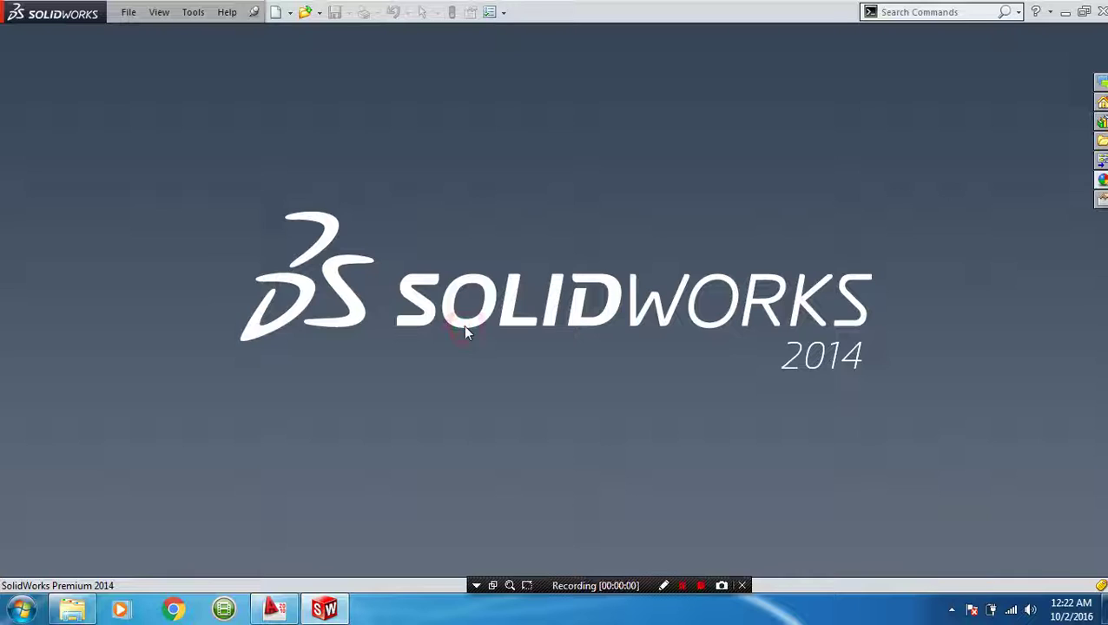
# Create a new blank Part document.
pyautogui.click(276, 12)
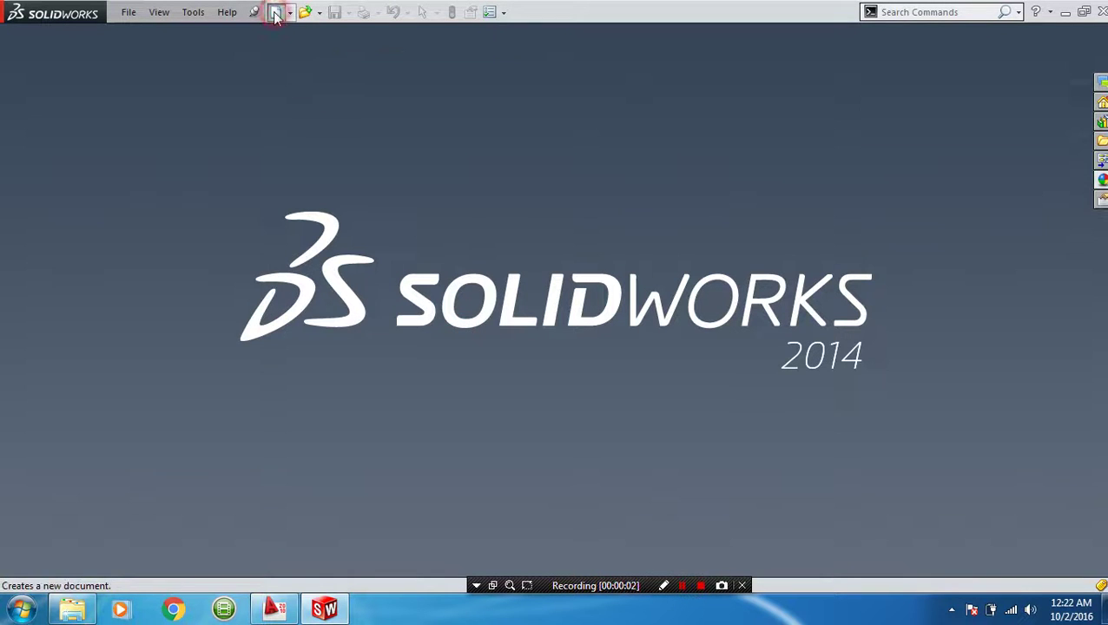
pyautogui.click(563, 528)
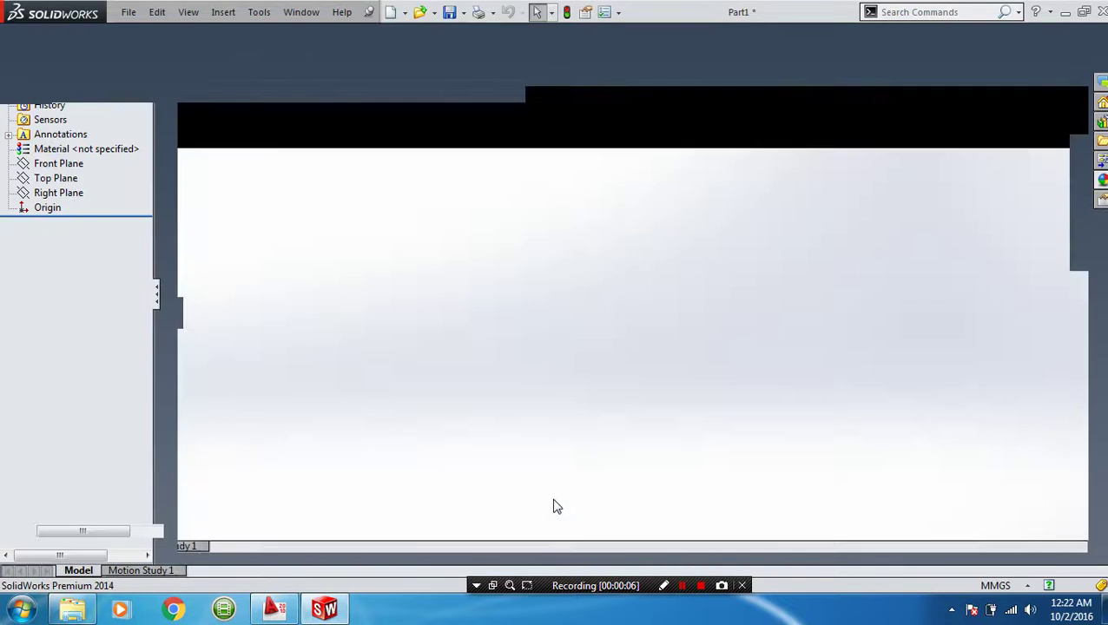
# Start a sketch on the Front Plane and draw a horizontal centerline across the origin.
pyautogui.click(87, 225)
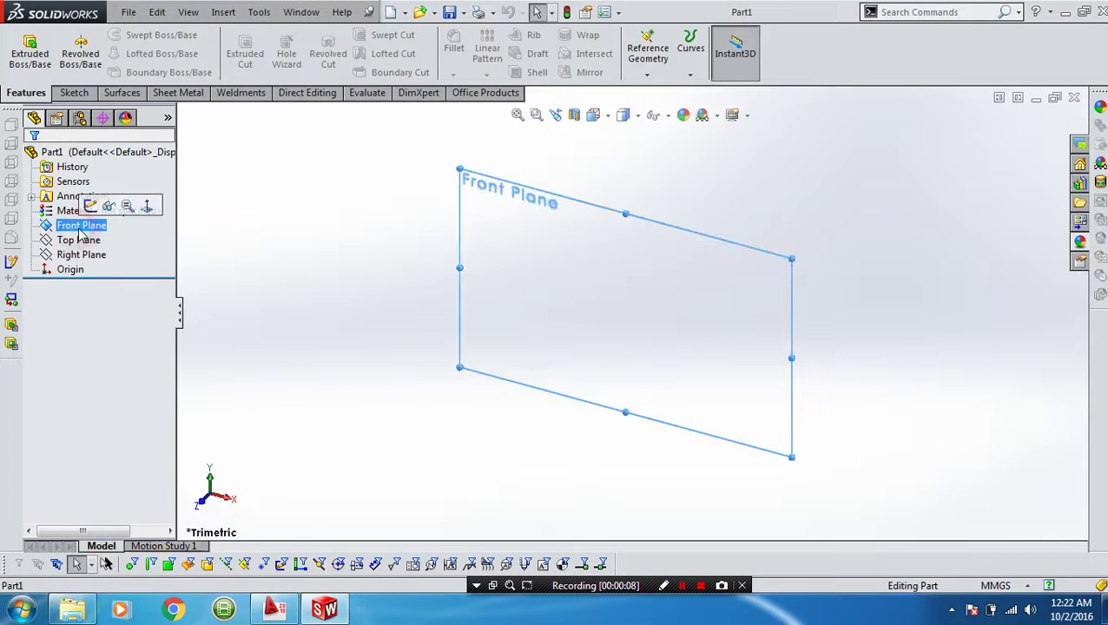
pyautogui.click(91, 206)
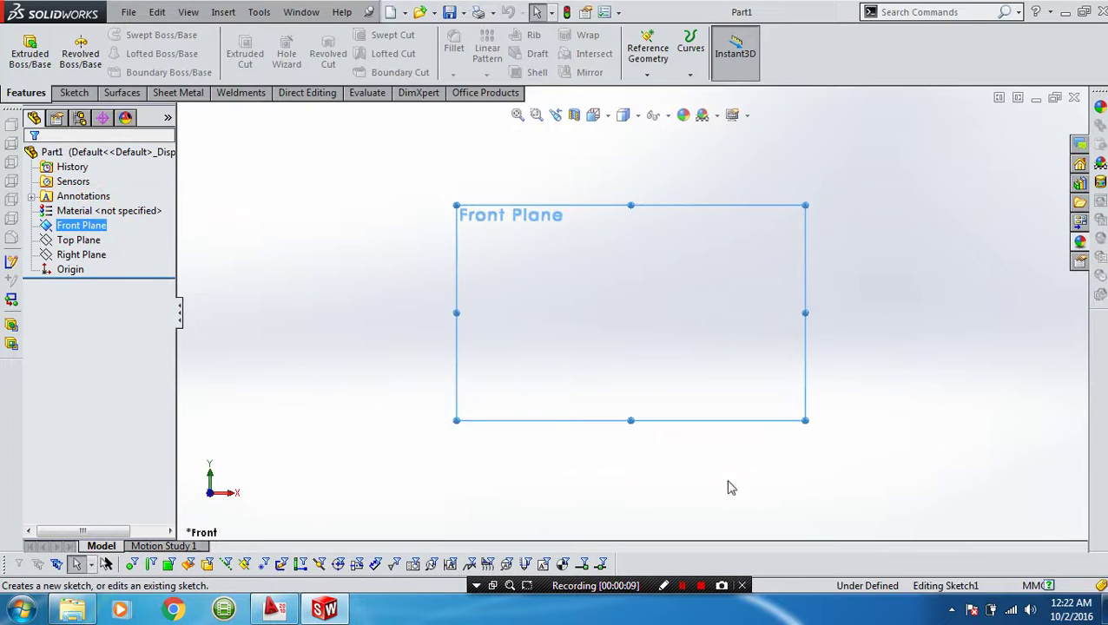
pyautogui.rightClick(670, 341)
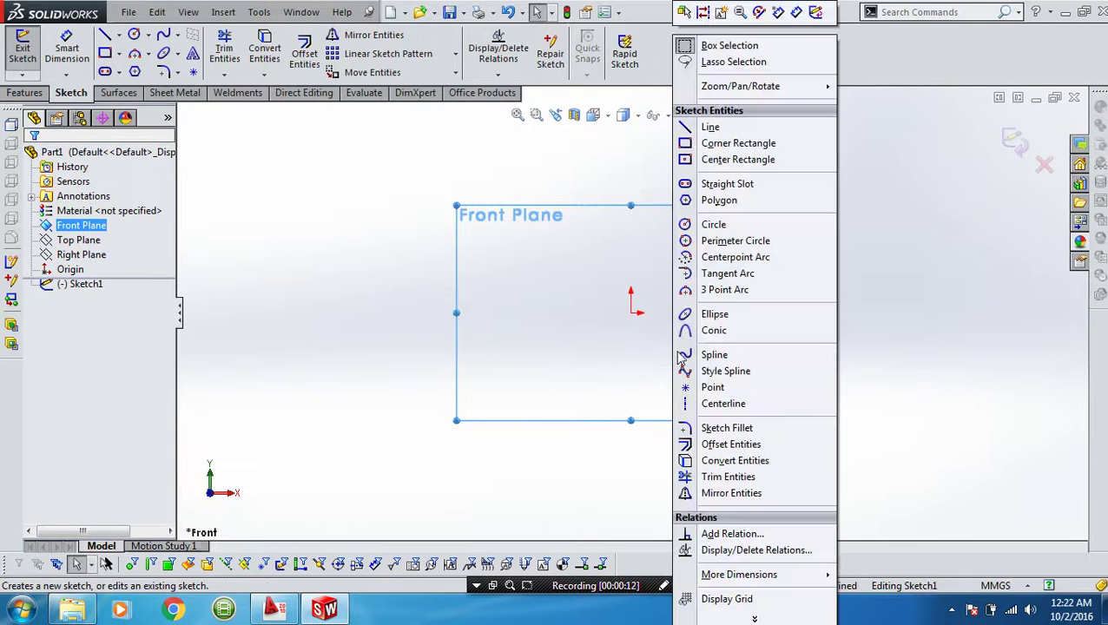
pyautogui.click(710, 404)
pyautogui.scroll(-3, 645, 322)
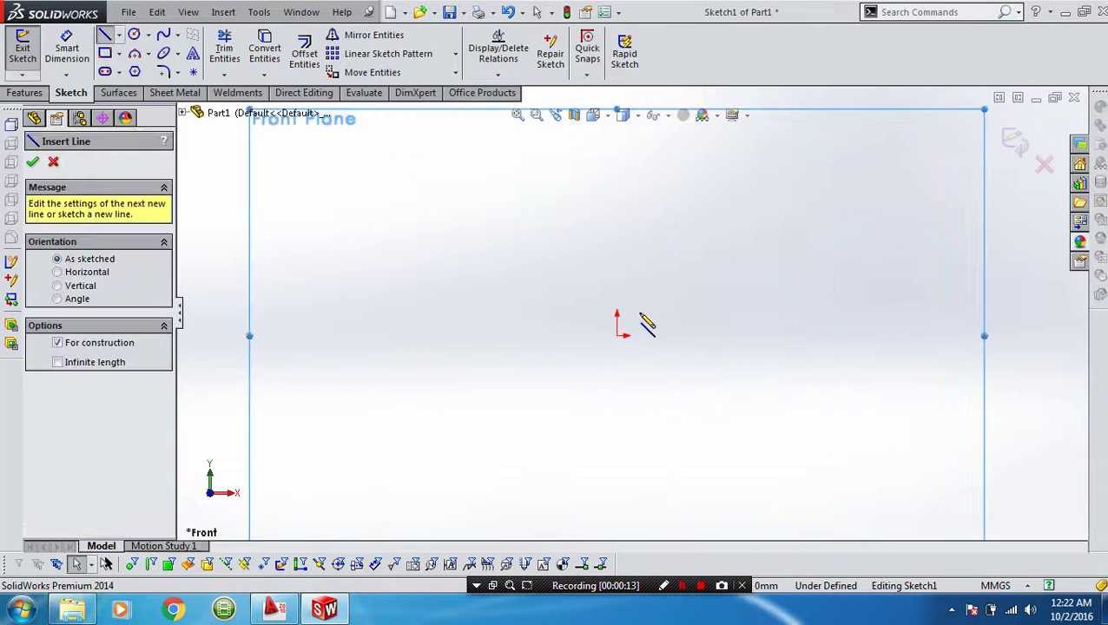
pyautogui.click(420, 312)
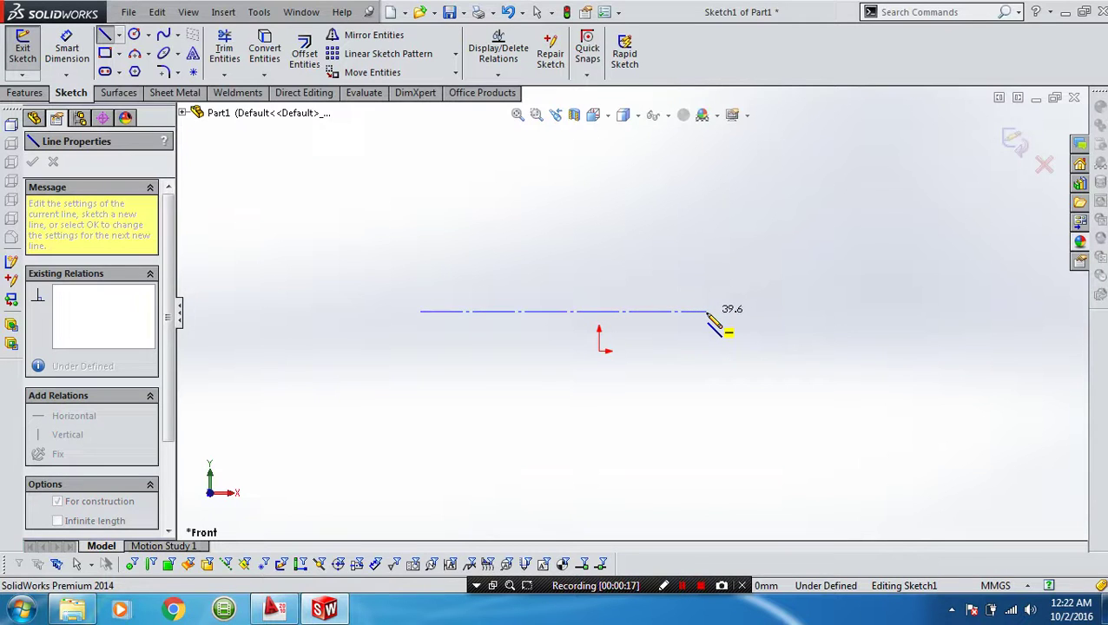
pyautogui.click(706, 312)
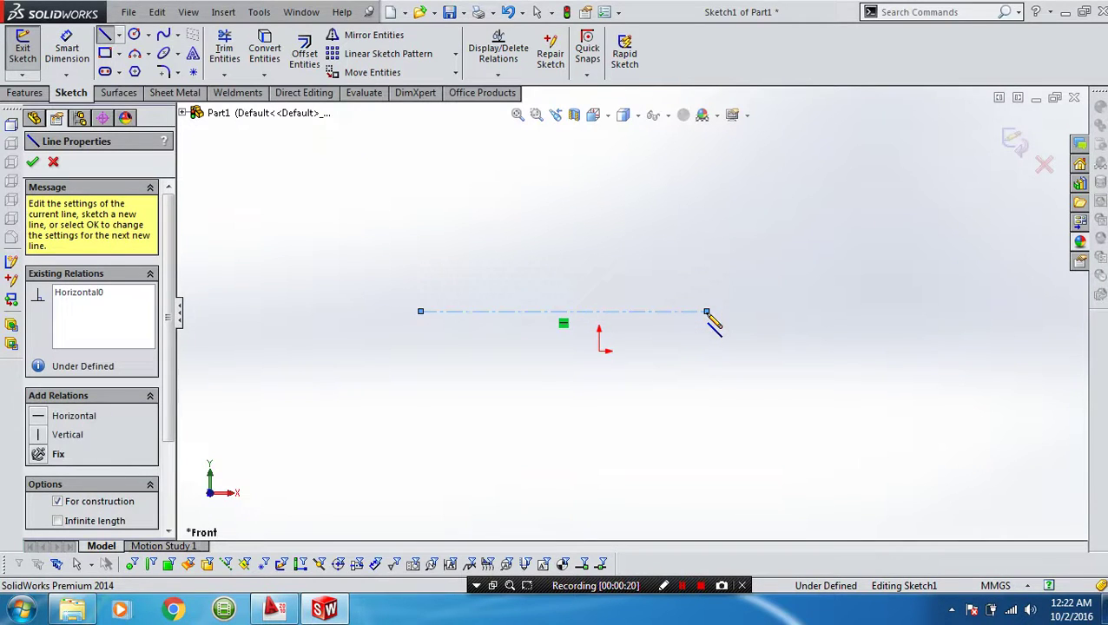
pyautogui.press('Escape')
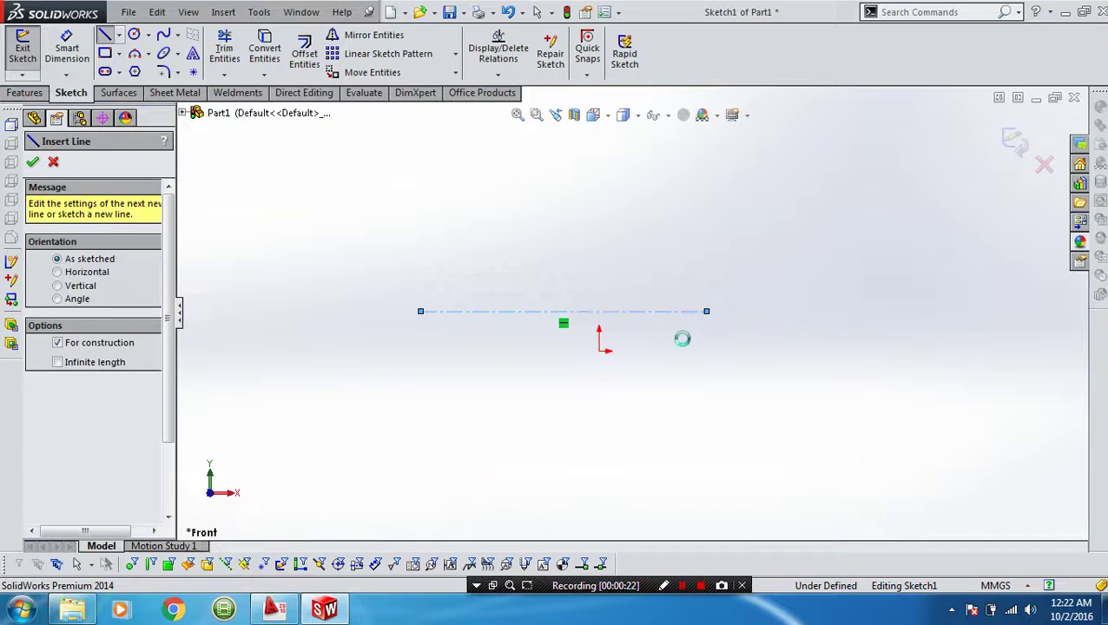
pyautogui.press('Escape')
# Center the centerline on the origin with a Midpoint relation and dimension it 165 mm.
pyautogui.click(660, 312)
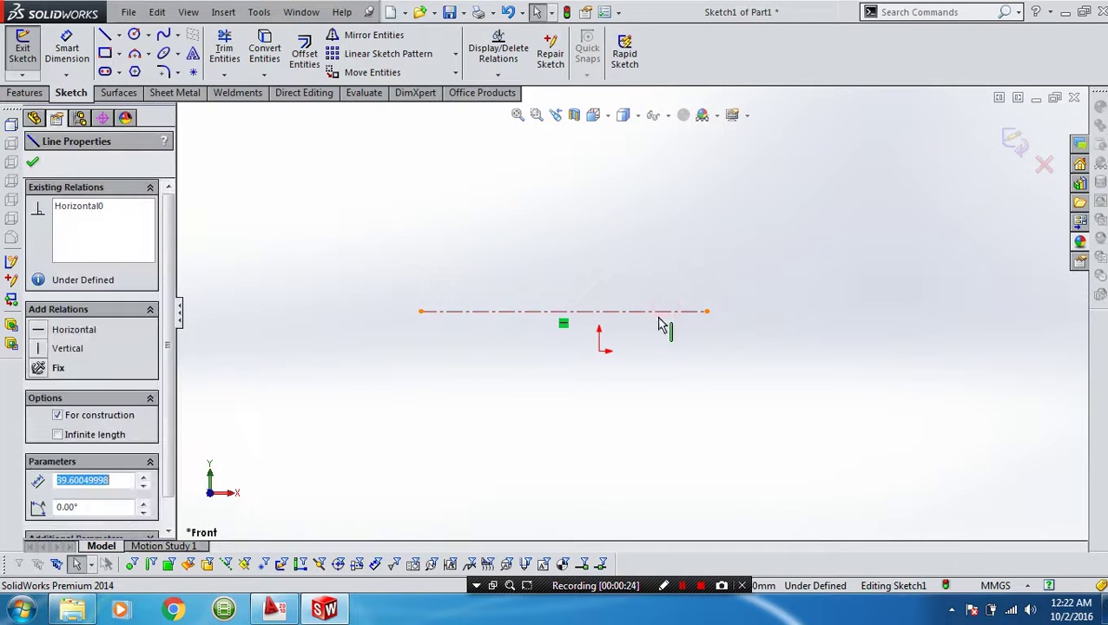
pyautogui.keyDown('ctrl'); pyautogui.click(599, 351); pyautogui.keyUp('ctrl')
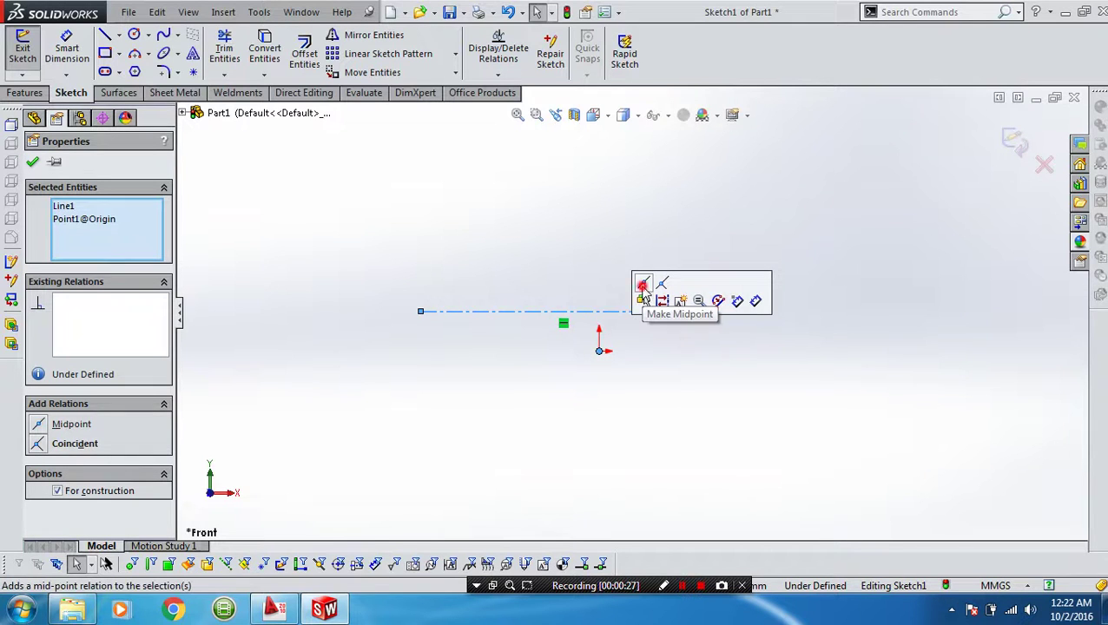
pyautogui.click(642, 285)
pyautogui.moveTo(653, 450); pyautogui.dragTo(652, 329, button='right')
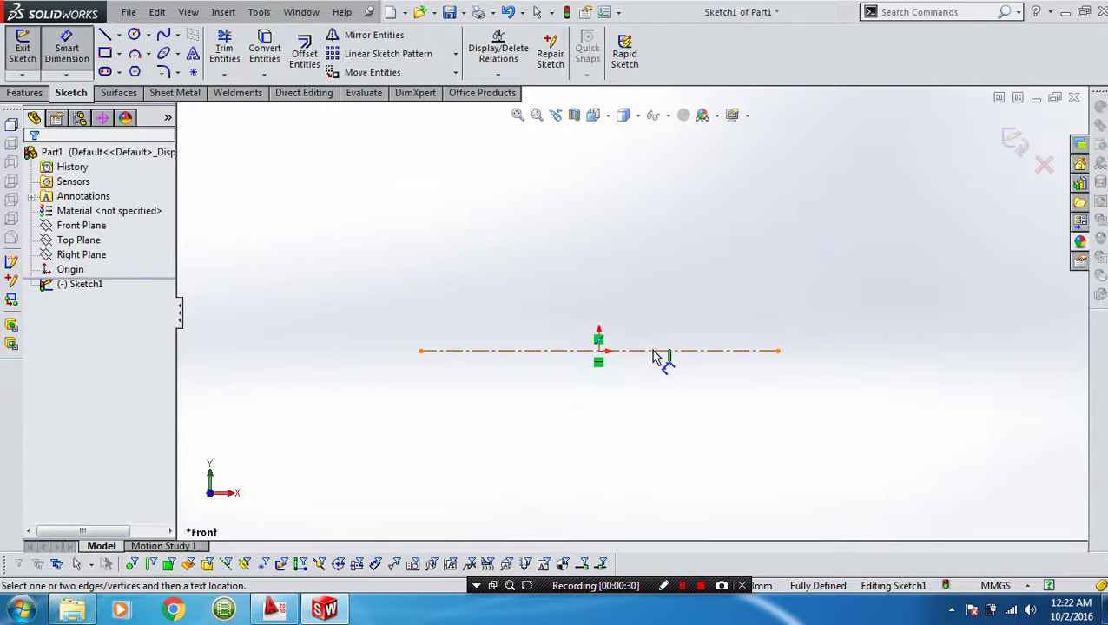
pyautogui.click(655, 351)
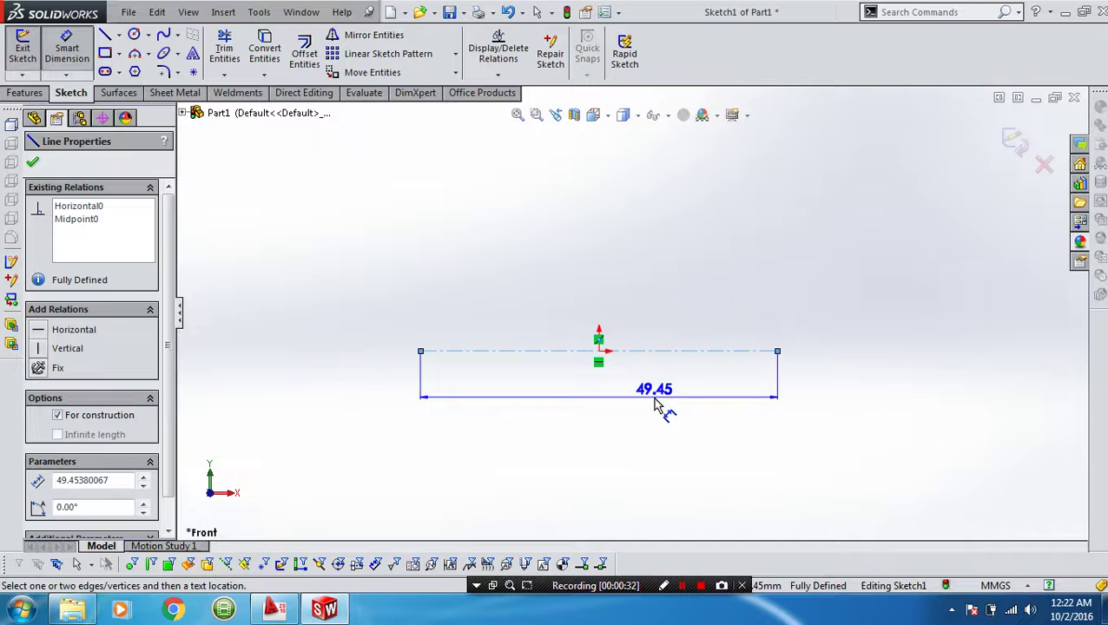
pyautogui.click(655, 406)
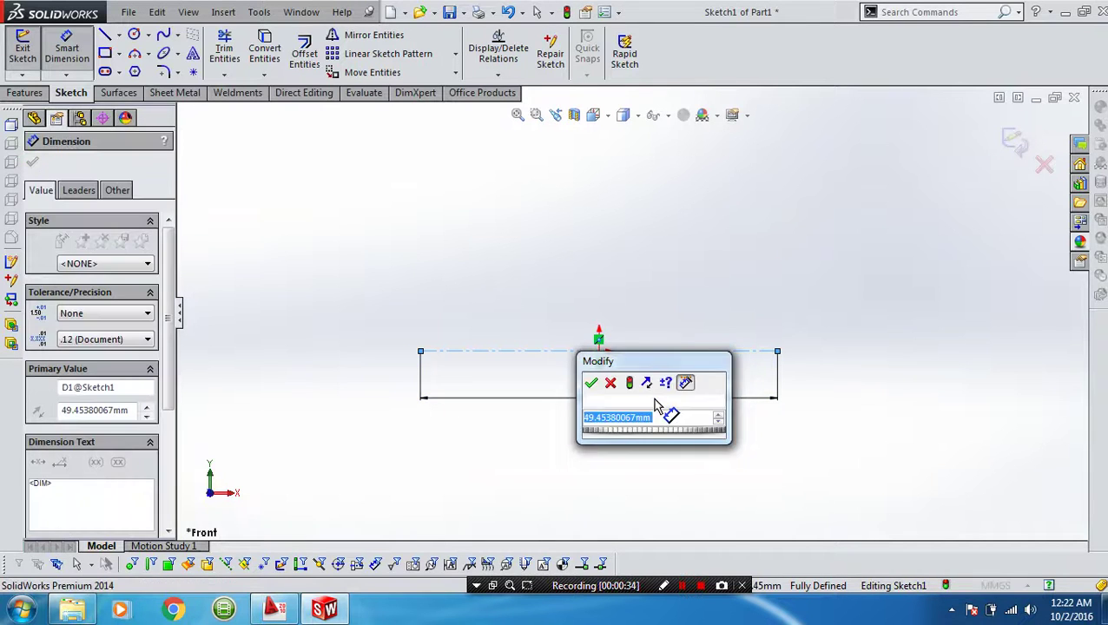
pyautogui.write('15')
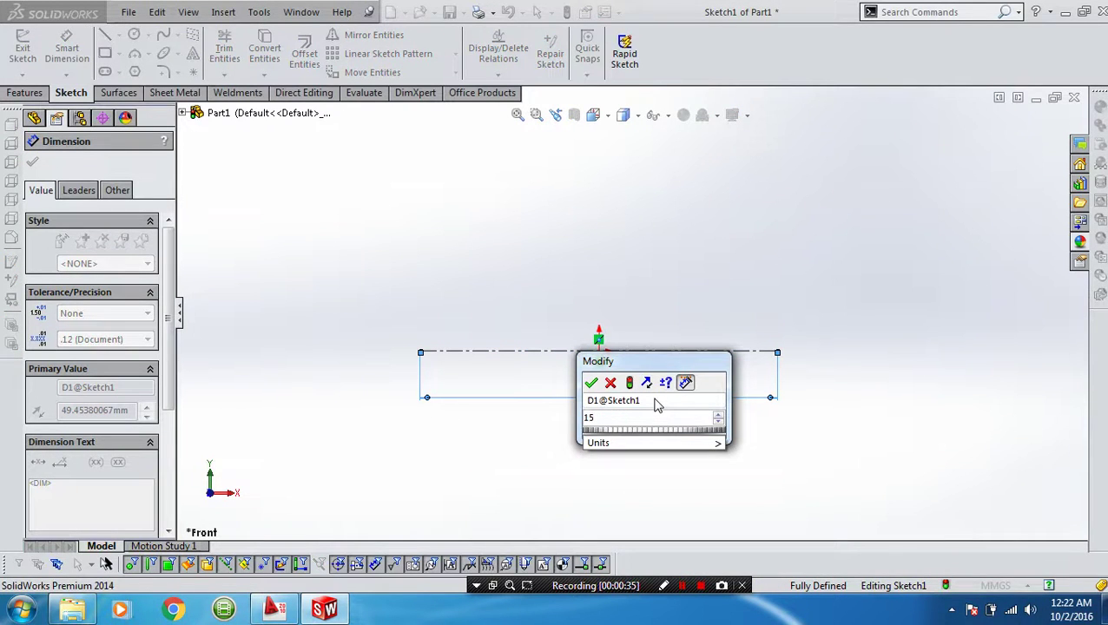
pyautogui.press('BackSpace')
pyautogui.write('65')
pyautogui.press('Return')
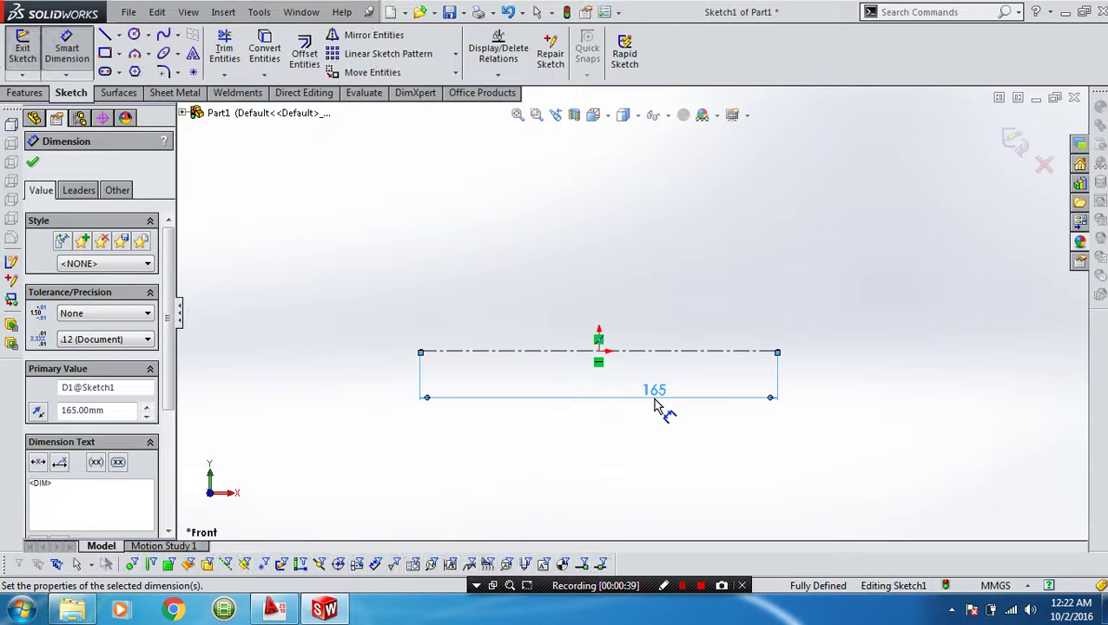
pyautogui.scroll(-1, 632, 350)
pyautogui.scroll(-1, 560, 304)
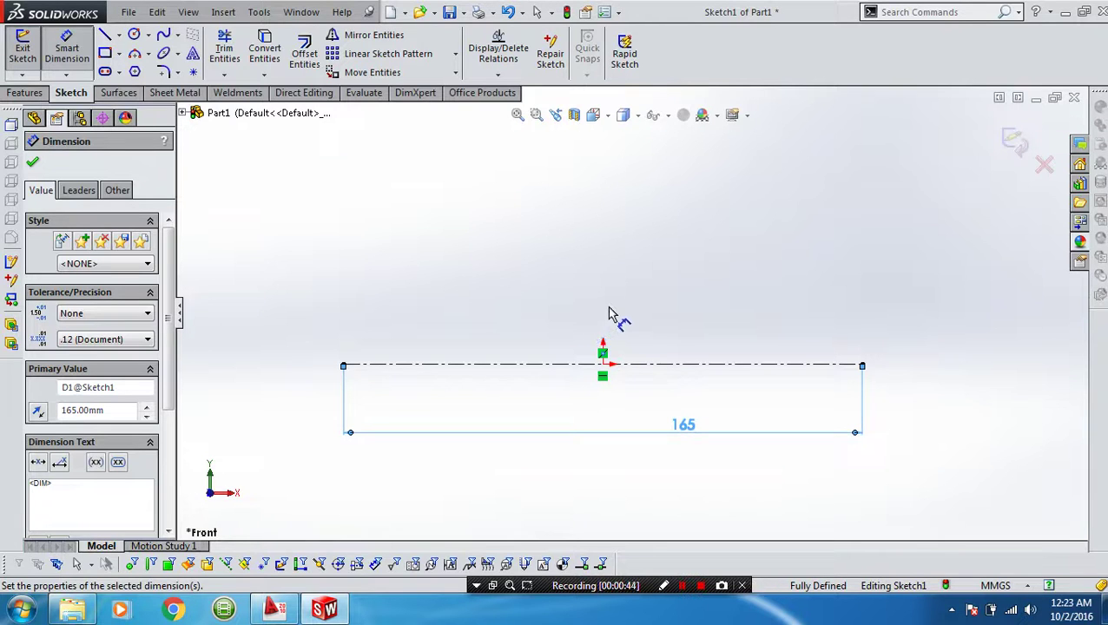
# Draw a line chain from the centerline: left flange, flat floor, right flange, back down to the centerline.
pyautogui.moveTo(626, 307); pyautogui.dragTo(568, 304, button='right')
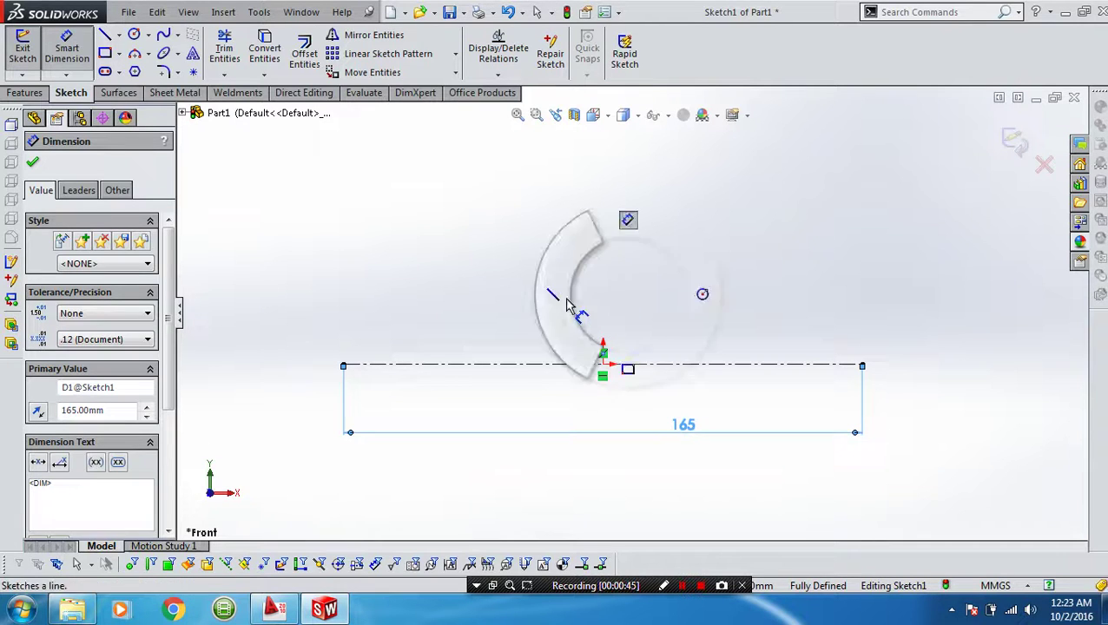
pyautogui.scroll(-1, 591, 313)
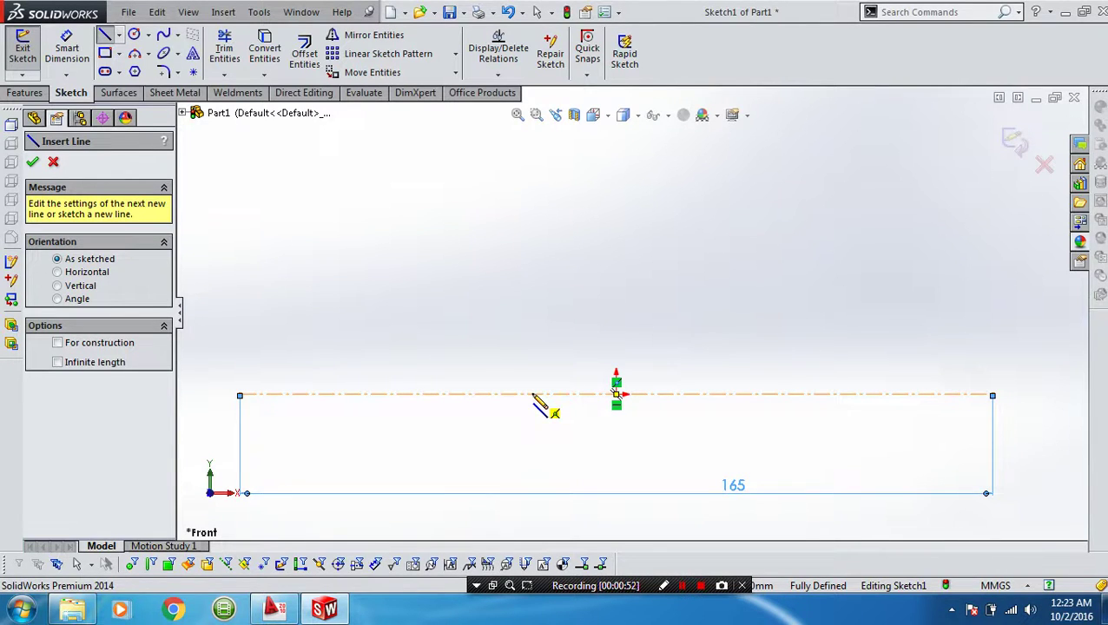
pyautogui.click(532, 395)
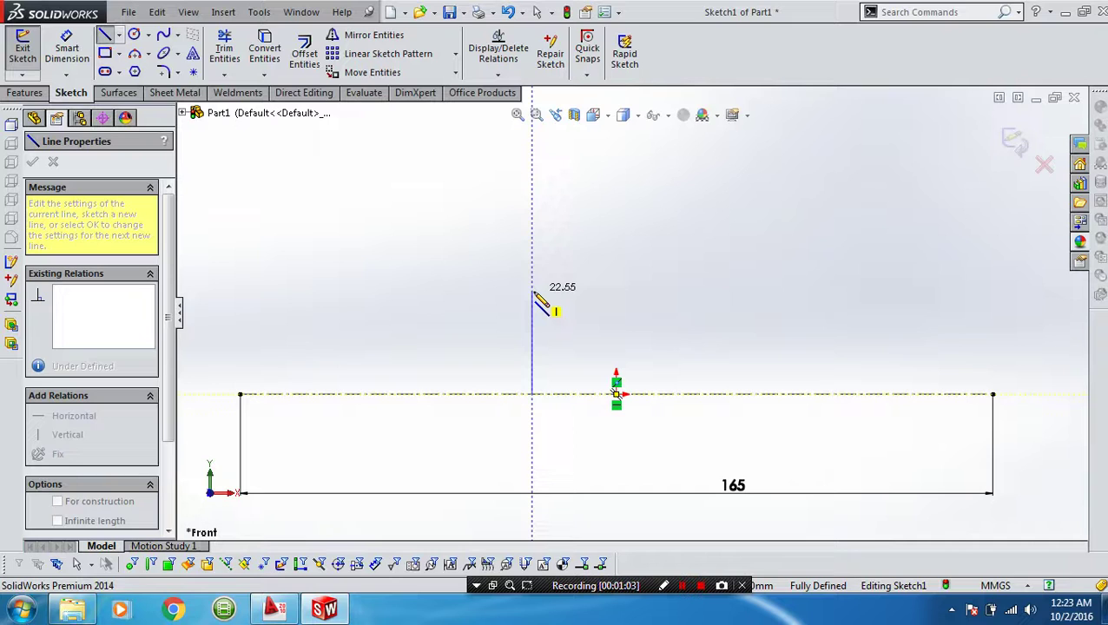
pyautogui.click(532, 311)
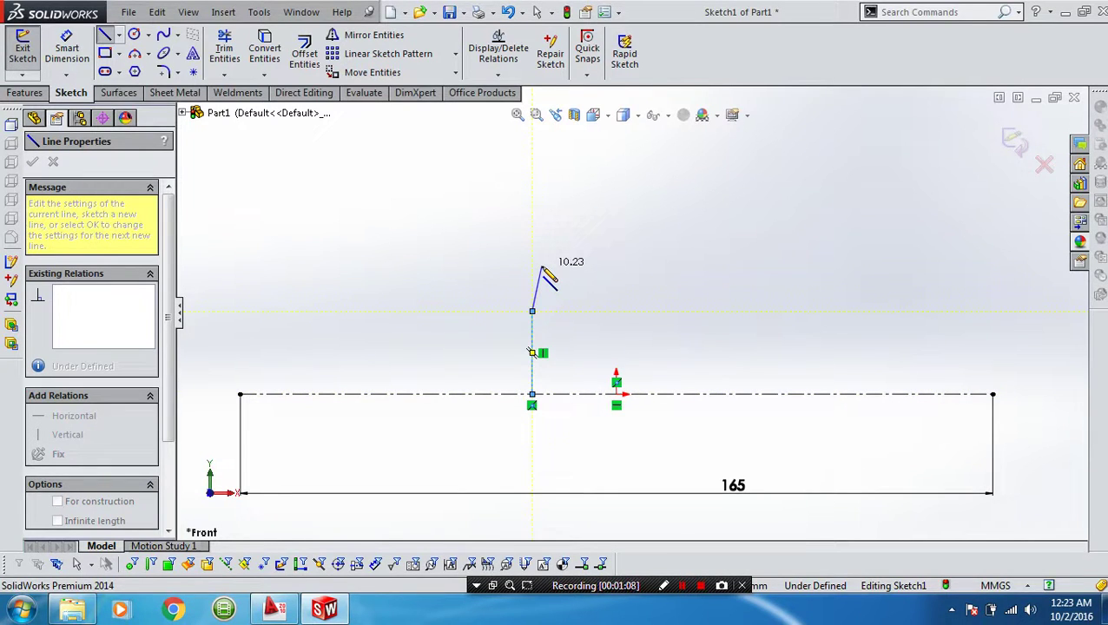
pyautogui.click(542, 267)
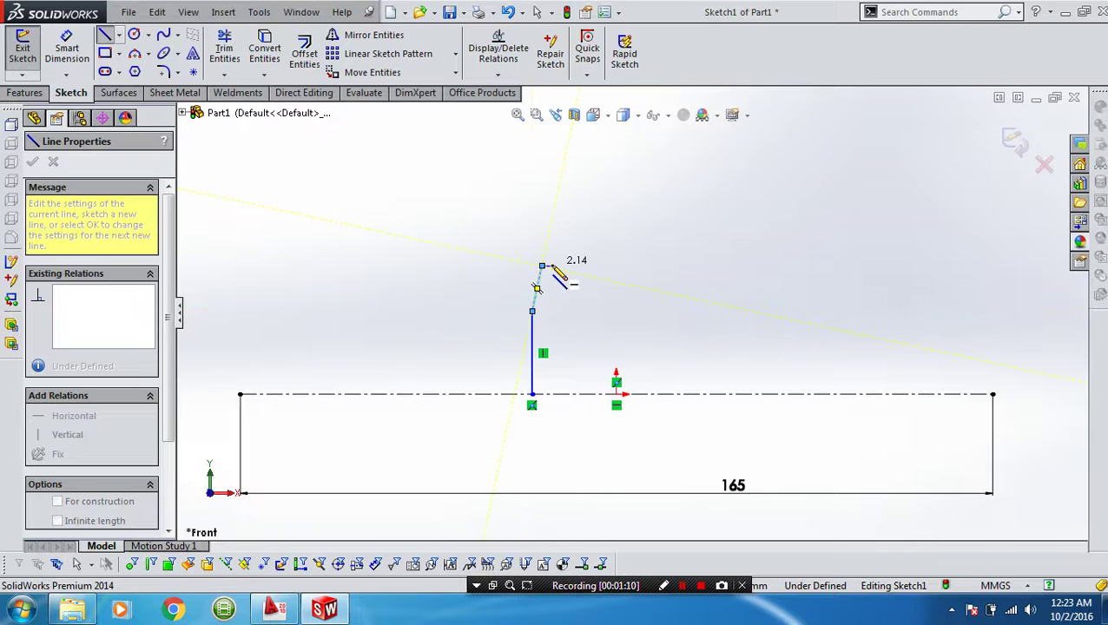
pyautogui.click(547, 264)
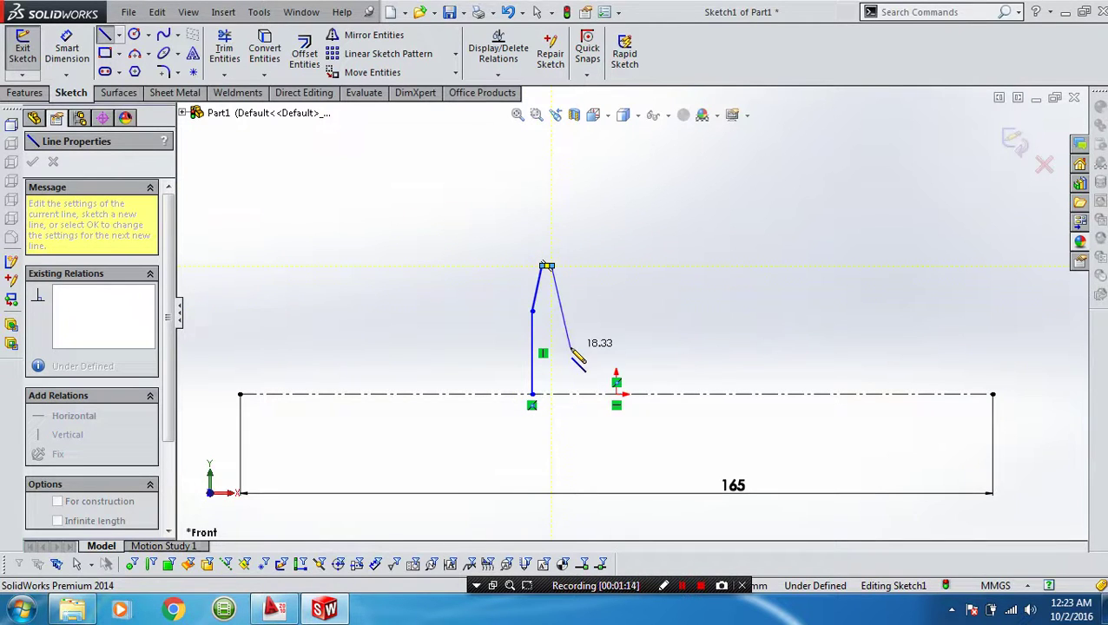
pyautogui.click(570, 347)
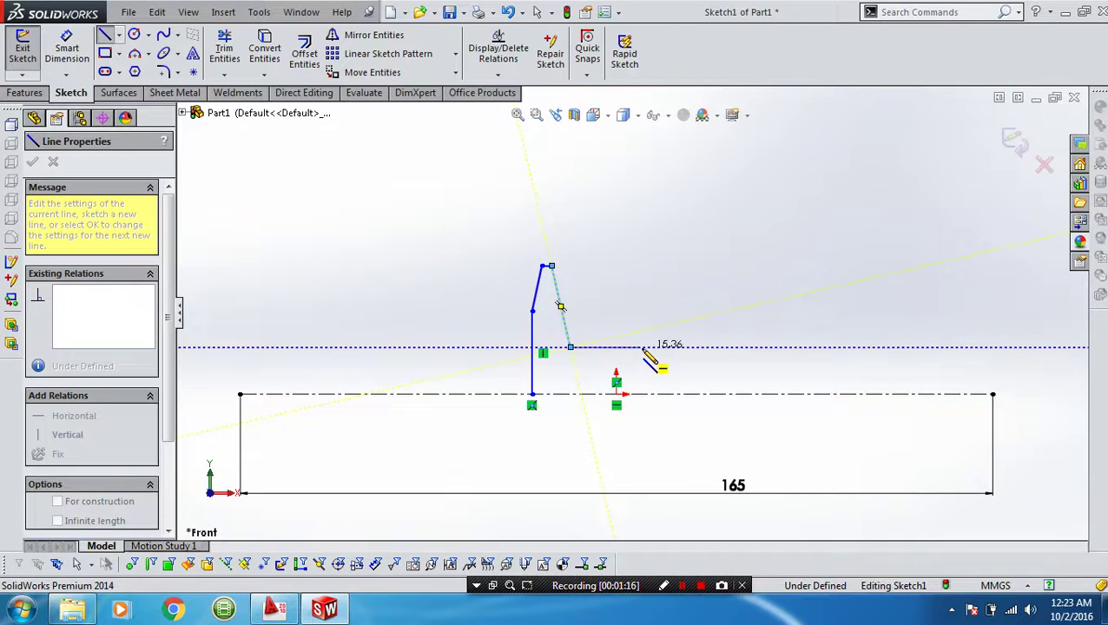
pyautogui.click(643, 347)
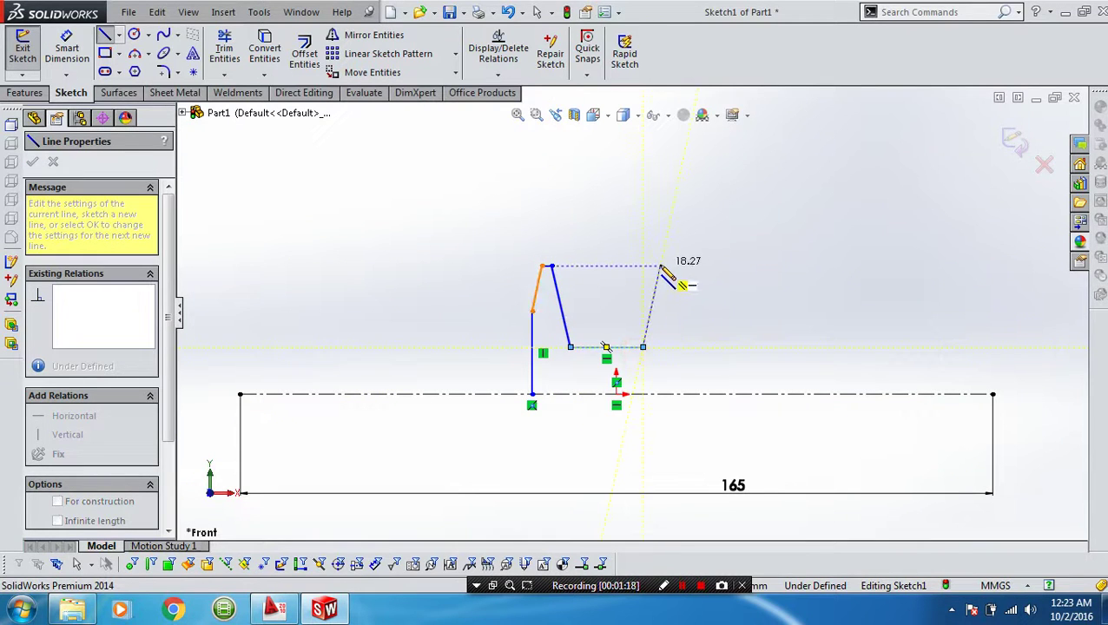
pyautogui.click(659, 265)
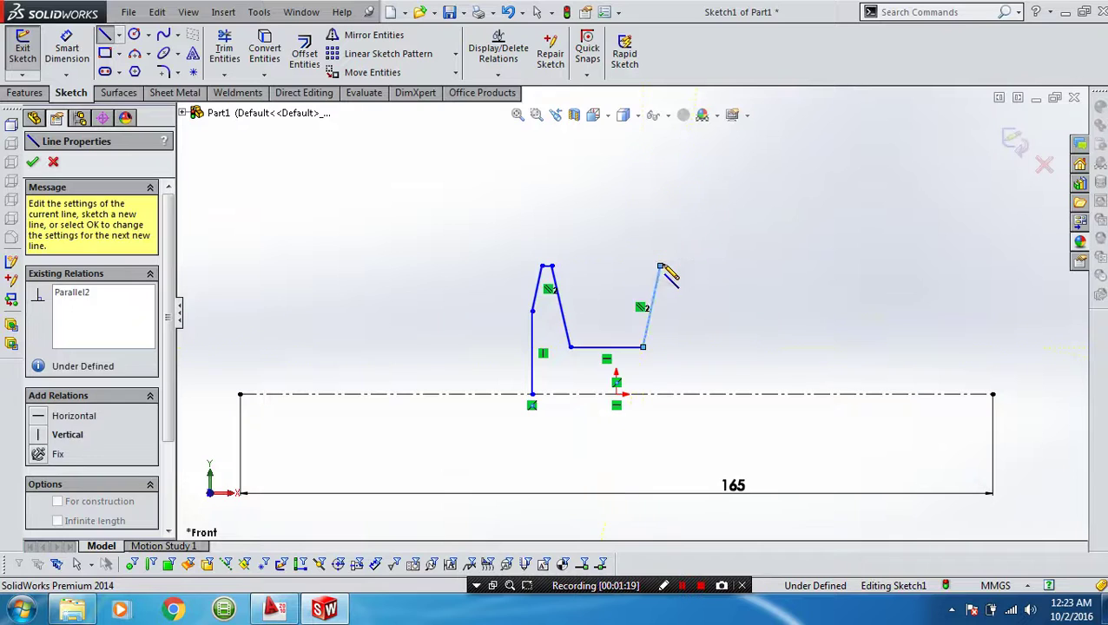
pyautogui.click(664, 265)
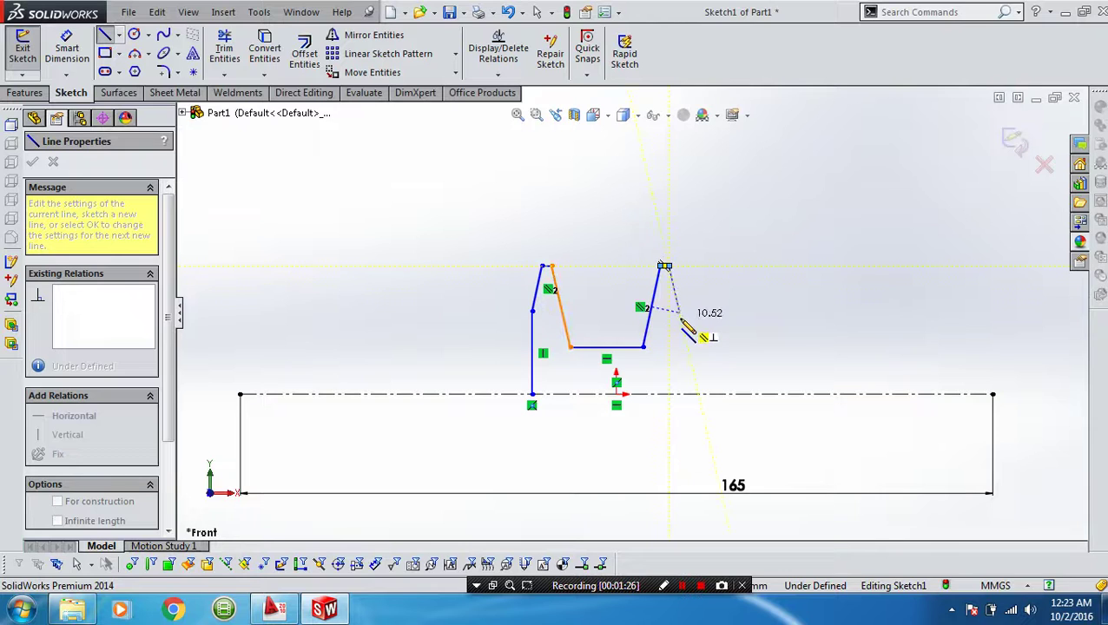
pyautogui.click(682, 321)
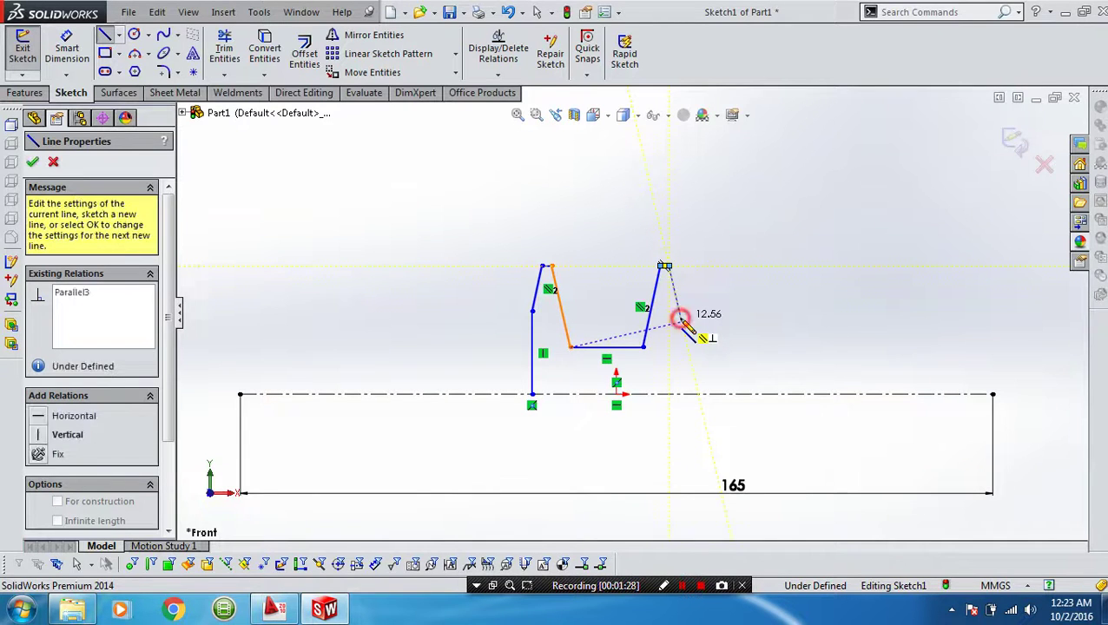
pyautogui.doubleClick(682, 396)
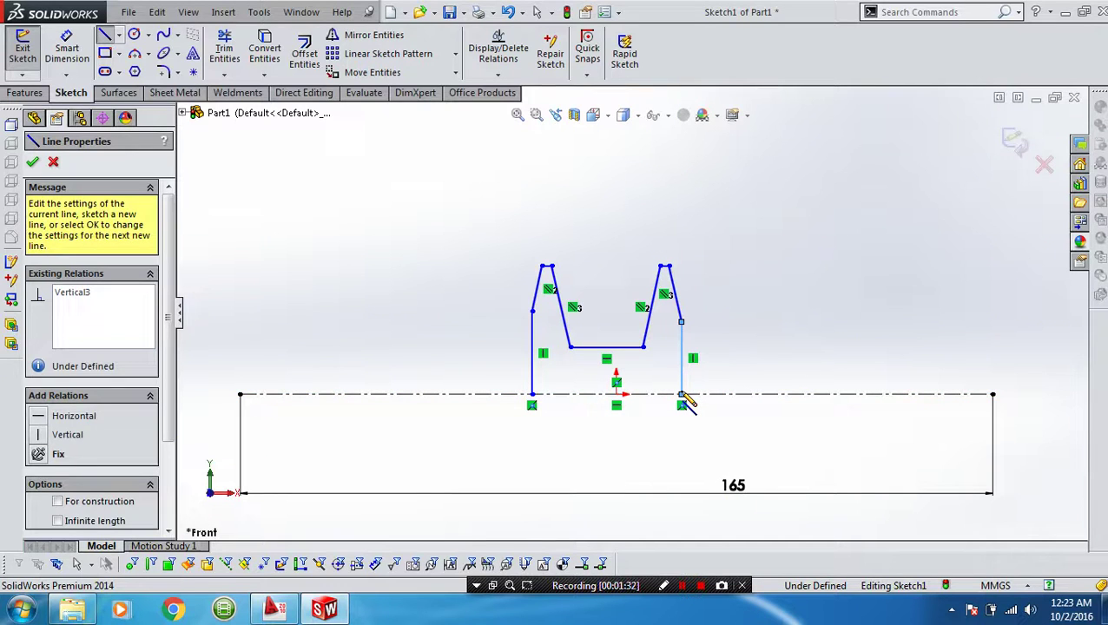
# Draw a construction centerline from the horizontal axis up to the channel floor and make it vertical.
pyautogui.rightClick(680, 383)
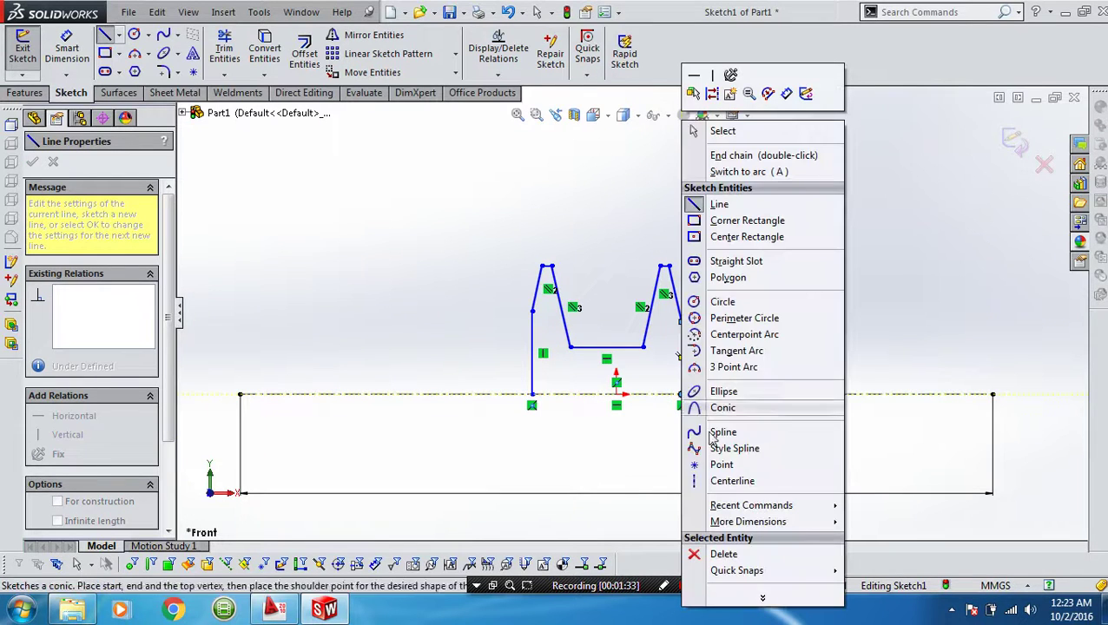
pyautogui.click(719, 483)
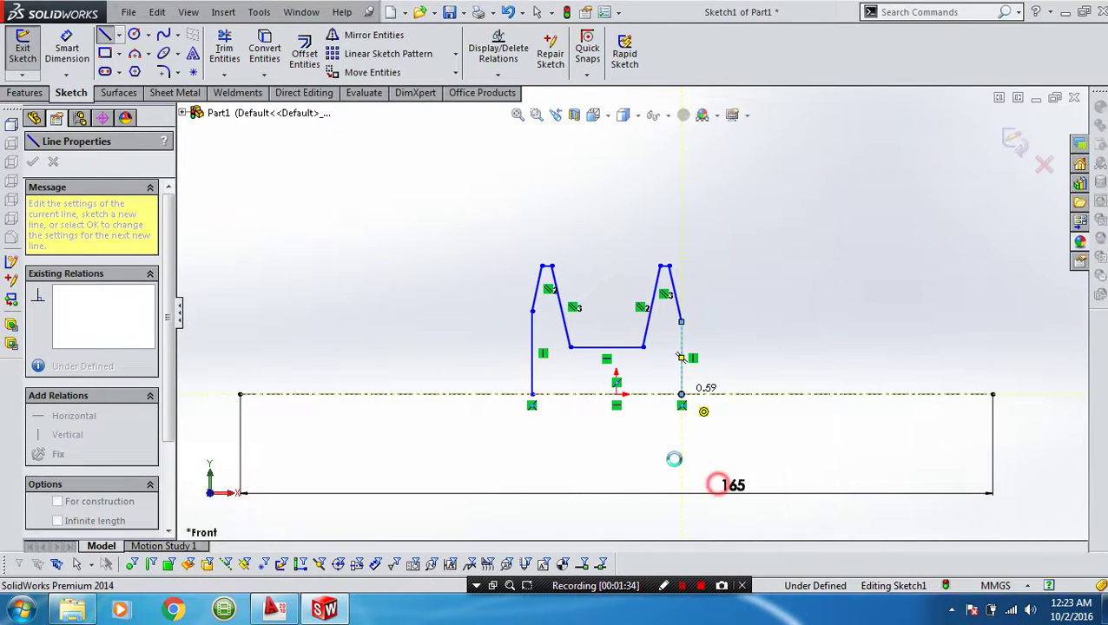
pyautogui.click(616, 395)
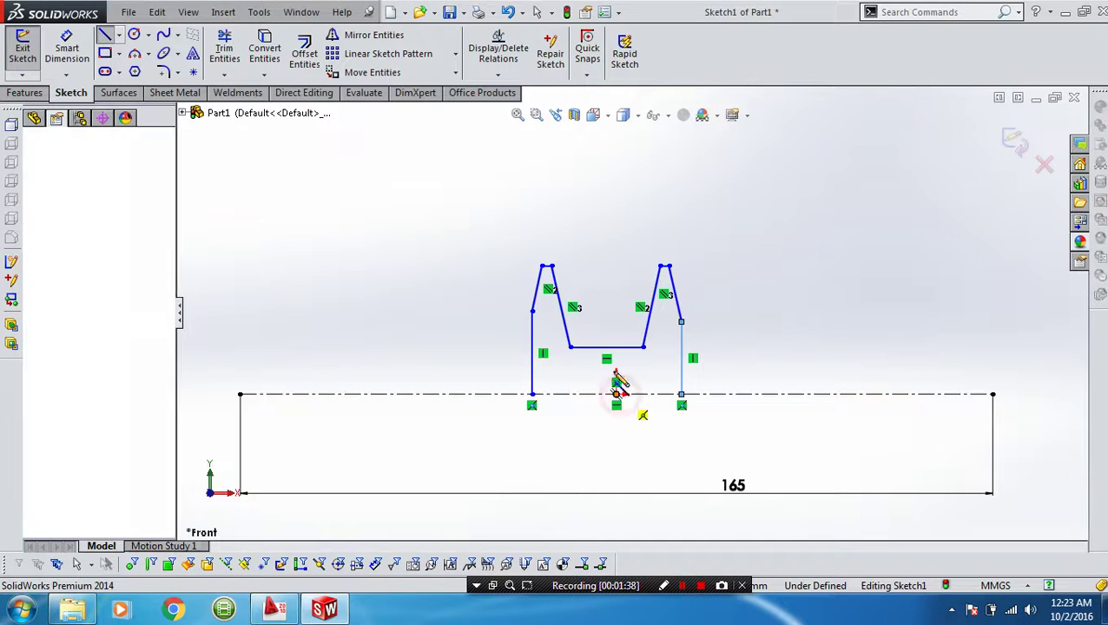
pyautogui.doubleClick(606, 351)
pyautogui.press('Escape')
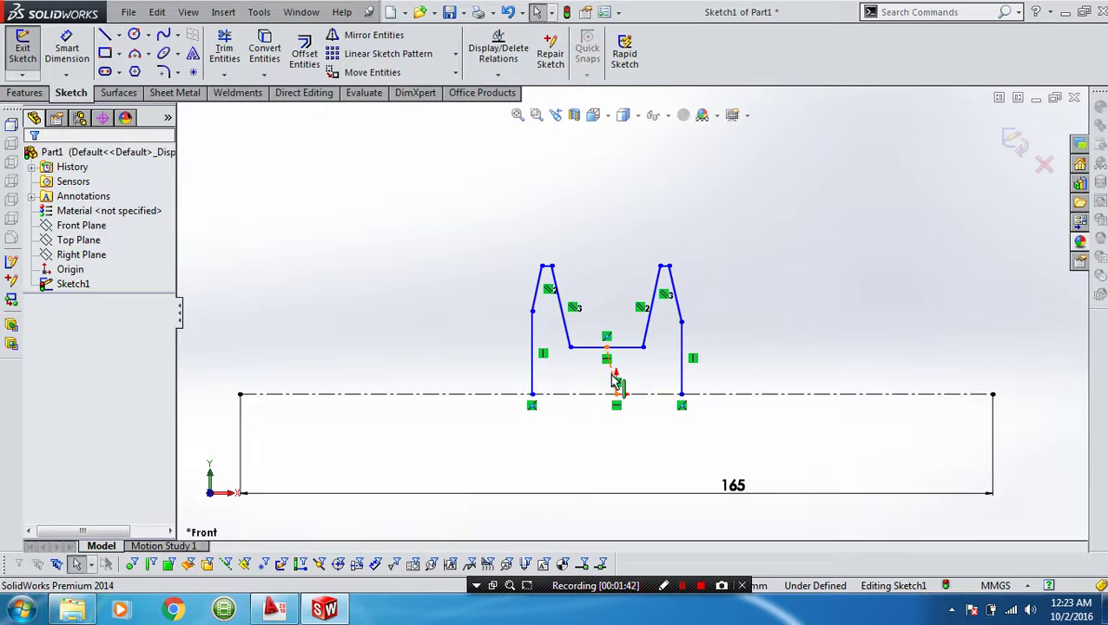
pyautogui.click(616, 382)
pyautogui.click(650, 317)
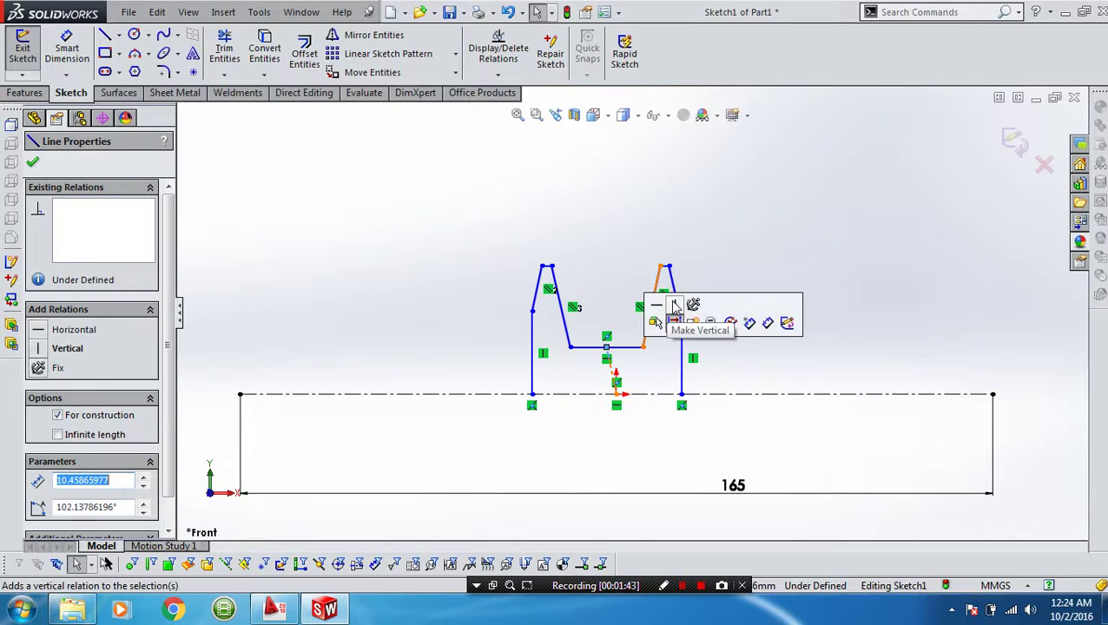
pyautogui.moveTo(671, 300); pyautogui.dragTo(677, 322)
pyautogui.scroll(-2, 660, 391)
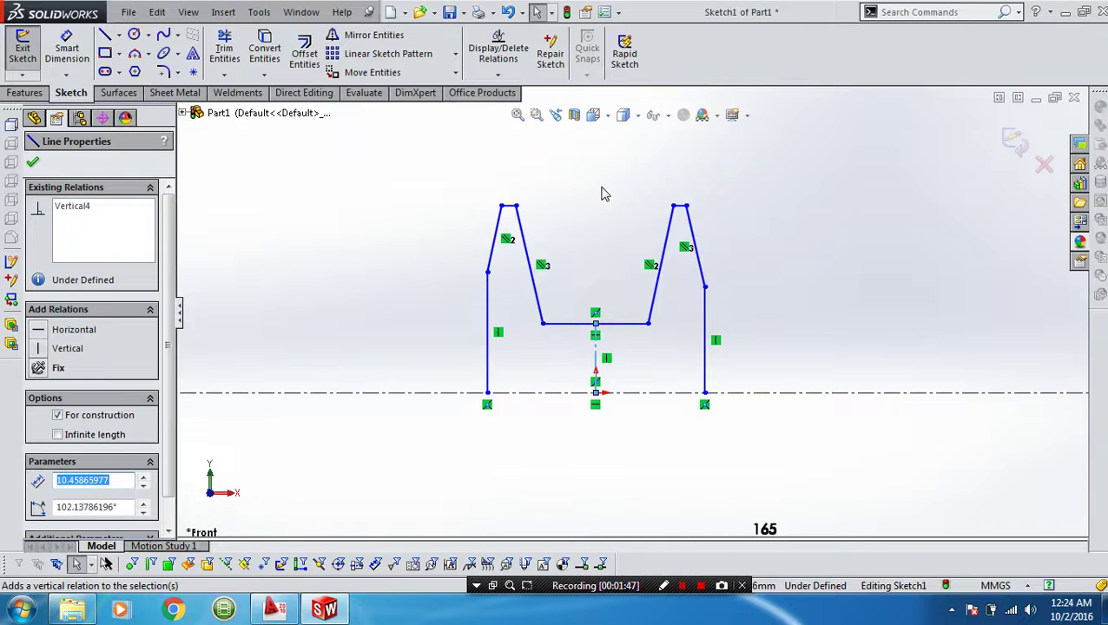
pyautogui.scroll(-1, 605, 195)
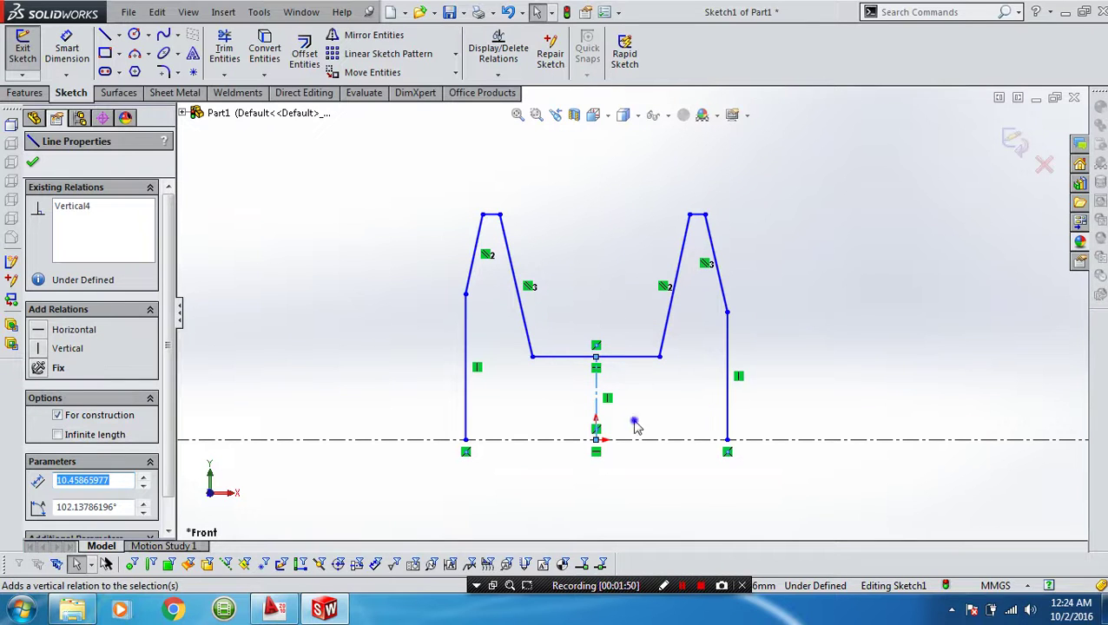
pyautogui.moveTo(635, 423); pyautogui.dragTo(633, 324, button='right')
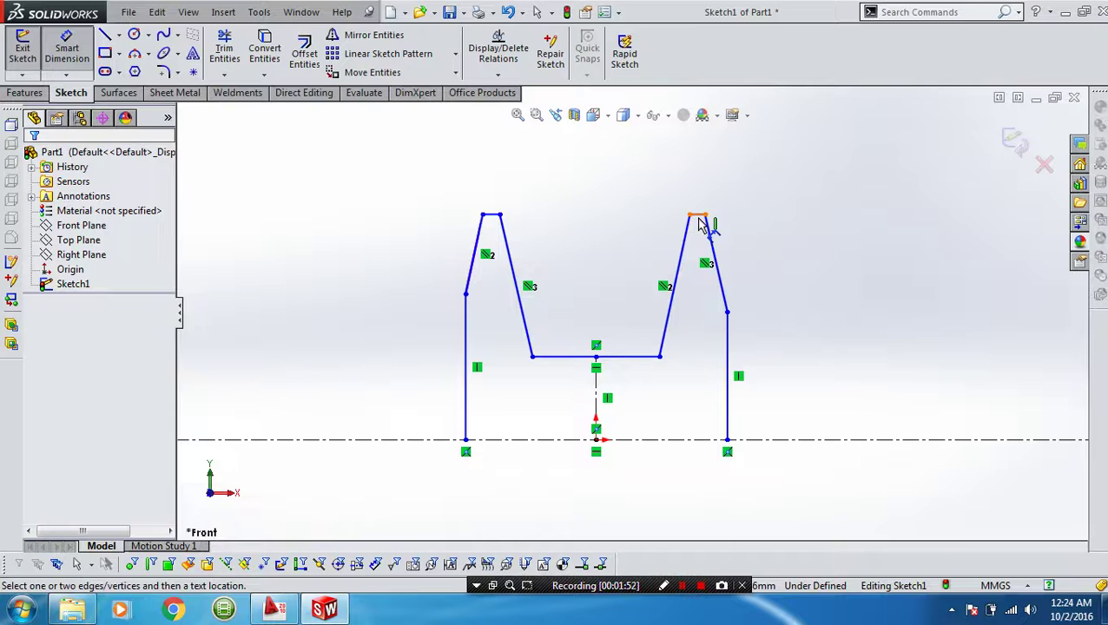
# Dimension the right flange top 60 mm above the horizontal centerline.
pyautogui.click(699, 217)
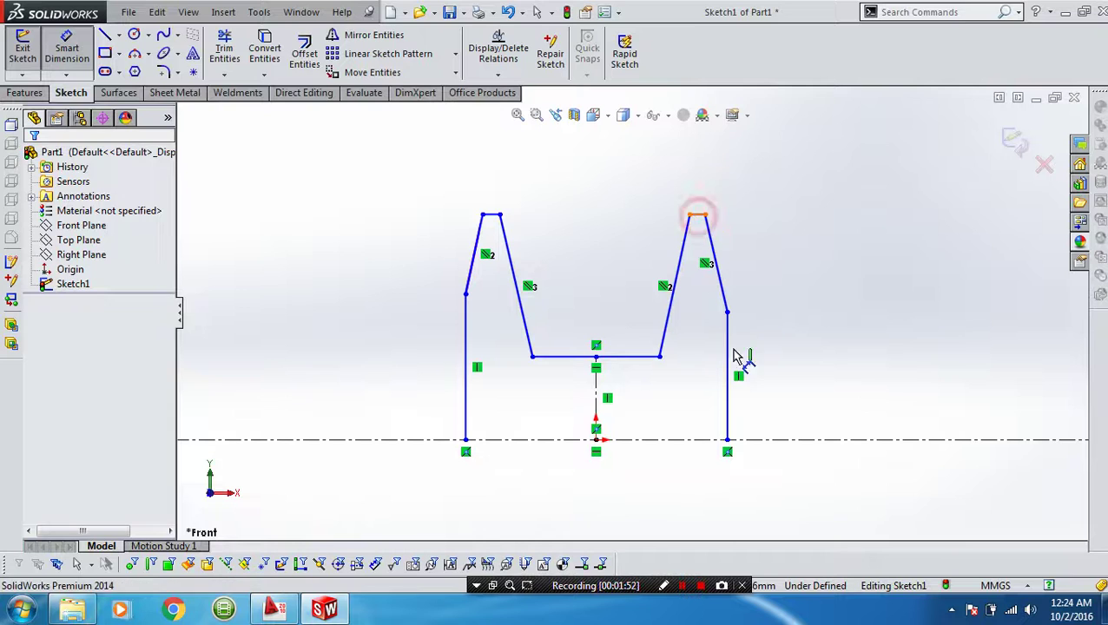
pyautogui.click(771, 440)
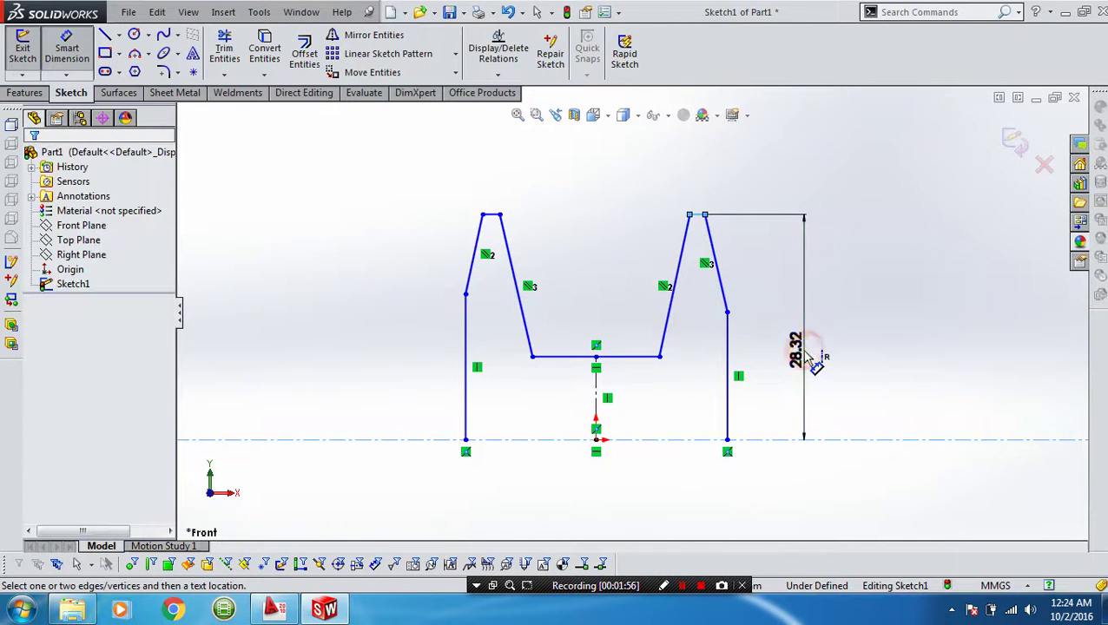
pyautogui.click(808, 354)
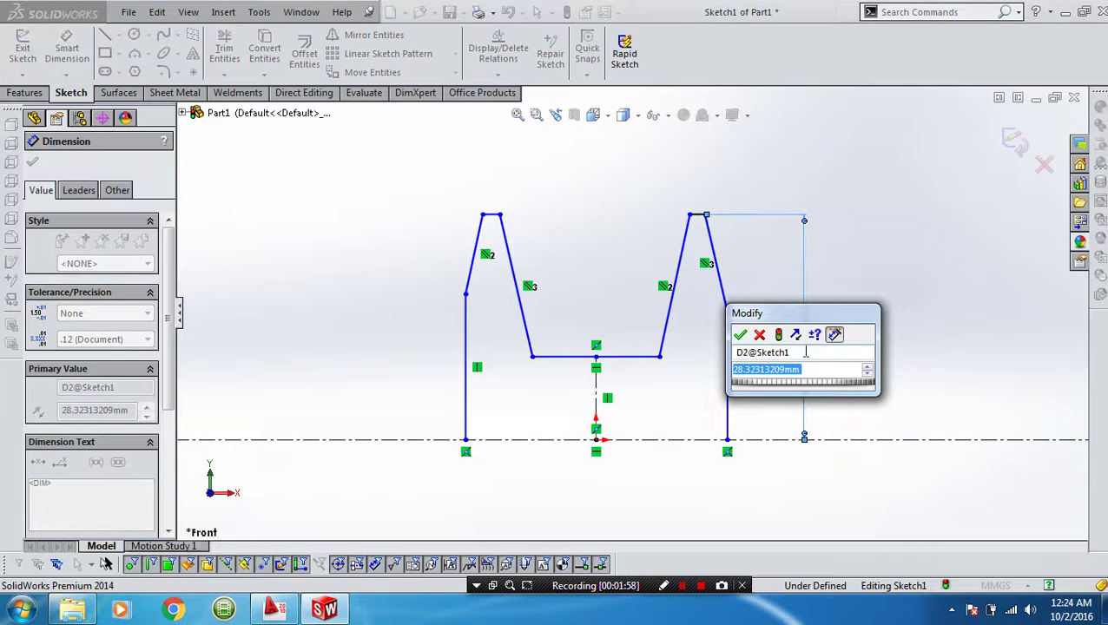
pyautogui.write('60')
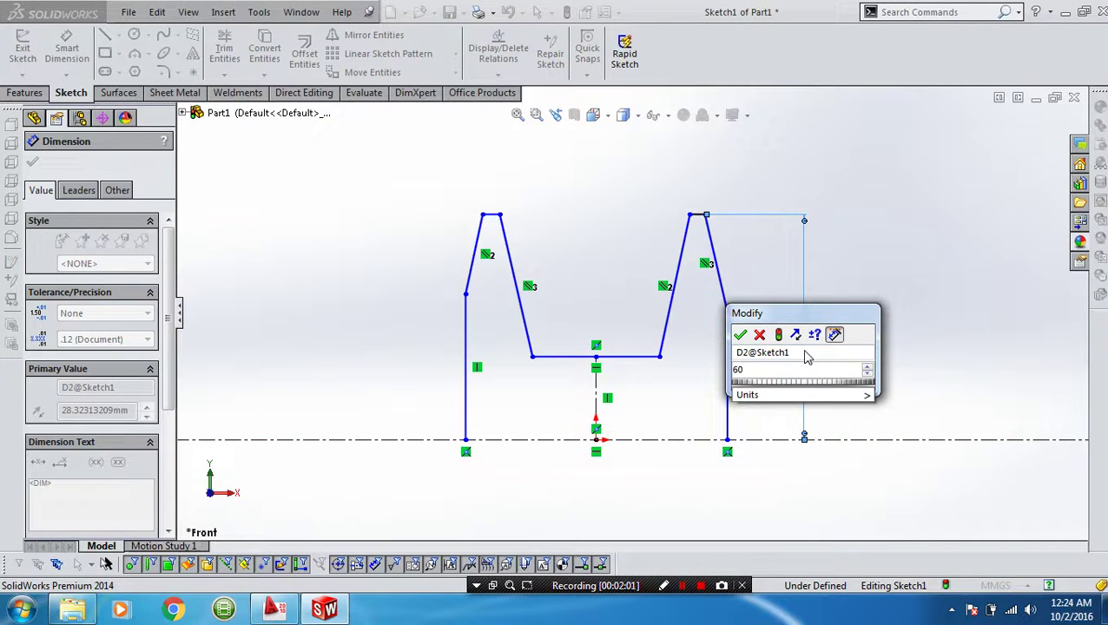
pyautogui.press('Return')
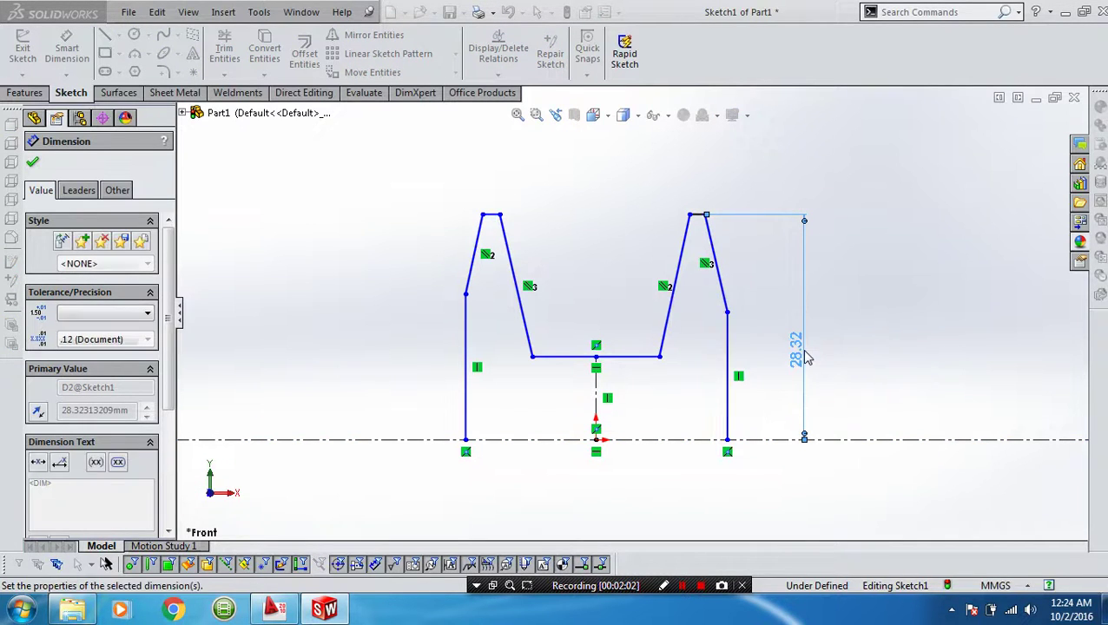
pyautogui.scroll(2, 742, 321)
pyautogui.scroll(2, 742, 321)
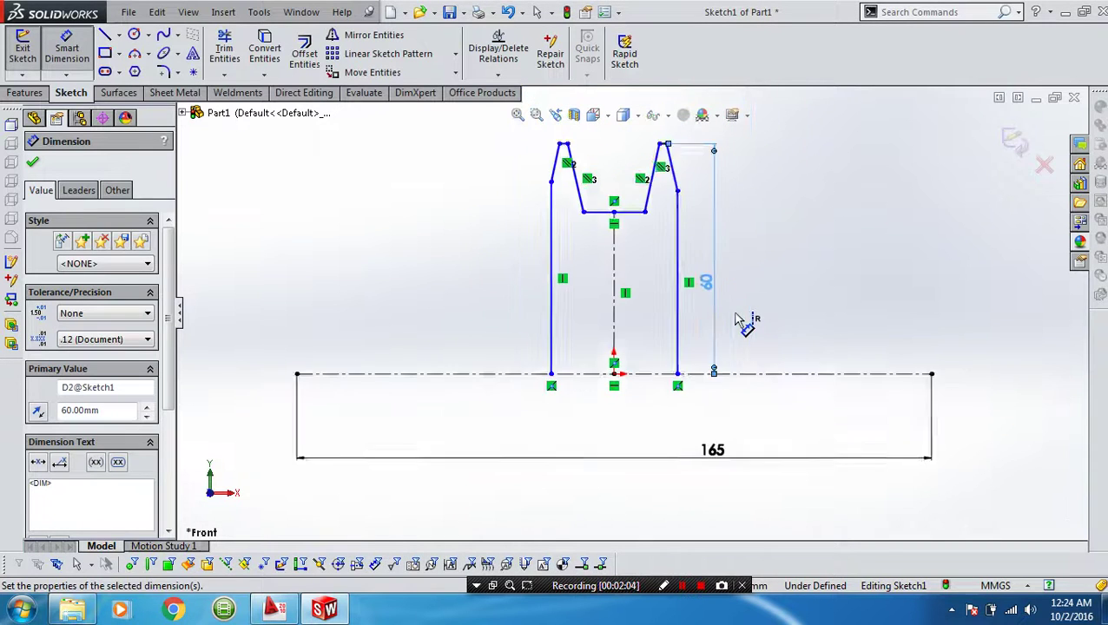
pyautogui.scroll(-1, 646, 212)
pyautogui.scroll(-1, 647, 213)
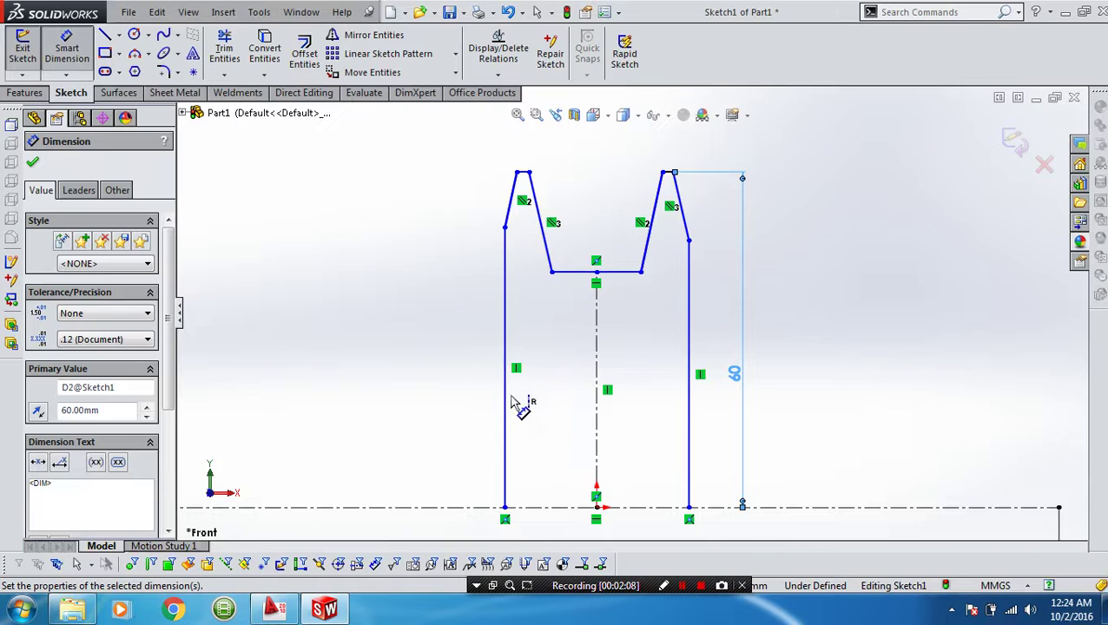
# Add a width dimension to the channel floor line.
pyautogui.click(583, 272)
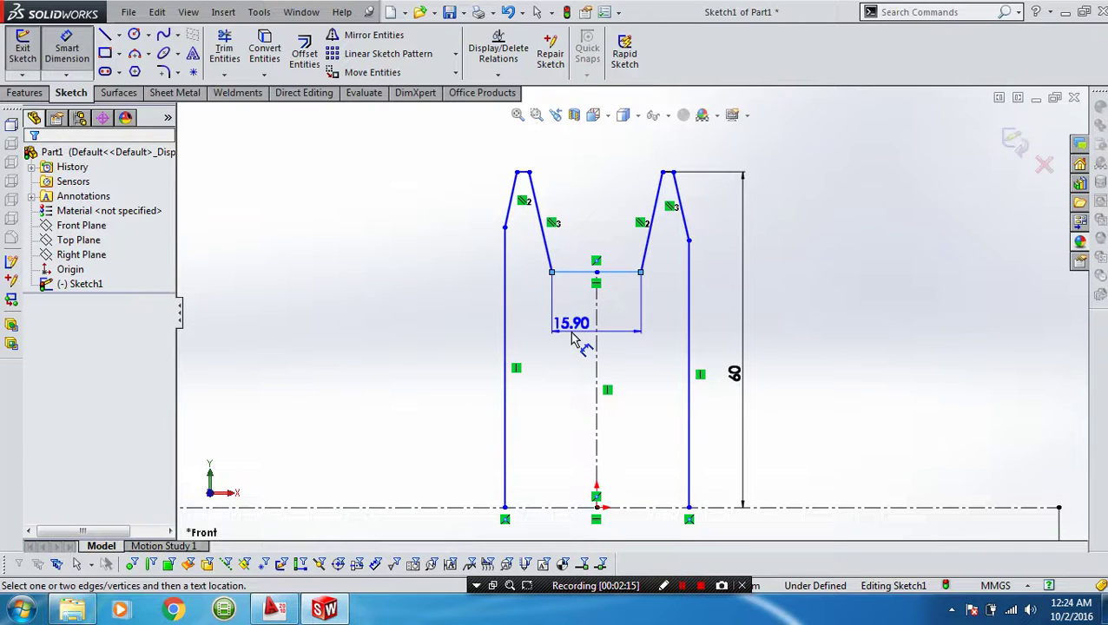
pyautogui.click(572, 339)
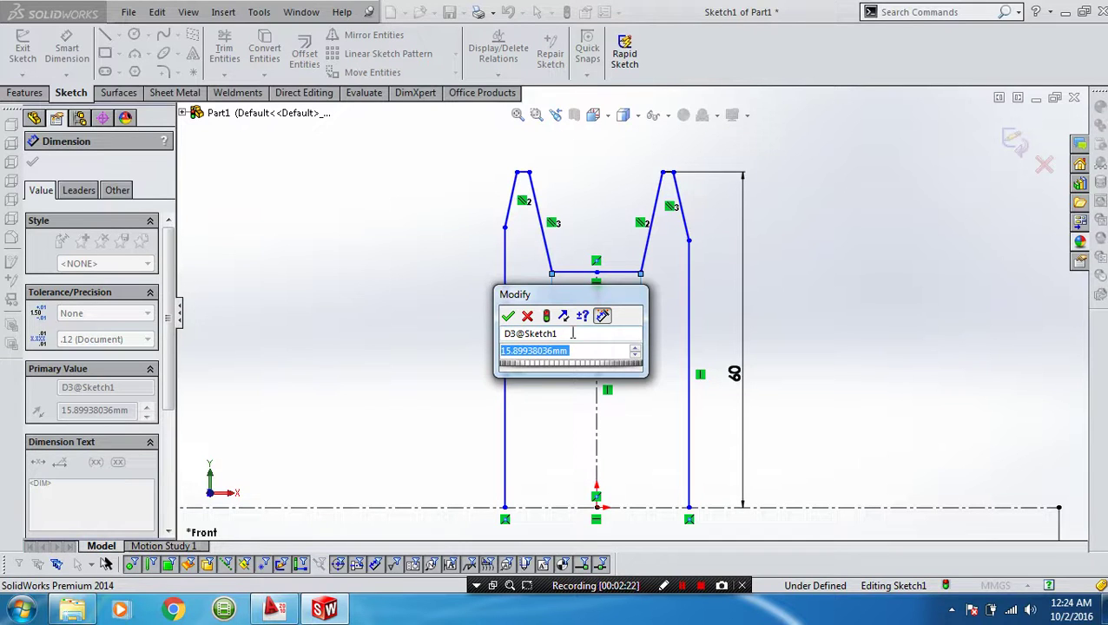
pyautogui.write('2')
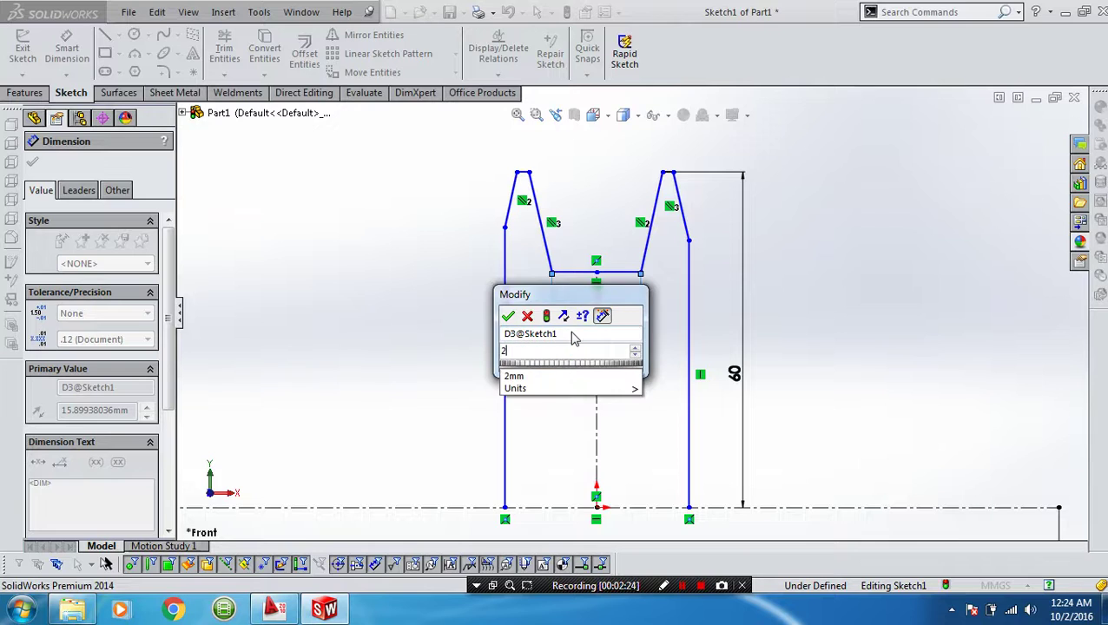
pyautogui.write('0')
pyautogui.press('Escape')
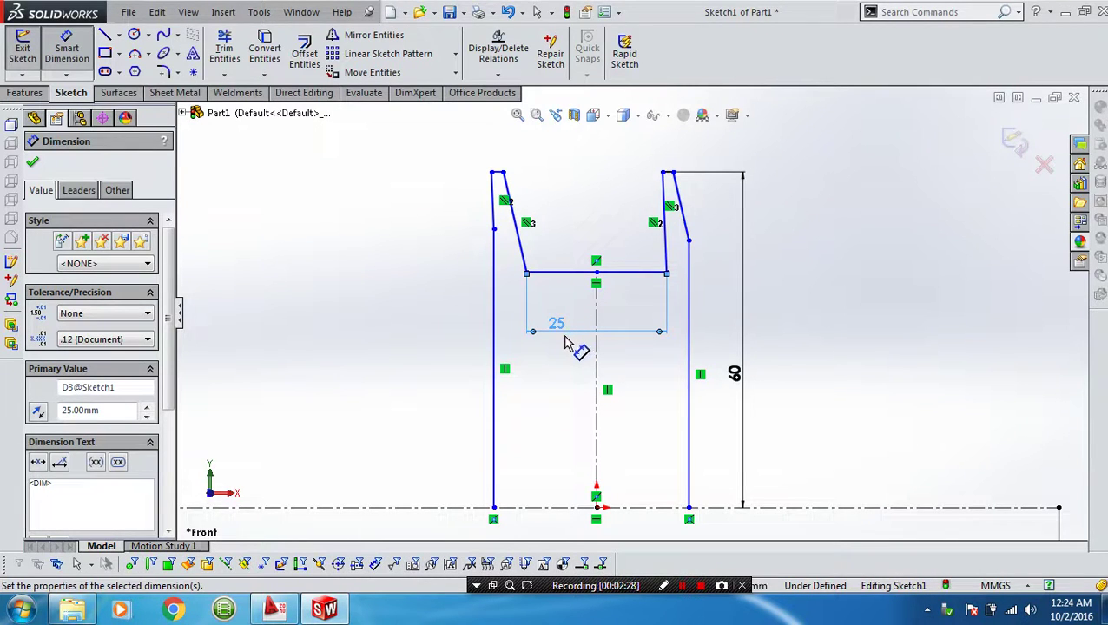
# Angle-dimension the left and right inner walls against the floor at 105°.
pyautogui.click(549, 273)
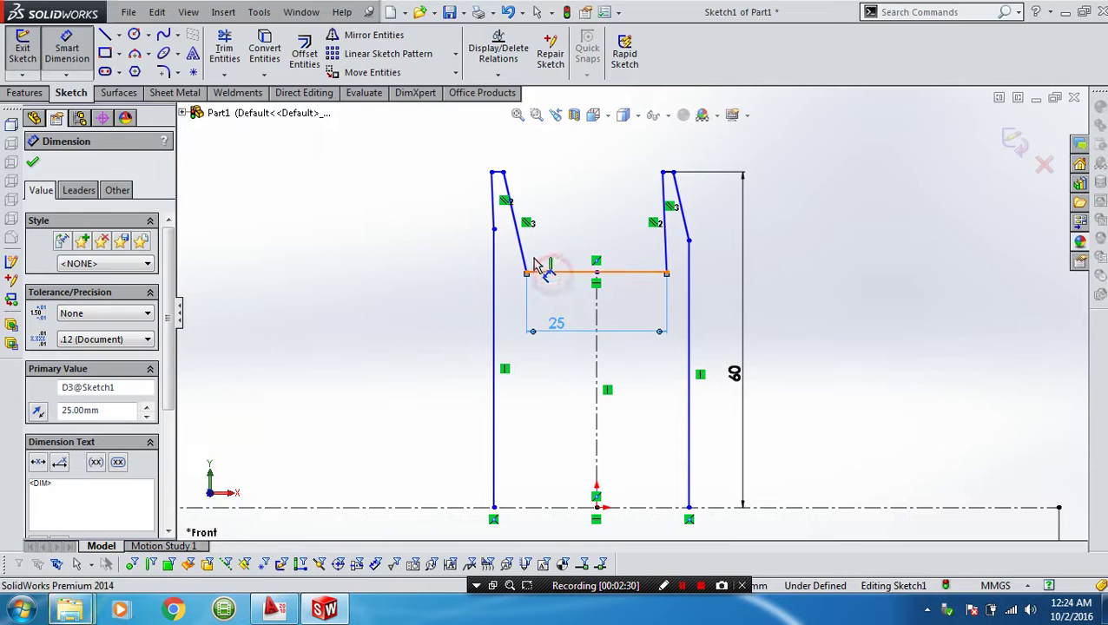
pyautogui.click(523, 244)
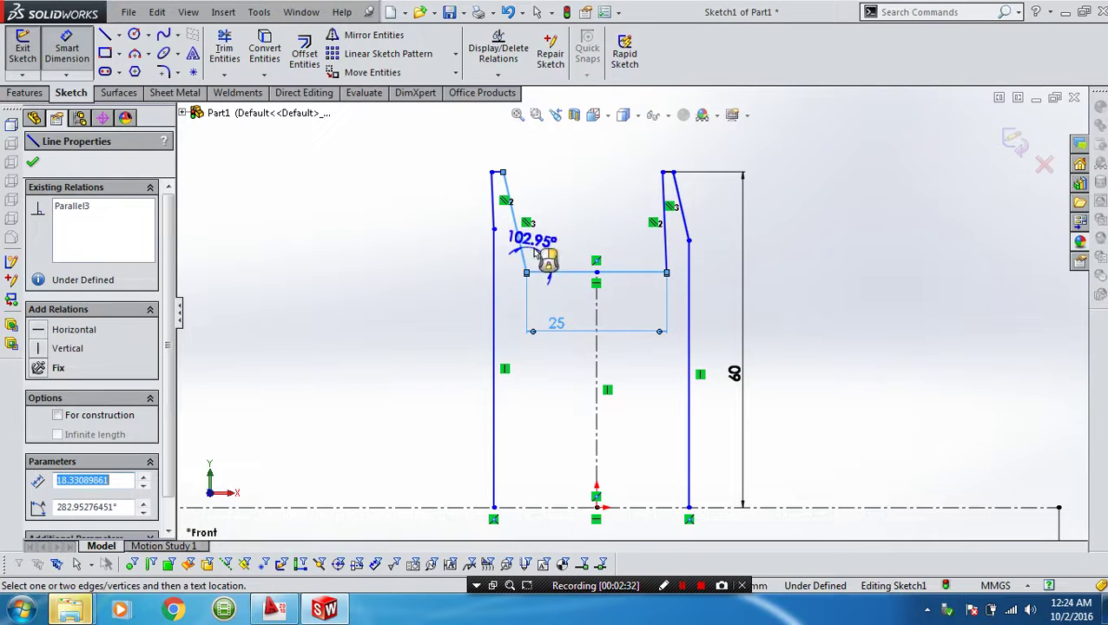
pyautogui.click(535, 251)
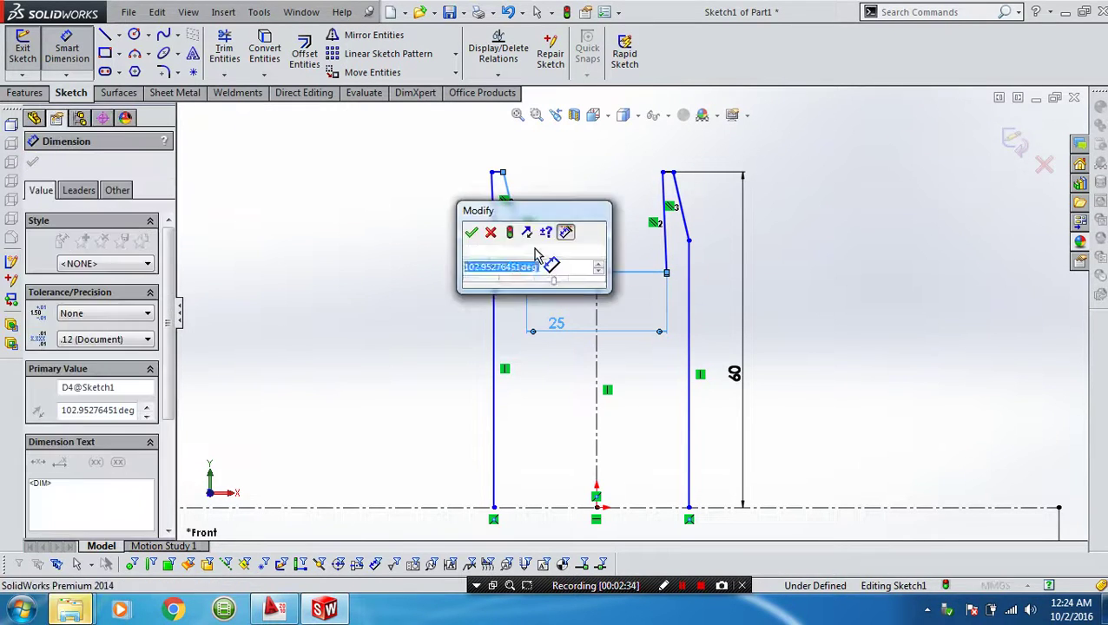
pyautogui.write('105')
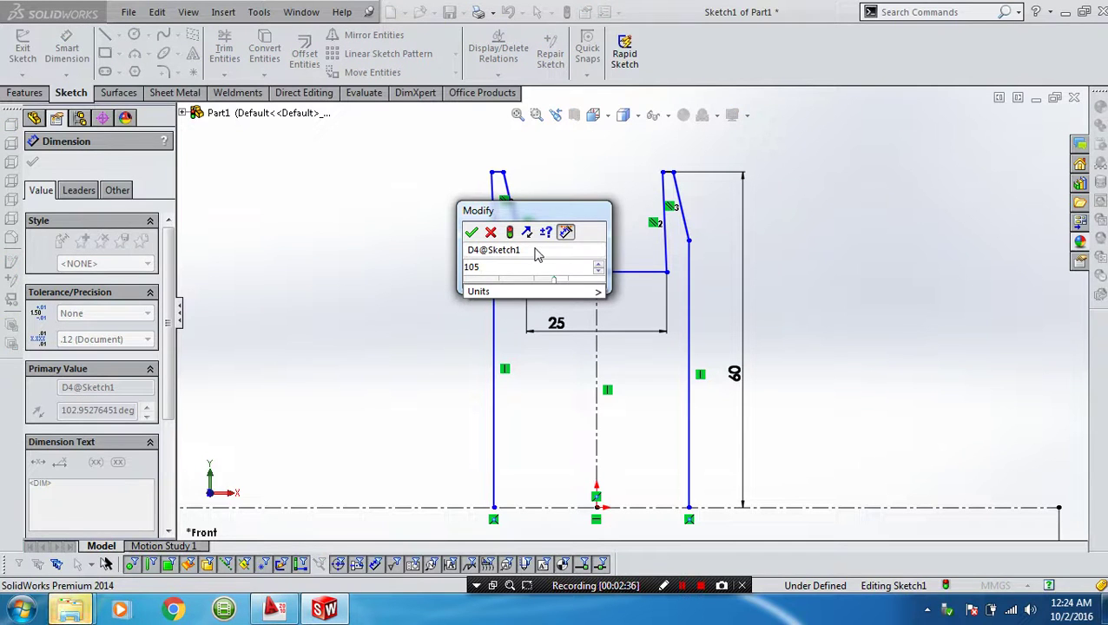
pyautogui.press('Return')
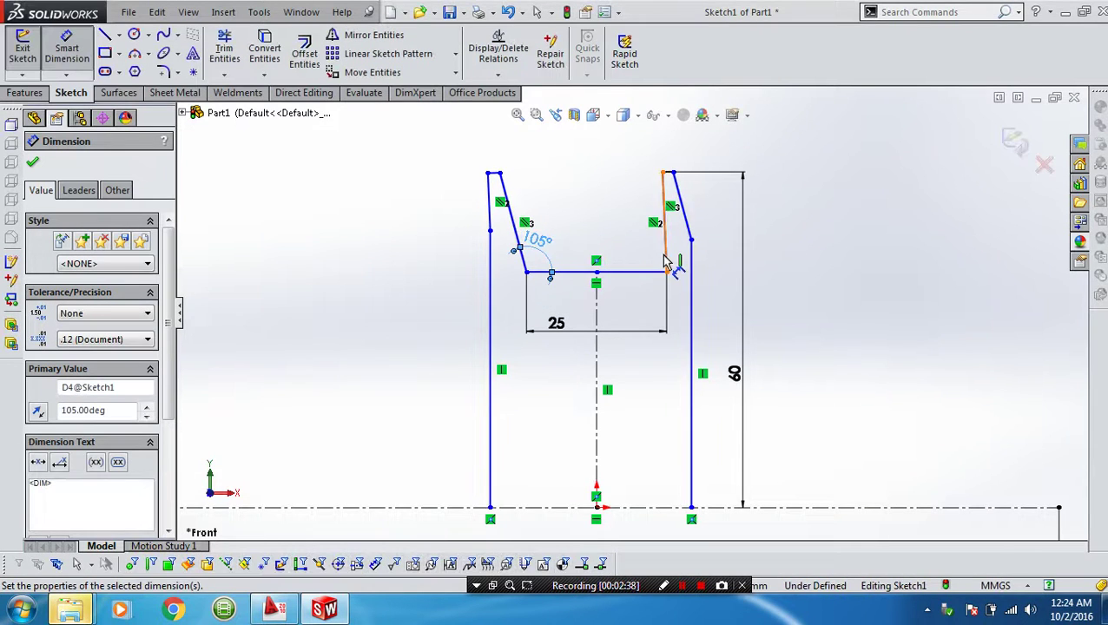
pyautogui.click(664, 259)
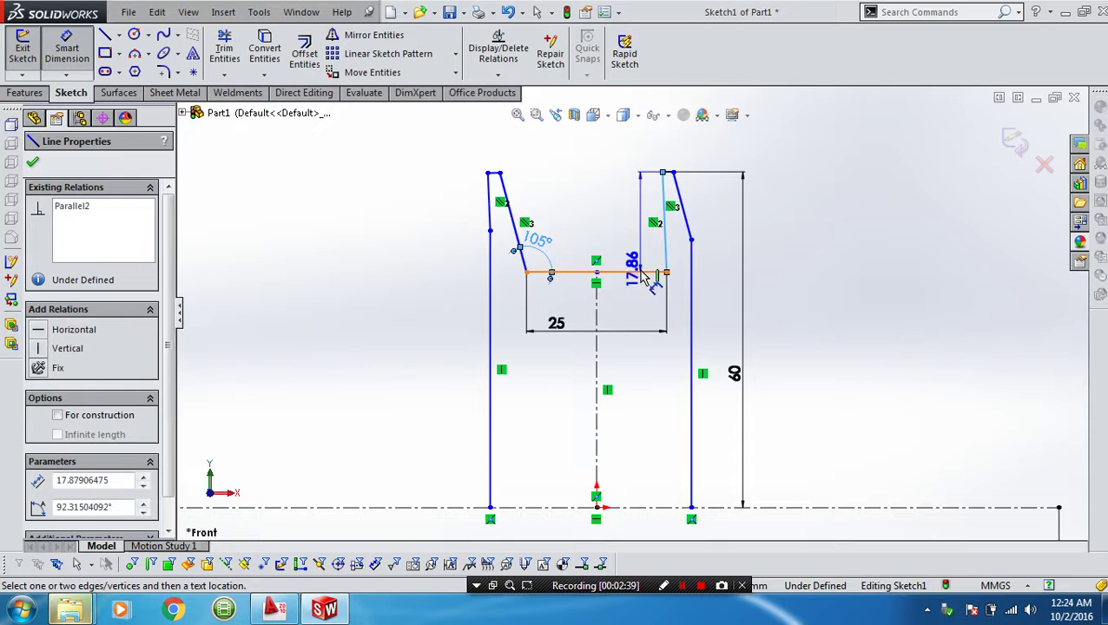
pyautogui.click(643, 274)
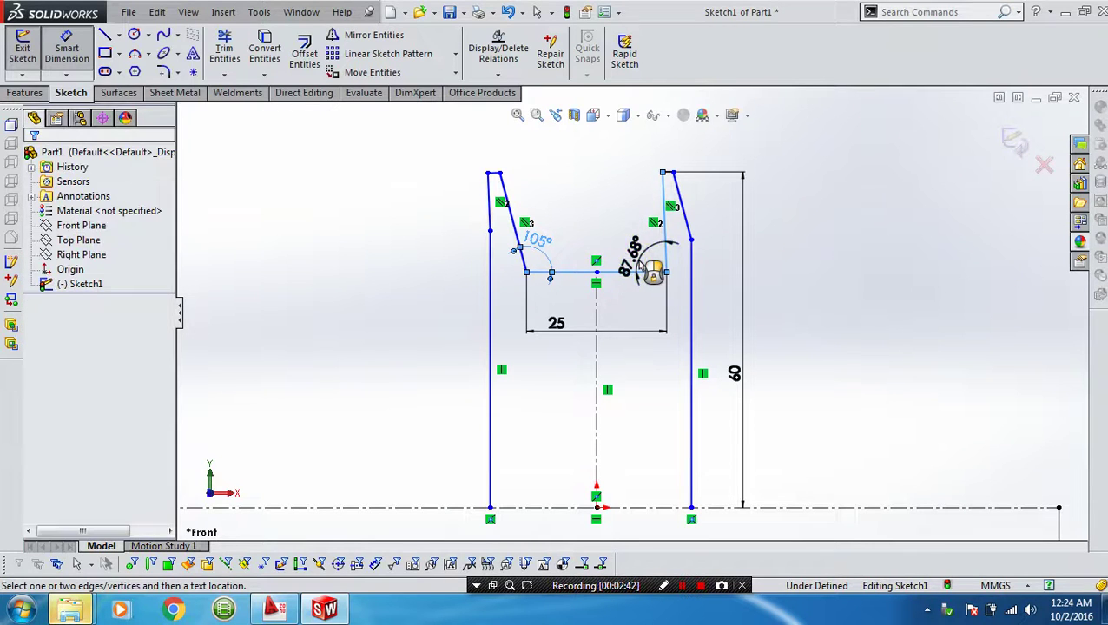
pyautogui.click(645, 268)
pyautogui.write('105')
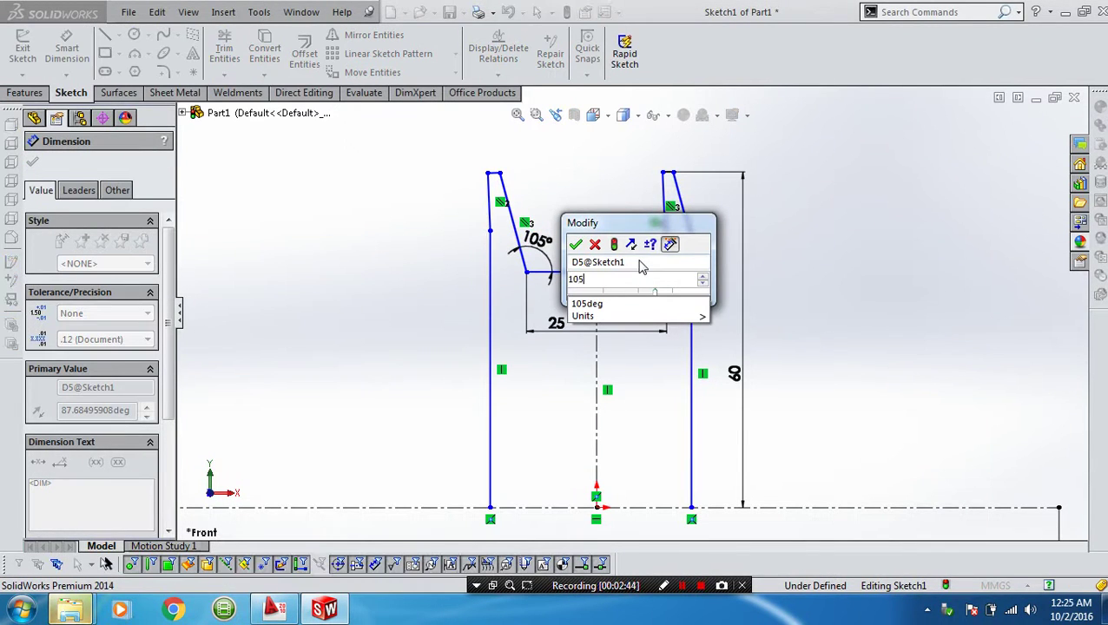
pyautogui.press('Return')
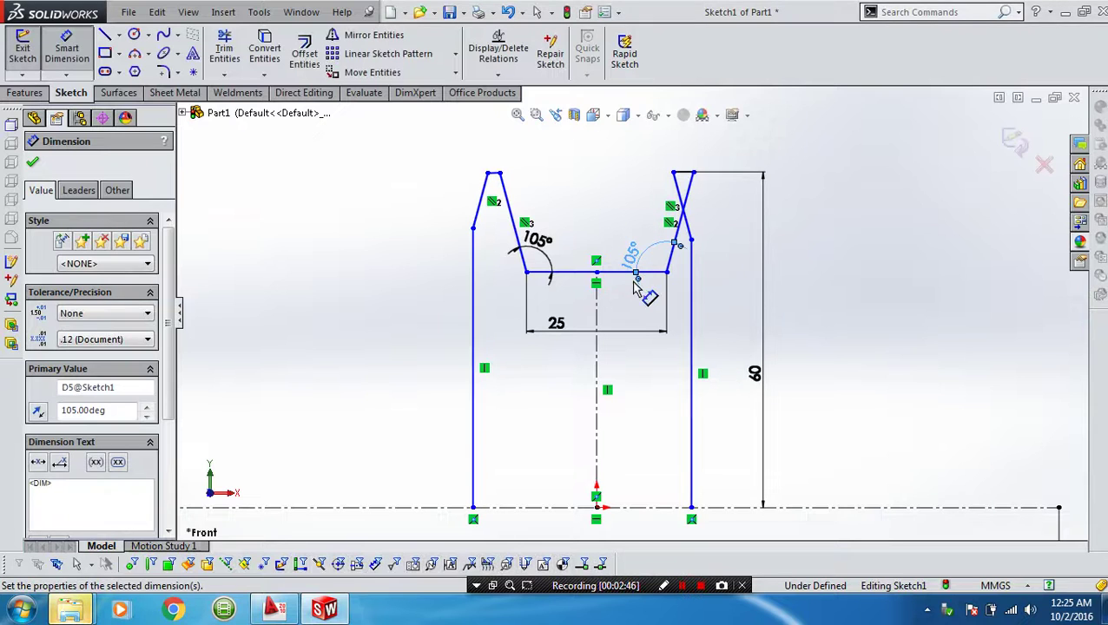
# Space the outer walls 45 mm apart and the right wall 45/2 from the vertical centerline.
pyautogui.click(476, 378)
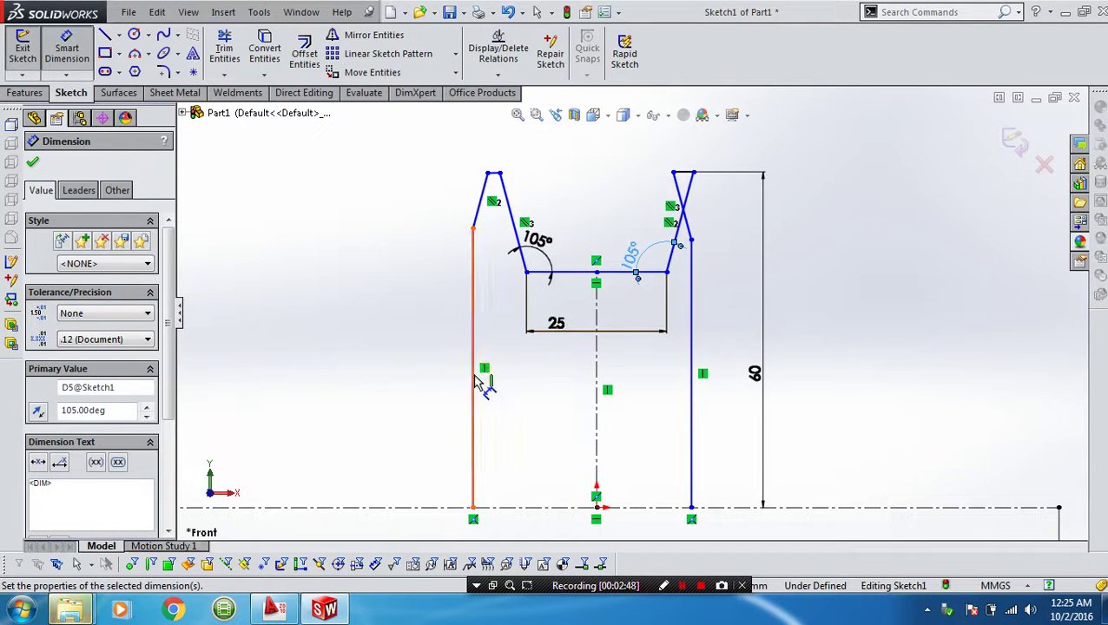
pyautogui.click(690, 415)
pyautogui.click(638, 407)
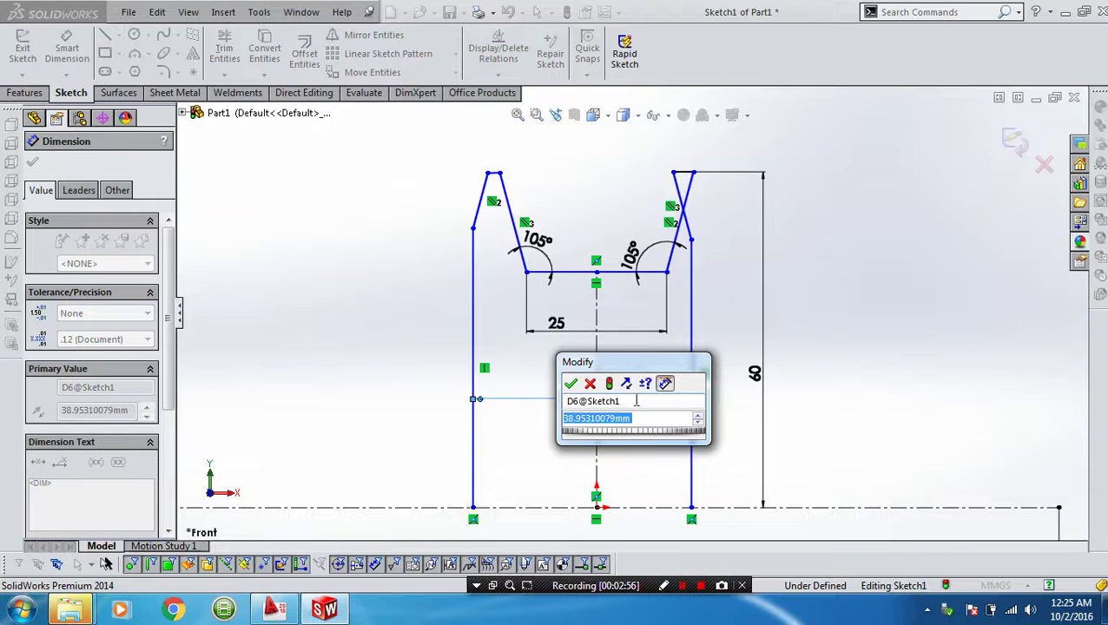
pyautogui.write('45')
pyautogui.press('Return')
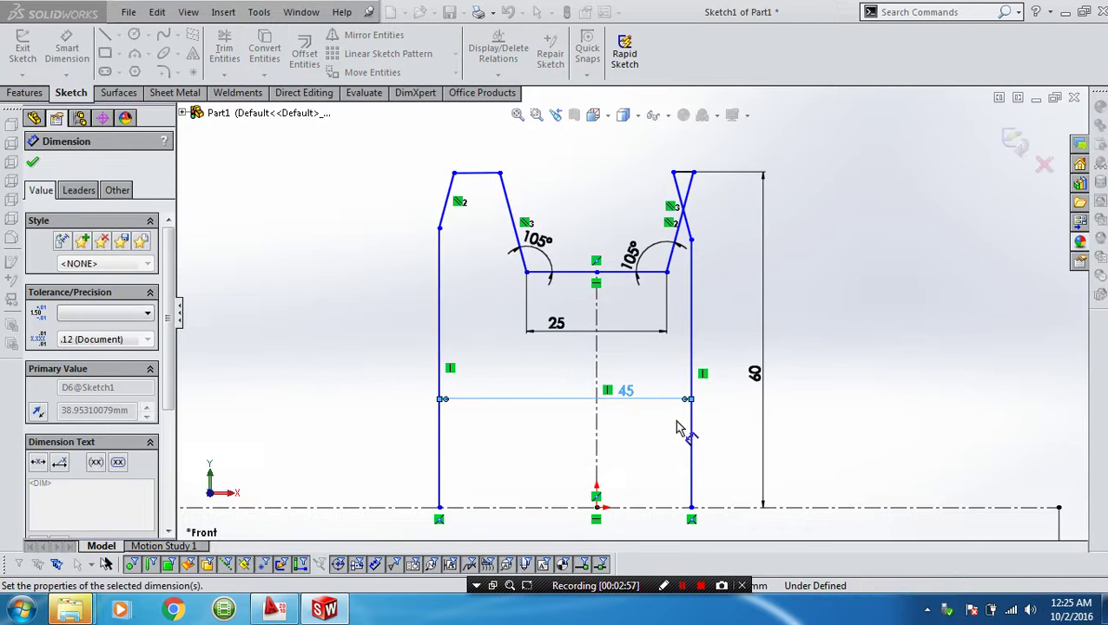
pyautogui.click(692, 425)
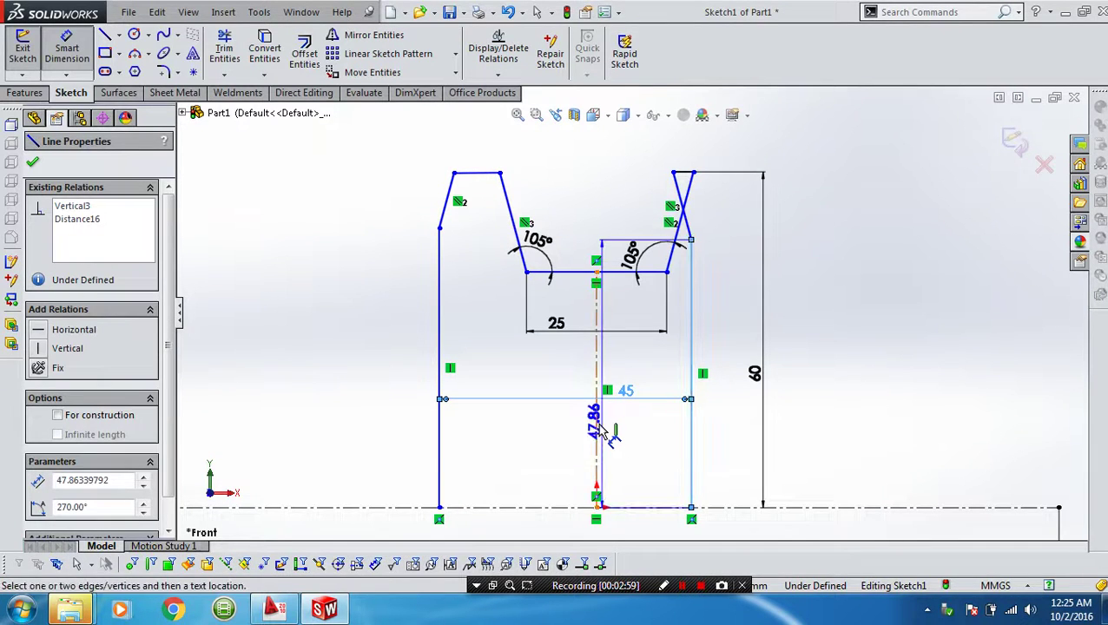
pyautogui.click(596, 427)
pyautogui.click(642, 441)
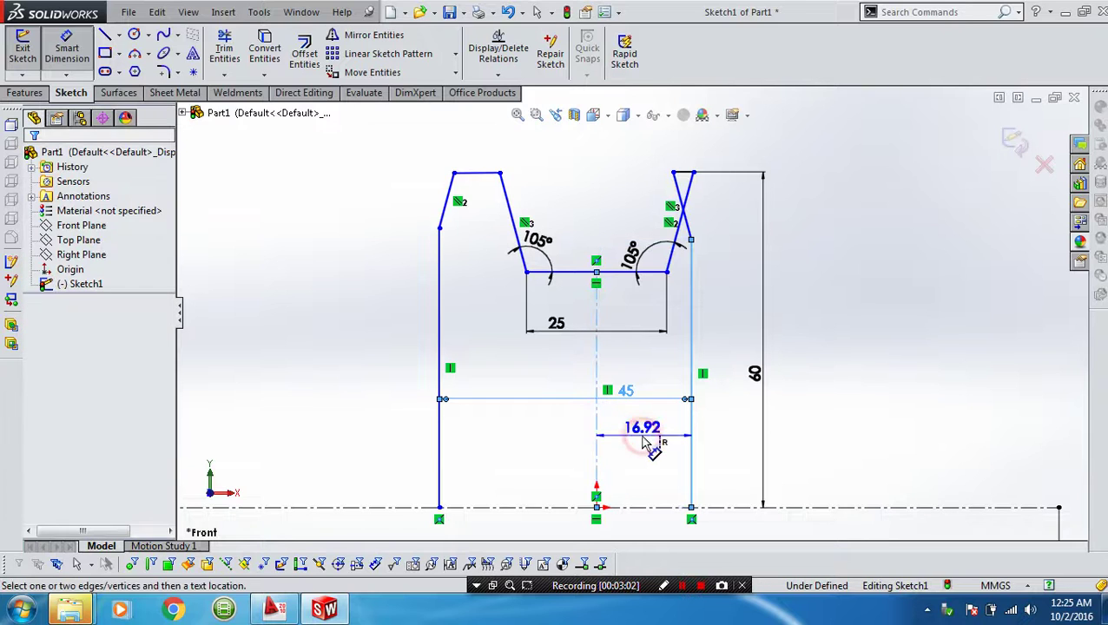
pyautogui.write('45/')
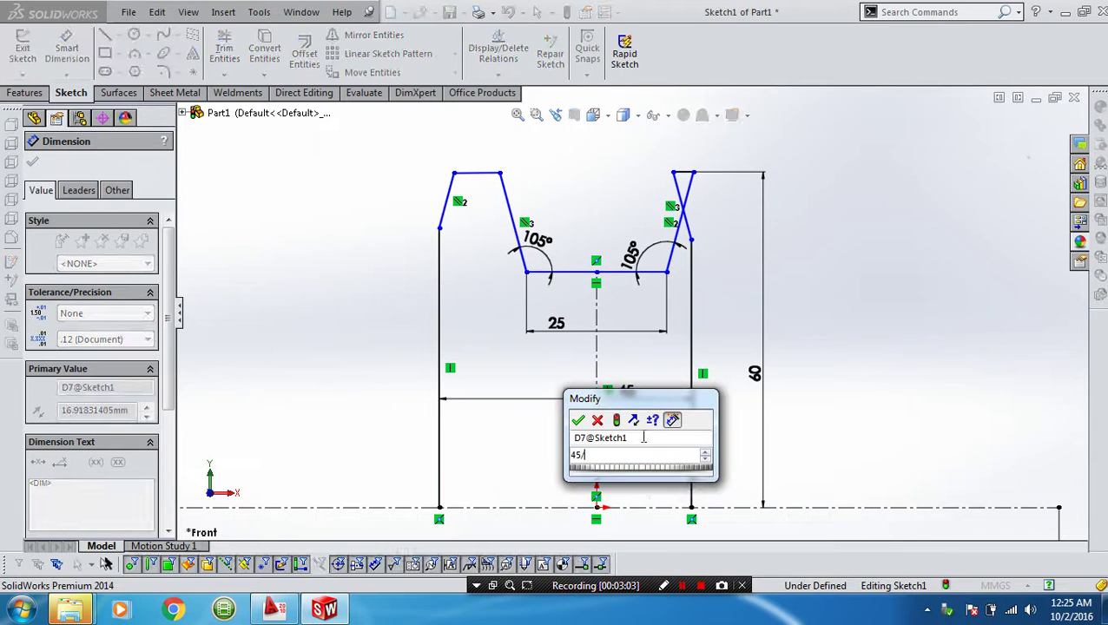
pyautogui.write('2')
pyautogui.press('Return')
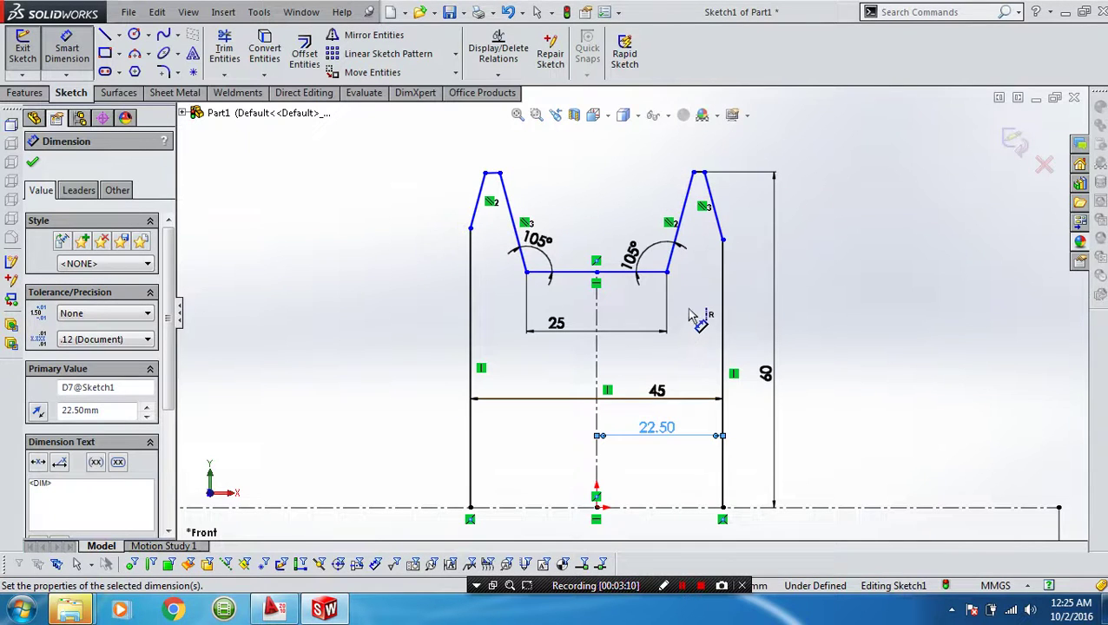
# Dimension the channel floor's height above the revolve axis to 25 mm.
pyautogui.click(571, 274)
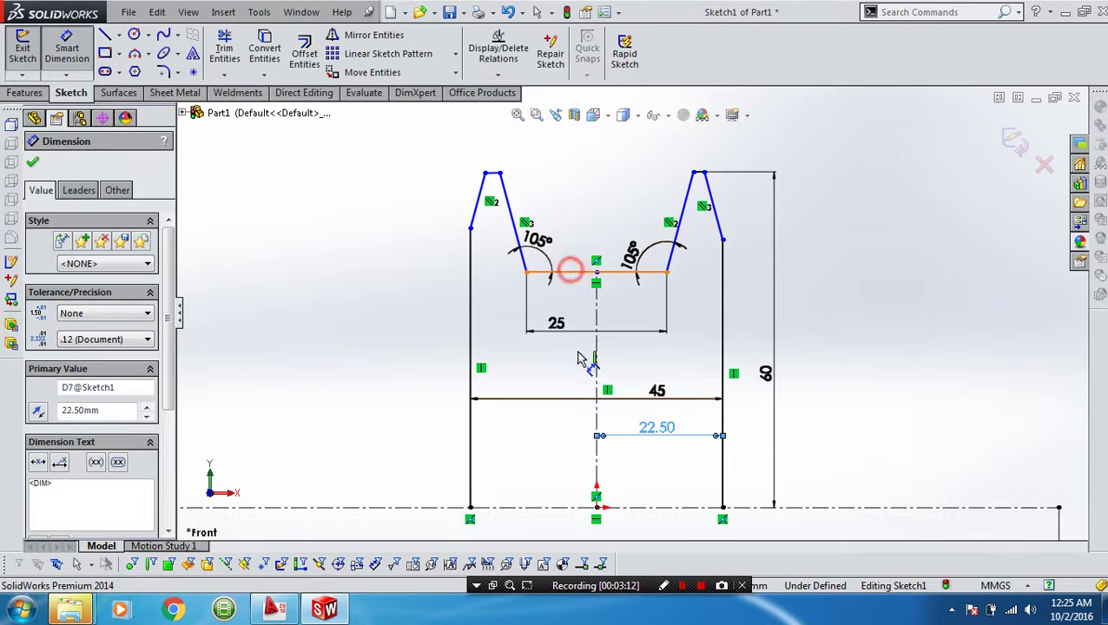
pyautogui.click(544, 507)
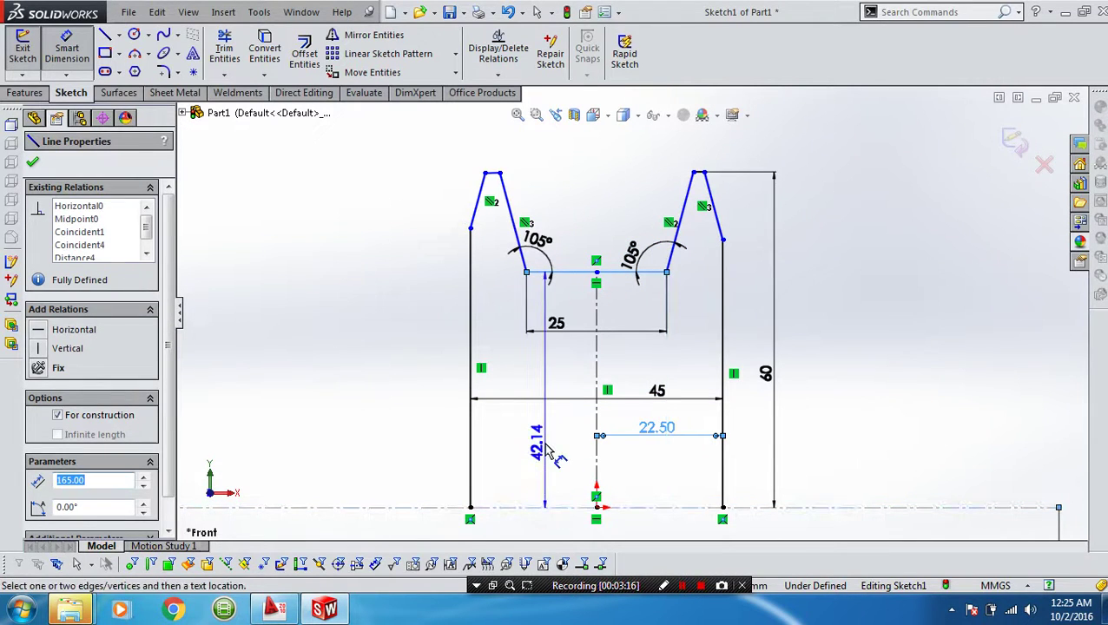
pyautogui.click(547, 450)
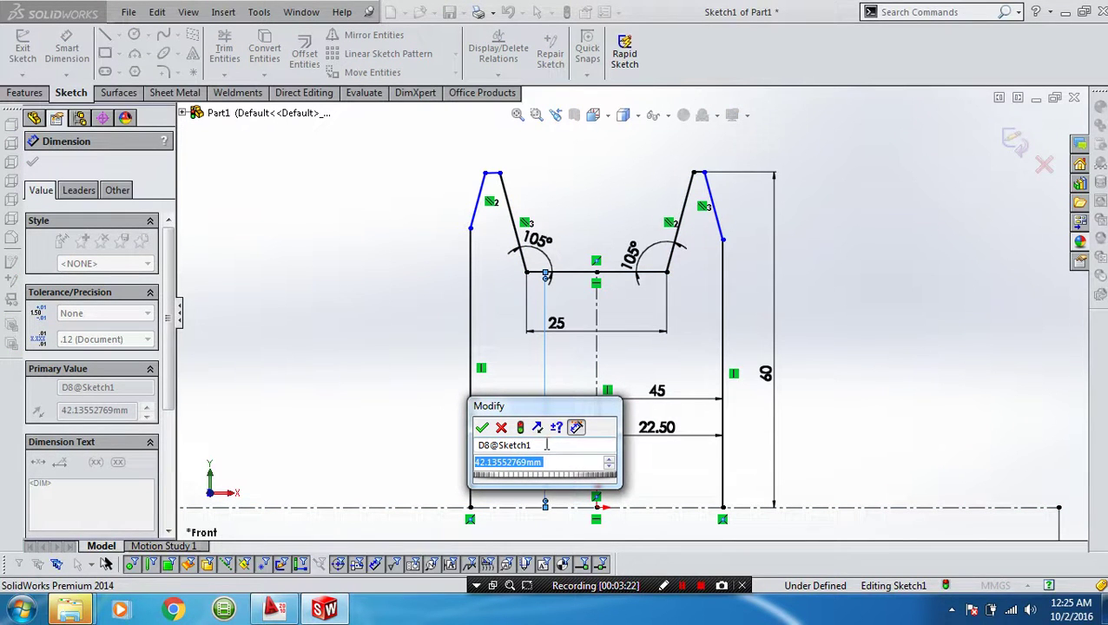
pyautogui.write('42.14')
pyautogui.press('Return')
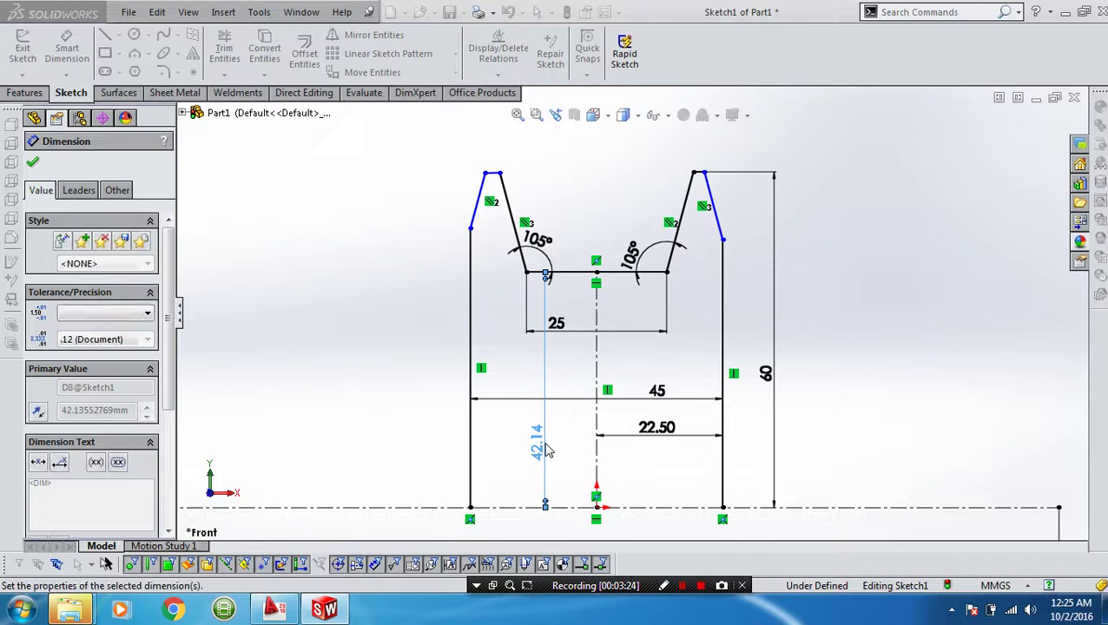
pyautogui.hotkey('ctrl', 'z')
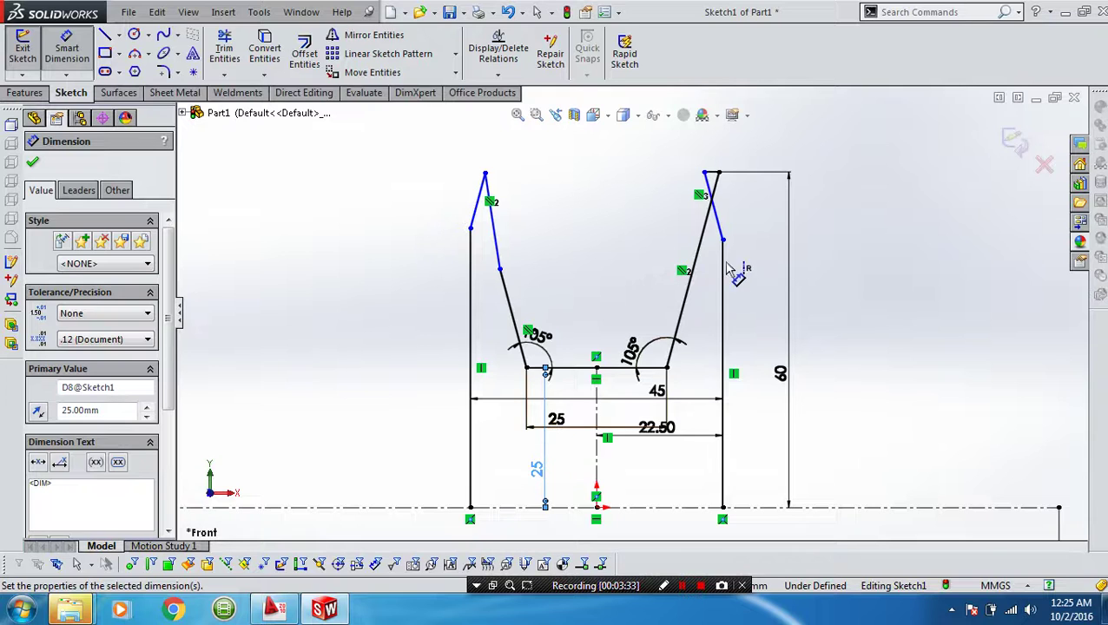
# Add a Horizontal relation between the left and right flange top points.
pyautogui.press('Escape')
pyautogui.click(718, 174)
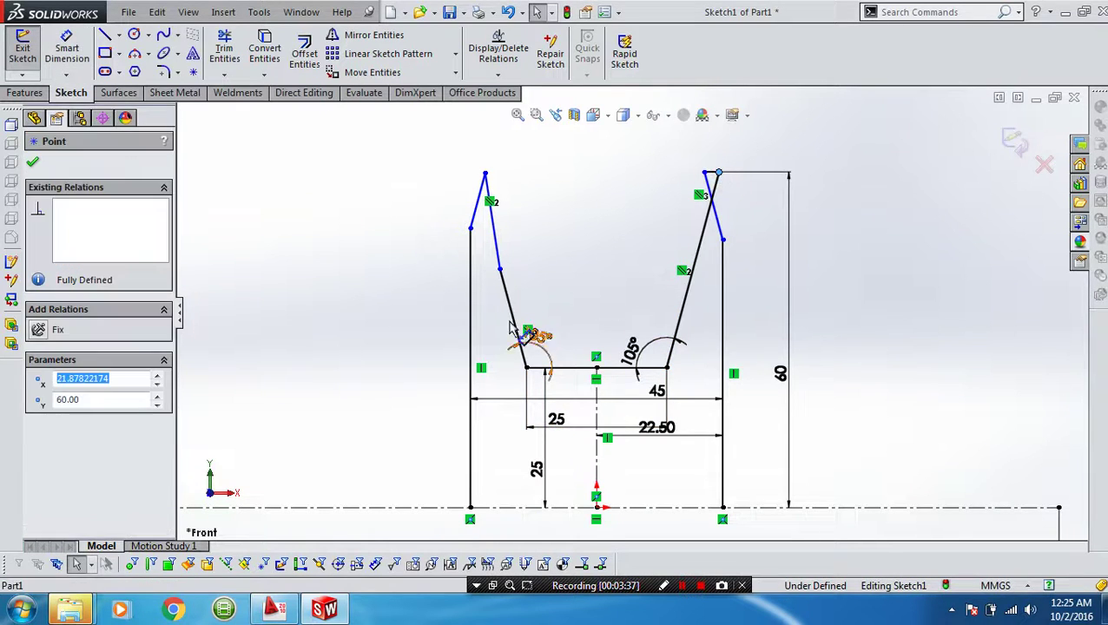
pyautogui.keyDown('ctrl'); pyautogui.click(500, 270); pyautogui.keyUp('ctrl')
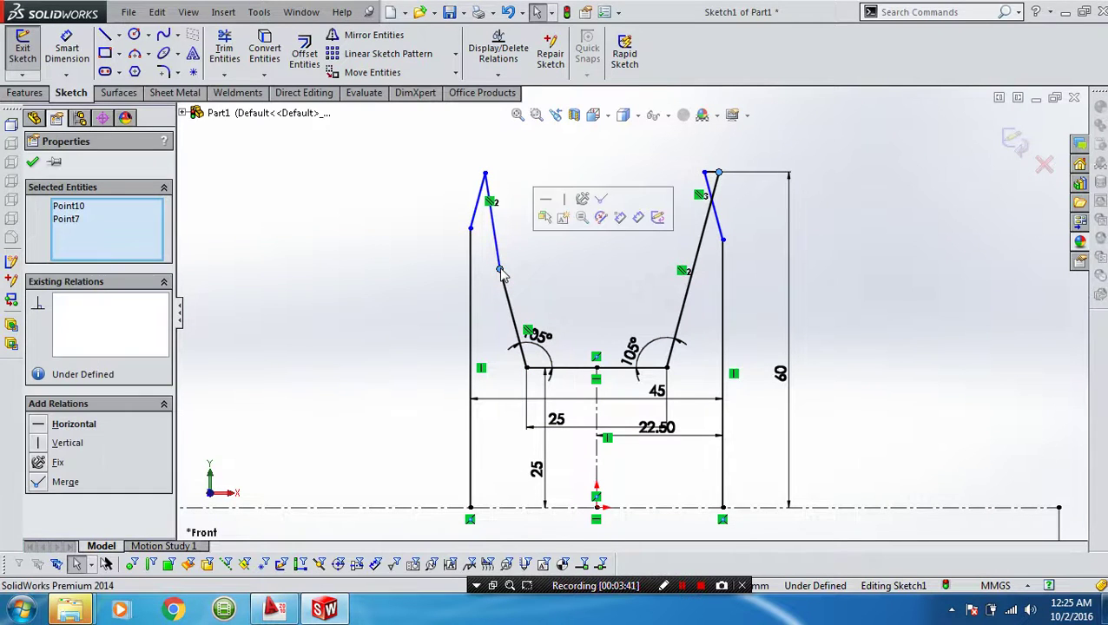
pyautogui.click(546, 205)
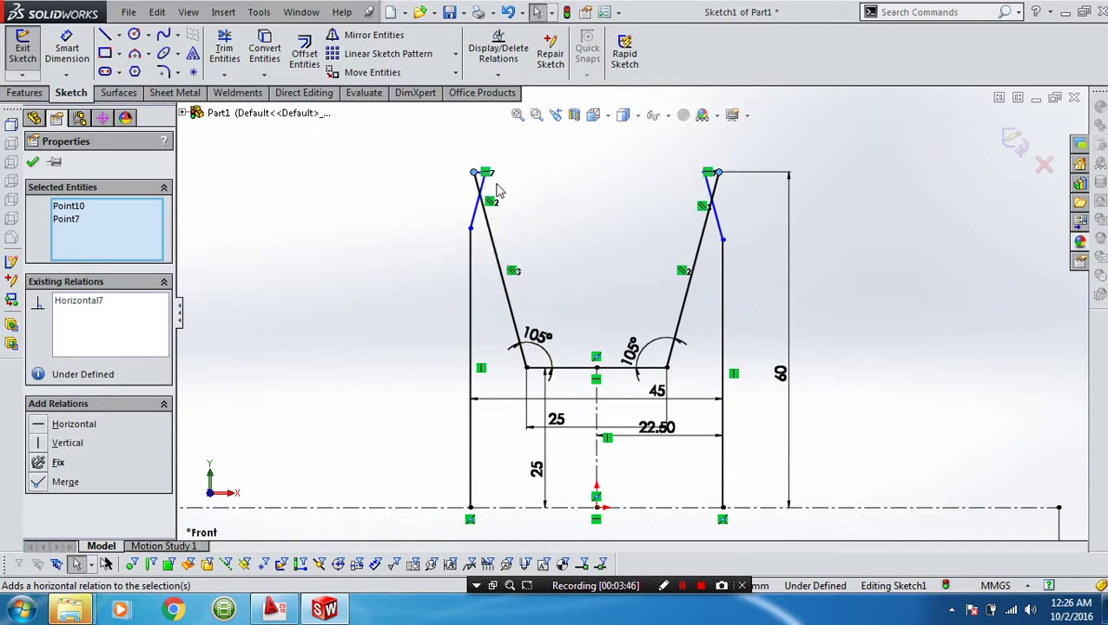
pyautogui.click(473, 172)
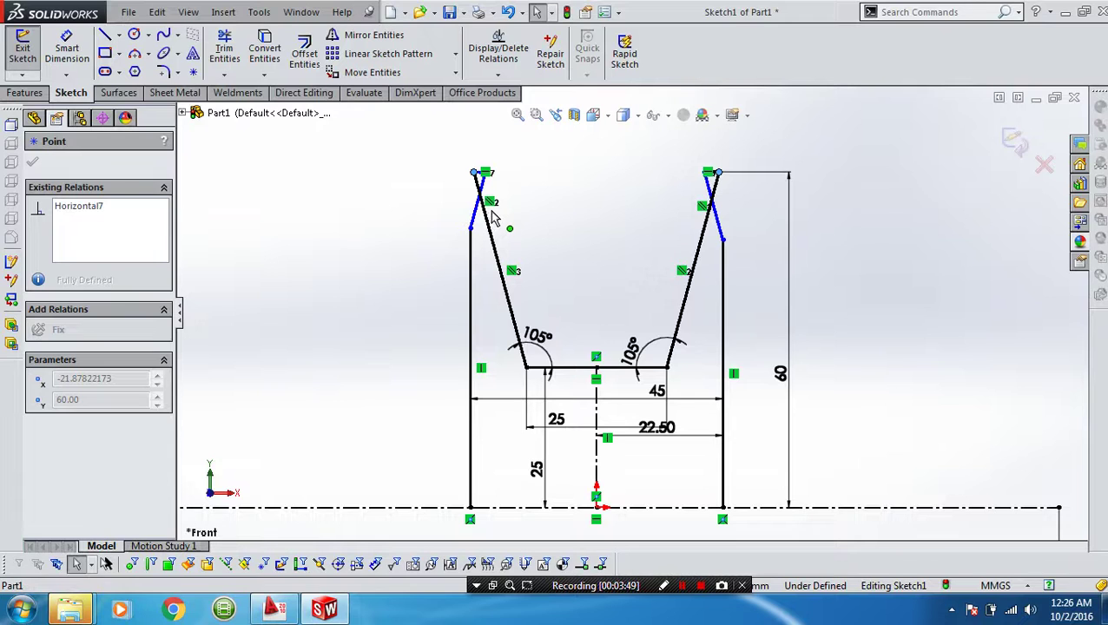
pyautogui.keyDown('ctrl'); pyautogui.click(717, 172); pyautogui.keyUp('ctrl')
pyautogui.click(608, 249)
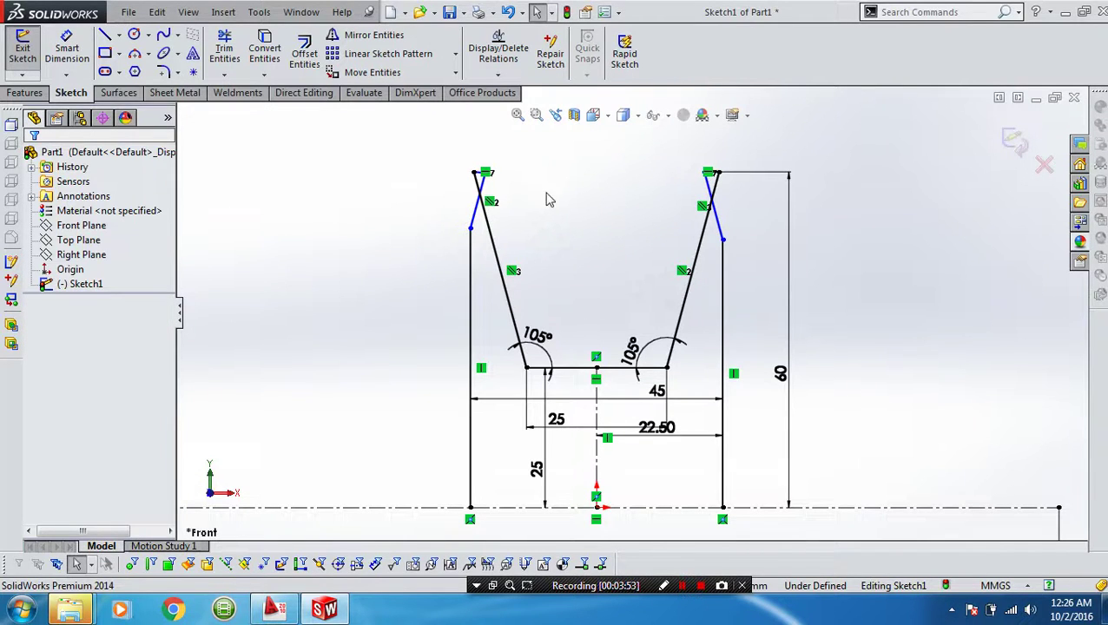
# Change both inner channel angles from 105° to 100°.
pyautogui.doubleClick(535, 338)
pyautogui.write('1')
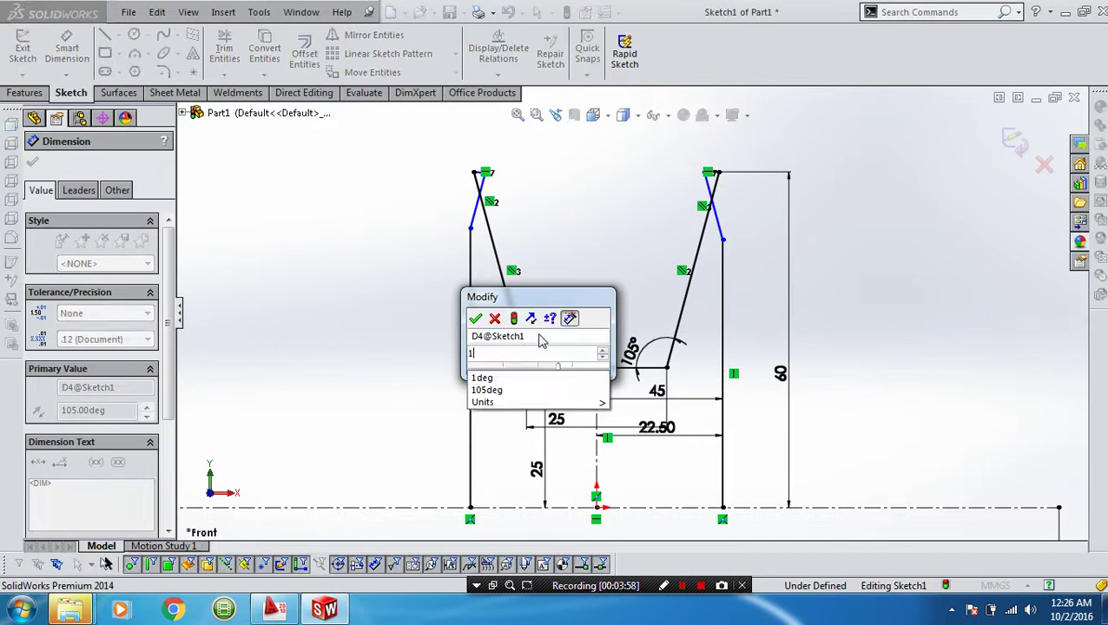
pyautogui.write('00')
pyautogui.press('Return')
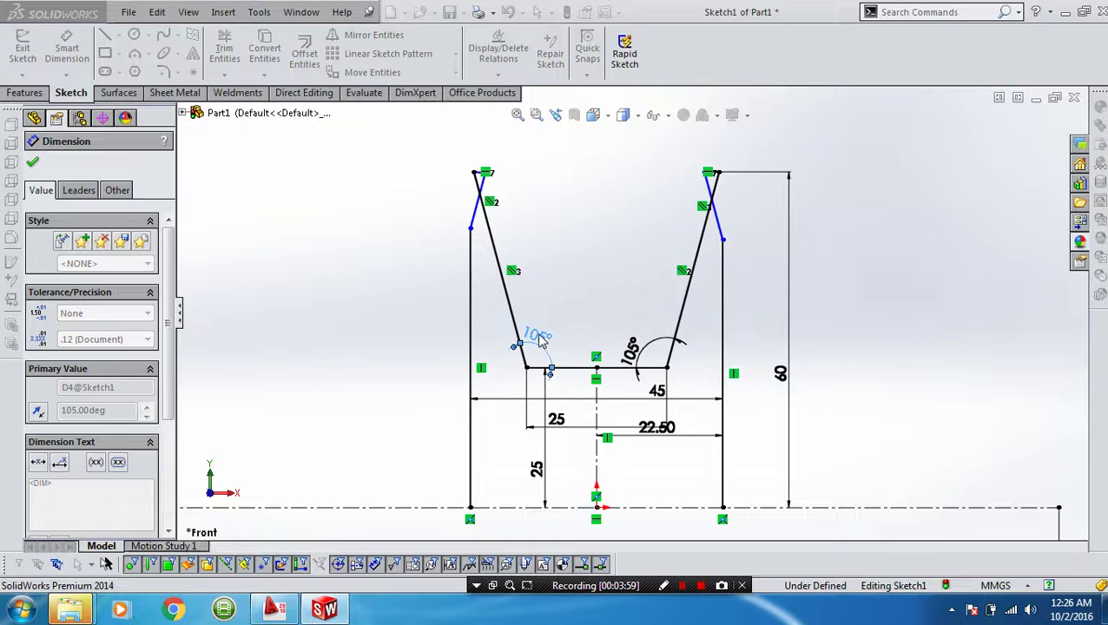
pyautogui.doubleClick(632, 349)
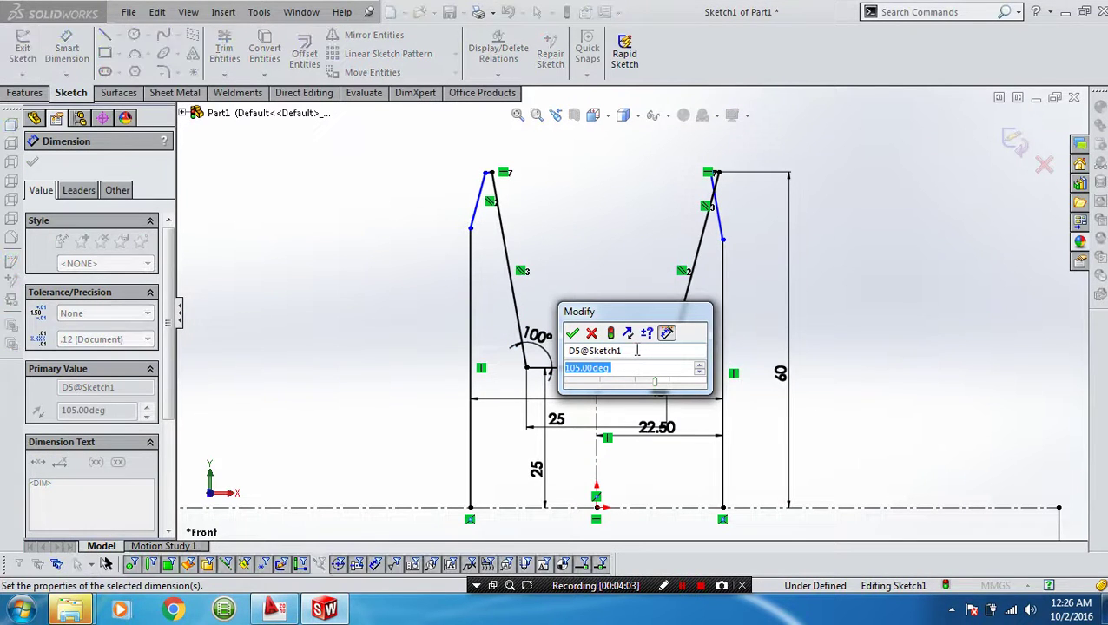
pyautogui.write('105')
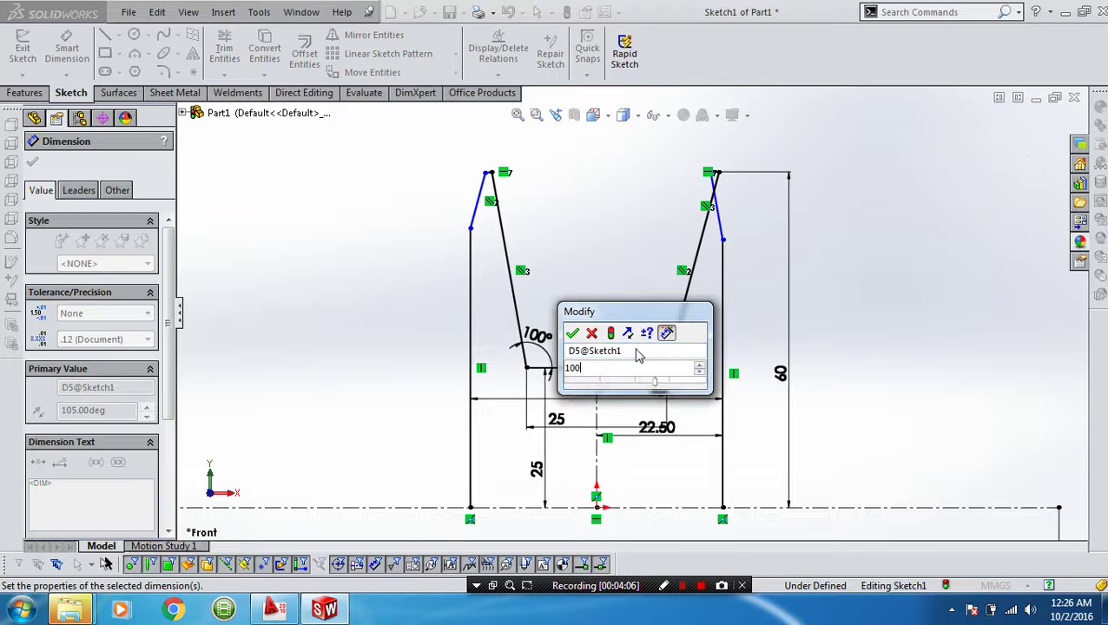
pyautogui.press('Return')
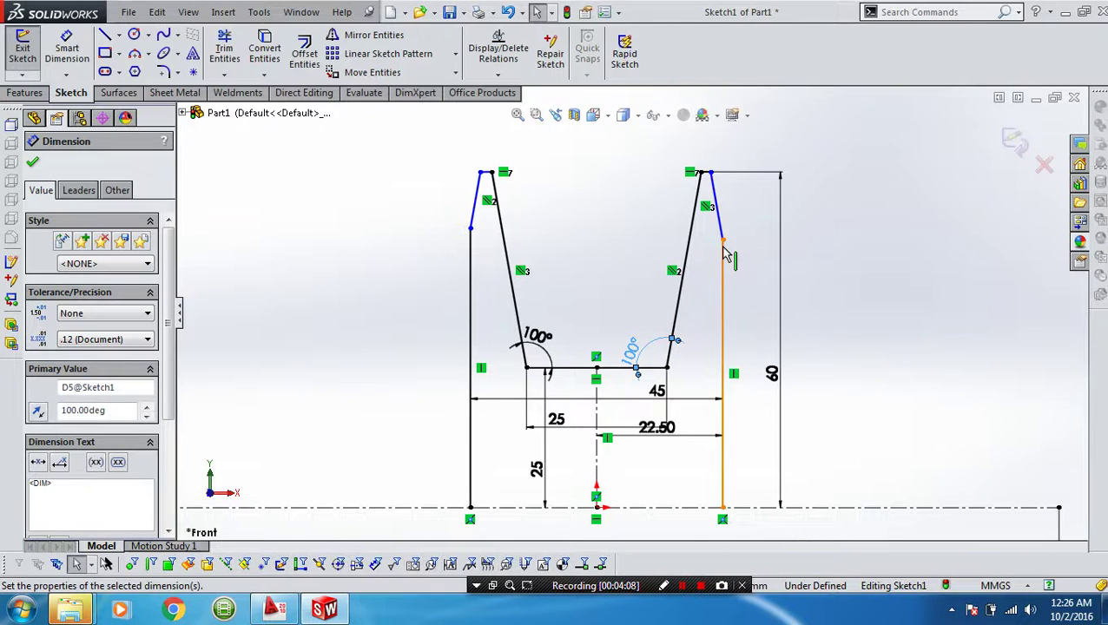
# Level the two outer rim side endpoints and constrain the short top-left rim line.
pyautogui.click(722, 241)
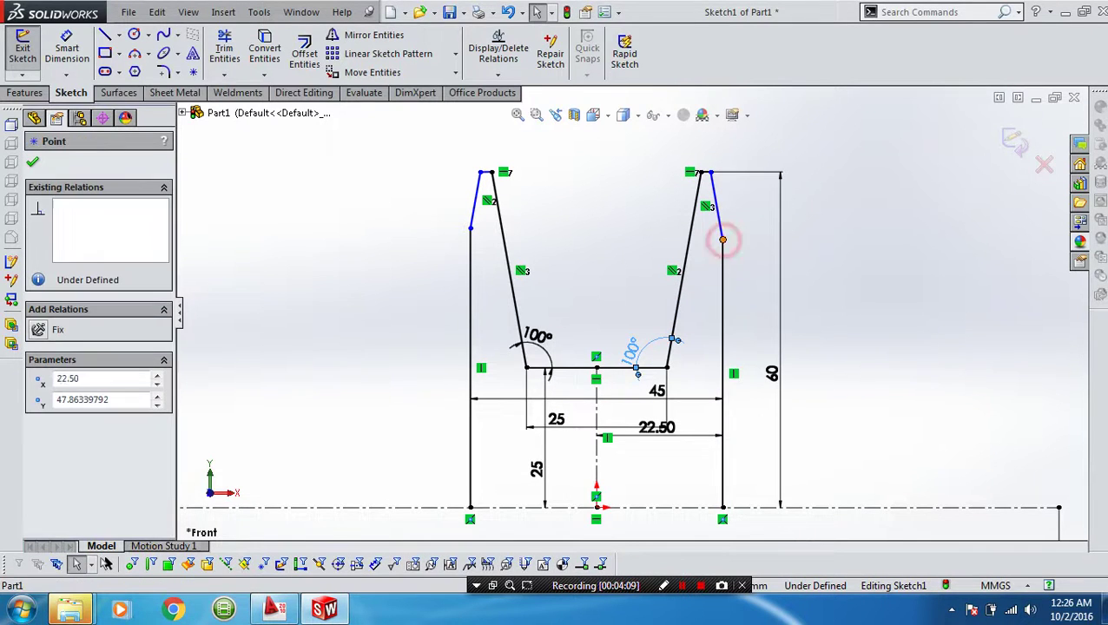
pyautogui.click(470, 230)
pyautogui.click(515, 160)
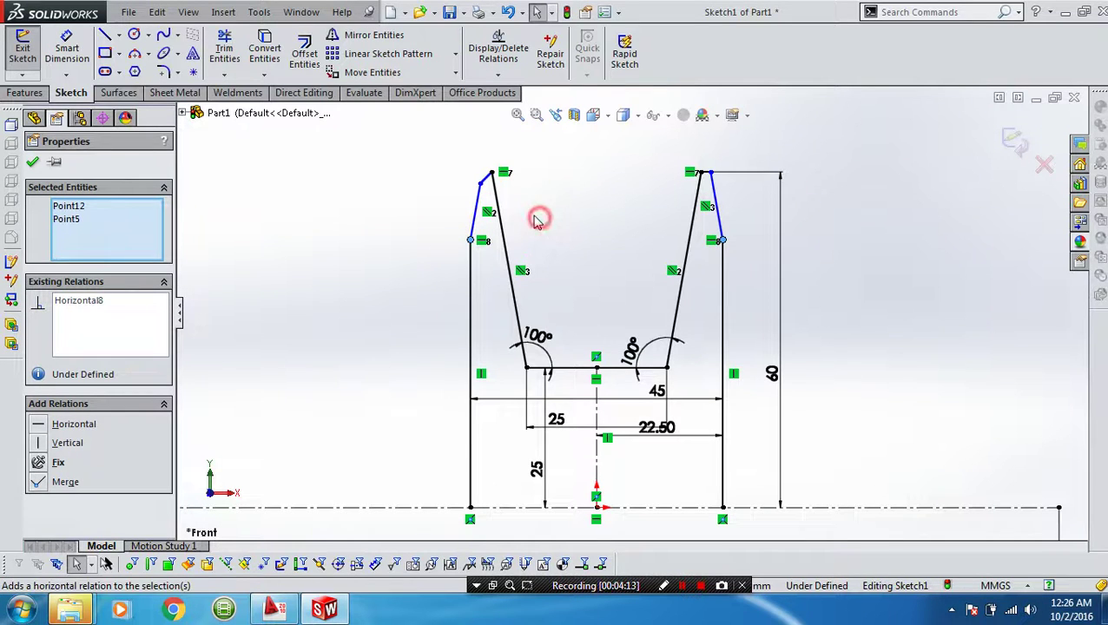
pyautogui.click(539, 212)
pyautogui.click(487, 179)
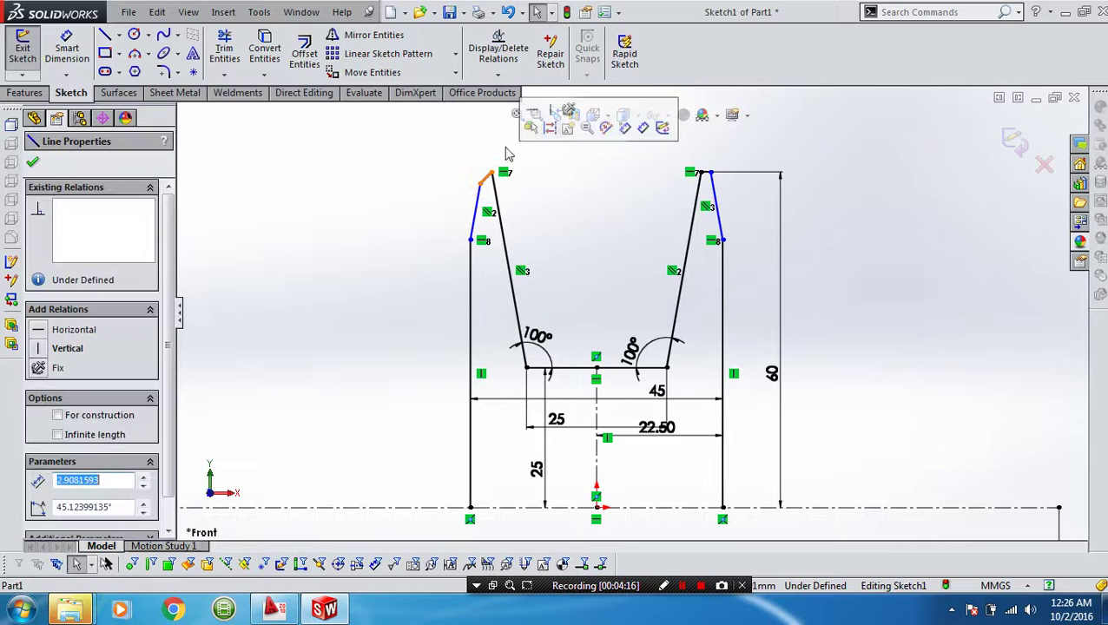
pyautogui.click(538, 111)
pyautogui.click(561, 223)
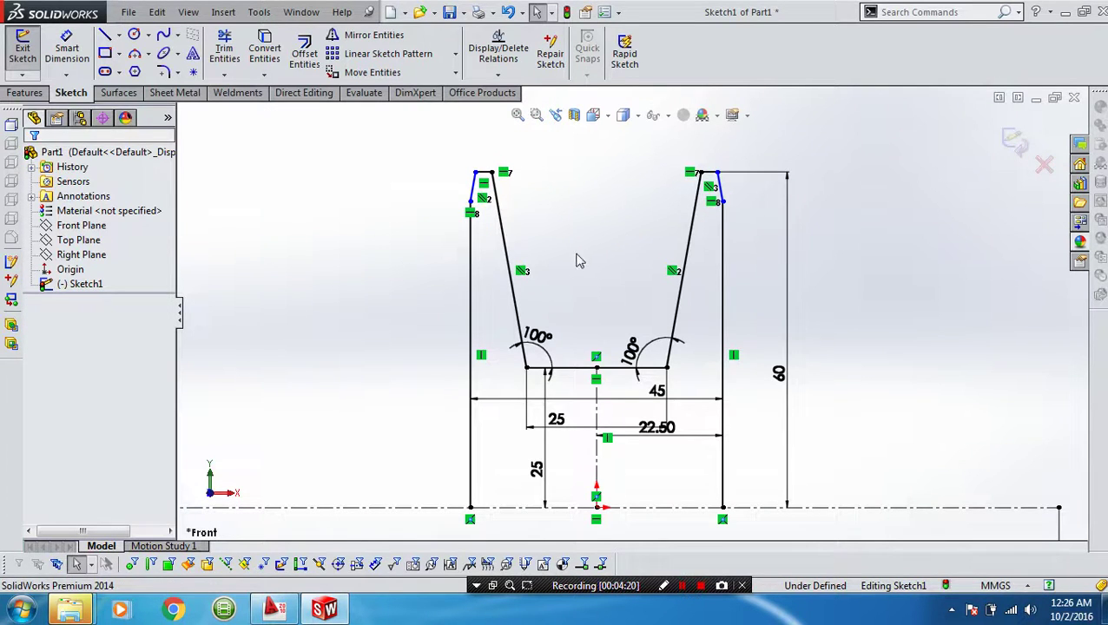
# Add a driven 170° angle between the short top-left rim line and the left outer wall.
pyautogui.moveTo(579, 260); pyautogui.dragTo(574, 168, button='right')
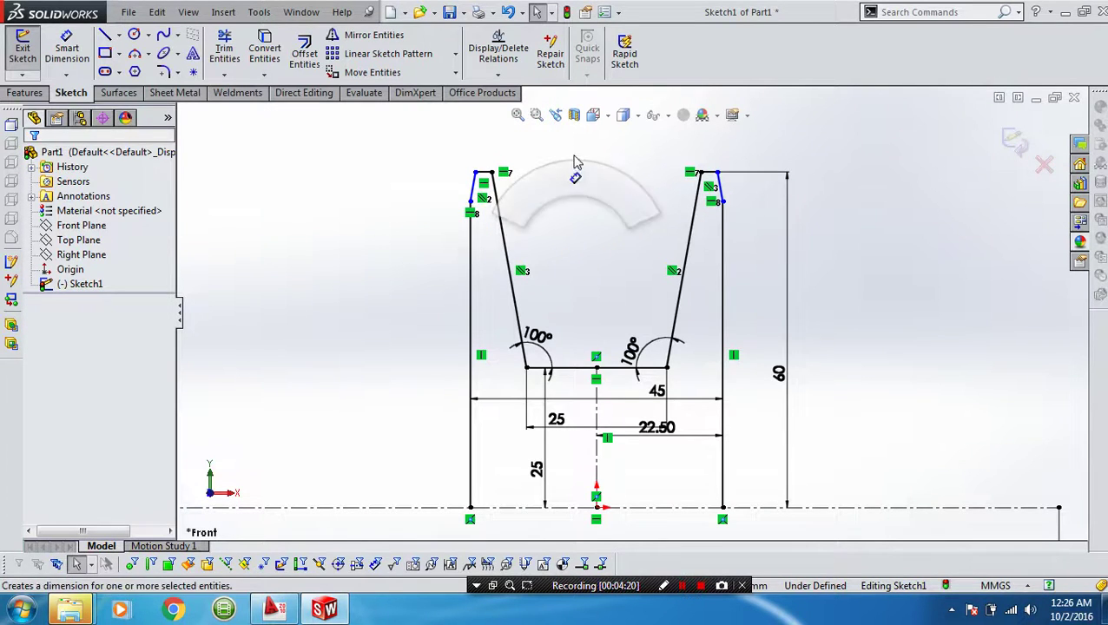
pyautogui.click(483, 193)
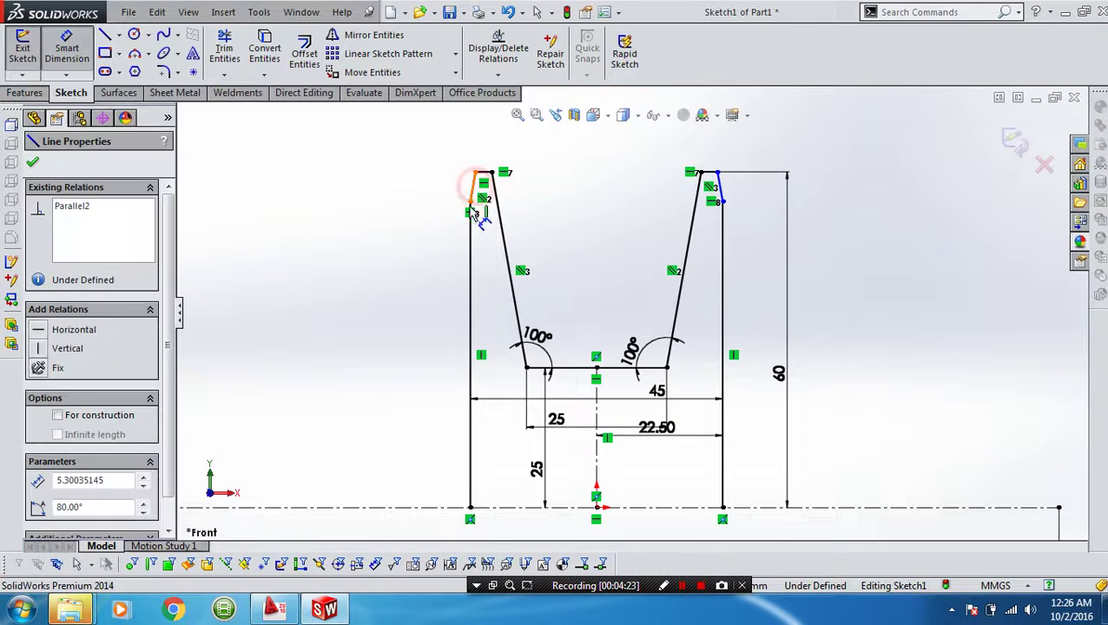
pyautogui.click(471, 249)
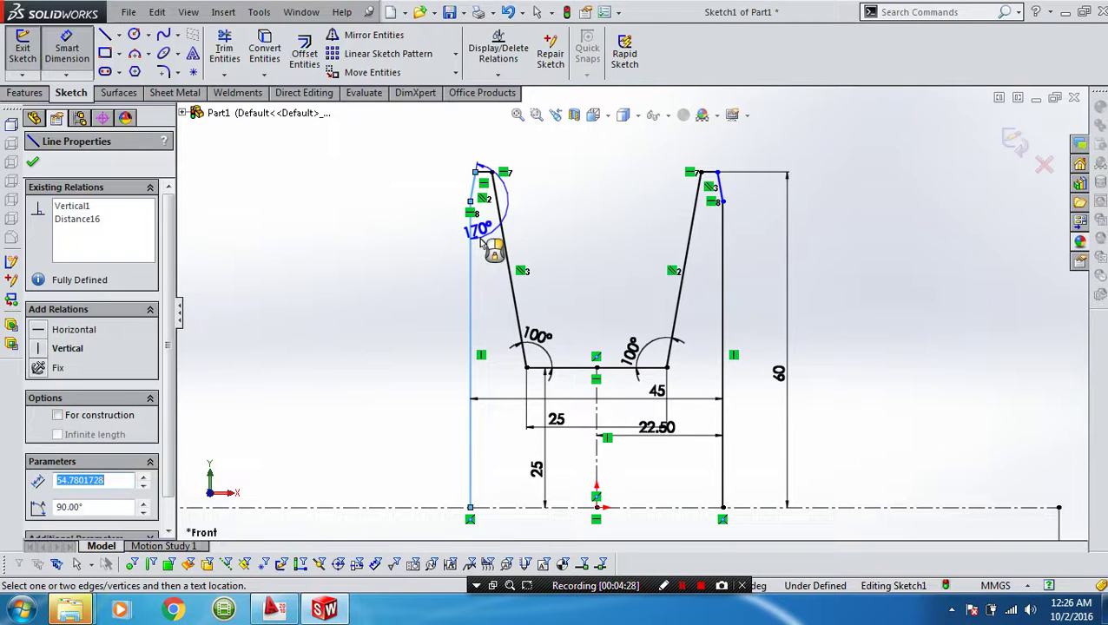
pyautogui.click(480, 241)
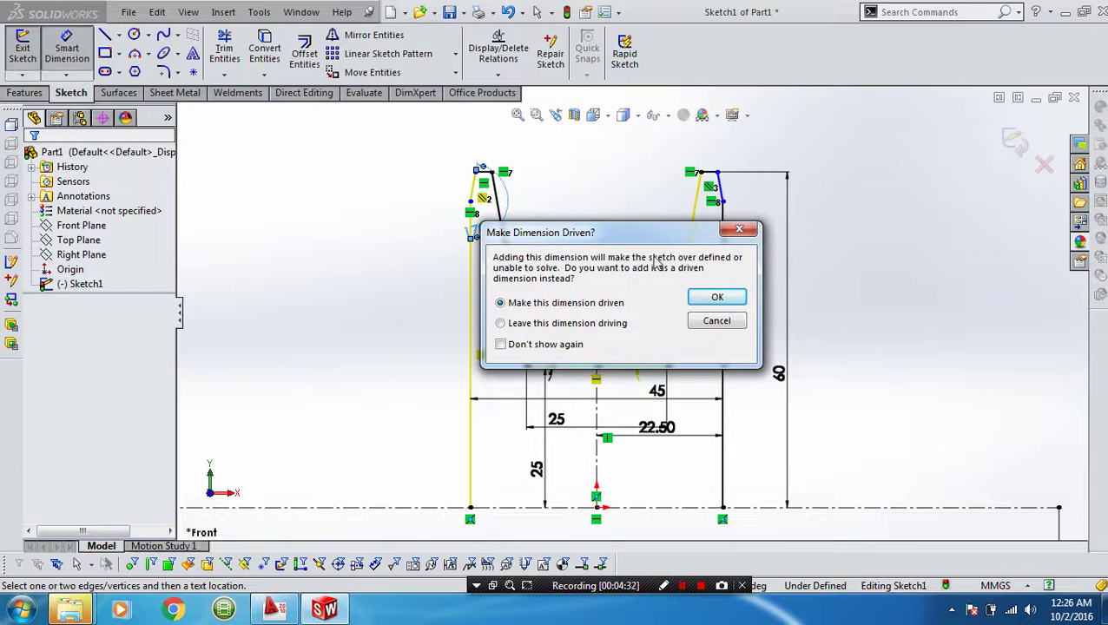
pyautogui.click(729, 295)
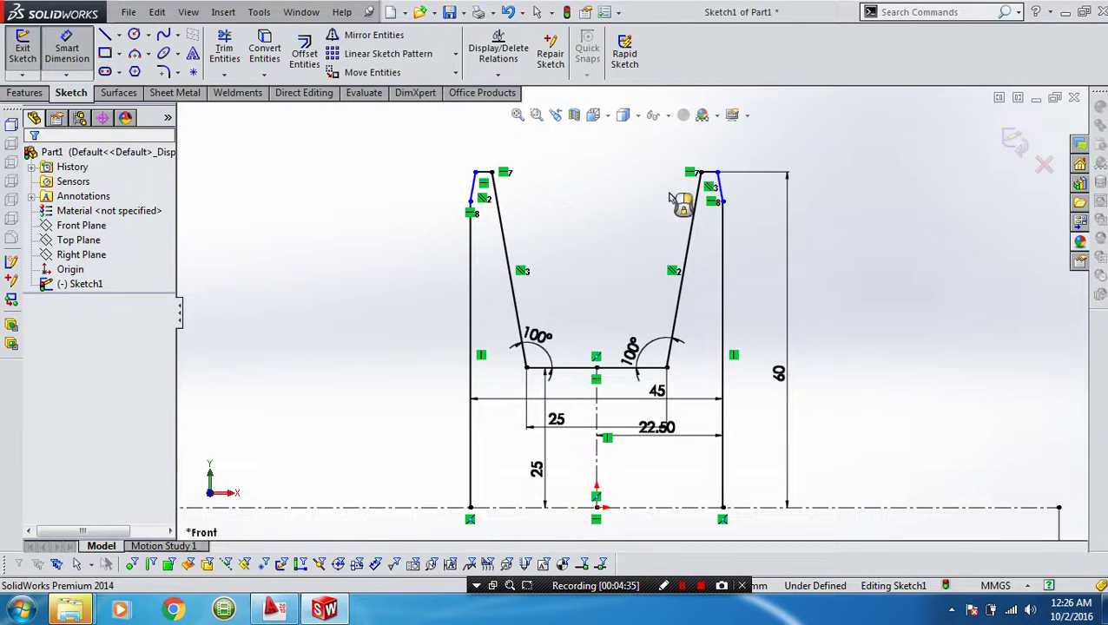
# Drag the right flange top point to reshape the rim, then zoom to fit the sketch.
pyautogui.scroll(-1, 699, 184)
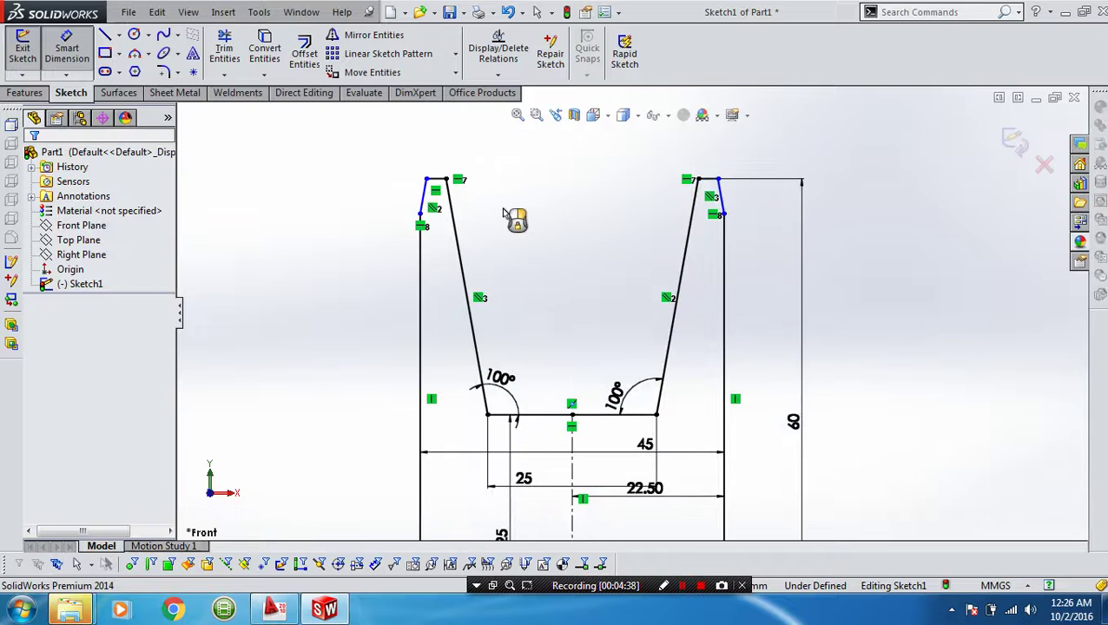
pyautogui.scroll(-1, 514, 217)
pyautogui.scroll(-1, 502, 203)
pyautogui.press('Escape')
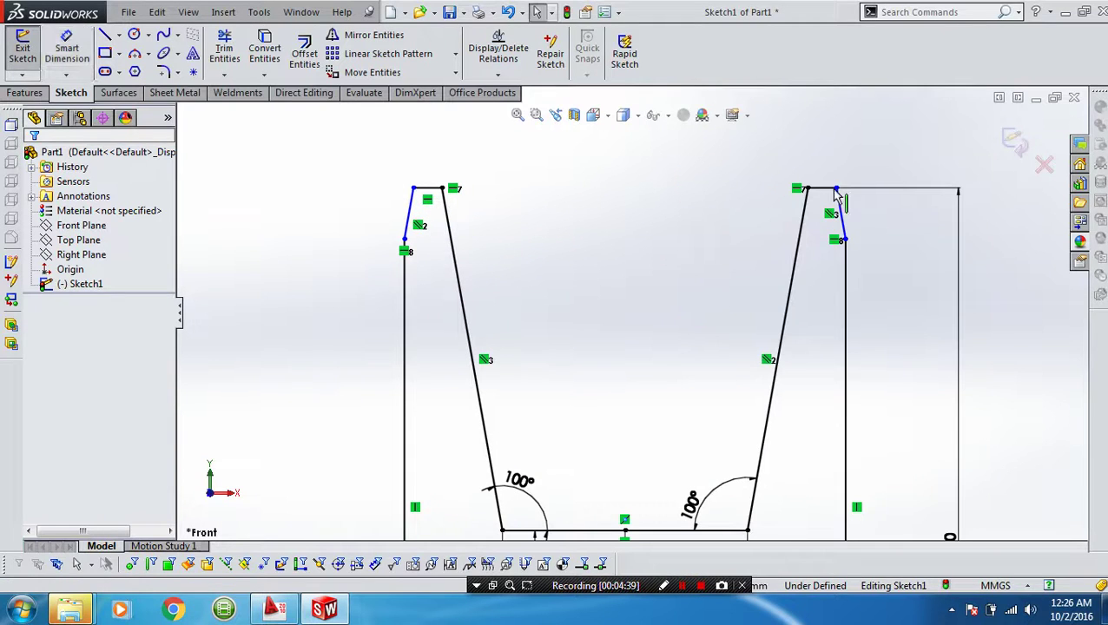
pyautogui.moveTo(838, 196); pyautogui.dragTo(830, 199)
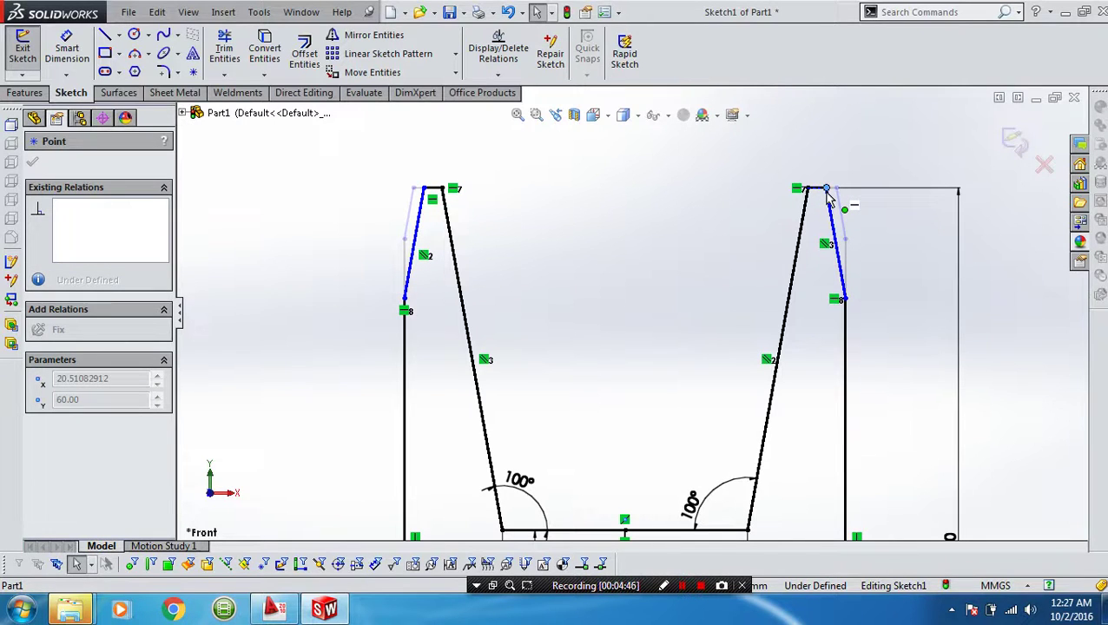
pyautogui.click(664, 272)
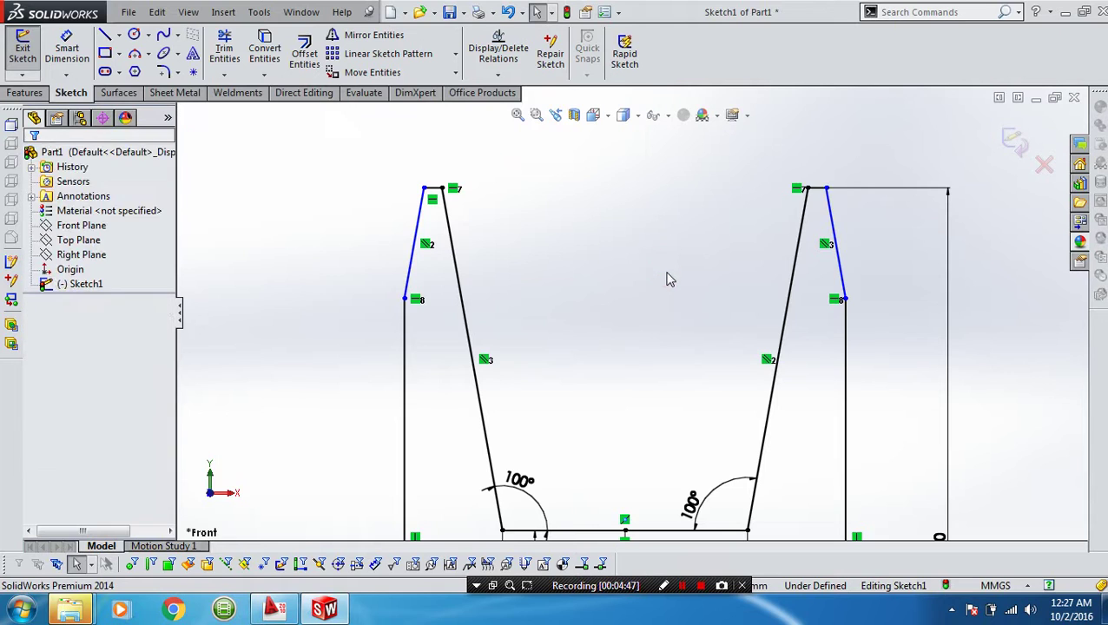
pyautogui.press('f')
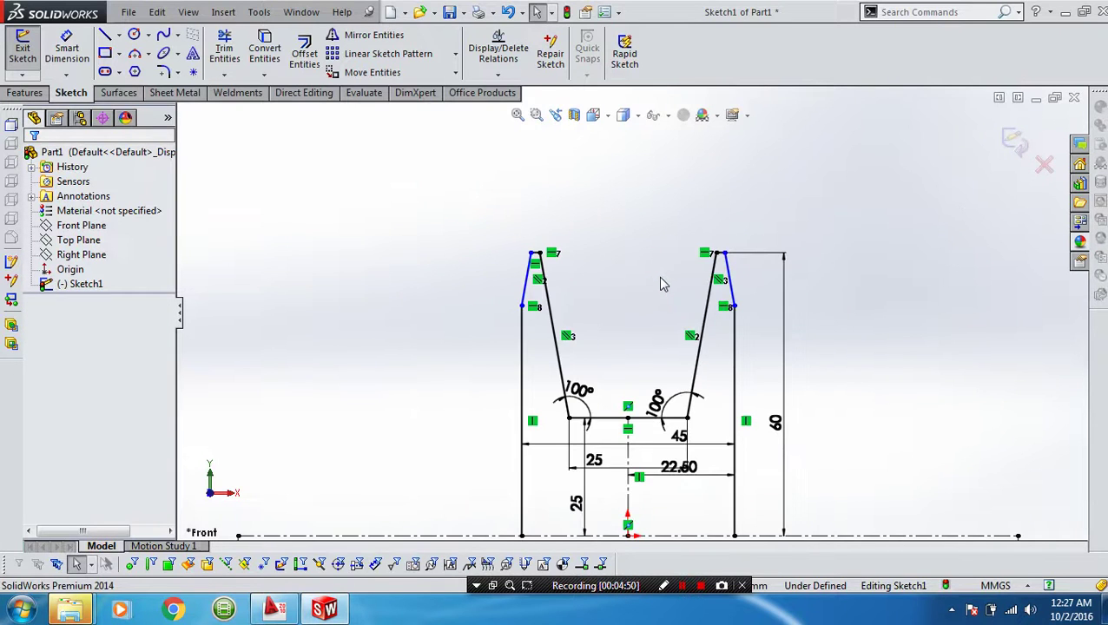
# Dimension the left outer wall at 45 mm, then change it to 48 mm and fit the view.
pyautogui.moveTo(608, 318); pyautogui.dragTo(534, 339, button='right')
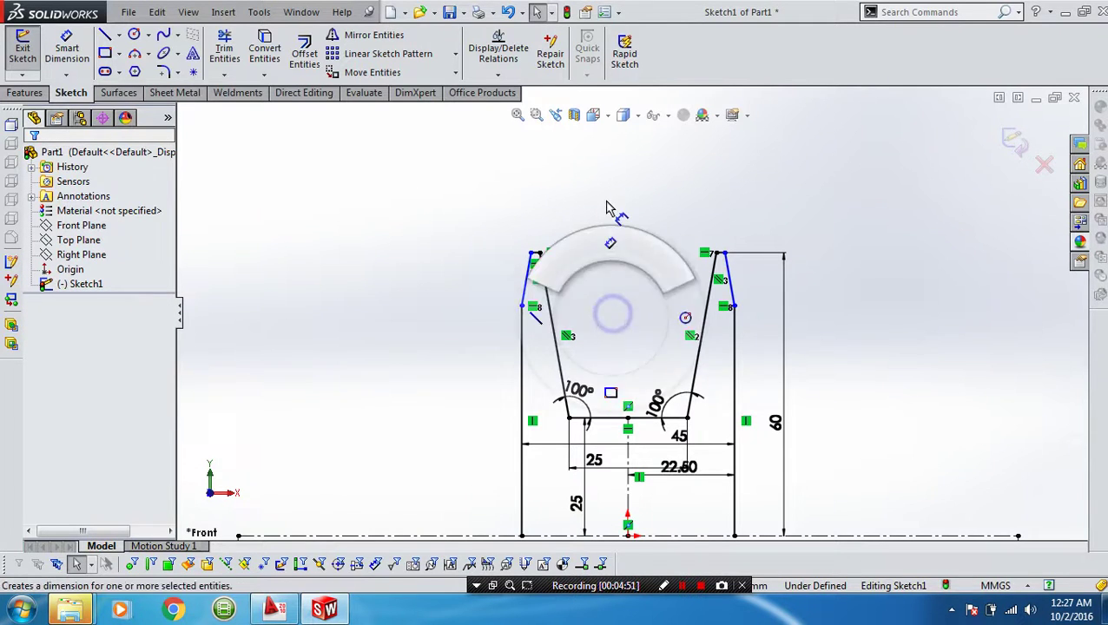
pyautogui.click(521, 344)
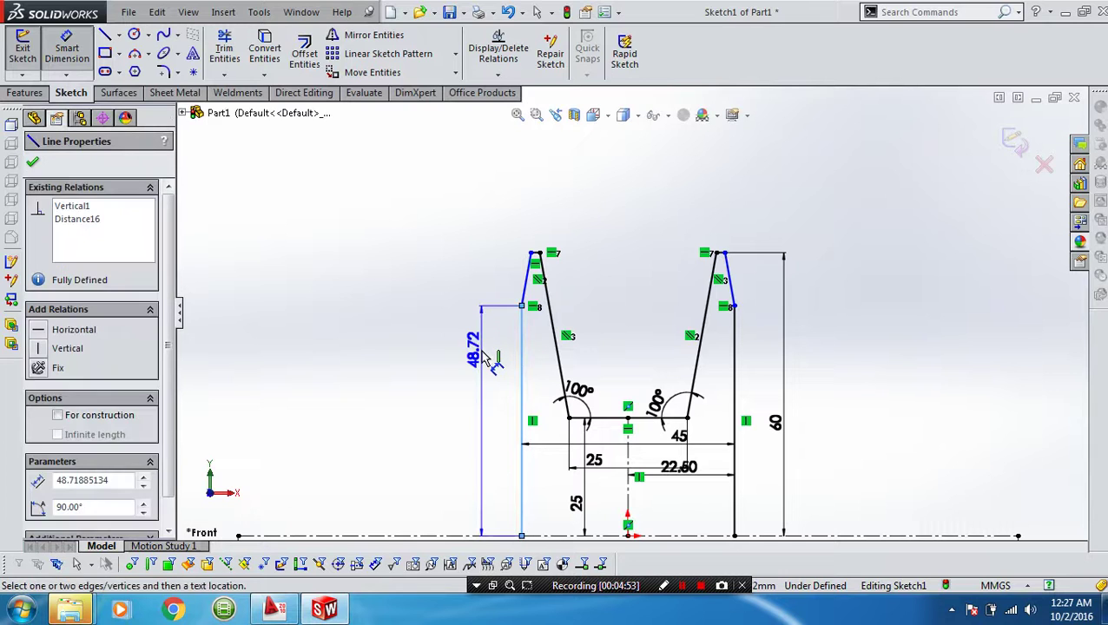
pyautogui.click(491, 358)
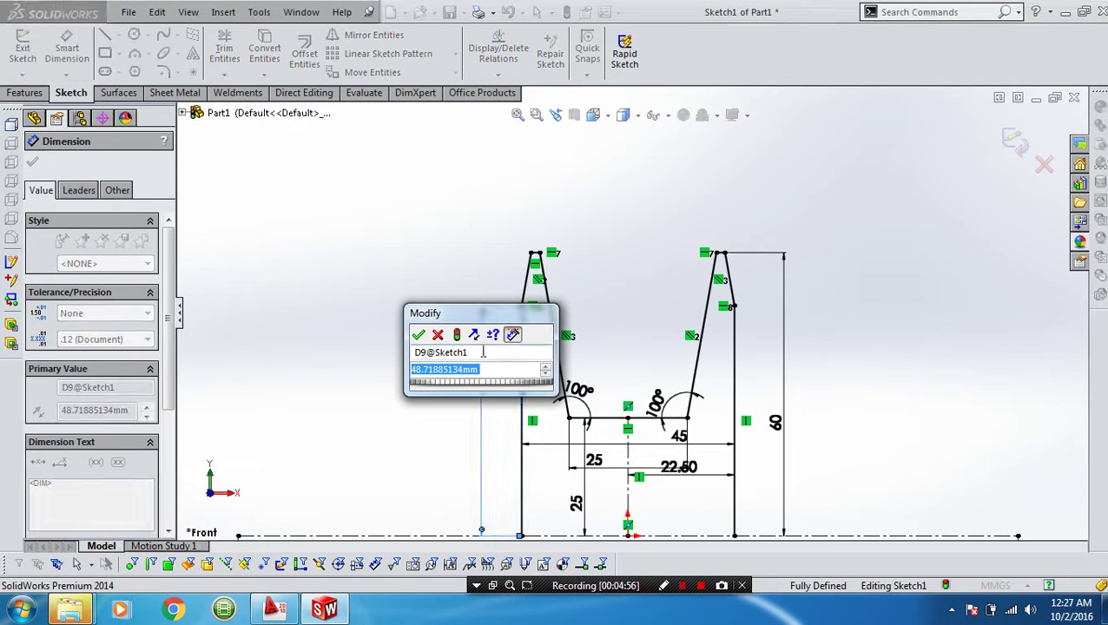
pyautogui.write('45')
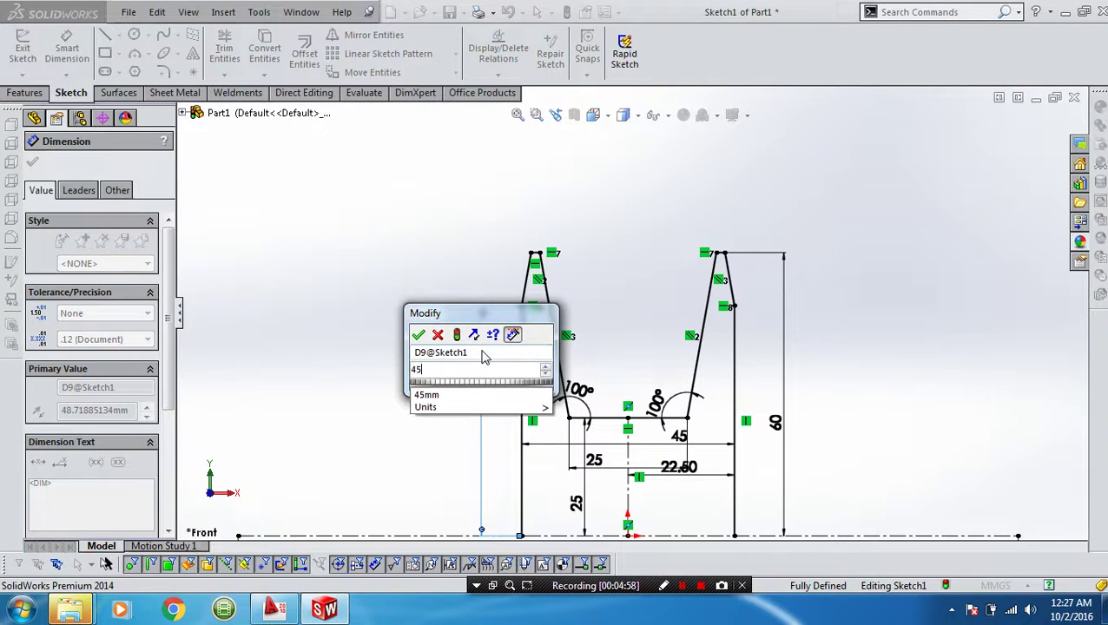
pyautogui.press('Return')
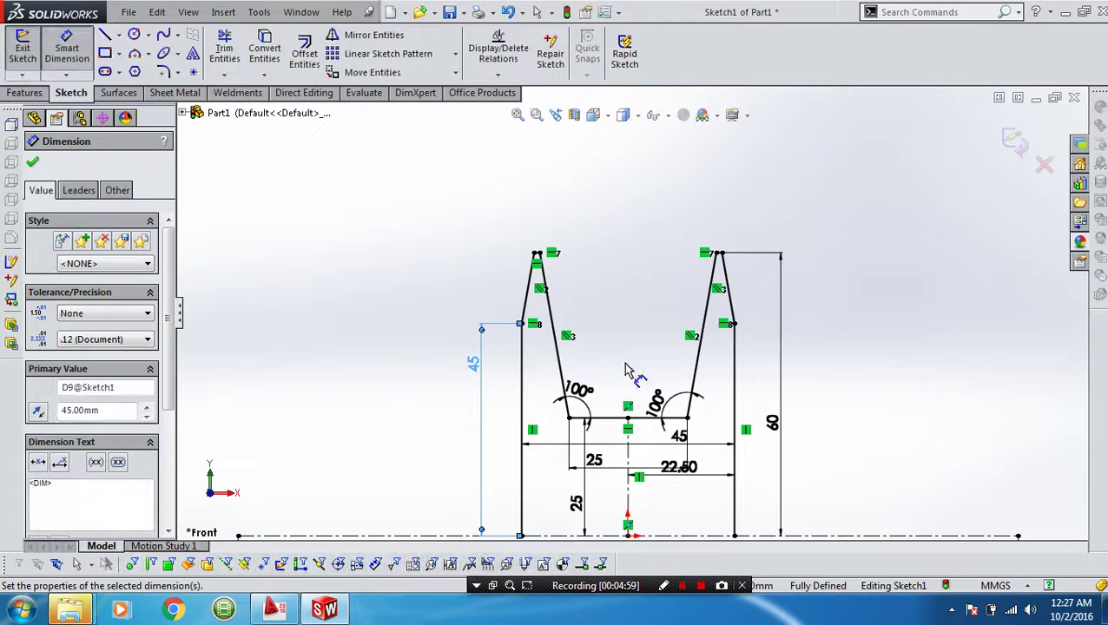
pyautogui.press('Escape')
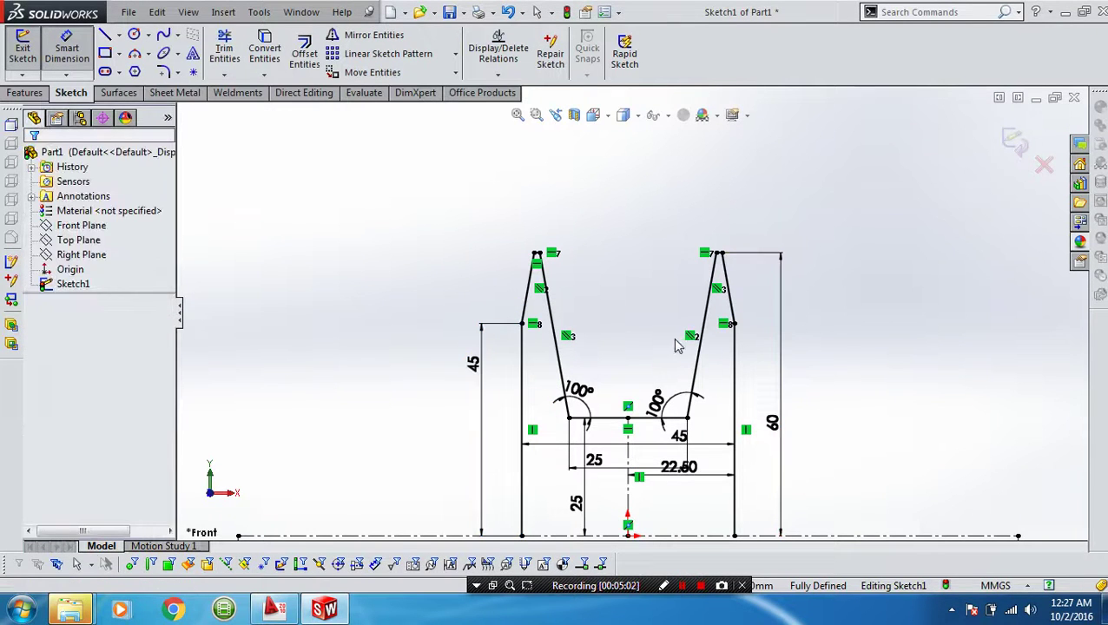
pyautogui.scroll(-1, 678, 345)
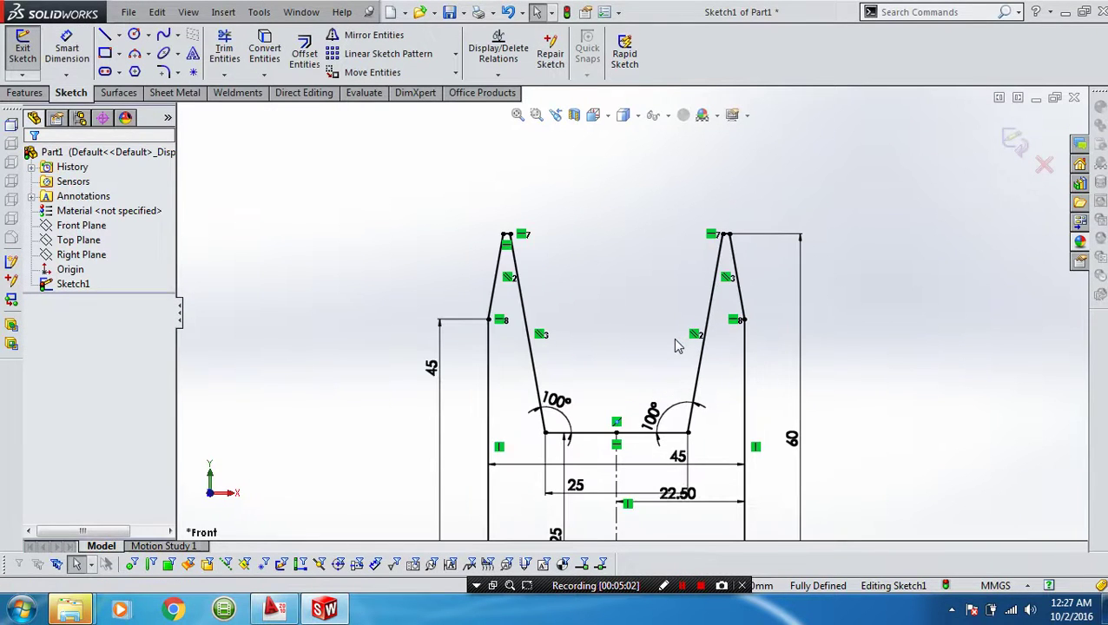
pyautogui.doubleClick(433, 368)
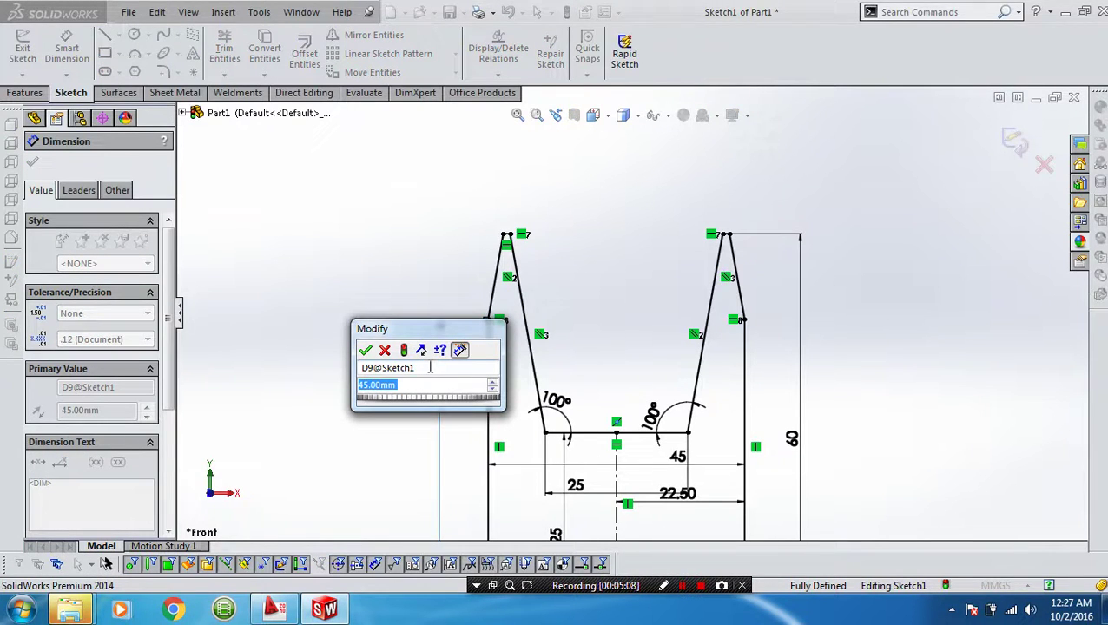
pyautogui.write('48')
pyautogui.press('Return')
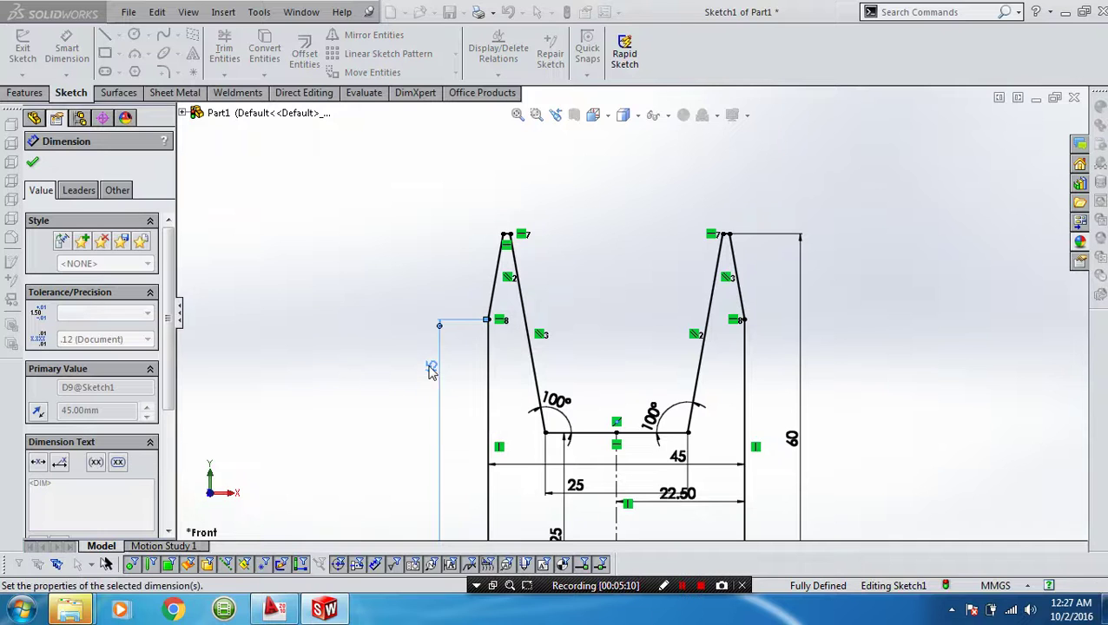
pyautogui.click(518, 115)
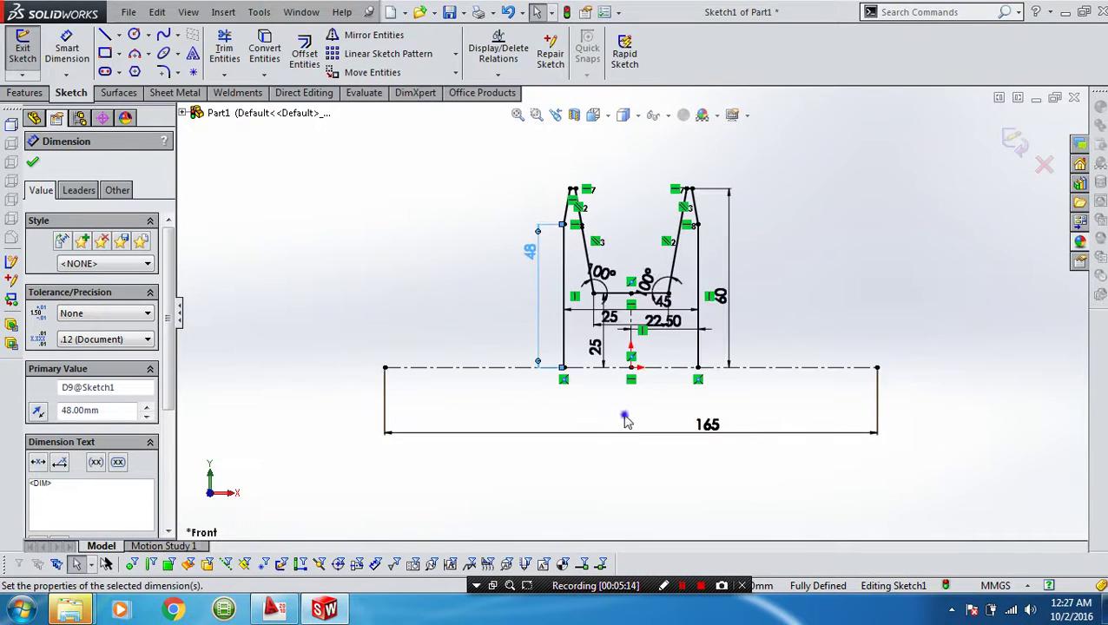
# Draw a horizontal line from the bottom-left corner to close the profile's bottom.
pyautogui.press('l')
pyautogui.click(563, 368)
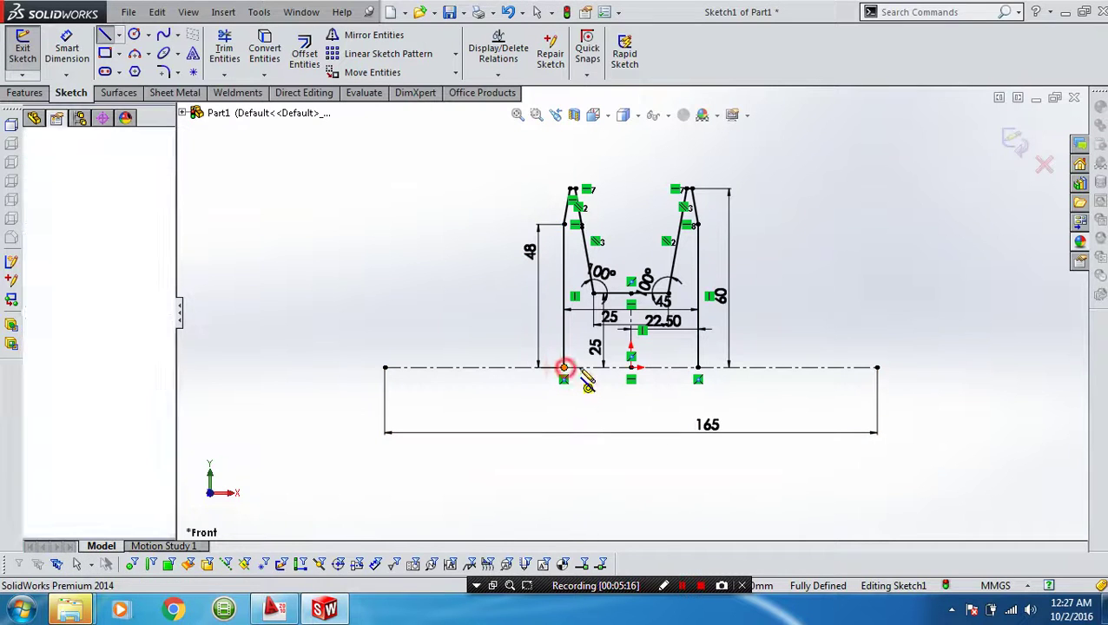
pyautogui.doubleClick(698, 368)
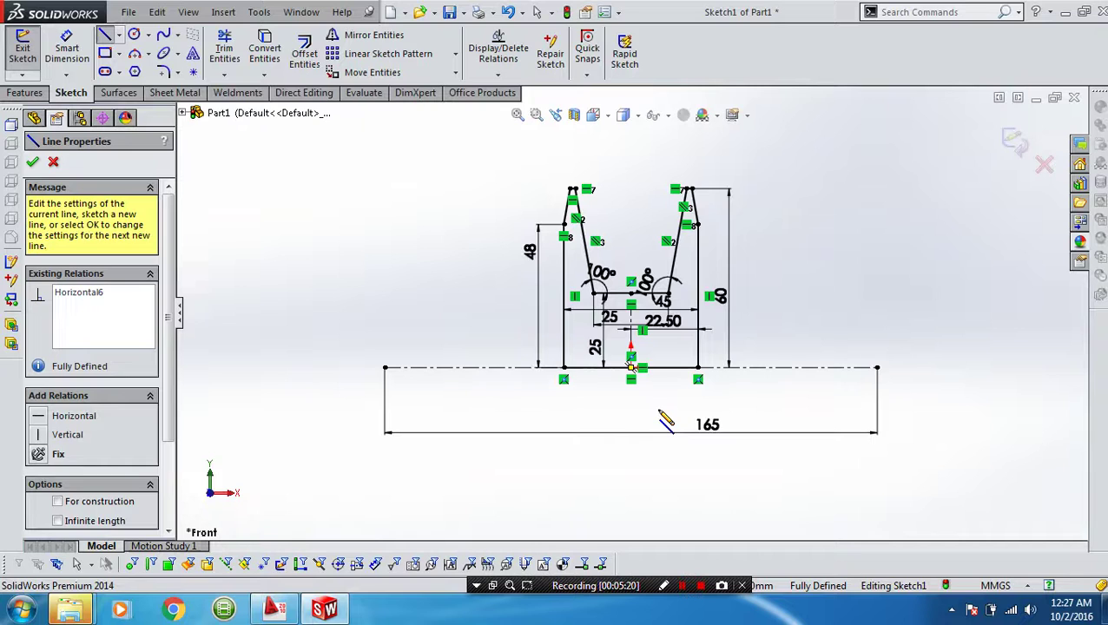
pyautogui.press('z')
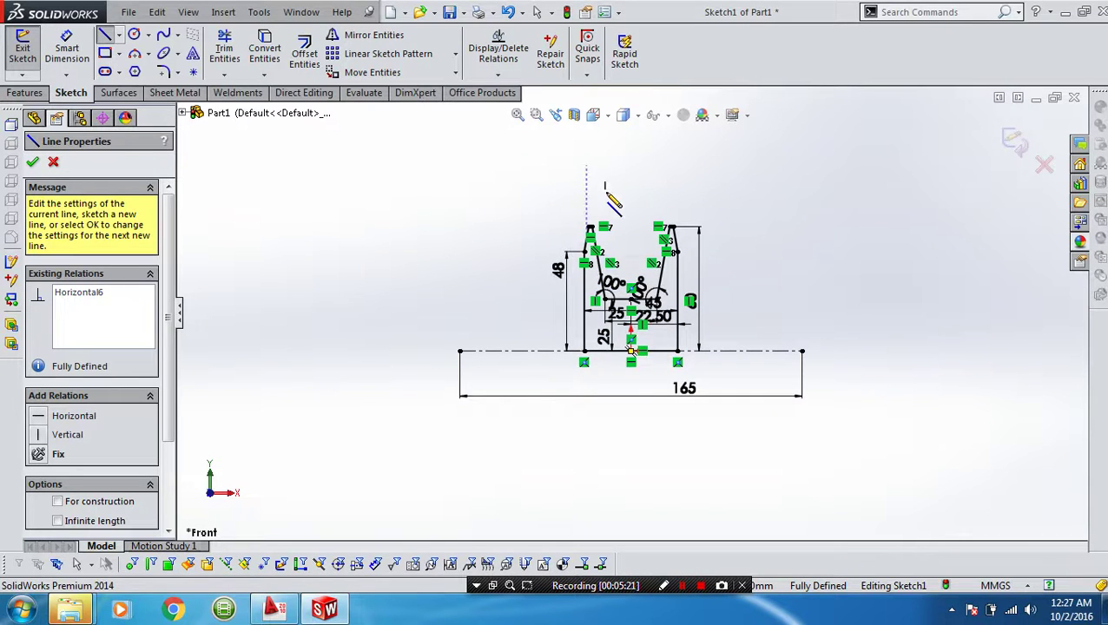
pyautogui.press('Escape')
pyautogui.scroll(-3, 643, 202)
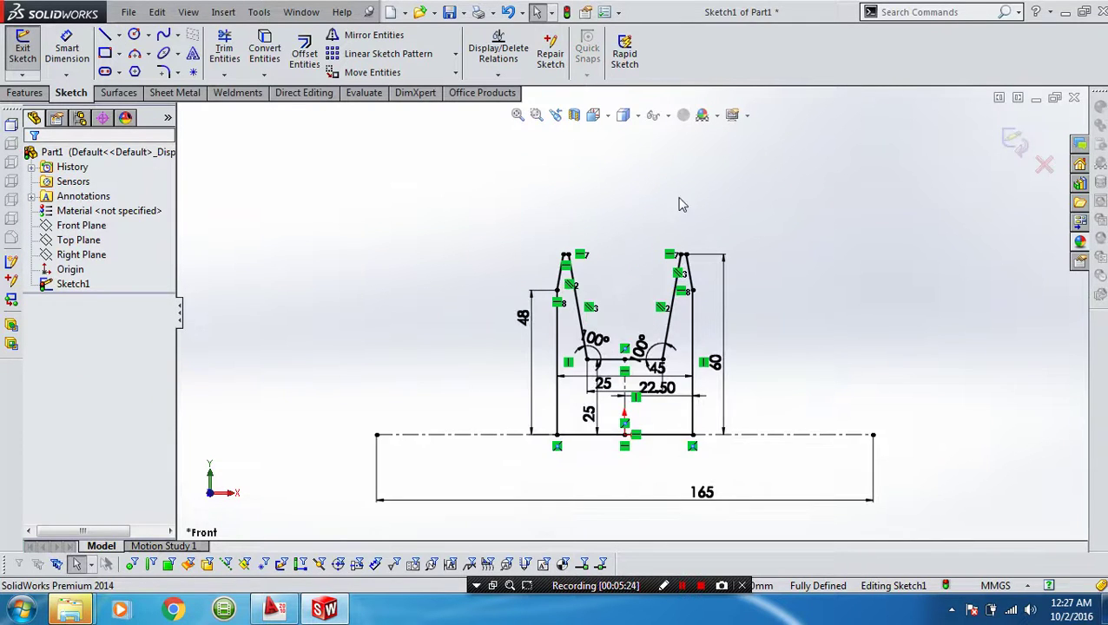
# Sketch a slanted-horizontal-slanted open trough chain above the profile.
pyautogui.press('l')
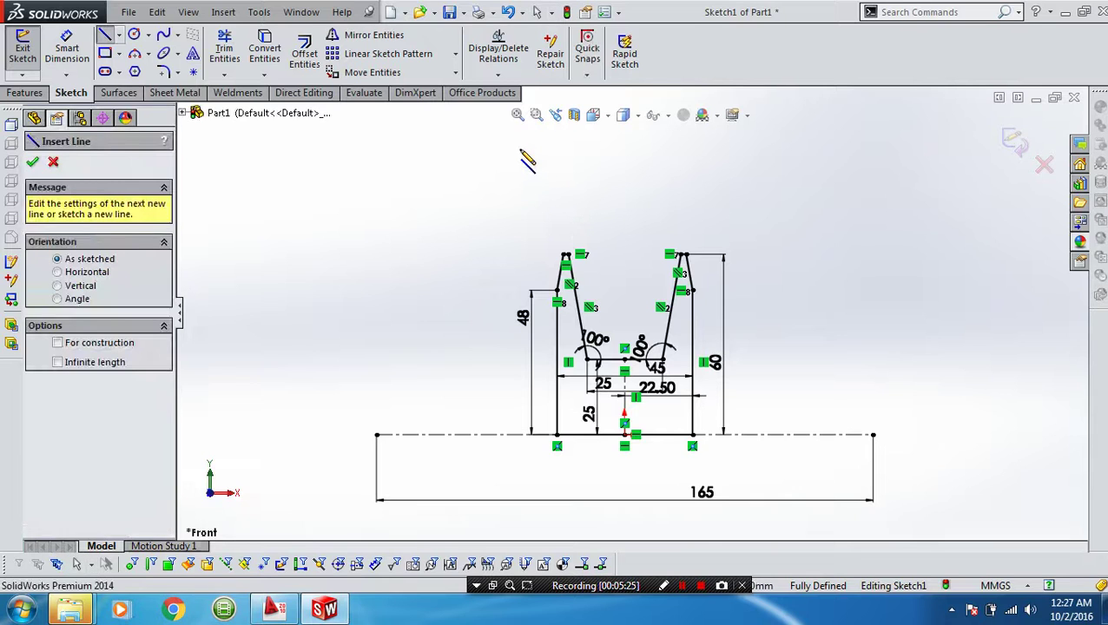
pyautogui.click(518, 149)
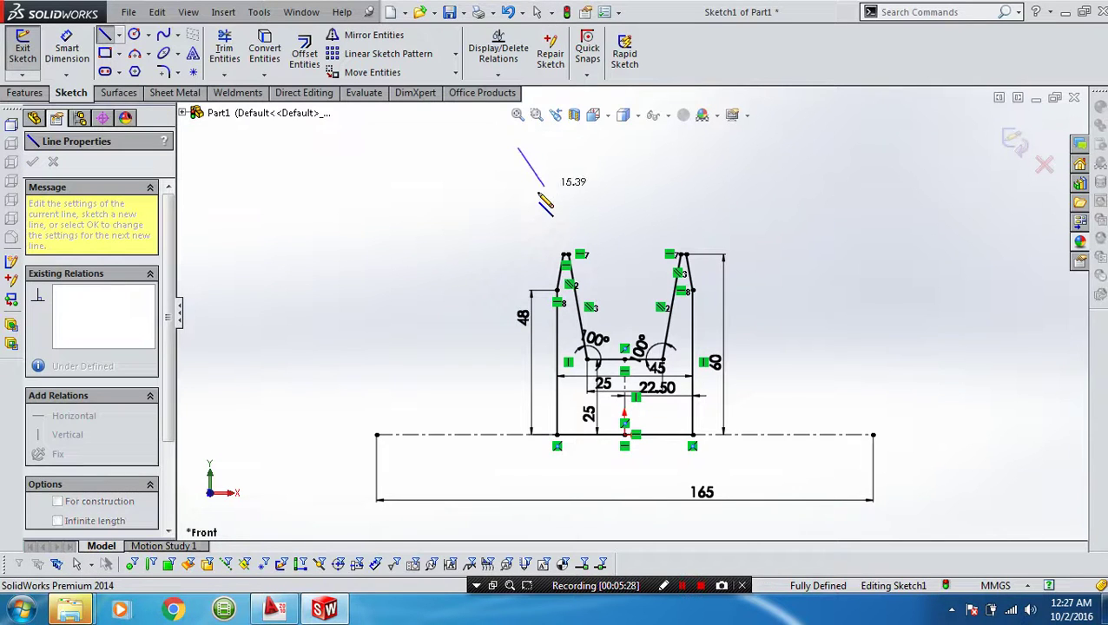
pyautogui.click(536, 193)
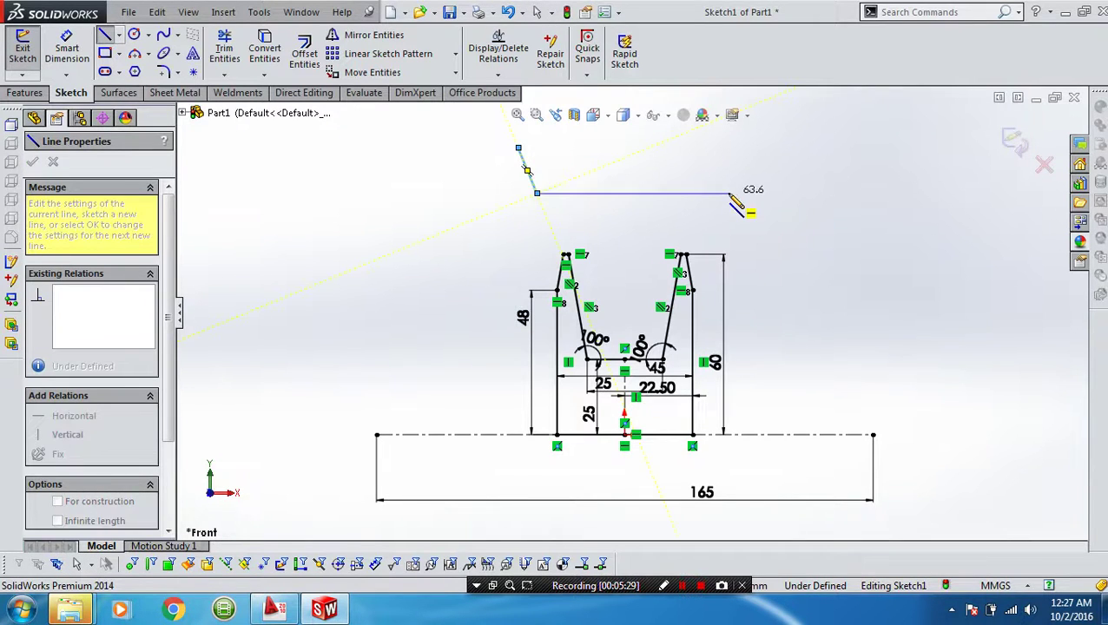
pyautogui.click(730, 193)
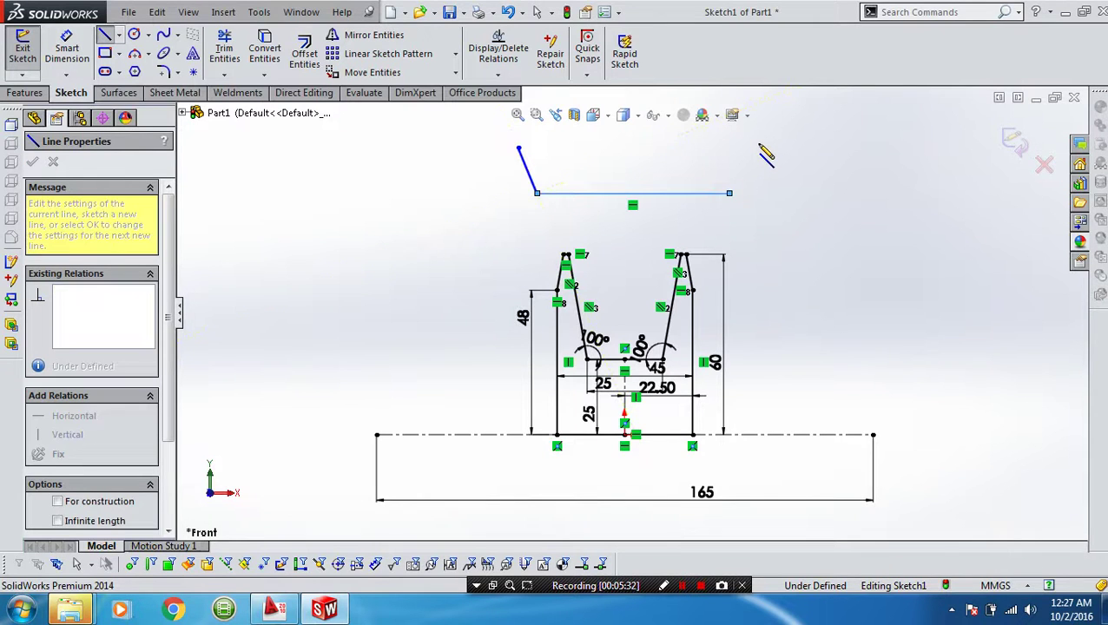
pyautogui.doubleClick(756, 147)
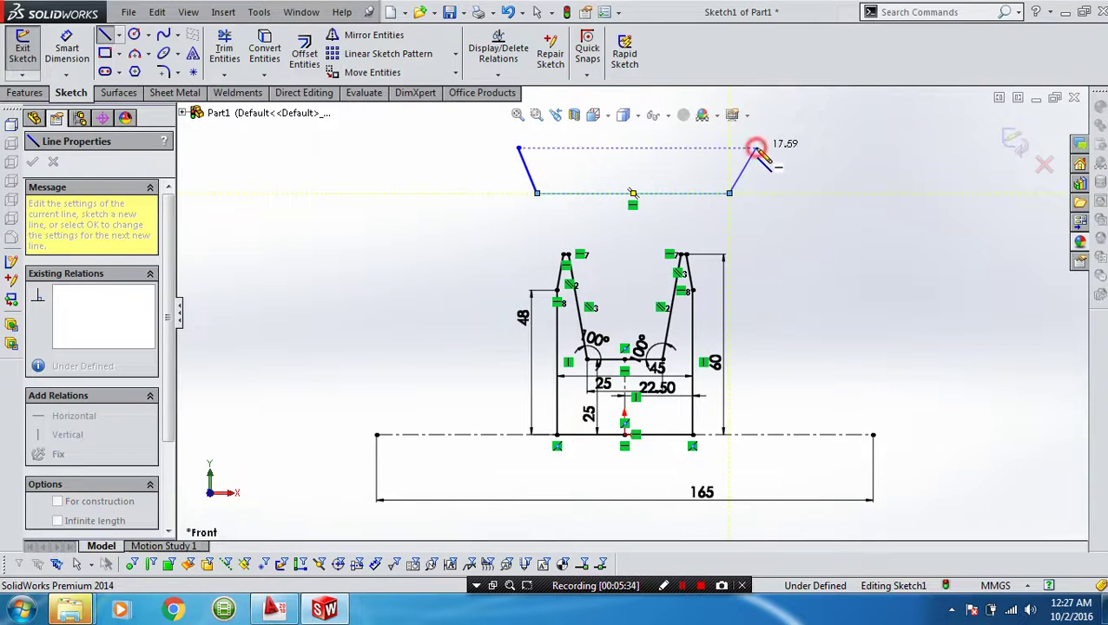
pyautogui.press('Escape')
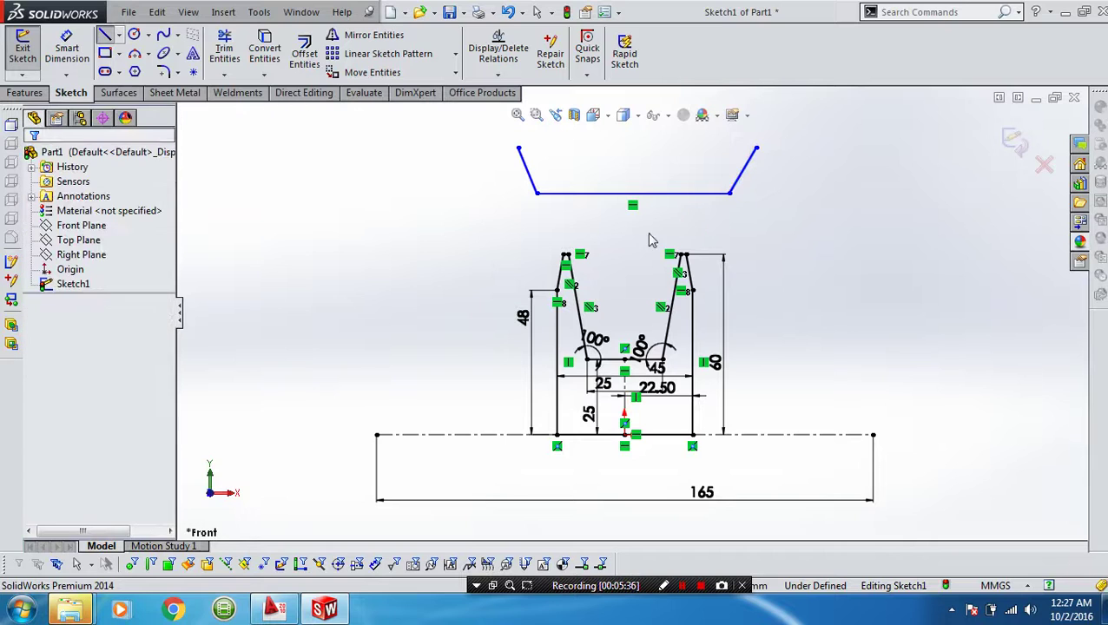
# Set the angle between the trough base and its left slanted side to 109°.
pyautogui.rightClick(650, 239)
pyautogui.moveTo(609, 282); pyautogui.dragTo(593, 193, button='right')
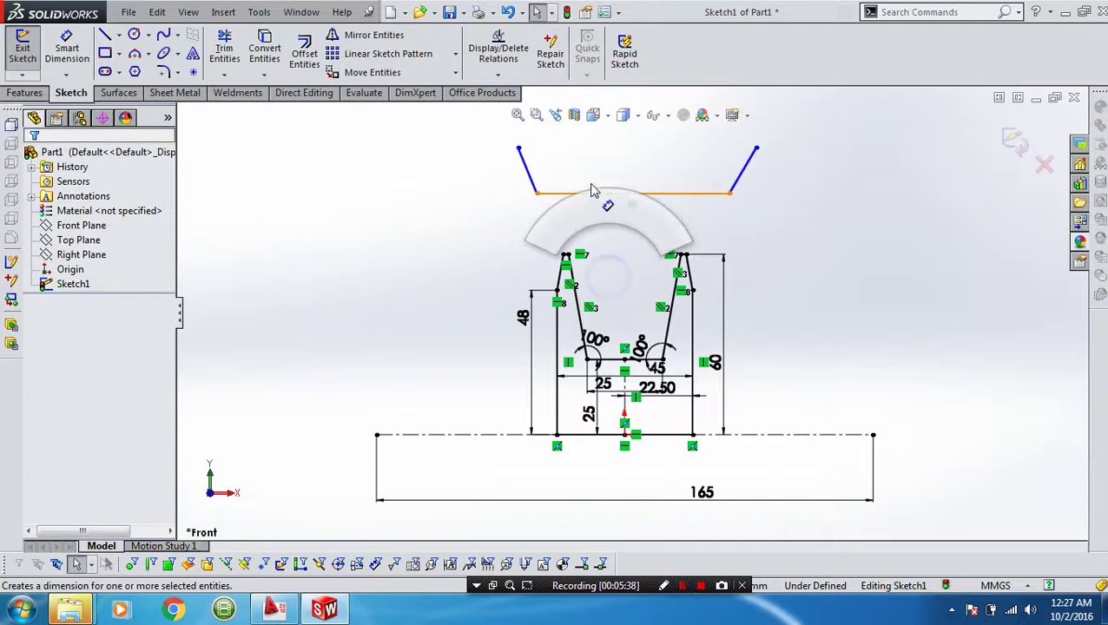
pyautogui.click(577, 195)
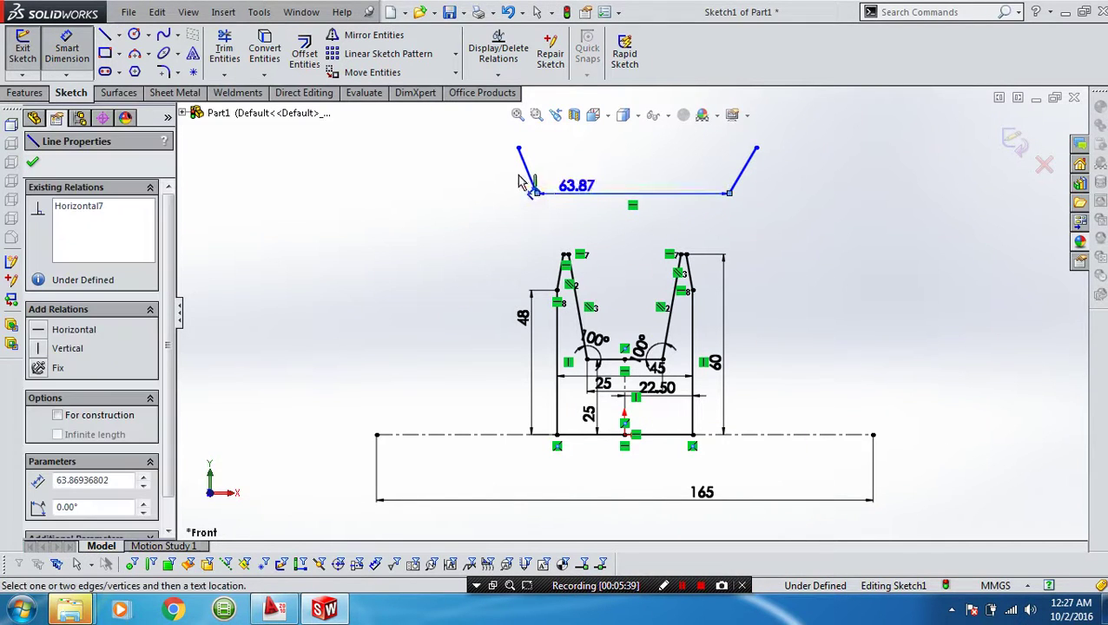
pyautogui.click(534, 175)
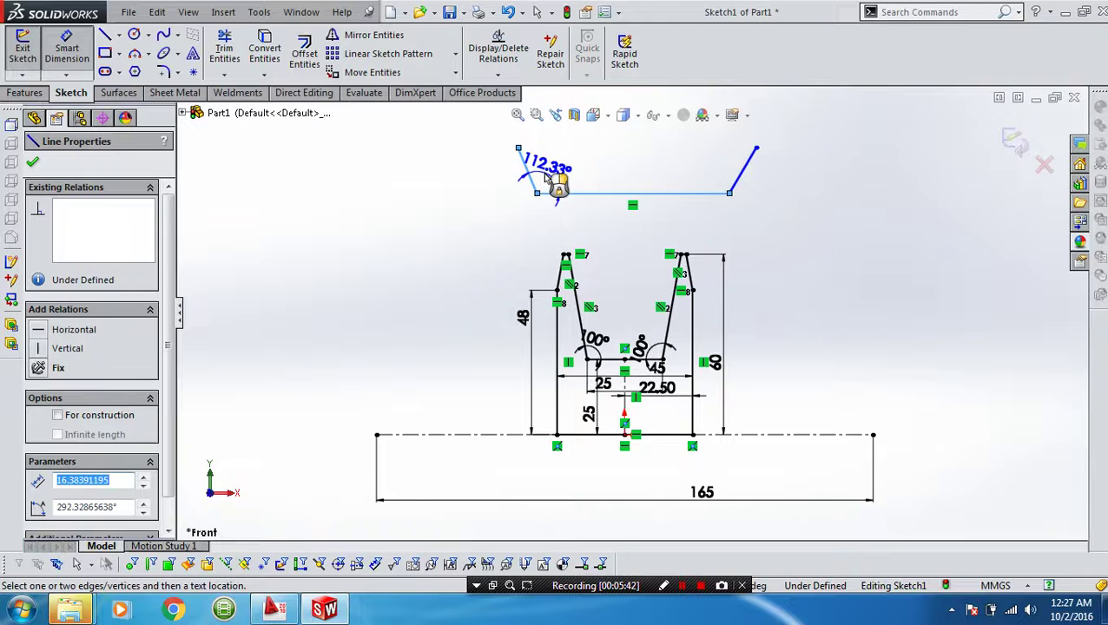
pyautogui.click(542, 177)
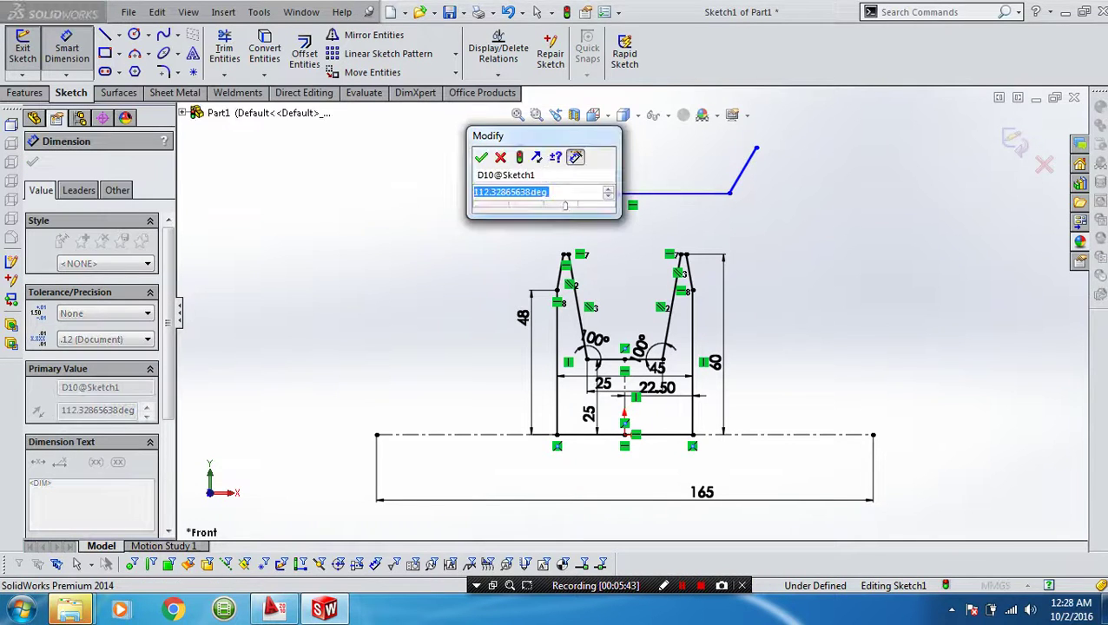
pyautogui.write('10')
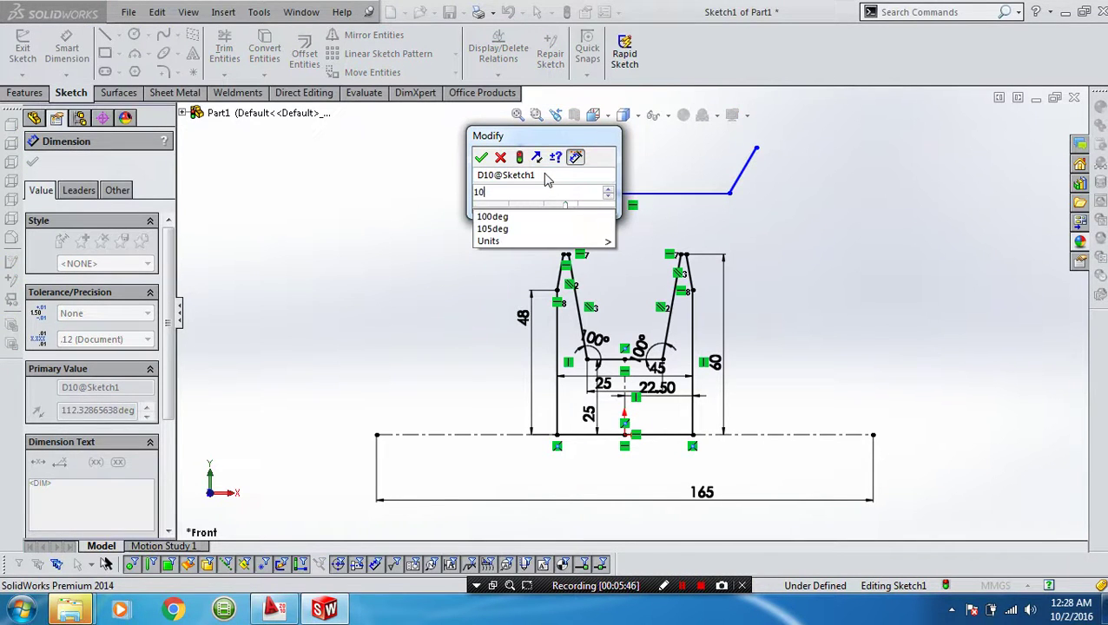
pyautogui.write('9')
pyautogui.press('Return')
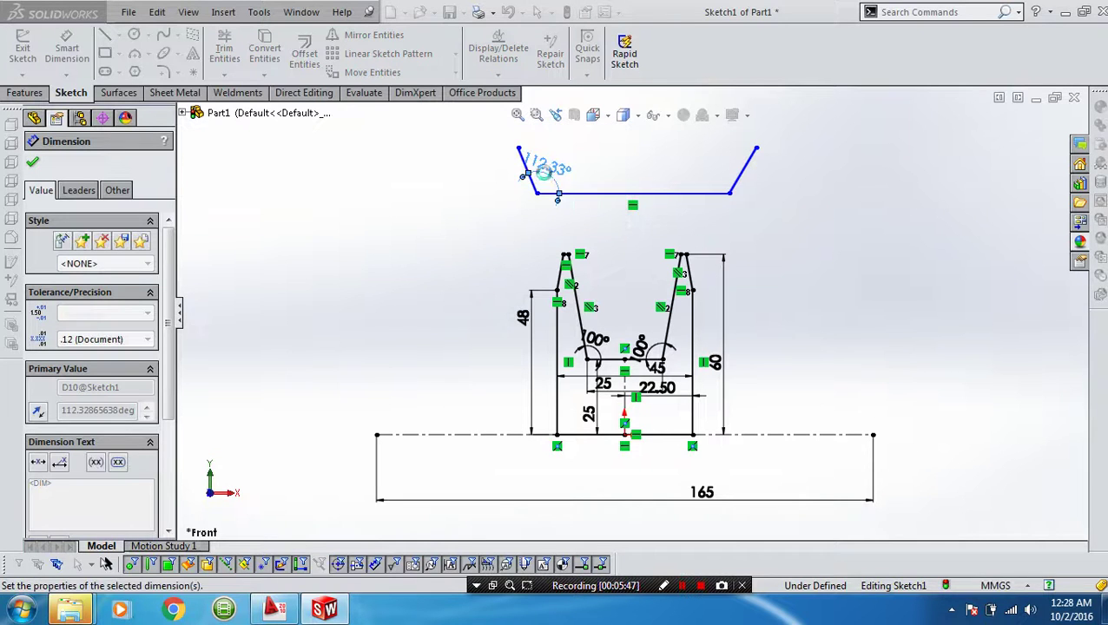
# Add the right slanted side's angle dimension so both sides sit at 109°.
pyautogui.click(680, 193)
pyautogui.click(740, 178)
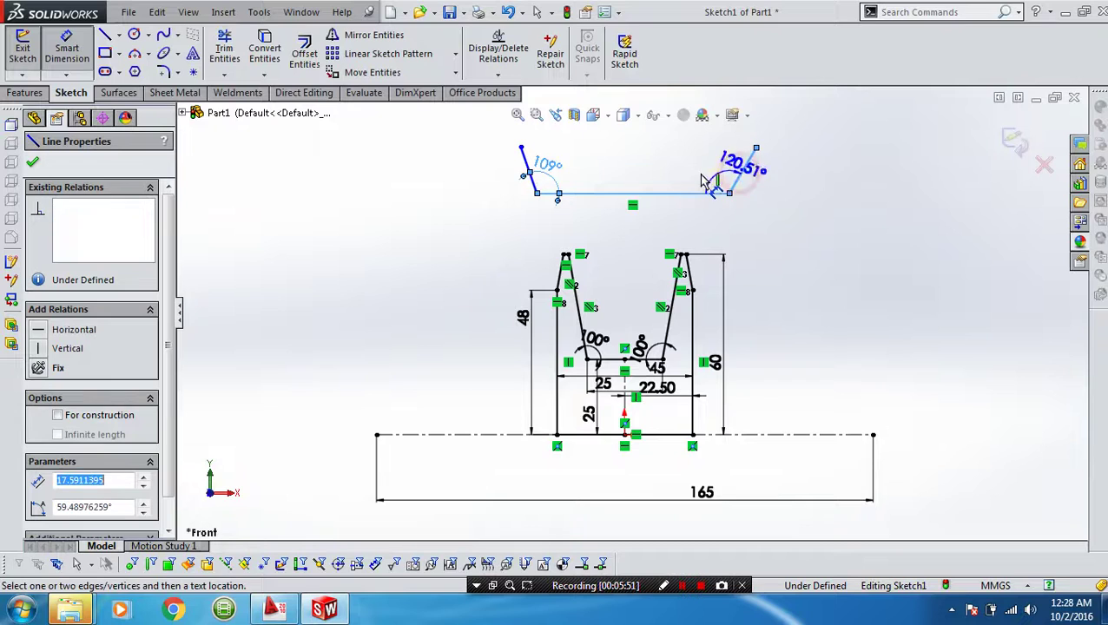
pyautogui.click(701, 179)
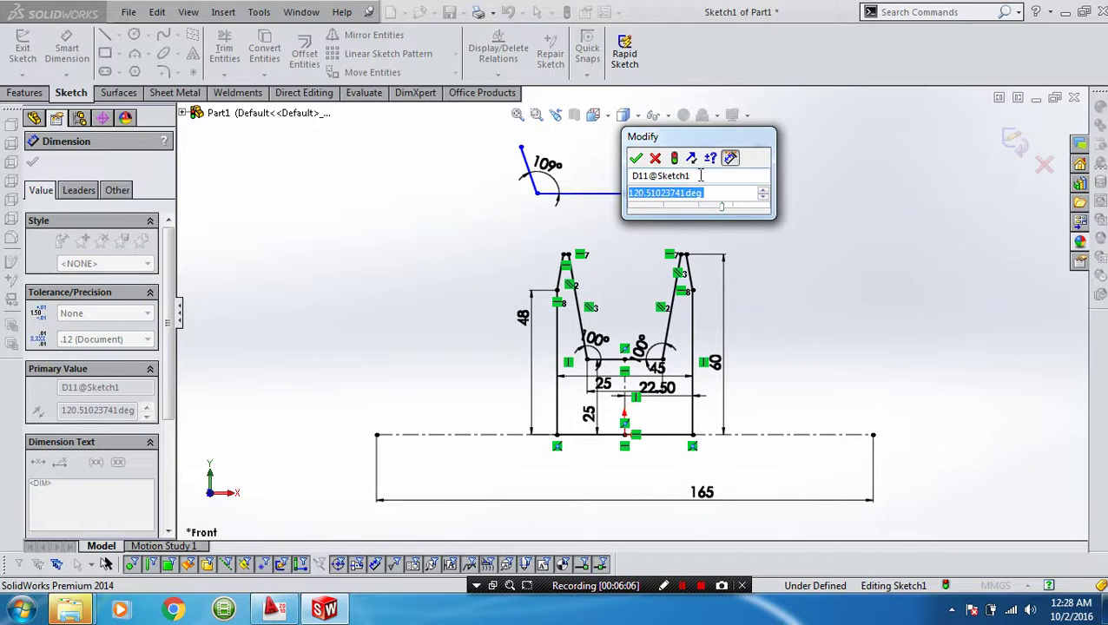
pyautogui.write('12')
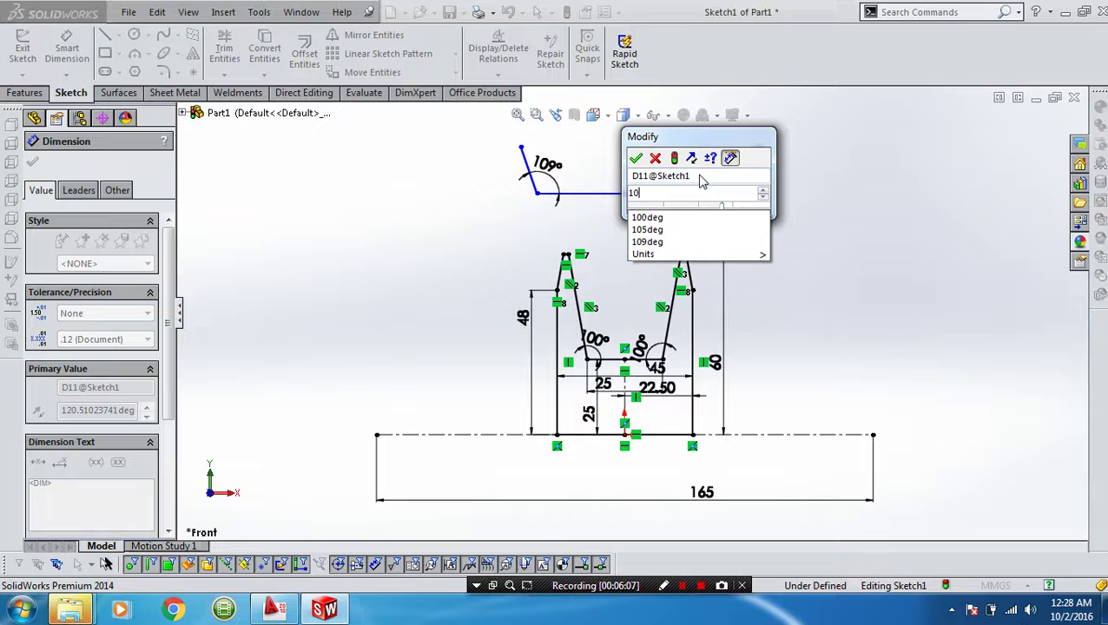
pyautogui.write('0')
pyautogui.press('Escape')
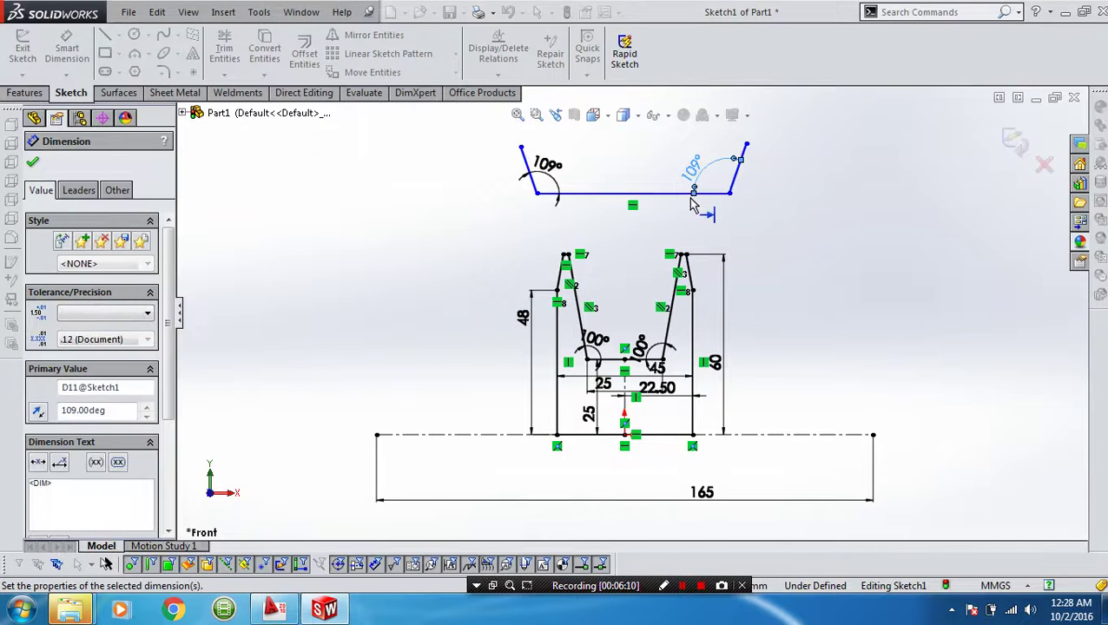
pyautogui.click(633, 232)
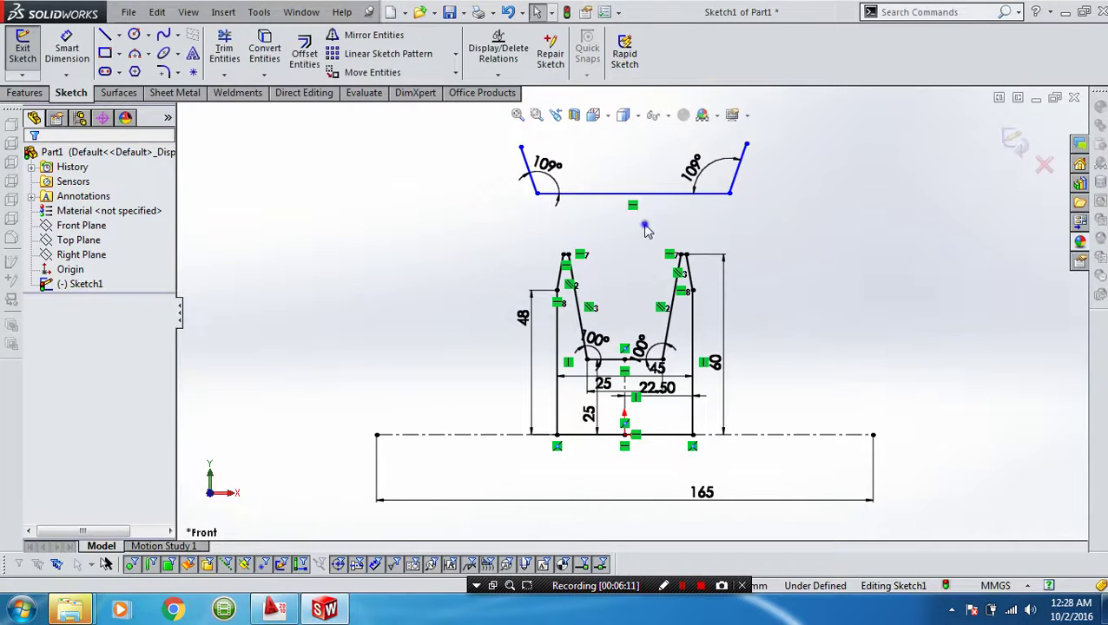
pyautogui.rightClick(647, 227)
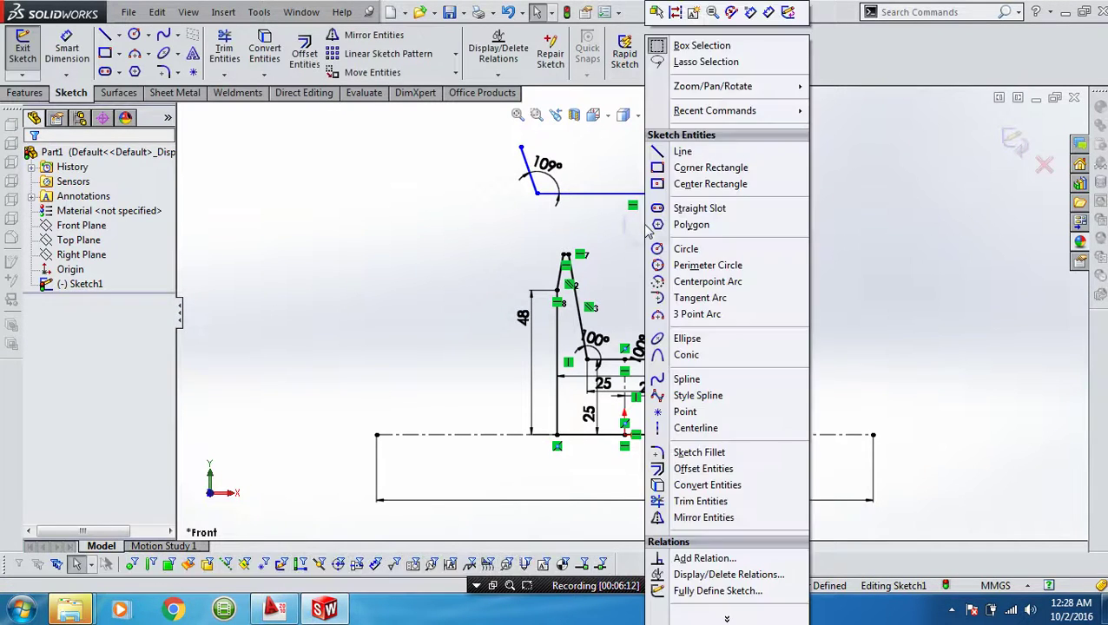
# Draw a centerline from the channel floor's midpoint to the trough base's midpoint and make it vertical.
pyautogui.click(685, 428)
pyautogui.click(624, 359)
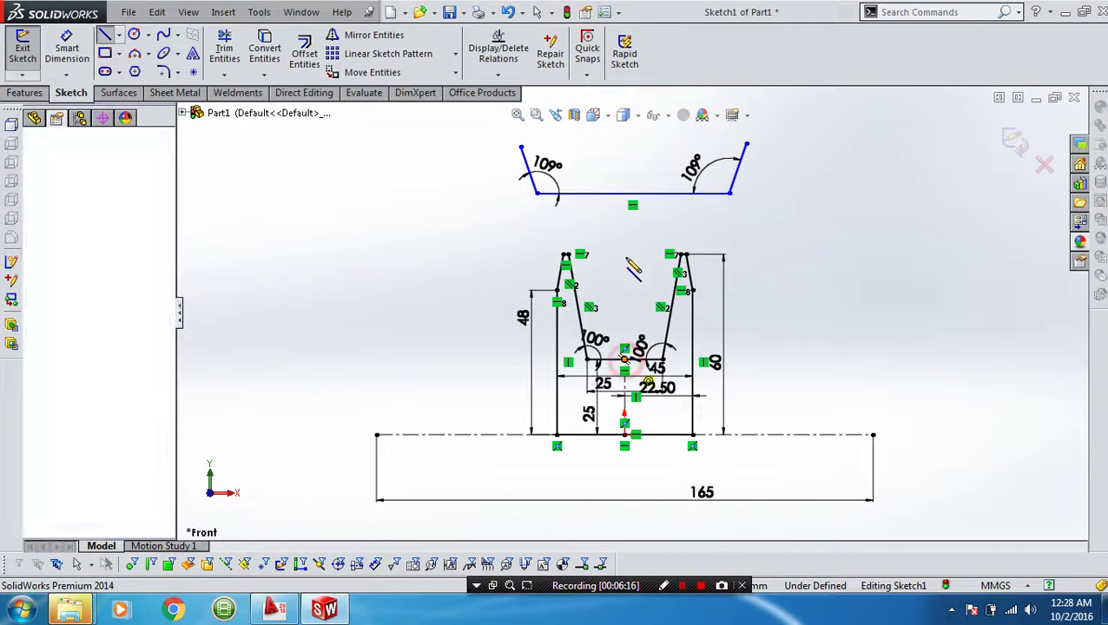
pyautogui.click(633, 193)
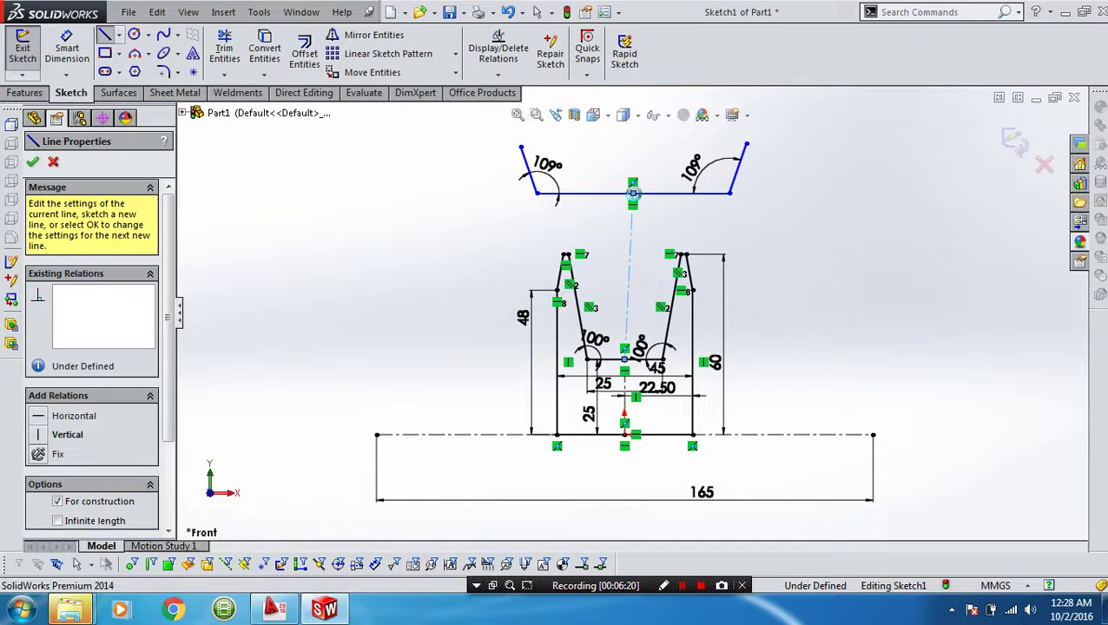
pyautogui.press('Escape')
pyautogui.press('Escape')
pyautogui.click(635, 225)
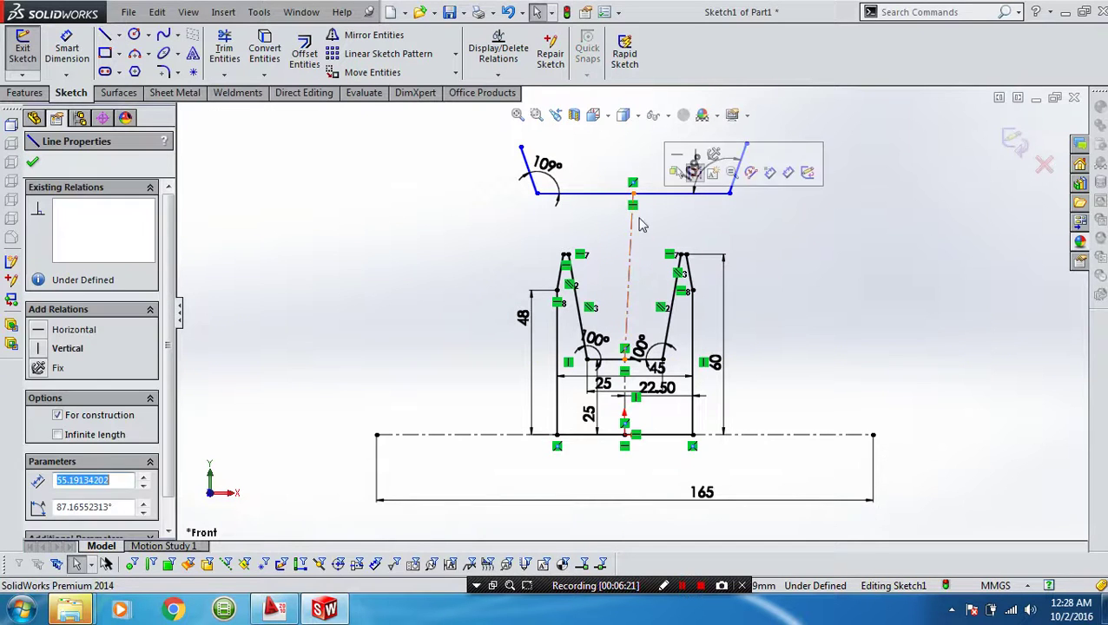
pyautogui.click(695, 159)
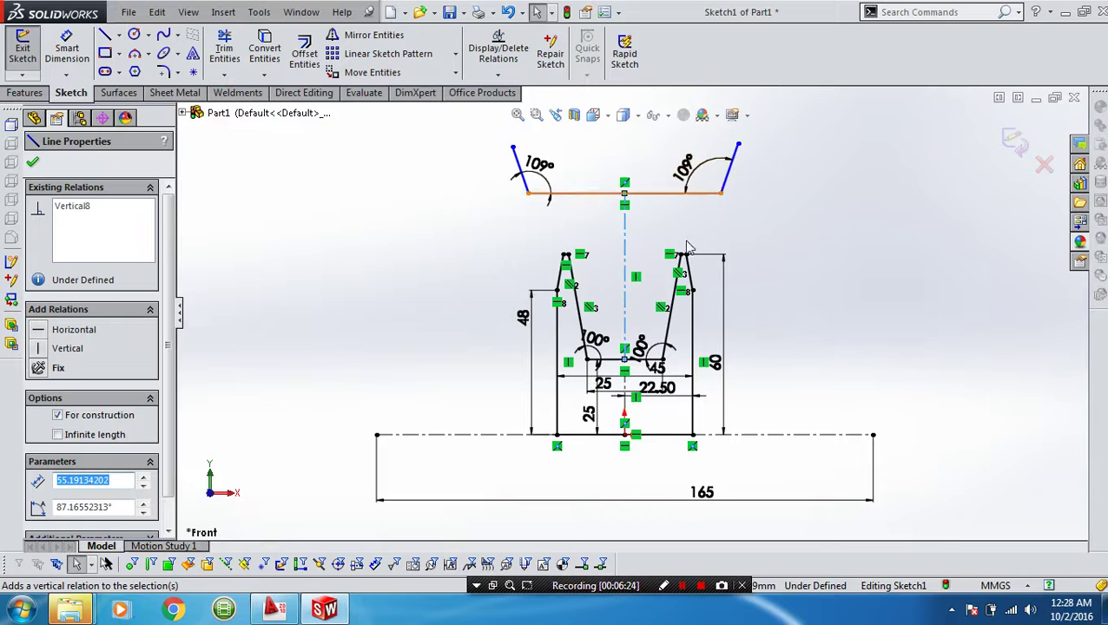
pyautogui.click(811, 300)
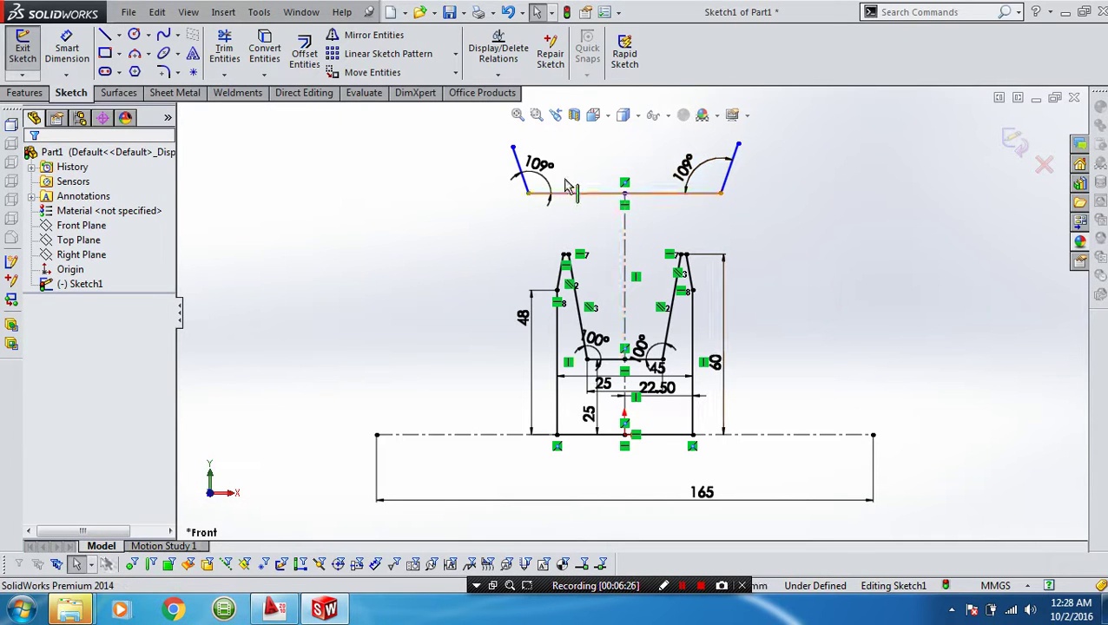
pyautogui.scroll(-2, 564, 187)
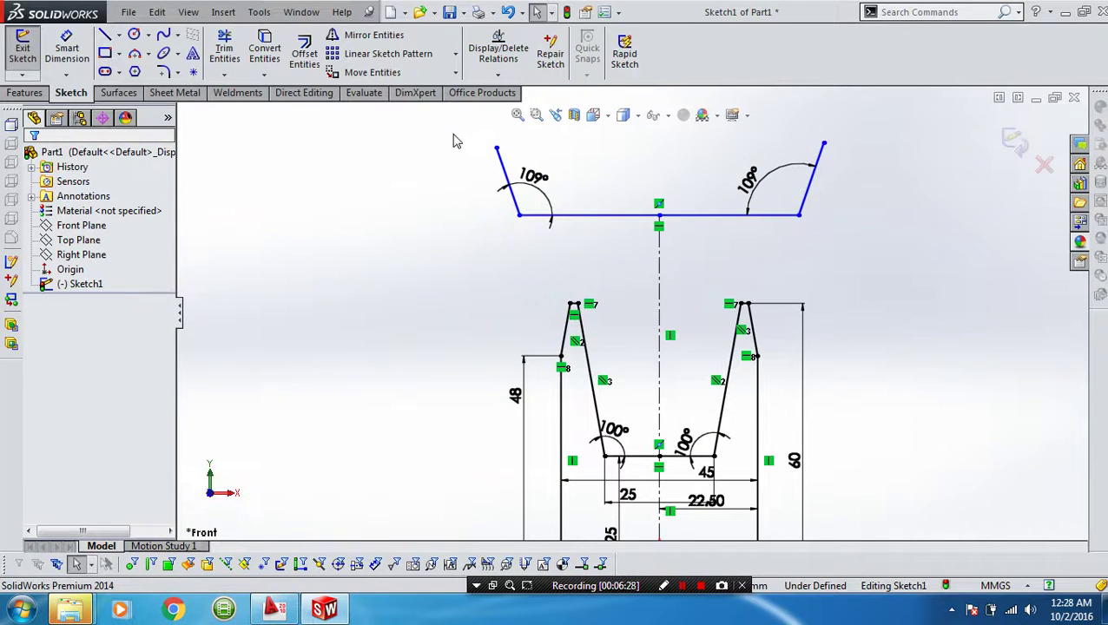
# Offset the upper trough chain 3 mm inward, with the direction reversed.
pyautogui.click(304, 53)
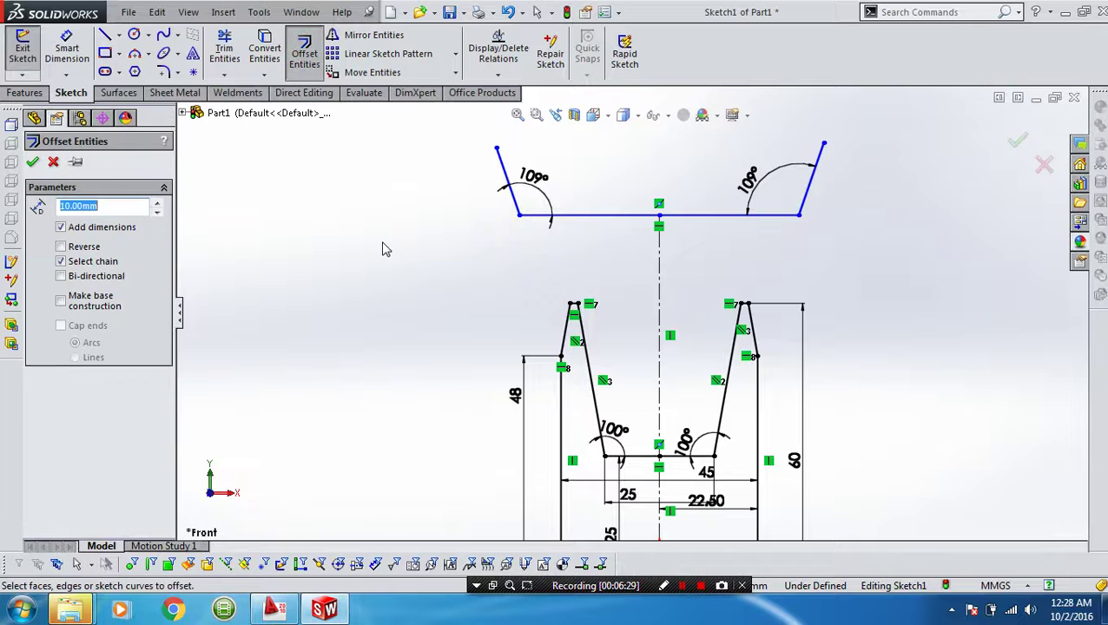
pyautogui.write('3')
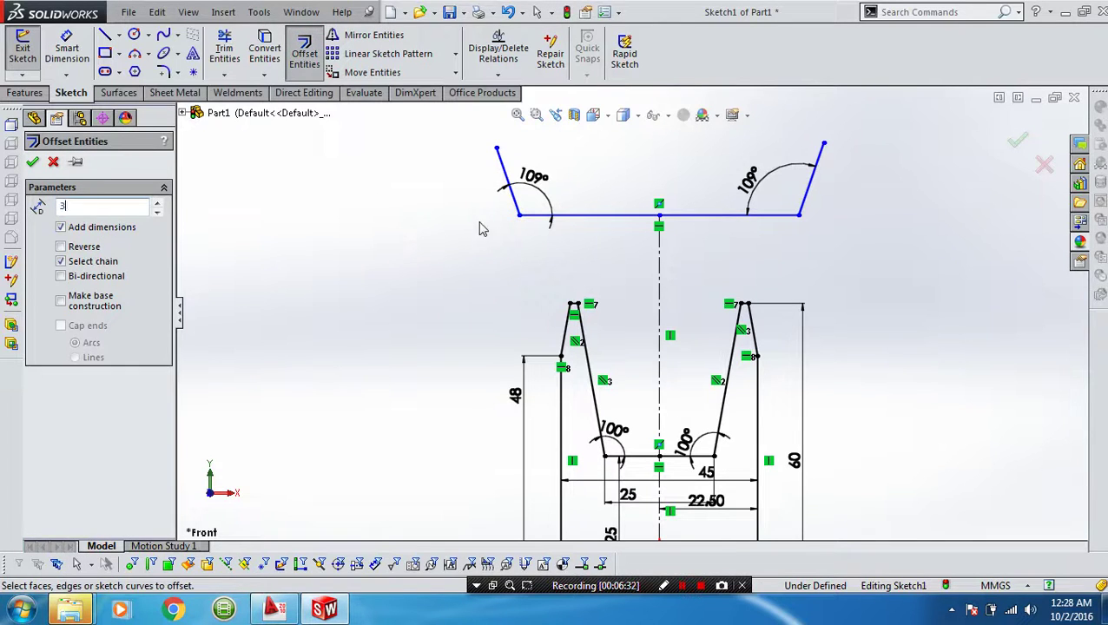
pyautogui.click(518, 211)
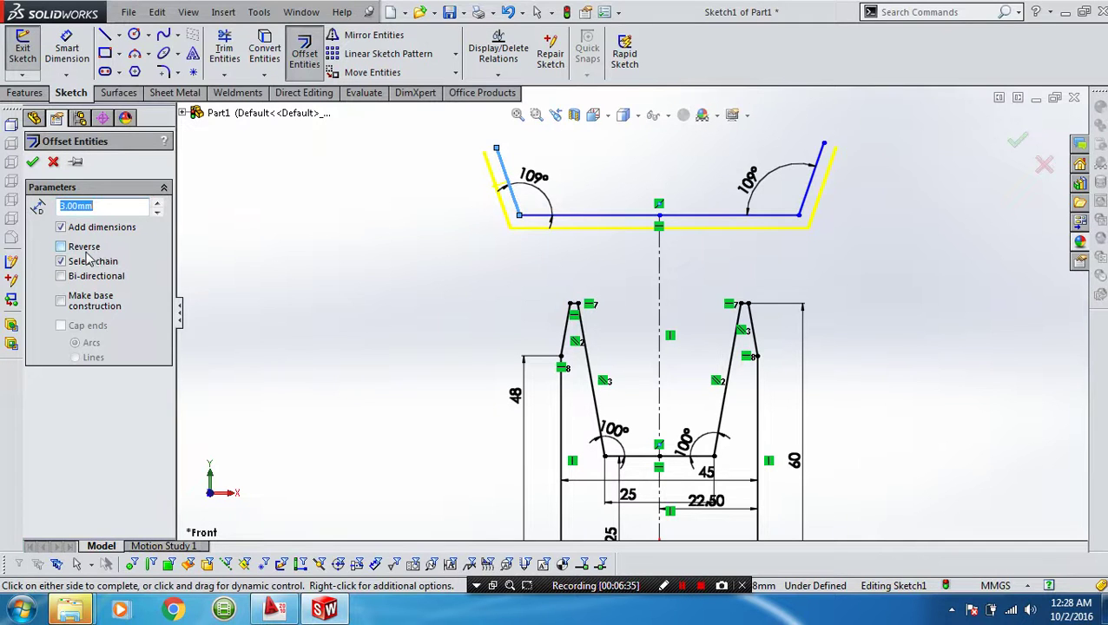
pyautogui.click(60, 247)
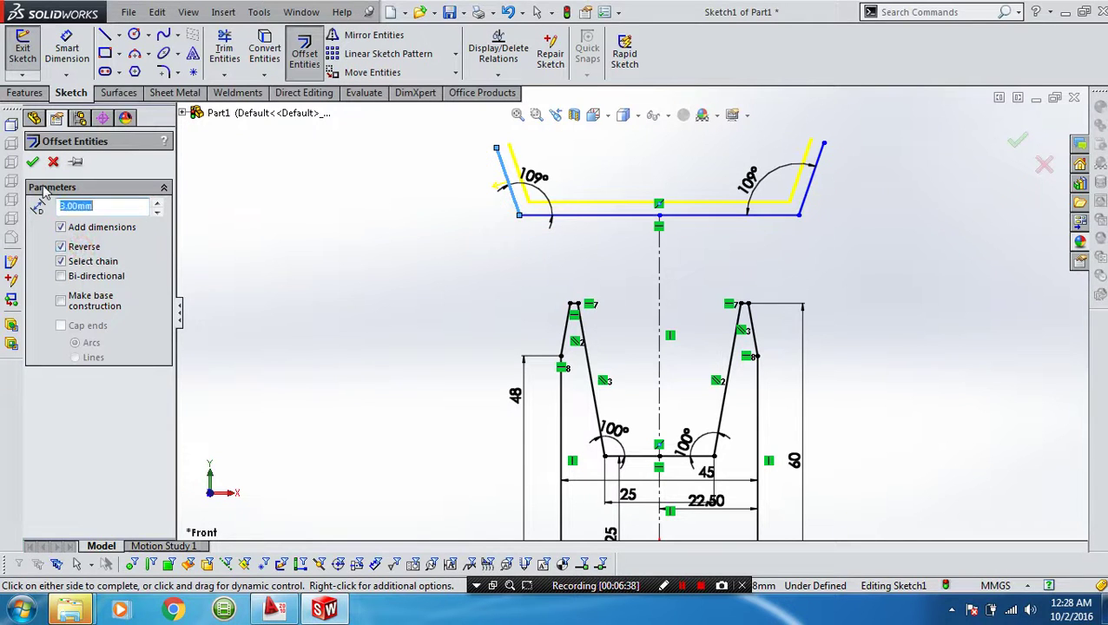
pyautogui.click(32, 163)
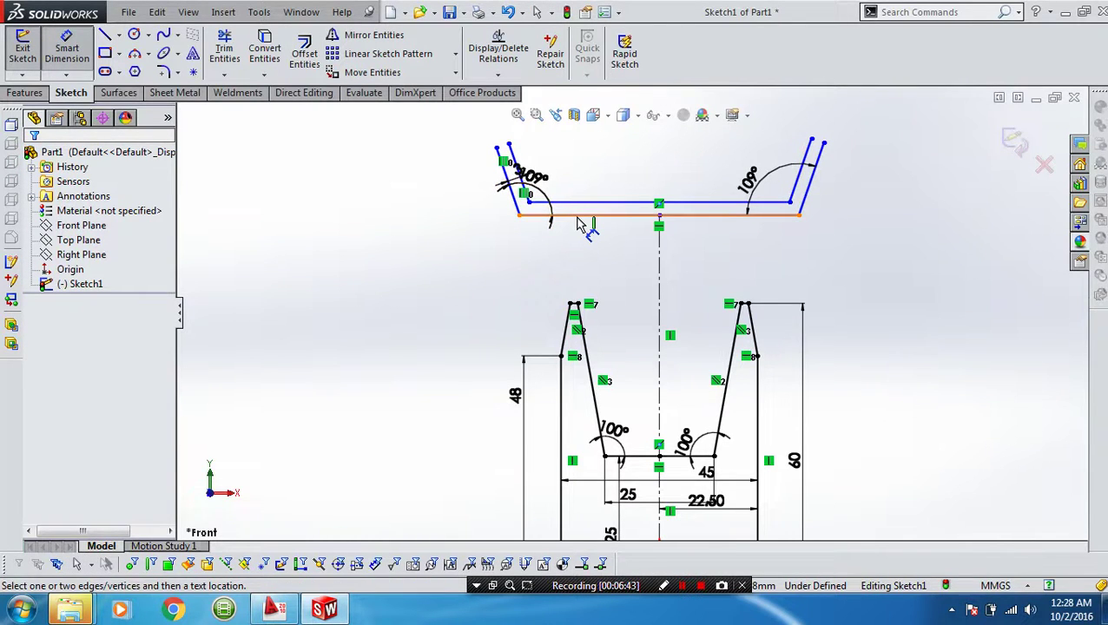
# Dimension the trough's base line at 3 in, shown as 76.20 mm.
pyautogui.click(577, 217)
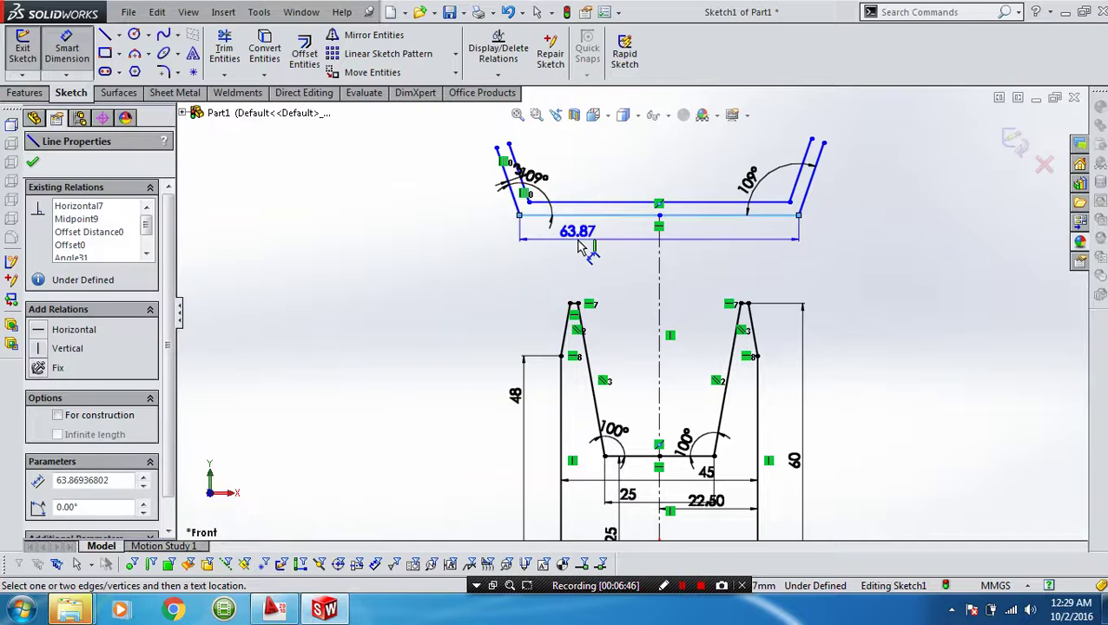
pyautogui.click(579, 246)
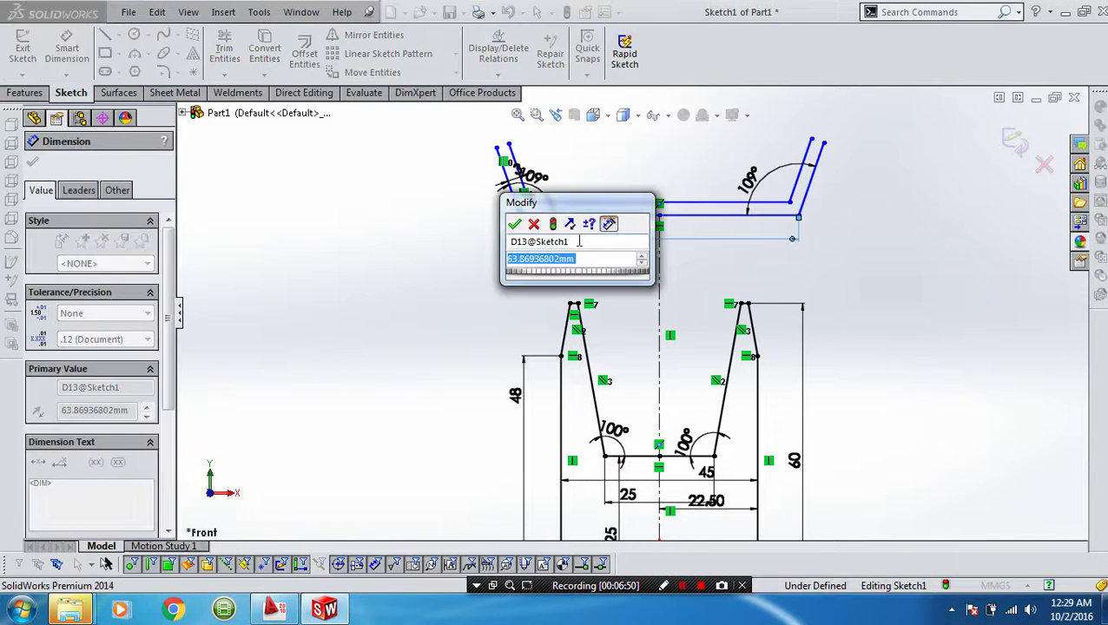
pyautogui.write('3')
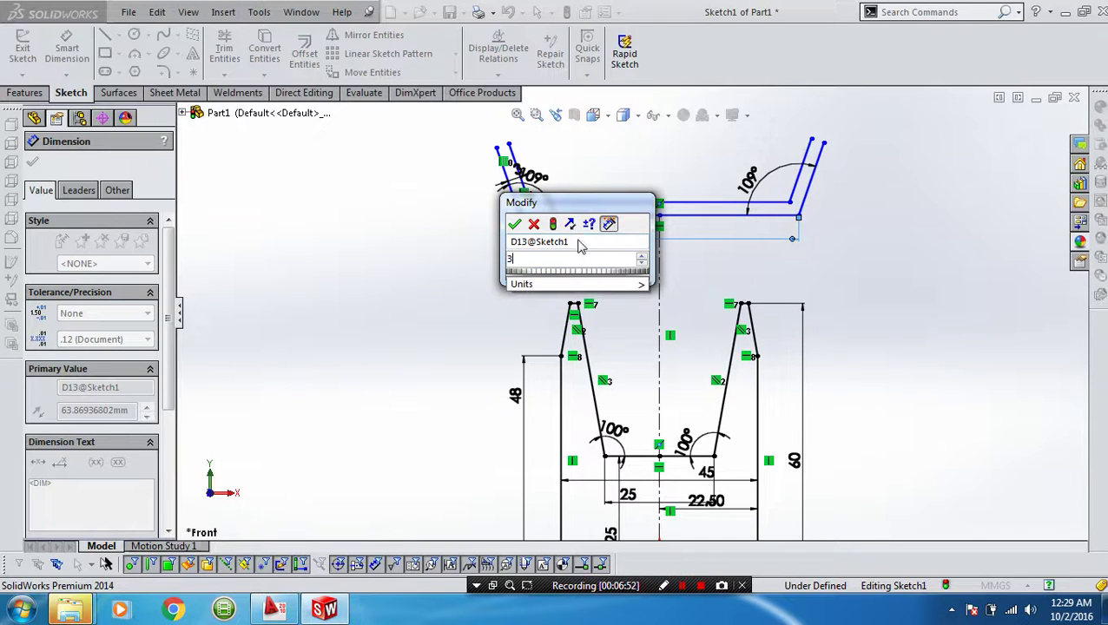
pyautogui.click(673, 330)
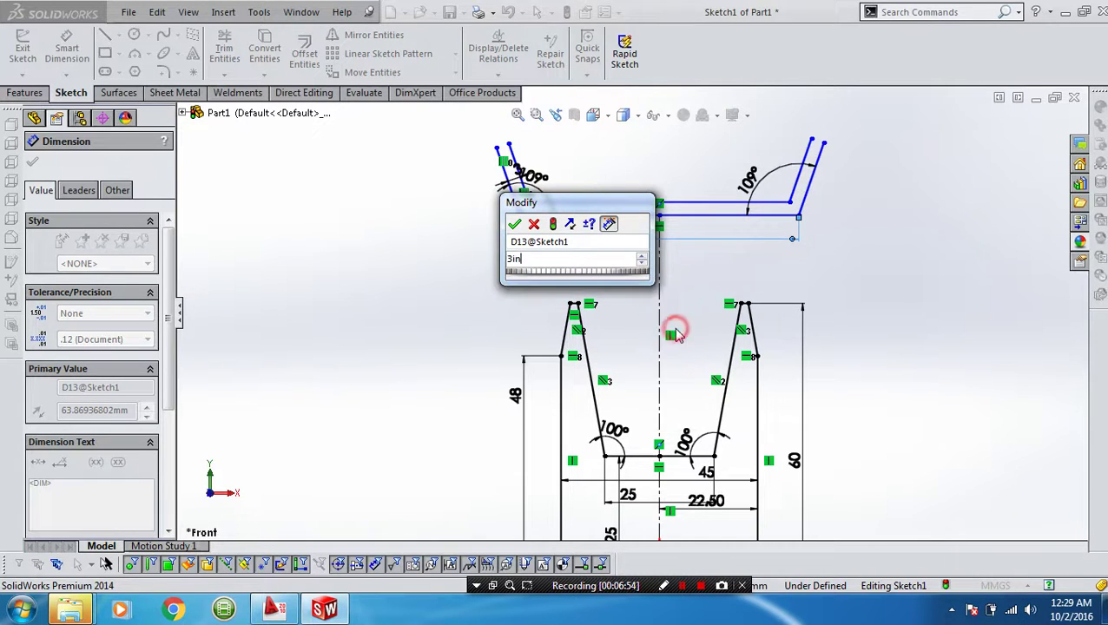
pyautogui.click(515, 224)
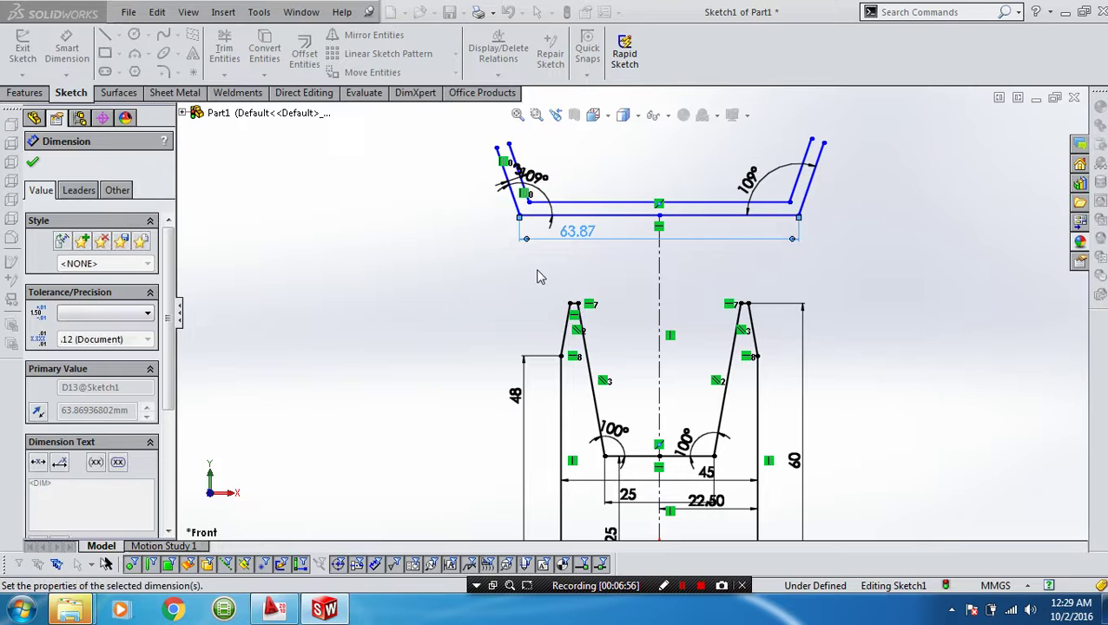
pyautogui.scroll(3, 598, 269)
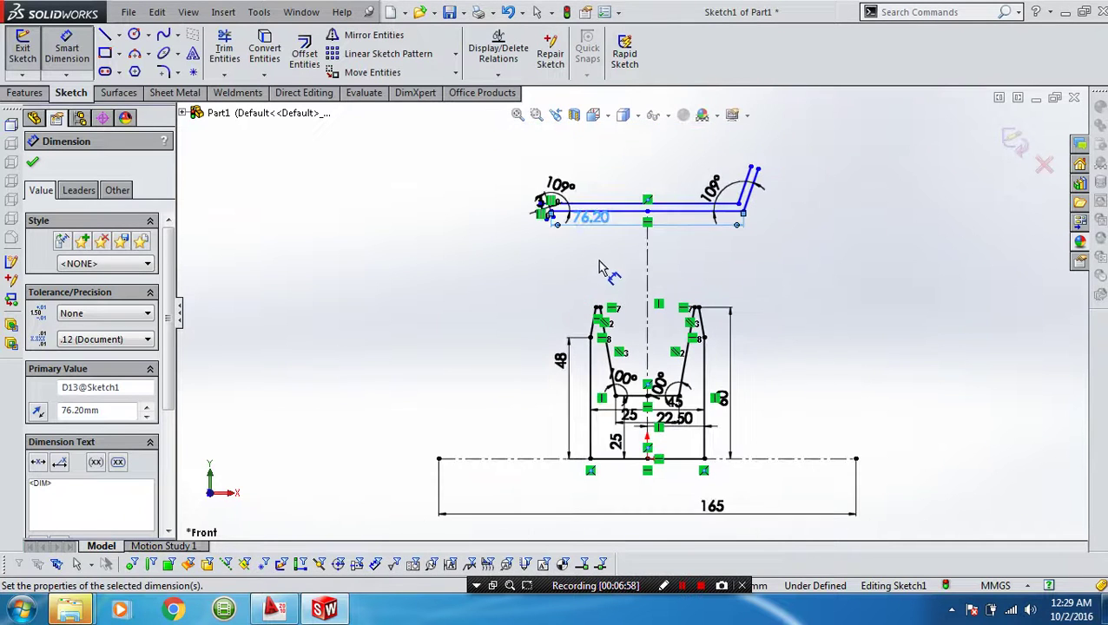
pyautogui.scroll(-5, 570, 219)
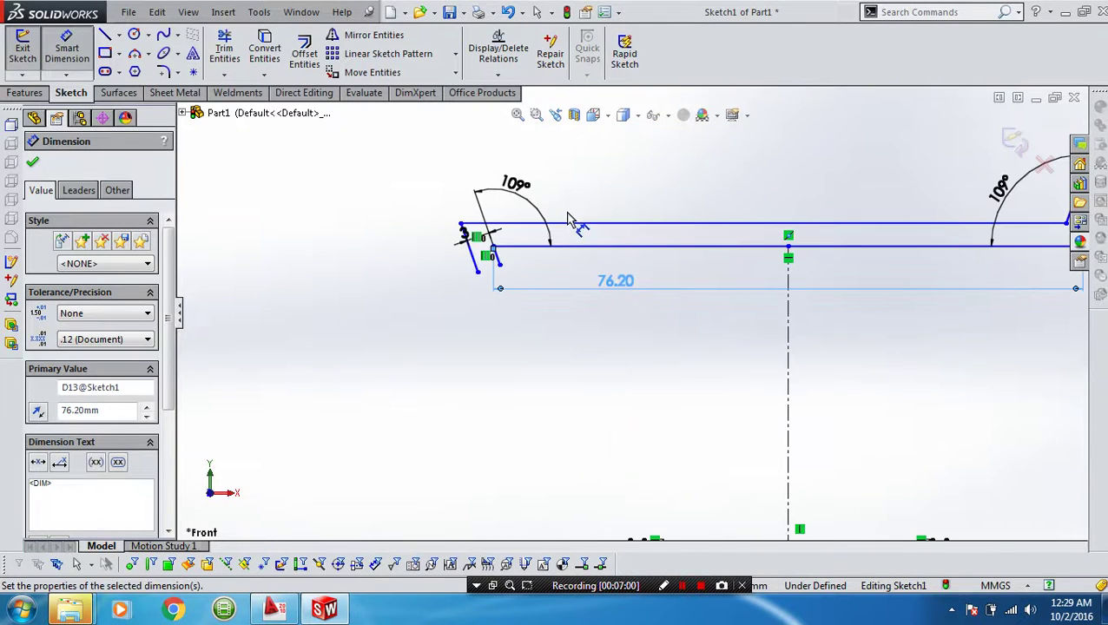
pyautogui.press('Escape')
pyautogui.press('Escape')
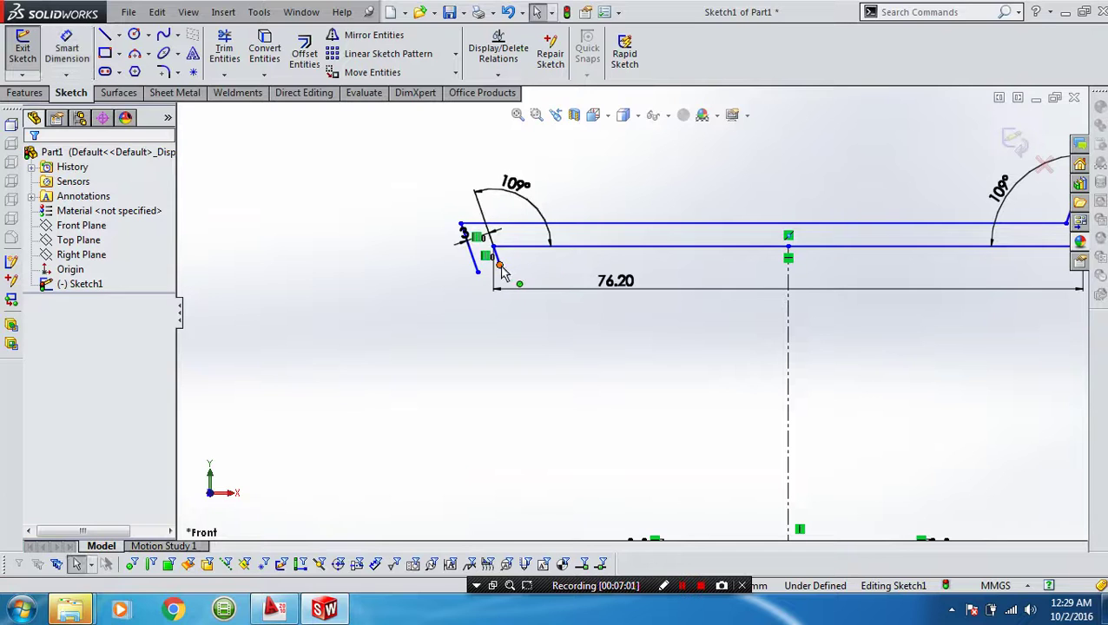
# Add a horizontal relation between the top endpoints of the two outer slanted lines.
pyautogui.click(479, 273)
pyautogui.scroll(2, 634, 311)
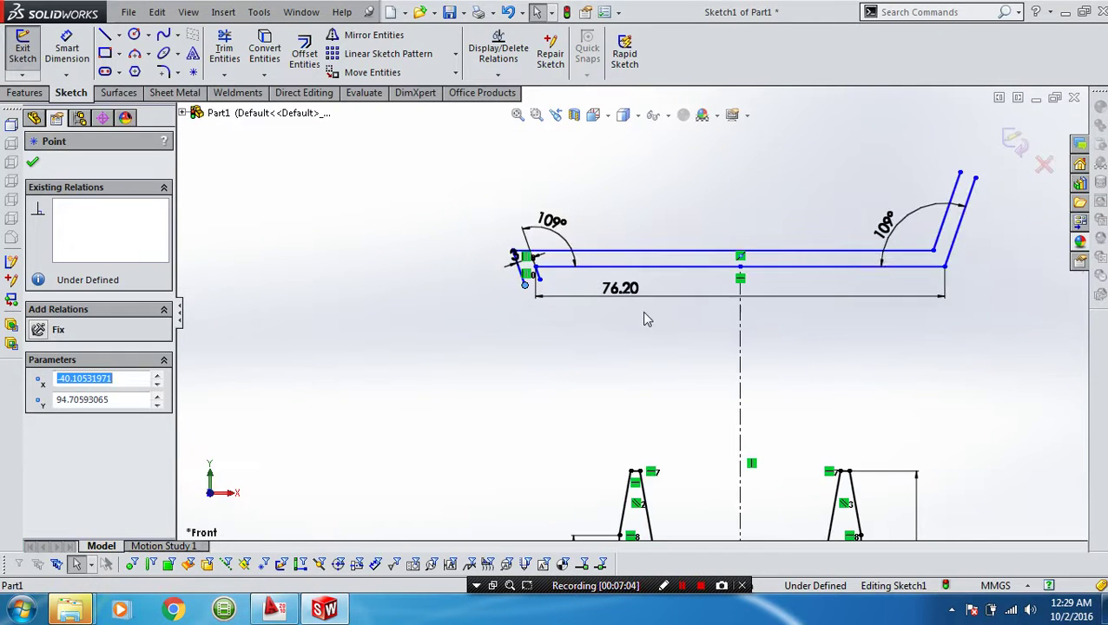
pyautogui.keyDown('ctrl'); pyautogui.click(975, 179); pyautogui.keyUp('ctrl')
pyautogui.click(984, 111)
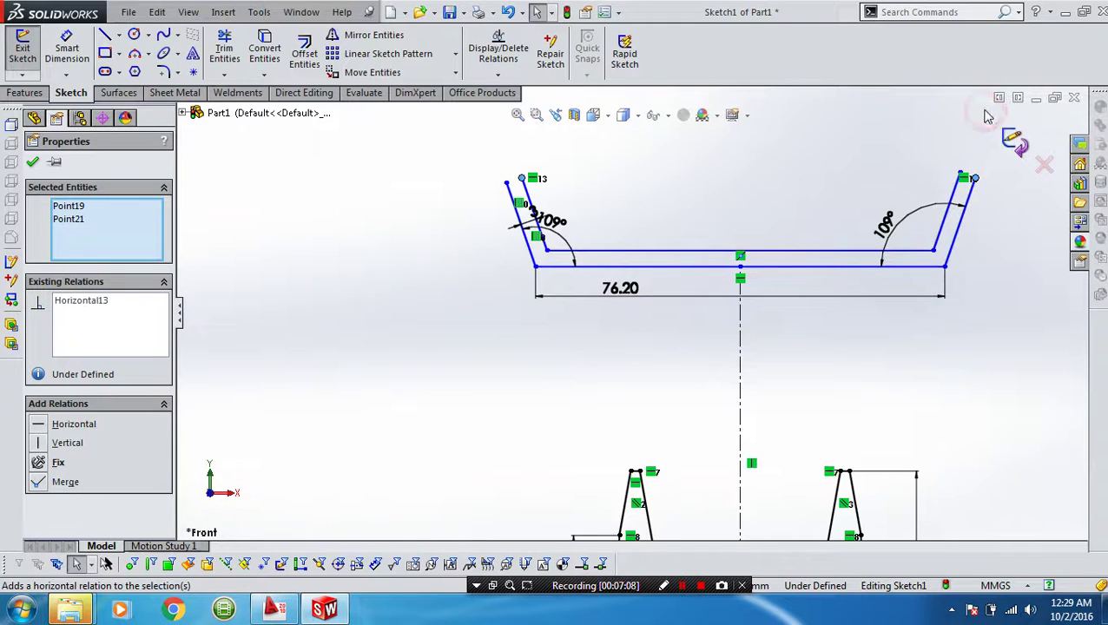
pyautogui.click(571, 376)
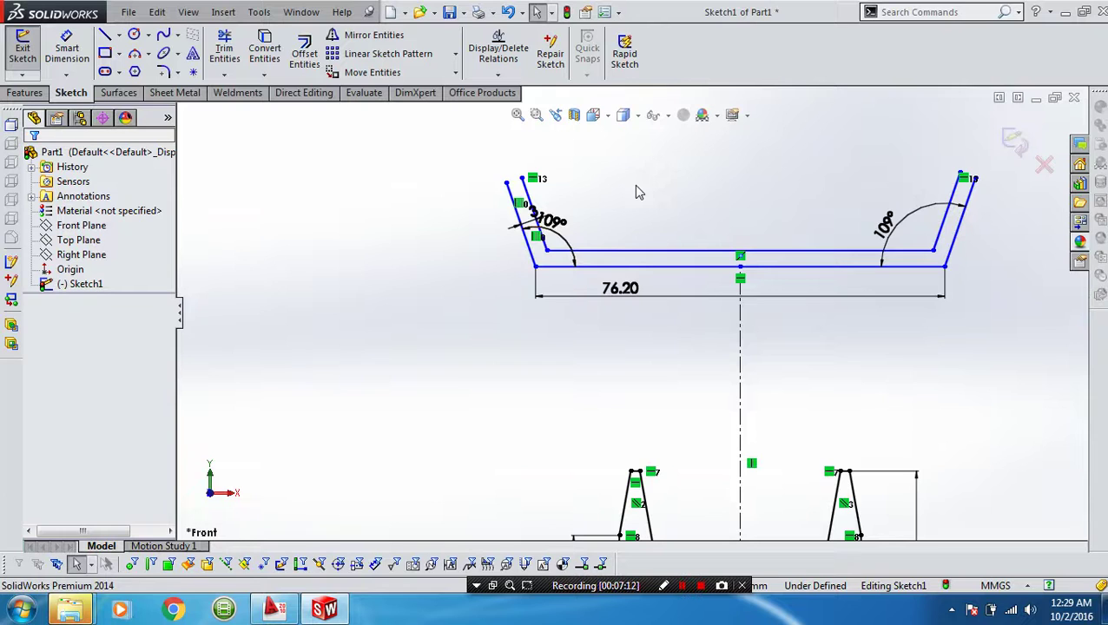
pyautogui.moveTo(638, 187); pyautogui.dragTo(547, 204, button='right')
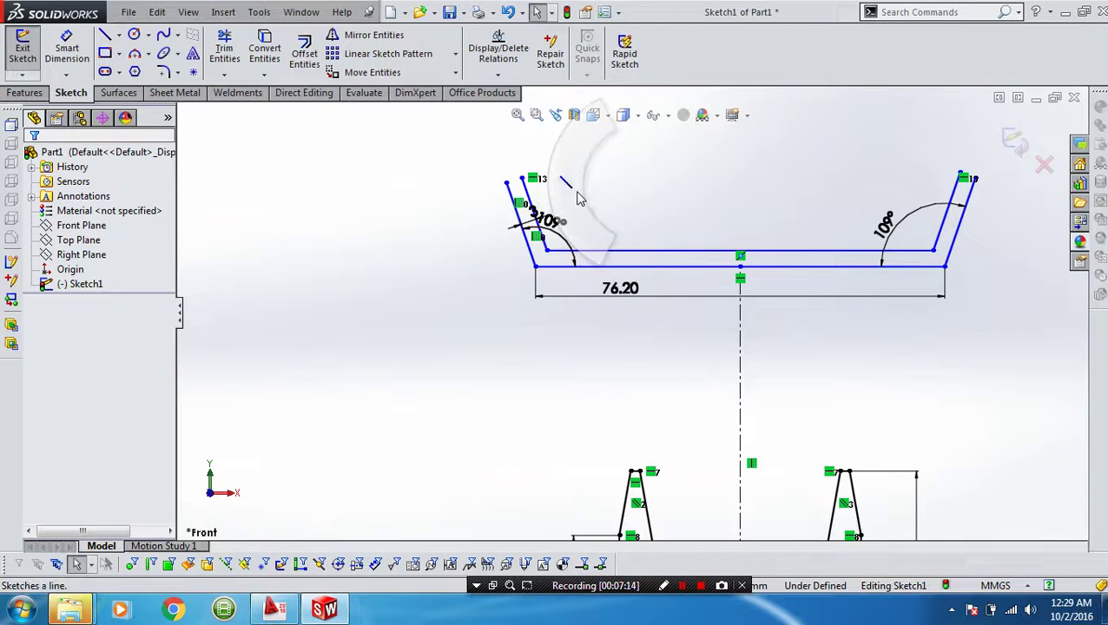
# Draw short closing lines joining the left and right top endpoint pairs.
pyautogui.click(507, 184)
pyautogui.click(521, 178)
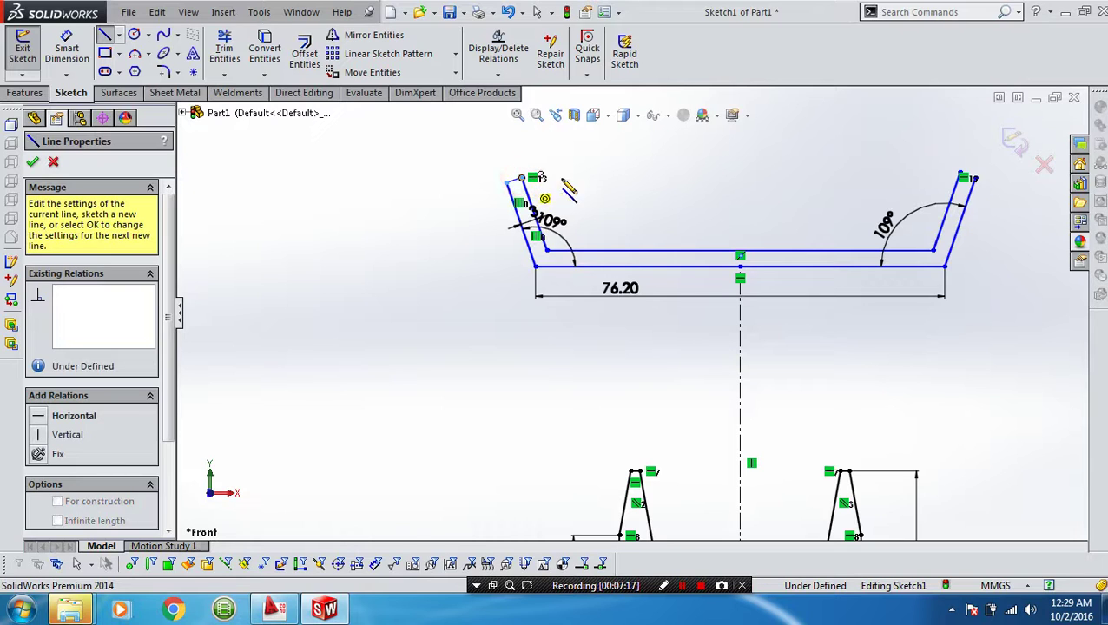
pyautogui.click(962, 177)
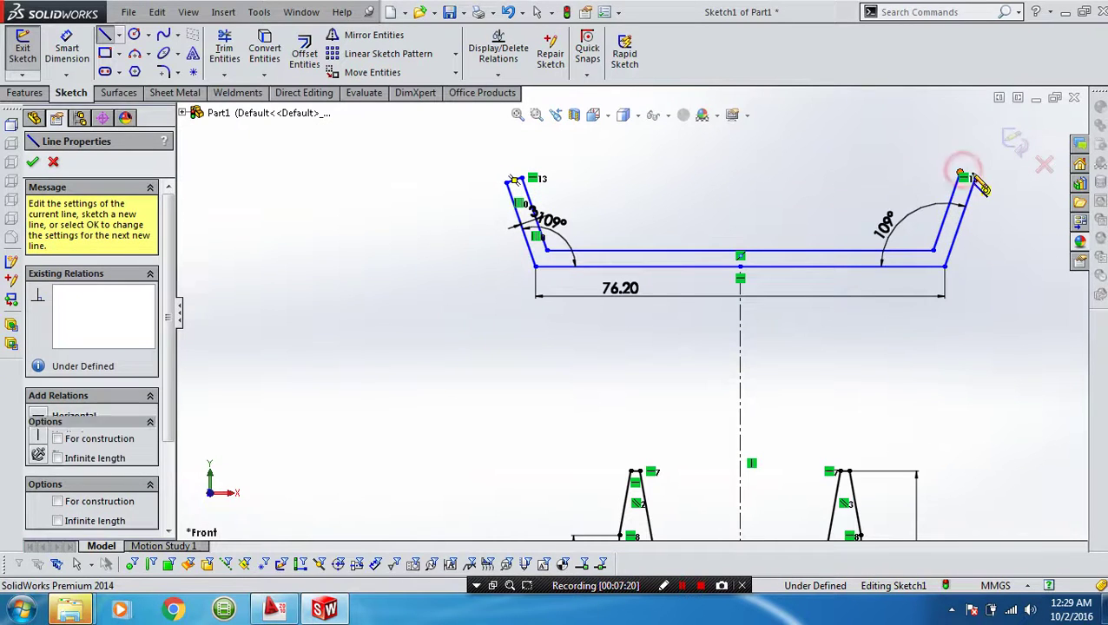
pyautogui.click(971, 172)
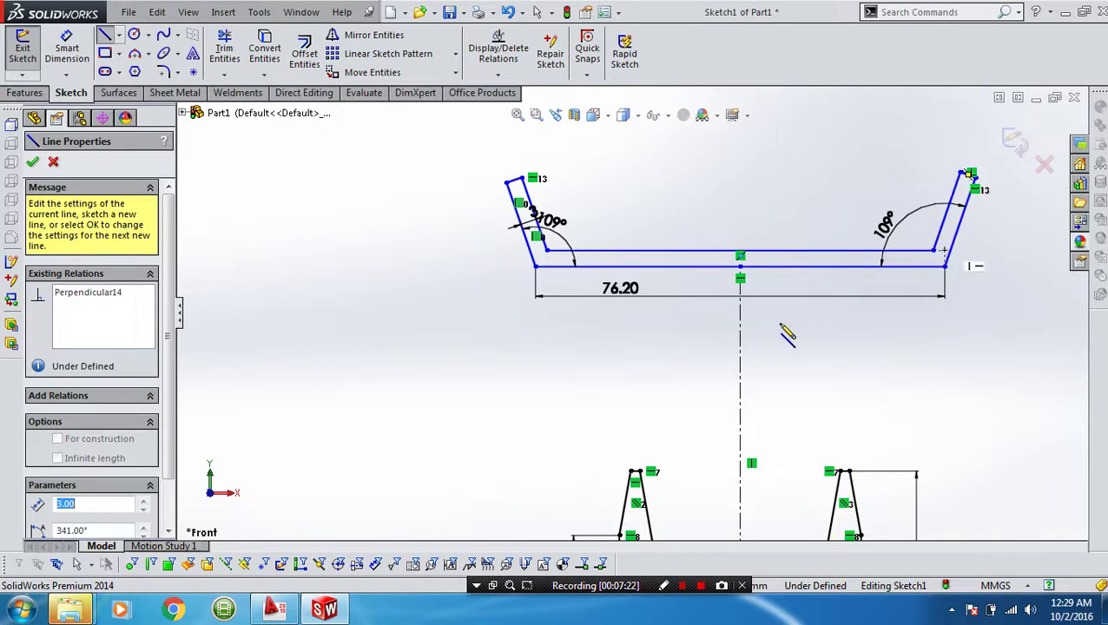
pyautogui.click(792, 250)
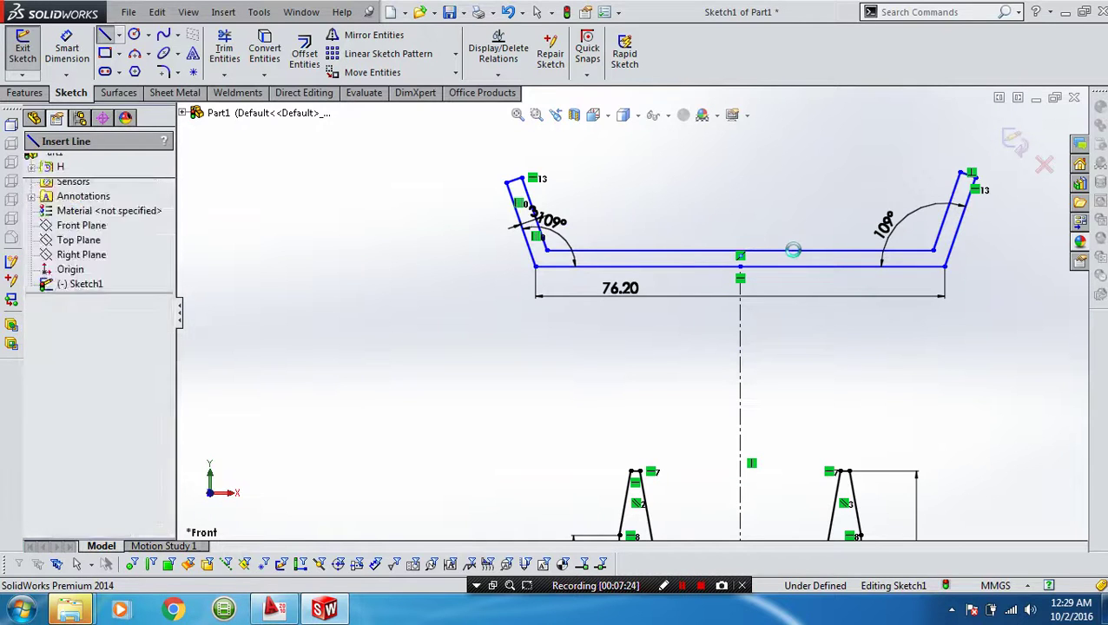
pyautogui.press('Escape')
# Sketch a small notch below the trough base: left slant, flat bottom, right slant.
pyautogui.scroll(-1, 796, 255)
pyautogui.moveTo(749, 205); pyautogui.dragTo(660, 219, button='right')
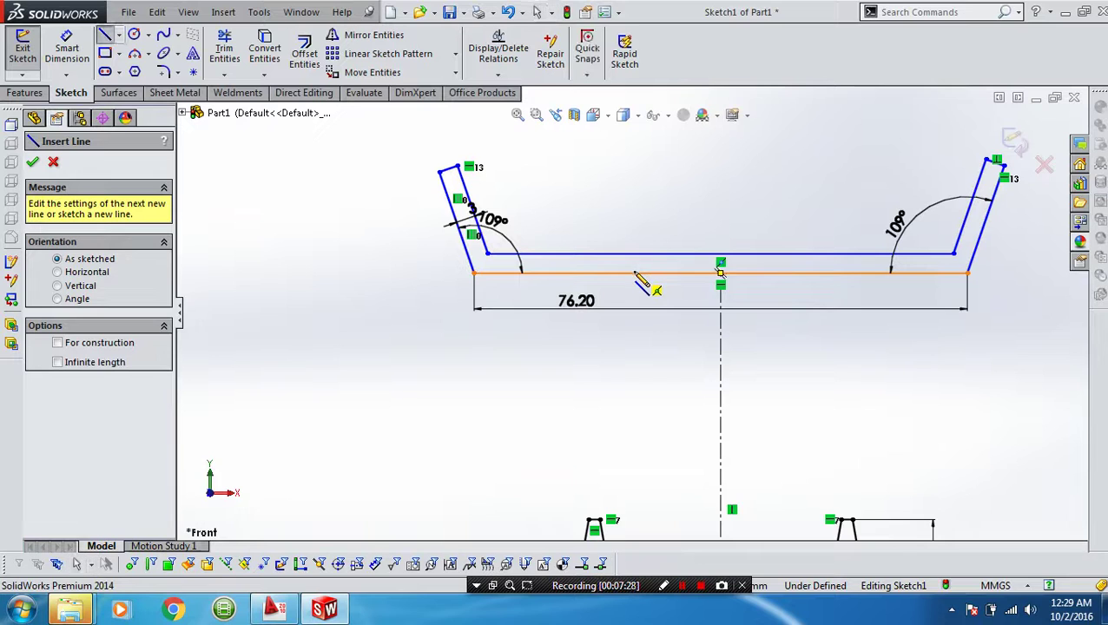
pyautogui.moveTo(635, 273); pyautogui.dragTo(662, 323)
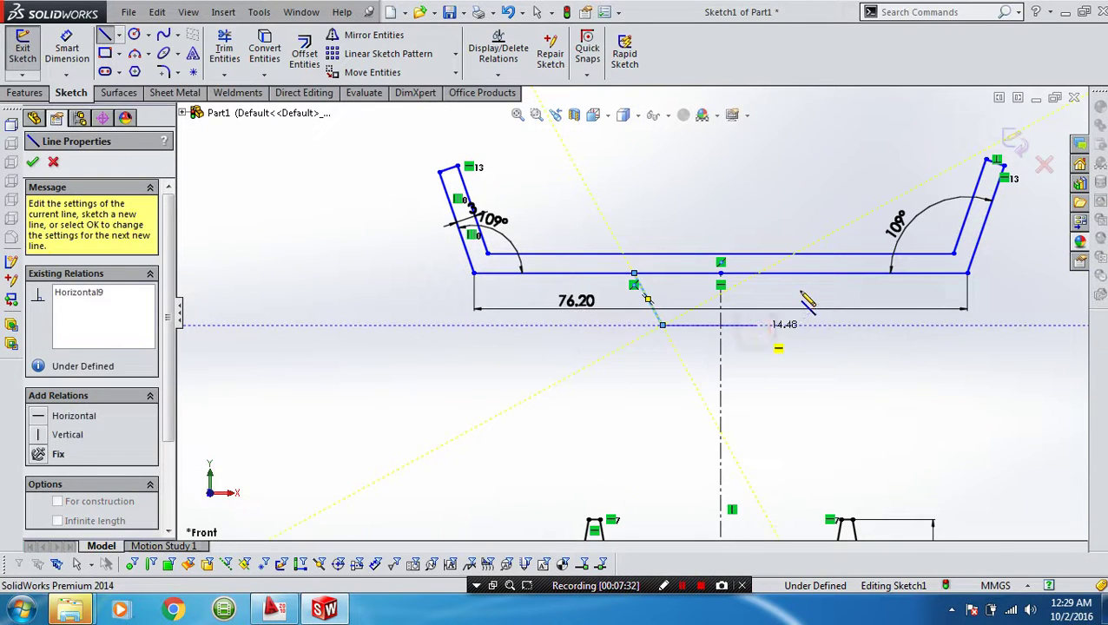
pyautogui.click(756, 325)
pyautogui.click(800, 275)
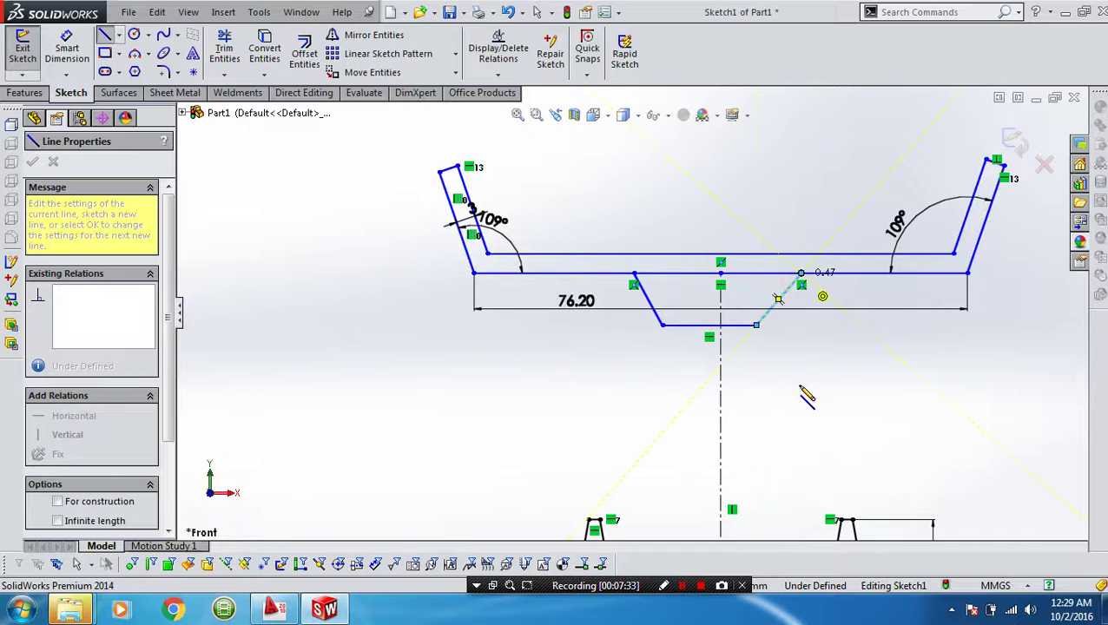
pyautogui.moveTo(799, 382)
pyautogui.mouseDown(button='right')
pyautogui.moveTo(777, 340)
pyautogui.moveTo(777, 301)
pyautogui.mouseUp(button='right')
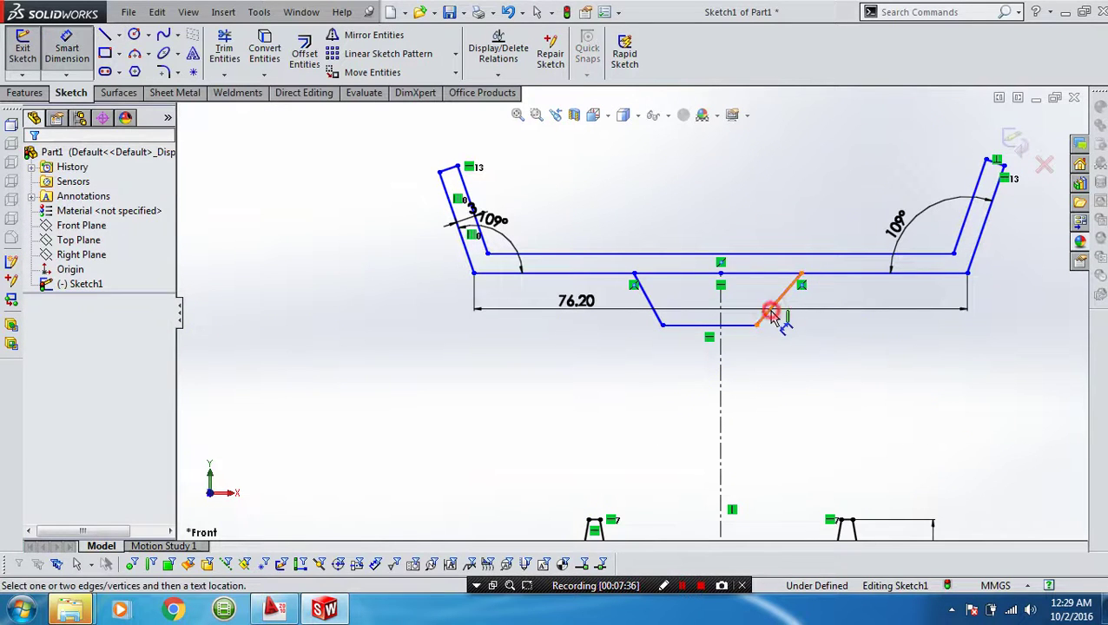
# Dimension both notch sides at 135° to the notch's flat bottom.
pyautogui.click(771, 313)
pyautogui.click(742, 326)
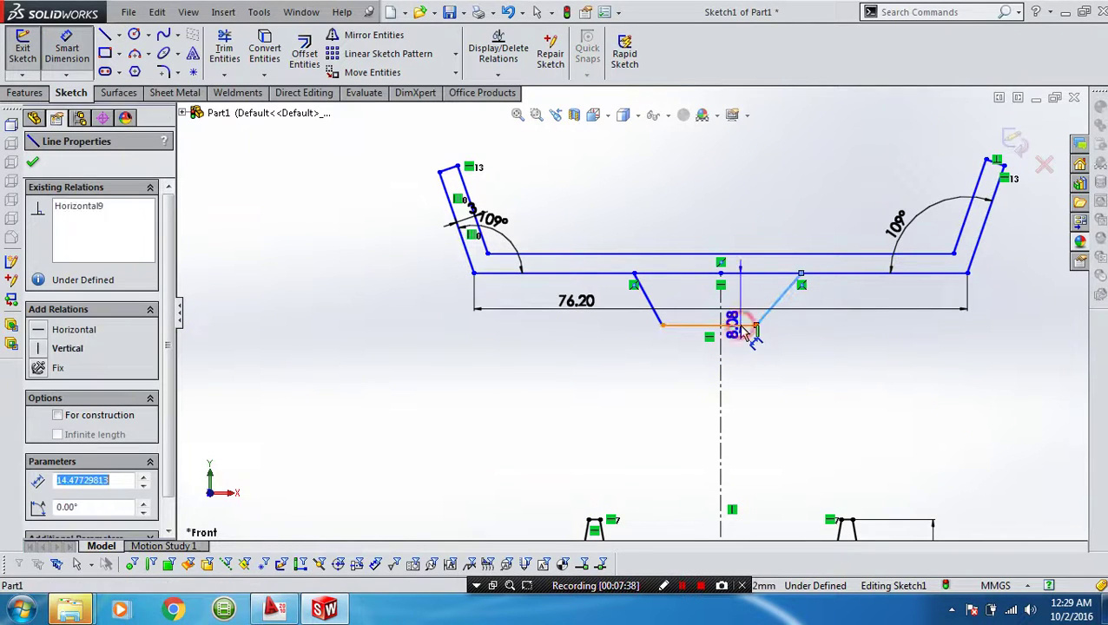
pyautogui.click(750, 314)
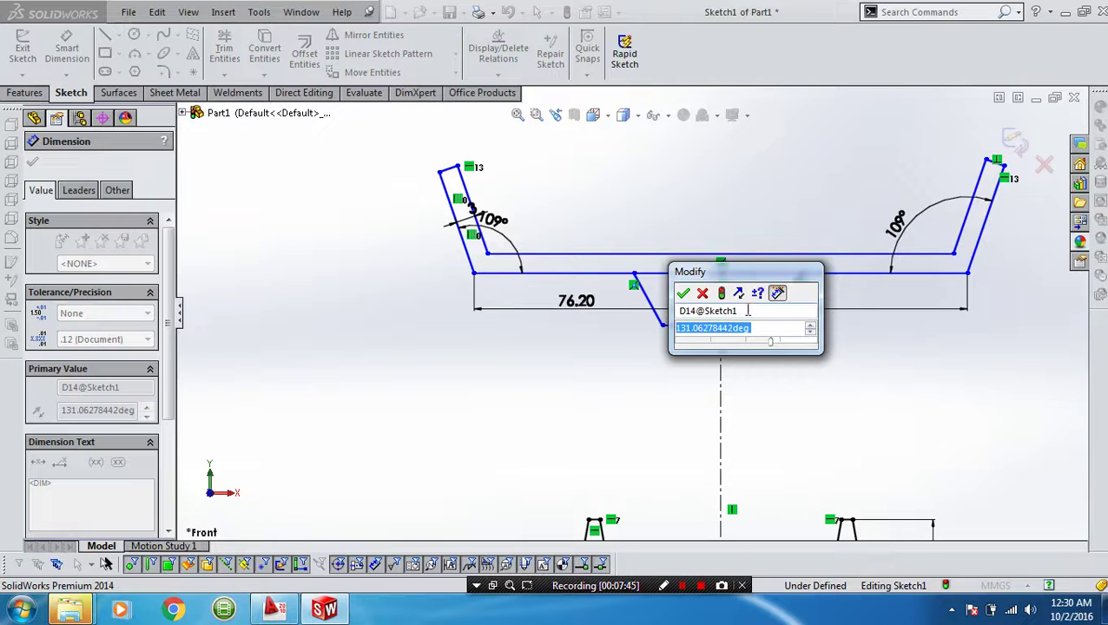
pyautogui.write('1')
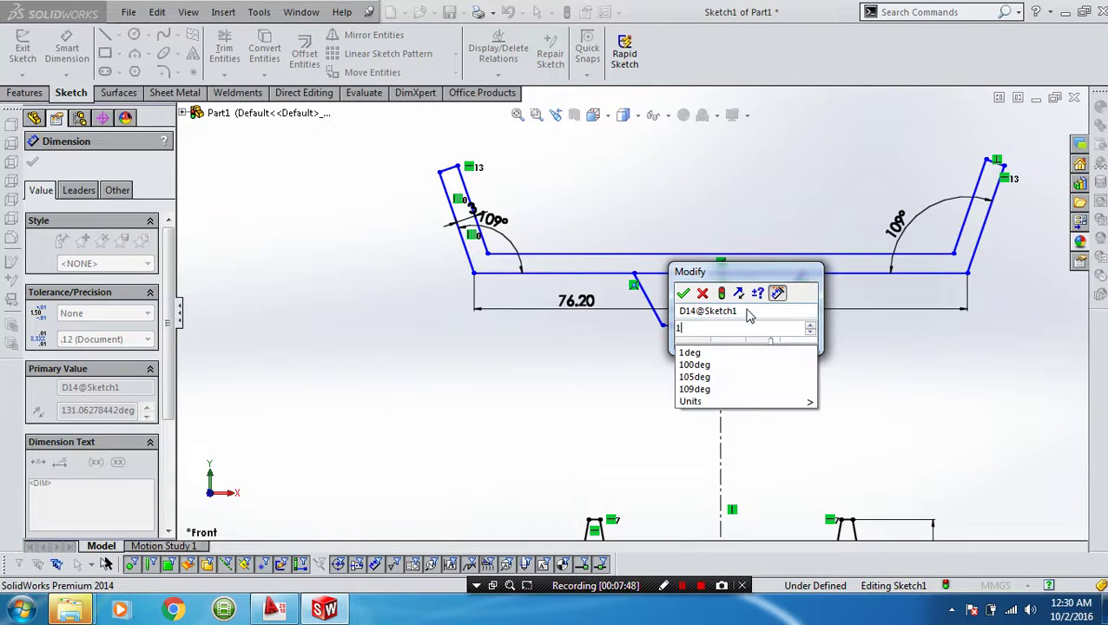
pyautogui.write('35')
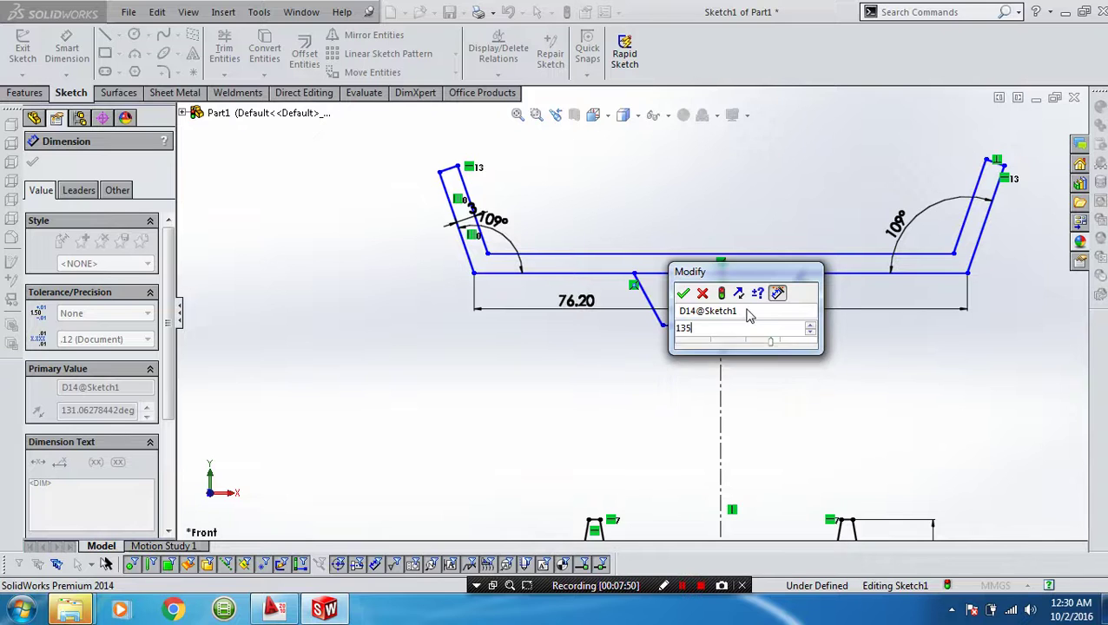
pyautogui.press('Return')
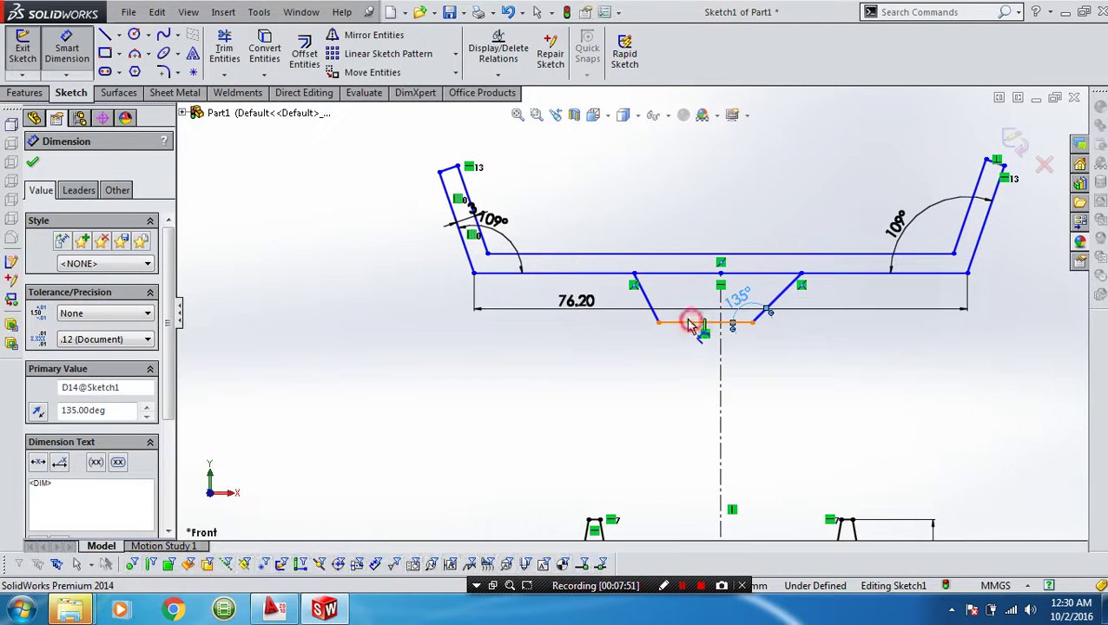
pyautogui.click(695, 323)
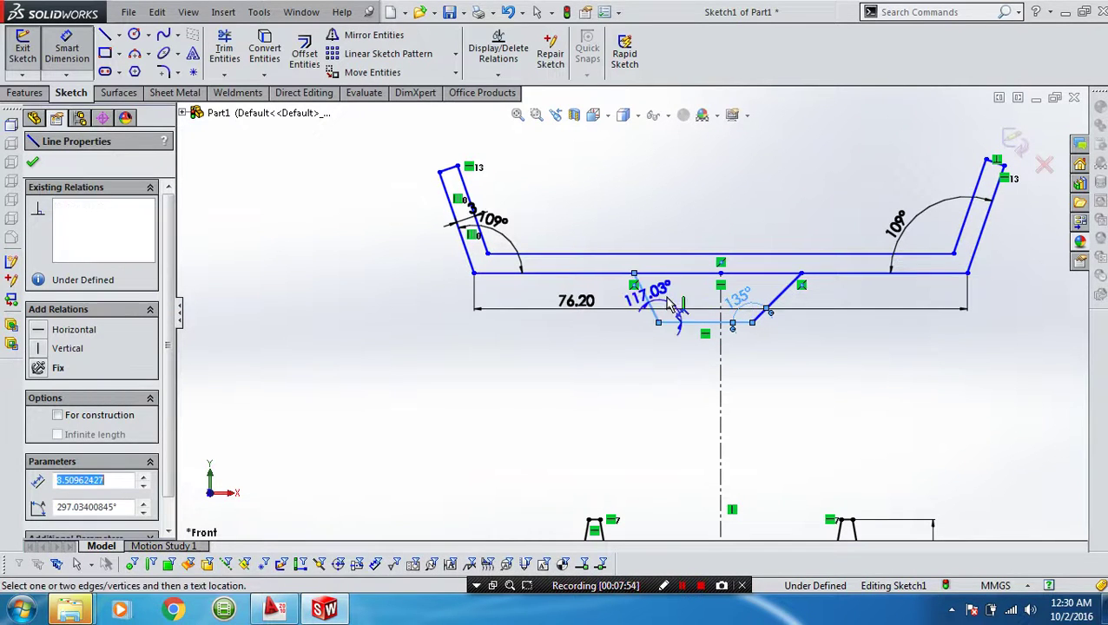
pyautogui.click(667, 301)
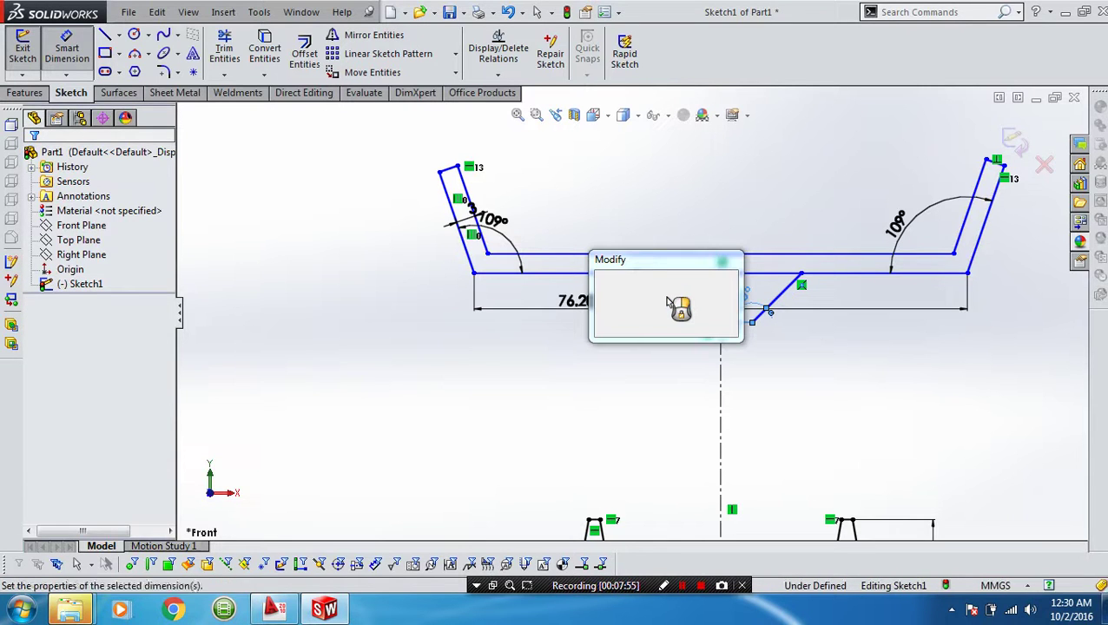
pyautogui.write('135')
pyautogui.press('Return')
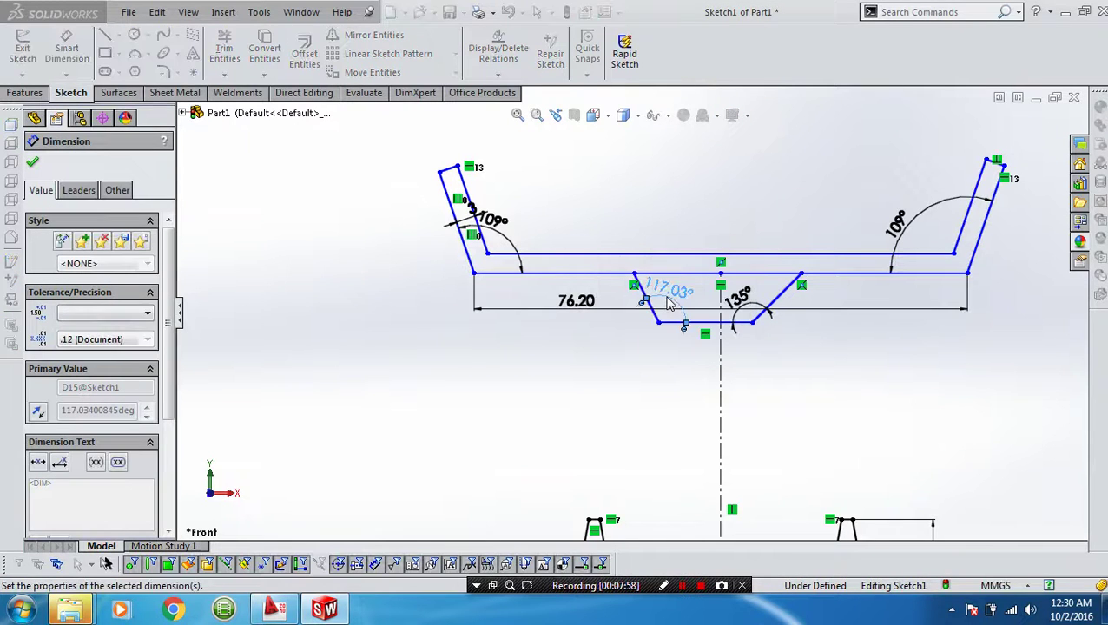
pyautogui.click(680, 341)
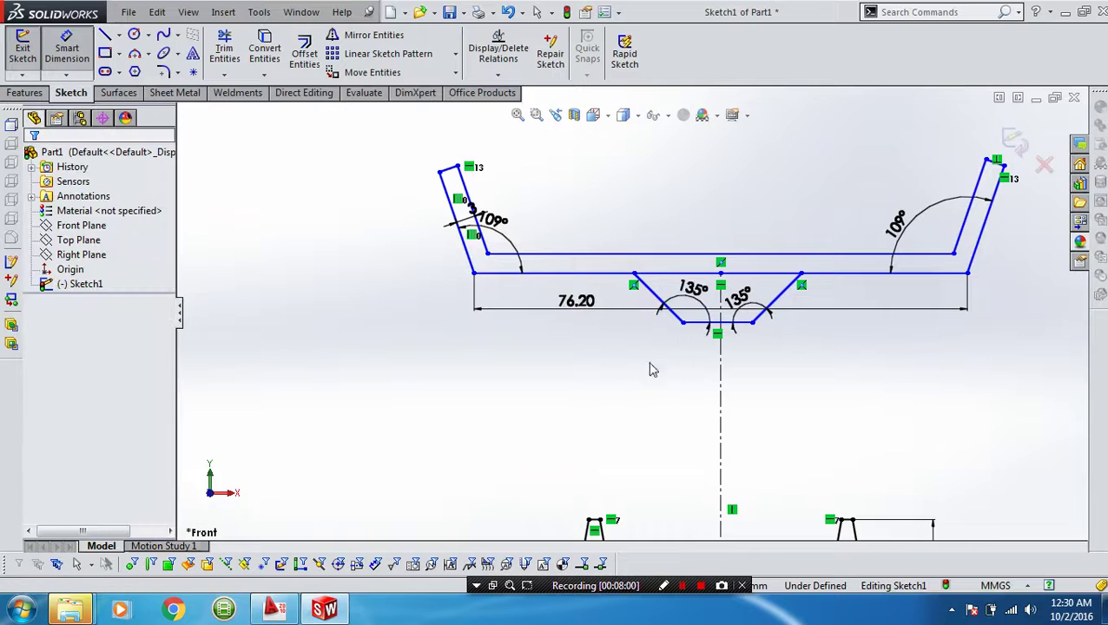
pyautogui.click(696, 322)
# Dimension the notch bottom 5 mm below the long horizontal line.
pyautogui.click(735, 276)
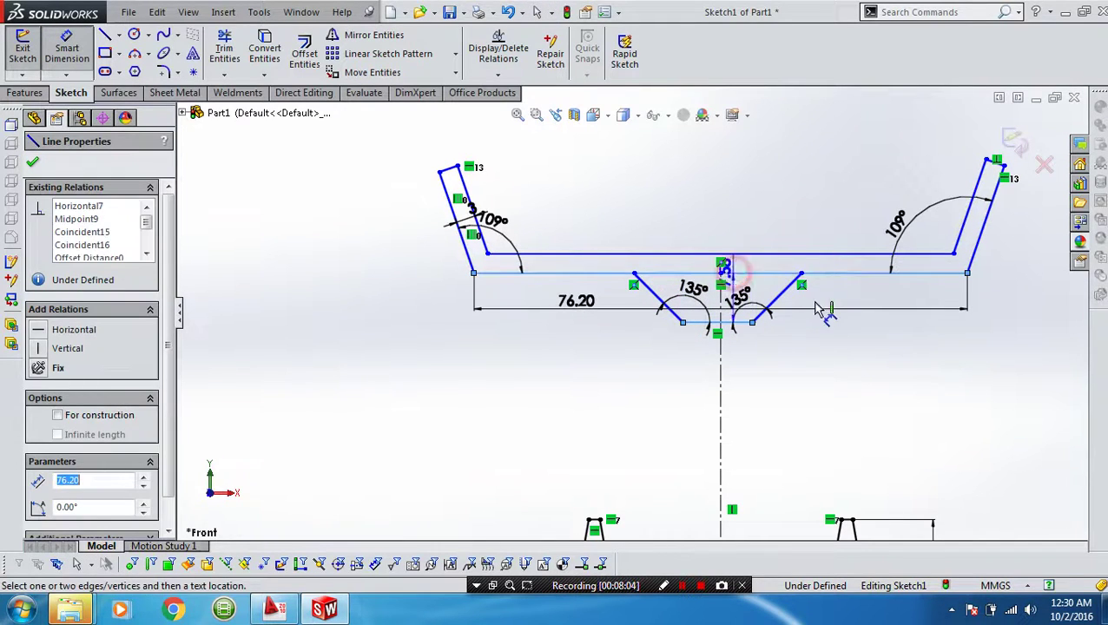
pyautogui.click(831, 307)
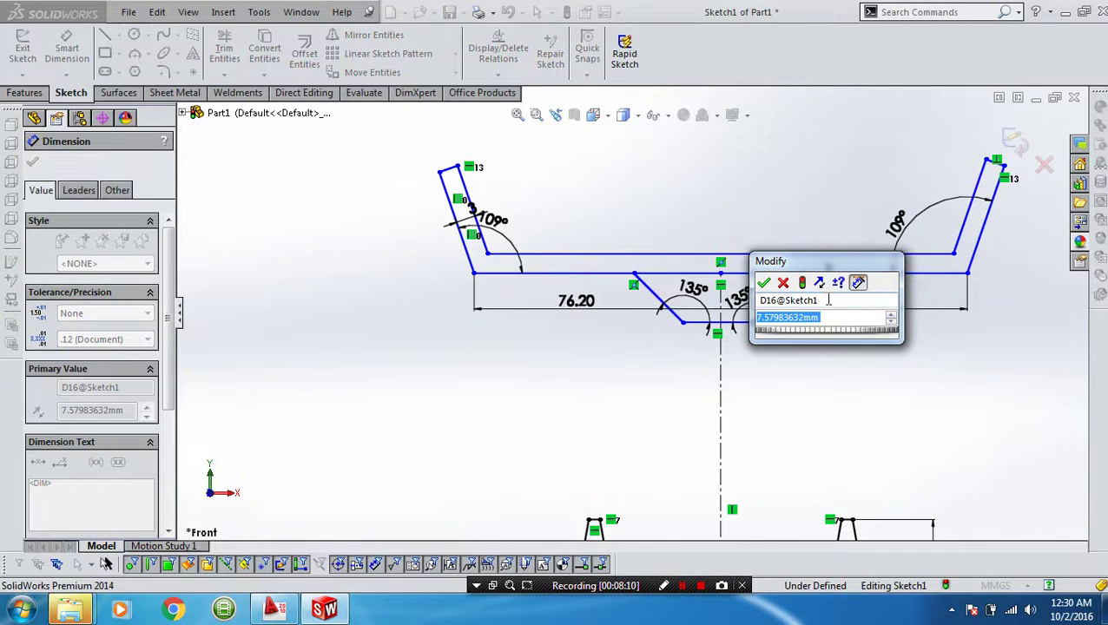
pyautogui.write('5')
pyautogui.press('Return')
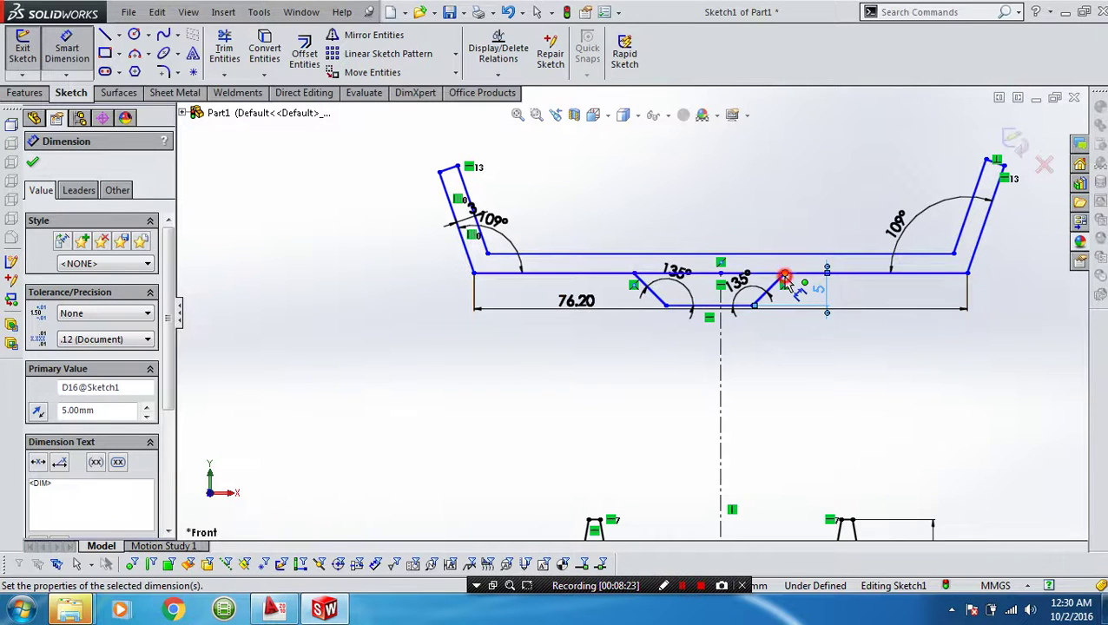
# Dimension the notch's right top corner 23.35/2 from the centreline midpoint.
pyautogui.click(784, 280)
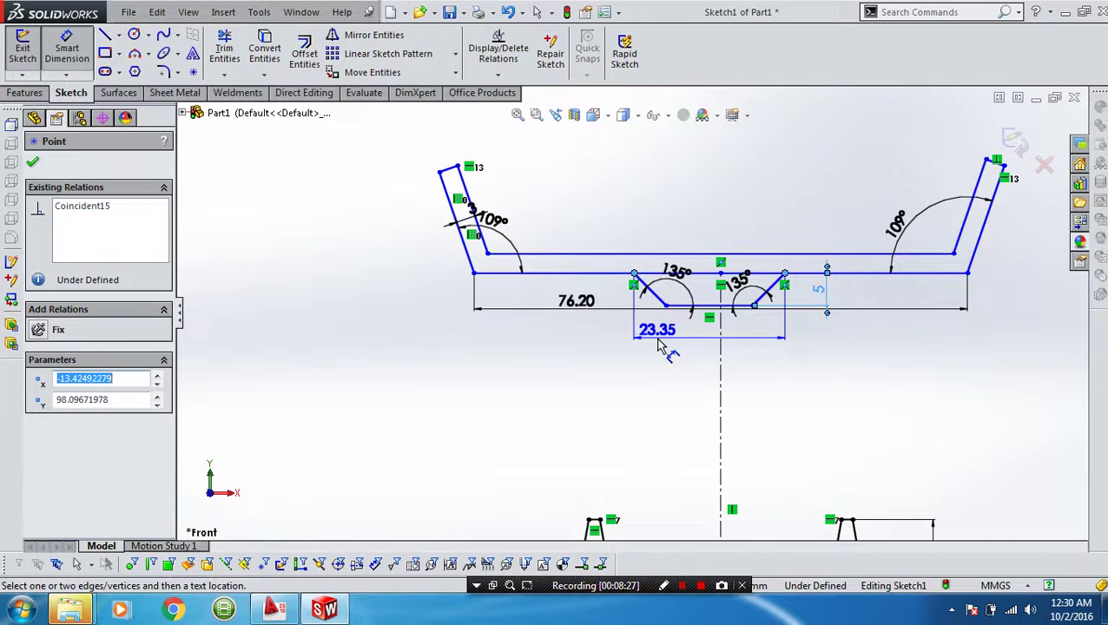
pyautogui.press('Escape')
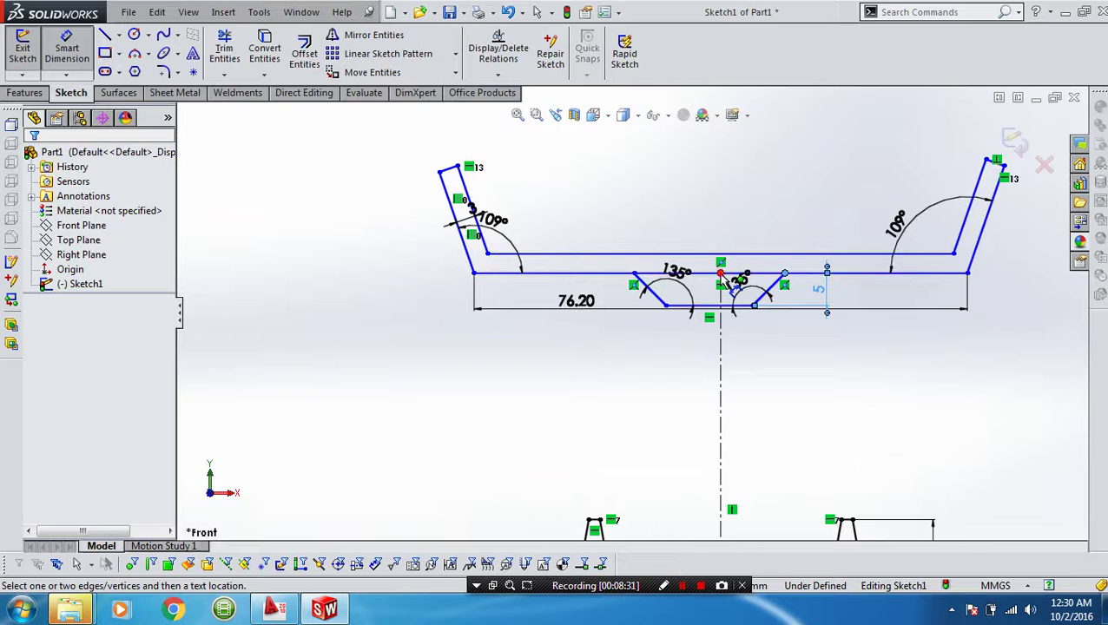
pyautogui.click(720, 274)
pyautogui.click(784, 274)
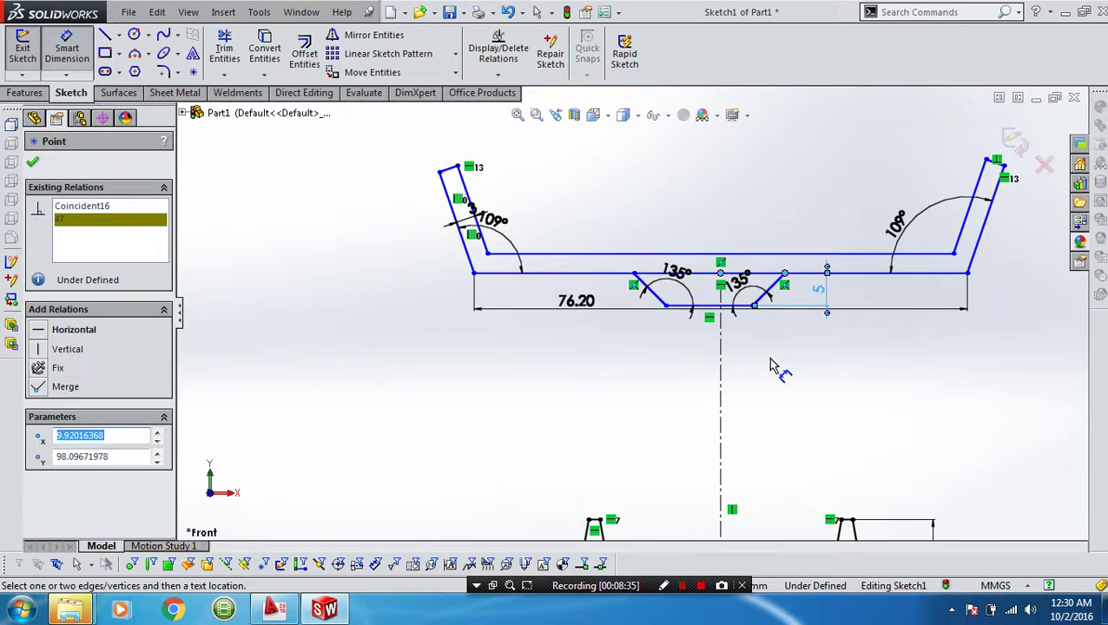
pyautogui.press('Escape')
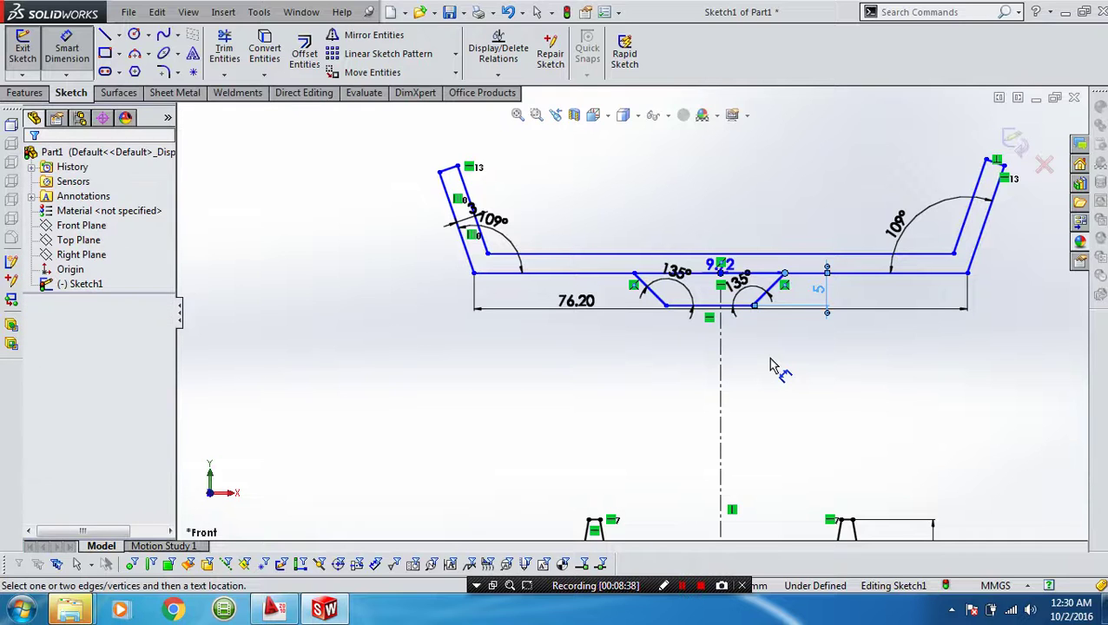
pyautogui.click(773, 365)
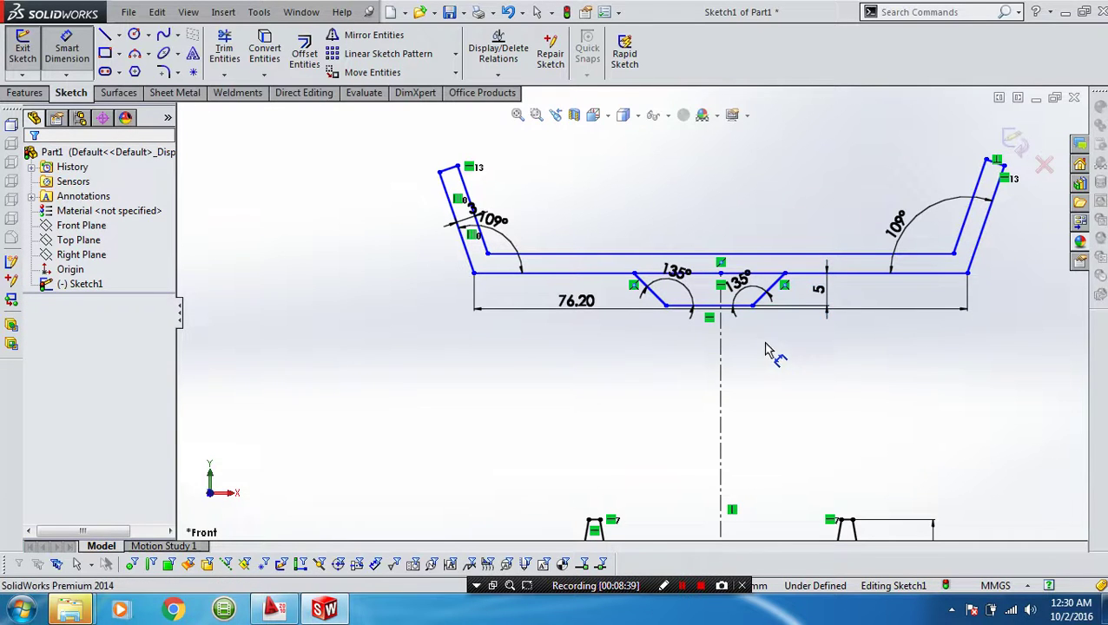
pyautogui.click(720, 273)
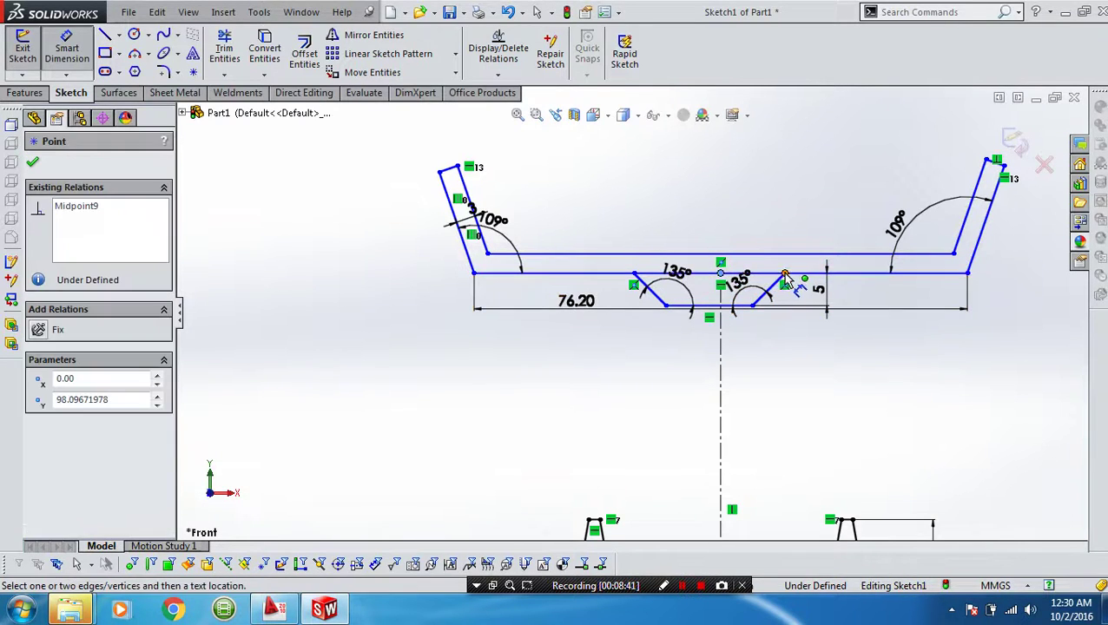
pyautogui.click(784, 273)
pyautogui.click(780, 372)
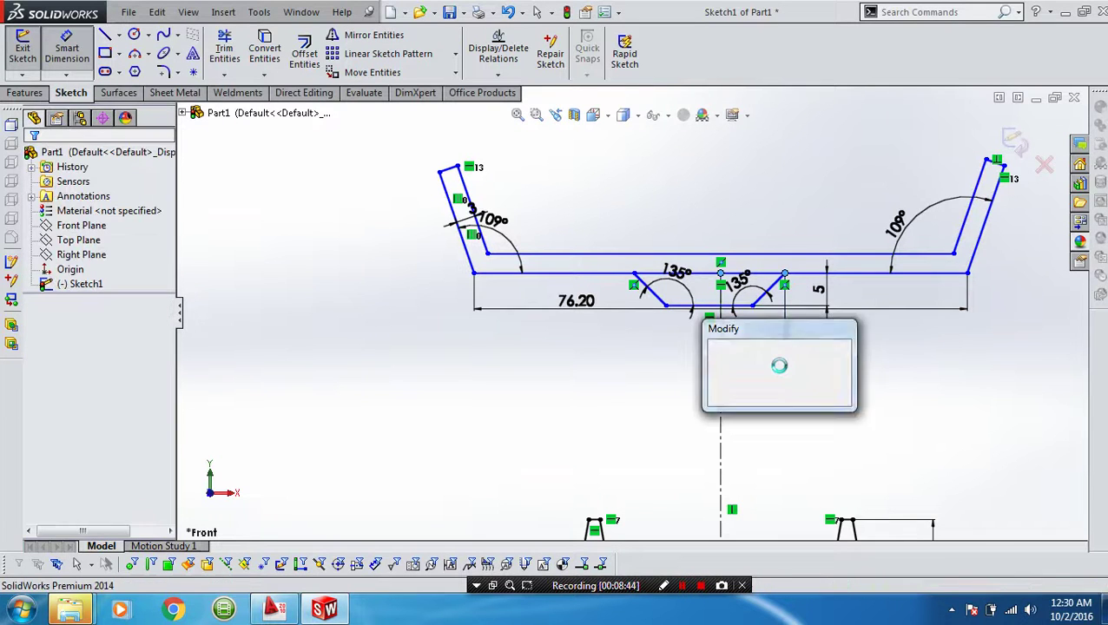
pyautogui.write('23')
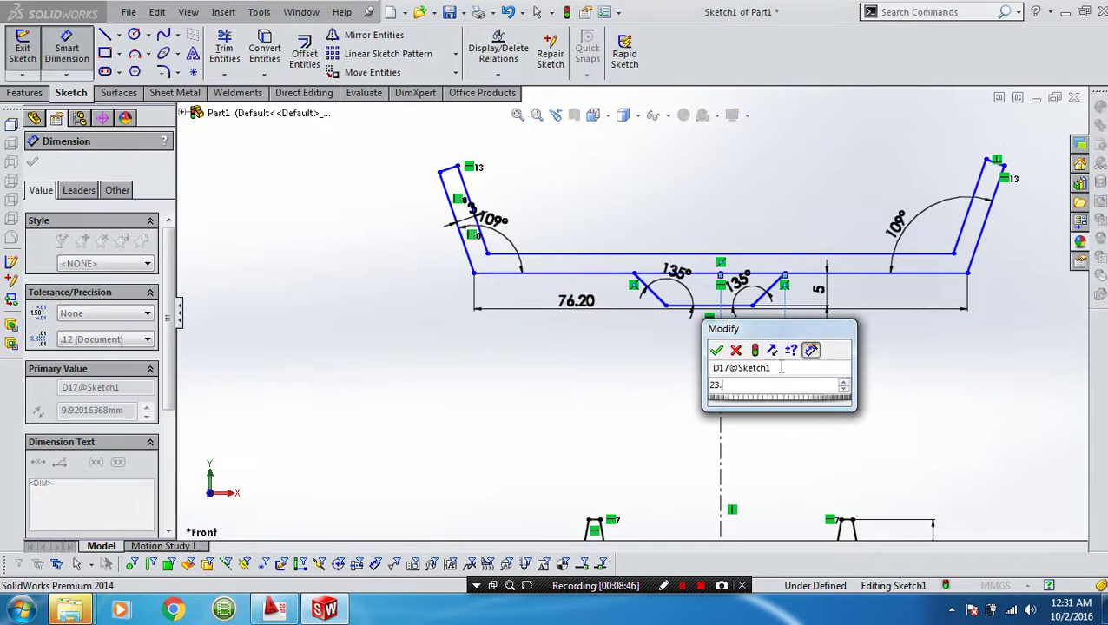
pyautogui.write('.35')
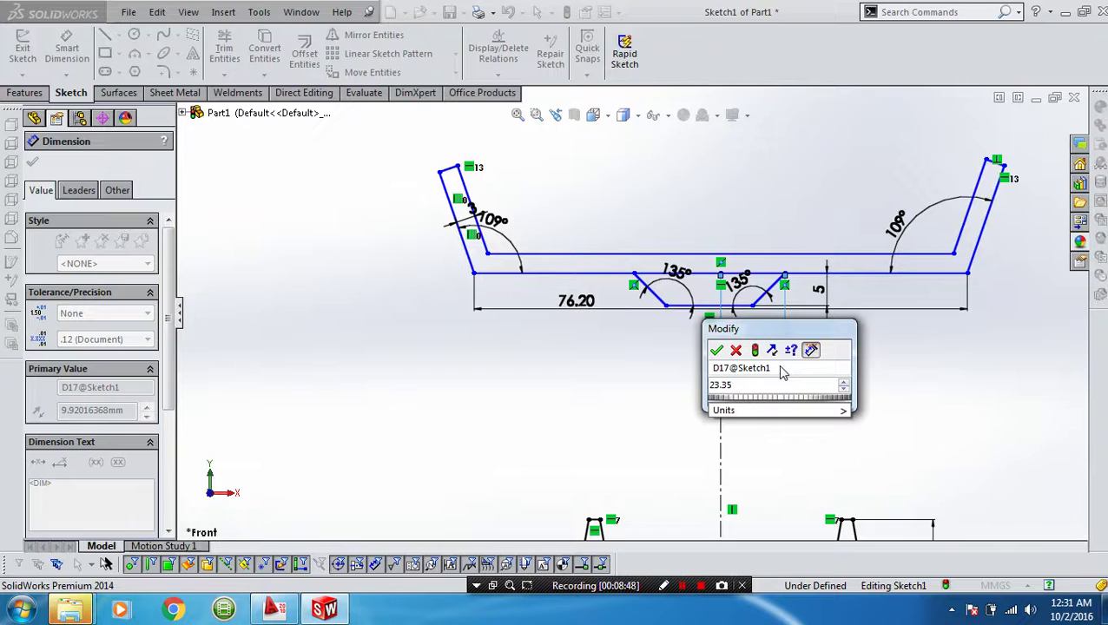
pyautogui.write('/2')
pyautogui.press('Return')
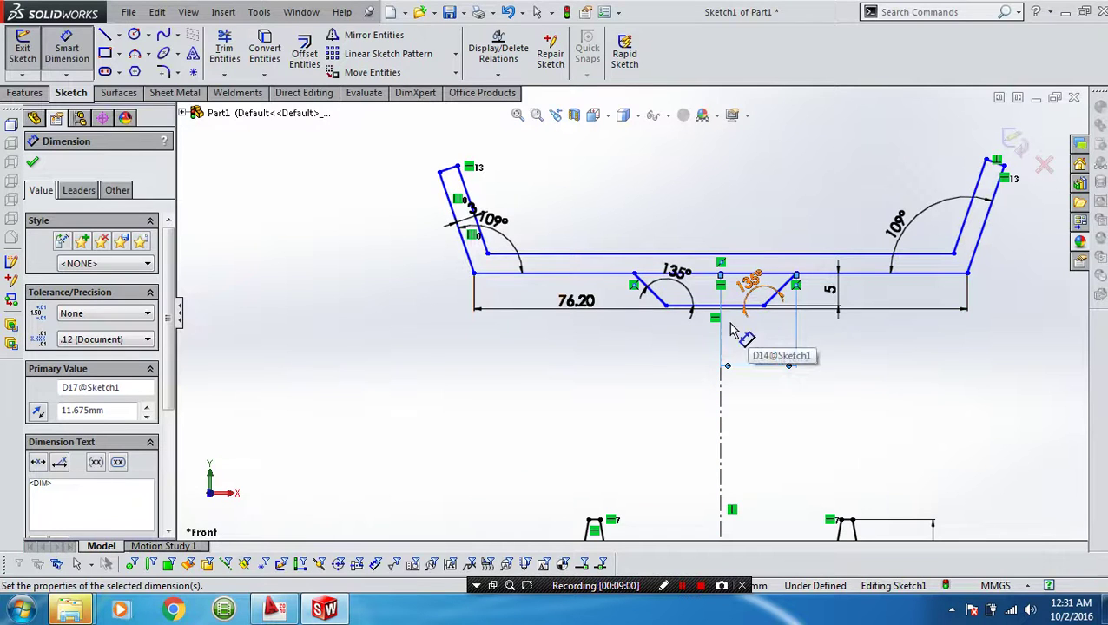
# Dimension the notch's left top corner 11.675 from the centreline midpoint.
pyautogui.click(633, 275)
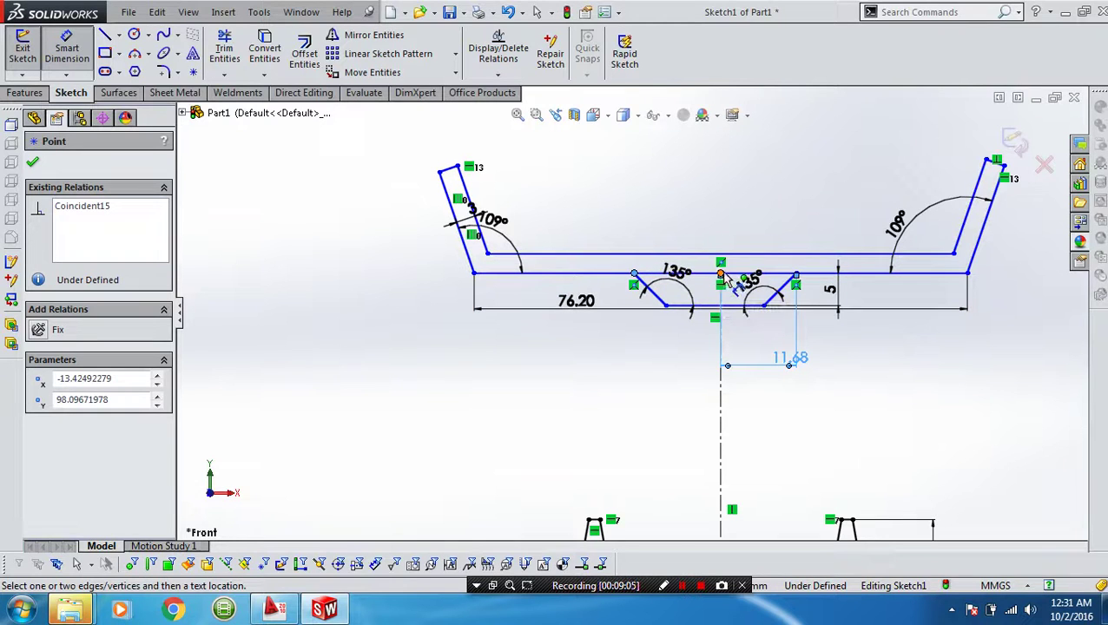
pyautogui.click(720, 276)
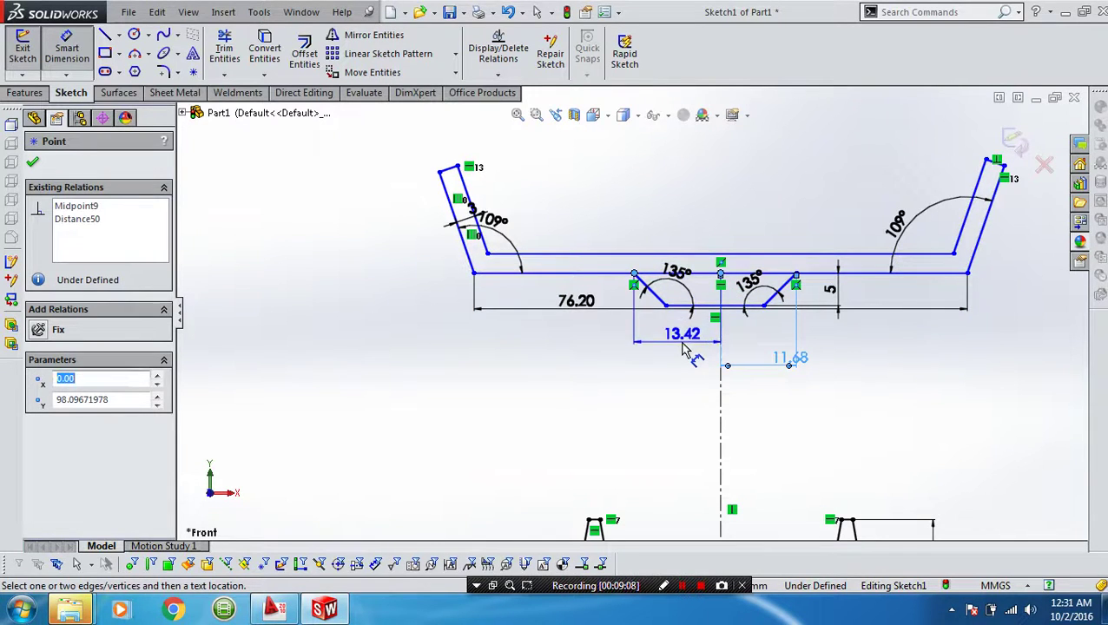
pyautogui.click(680, 340)
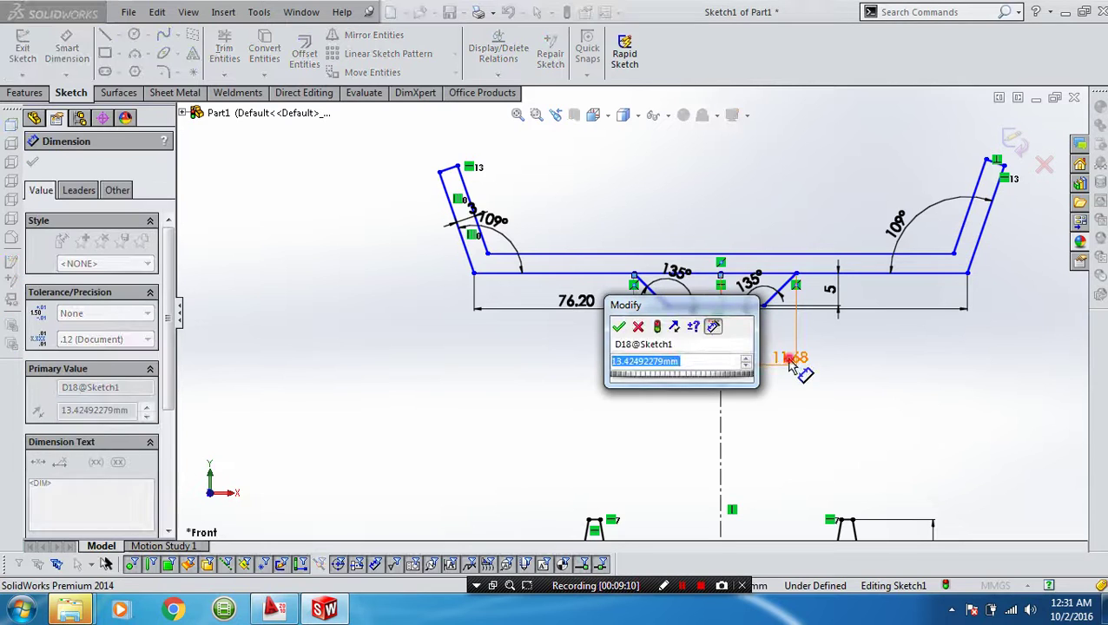
pyautogui.write('11.675')
pyautogui.click(621, 327)
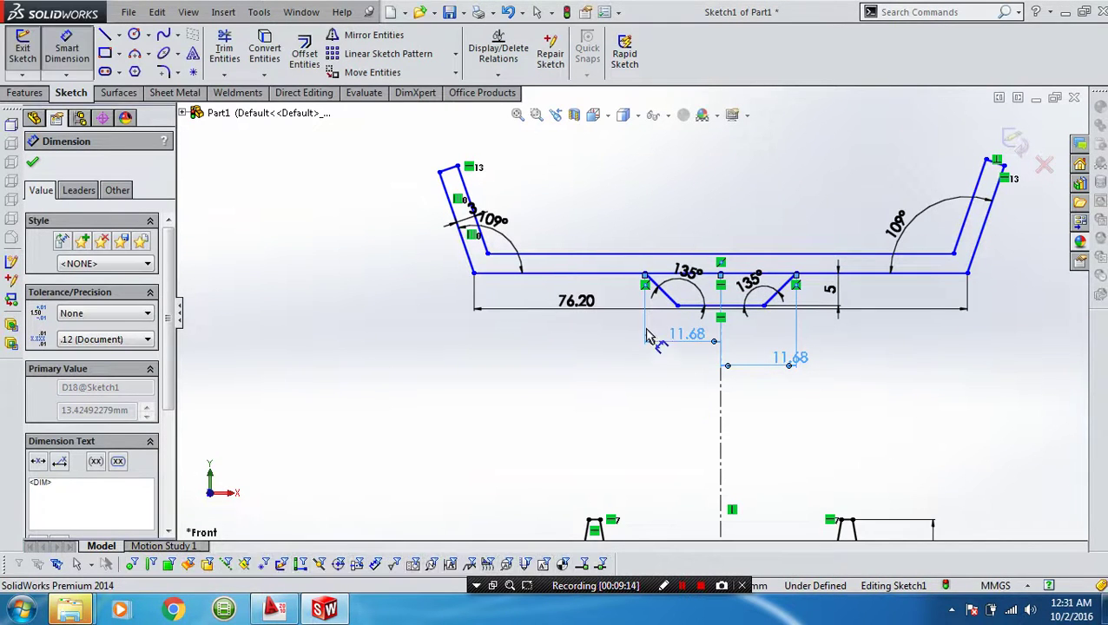
pyautogui.scroll(-2, 707, 292)
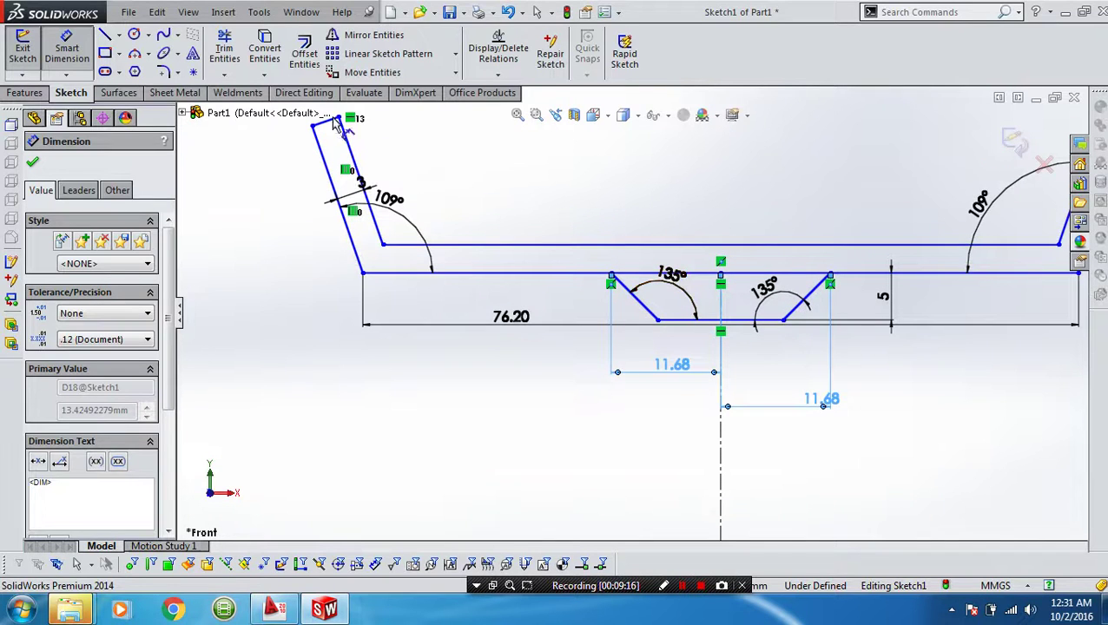
# Trim the line across the notch top and fillet both inner channel corners at 10 mm.
pyautogui.click(231, 50)
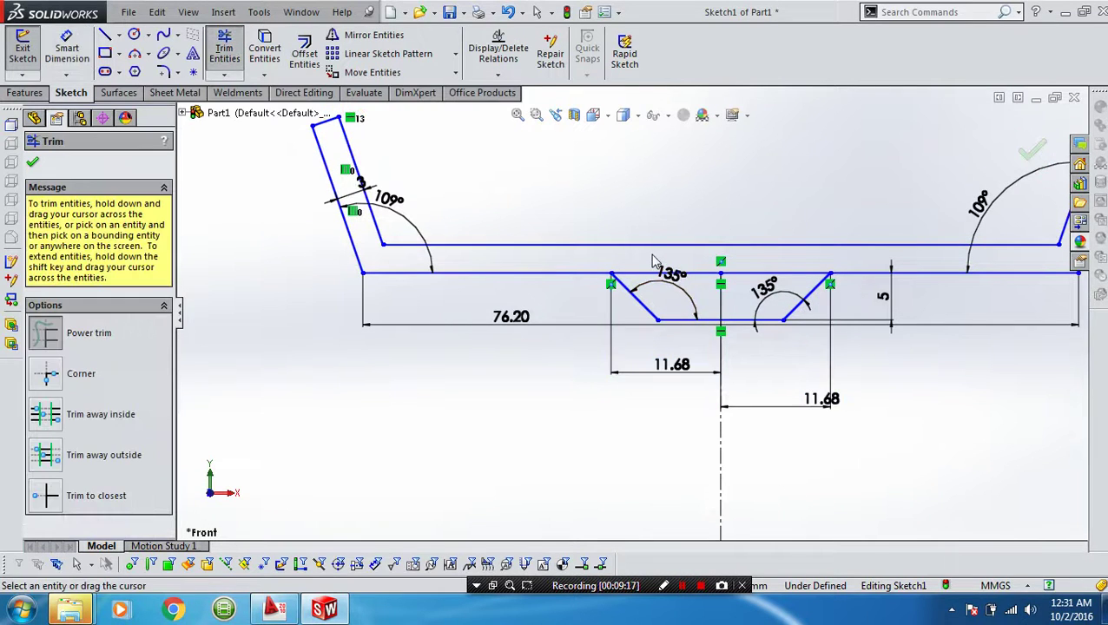
pyautogui.moveTo(660, 270); pyautogui.dragTo(662, 284)
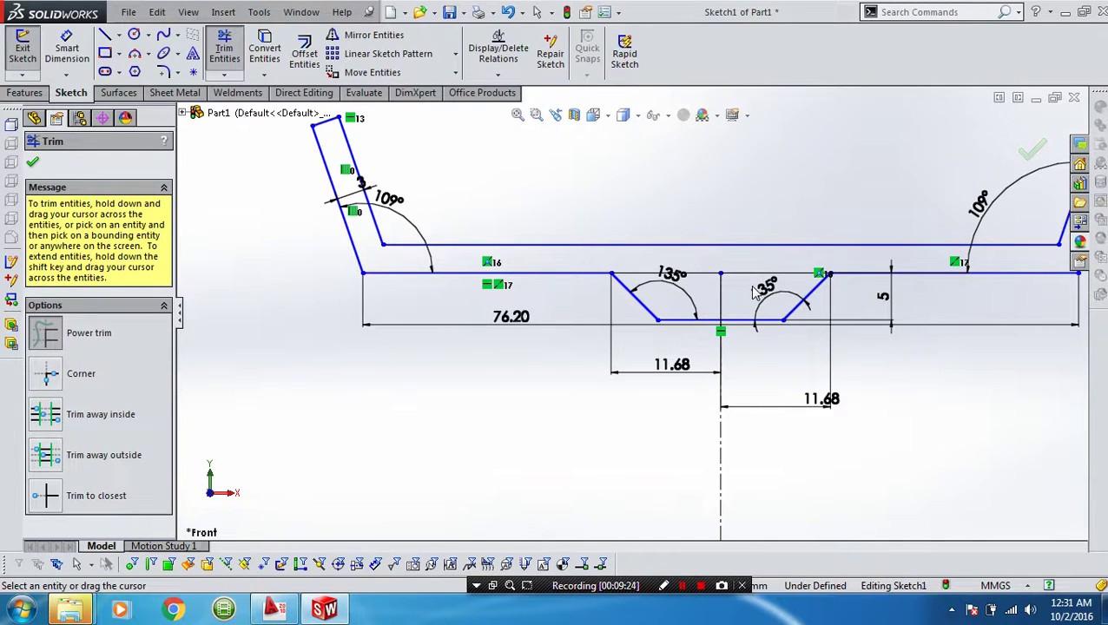
pyautogui.click(164, 71)
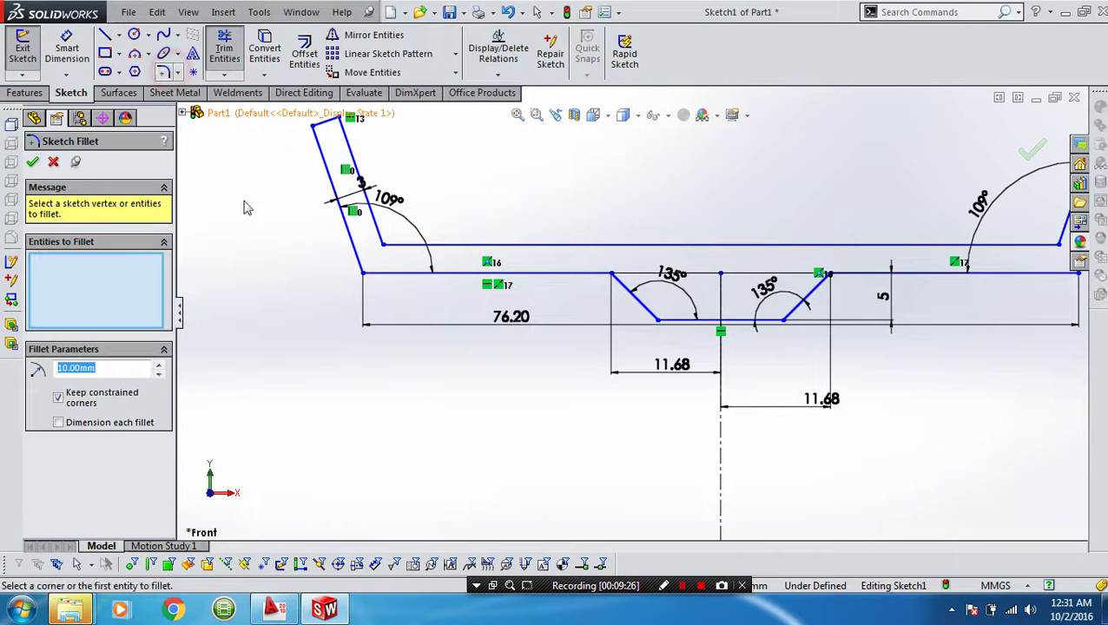
pyautogui.click(384, 248)
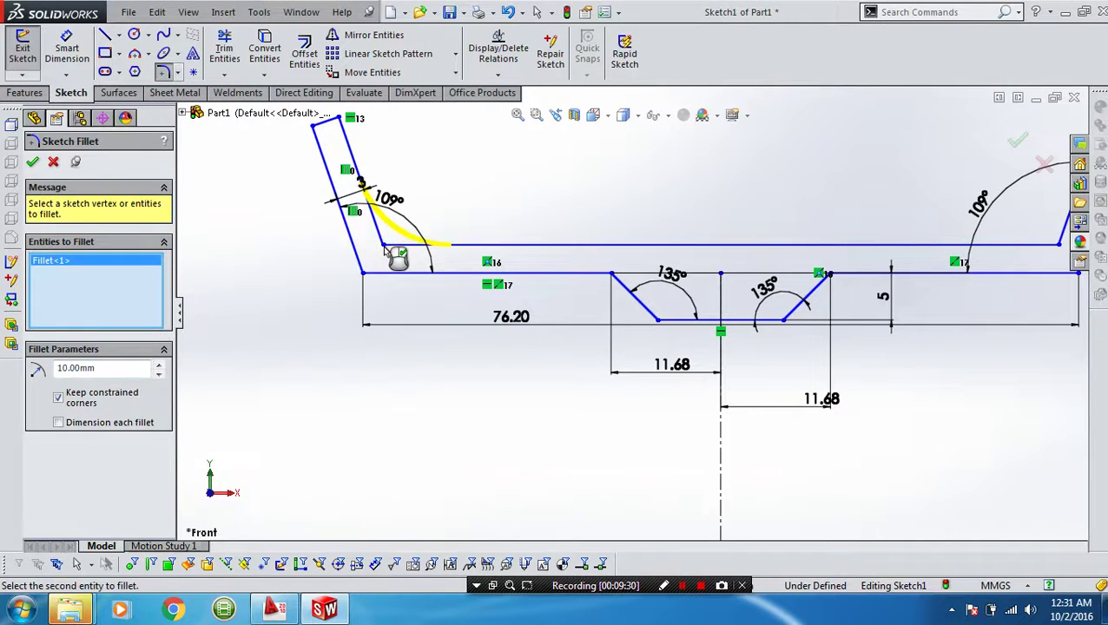
pyautogui.click(1059, 248)
pyautogui.press('Return')
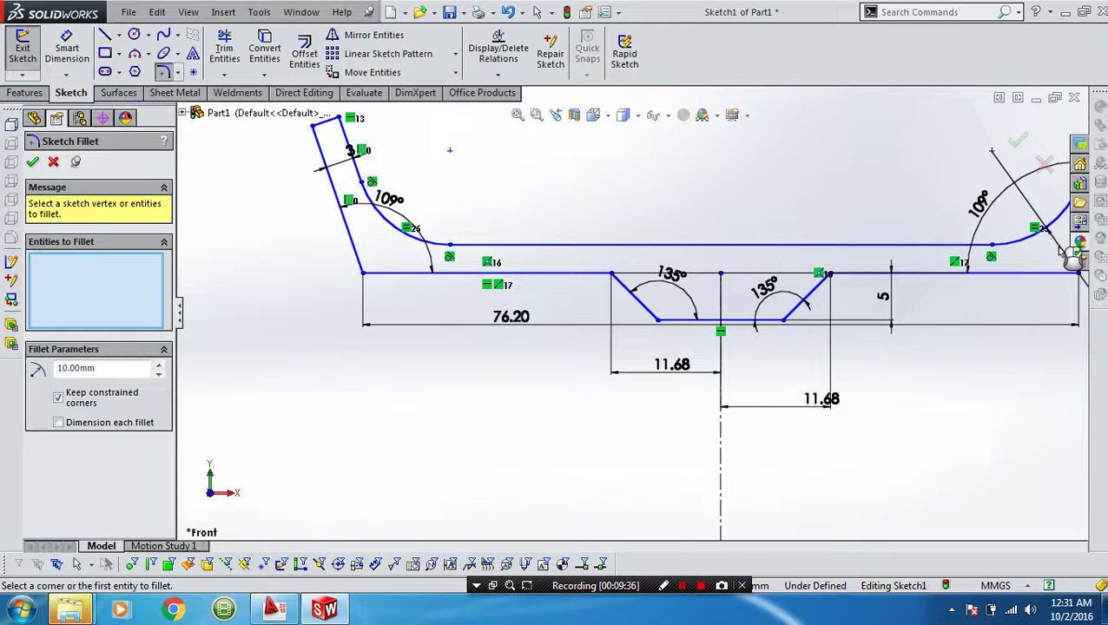
# Fillet the two outer lower corners of the channel at 10 mm.
pyautogui.click(364, 277)
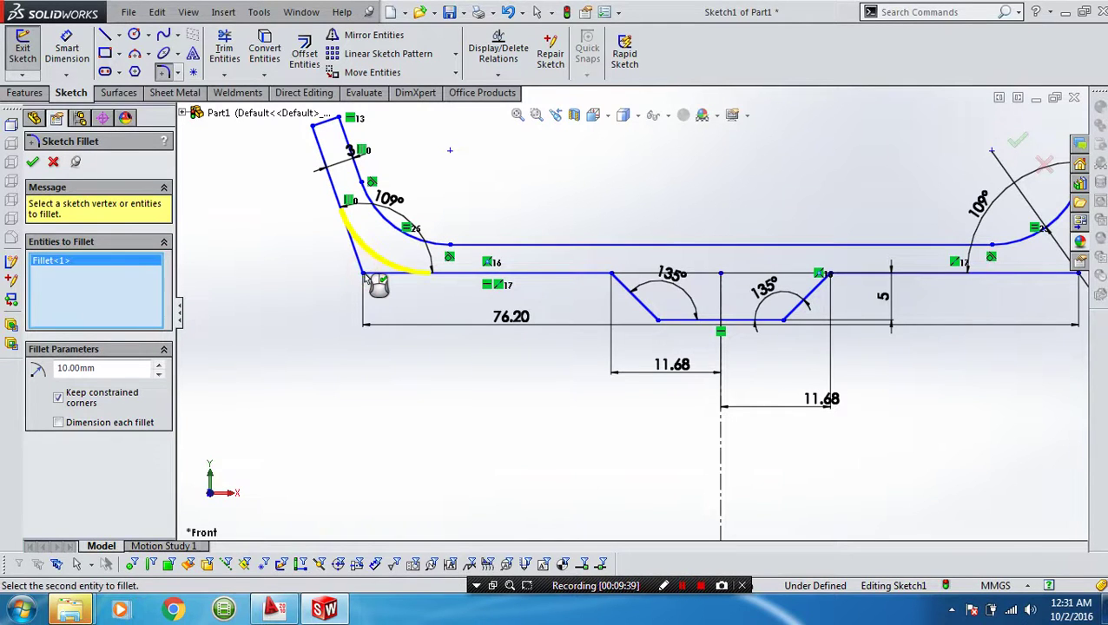
pyautogui.press('f')
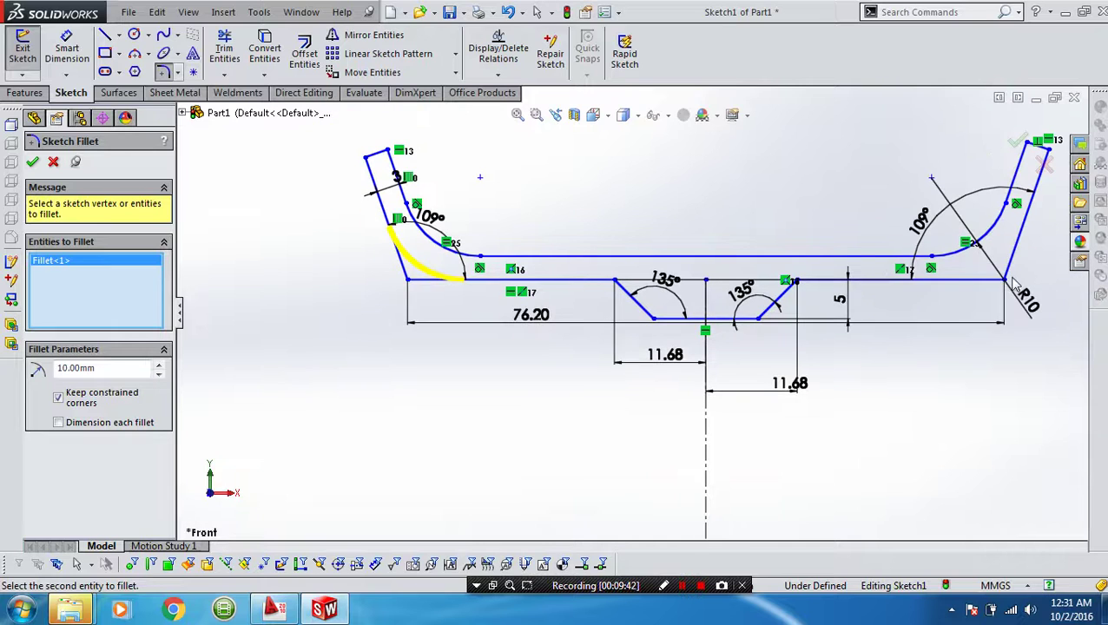
pyautogui.click(1004, 280)
pyautogui.rightClick(1007, 280)
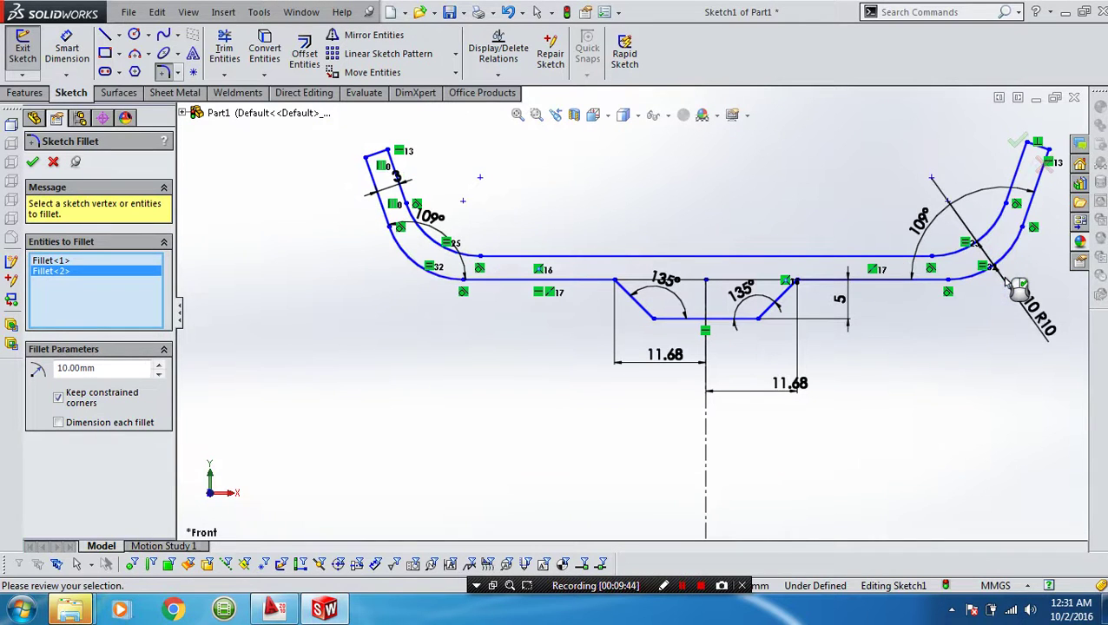
pyautogui.rightClick(999, 283)
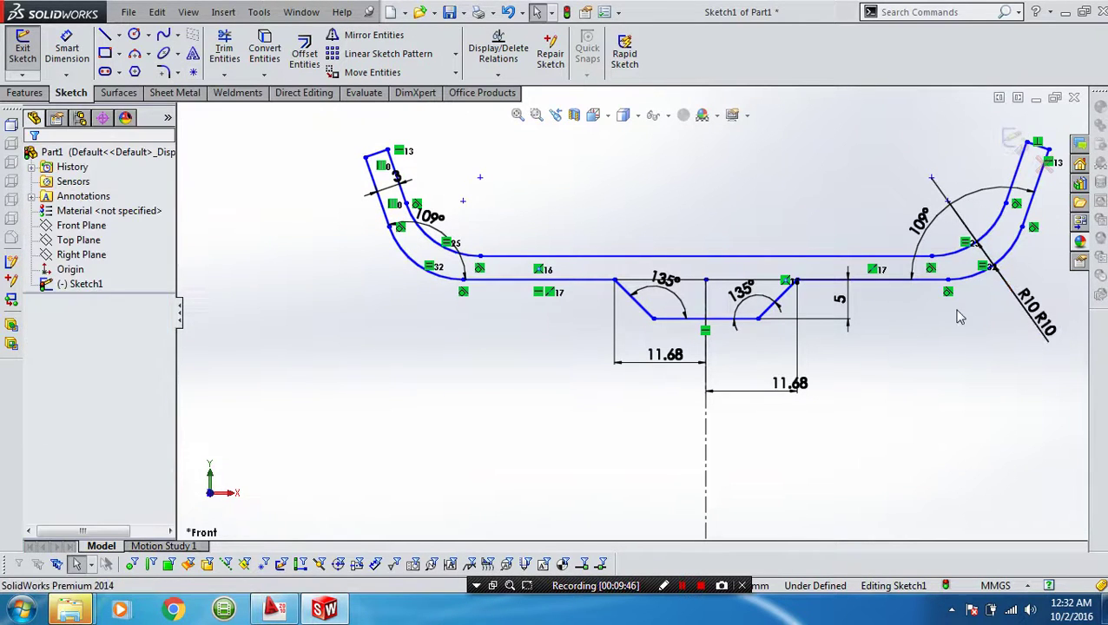
# Dimension the rim's upper right tip 16 mm above the channel's upper line.
pyautogui.scroll(2, 951, 323)
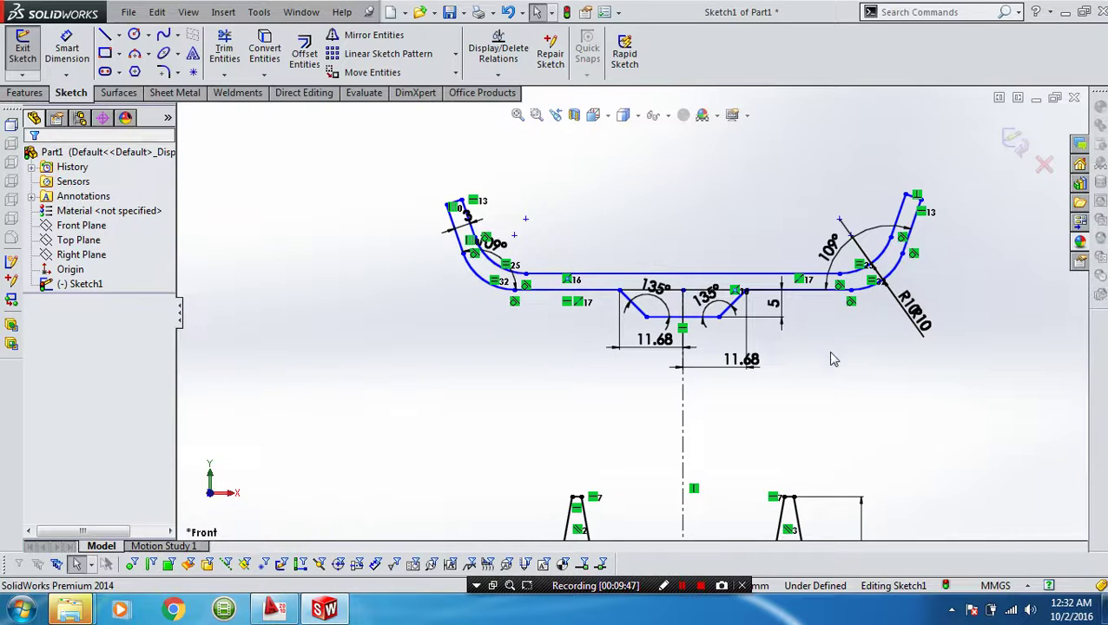
pyautogui.moveTo(838, 378); pyautogui.dragTo(846, 286, button='right')
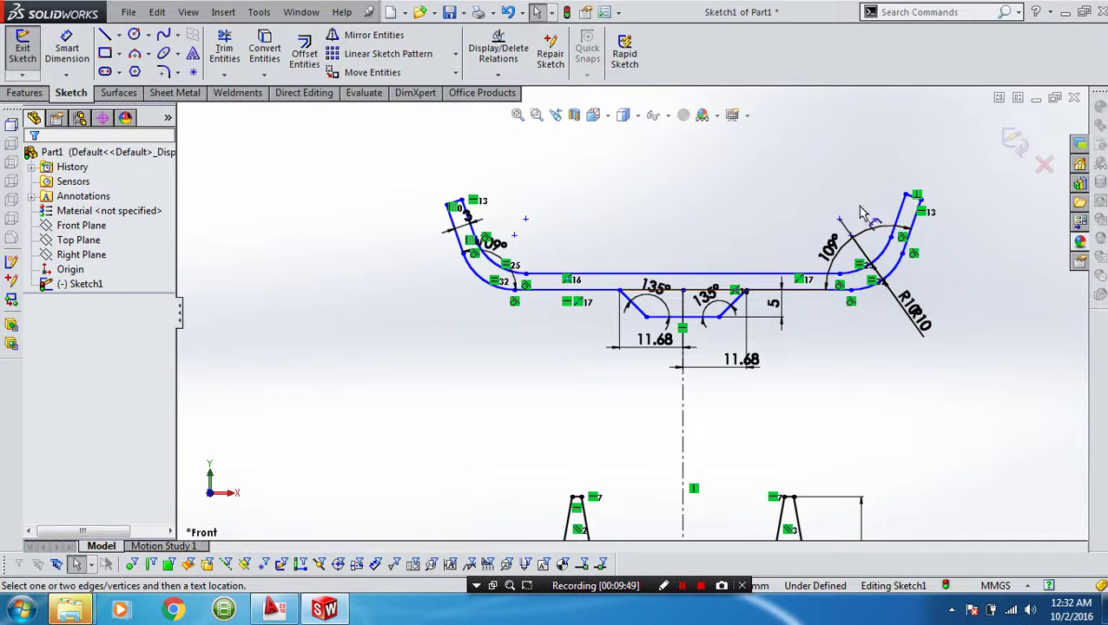
pyautogui.click(905, 198)
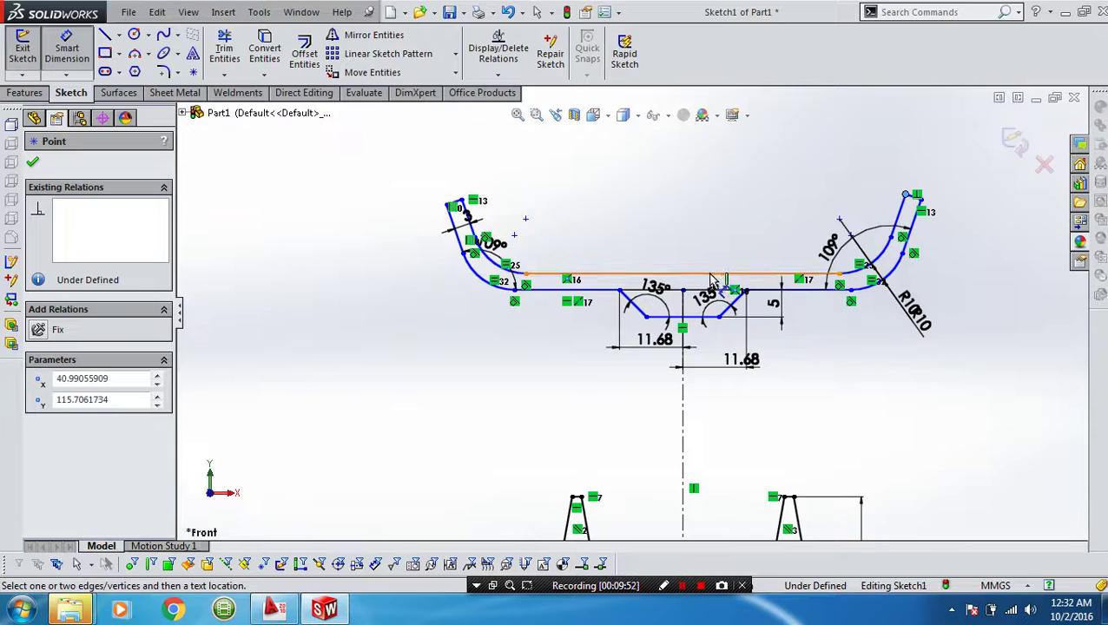
pyautogui.click(712, 274)
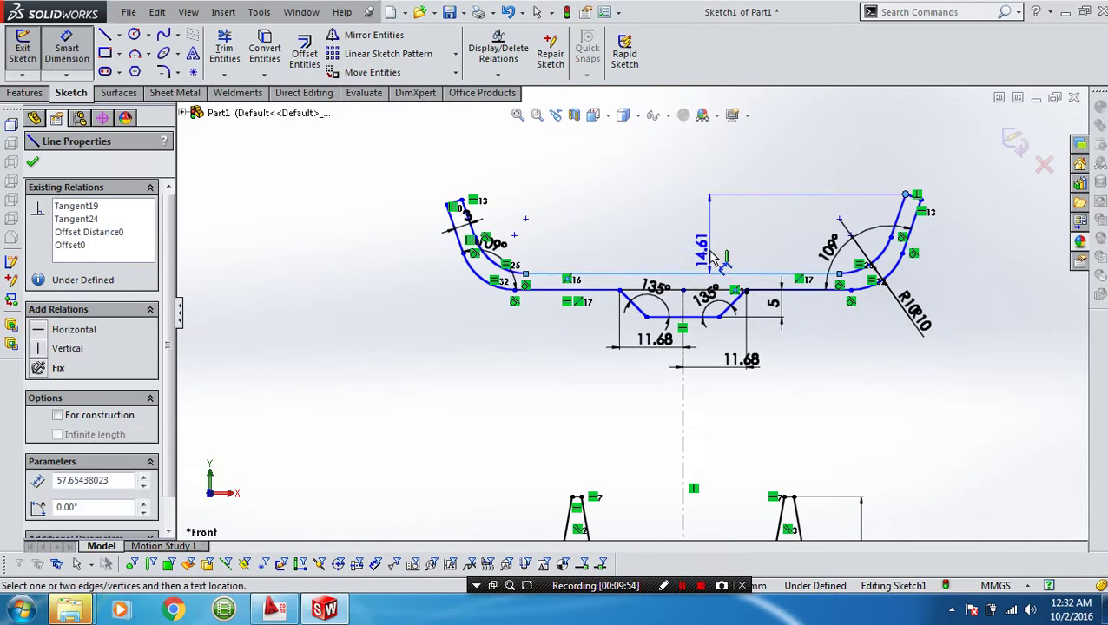
pyautogui.click(711, 256)
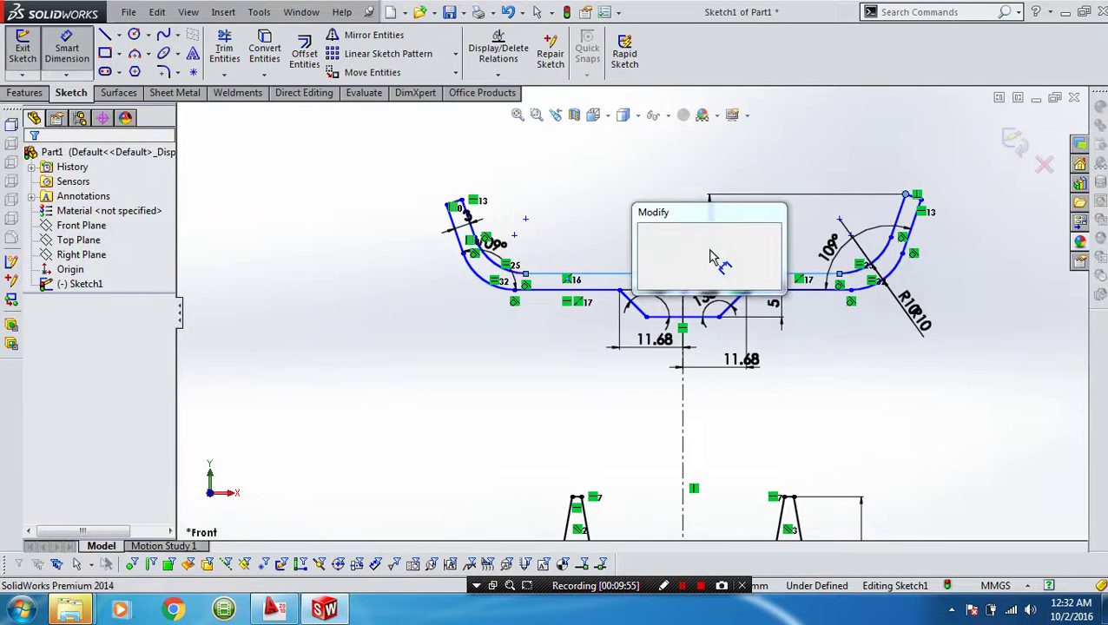
pyautogui.write('16')
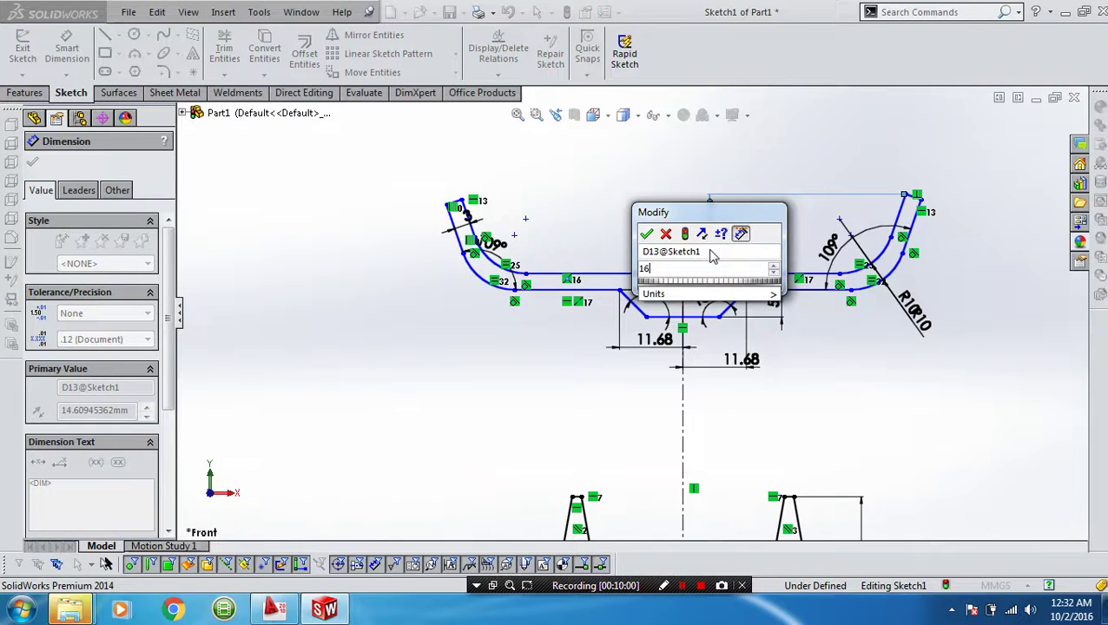
pyautogui.press('Return')
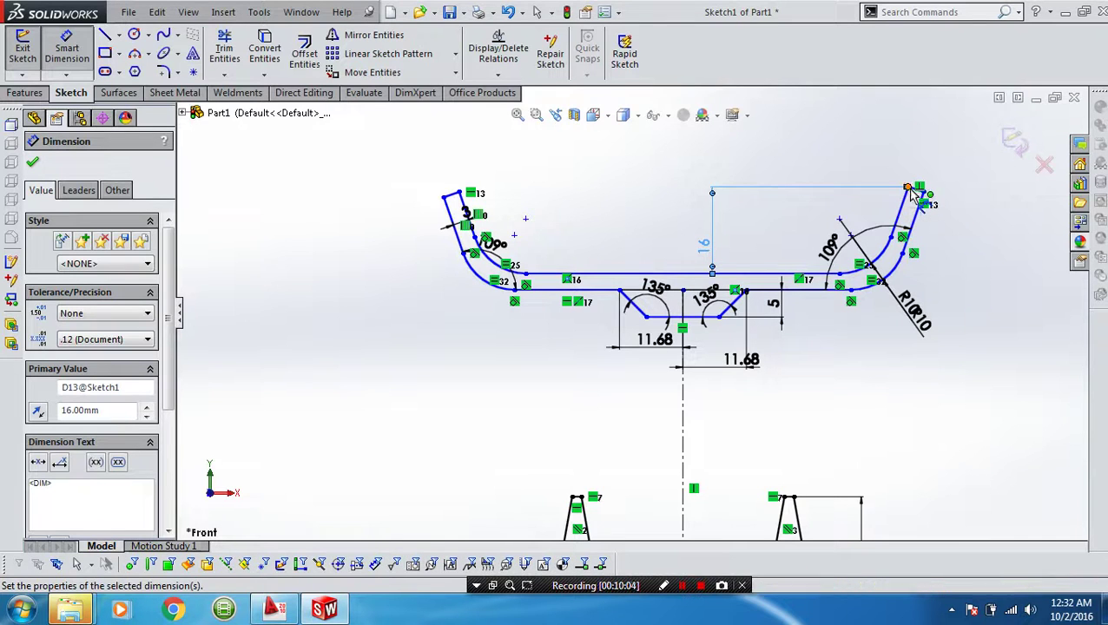
pyautogui.click(919, 306)
# Dimension the rim's top tip 294 mm above the horizontal centerline.
pyautogui.scroll(2, 902, 348)
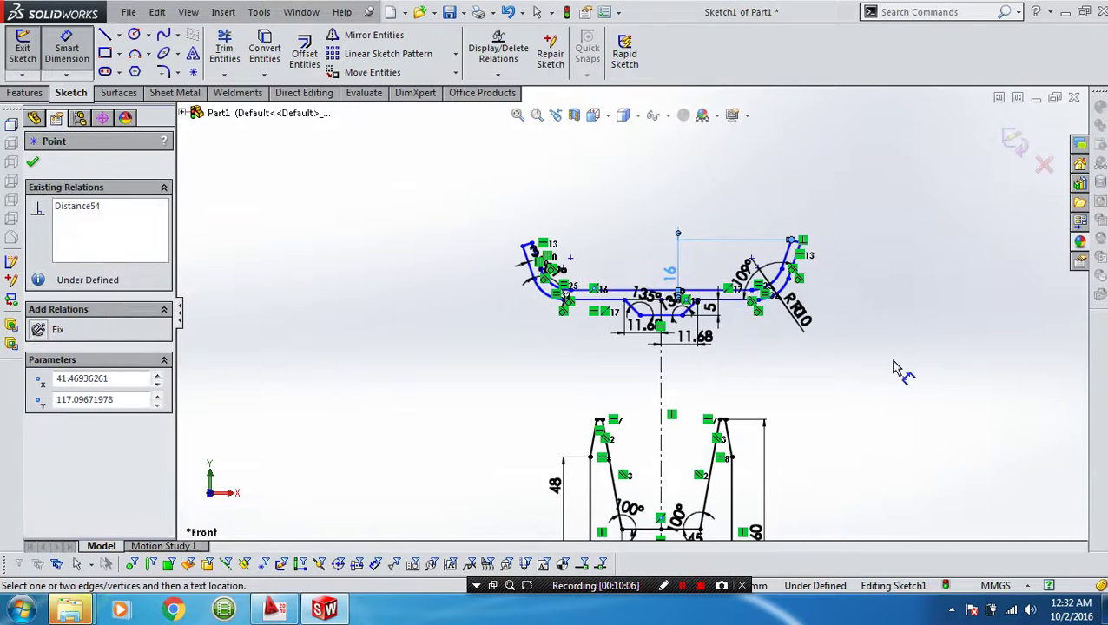
pyautogui.scroll(2, 859, 416)
pyautogui.scroll(2, 803, 469)
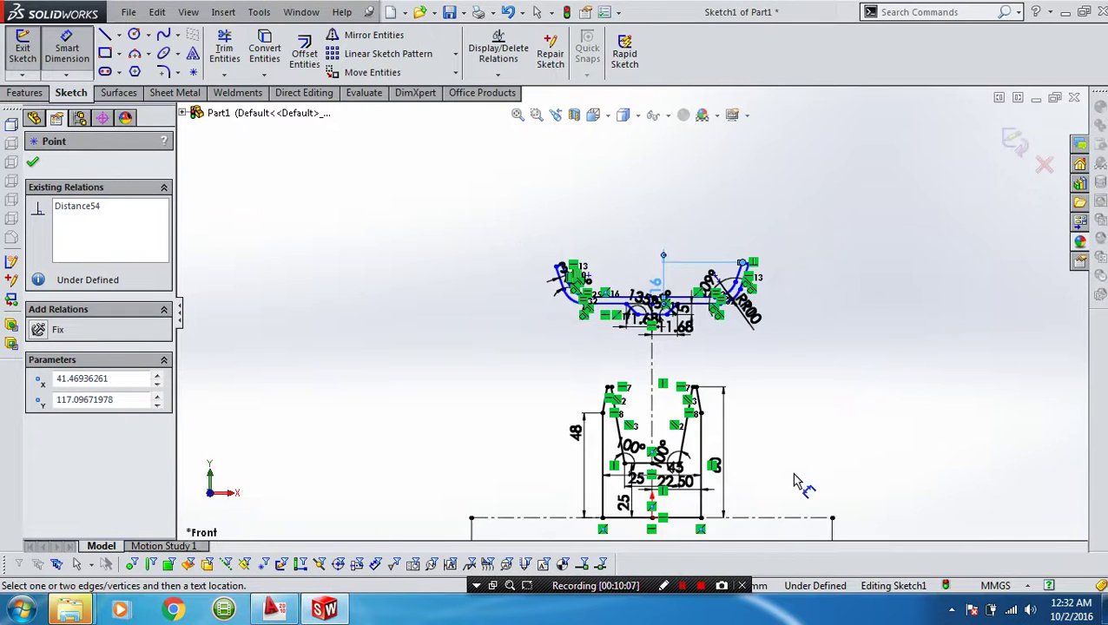
pyautogui.click(790, 518)
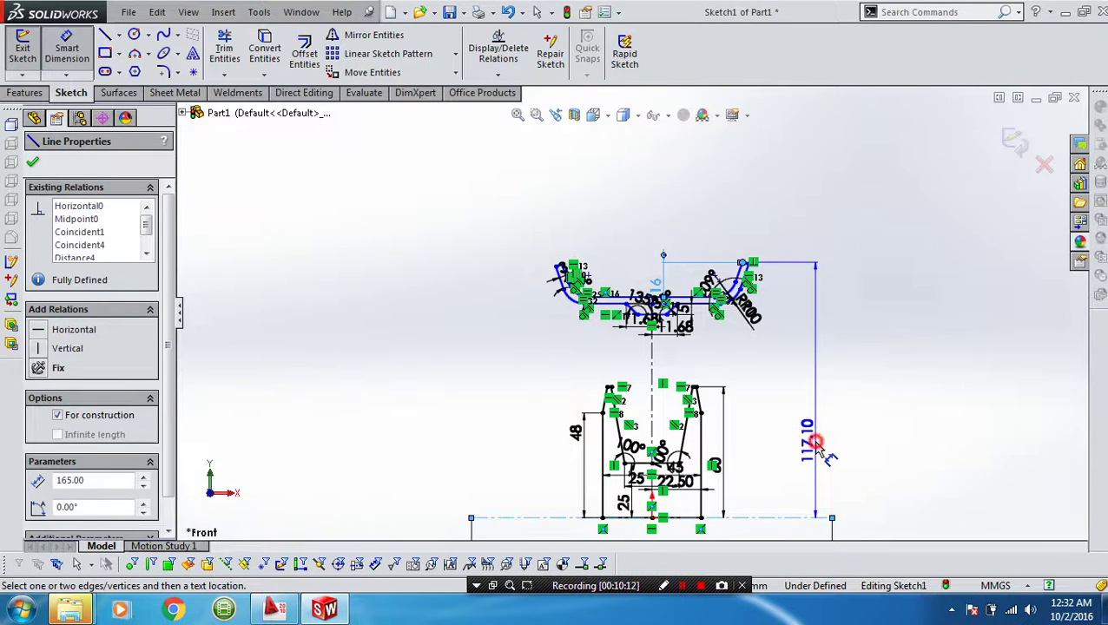
pyautogui.click(814, 444)
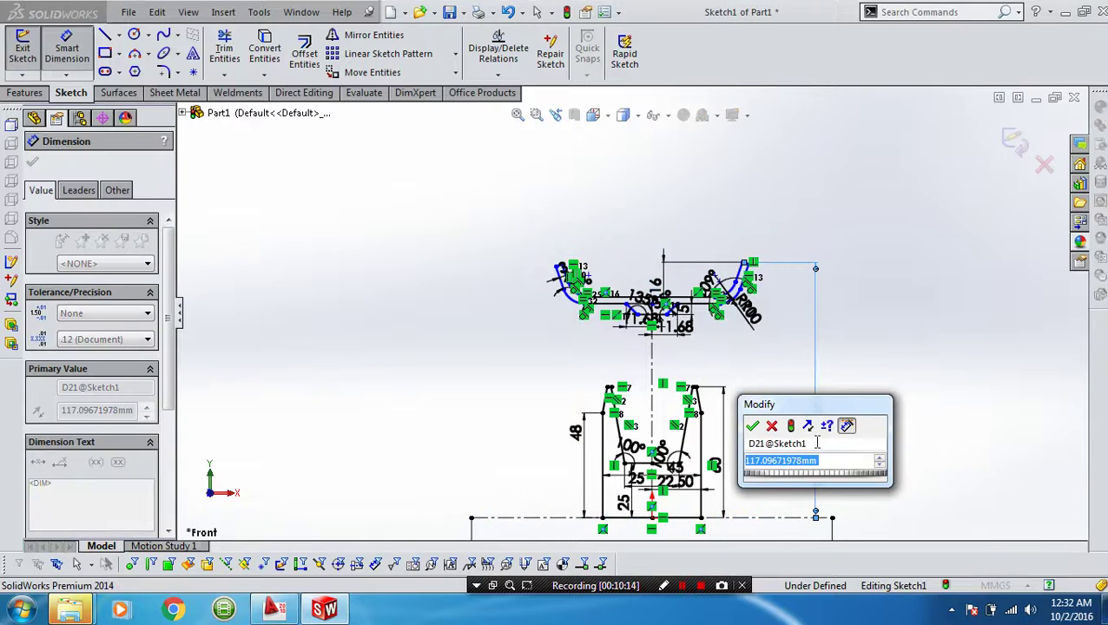
pyautogui.write('294')
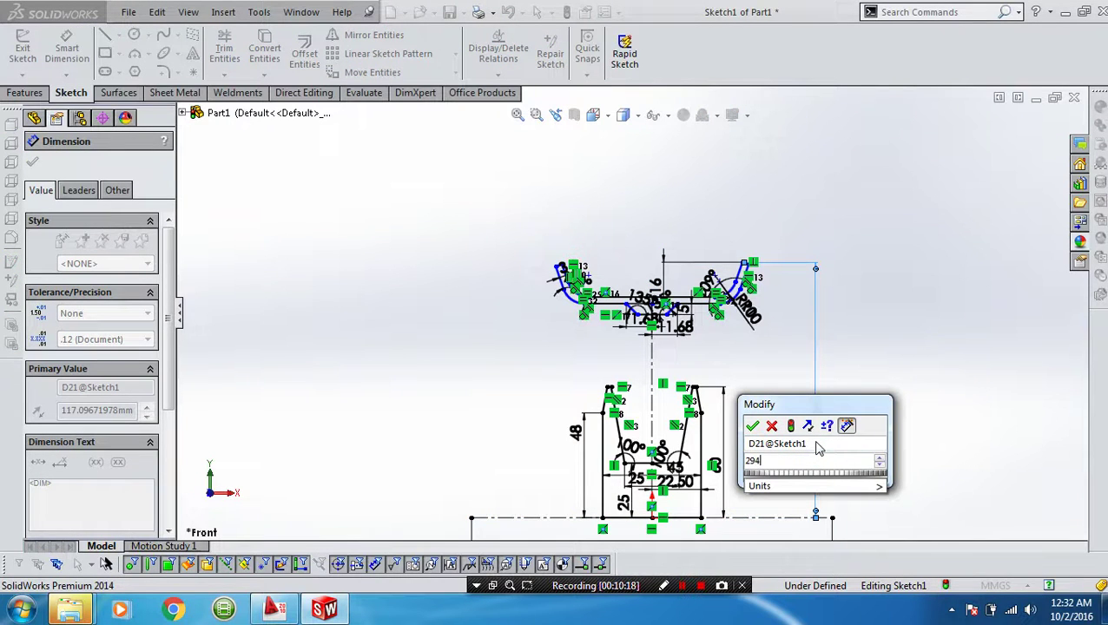
pyautogui.press('Return')
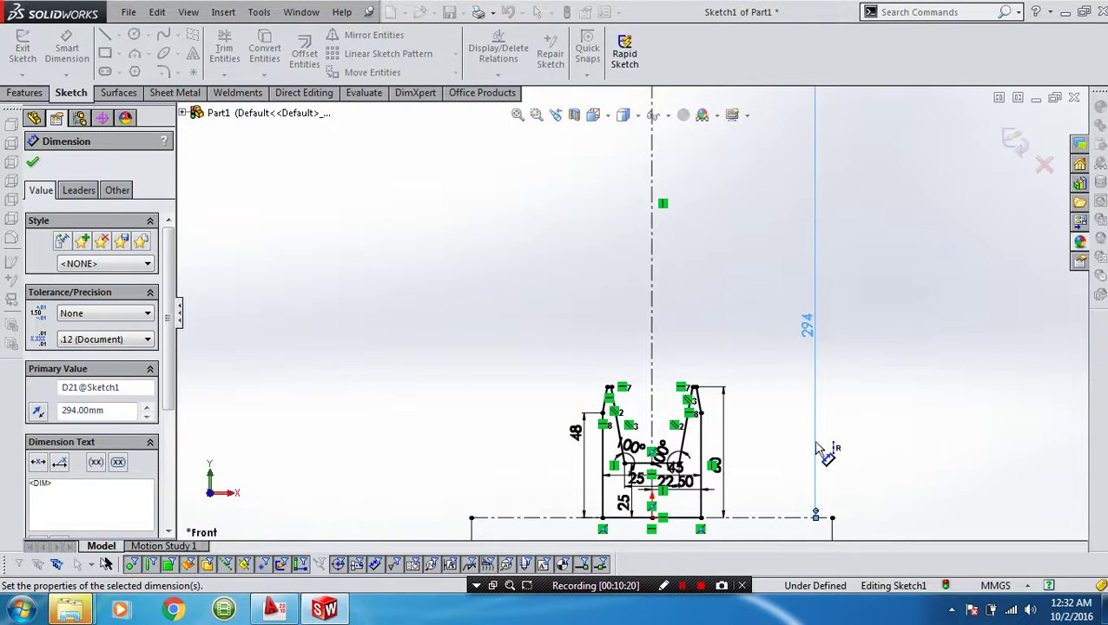
# Zoom to fit the whole sketch and stop dimensioning.
pyautogui.scroll(2, 791, 348)
pyautogui.scroll(1, 786, 347)
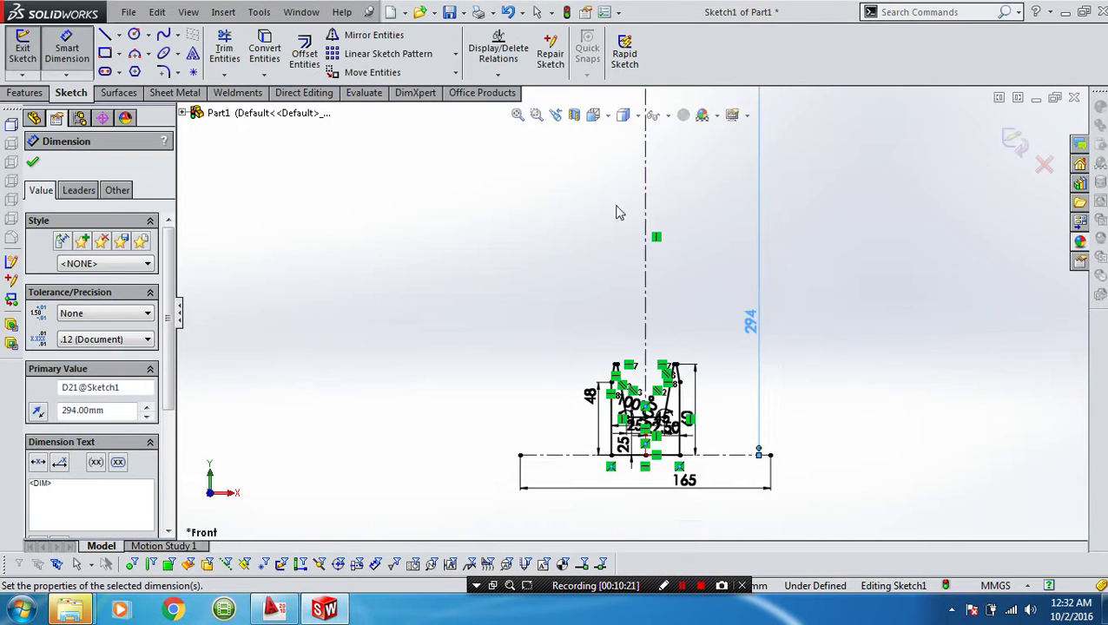
pyautogui.click(518, 115)
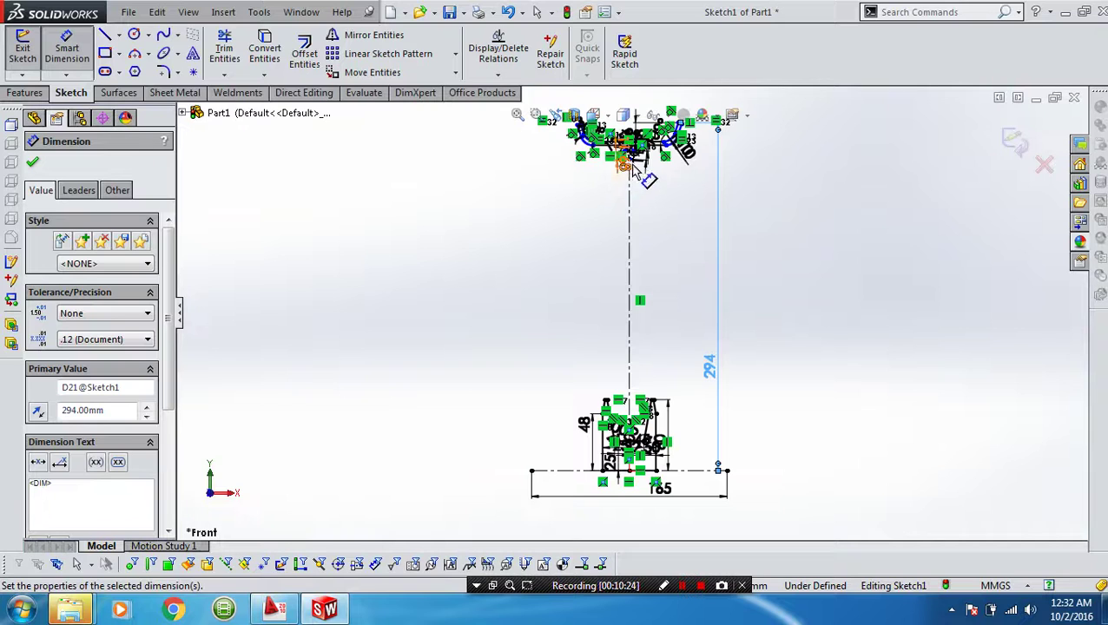
pyautogui.scroll(-1, 647, 200)
pyautogui.scroll(-3, 657, 243)
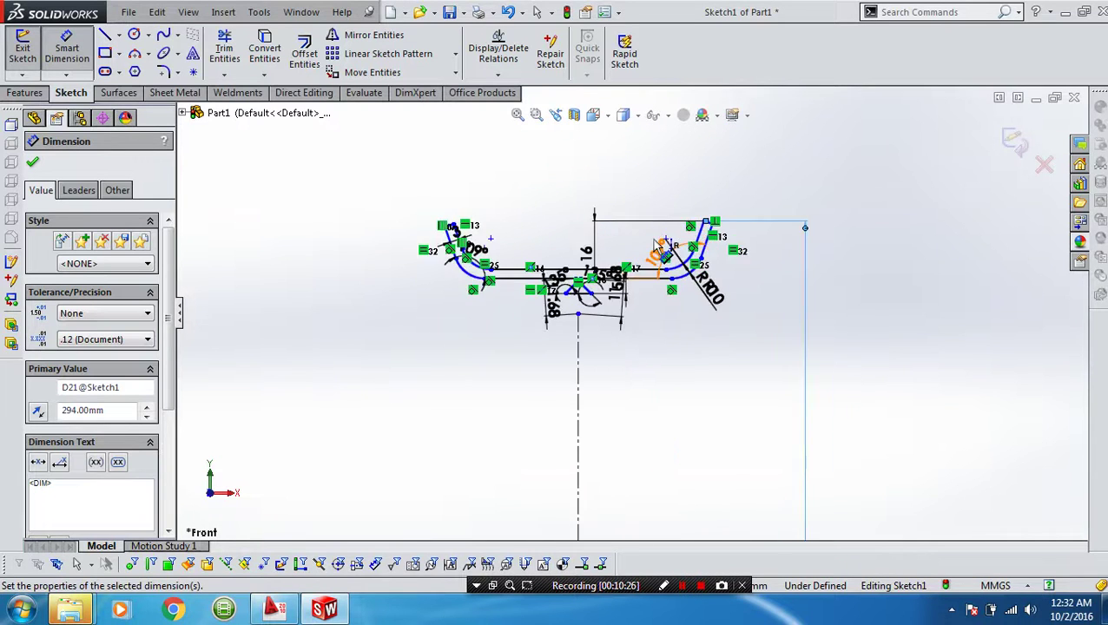
pyautogui.scroll(-1, 657, 244)
pyautogui.scroll(-2, 658, 247)
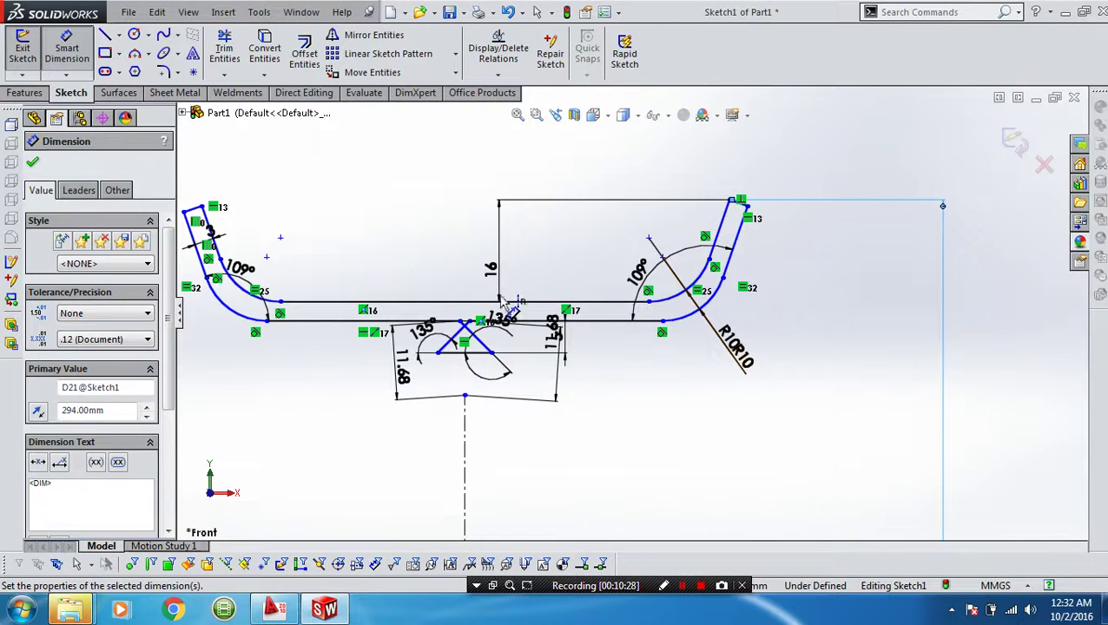
pyautogui.scroll(-2, 483, 330)
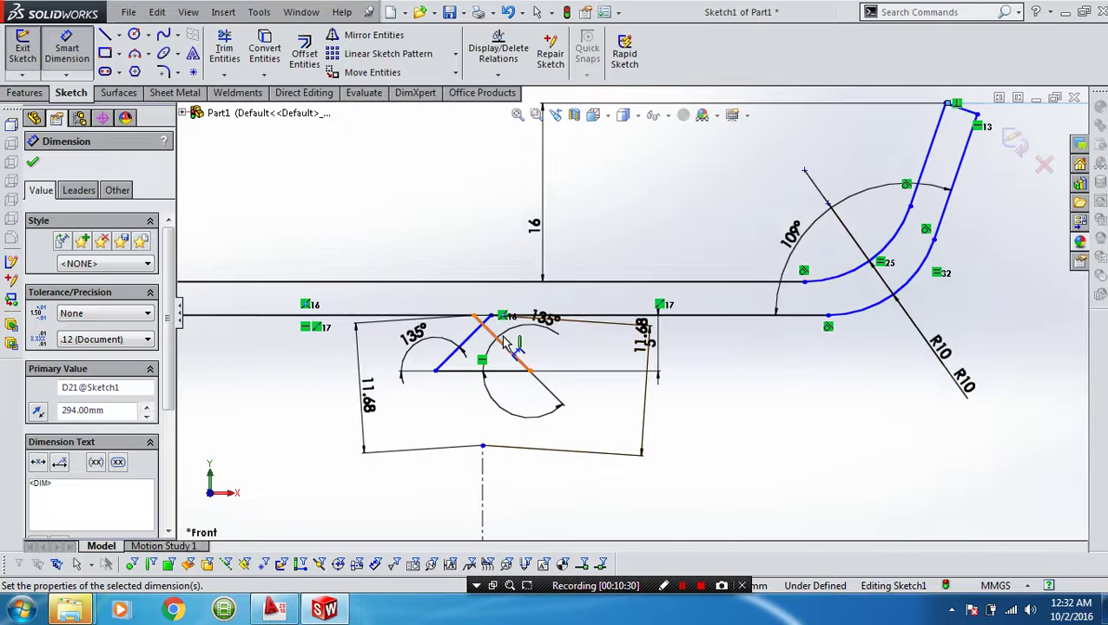
pyautogui.scroll(-1, 504, 340)
pyautogui.scroll(-1, 506, 342)
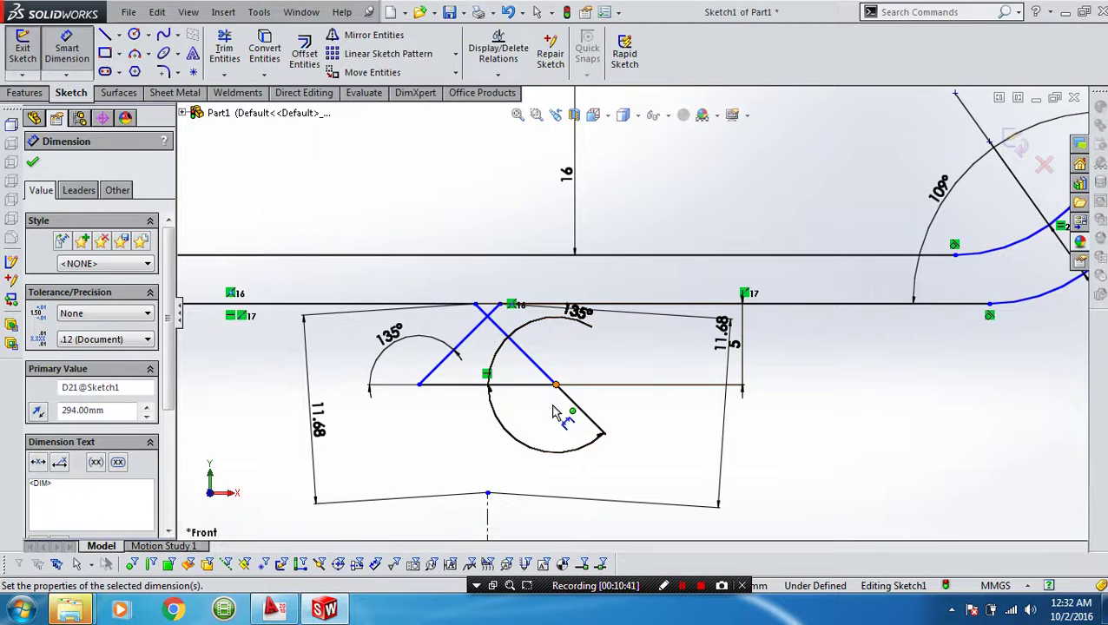
pyautogui.press('Escape')
pyautogui.press('Escape')
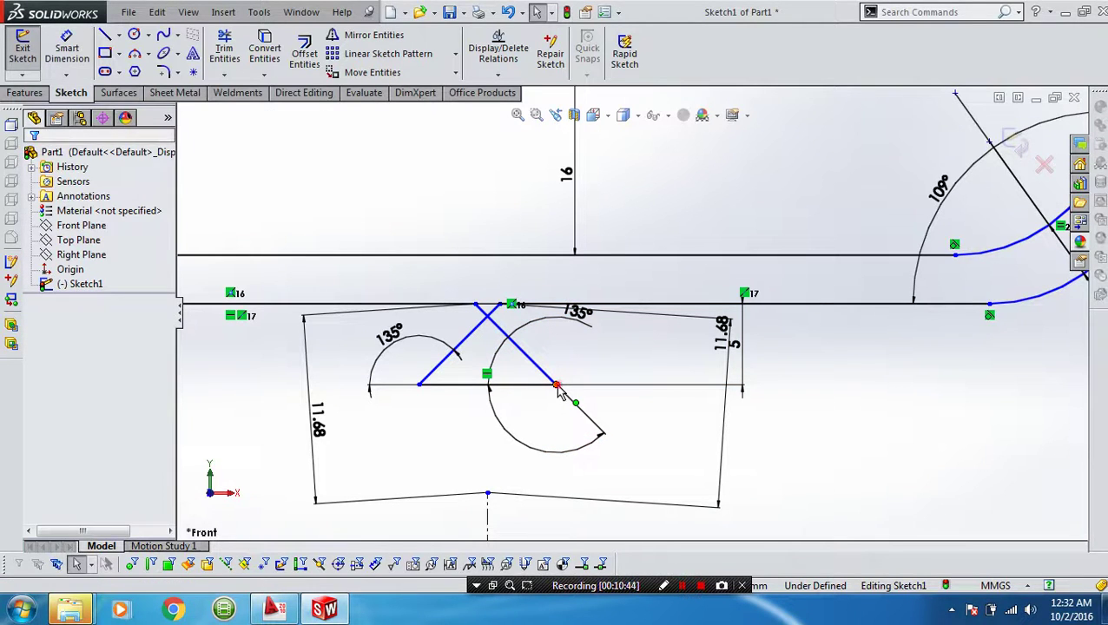
# Slide the groove's crossing endpoint left, then align the centreline point and notch corner horizontally.
pyautogui.moveTo(555, 385); pyautogui.dragTo(375, 391)
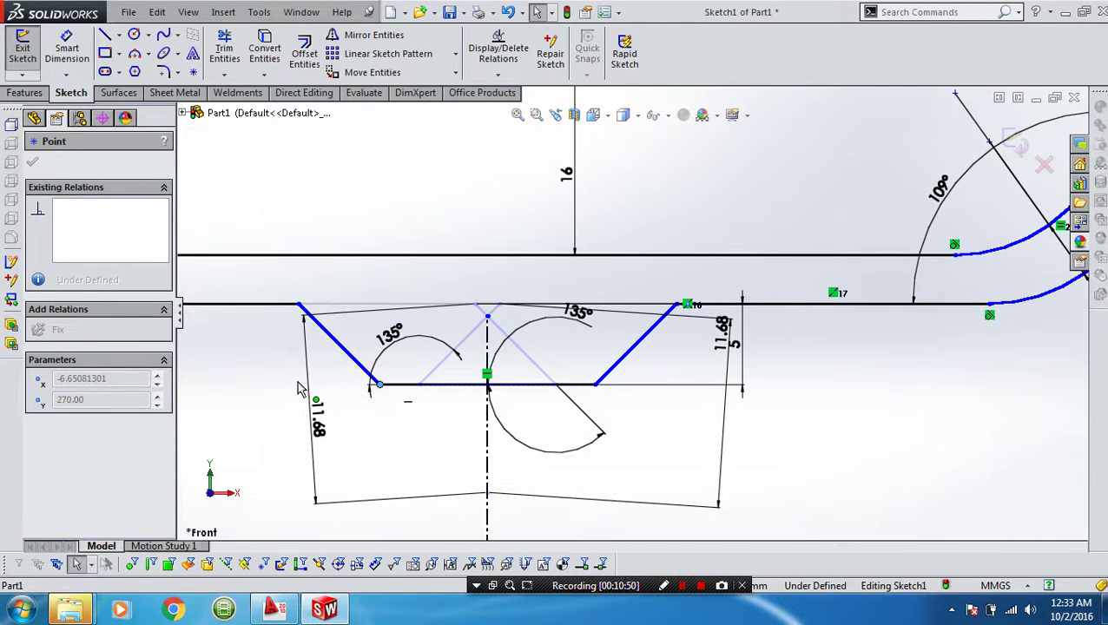
pyautogui.click(378, 387)
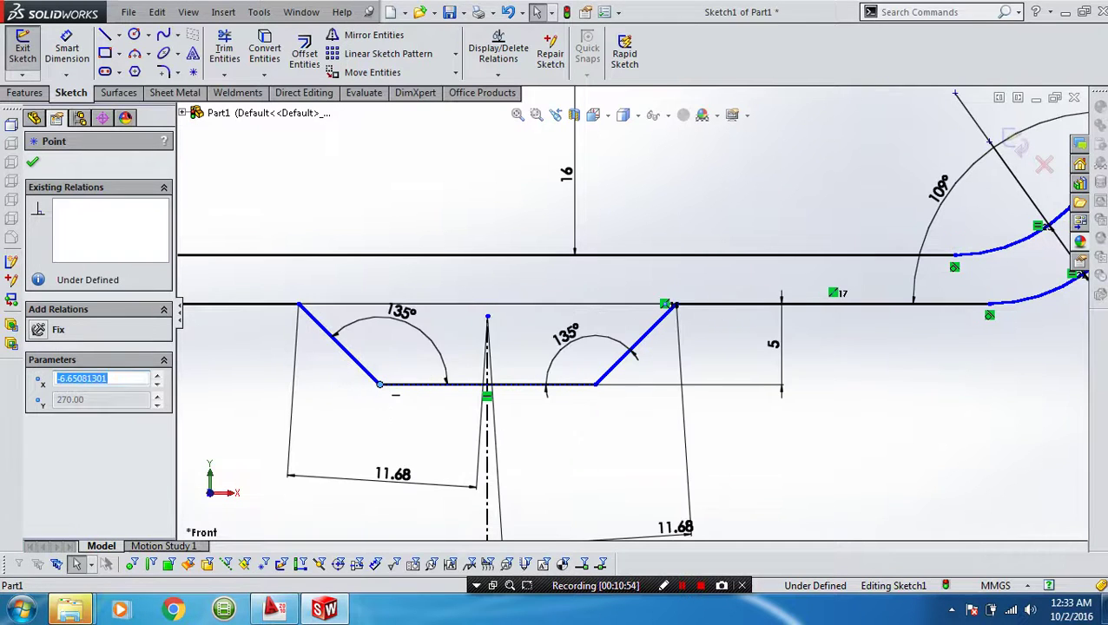
pyautogui.click(613, 415)
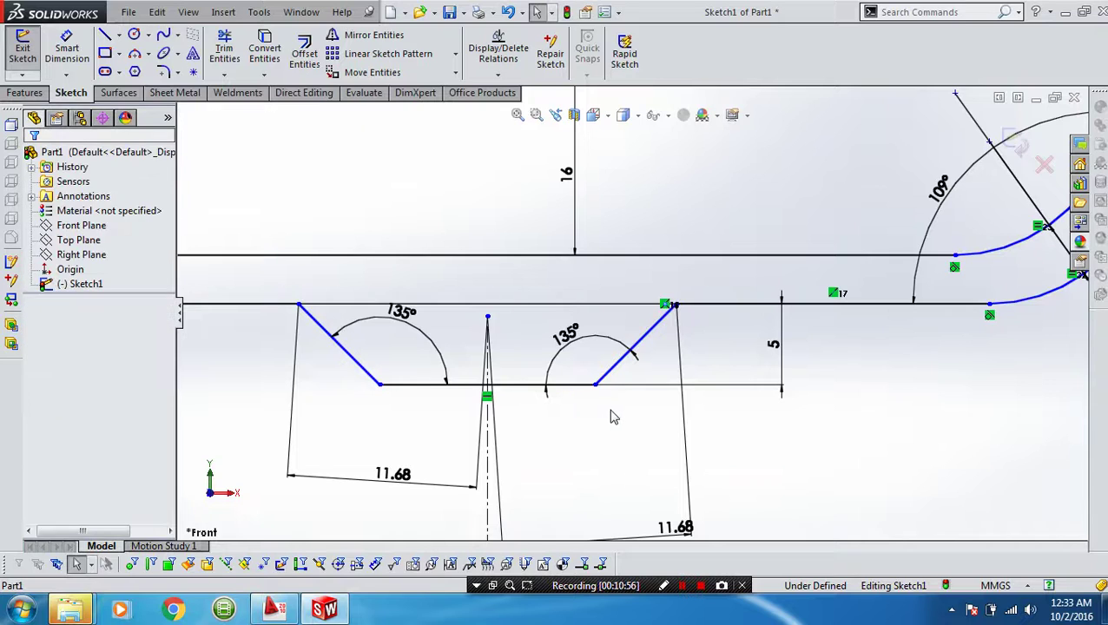
pyautogui.click(488, 318)
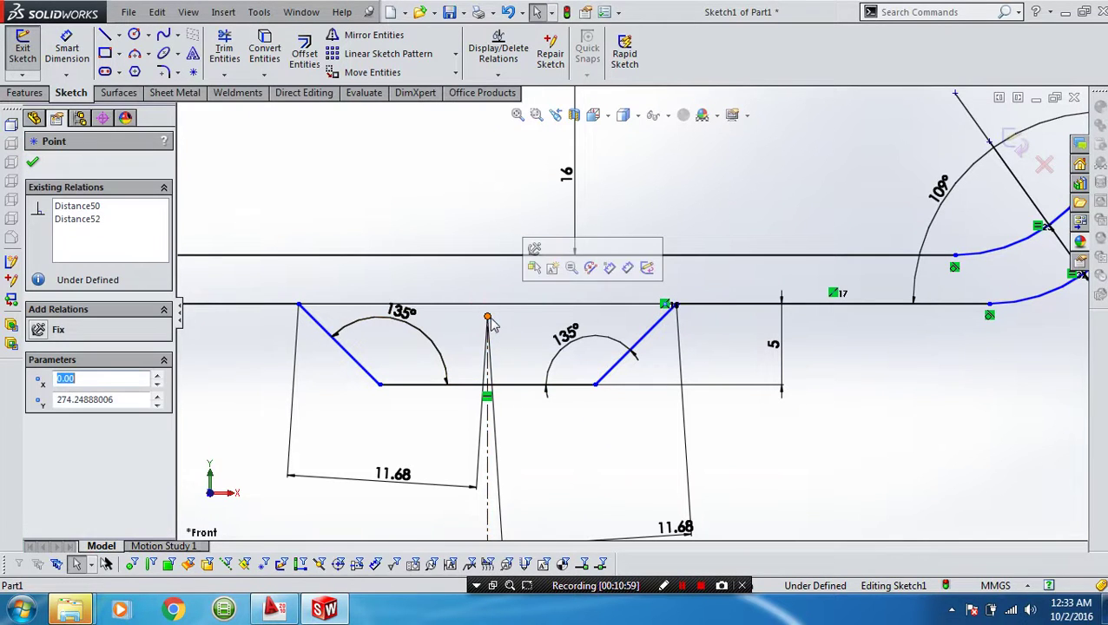
pyautogui.keyDown('ctrl'); pyautogui.click(678, 305); pyautogui.keyUp('ctrl')
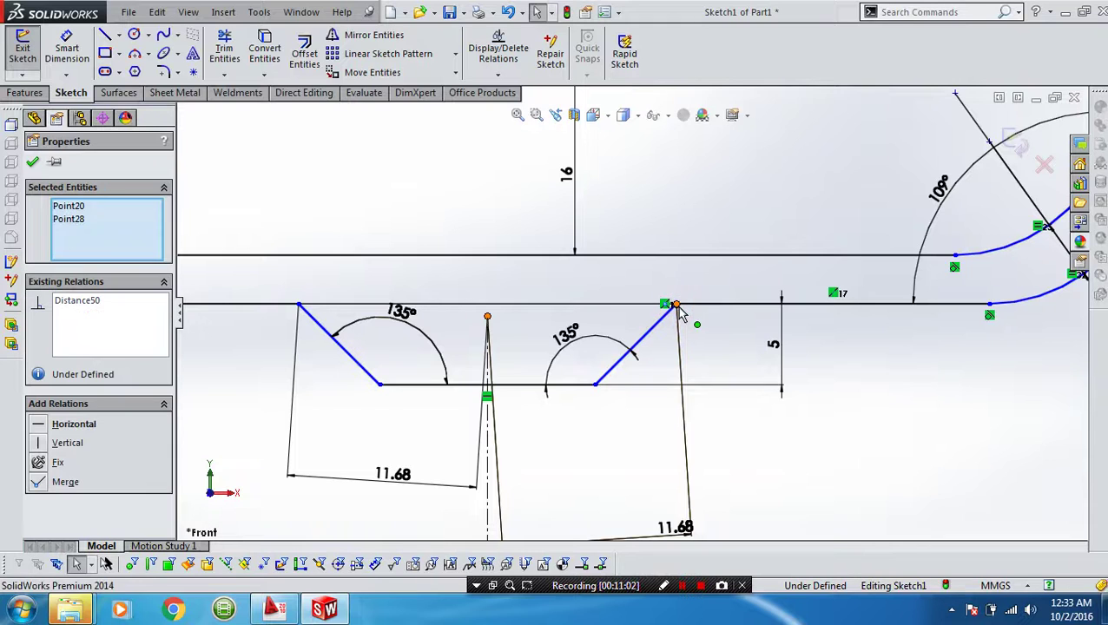
pyautogui.click(724, 237)
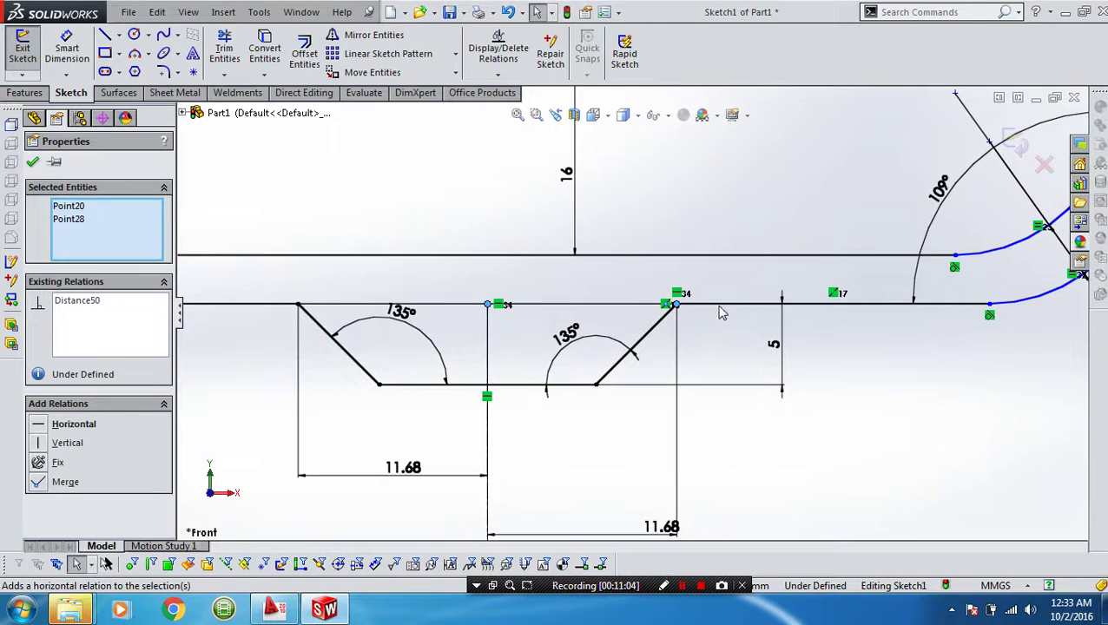
pyautogui.click(742, 446)
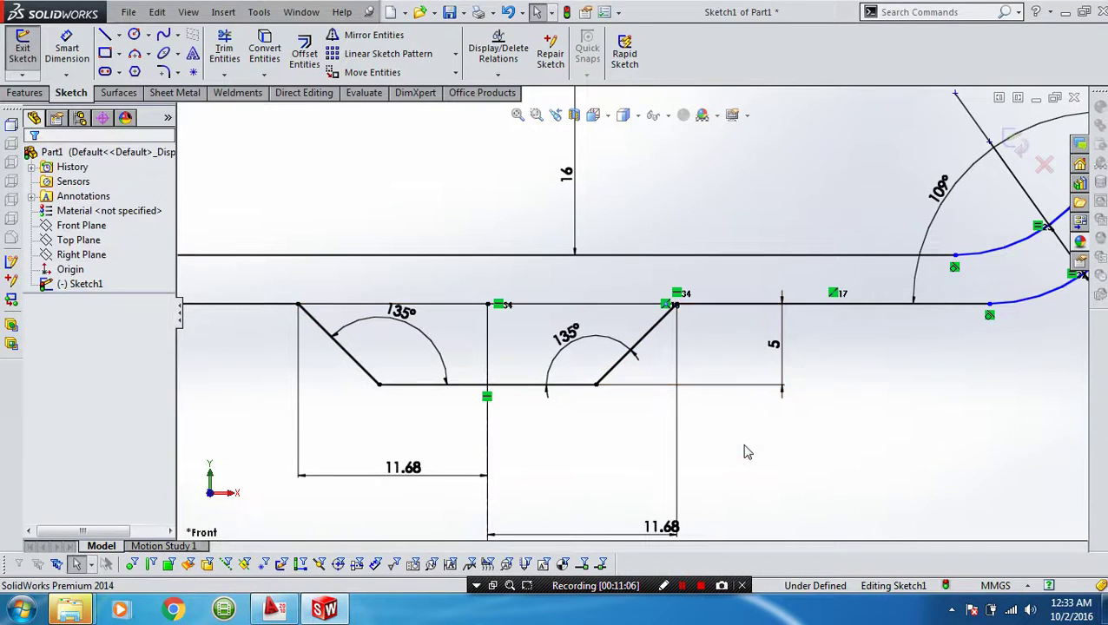
pyautogui.press('f')
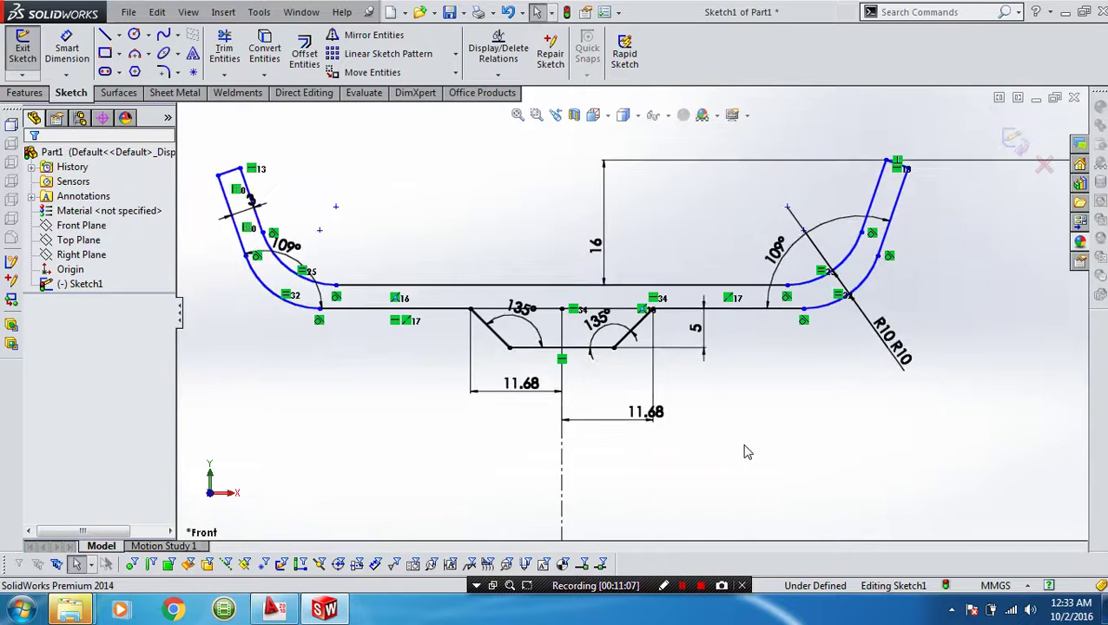
pyautogui.press('z')
pyautogui.press('z')
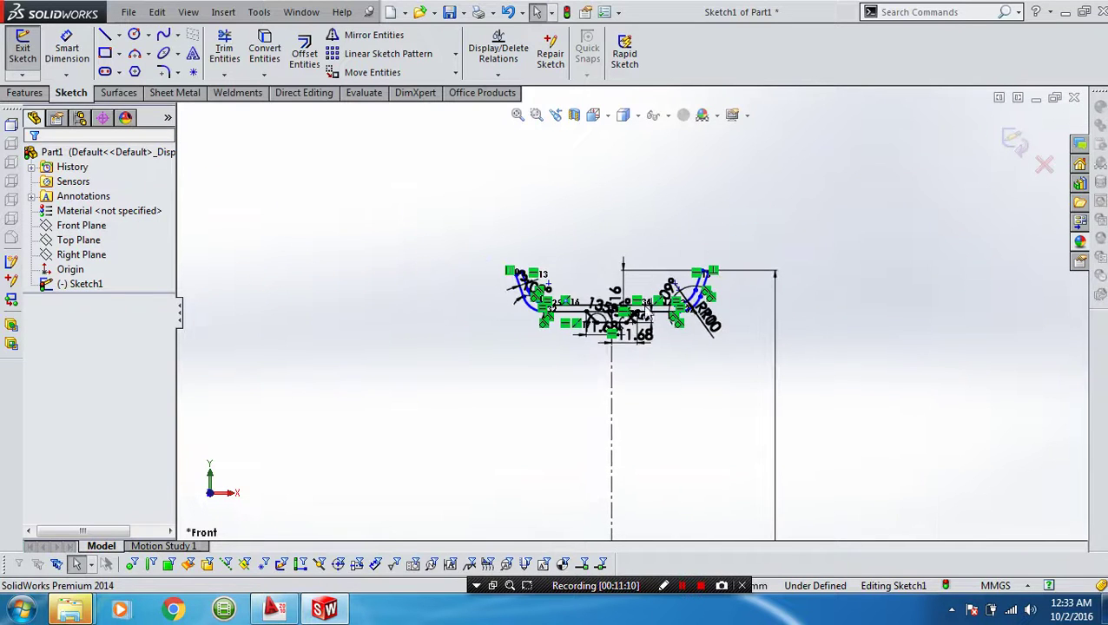
pyautogui.hotkey('shift', 'z')
pyautogui.hotkey('shift', 'z')
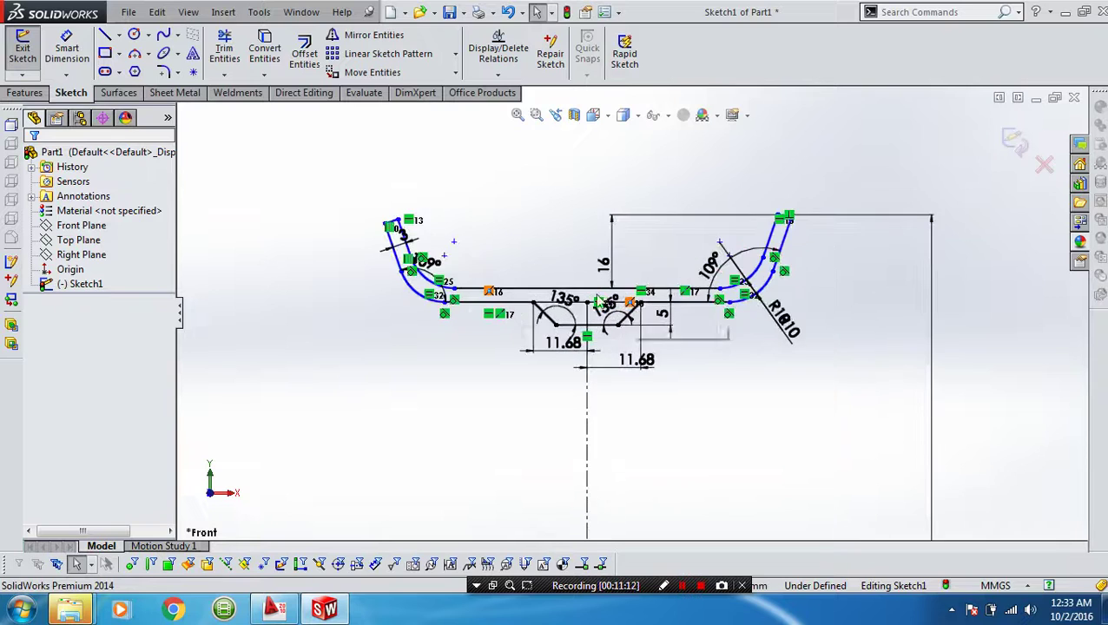
pyautogui.hotkey('shift', 'z')
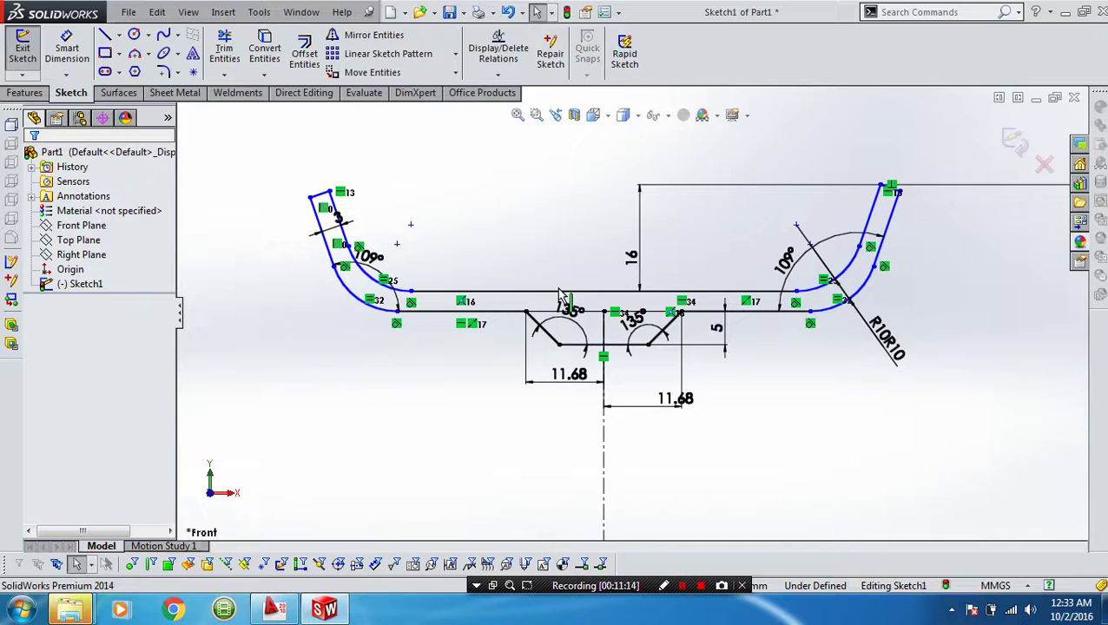
pyautogui.click(518, 116)
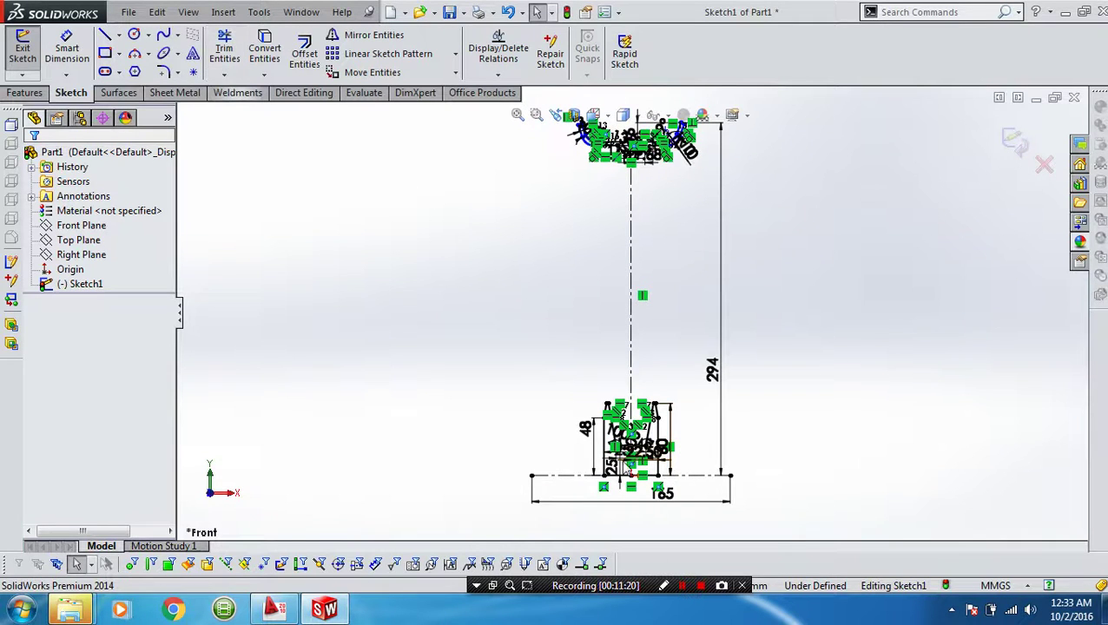
pyautogui.scroll(-2, 671, 472)
pyautogui.scroll(-1, 671, 471)
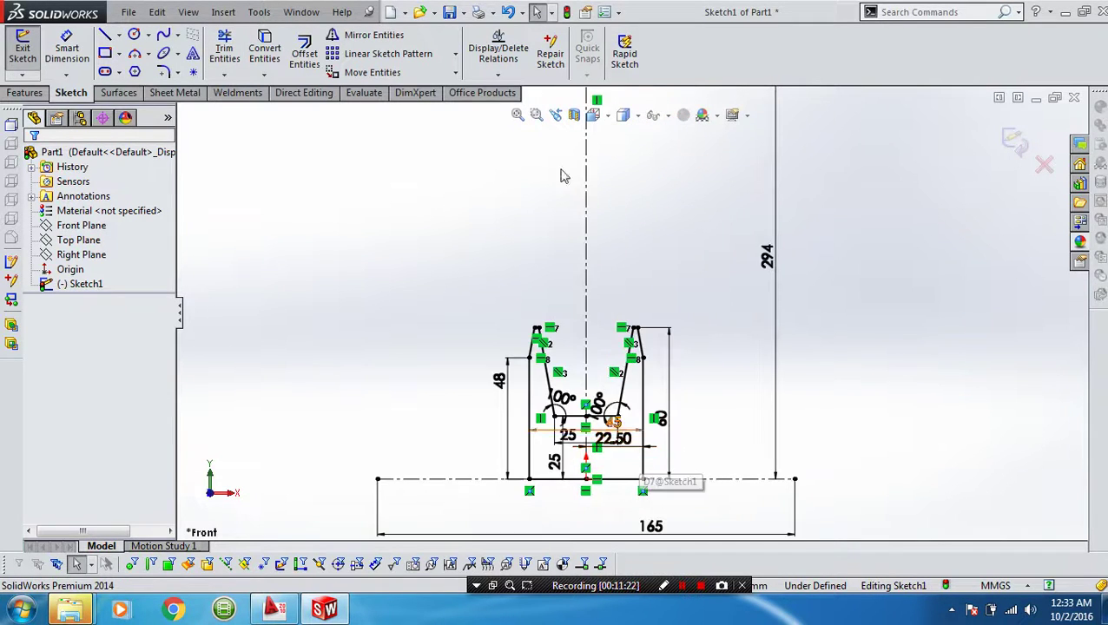
pyautogui.click(518, 115)
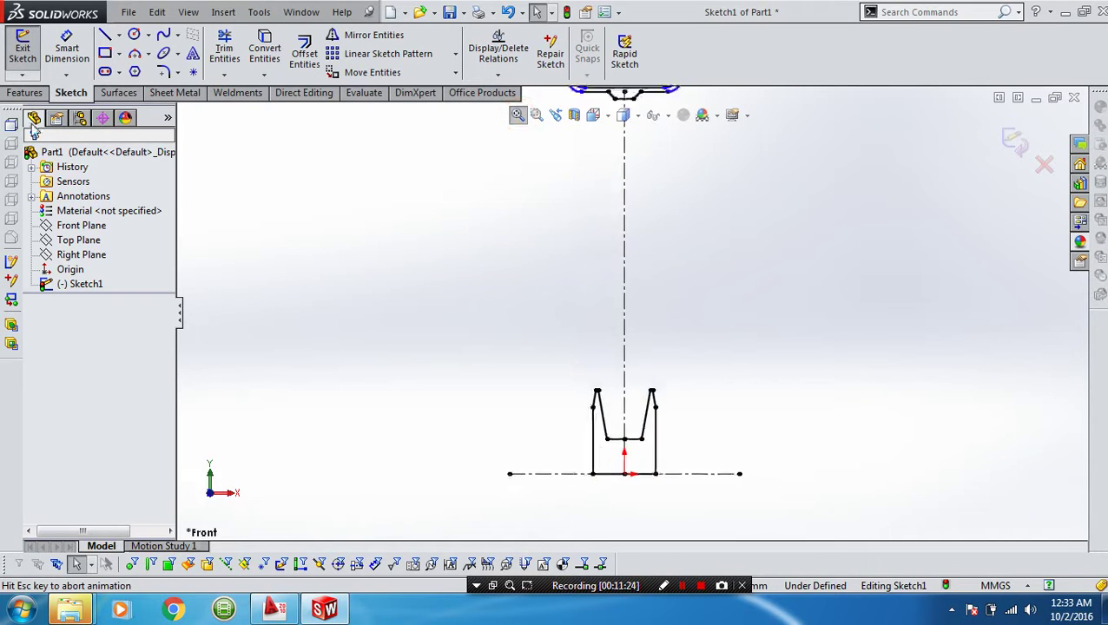
# Revolve Sketch1 360° about centre line Line1, creating the rim and hub bodies.
pyautogui.click(23, 48)
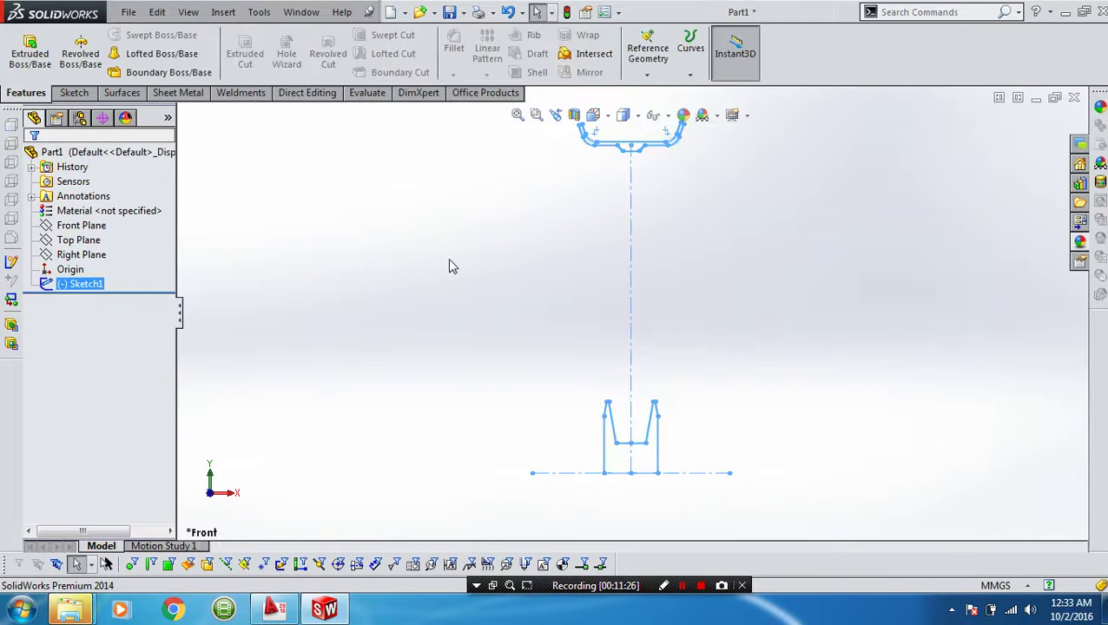
pyautogui.click(80, 52)
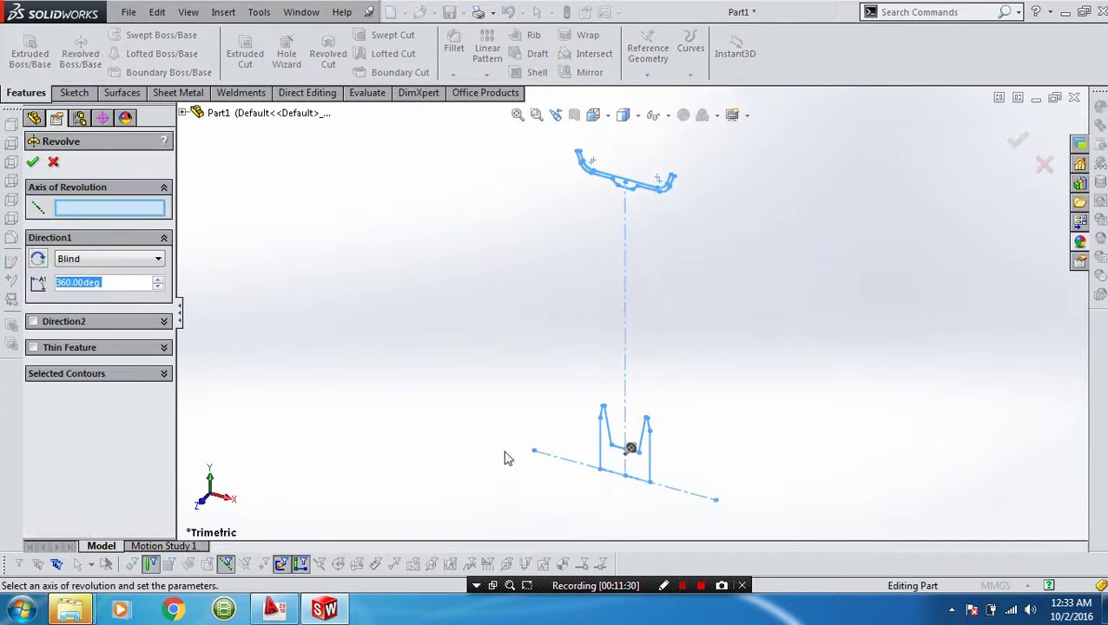
pyautogui.click(577, 466)
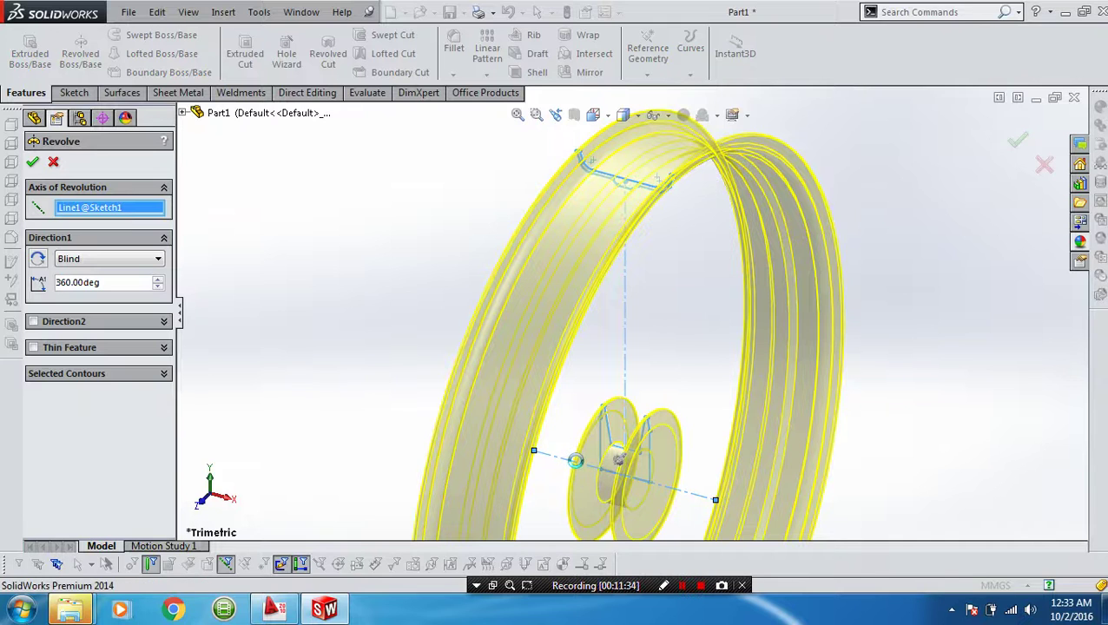
pyautogui.rightClick(576, 467)
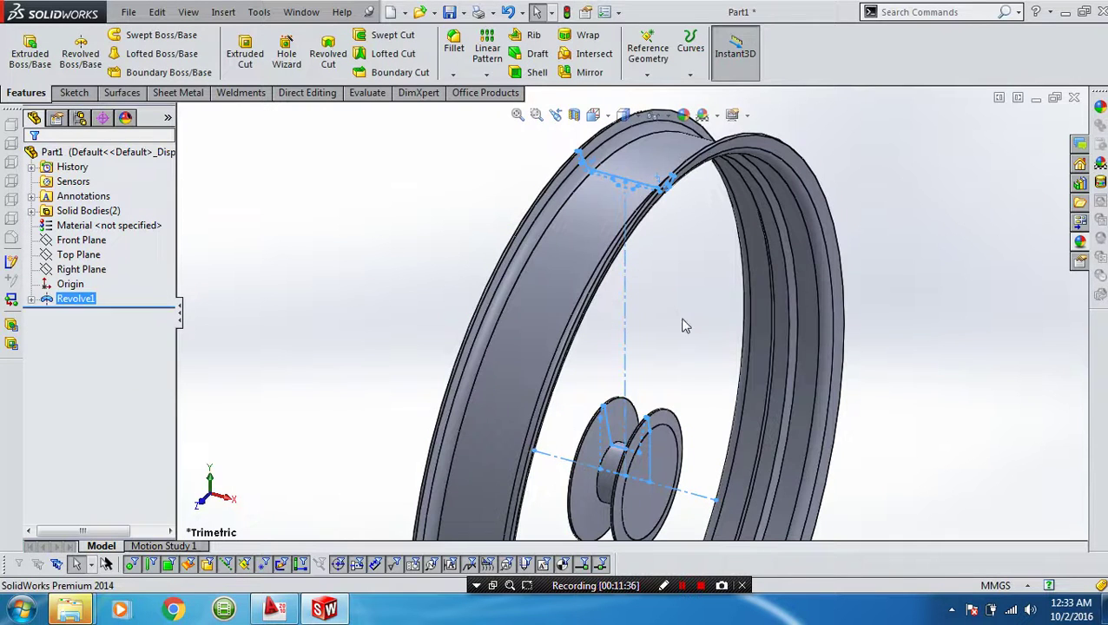
# Orbit the wheel to face it and start Sketch2 on the Right Plane.
pyautogui.scroll(2, 685, 321)
pyautogui.moveTo(685, 329)
pyautogui.mouseDown(button='middle')
pyautogui.moveTo(559, 301)
pyautogui.moveTo(519, 306)
pyautogui.moveTo(546, 301)
pyautogui.mouseUp(button='middle')
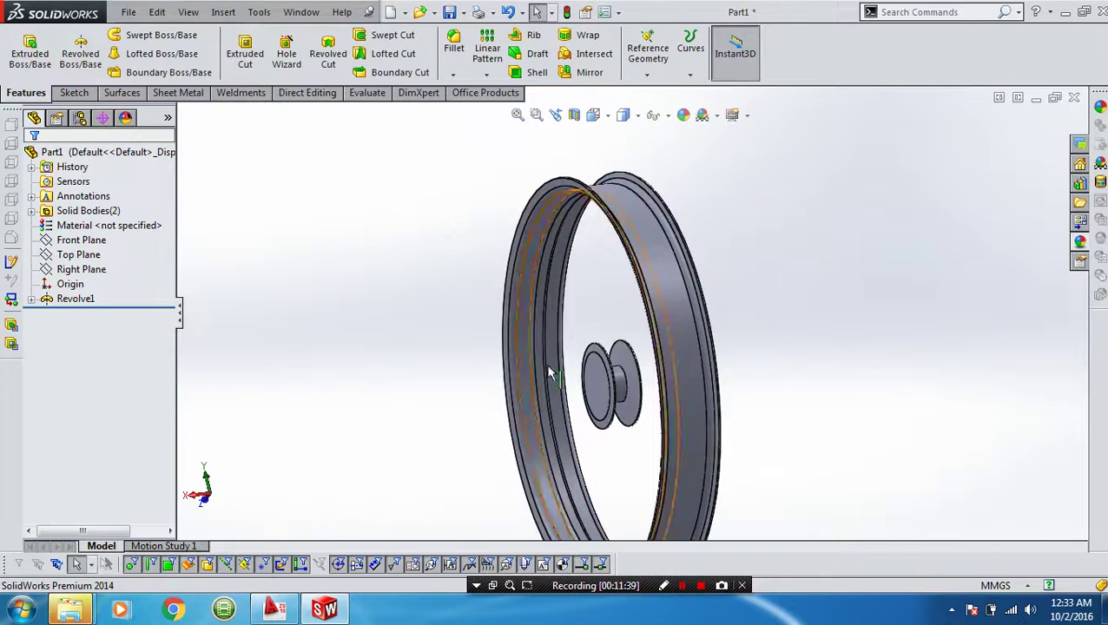
pyautogui.moveTo(548, 373)
pyautogui.mouseDown(button='middle')
pyautogui.moveTo(574, 333)
pyautogui.moveTo(604, 329)
pyautogui.moveTo(578, 339)
pyautogui.moveTo(702, 399)
pyautogui.mouseUp(button='middle')
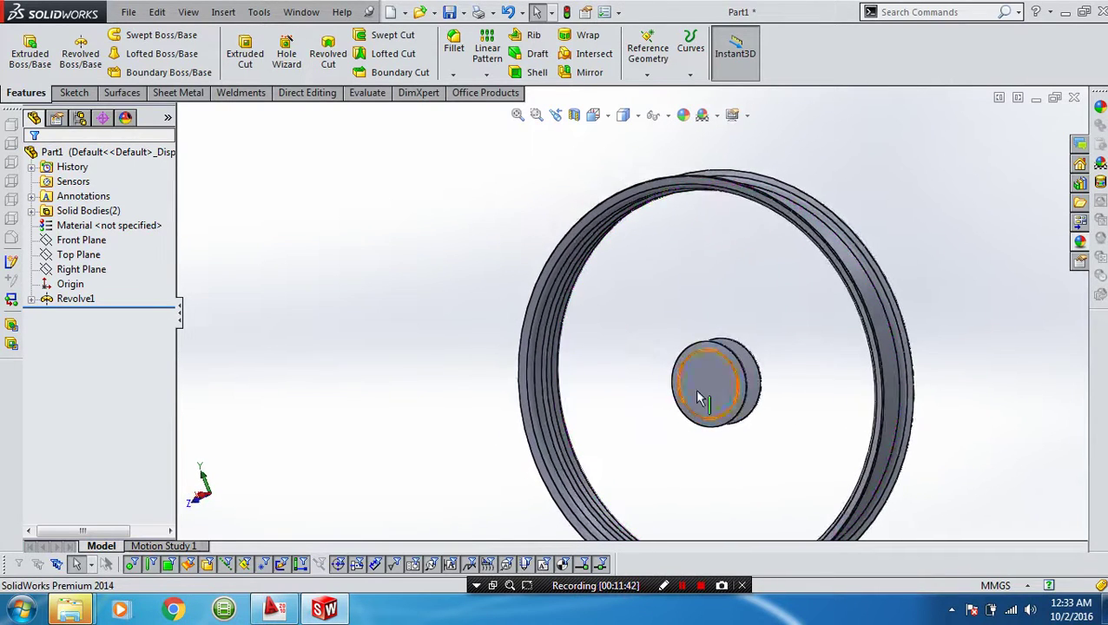
pyautogui.scroll(-3, 717, 385)
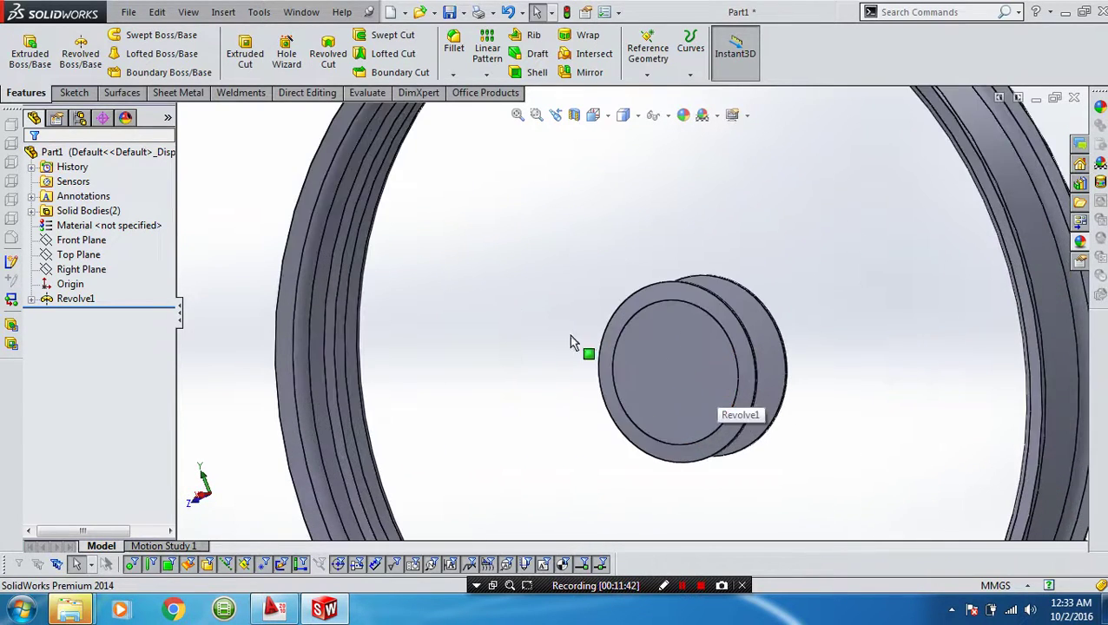
pyautogui.click(79, 255)
pyautogui.click(83, 269)
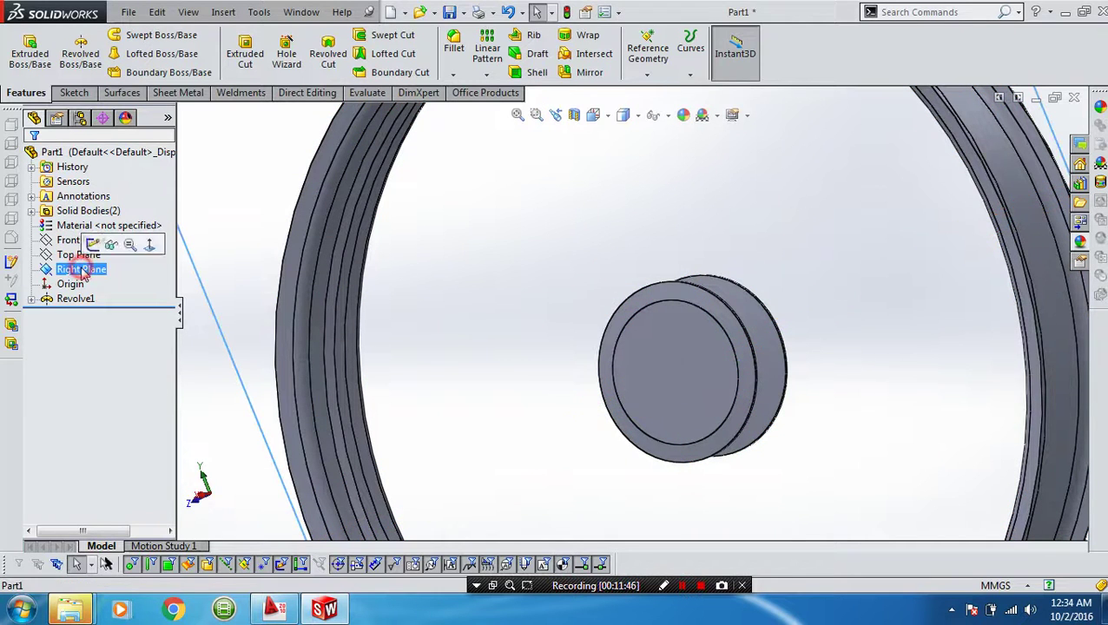
pyautogui.click(92, 244)
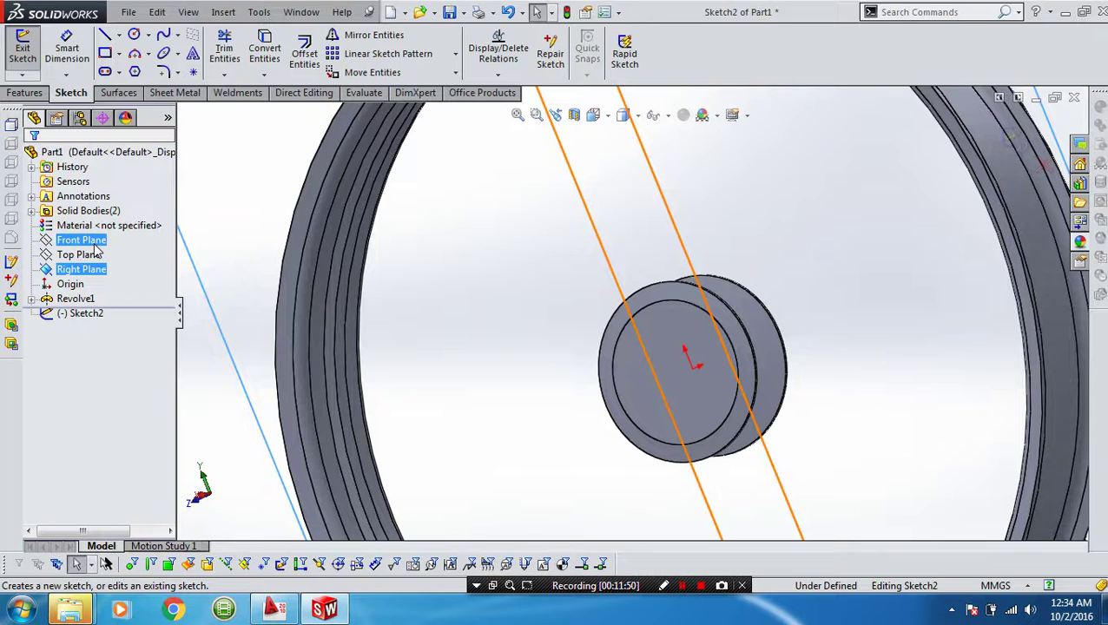
# Draw a circle centred on the origin over the hub.
pyautogui.scroll(-2, 682, 316)
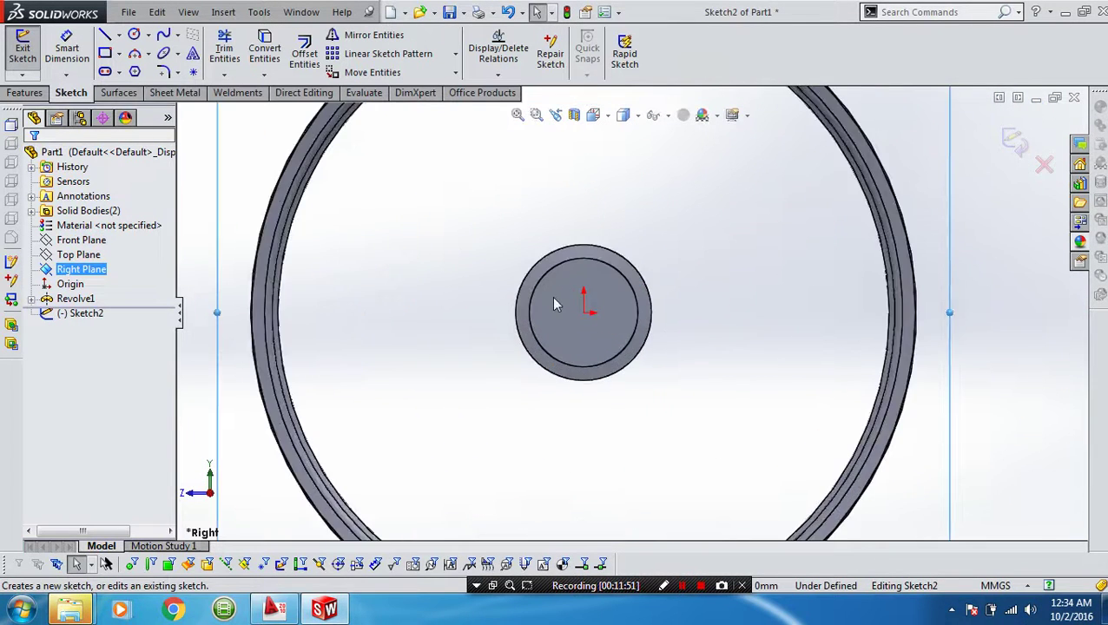
pyautogui.scroll(-2, 556, 304)
pyautogui.scroll(-2, 608, 291)
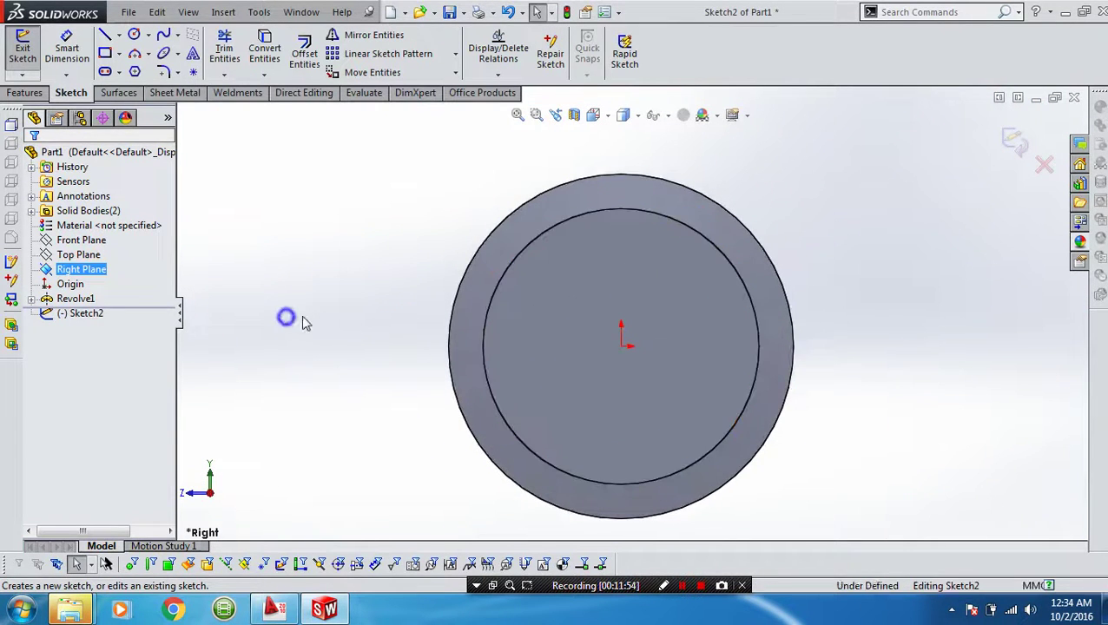
pyautogui.moveTo(304, 323); pyautogui.dragTo(365, 316, button='right')
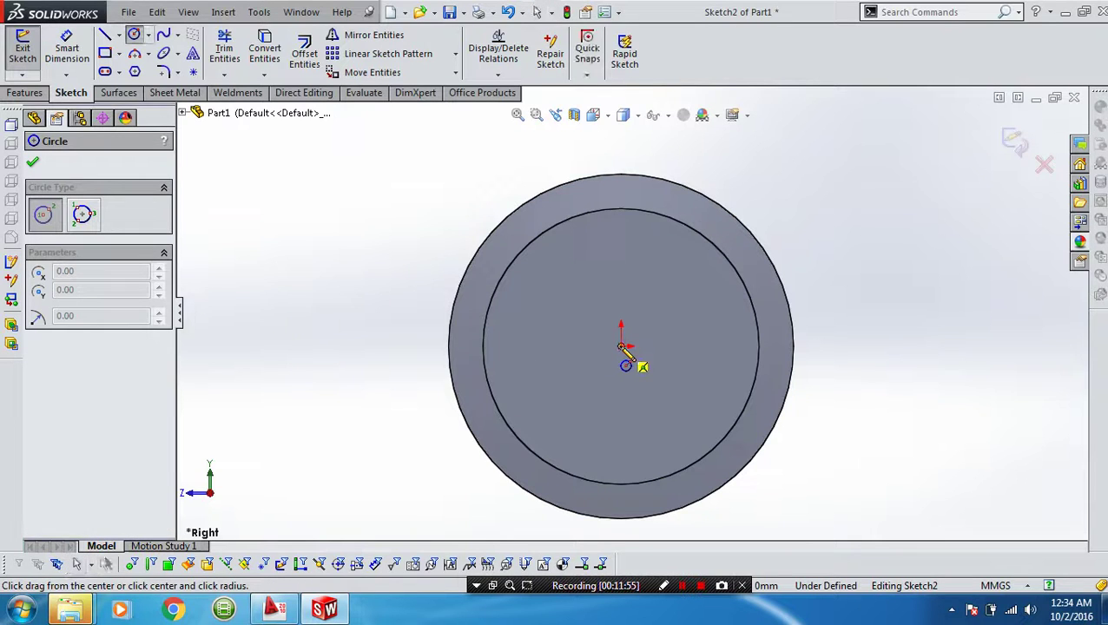
pyautogui.click(620, 345)
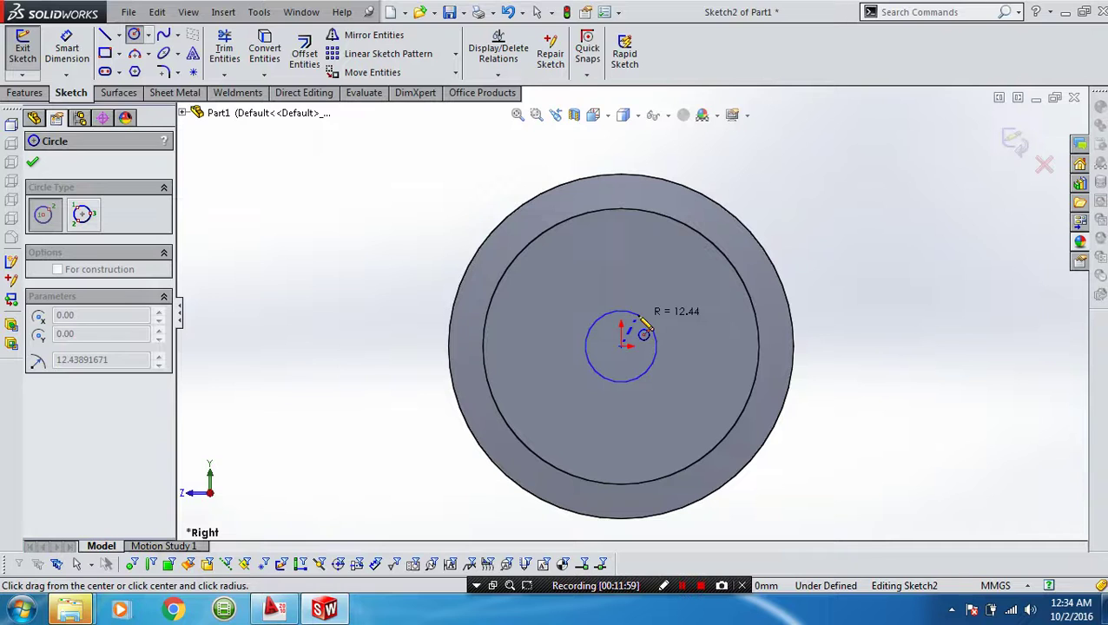
pyautogui.click(644, 328)
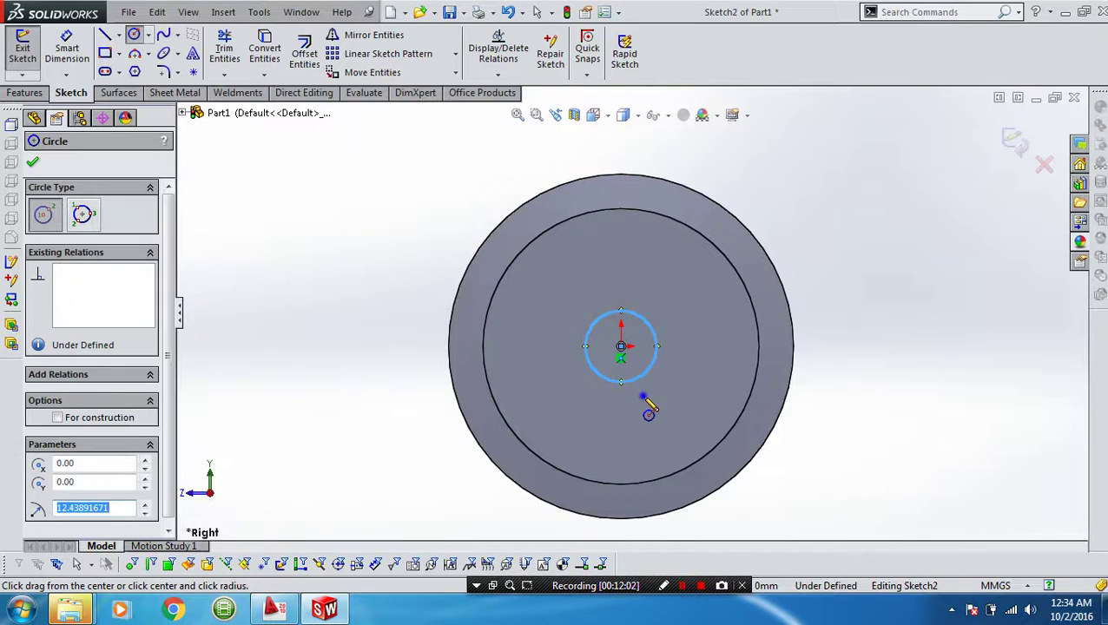
# Add the circle's diameter dimension, placed above it.
pyautogui.moveTo(649, 408); pyautogui.dragTo(638, 322, button='right')
pyautogui.click(631, 314)
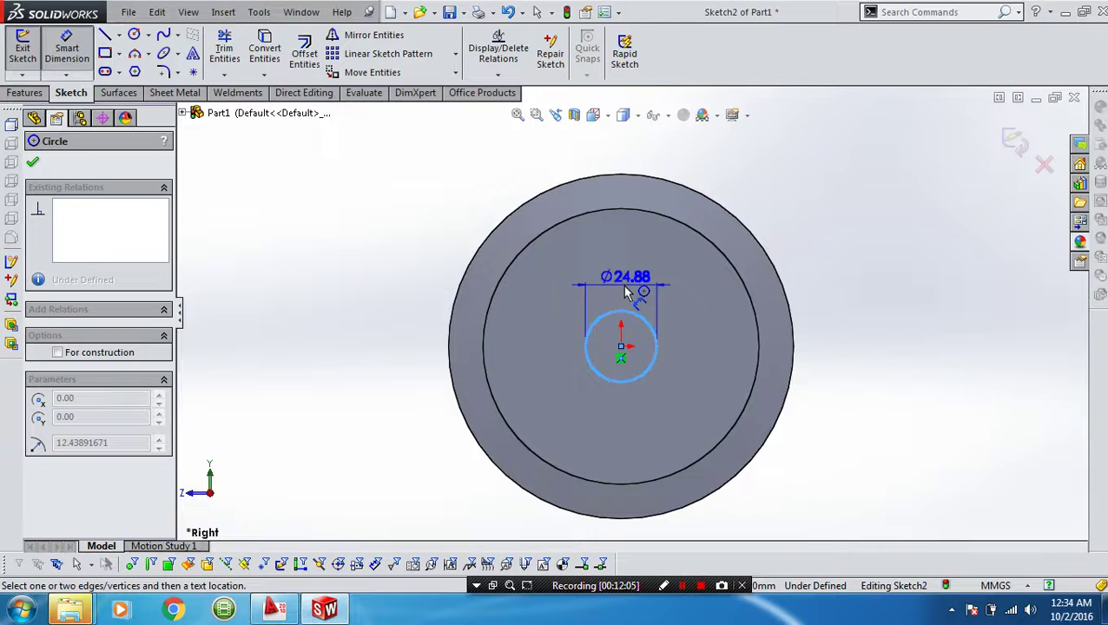
pyautogui.click(625, 291)
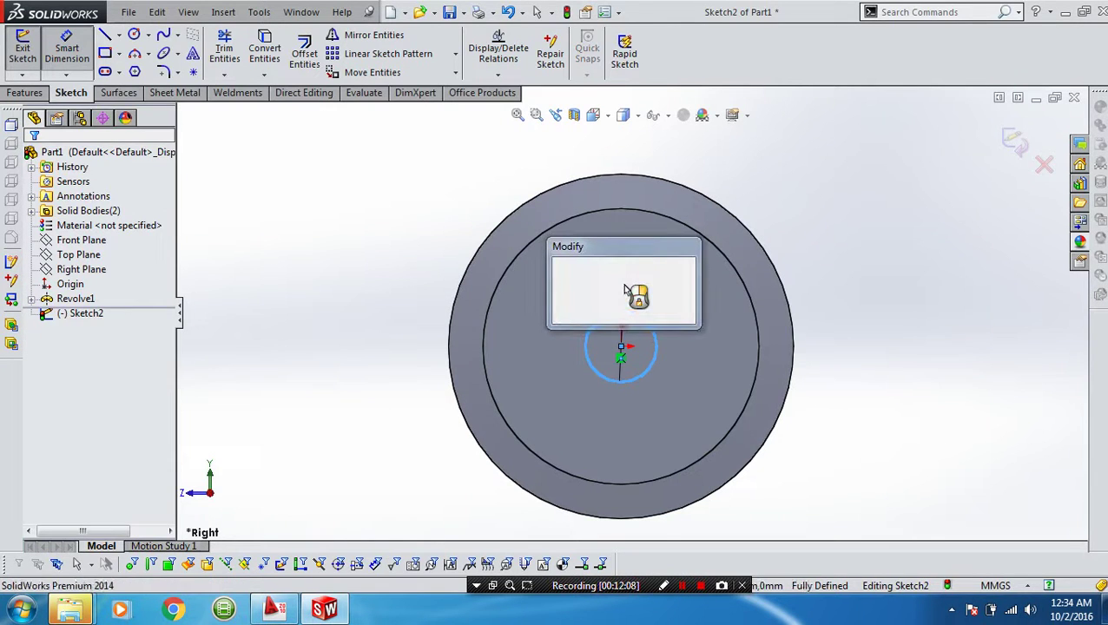
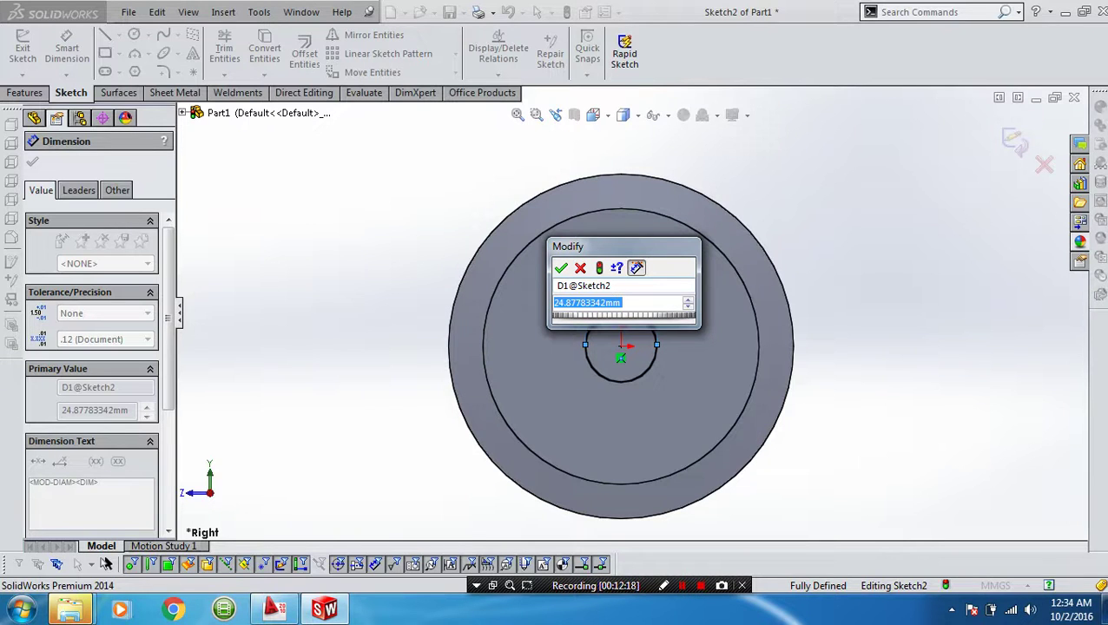
# Set the centre circle's diameter to 18 mm and exit the sketch.
pyautogui.write('18')
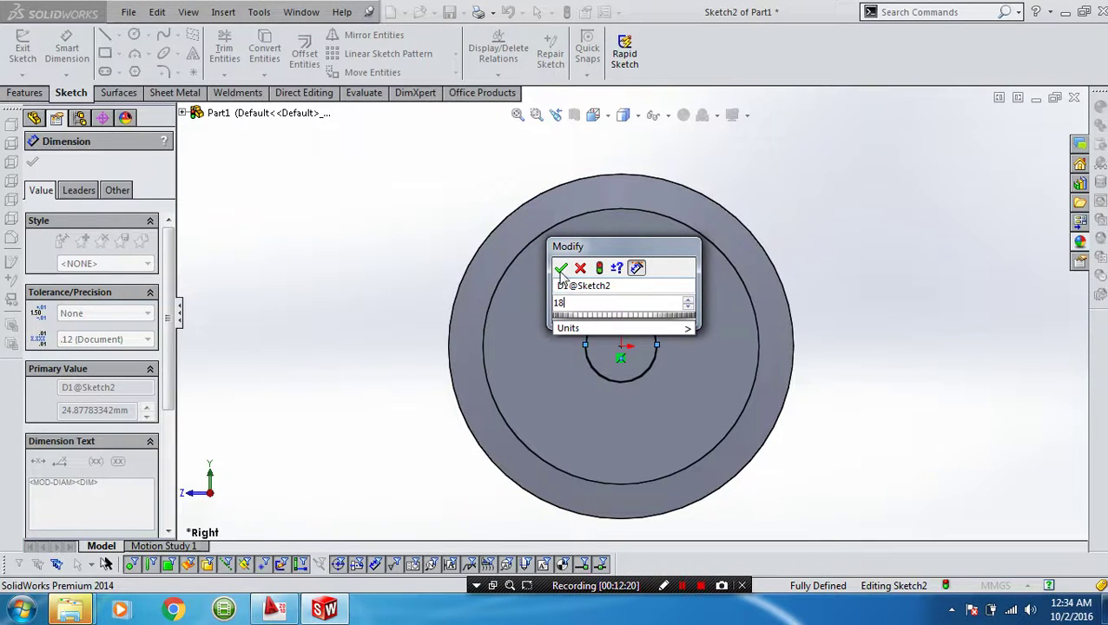
pyautogui.click(561, 268)
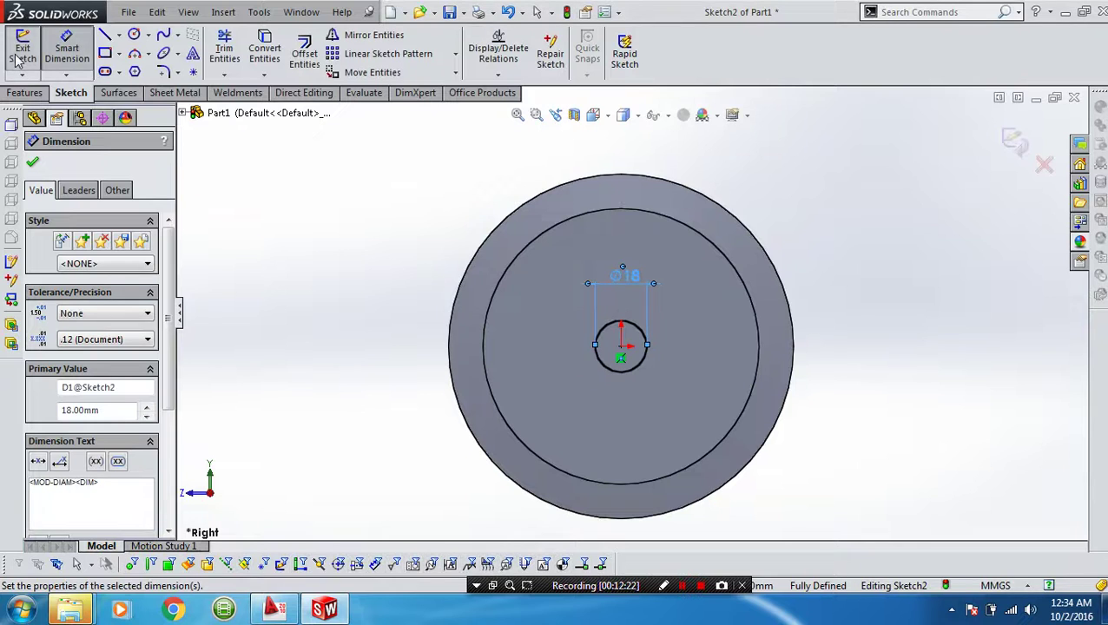
pyautogui.click(19, 54)
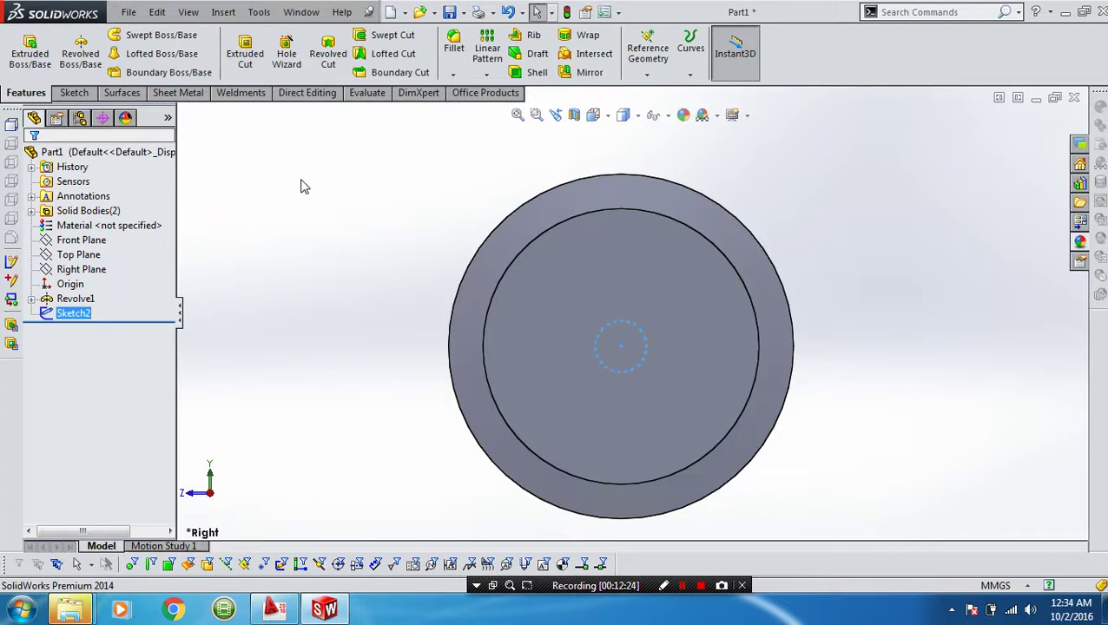
# Extrude-cut the circle Through All in both directions to open the centre hole.
pyautogui.click(245, 55)
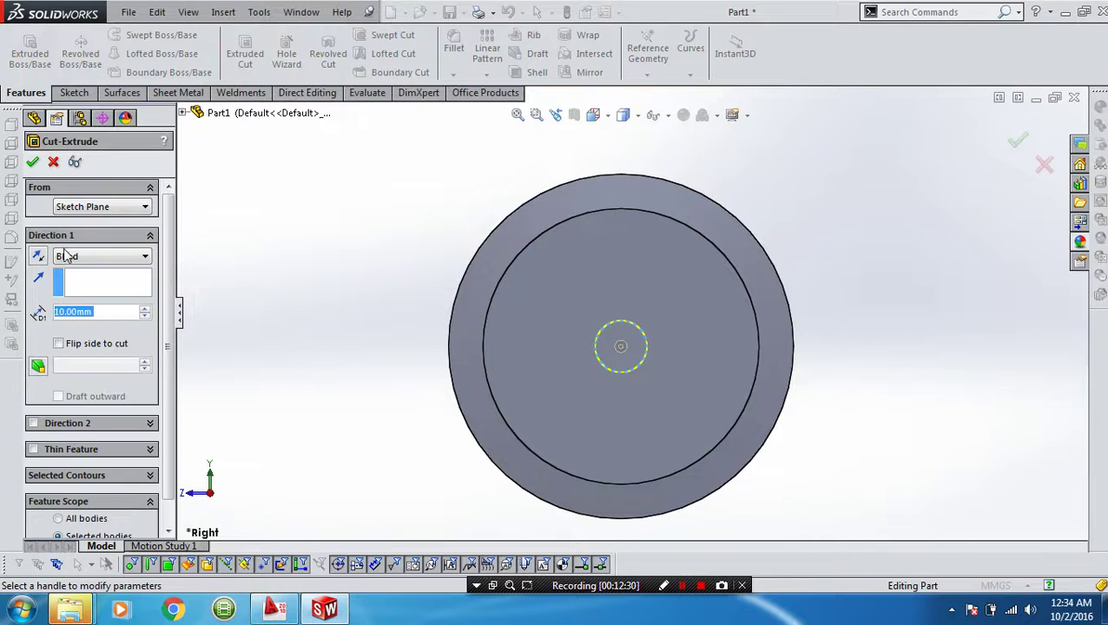
pyautogui.click(72, 260)
pyautogui.click(78, 287)
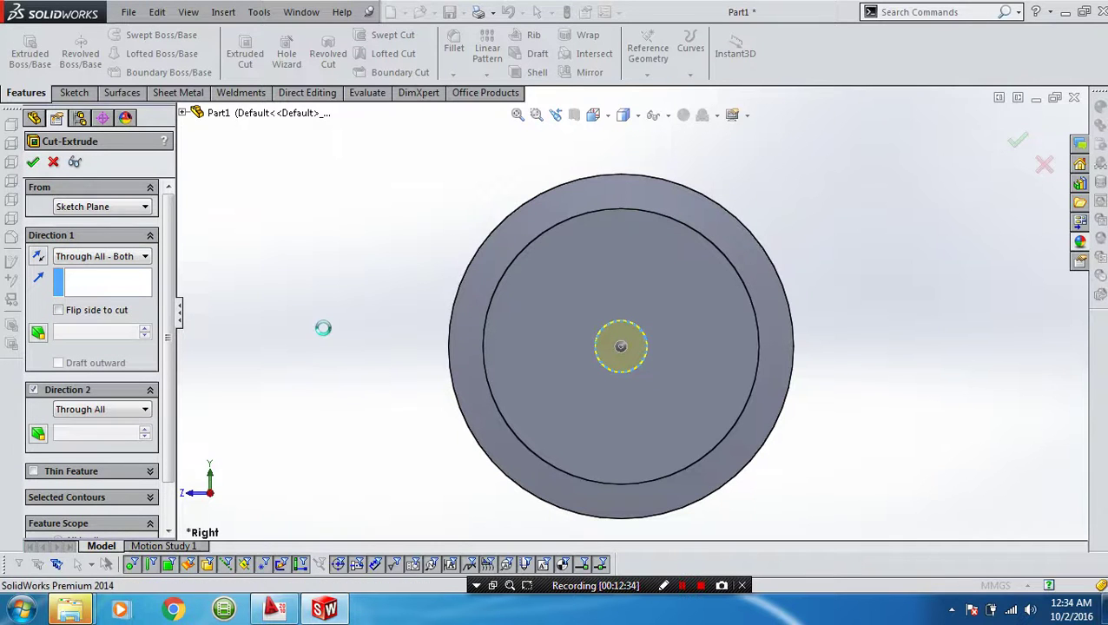
pyautogui.rightClick(324, 330)
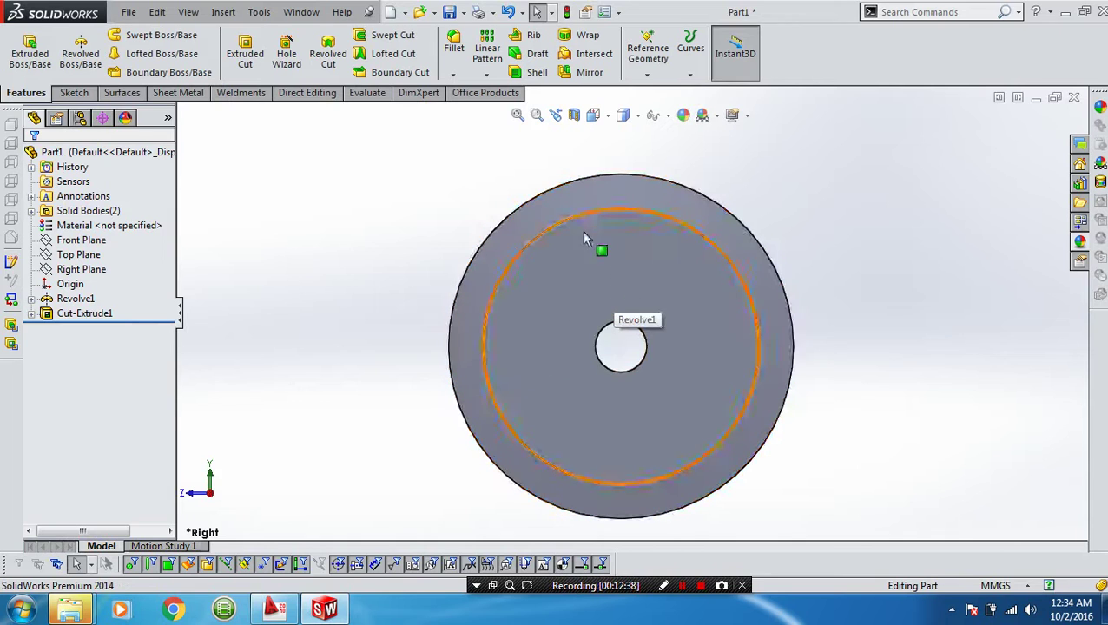
# Turn the view to the hub side and start a sketch on the hub's front face.
pyautogui.click(517, 115)
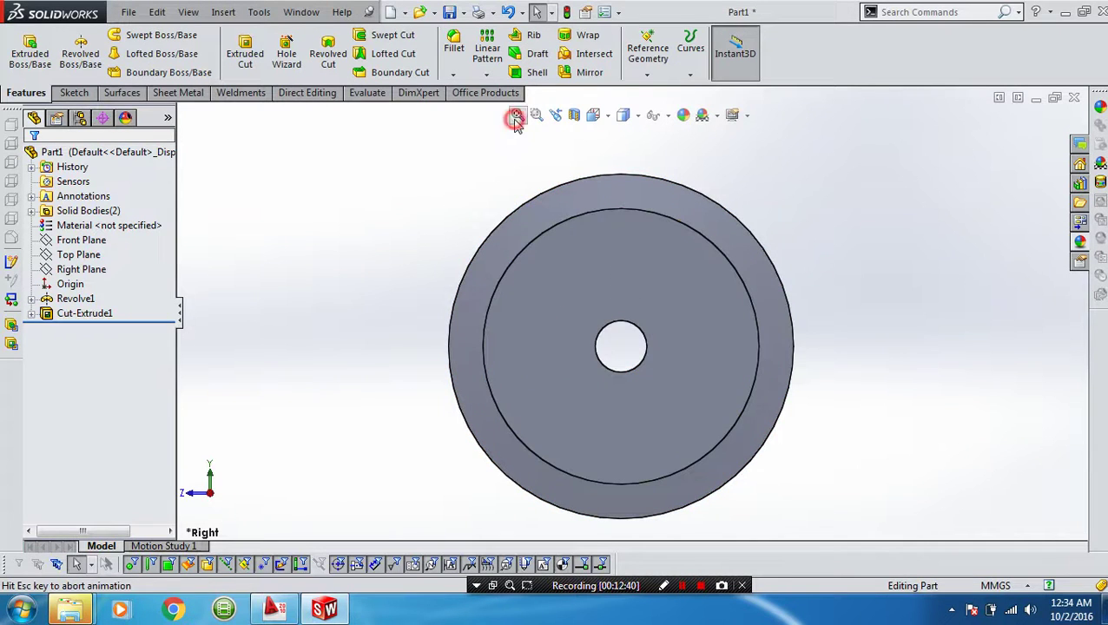
pyautogui.click(593, 116)
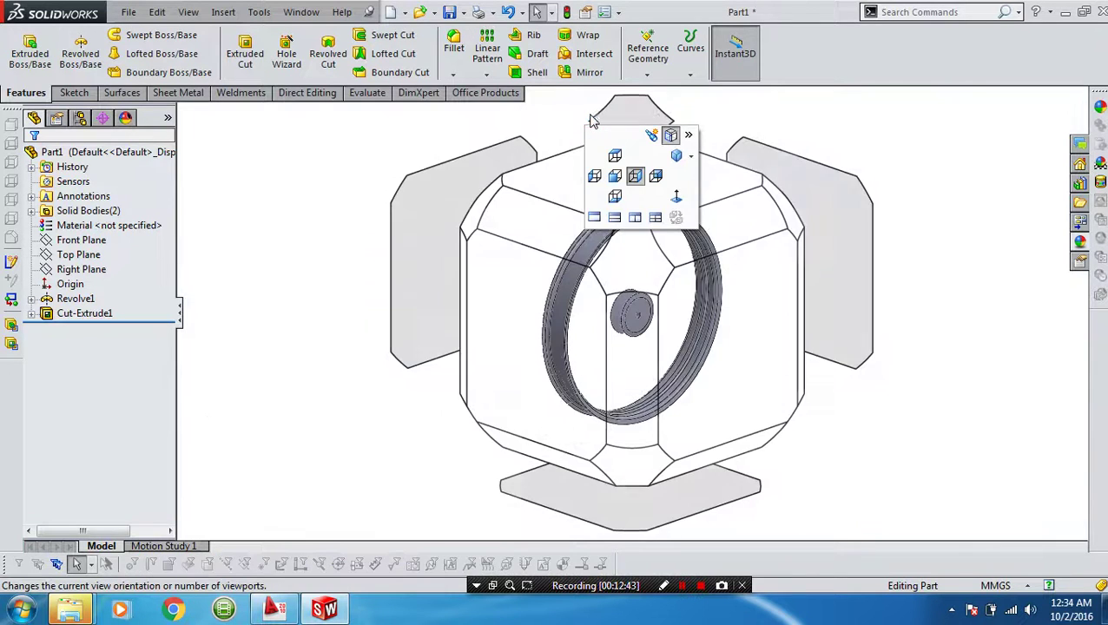
pyautogui.click(692, 358)
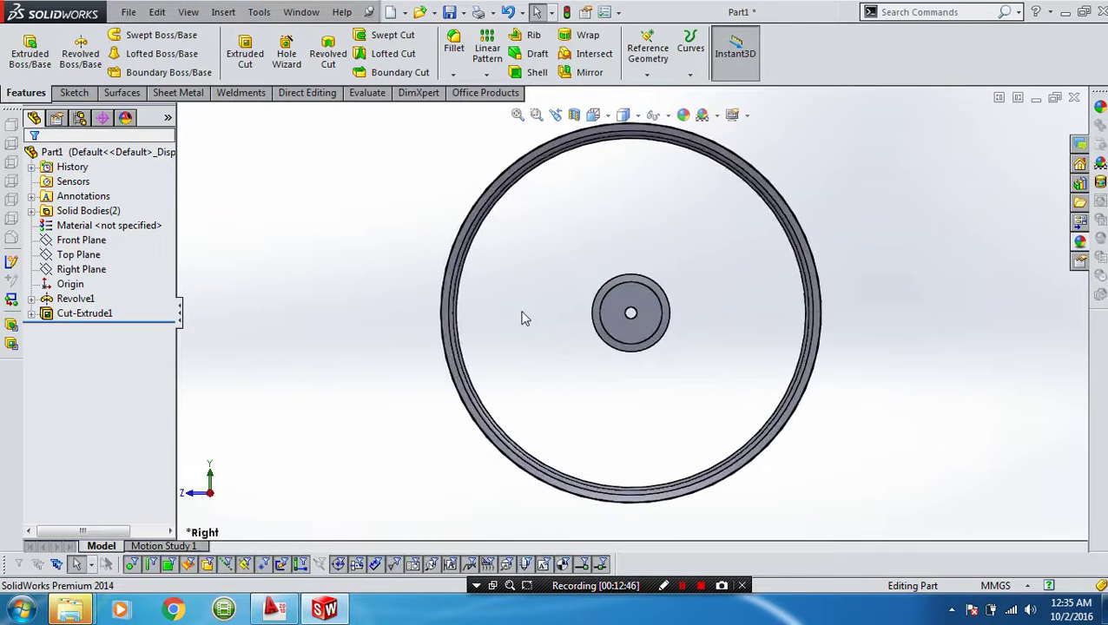
pyautogui.scroll(-1, 668, 328)
pyautogui.scroll(-2, 668, 328)
pyautogui.click(627, 302)
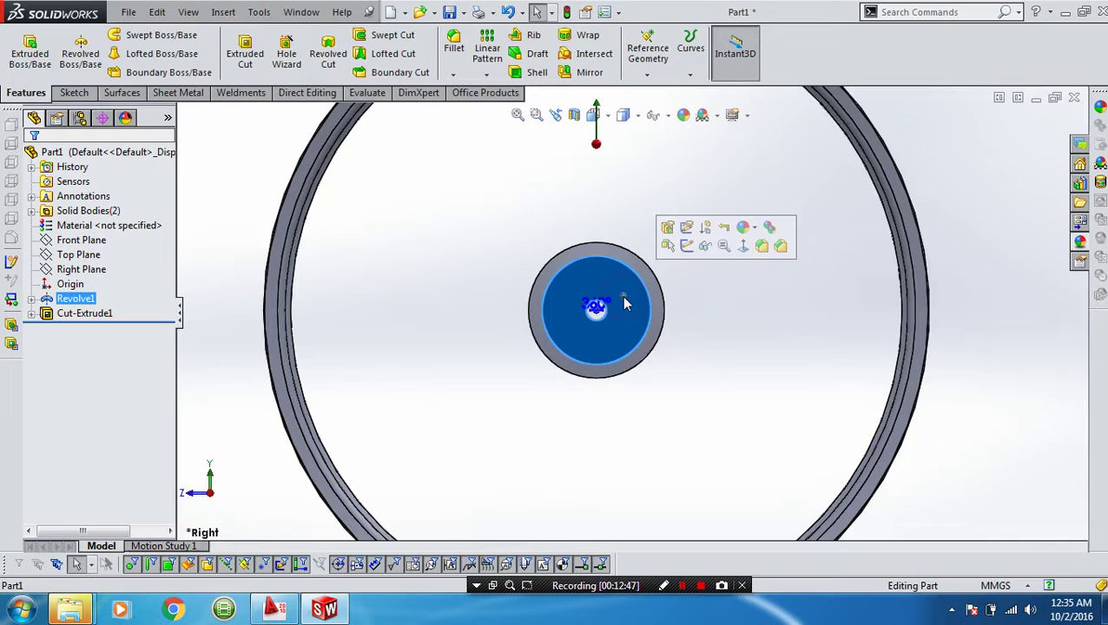
pyautogui.click(686, 246)
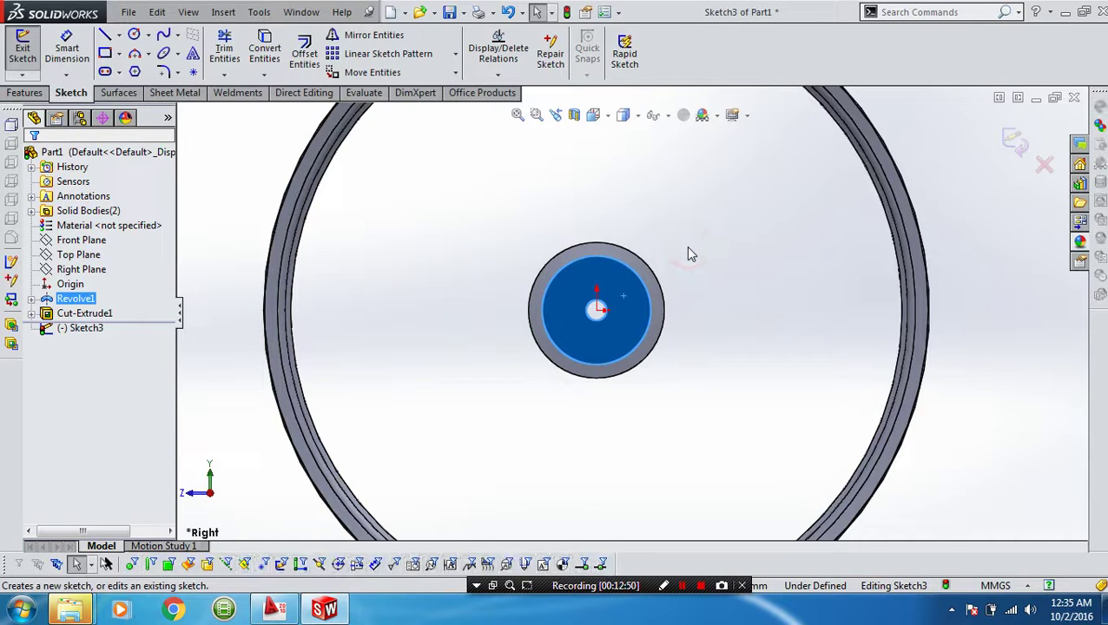
# Draw a circle centred on the origin.
pyautogui.scroll(2, 660, 269)
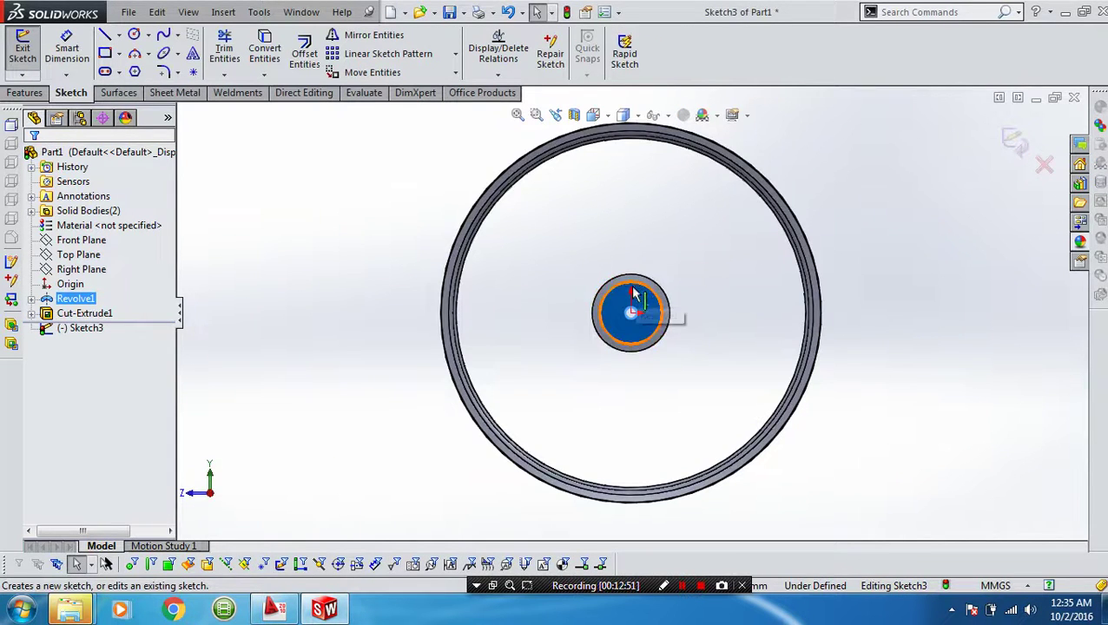
pyautogui.scroll(-3, 634, 317)
pyautogui.scroll(-1, 650, 303)
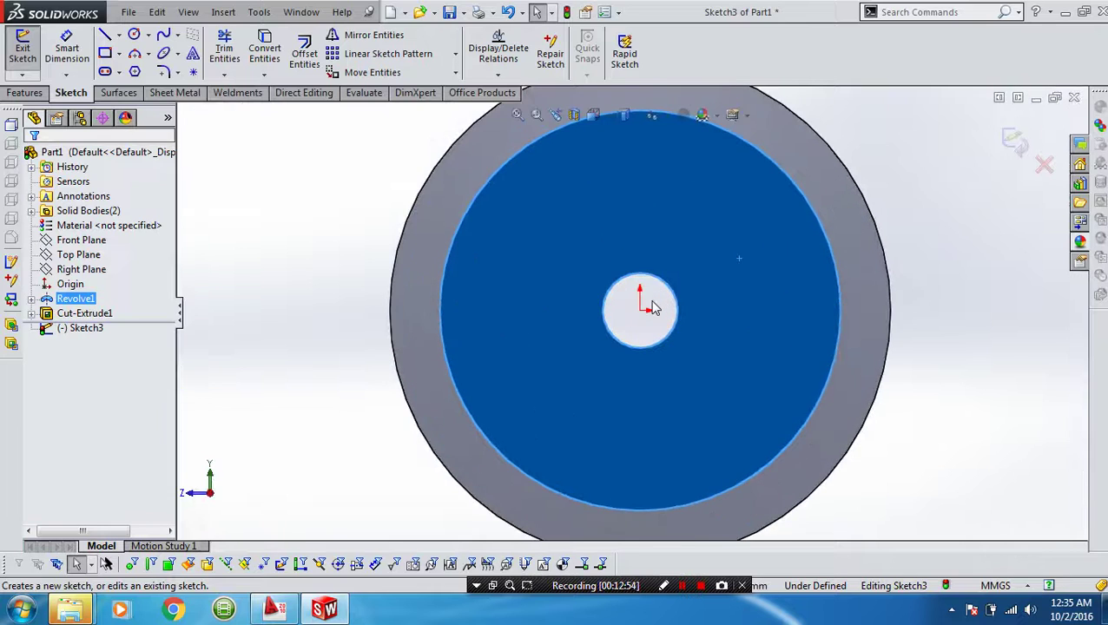
pyautogui.scroll(-1, 649, 309)
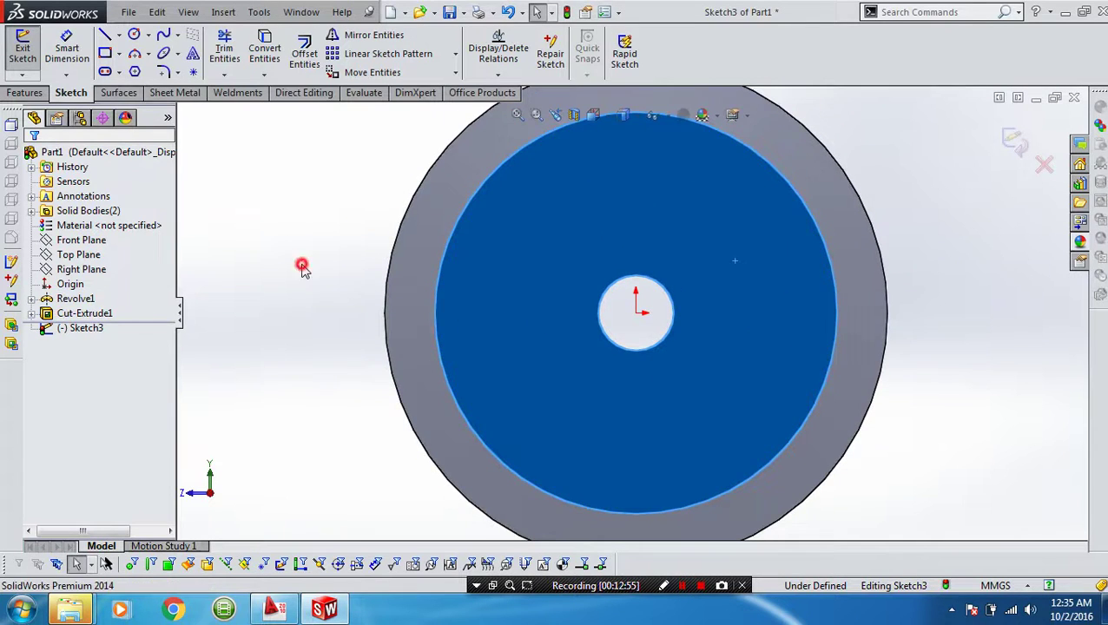
pyautogui.click(302, 264)
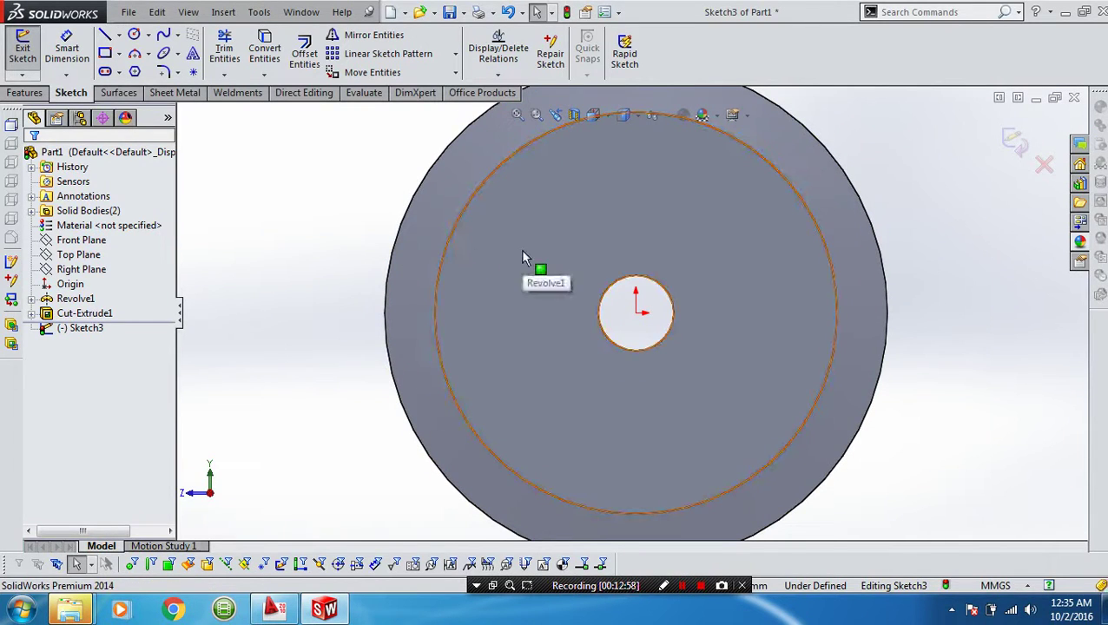
pyautogui.moveTo(266, 318); pyautogui.dragTo(340, 321, button='right')
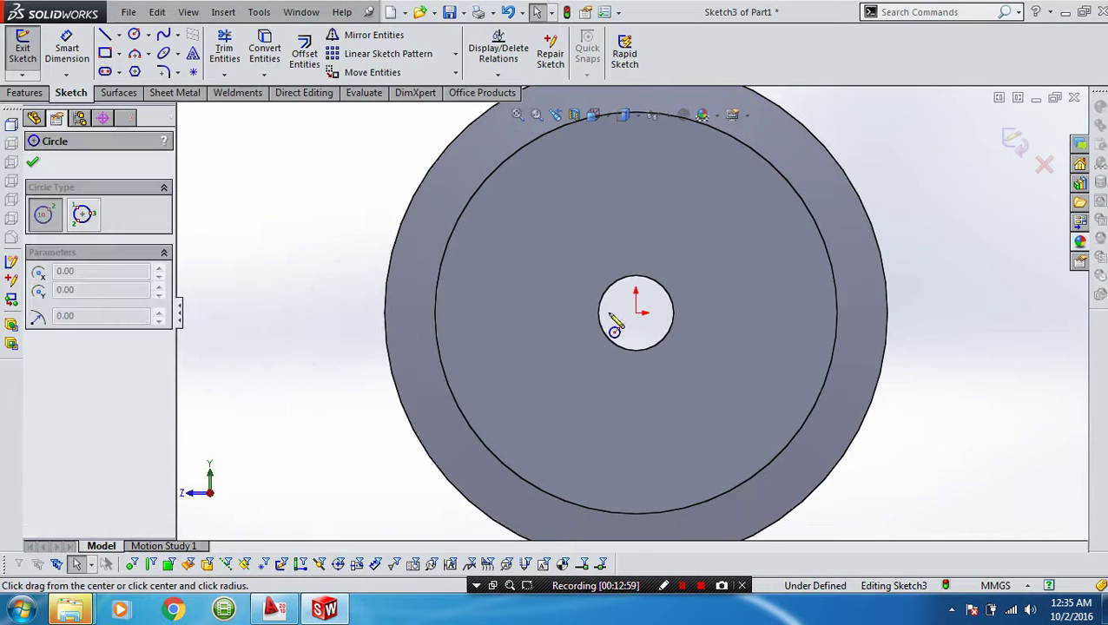
pyautogui.click(636, 312)
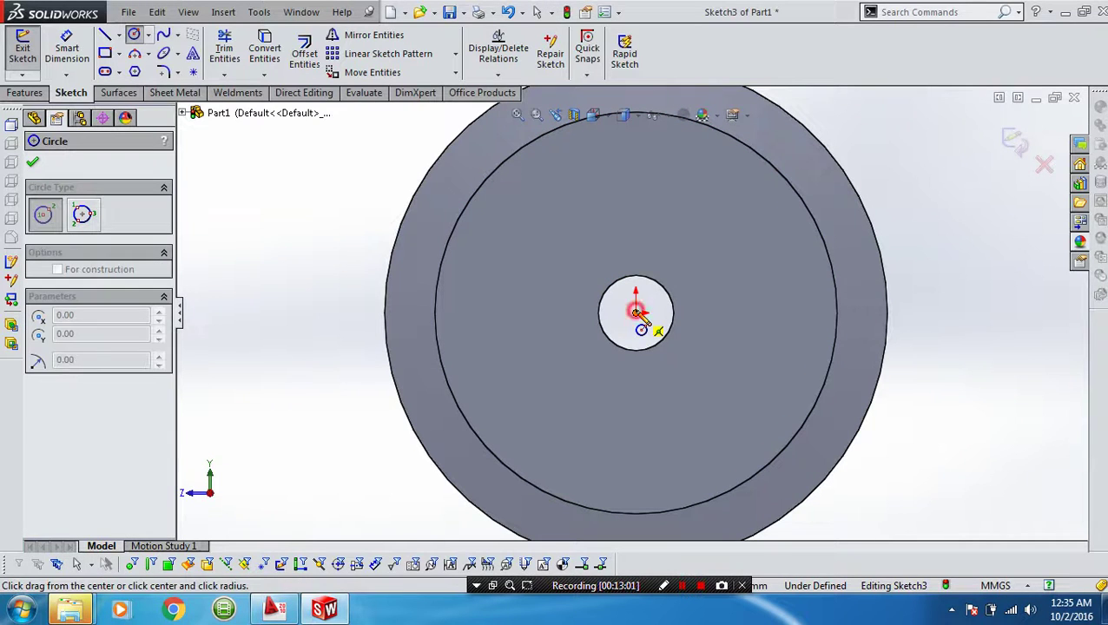
pyautogui.click(618, 193)
pyautogui.moveTo(625, 365); pyautogui.dragTo(591, 241, button='right')
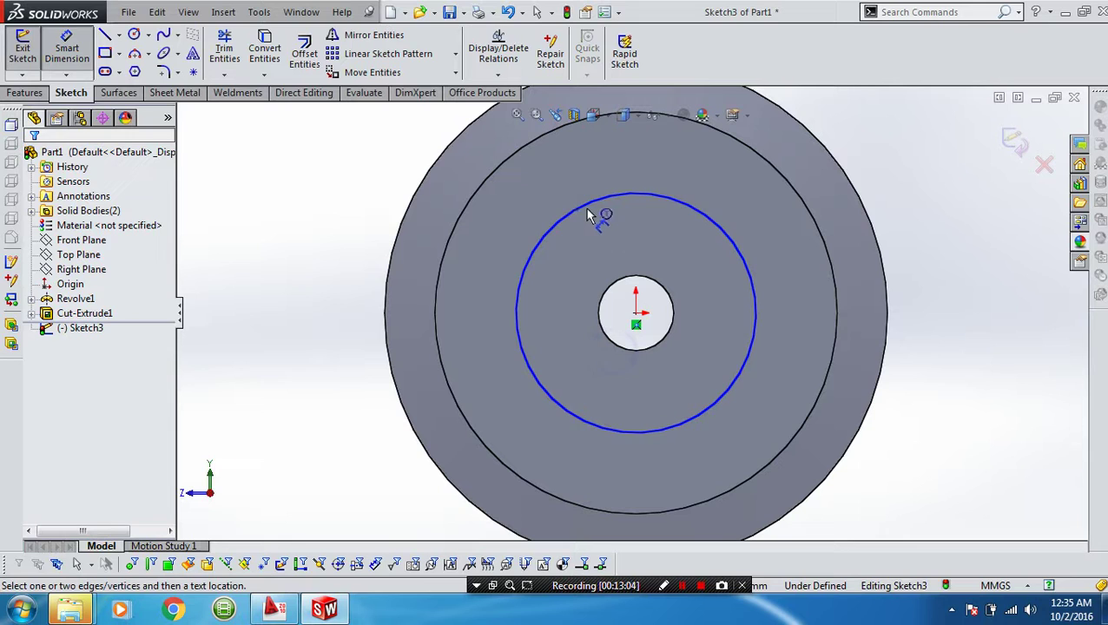
# Dimension the circle's diameter to 55 mm.
pyautogui.click(588, 212)
pyautogui.click(618, 265)
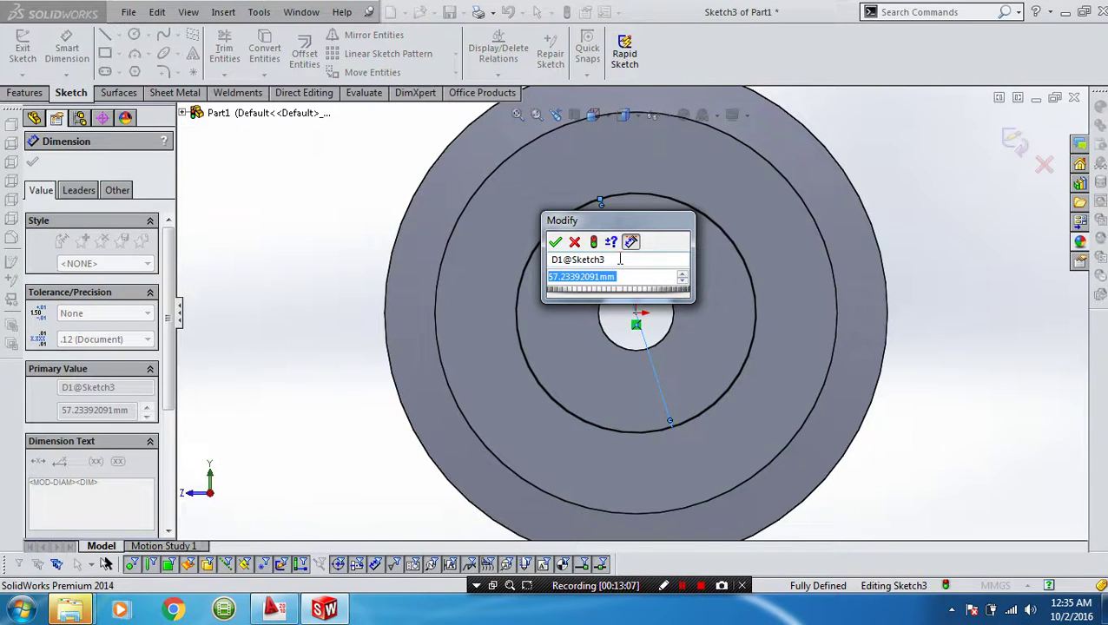
pyautogui.write('55')
pyautogui.press('Return')
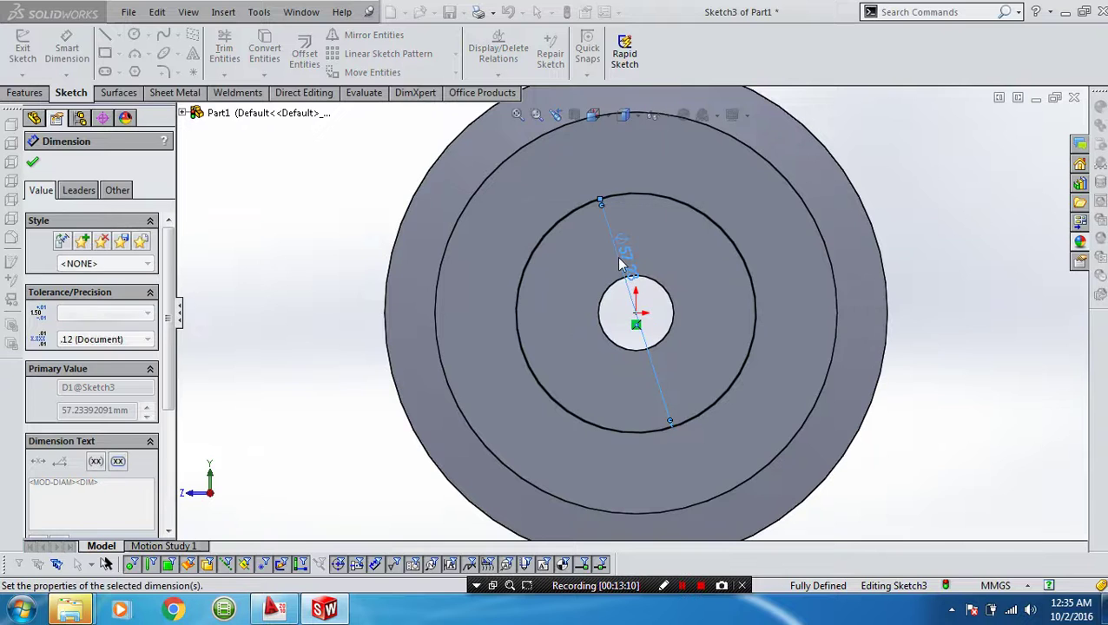
pyautogui.click(302, 245)
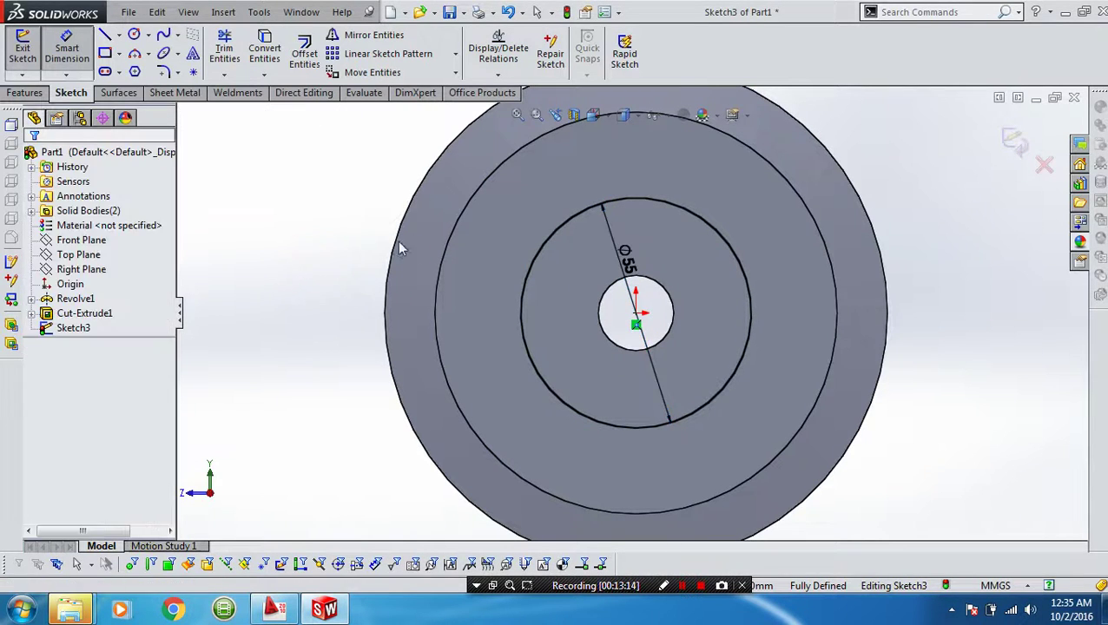
# Convert the wheel's inner ring edge into sketch geometry.
pyautogui.click(457, 236)
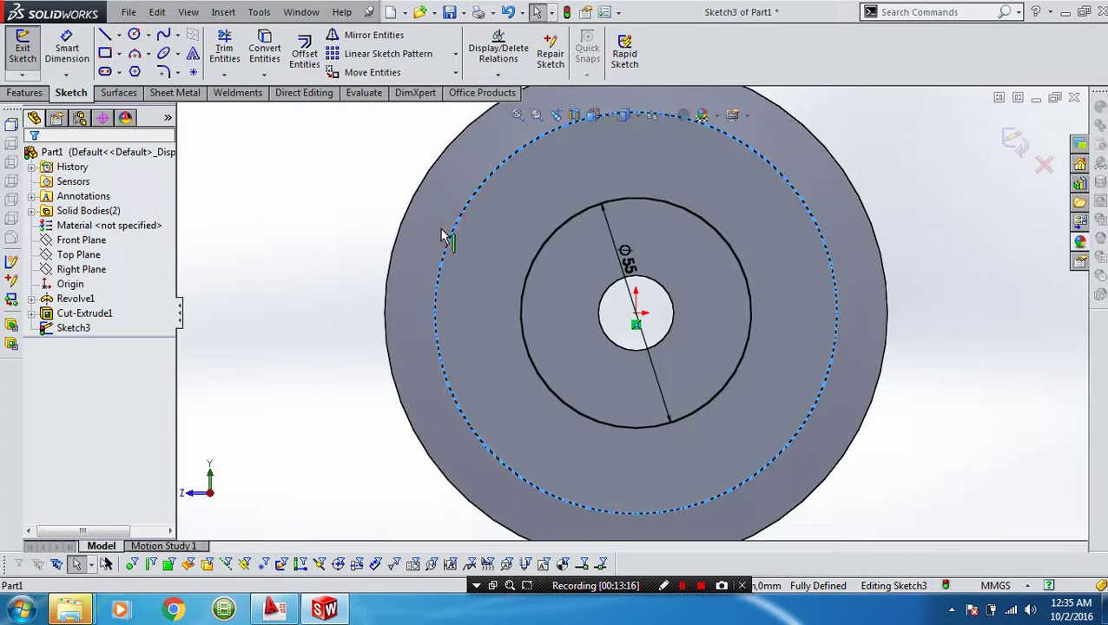
pyautogui.click(268, 54)
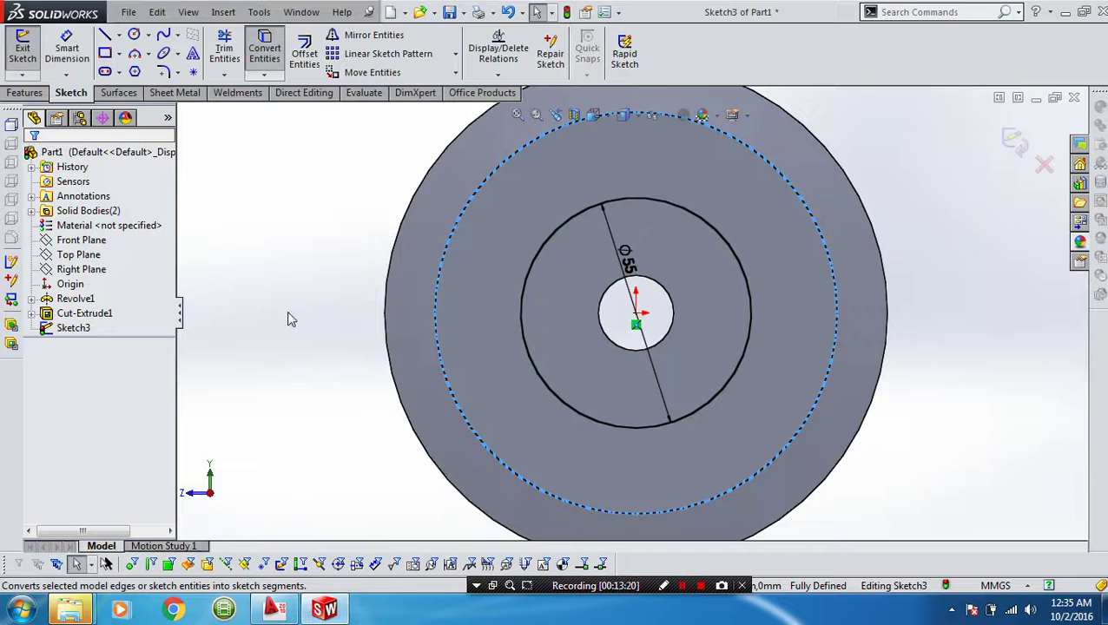
pyautogui.moveTo(312, 292); pyautogui.dragTo(260, 292, button='right')
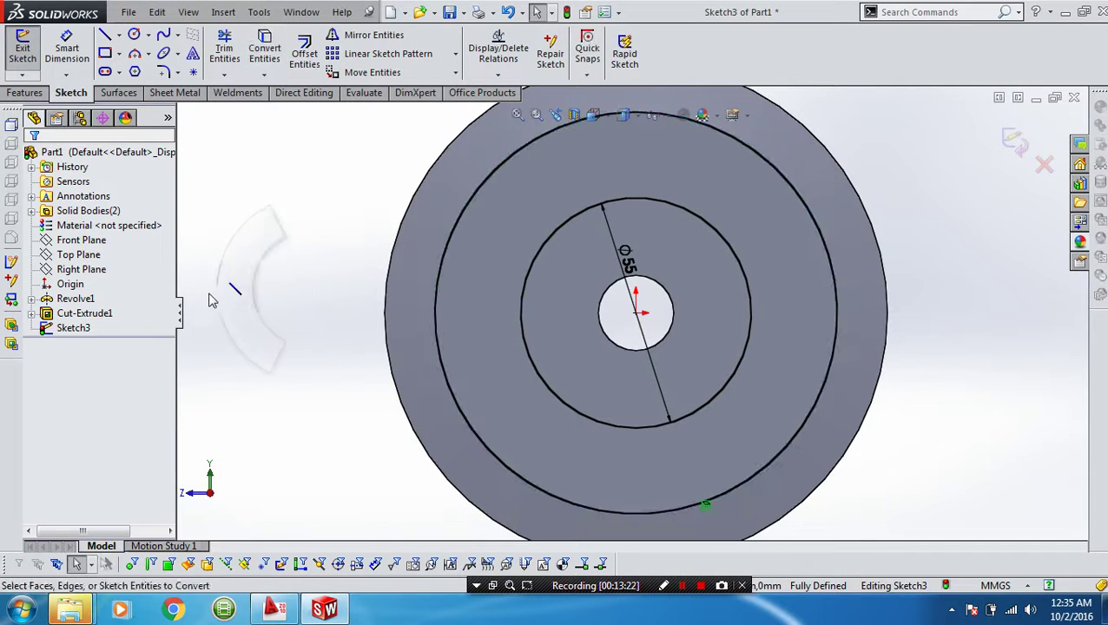
pyautogui.press('f')
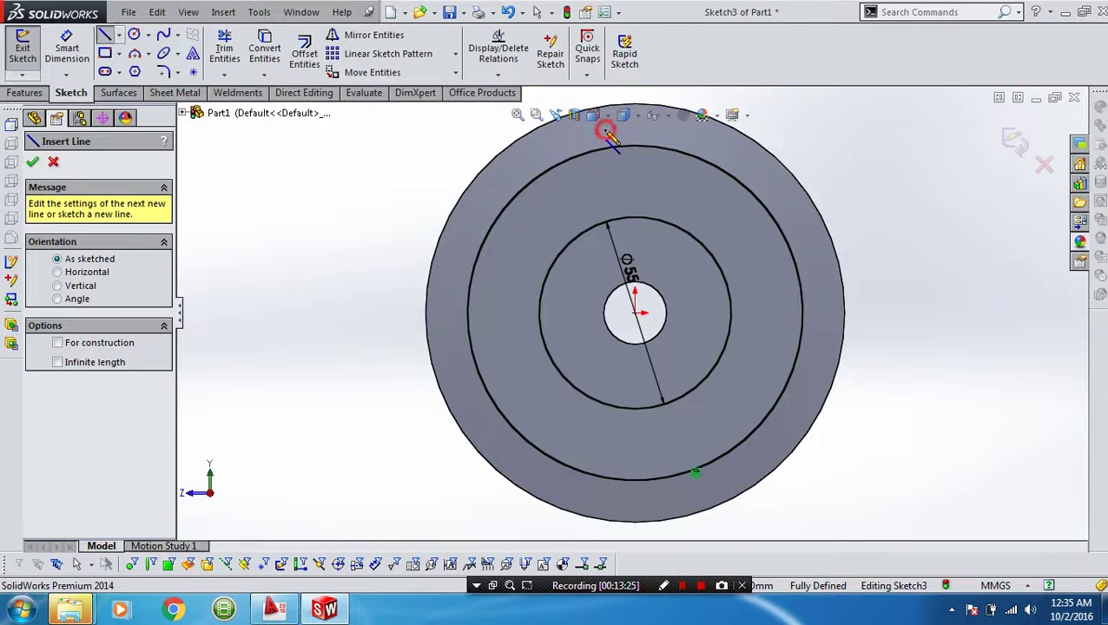
# Draw a vertical, horizontal, vertical line outline reaching down to the 55 mm circle.
pyautogui.click(606, 131)
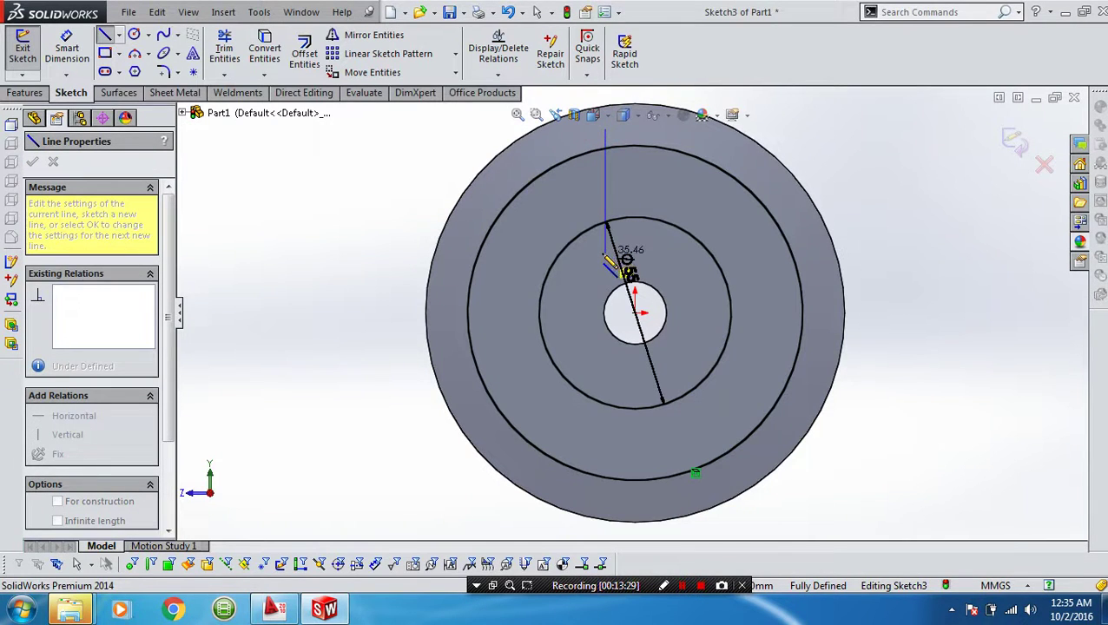
pyautogui.click(605, 254)
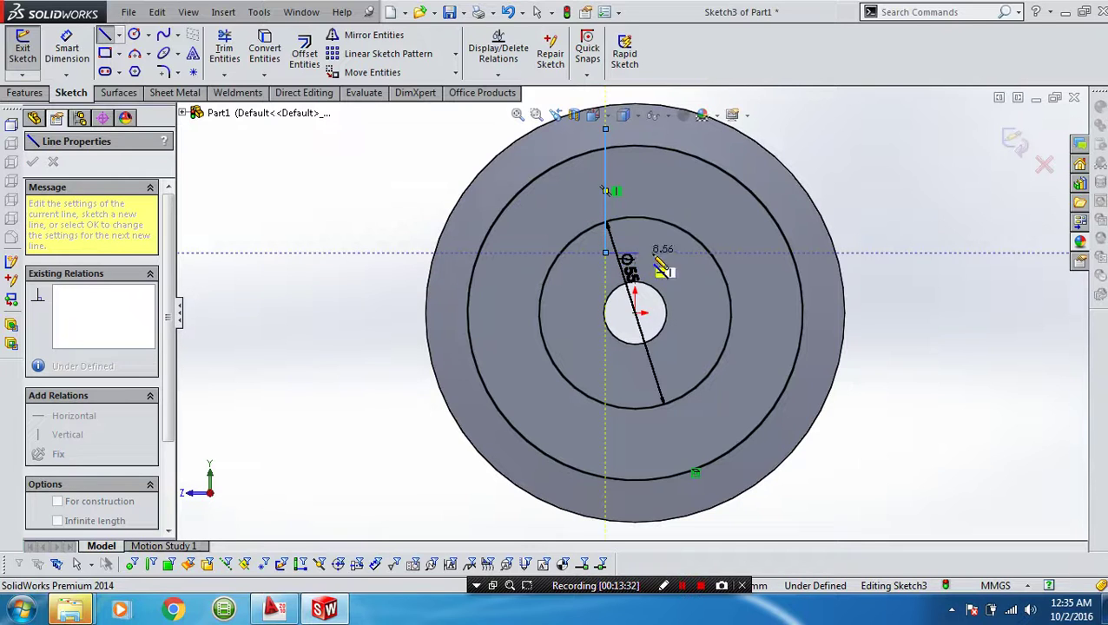
pyautogui.click(663, 254)
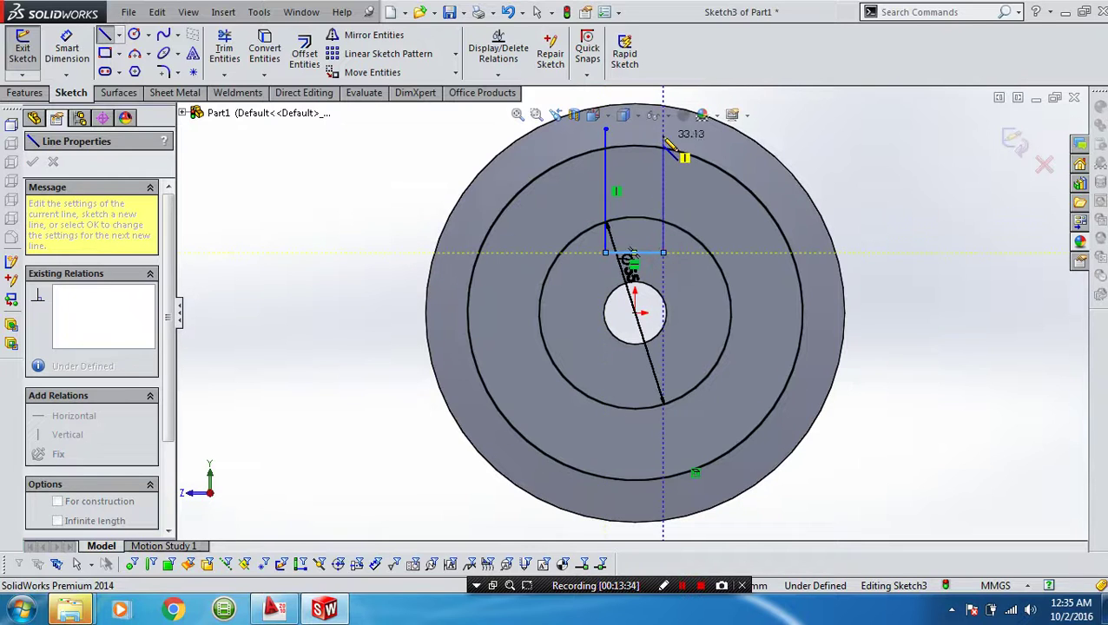
pyautogui.click(663, 134)
pyautogui.press('Escape')
pyautogui.press('Escape')
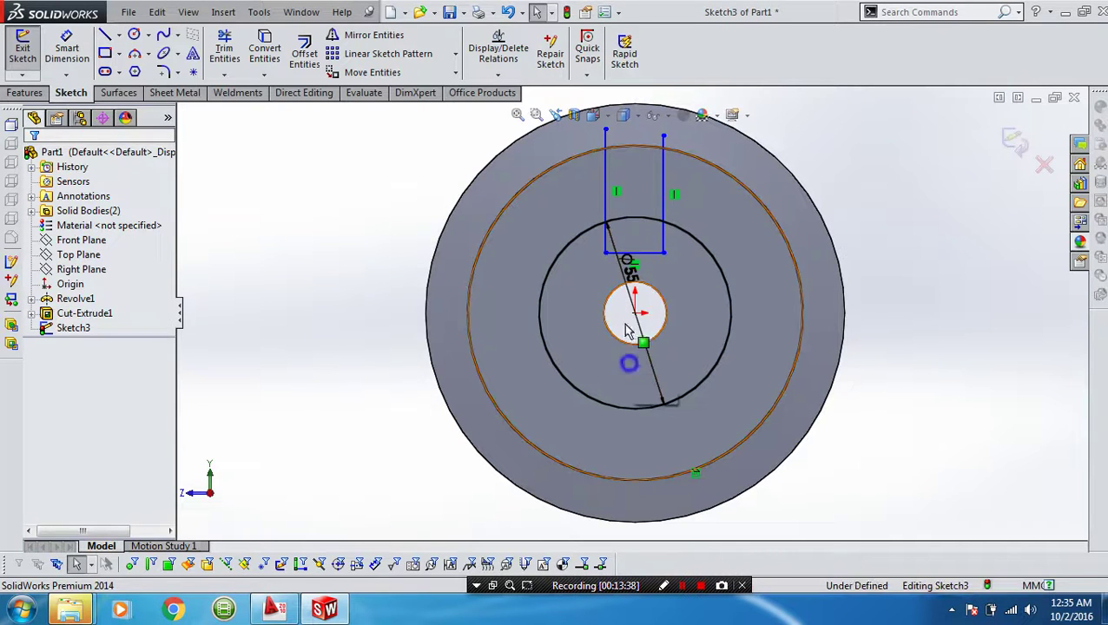
pyautogui.moveTo(630, 356); pyautogui.dragTo(627, 272, button='right')
# Dimension the slot's bottom line to 16 mm and its left side 8 mm from the origin.
pyautogui.click(629, 253)
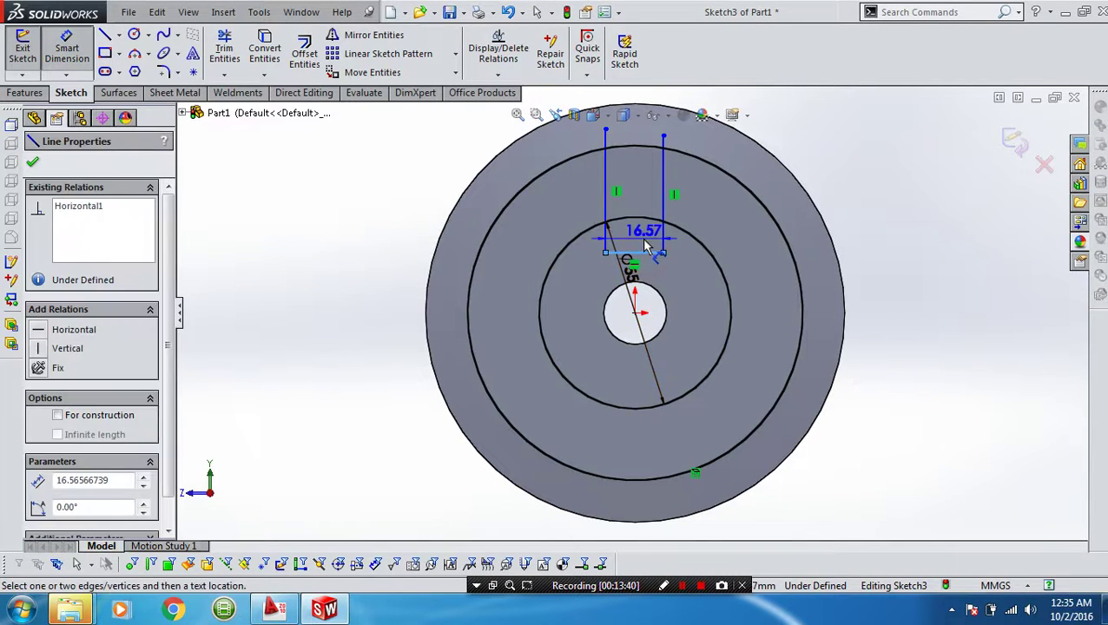
pyautogui.click(644, 246)
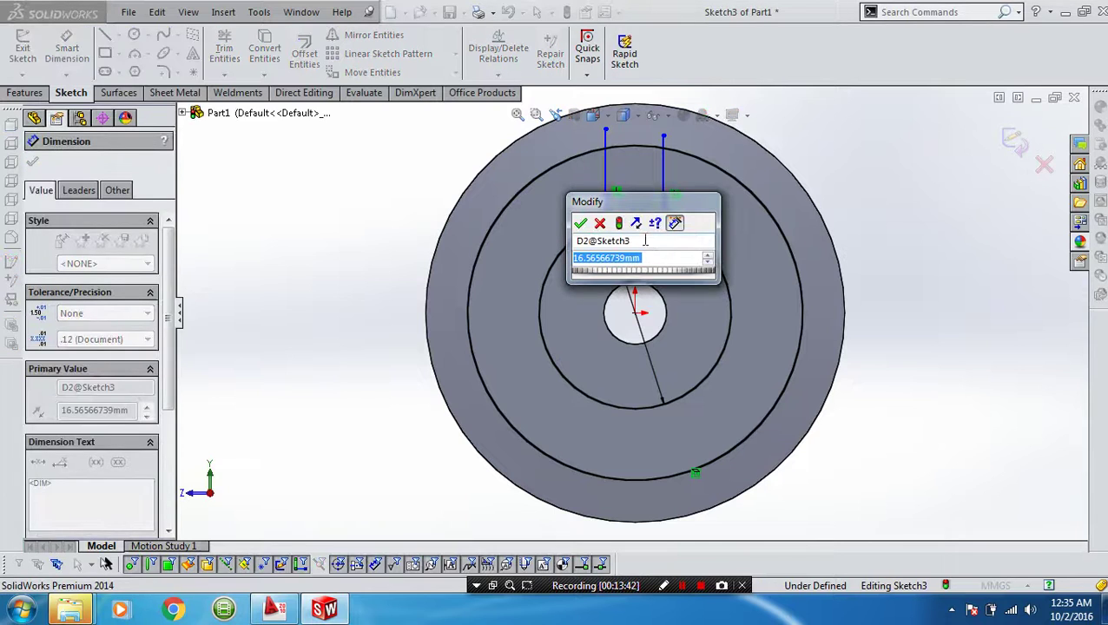
pyautogui.write('1')
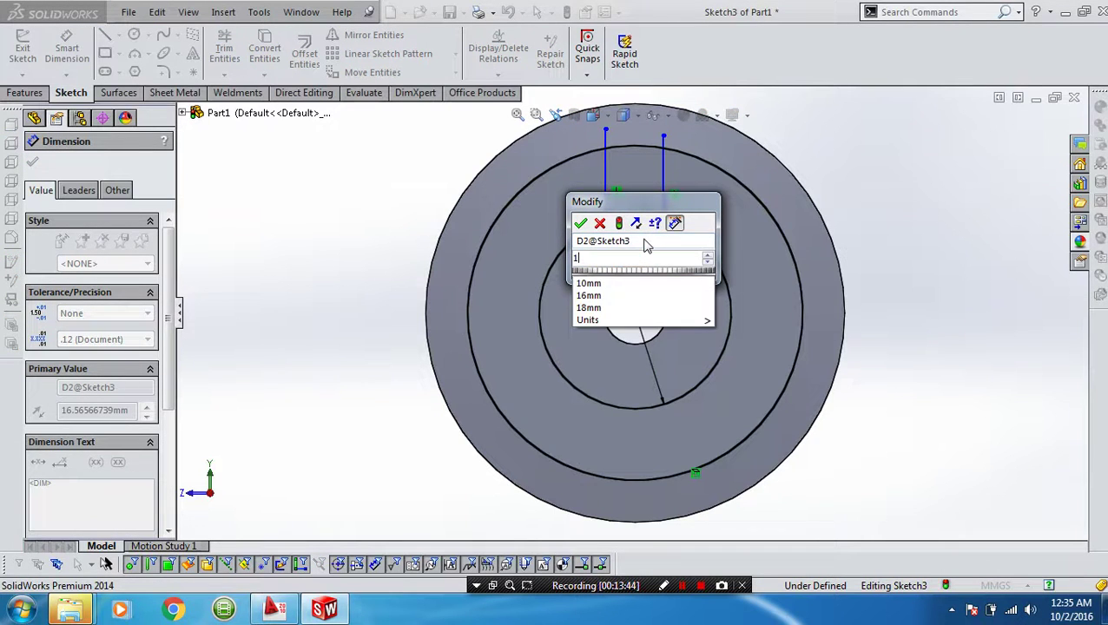
pyautogui.write('6')
pyautogui.press('Return')
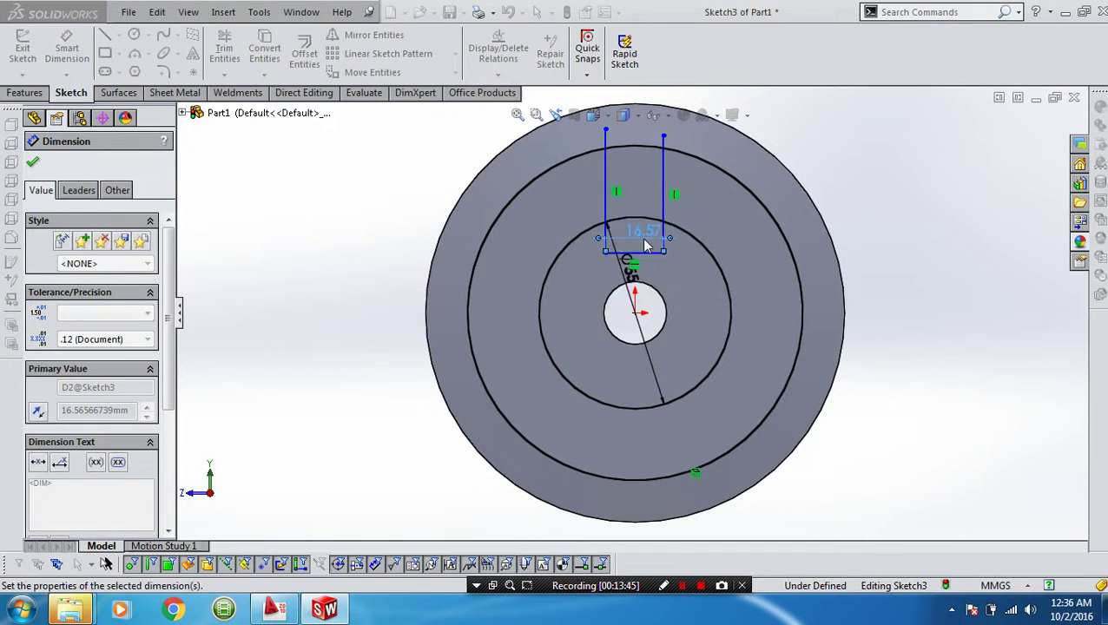
pyautogui.click(605, 213)
pyautogui.click(636, 312)
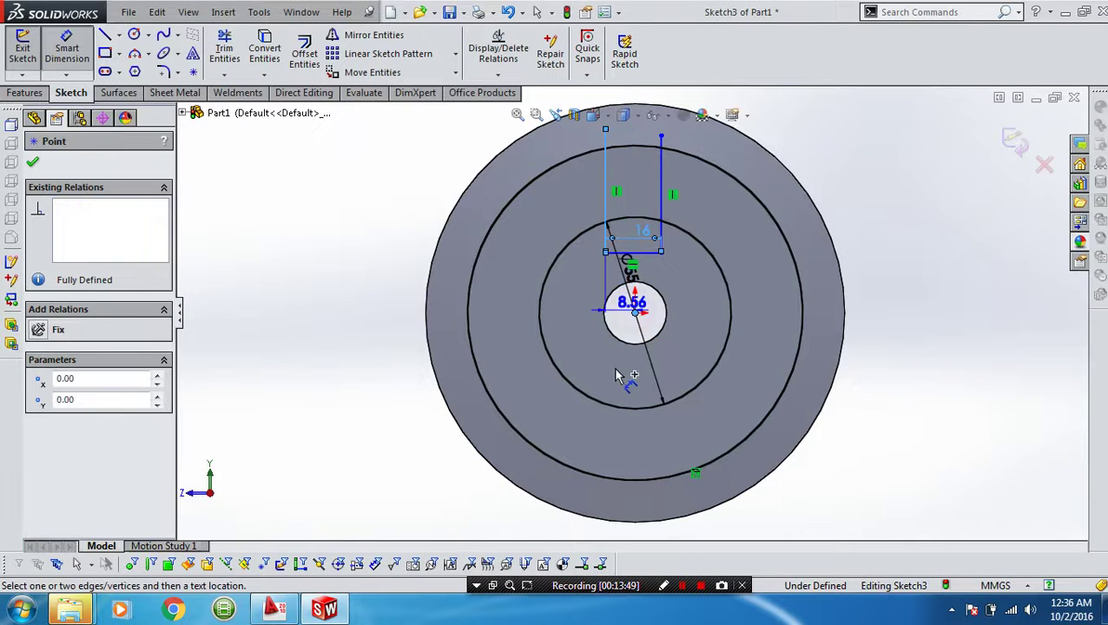
pyautogui.click(616, 375)
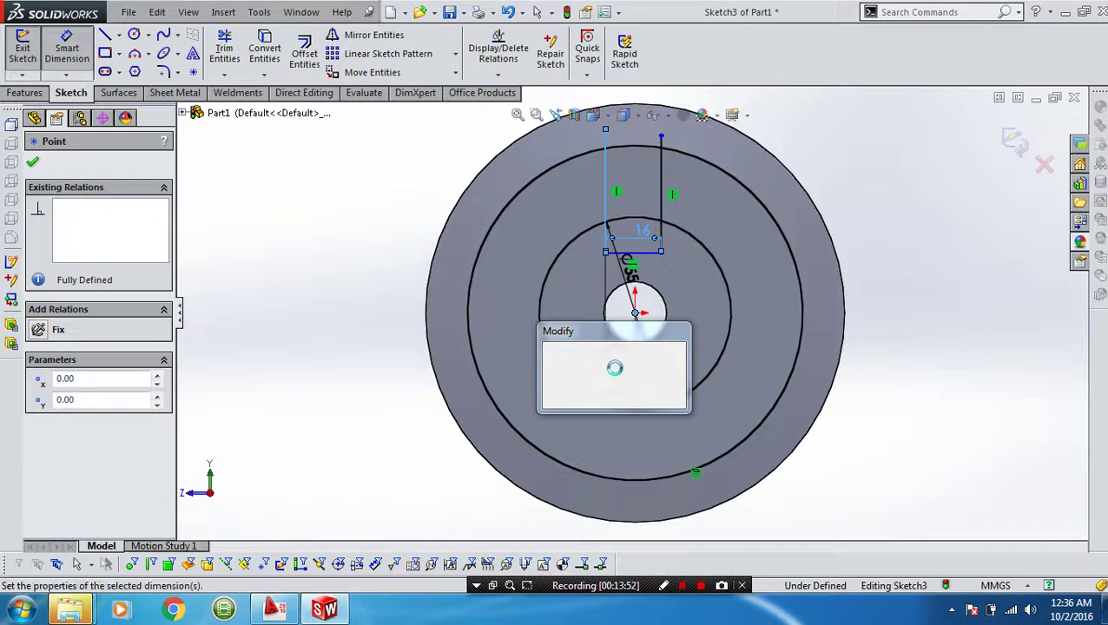
pyautogui.write('8.00mm')
pyautogui.press('Return')
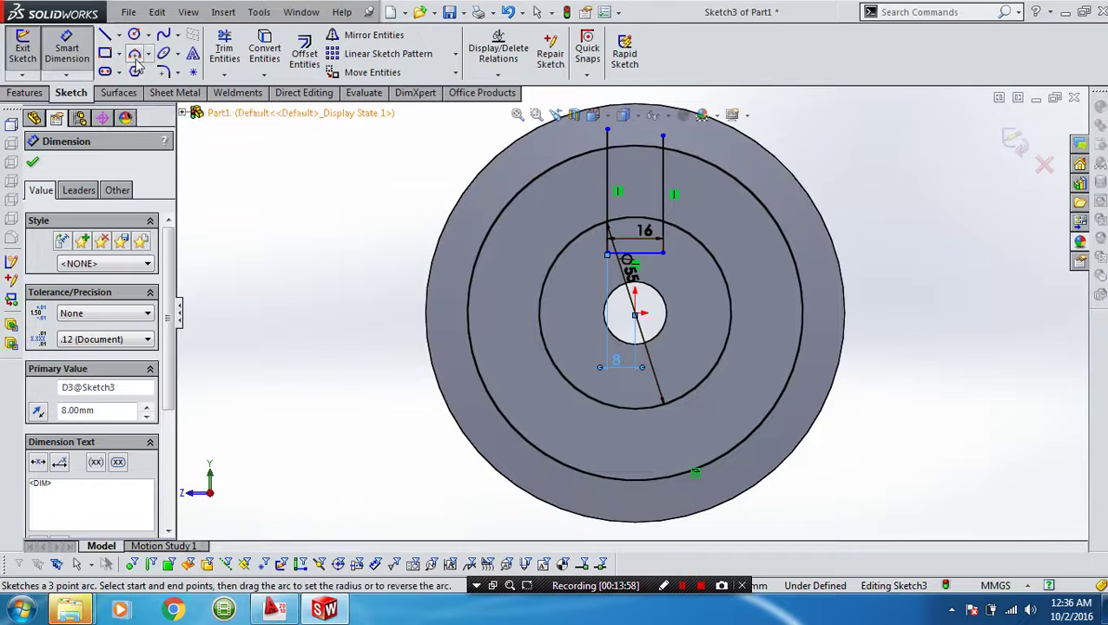
pyautogui.click(252, 304)
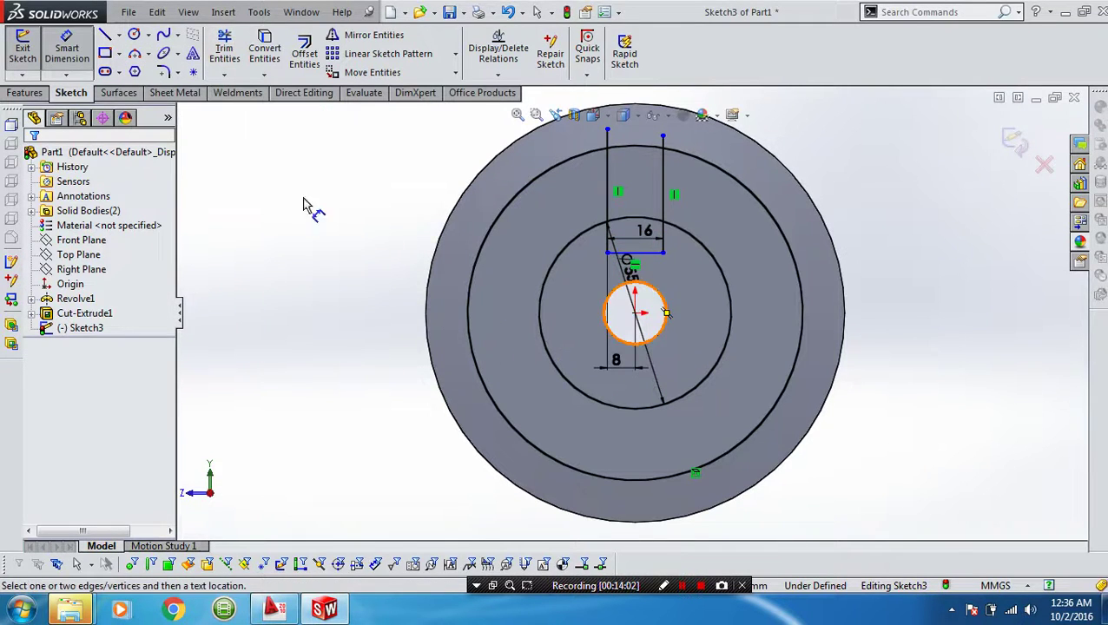
pyautogui.click(224, 48)
# Power-trim away the inner circle pieces and the straight slot bottom line.
pyautogui.moveTo(278, 283); pyautogui.dragTo(655, 348)
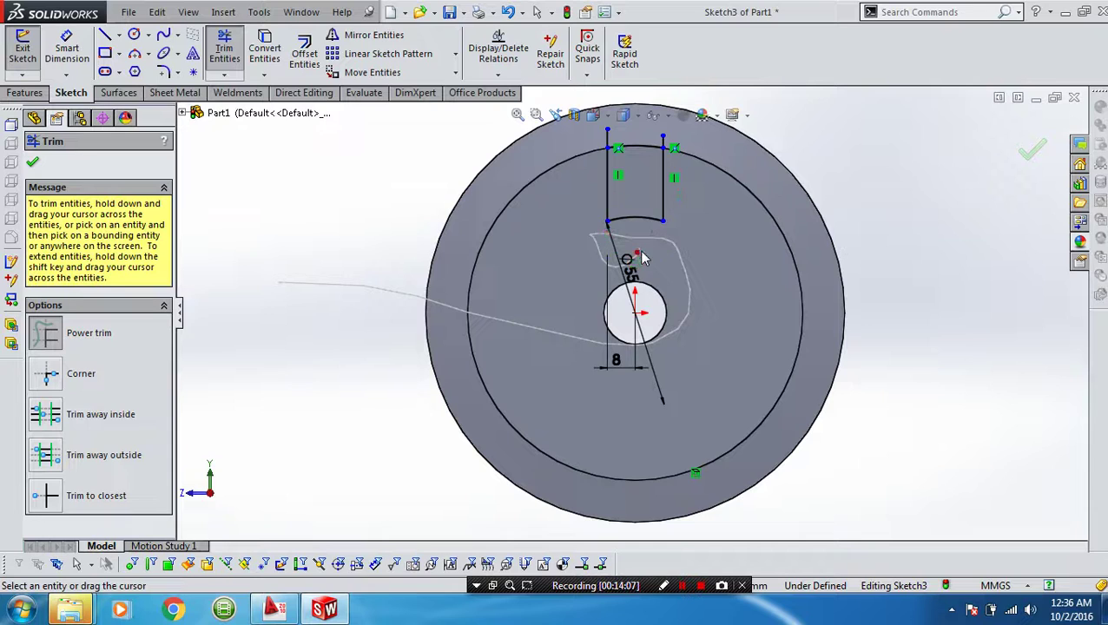
pyautogui.moveTo(638, 258); pyautogui.dragTo(681, 208)
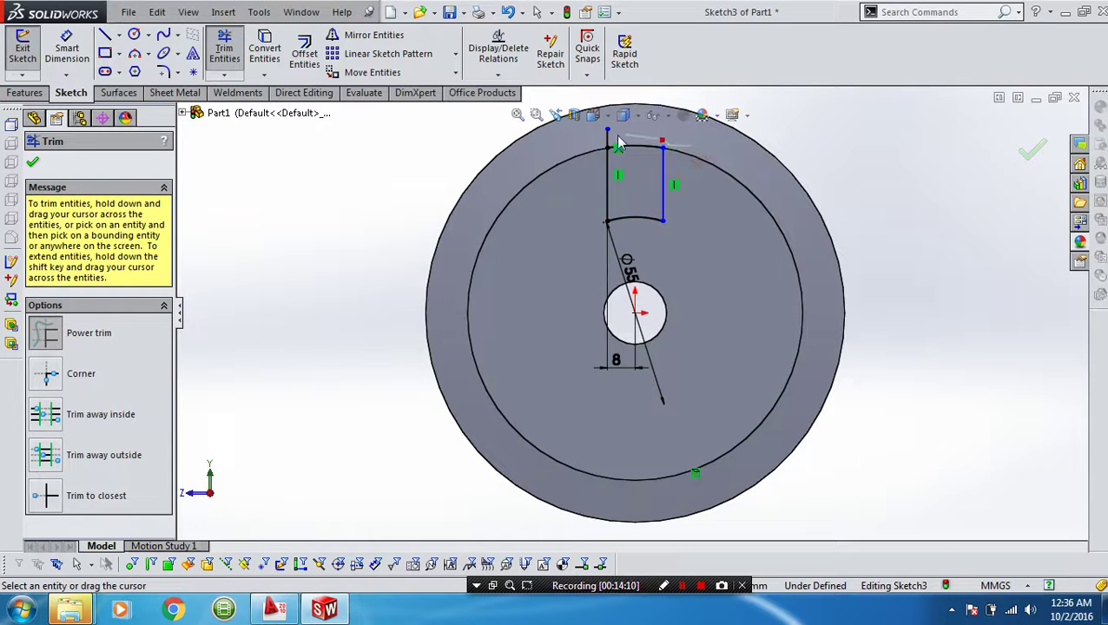
pyautogui.click(33, 163)
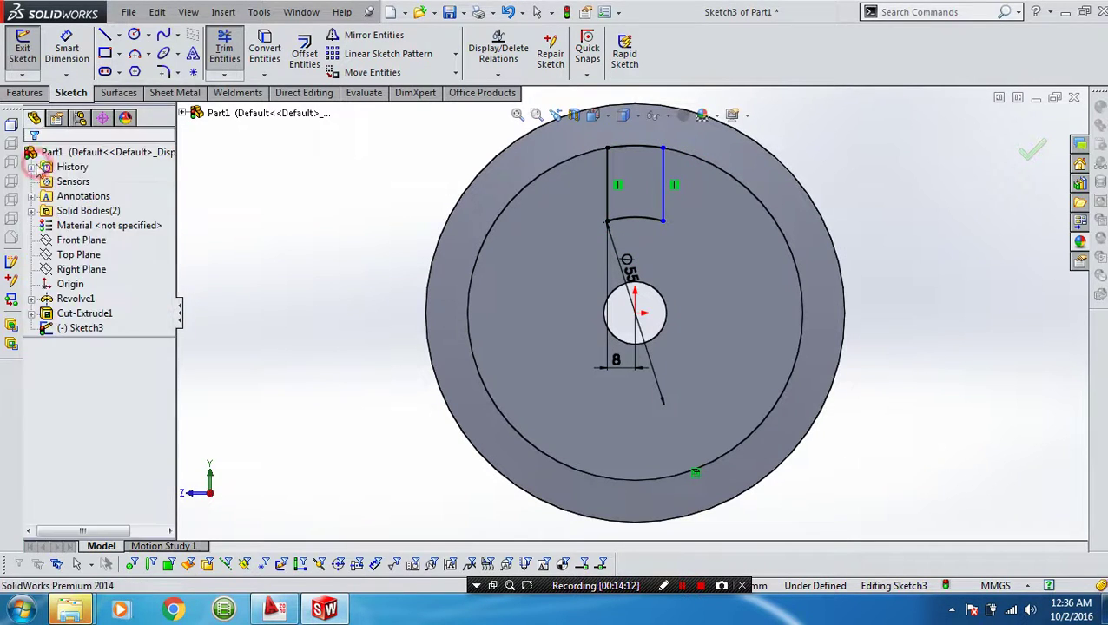
# Exit the slot sketch and start an Extruded Boss/Base from it.
pyautogui.click(22, 54)
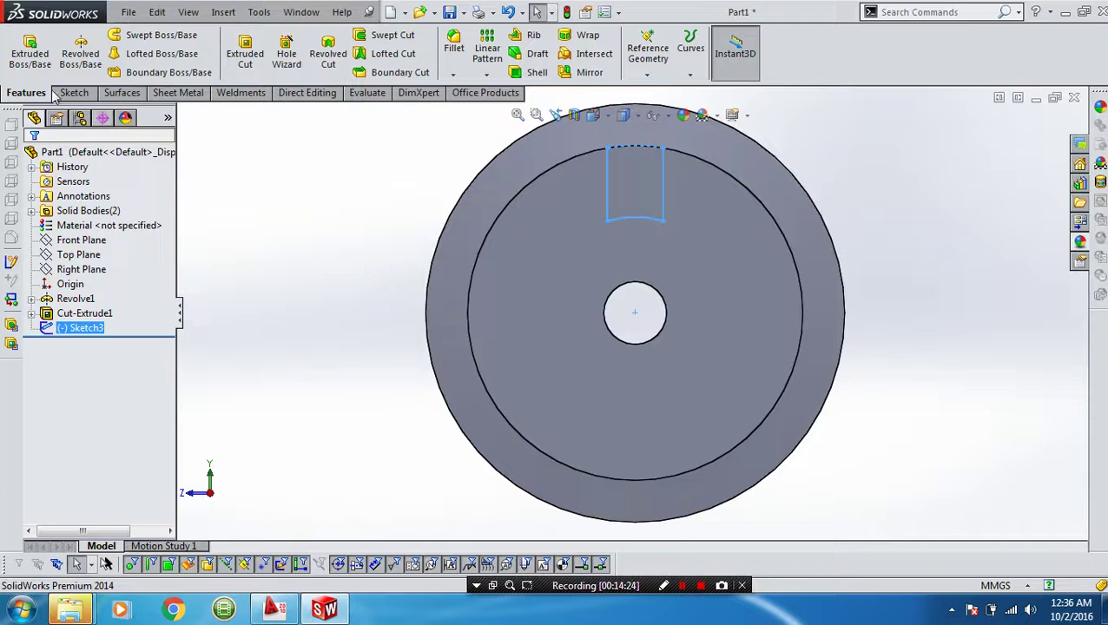
pyautogui.click(29, 52)
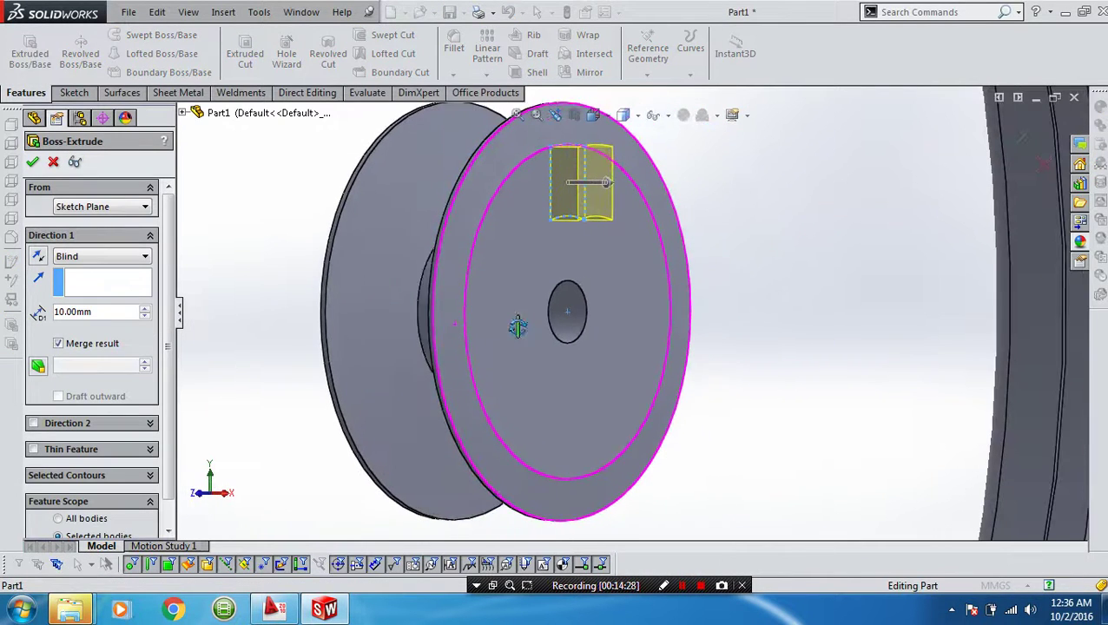
# Set the boss extrusion depth to 15 mm and accept it.
pyautogui.scroll(3, 401, 300)
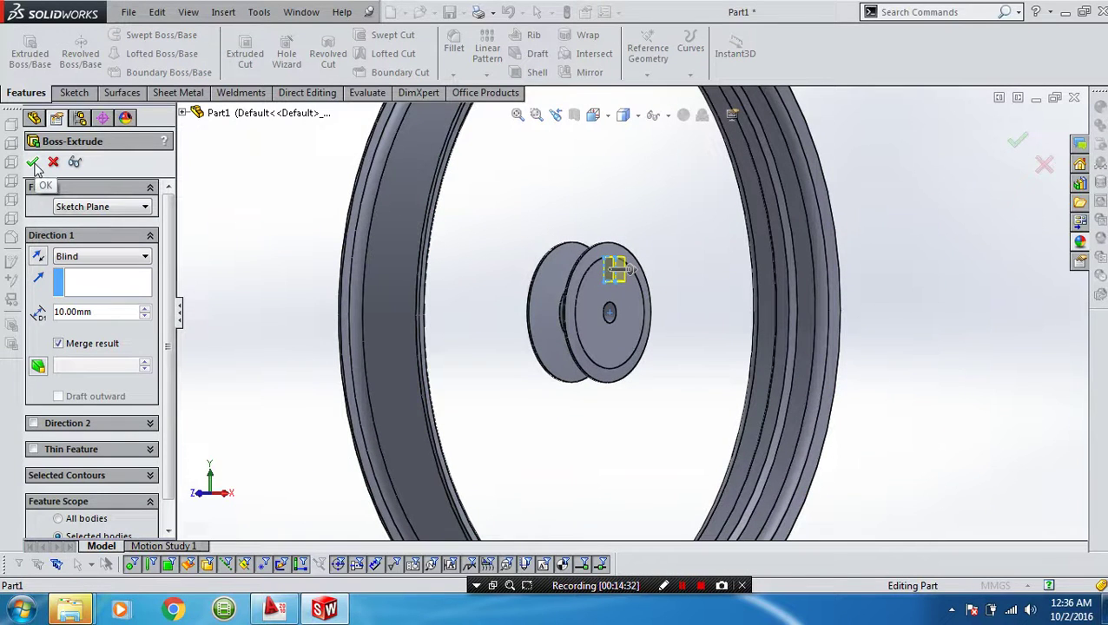
pyautogui.doubleClick(83, 310)
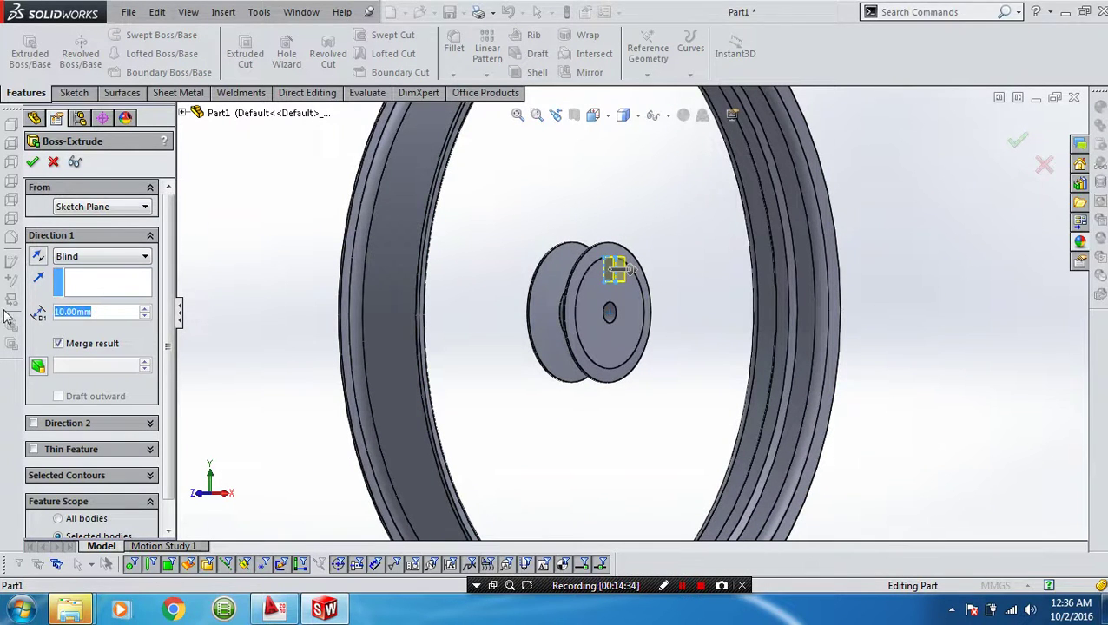
pyautogui.write('1')
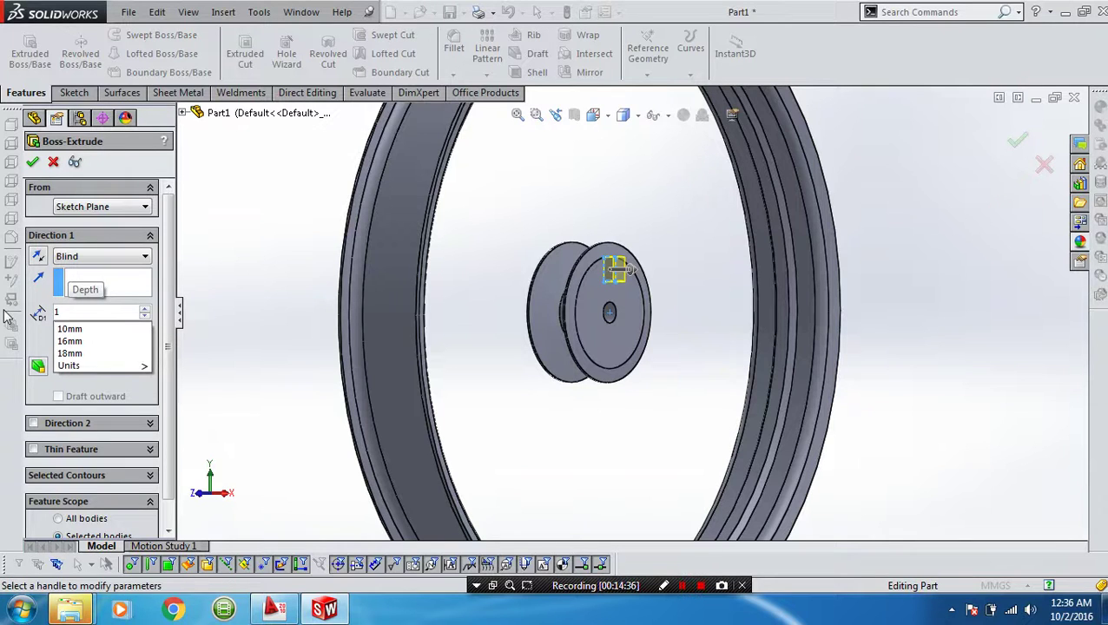
pyautogui.write('5')
pyautogui.press('Return')
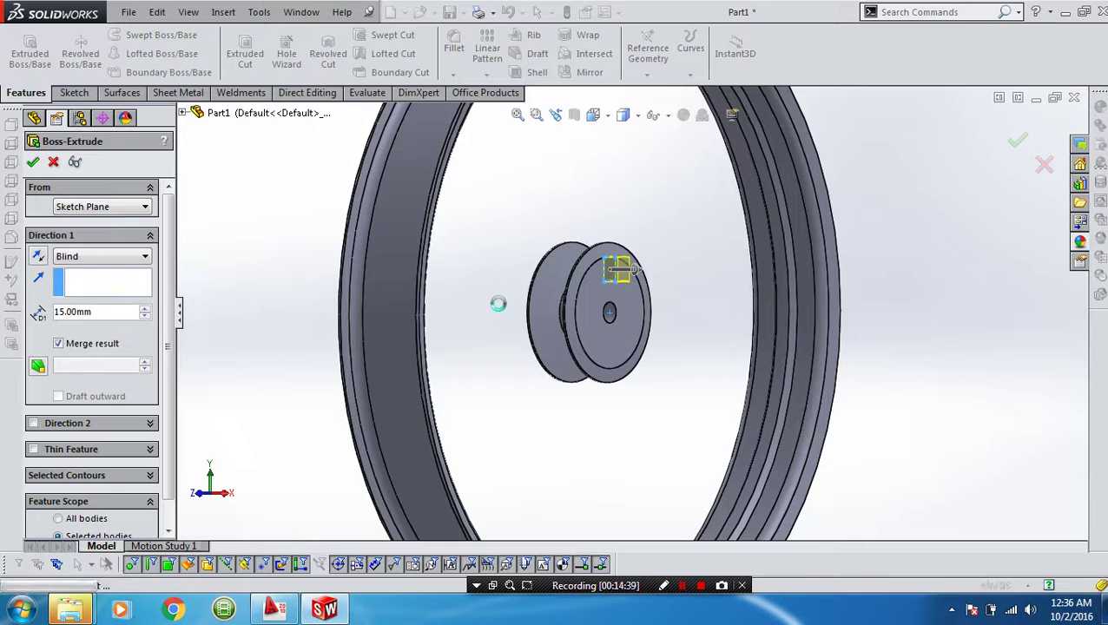
pyautogui.press('Return')
# Start a new sketch on the boss's front face.
pyautogui.click(478, 292)
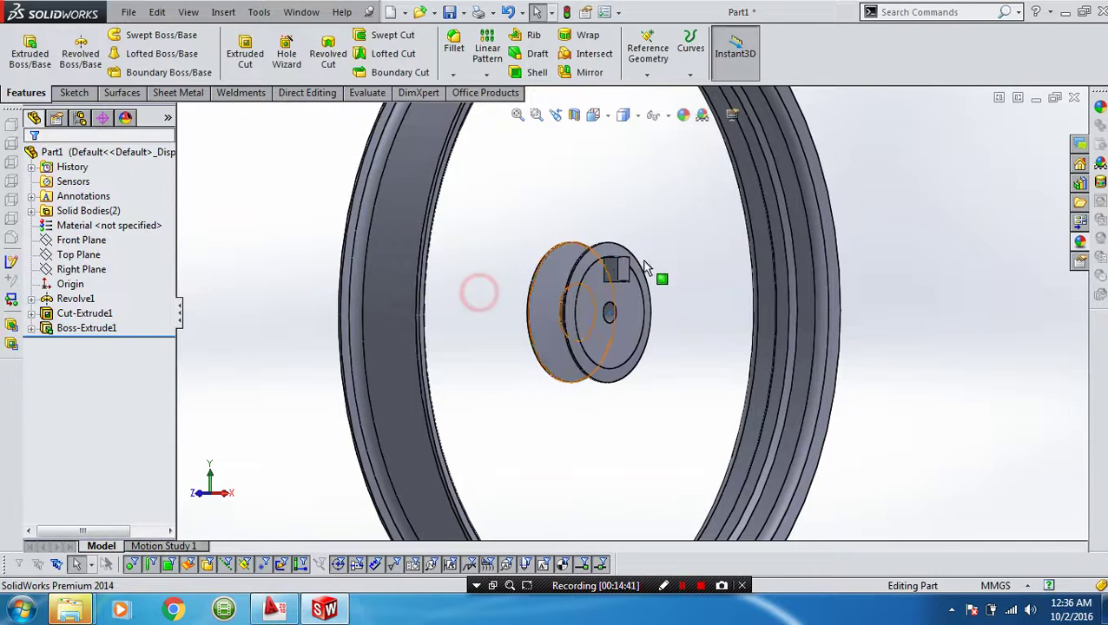
pyautogui.scroll(-3, 638, 266)
pyautogui.click(592, 288)
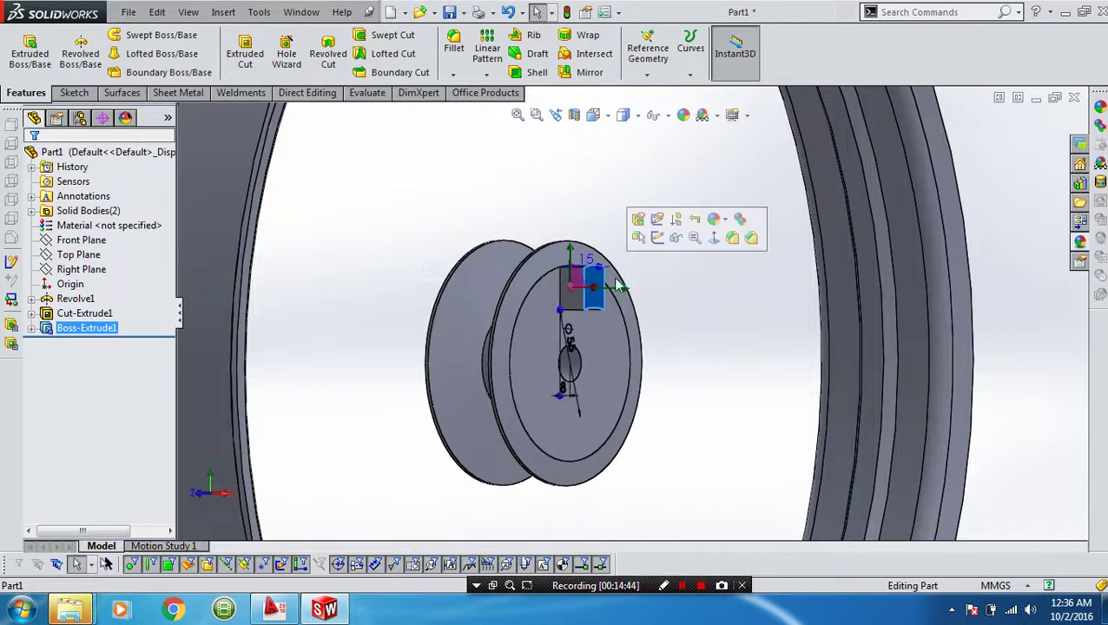
pyautogui.click(652, 239)
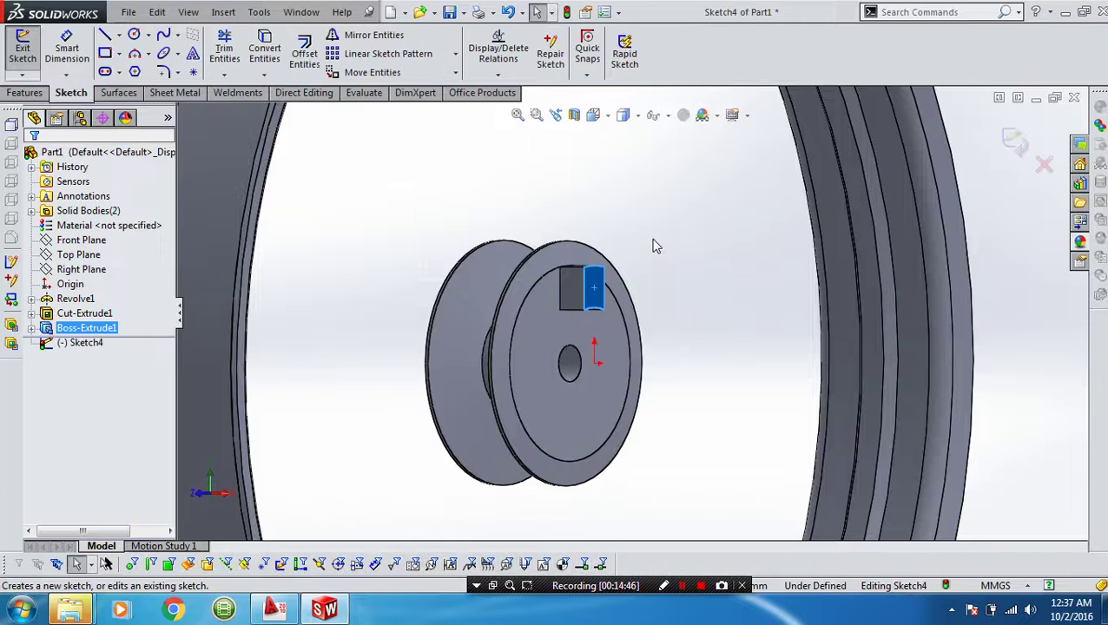
pyautogui.scroll(-3, 638, 310)
pyautogui.scroll(-3, 638, 310)
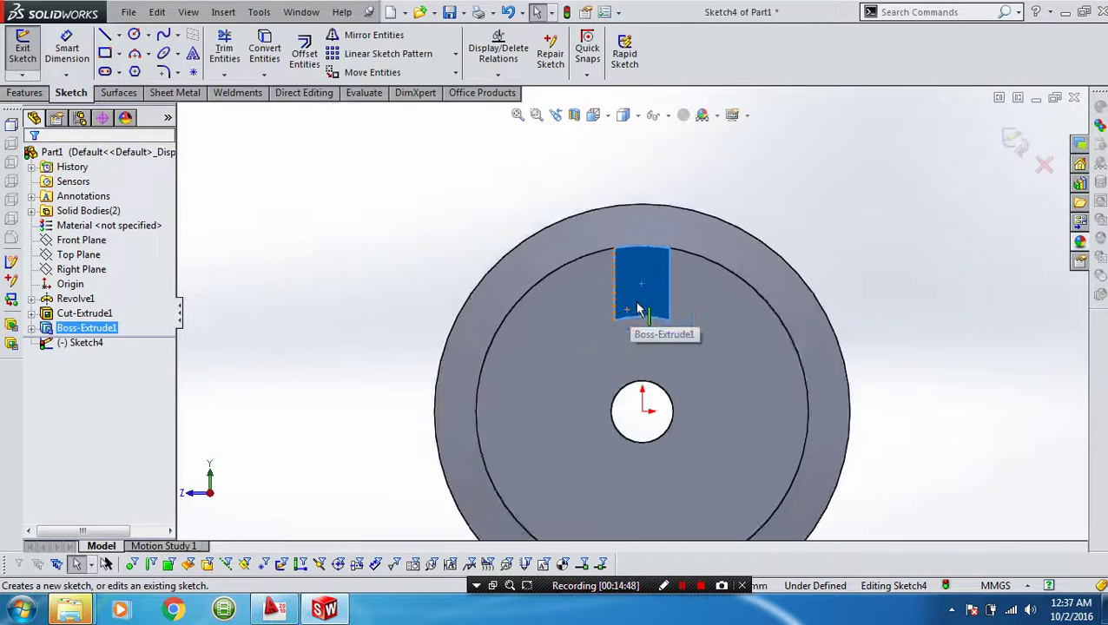
pyautogui.scroll(-3, 638, 310)
pyautogui.click(344, 207)
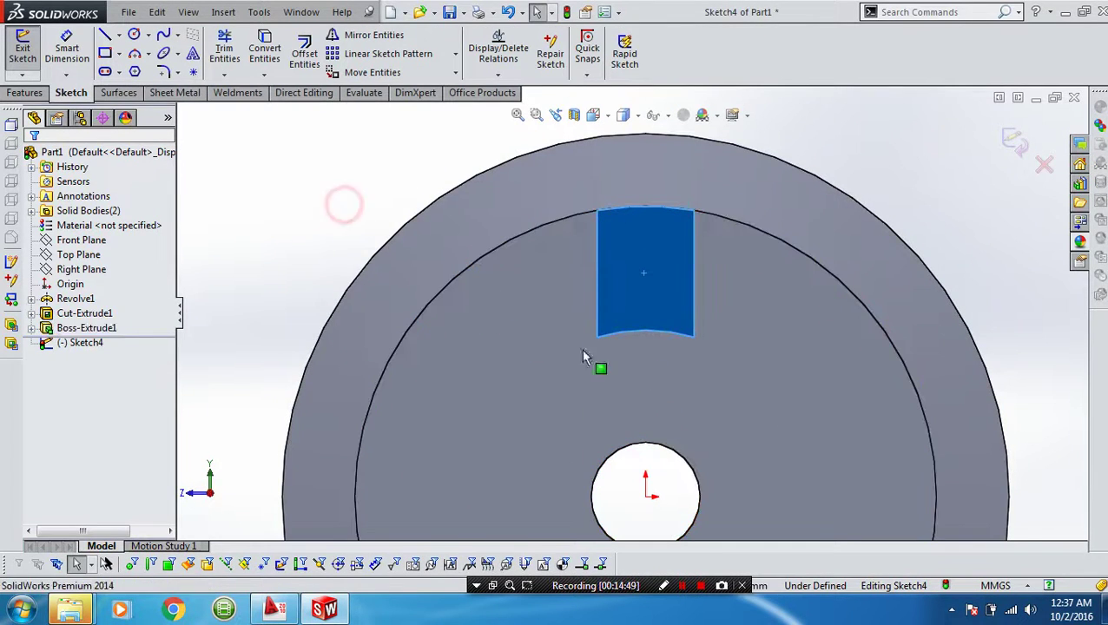
# Convert the boss's bottom arc edge into sketch geometry.
pyautogui.click(622, 333)
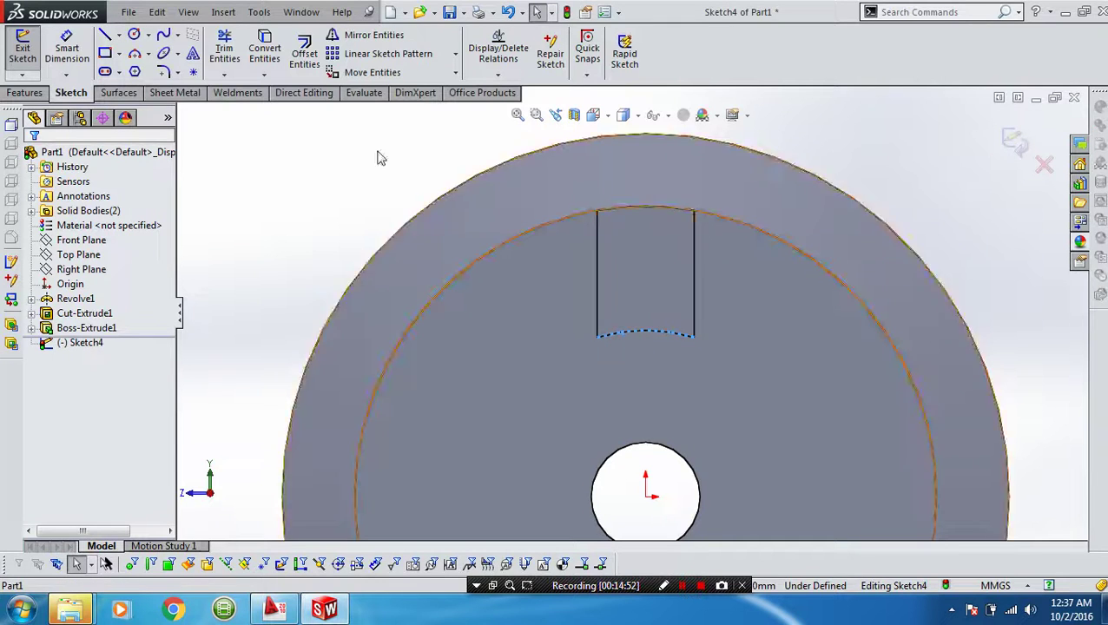
pyautogui.click(270, 53)
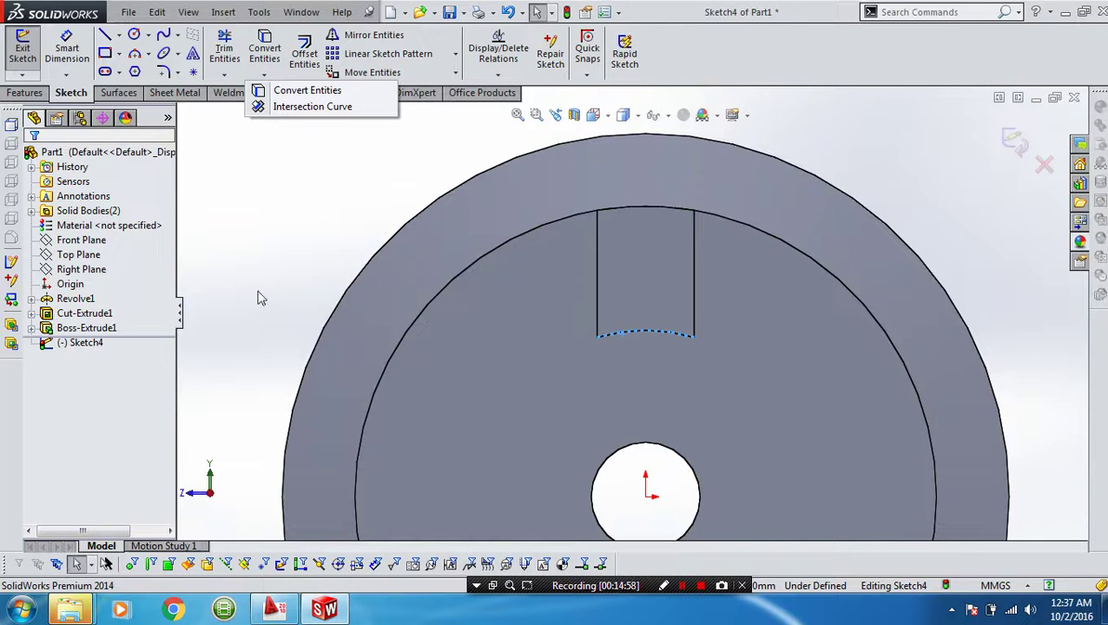
pyautogui.click(278, 91)
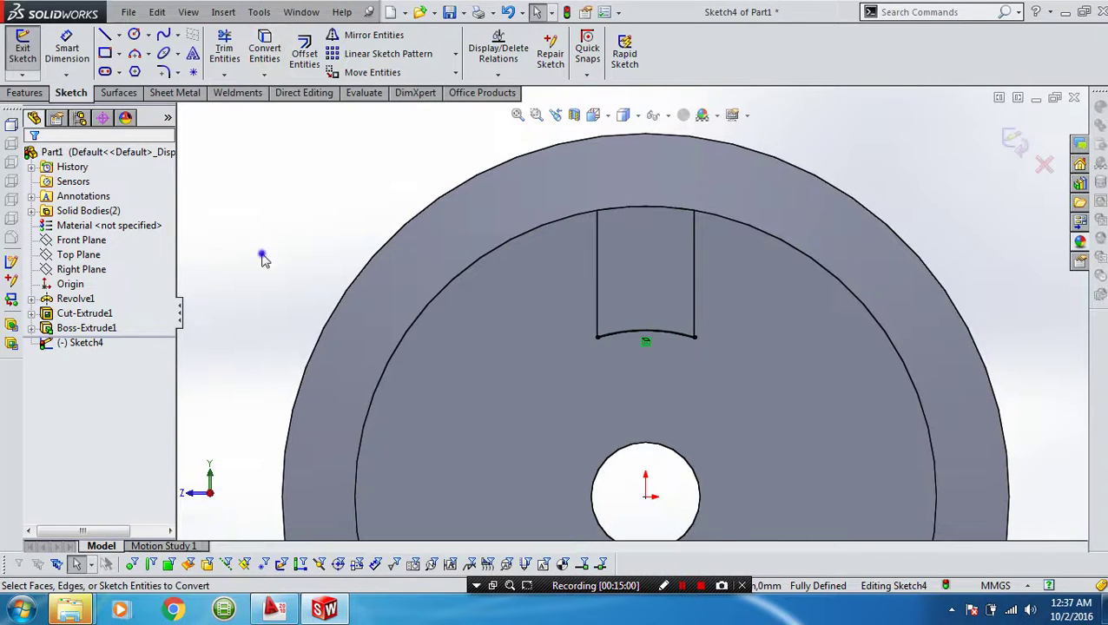
pyautogui.moveTo(263, 258); pyautogui.dragTo(337, 247, button='right')
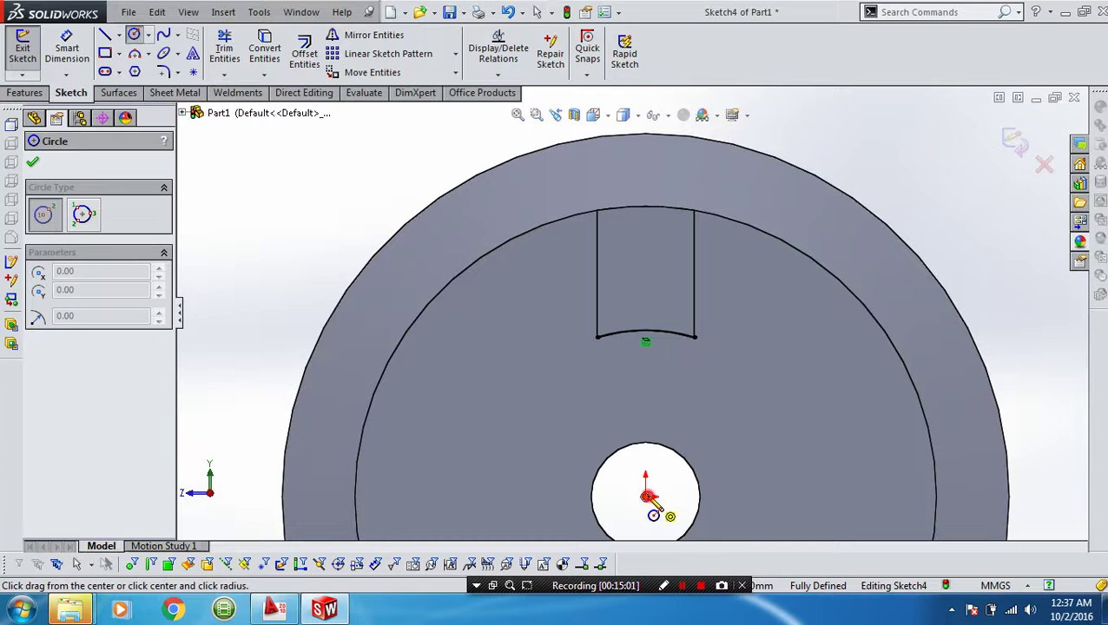
# Draw an origin-centred circle dimensioned 5 mm from the slot-bottom arc.
pyautogui.click(645, 496)
pyautogui.click(645, 300)
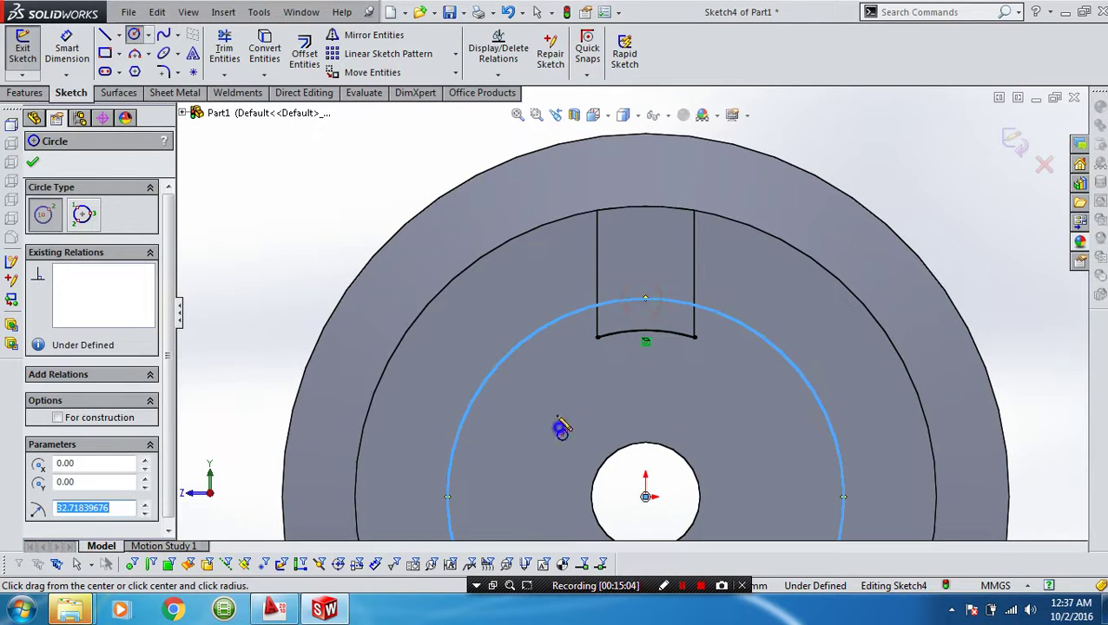
pyautogui.moveTo(562, 427); pyautogui.dragTo(559, 292, button='right')
pyautogui.click(615, 303)
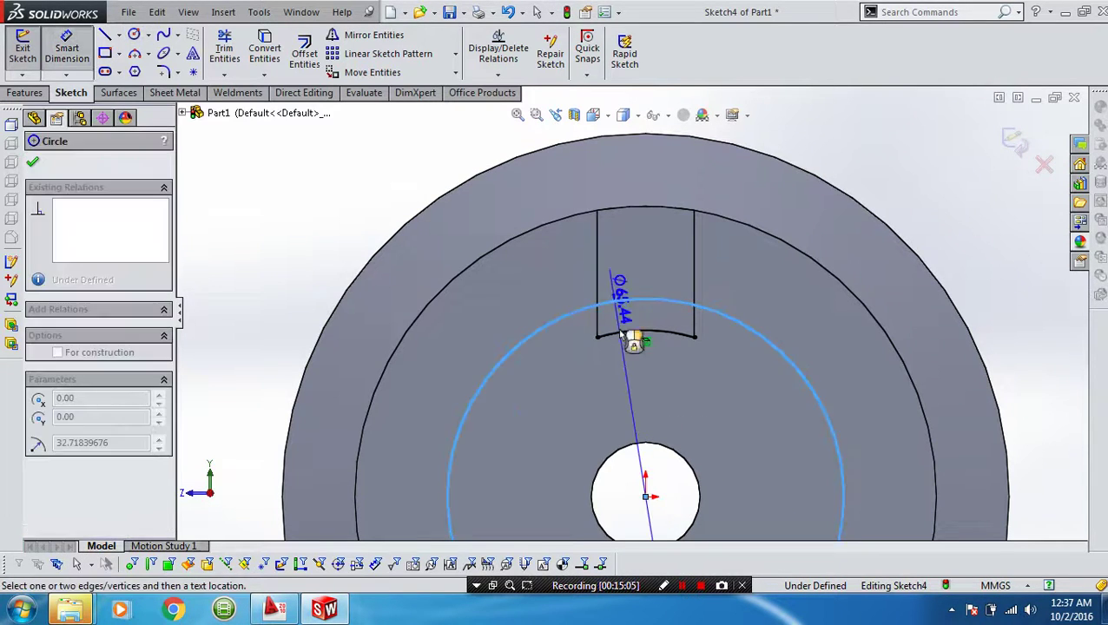
pyautogui.click(623, 337)
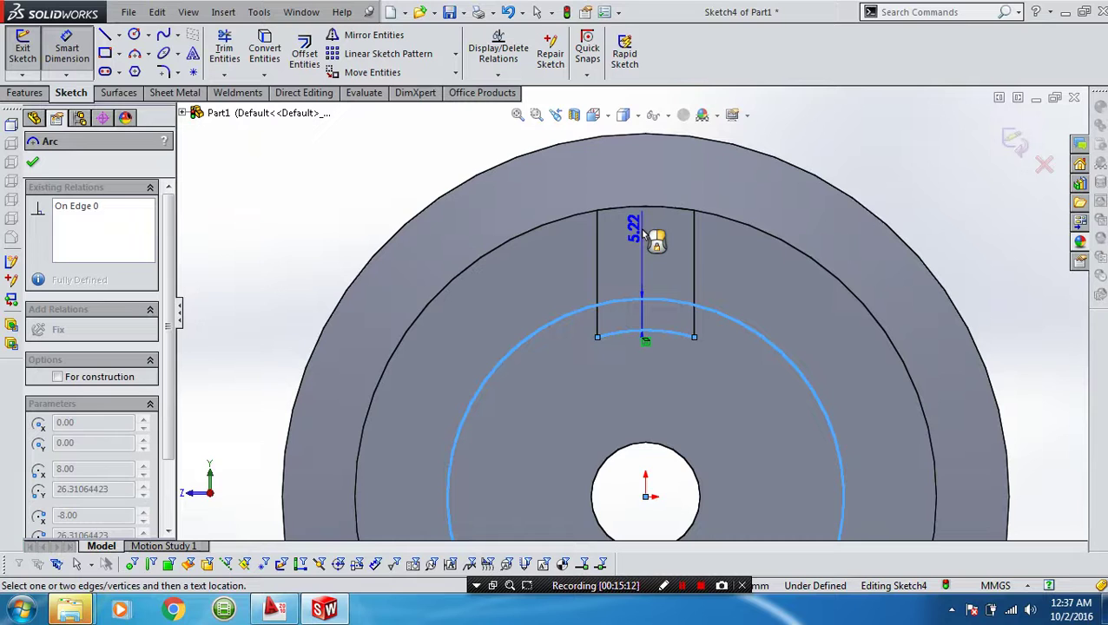
pyautogui.click(742, 261)
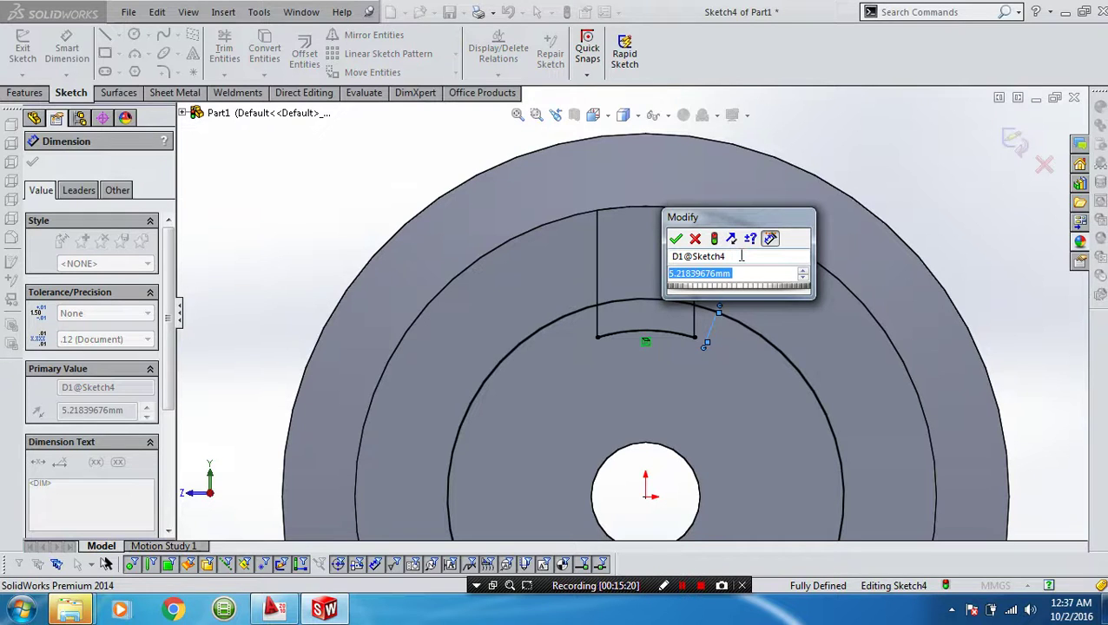
pyautogui.write('5')
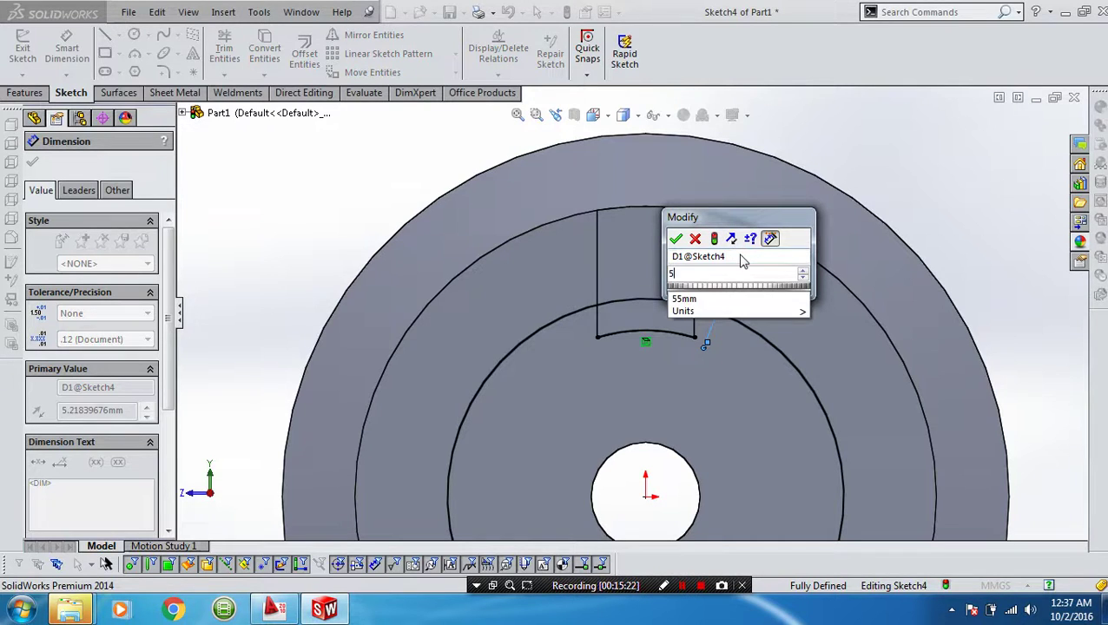
pyautogui.press('Return')
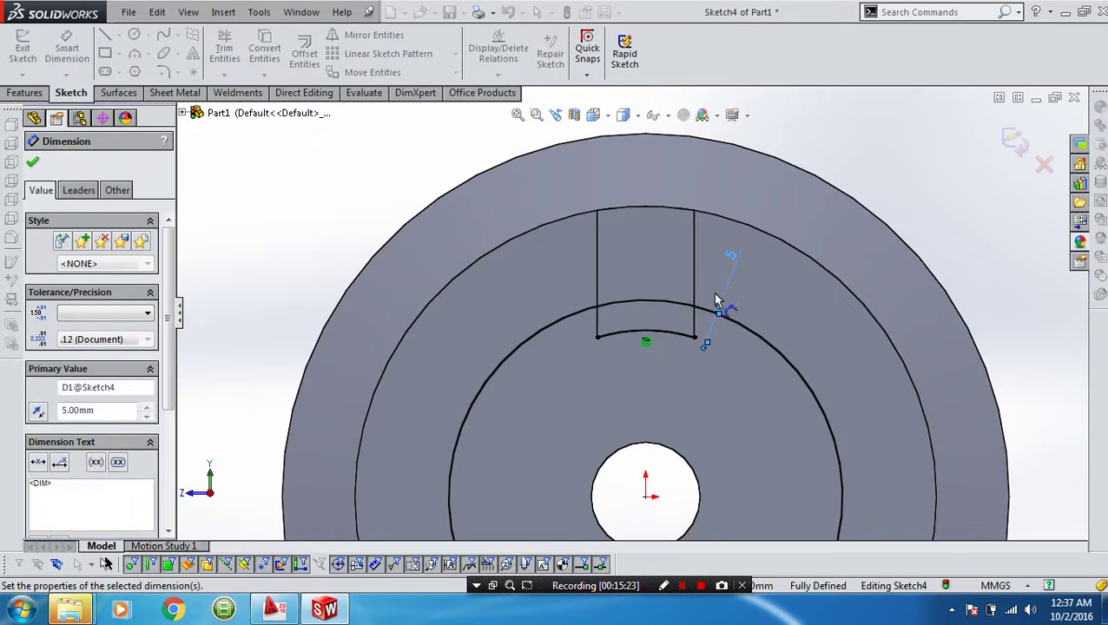
pyautogui.press('Escape')
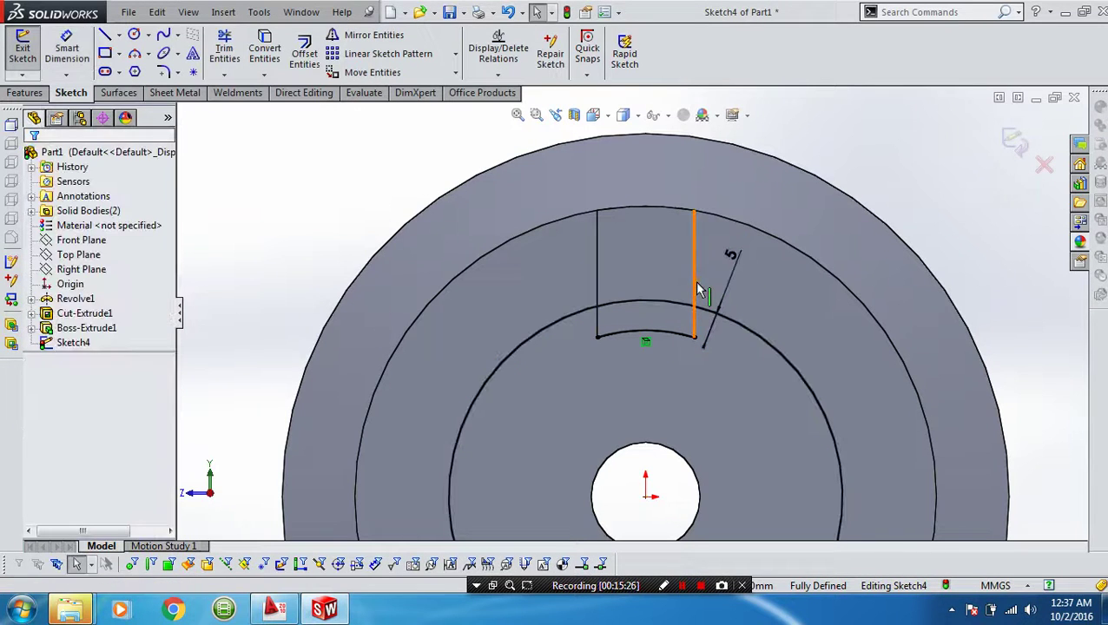
# Convert the vertical line, trim away the excess inner arcs, and exit the sketch.
pyautogui.click(694, 287)
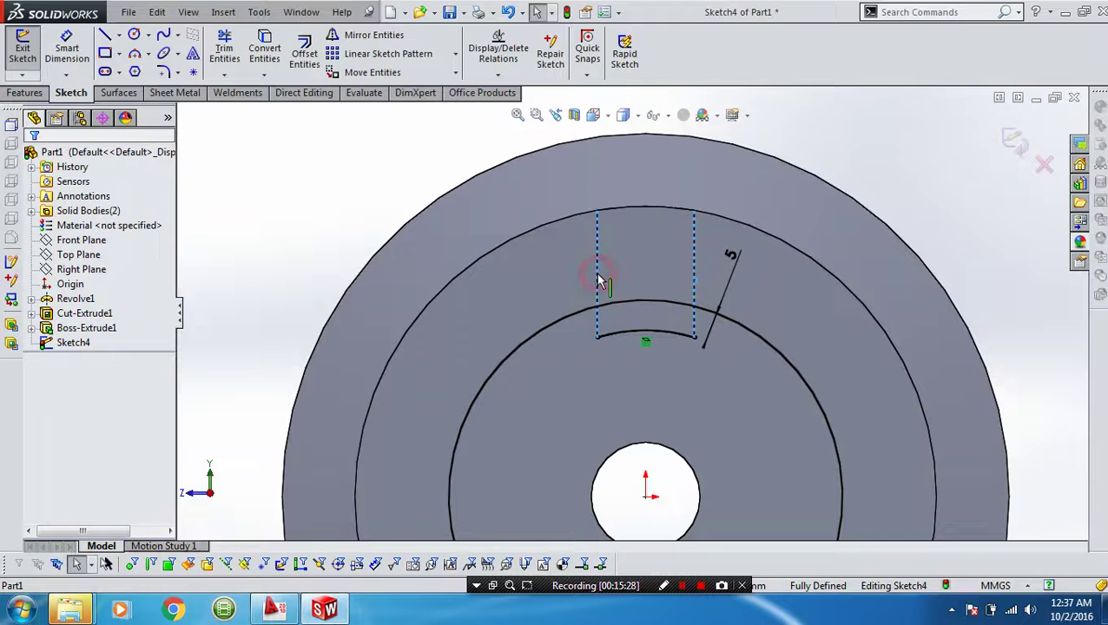
pyautogui.click(263, 52)
pyautogui.click(224, 48)
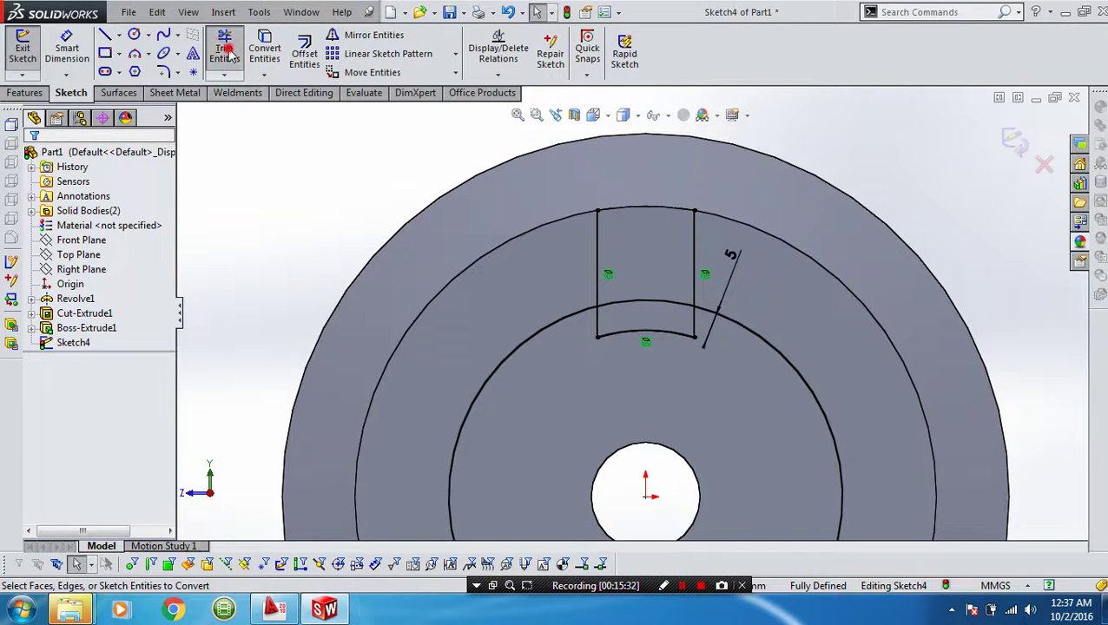
pyautogui.moveTo(544, 375); pyautogui.dragTo(536, 298)
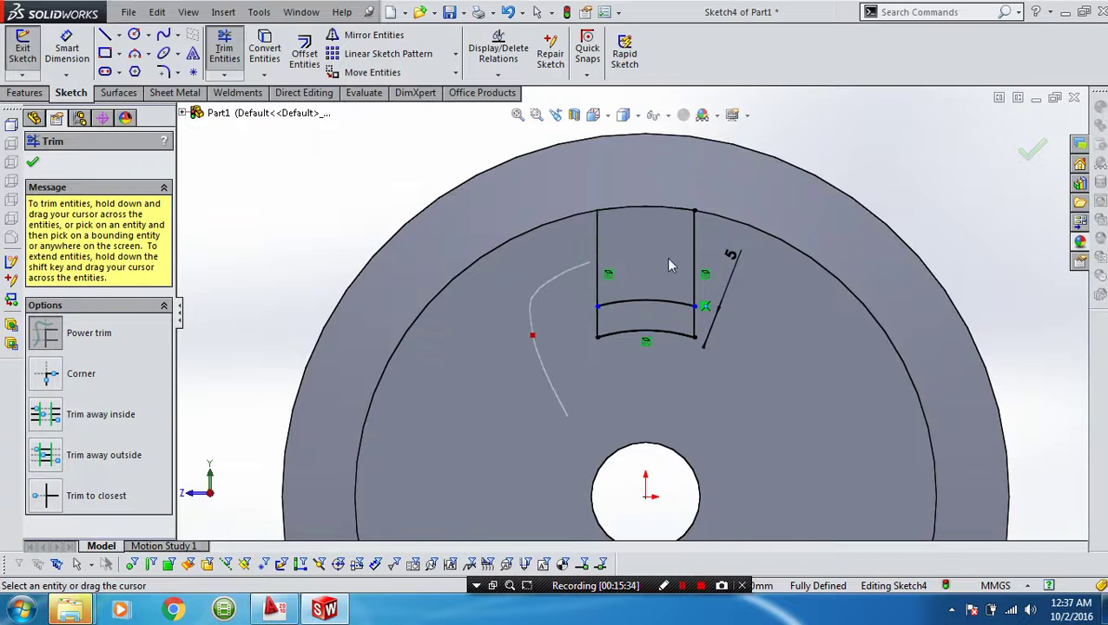
pyautogui.moveTo(730, 276); pyautogui.dragTo(726, 275)
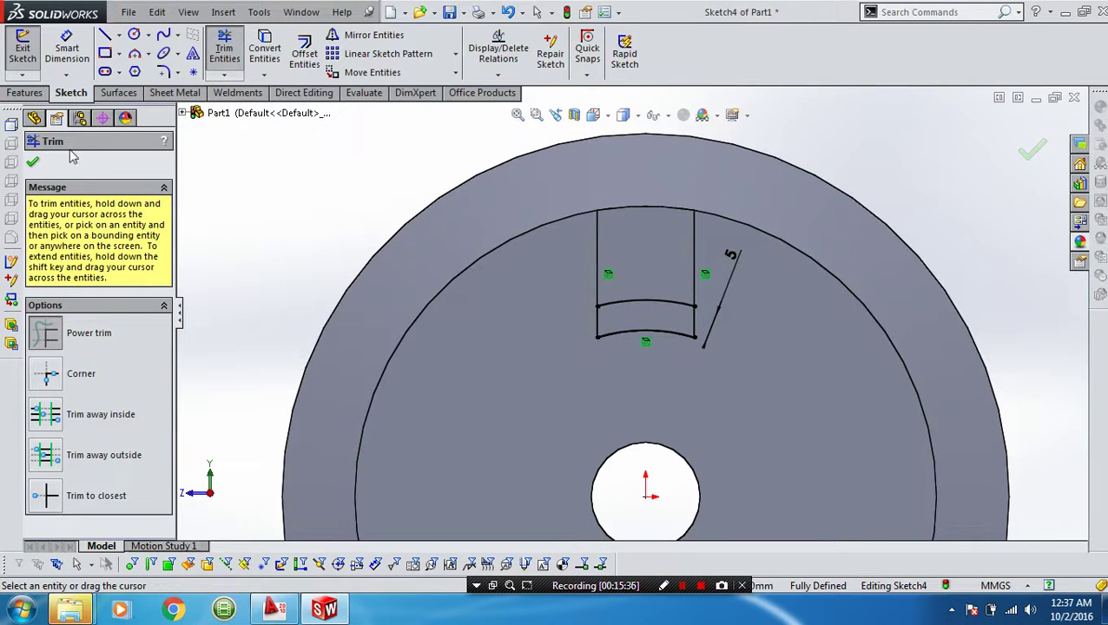
pyautogui.click(23, 48)
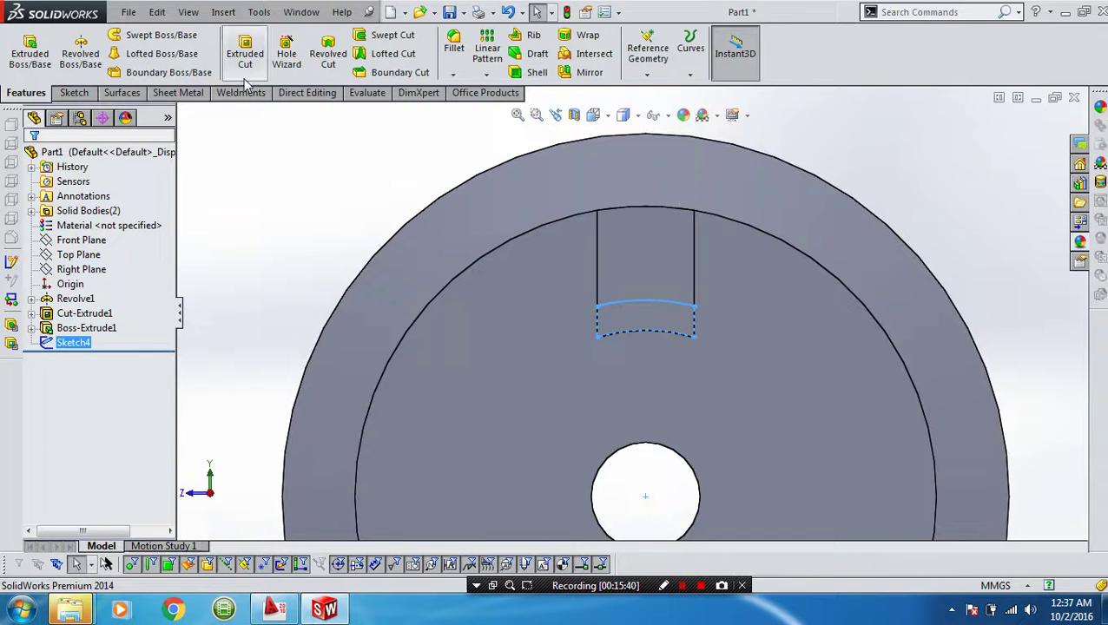
# Extrude the curved strip profile 5 mm as Boss-Extrude2.
pyautogui.click(33, 52)
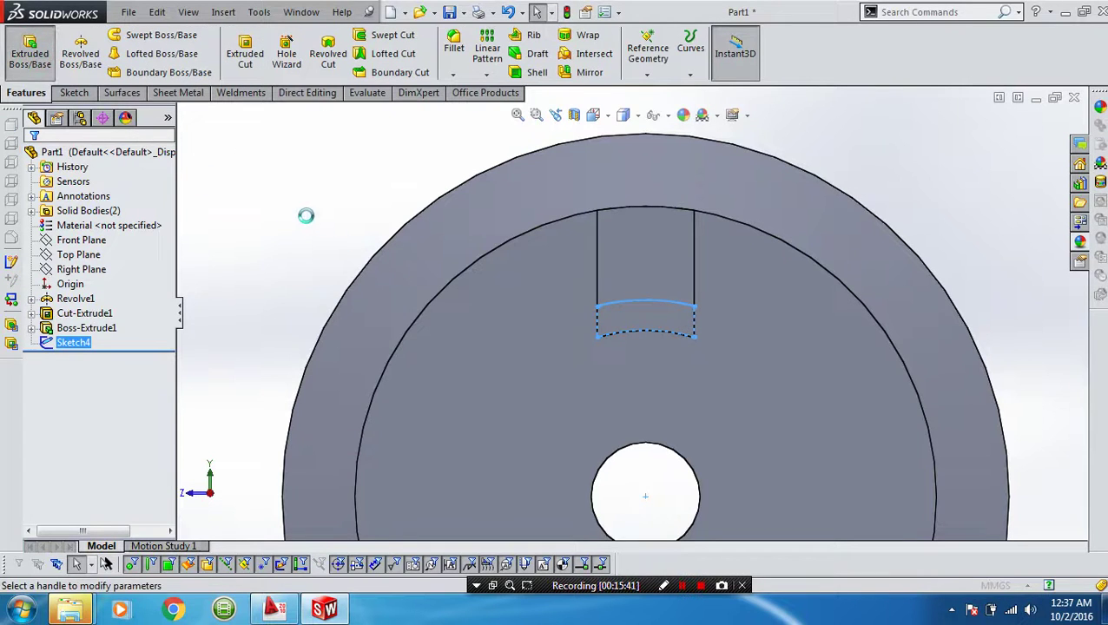
pyautogui.write('5')
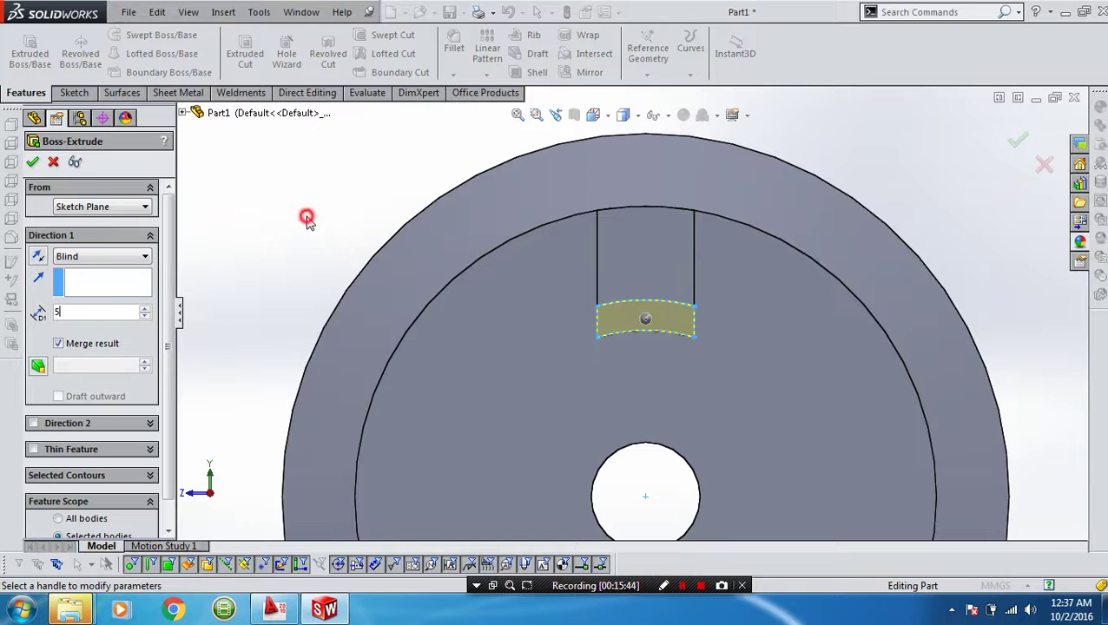
pyautogui.press('Return')
pyautogui.click(31, 165)
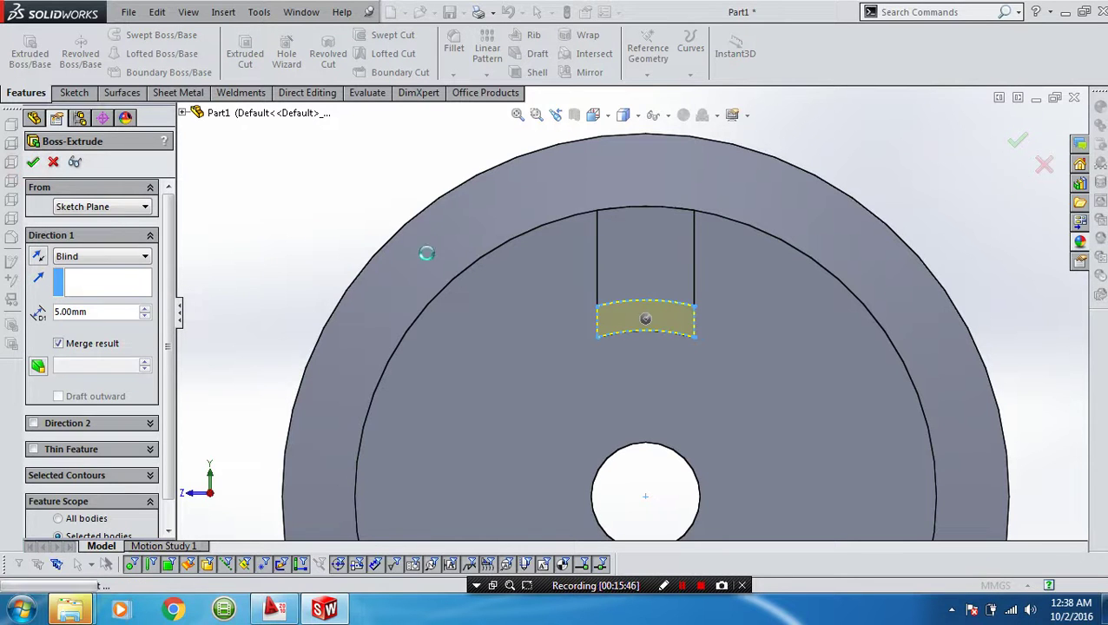
pyautogui.click(361, 212)
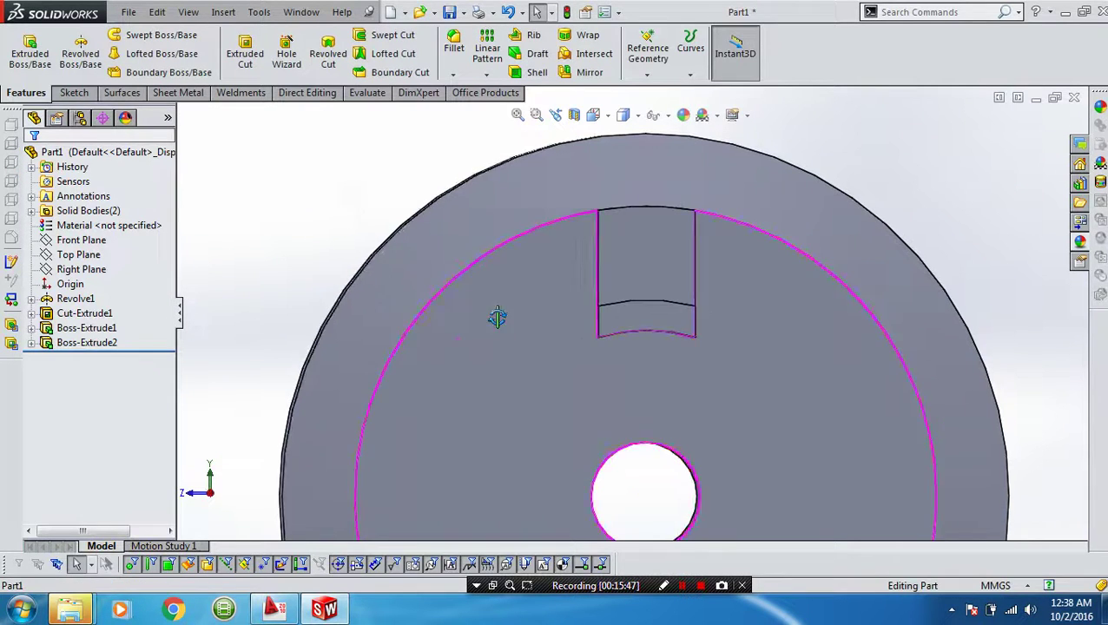
pyautogui.moveTo(497, 314)
pyautogui.mouseDown(button='middle')
pyautogui.moveTo(542, 365)
pyautogui.moveTo(513, 351)
pyautogui.mouseUp(button='middle')
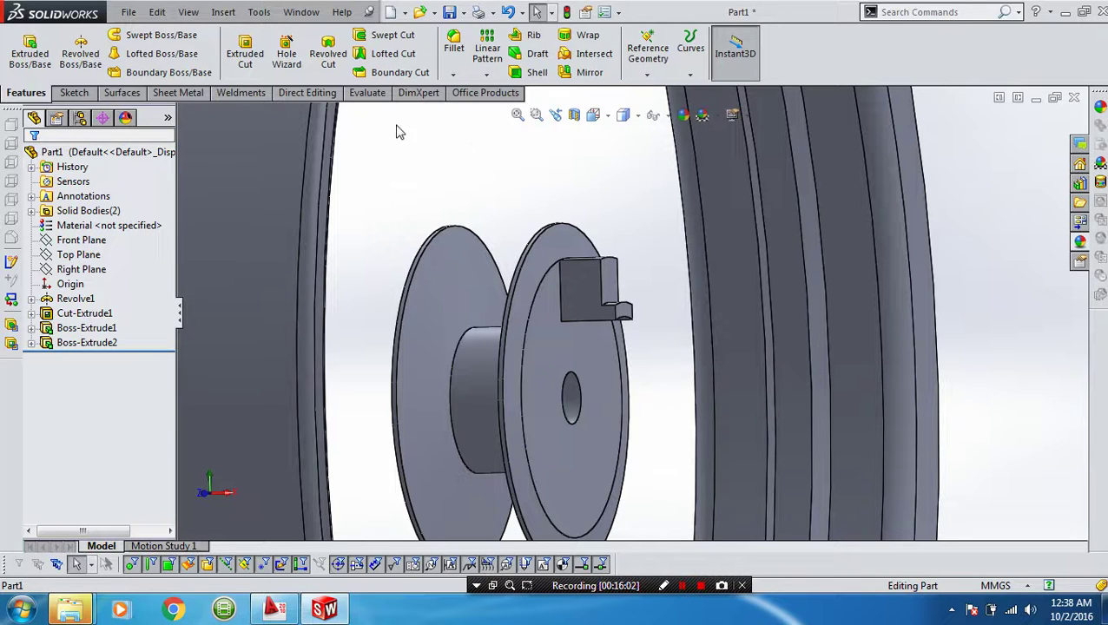
# Create reference axis Axis1 through the hub's cylindrical face.
pyautogui.click(647, 57)
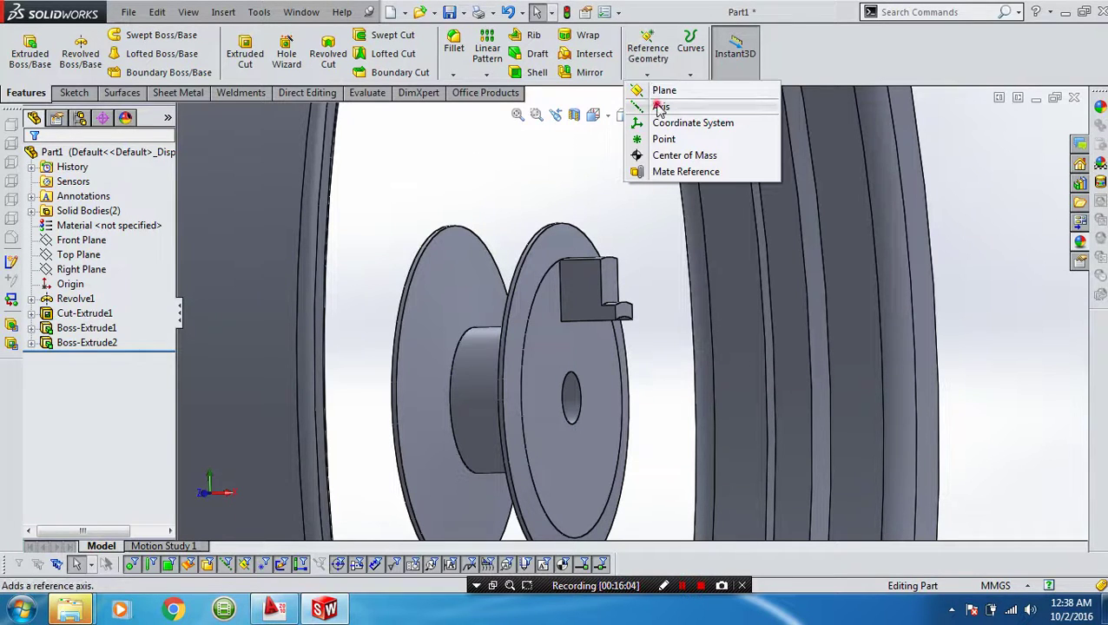
pyautogui.click(659, 107)
pyautogui.click(483, 375)
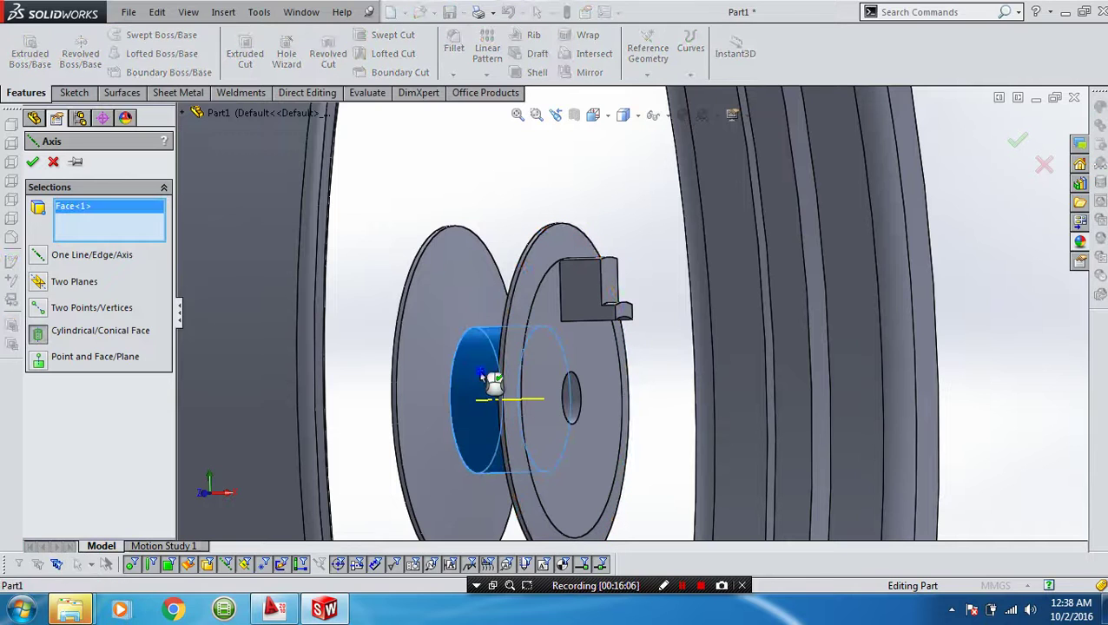
pyautogui.press('Return')
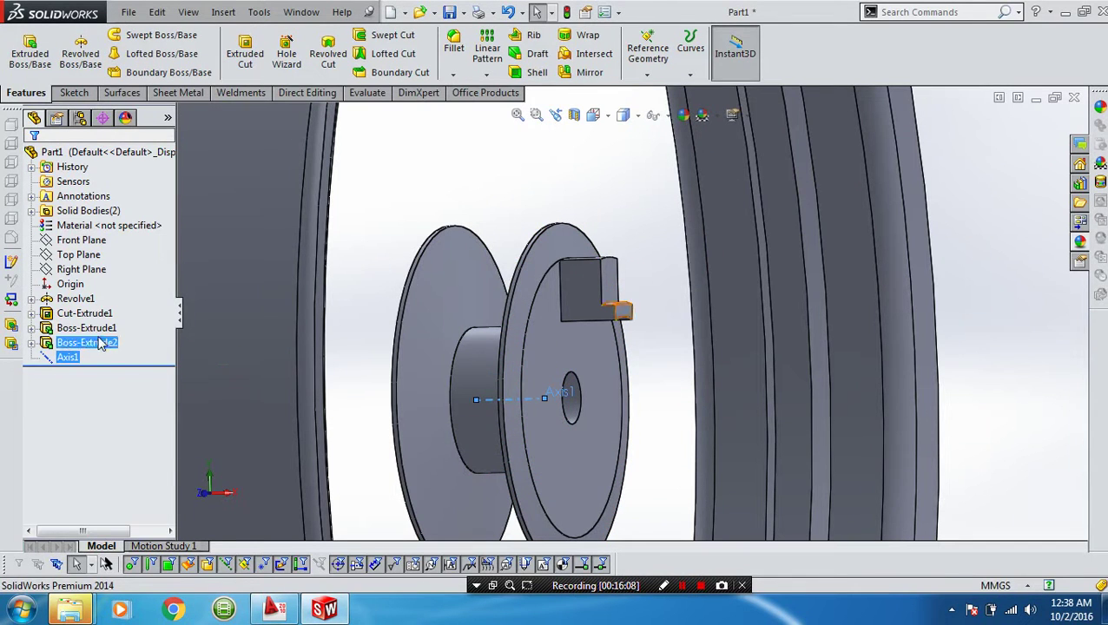
# Circular-pattern Boss-Extrude1 and Boss-Extrude2 around Axis1, five instances over 360°.
pyautogui.click(102, 344)
pyautogui.keyDown('ctrl'); pyautogui.click(87, 328); pyautogui.keyUp('ctrl')
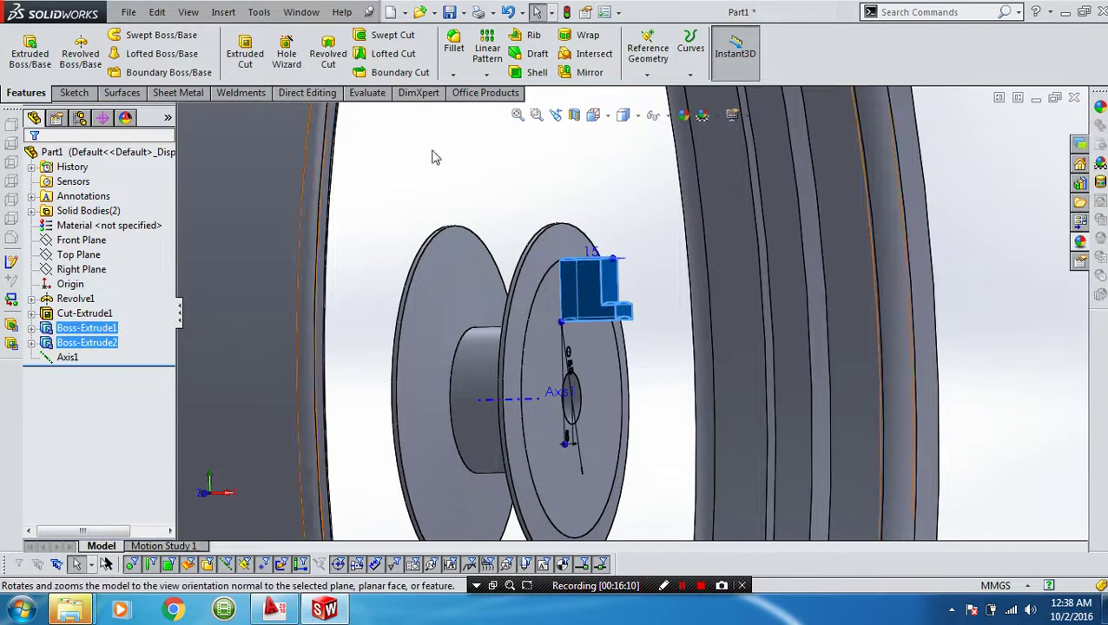
pyautogui.click(486, 75)
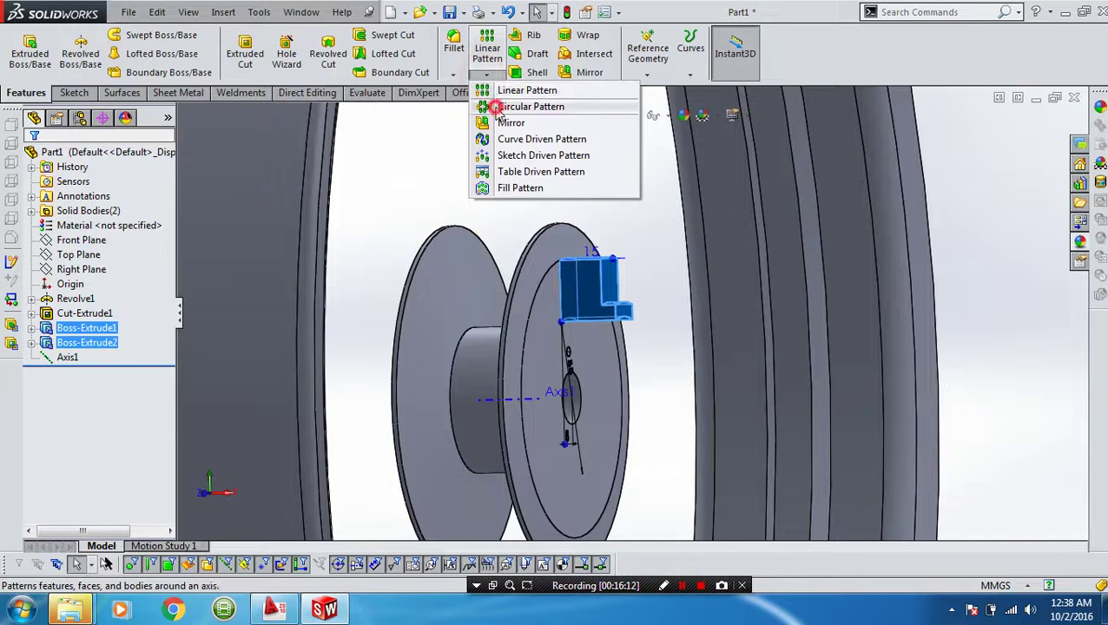
pyautogui.click(498, 107)
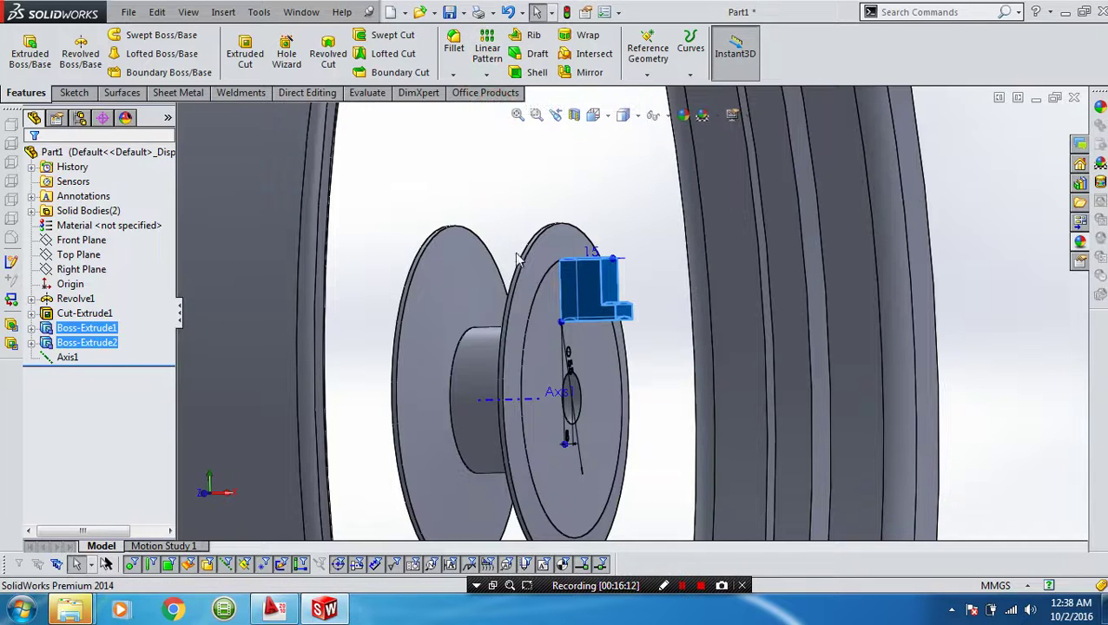
pyautogui.click(490, 402)
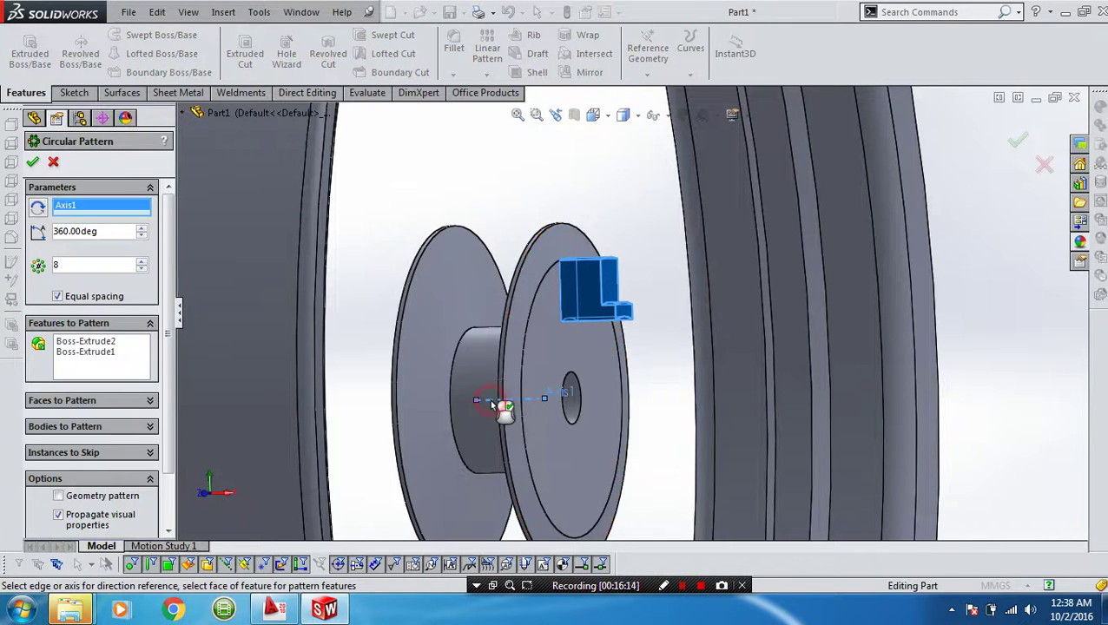
pyautogui.doubleClick(86, 266)
pyautogui.write('5')
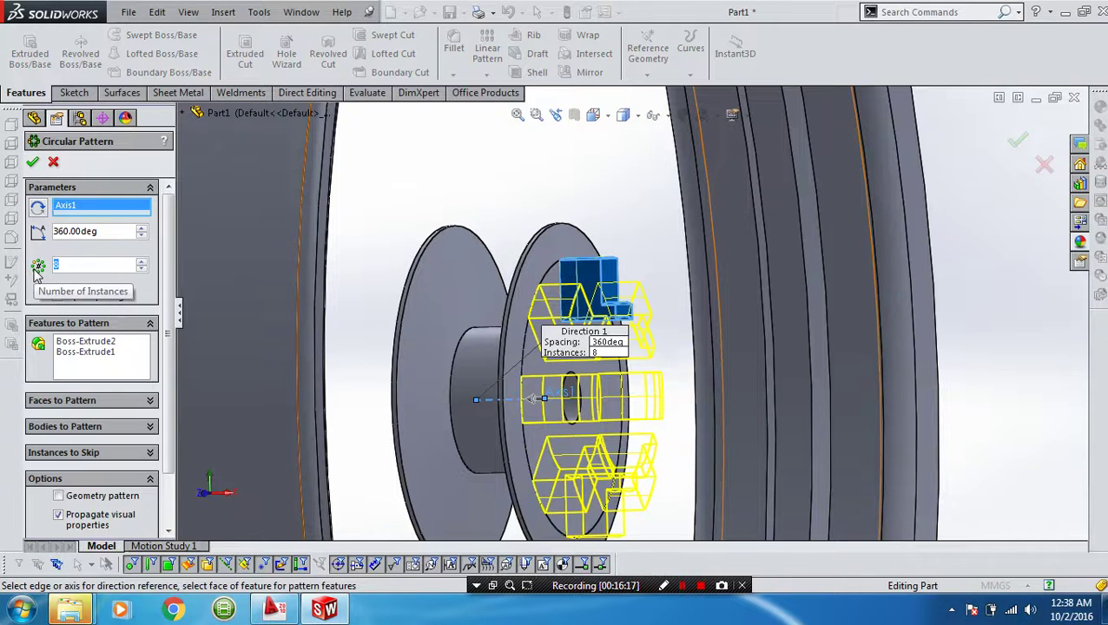
pyautogui.click(117, 171)
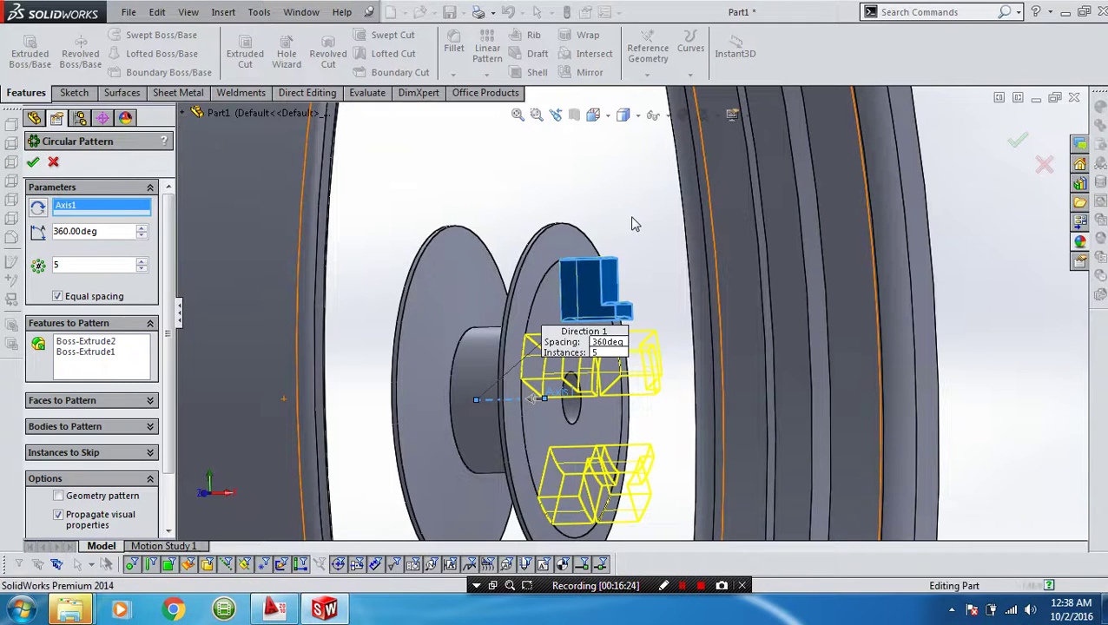
pyautogui.press('Return')
pyautogui.moveTo(635, 224); pyautogui.dragTo(638, 304, button='right')
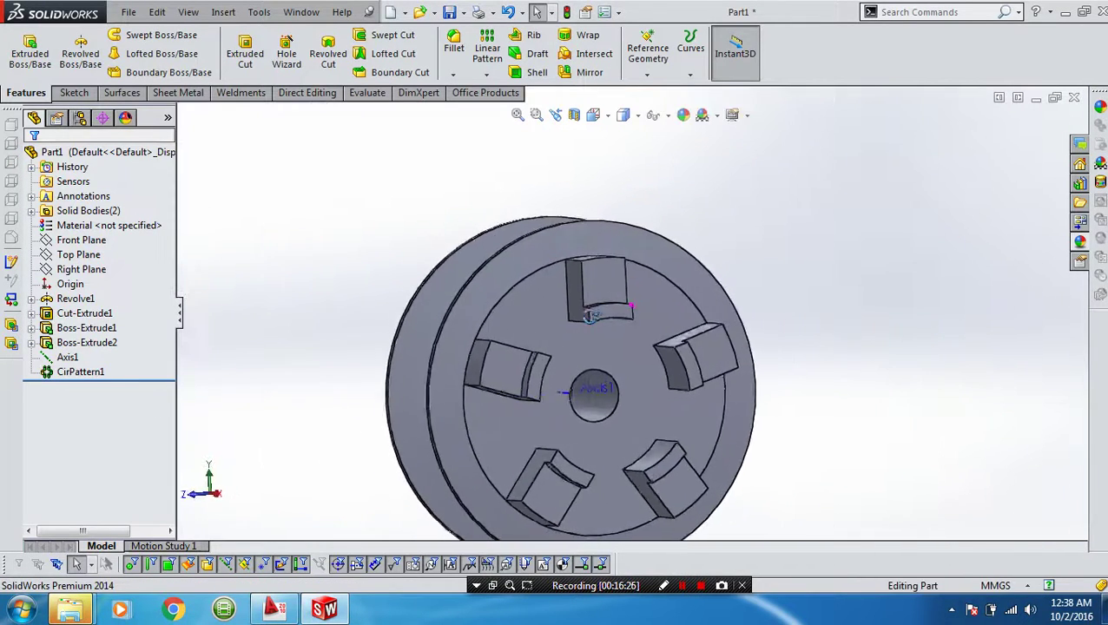
pyautogui.moveTo(589, 316)
pyautogui.mouseDown(button='middle')
pyautogui.moveTo(685, 298)
pyautogui.moveTo(555, 312)
pyautogui.mouseUp(button='middle')
pyautogui.click(91, 211)
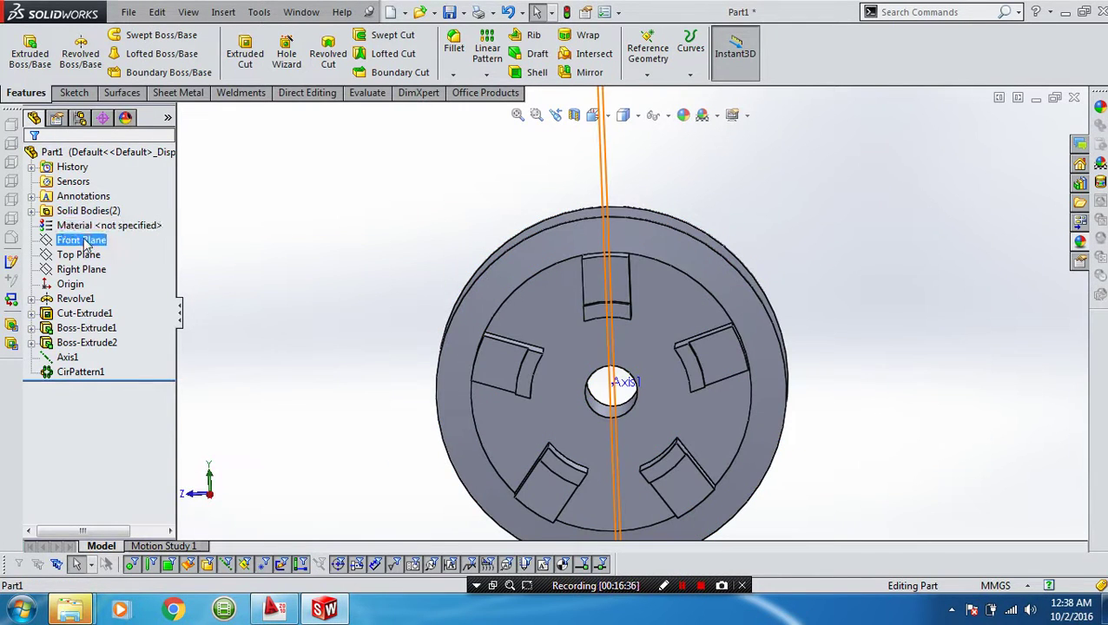
pyautogui.click(84, 271)
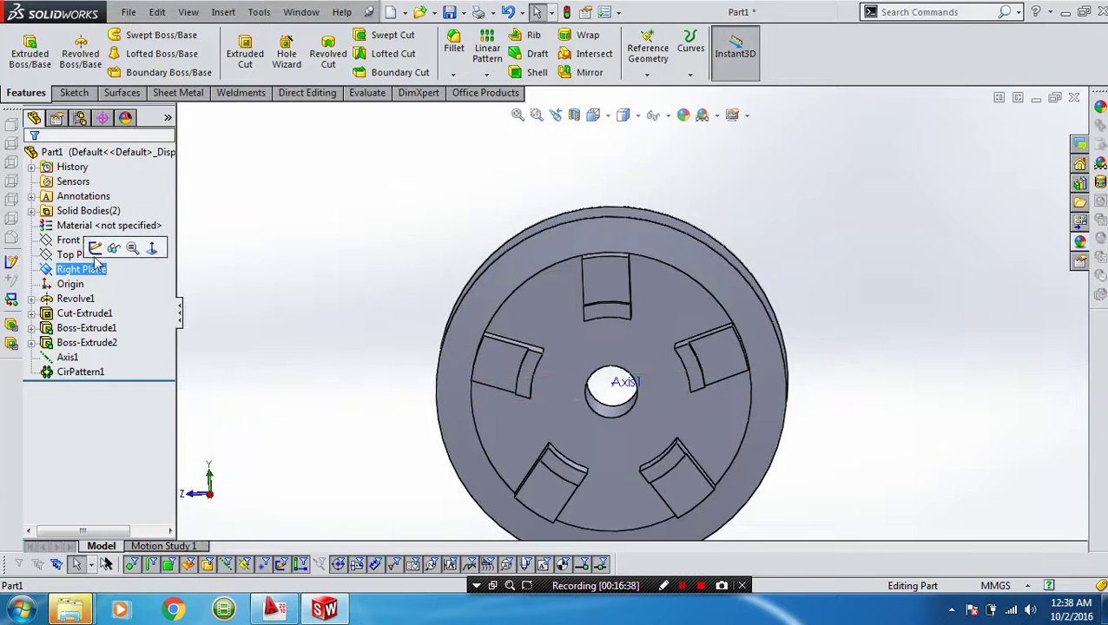
# Start a sketch on the Right Plane and draw two concentric circles at the origin.
pyautogui.click(95, 254)
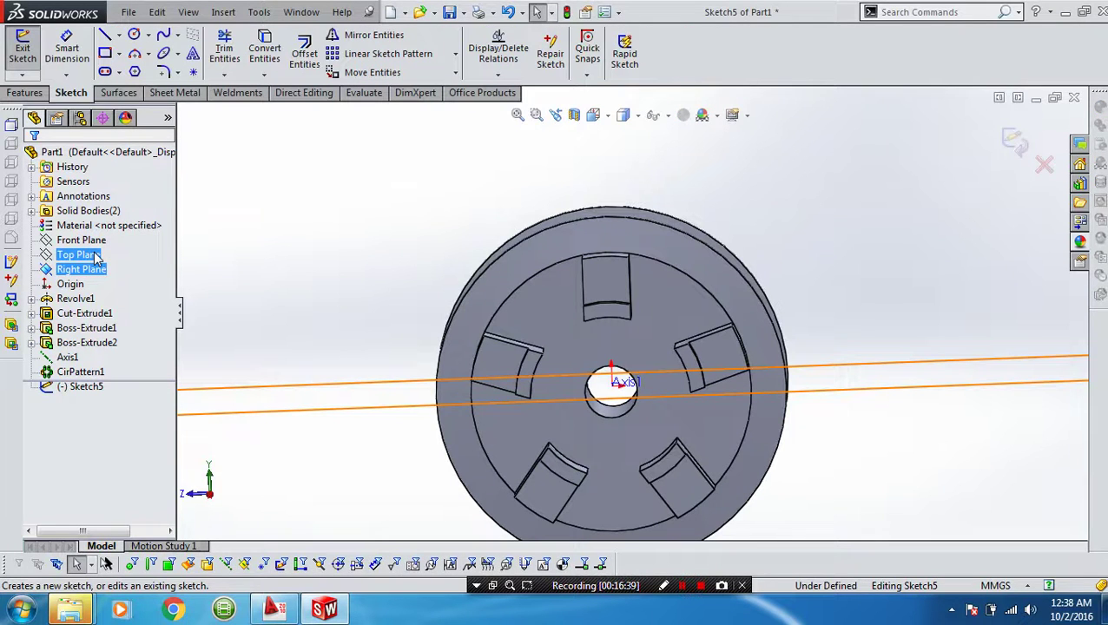
pyautogui.hotkey('ctrl', '8')
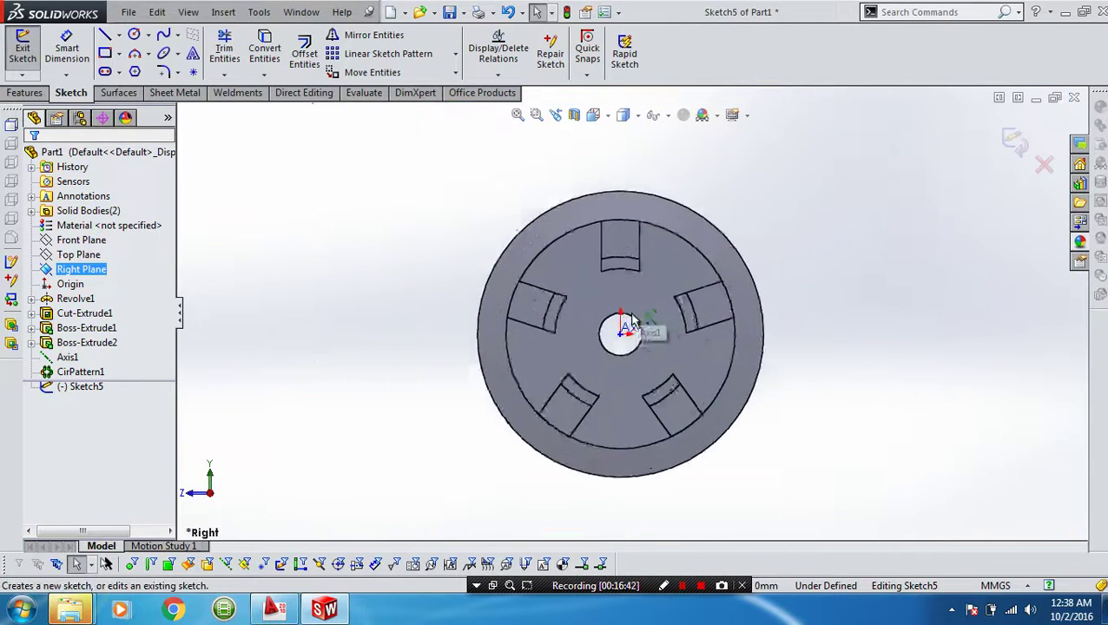
pyautogui.scroll(-2, 632, 322)
pyautogui.moveTo(245, 328); pyautogui.dragTo(234, 322, button='right')
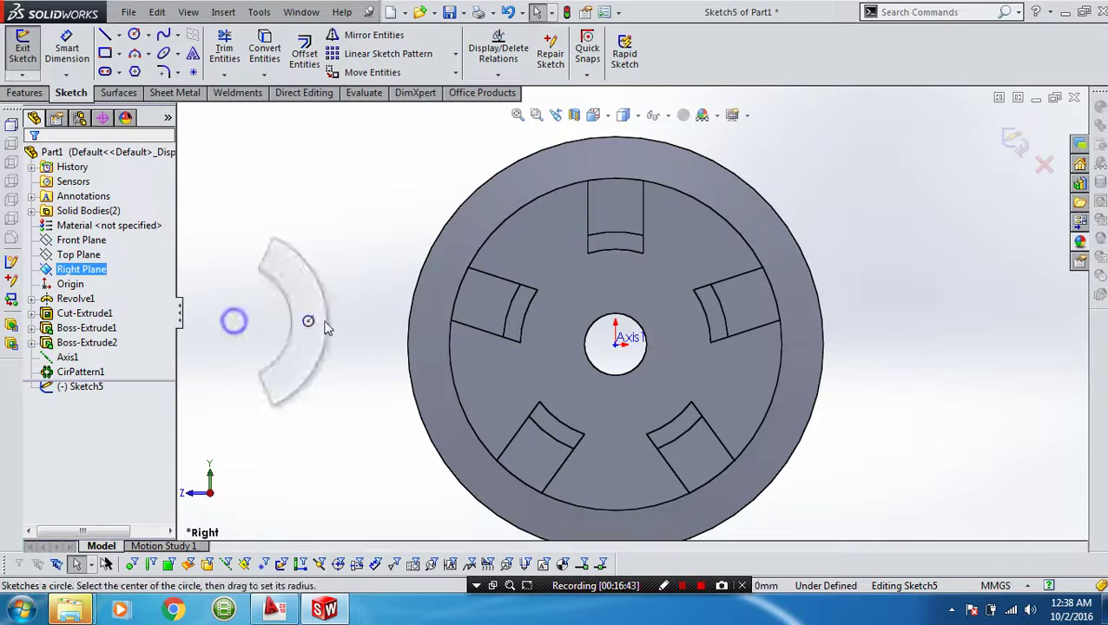
pyautogui.click(616, 345)
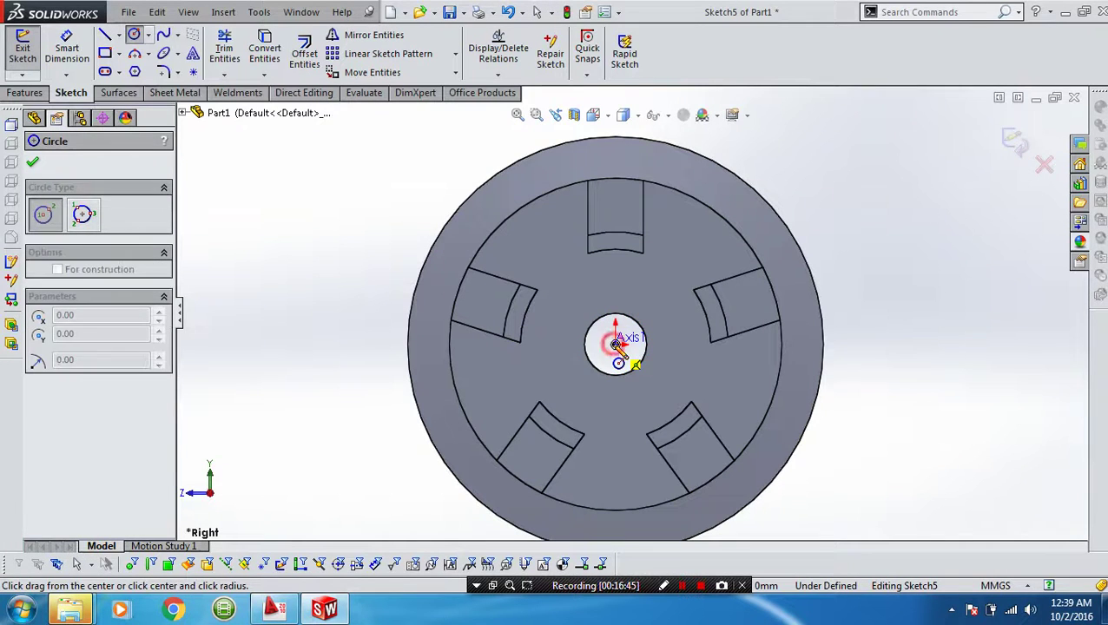
pyautogui.click(574, 309)
pyautogui.click(615, 345)
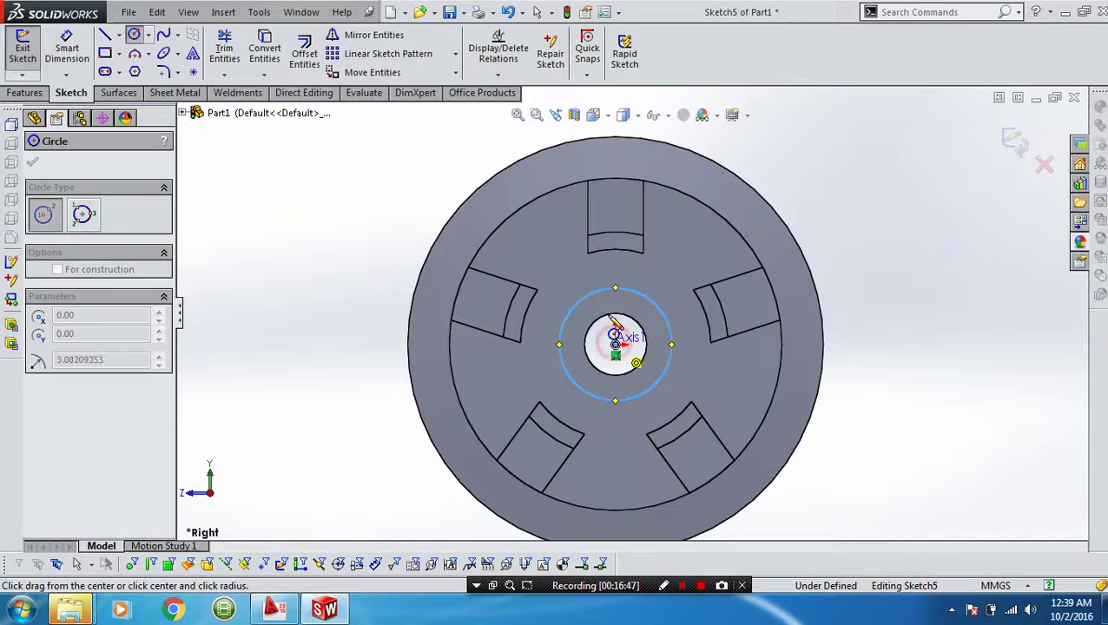
pyautogui.click(636, 373)
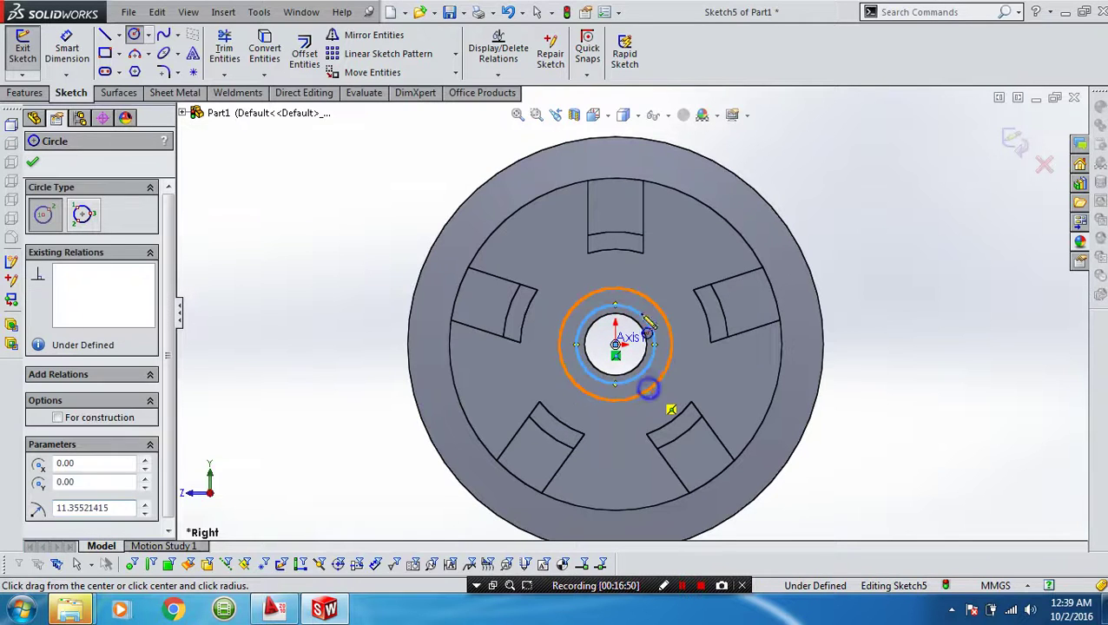
# Dimension the larger circle Ø32, add another concentric circle, and set a 5 mm gap.
pyautogui.press('d')
pyautogui.click(636, 298)
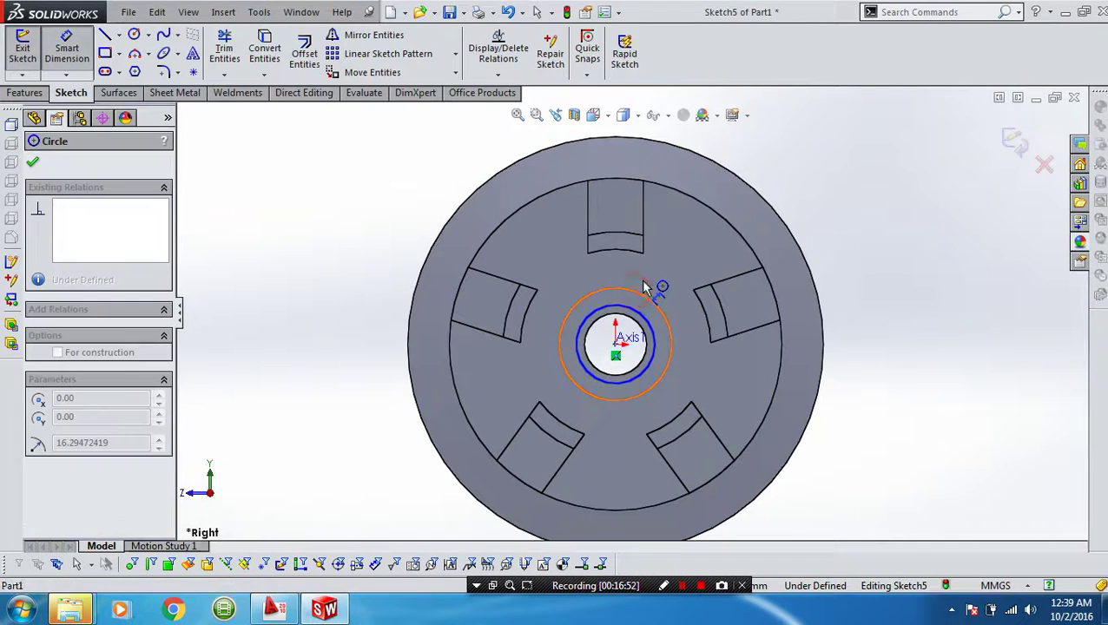
pyautogui.click(646, 285)
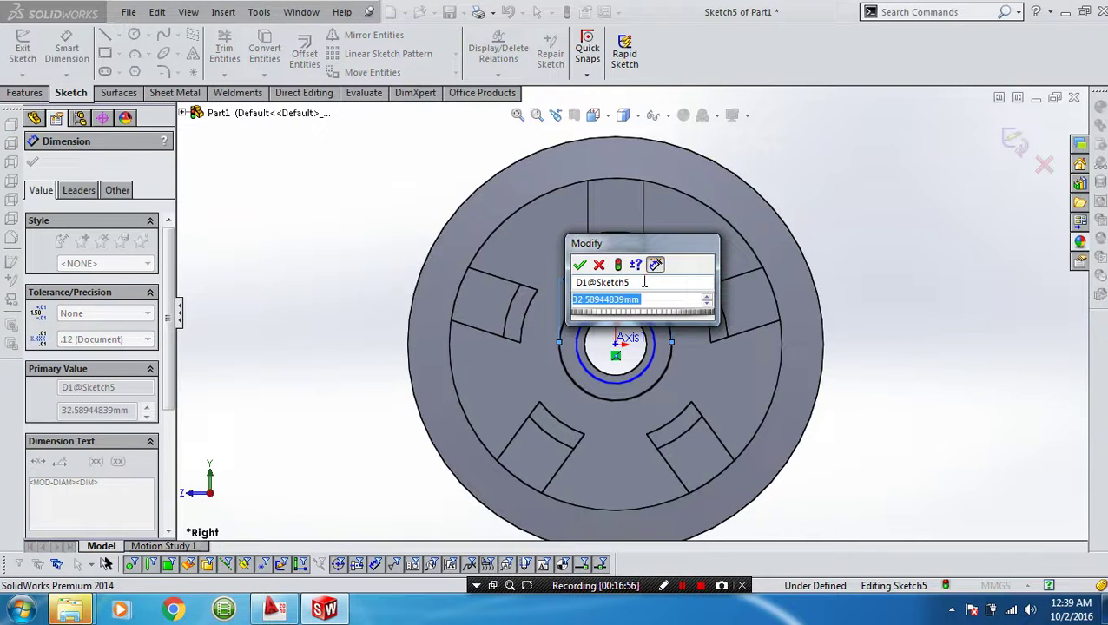
pyautogui.write('32')
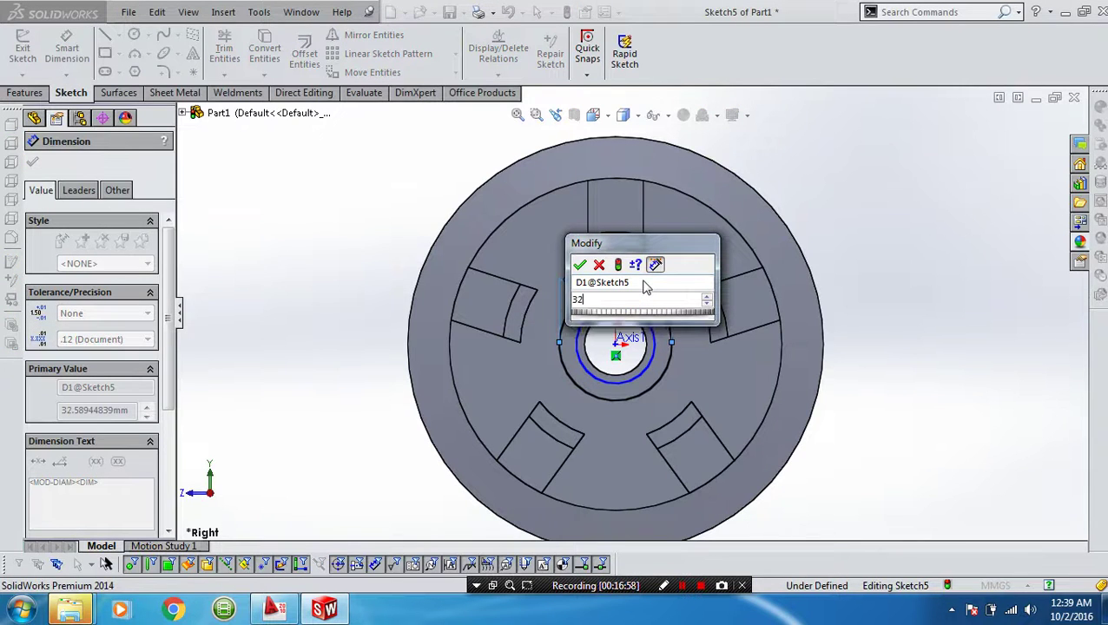
pyautogui.press('Return')
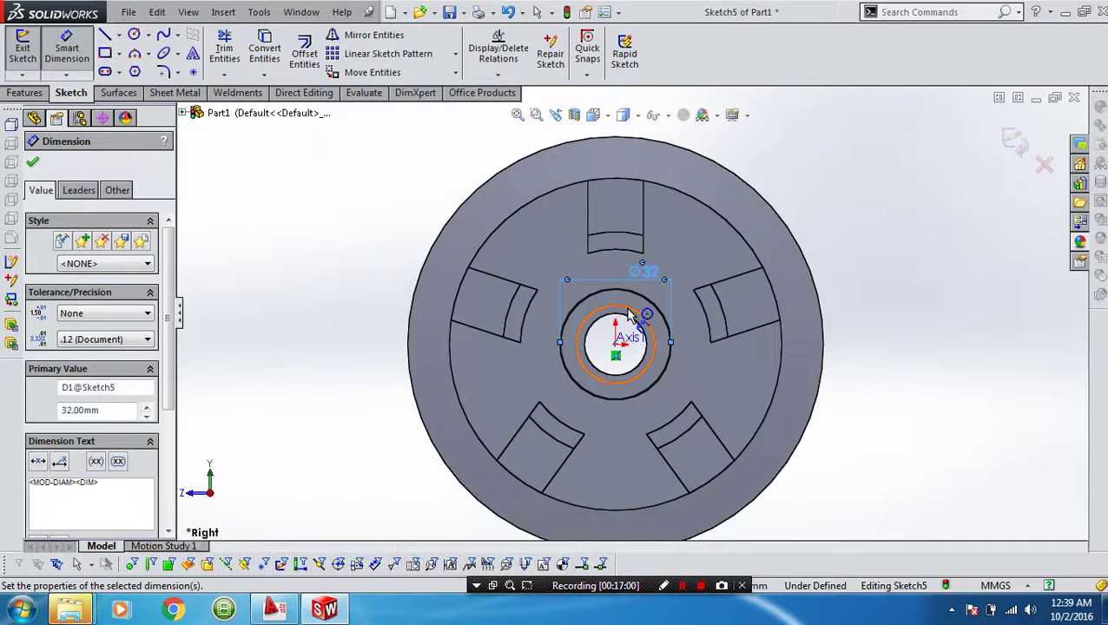
pyautogui.press('Escape')
pyautogui.click(625, 297)
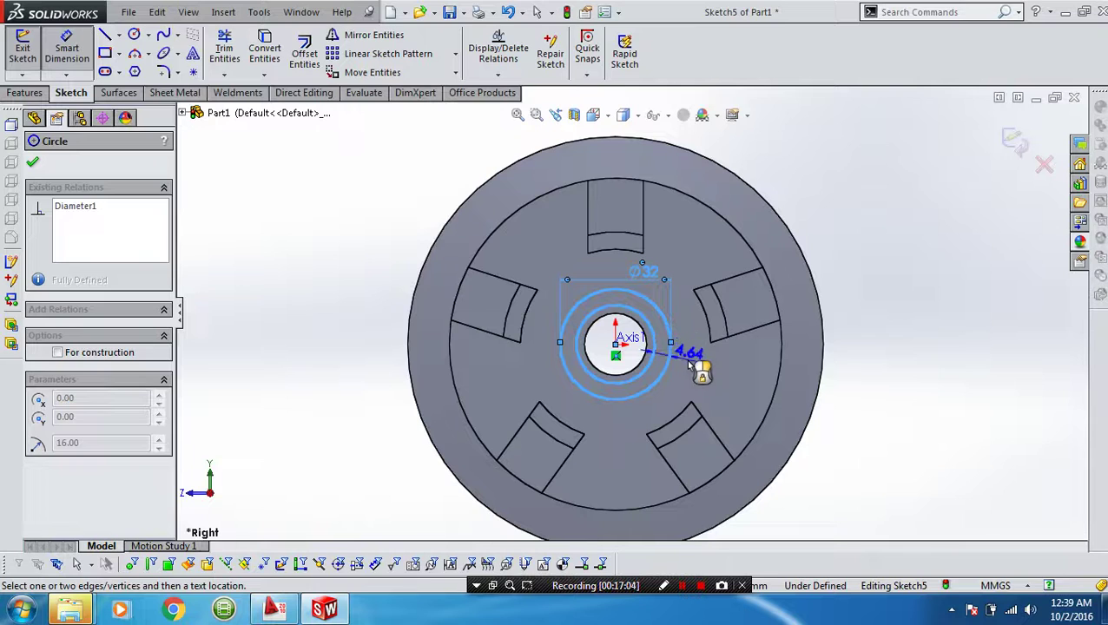
pyautogui.click(692, 363)
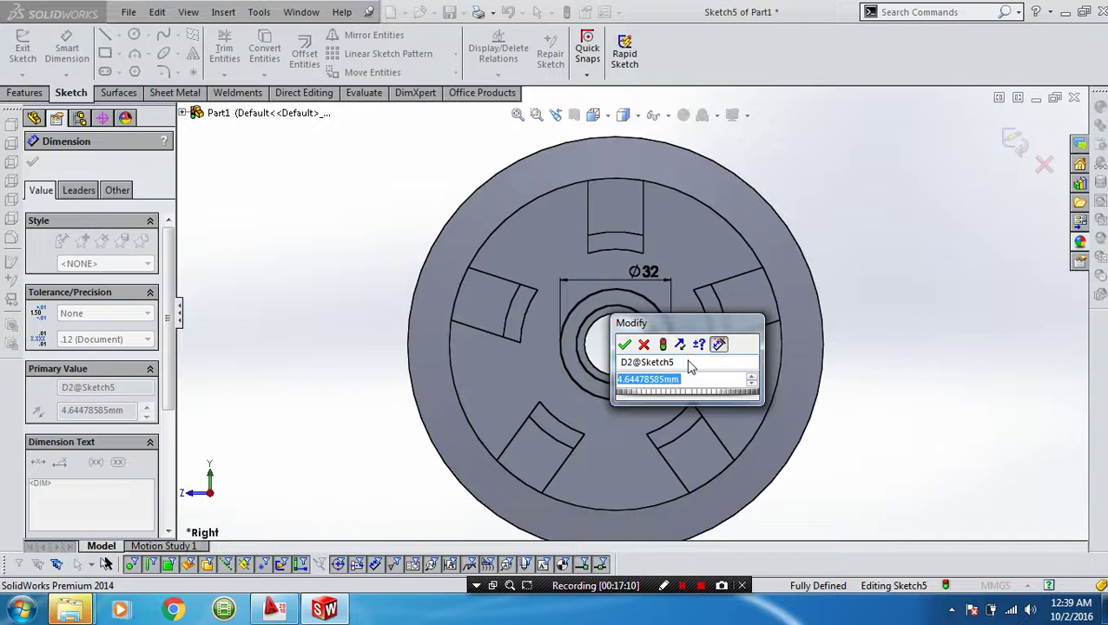
pyautogui.write('5')
pyautogui.press('Return')
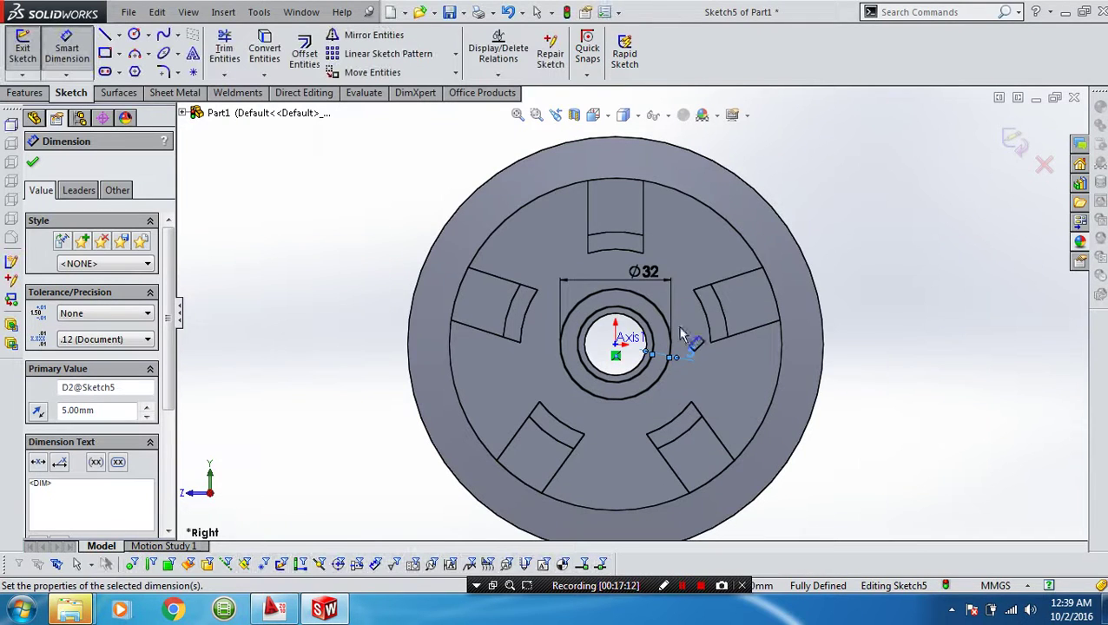
# Change the 32 mm diameter to 40 mm and exit the sketch.
pyautogui.doubleClick(650, 272)
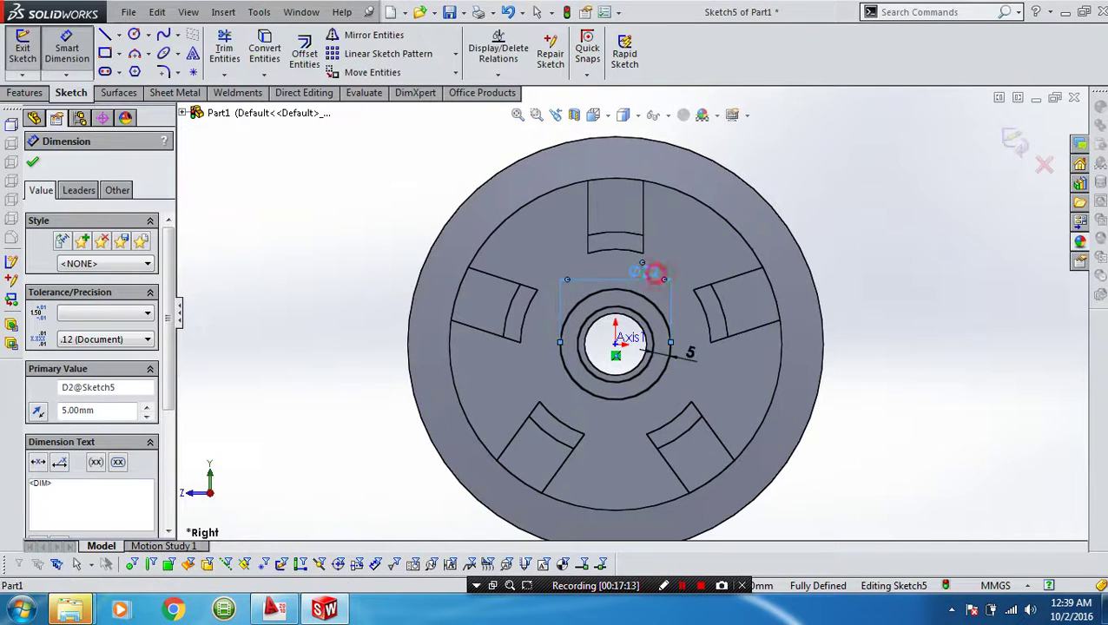
pyautogui.write('4')
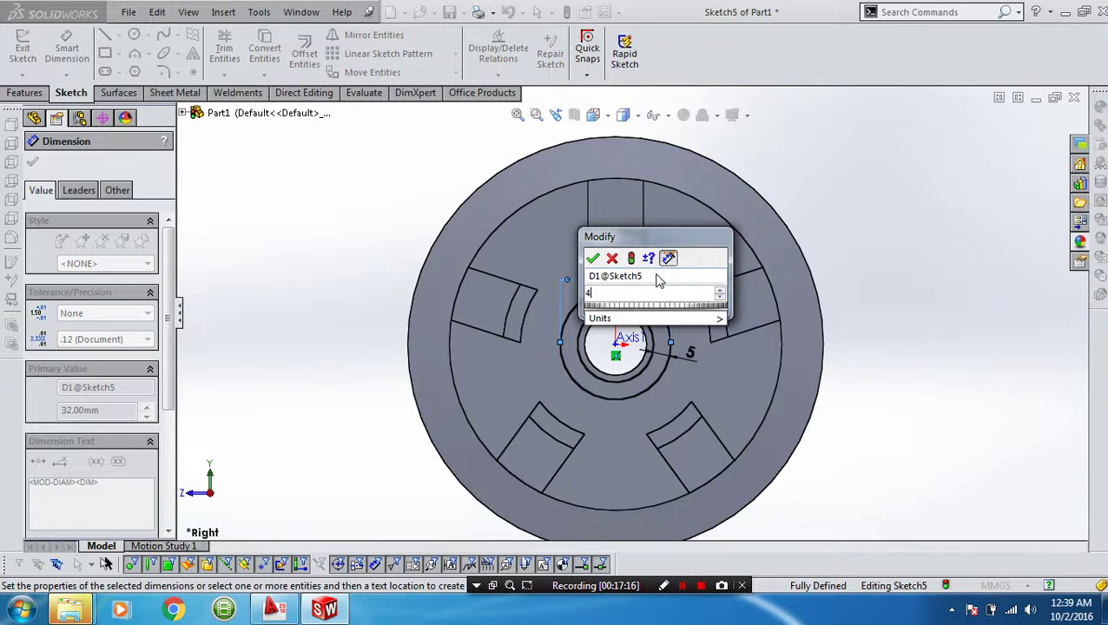
pyautogui.write('0')
pyautogui.press('Return')
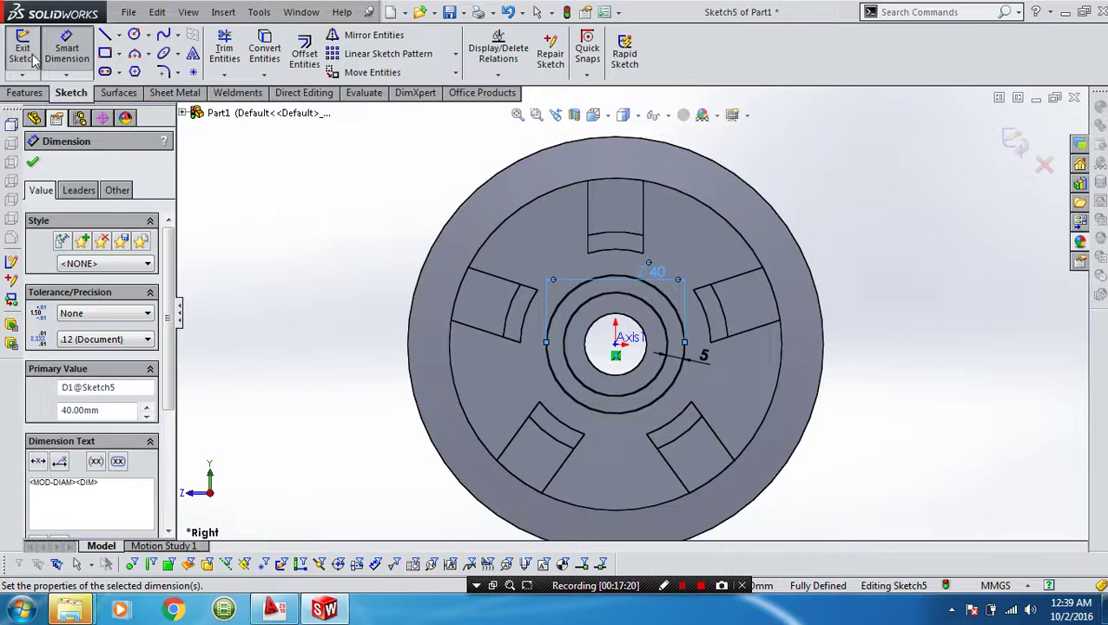
pyautogui.click(22, 48)
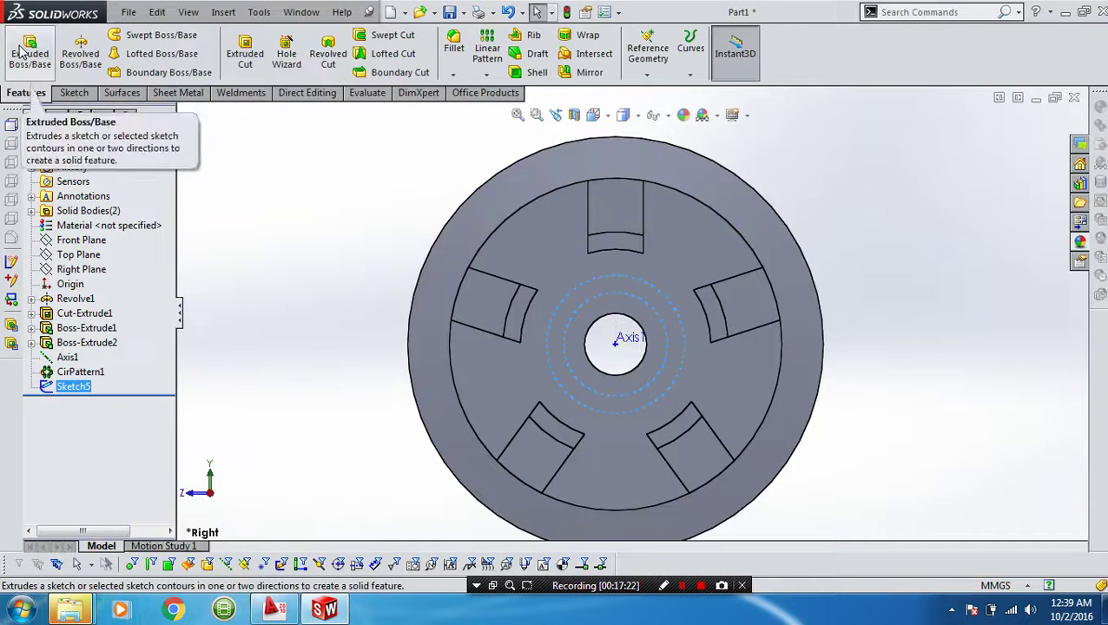
# Extrude the Sketch5 ring Mid Plane to 105 mm depth as Boss-Extrude3.
pyautogui.click(30, 50)
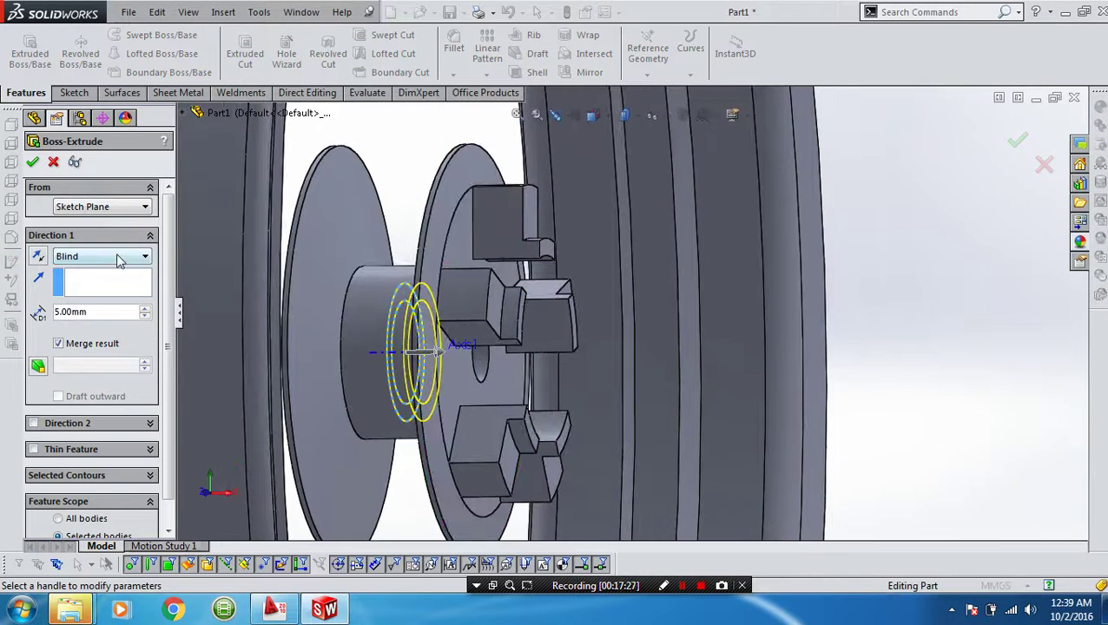
pyautogui.click(120, 260)
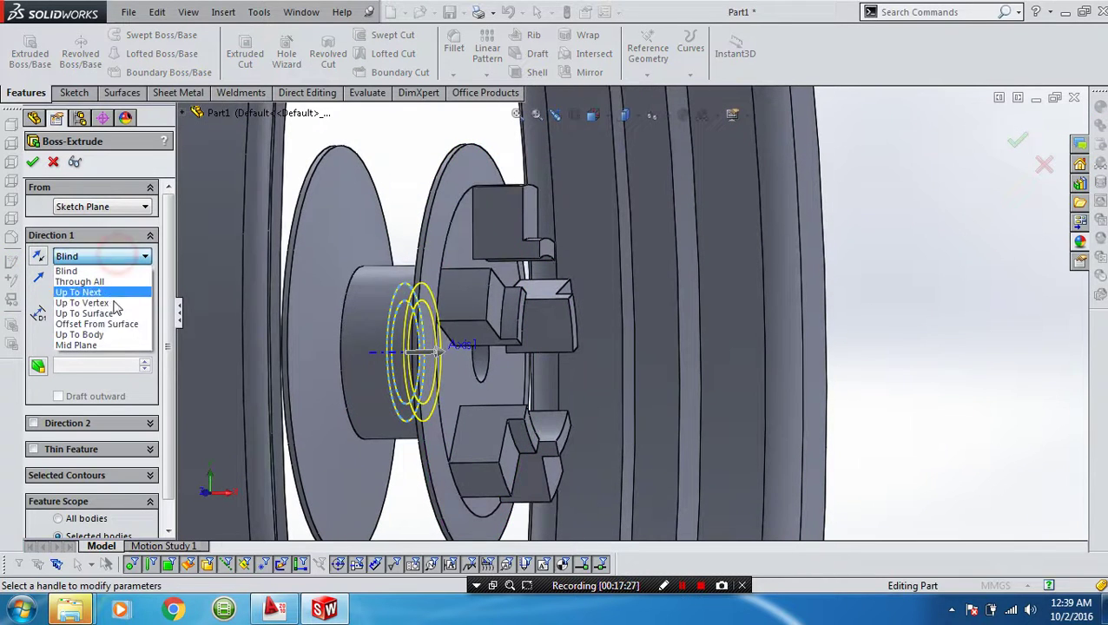
pyautogui.click(116, 345)
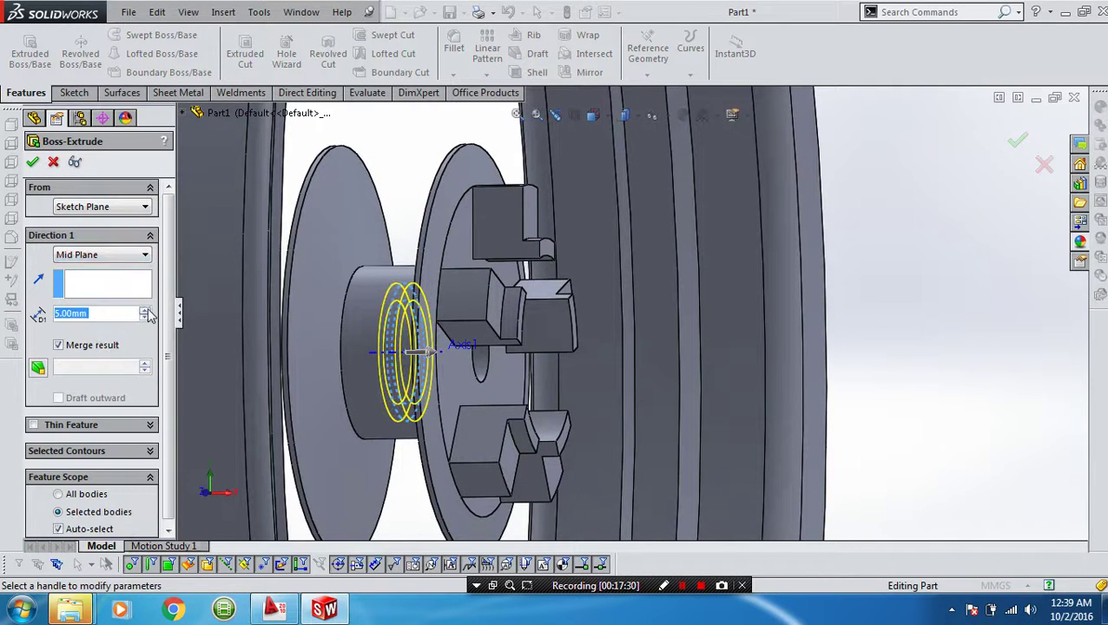
pyautogui.click(147, 314)
pyautogui.click(147, 315)
pyautogui.click(148, 314)
pyautogui.click(147, 315)
pyautogui.click(148, 314)
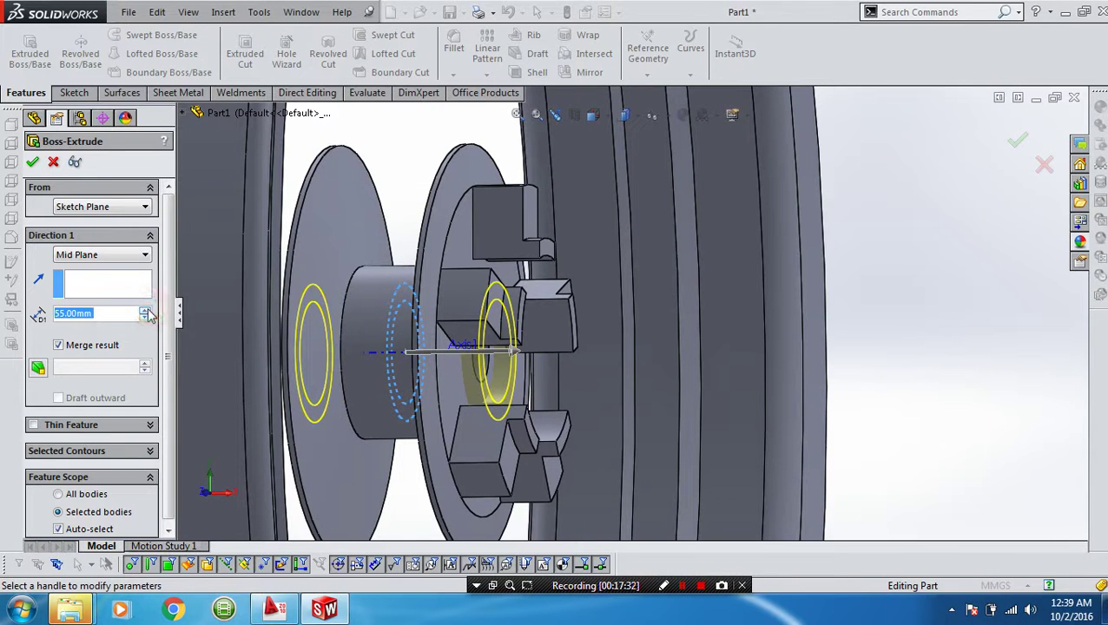
pyautogui.click(148, 315)
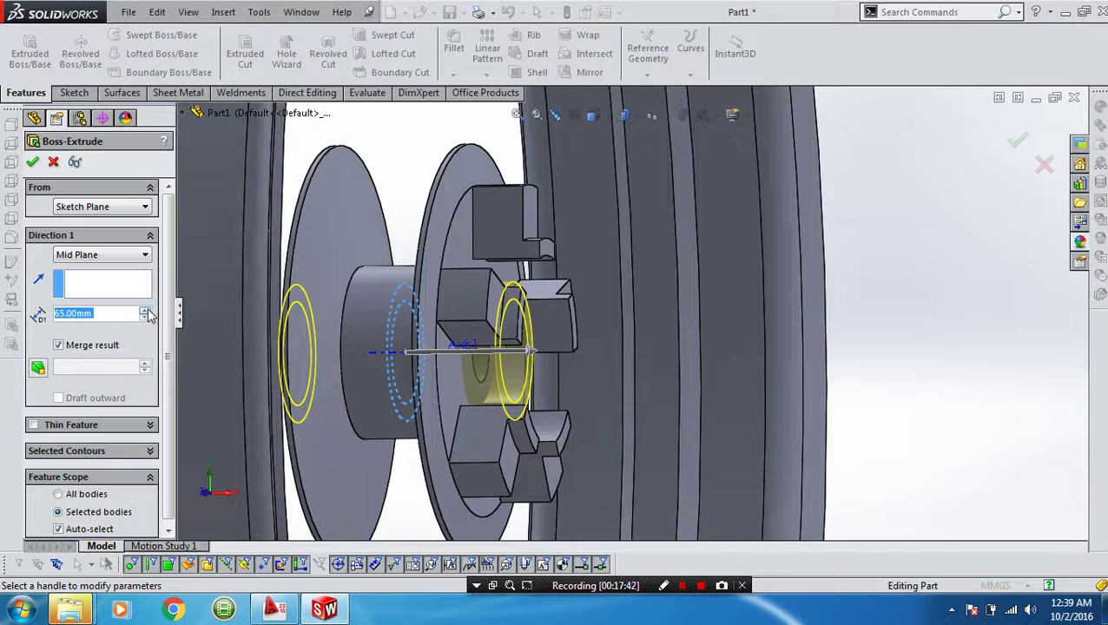
pyautogui.click(147, 311)
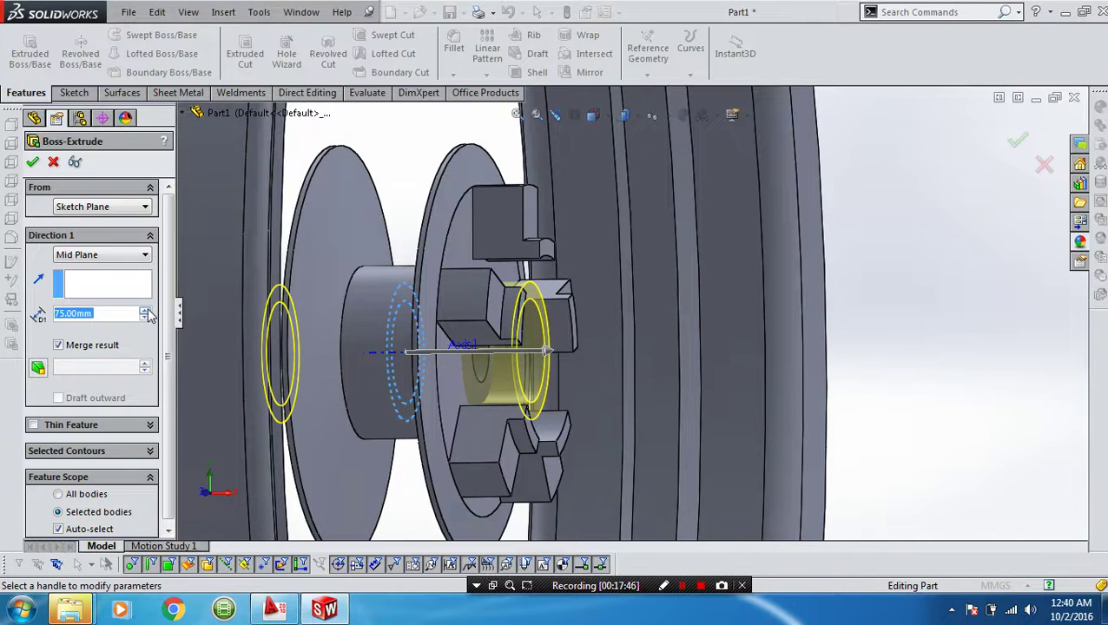
pyautogui.click(146, 311)
pyautogui.click(146, 311)
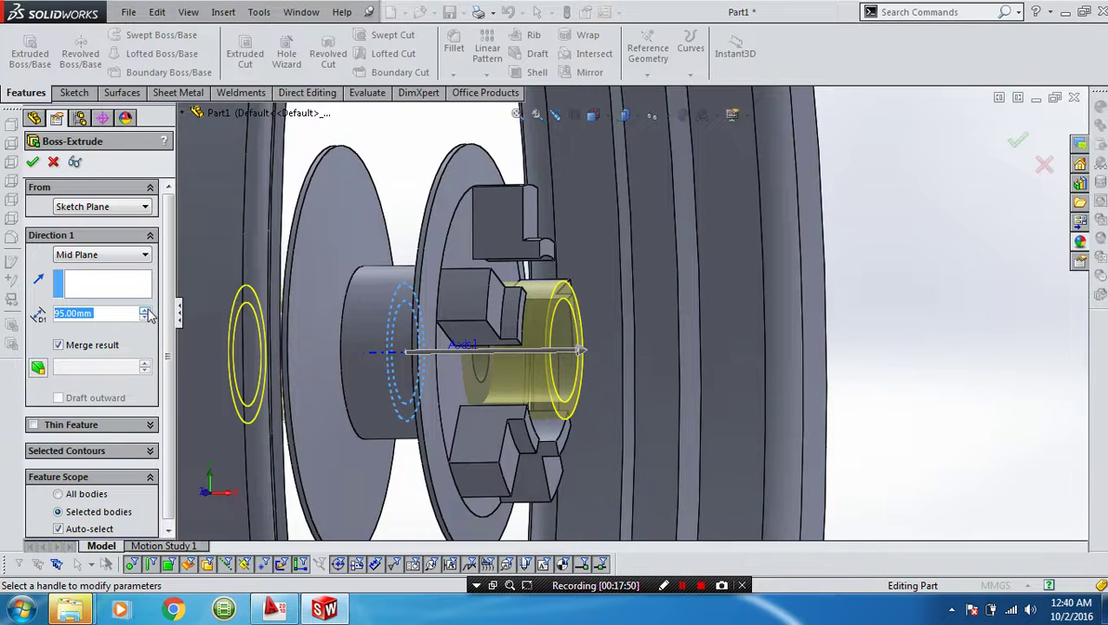
pyautogui.click(146, 311)
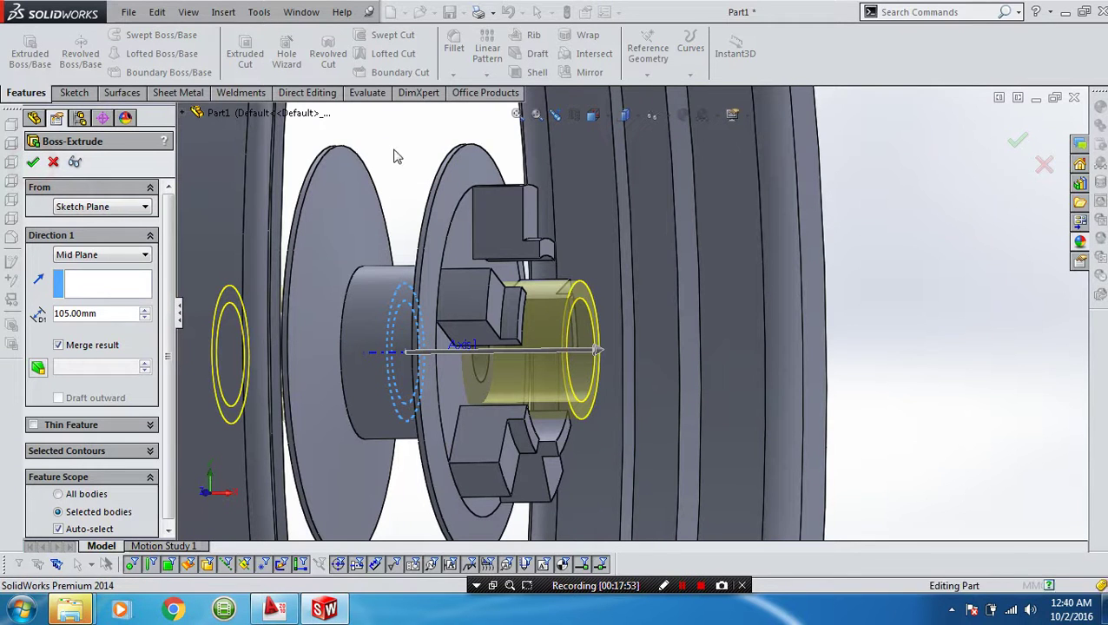
pyautogui.press('Return')
pyautogui.moveTo(451, 287); pyautogui.dragTo(353, 272, button='middle')
# On the wheel's front face, sketch a 27.5 mm-radius circle centred on the axis.
pyautogui.scroll(-2, 569, 316)
pyautogui.scroll(-2, 591, 248)
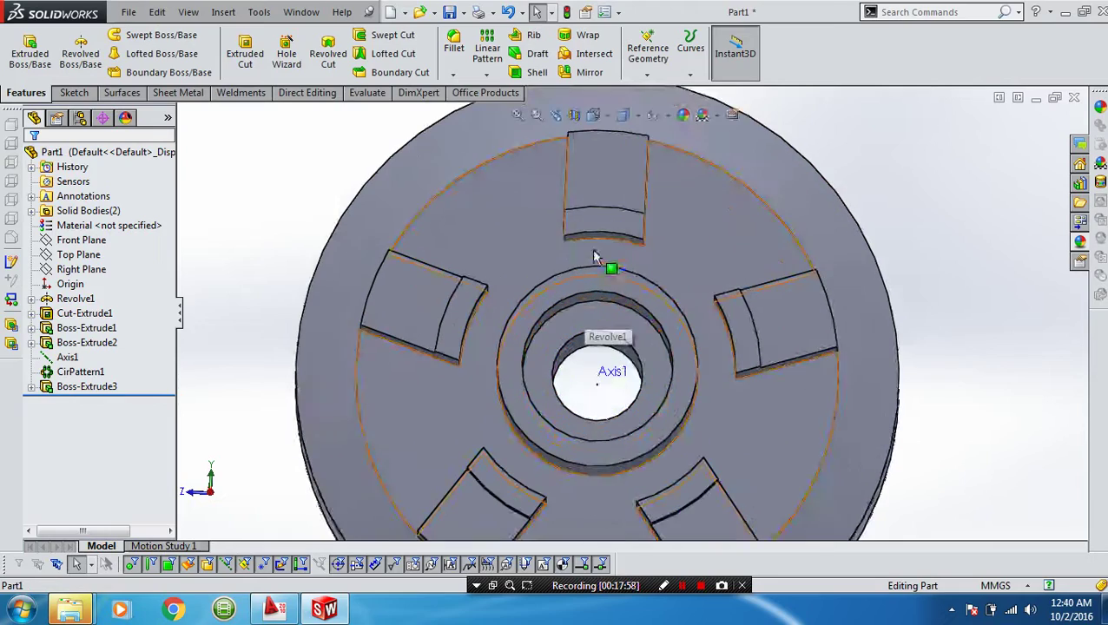
pyautogui.moveTo(491, 310)
pyautogui.mouseDown(button='middle')
pyautogui.moveTo(538, 337)
pyautogui.moveTo(524, 350)
pyautogui.moveTo(504, 345)
pyautogui.mouseUp(button='middle')
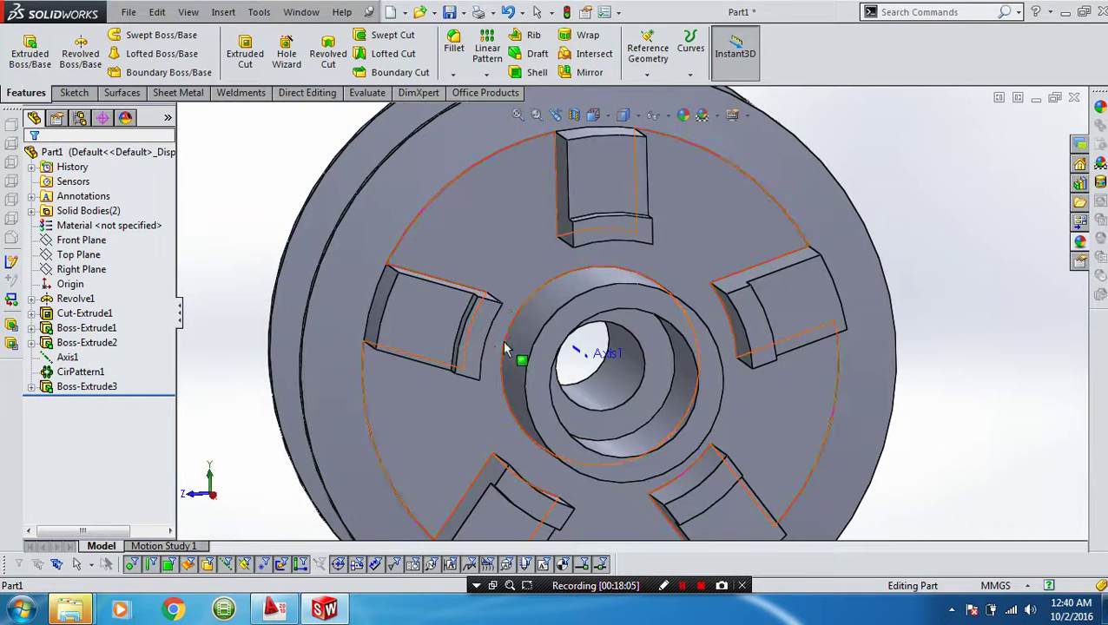
pyautogui.click(512, 269)
pyautogui.click(567, 211)
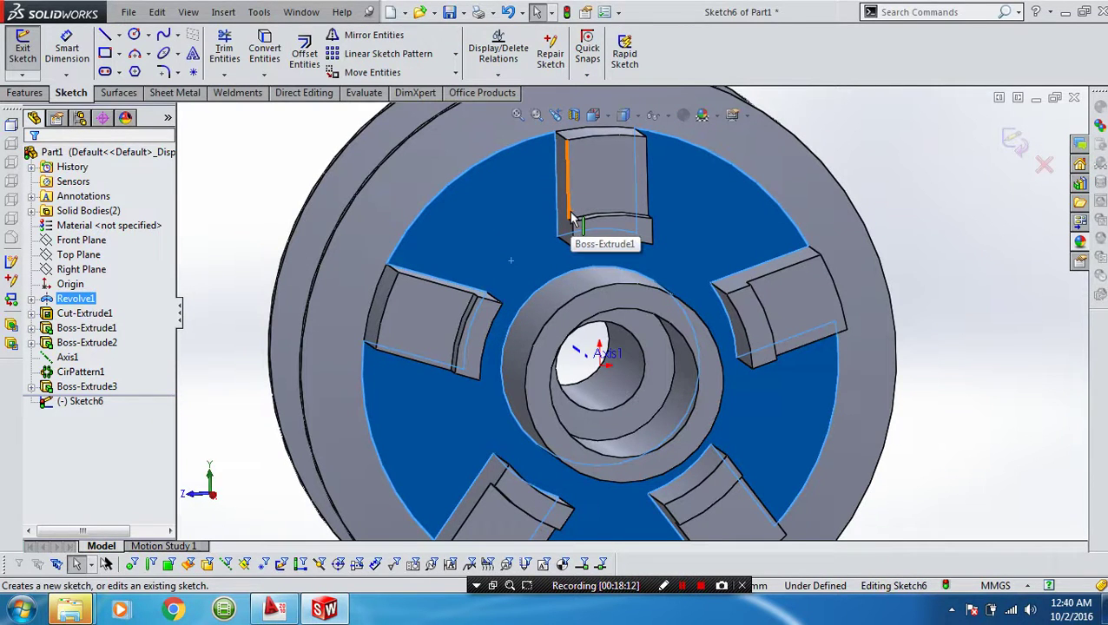
pyautogui.hotkey('ctrl', '8')
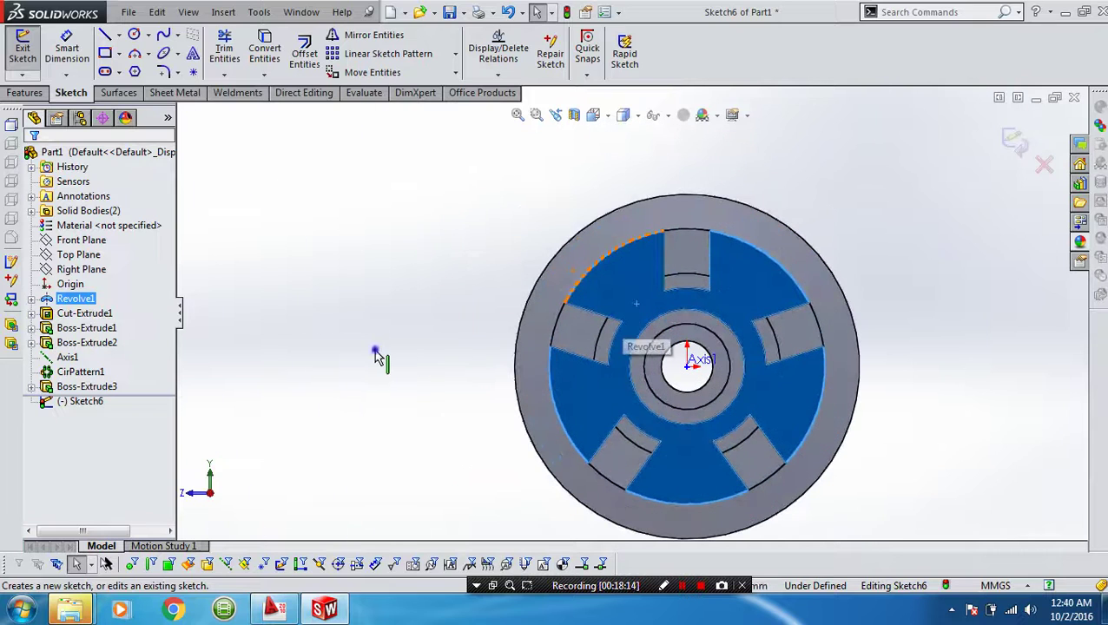
pyautogui.moveTo(376, 358); pyautogui.dragTo(425, 357, button='right')
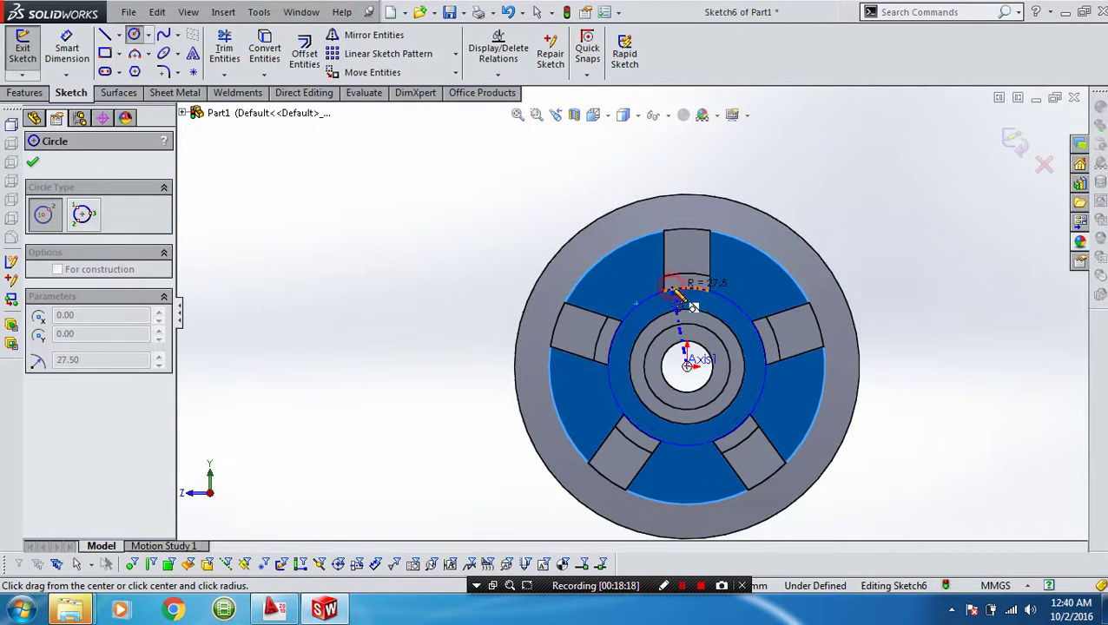
pyautogui.click(676, 295)
pyautogui.click(20, 43)
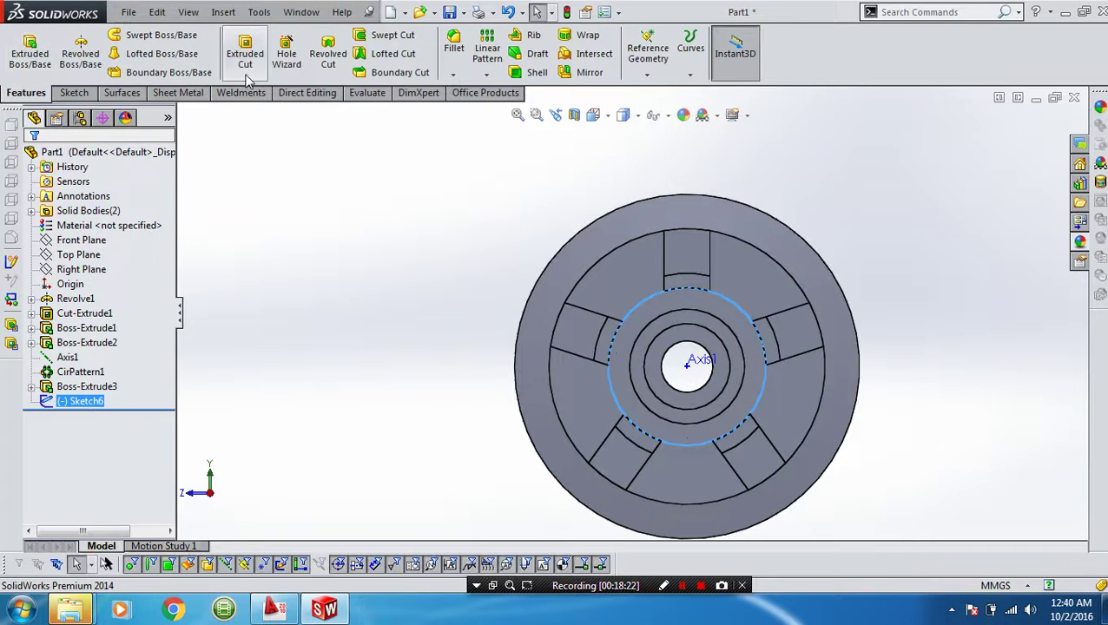
# Extrude the Sketch6 circle Up To Surface, limited by a raised block's face.
pyautogui.click(30, 52)
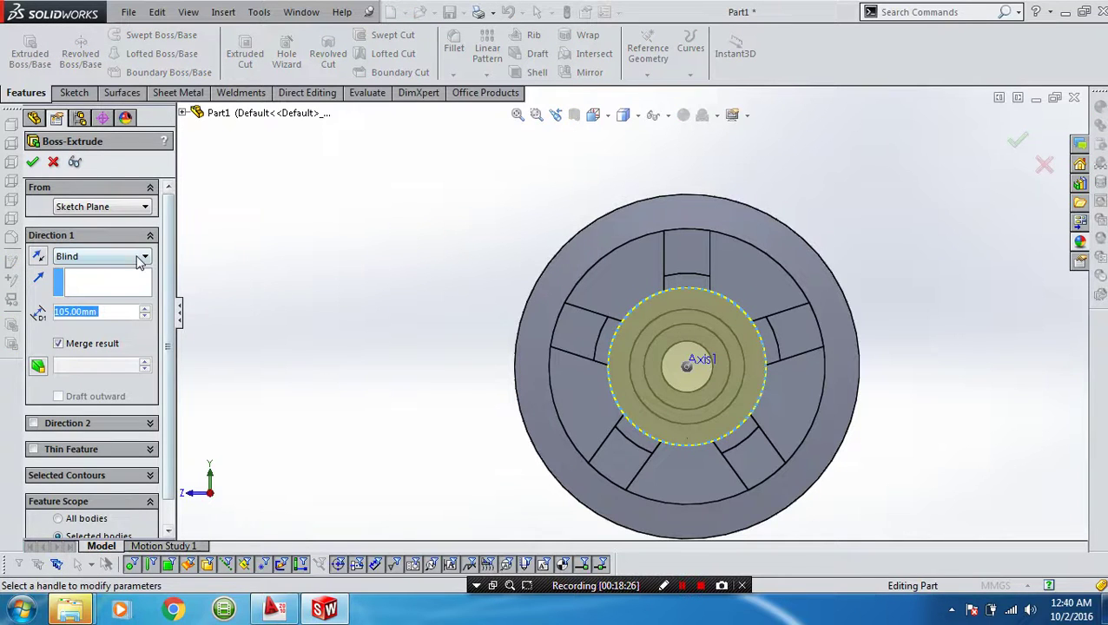
pyautogui.click(140, 259)
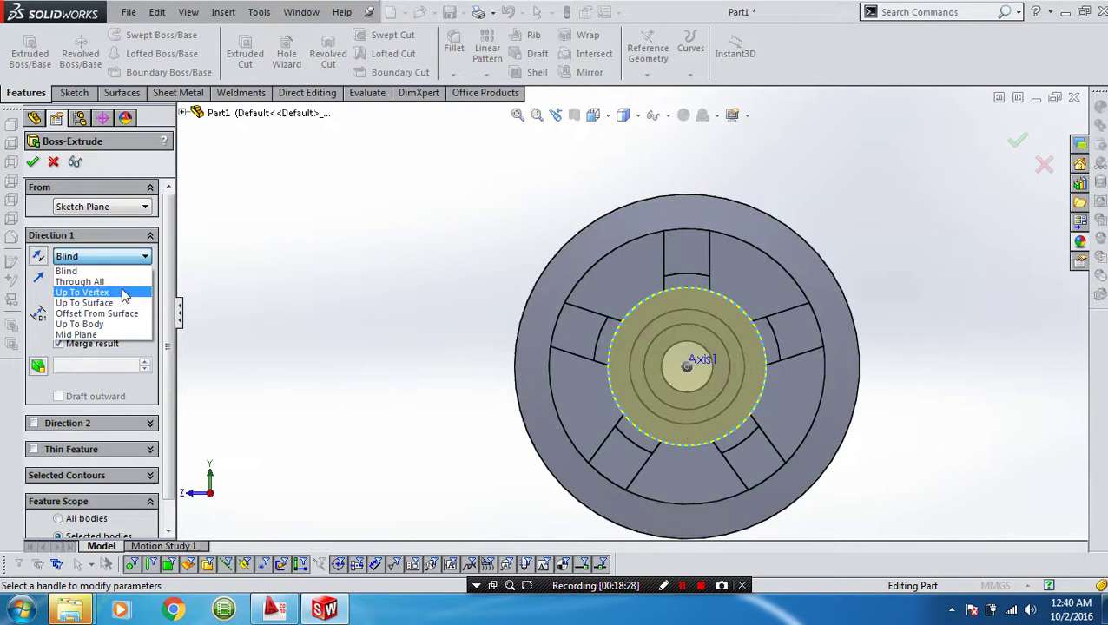
pyautogui.click(119, 302)
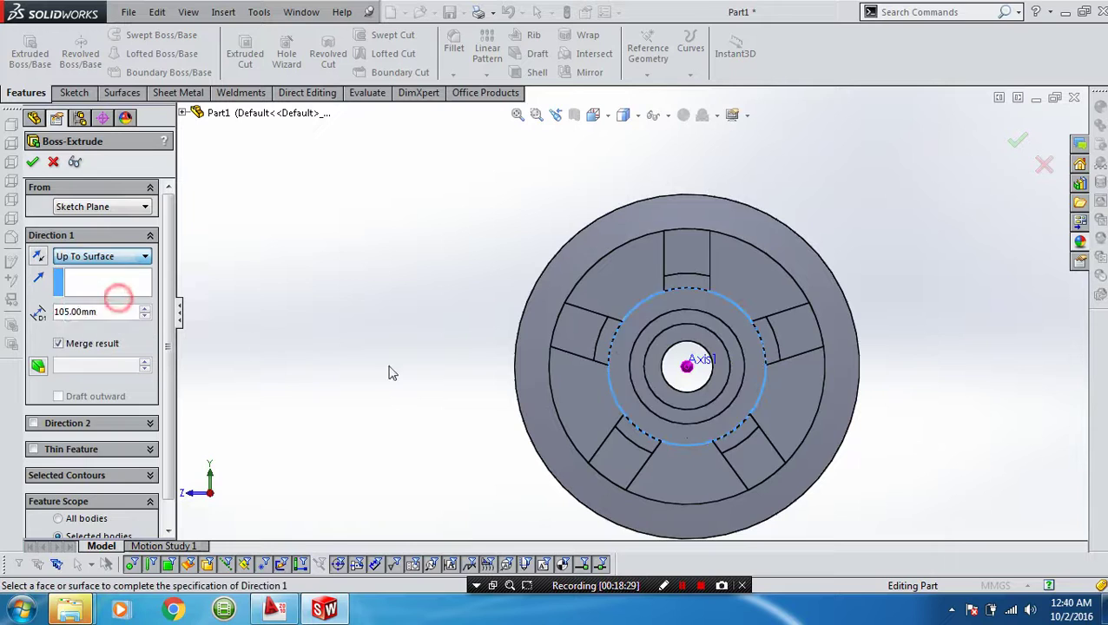
pyautogui.click(600, 345)
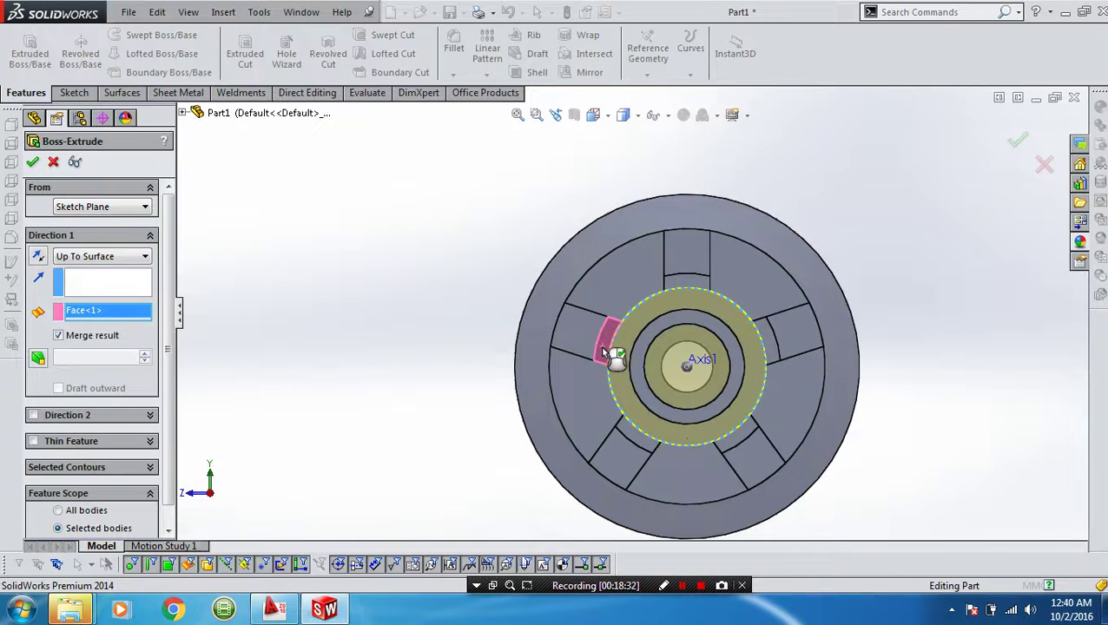
pyautogui.press('Return')
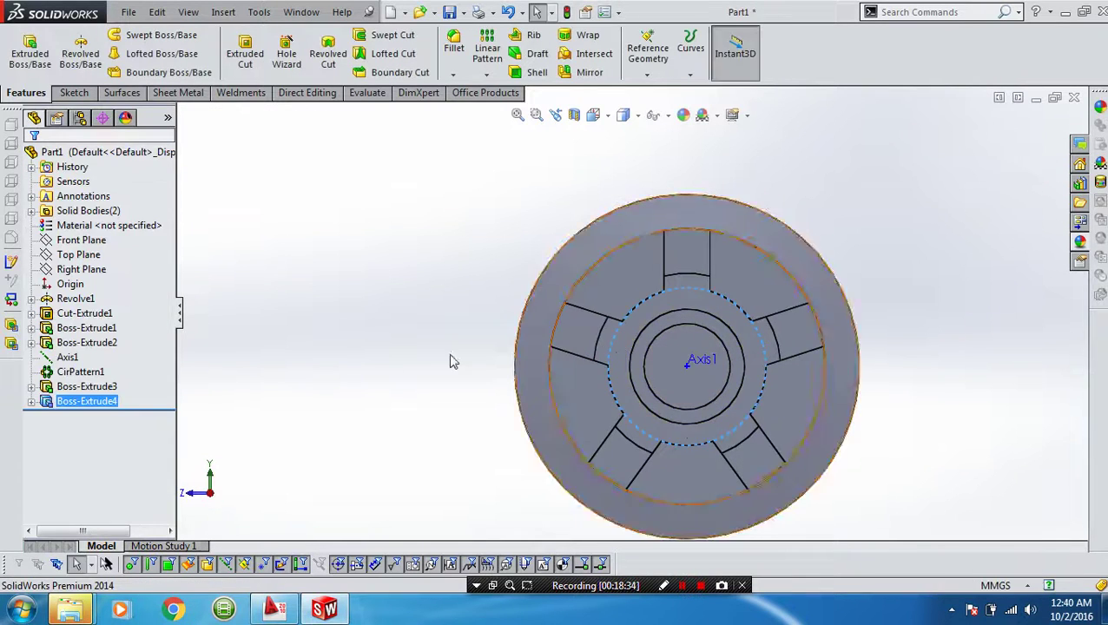
pyautogui.moveTo(520, 360); pyautogui.dragTo(553, 368, button='middle')
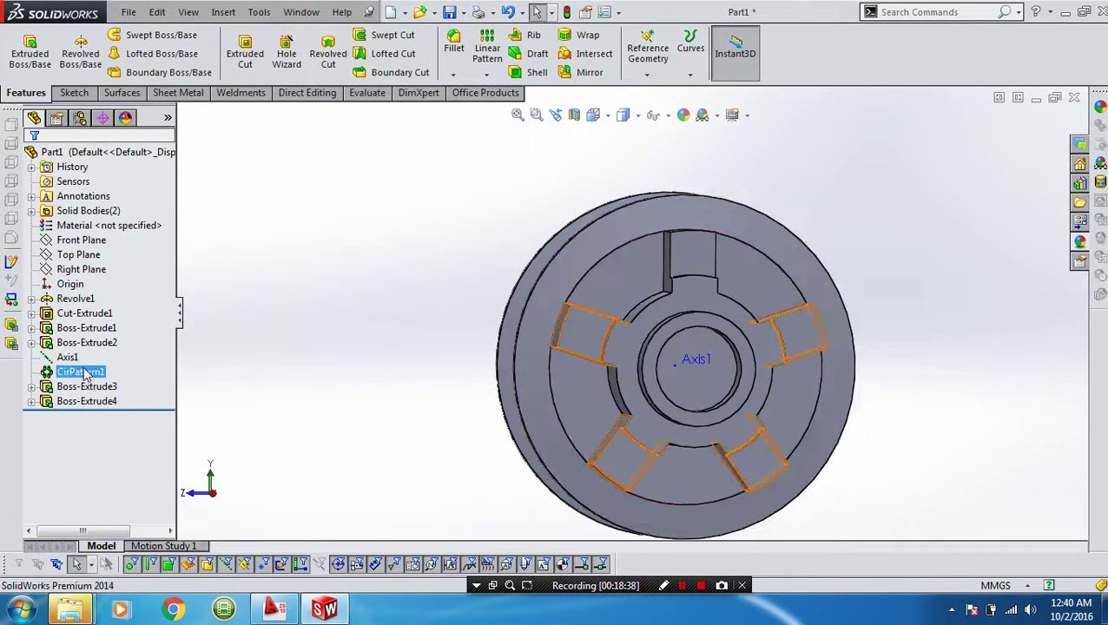
# Edit Sketch6 to add a 15 mm-radius circle at the origin, then exit to rebuild Boss-Extrude4.
pyautogui.click(50, 403)
pyautogui.click(31, 401)
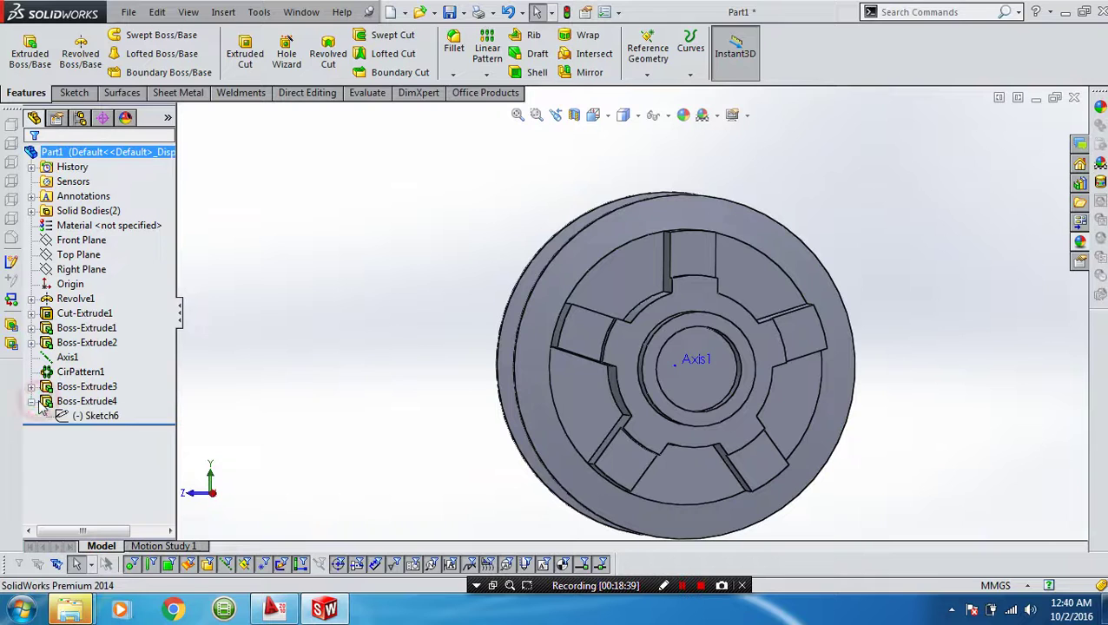
pyautogui.click(74, 415)
pyautogui.click(75, 371)
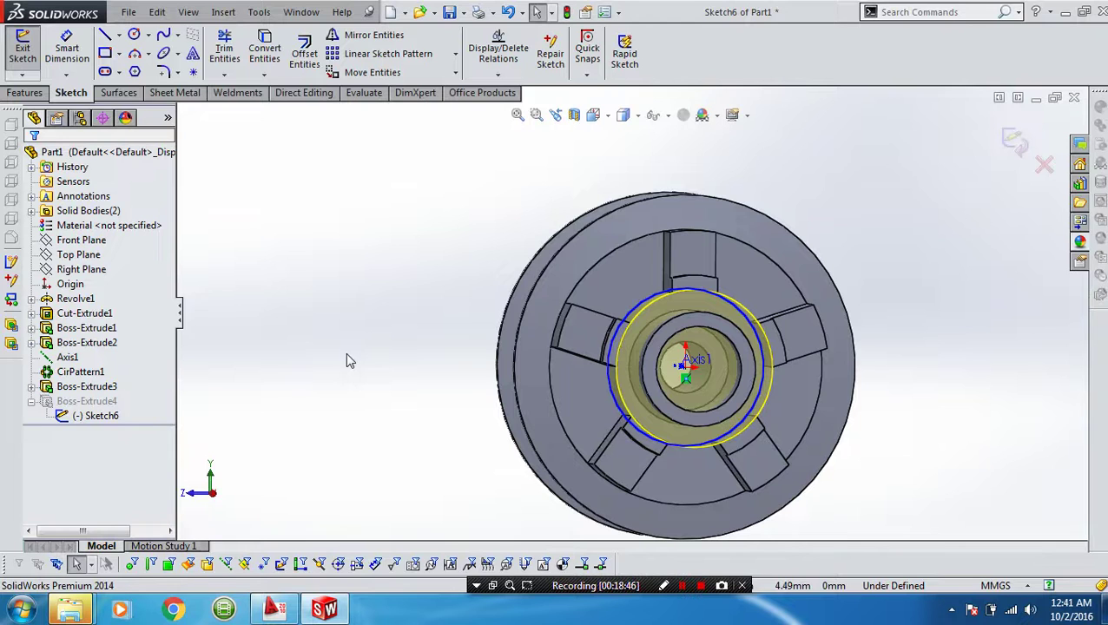
pyautogui.hotkey('ctrl', '8')
pyautogui.scroll(-3, 679, 314)
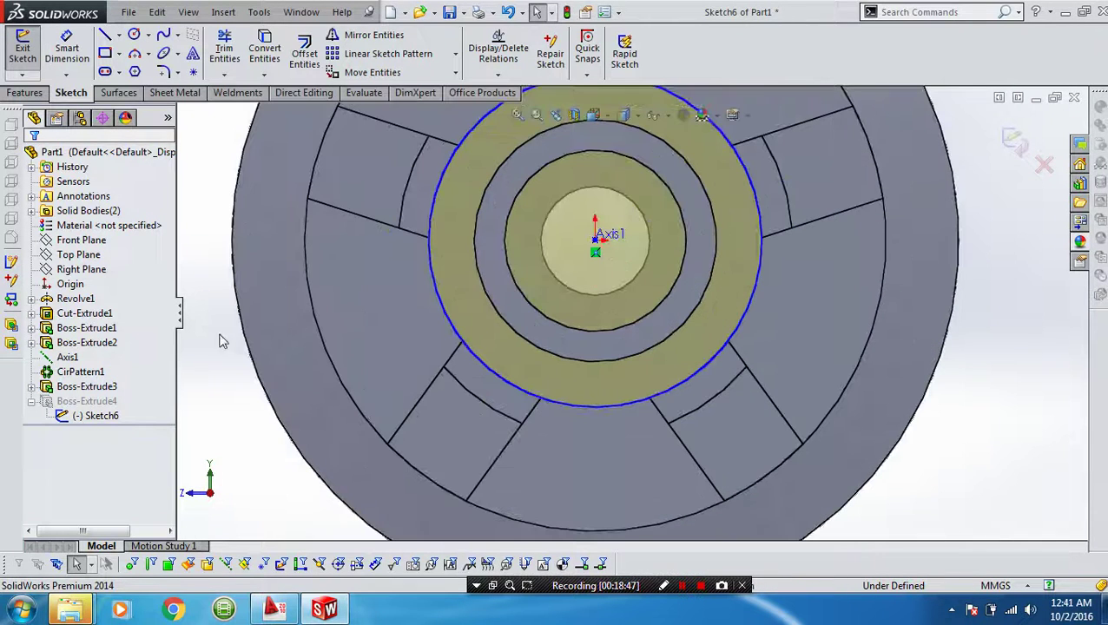
pyautogui.press('c')
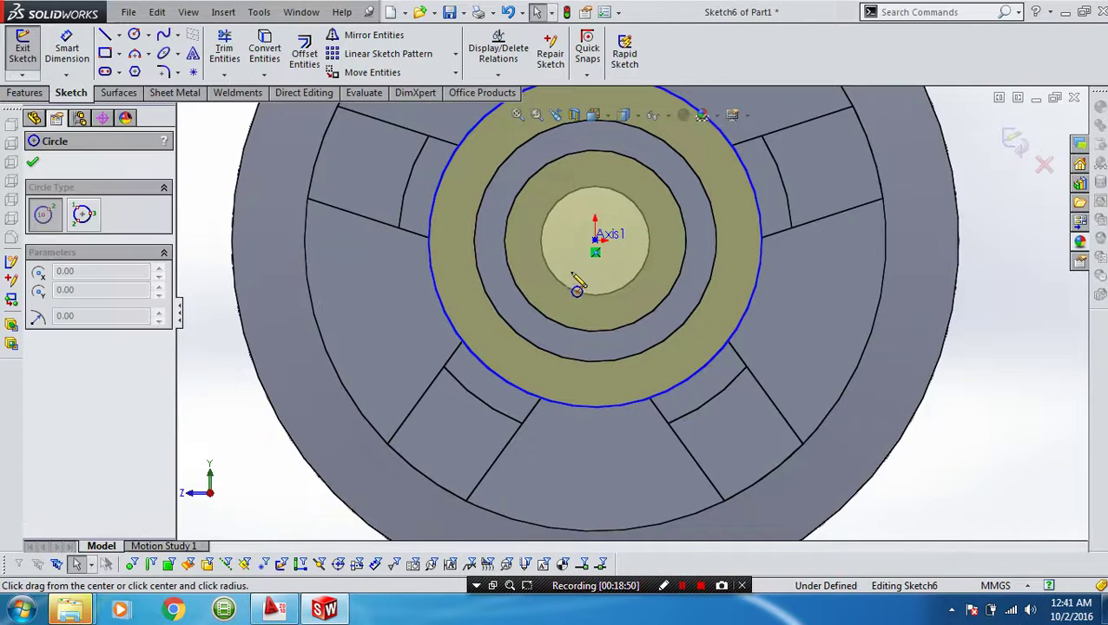
pyautogui.click(596, 250)
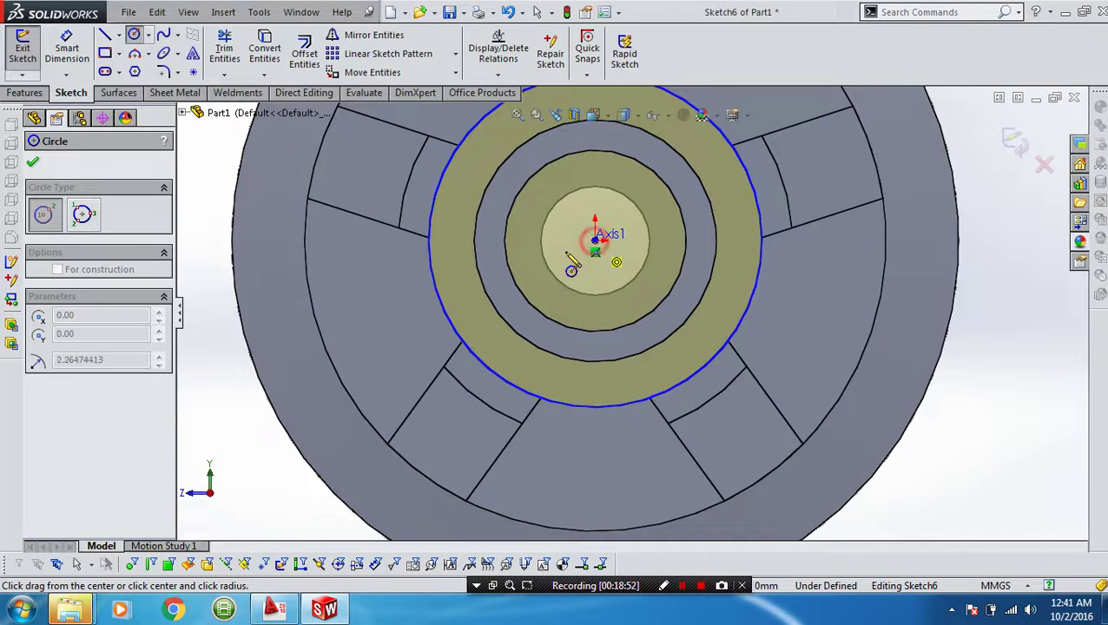
pyautogui.click(509, 264)
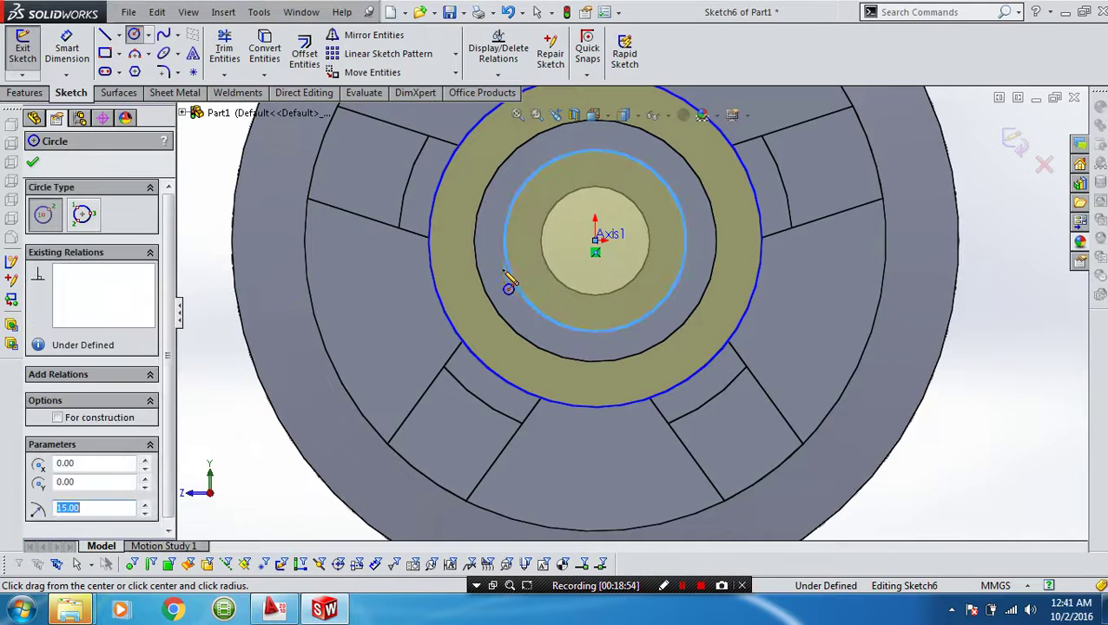
pyautogui.press('Escape')
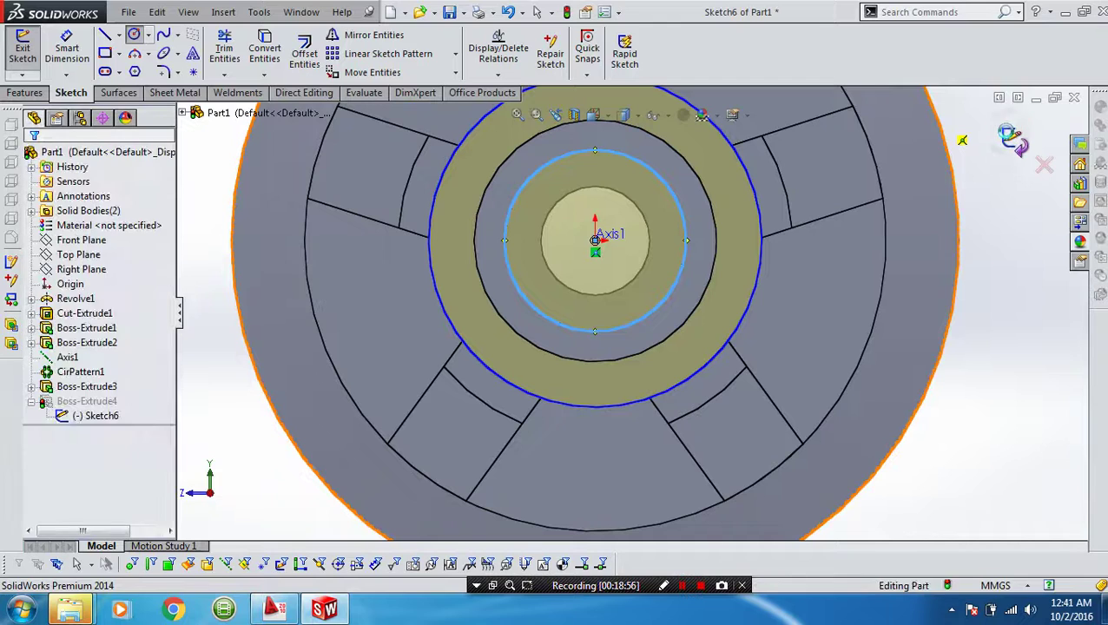
pyautogui.click(1010, 139)
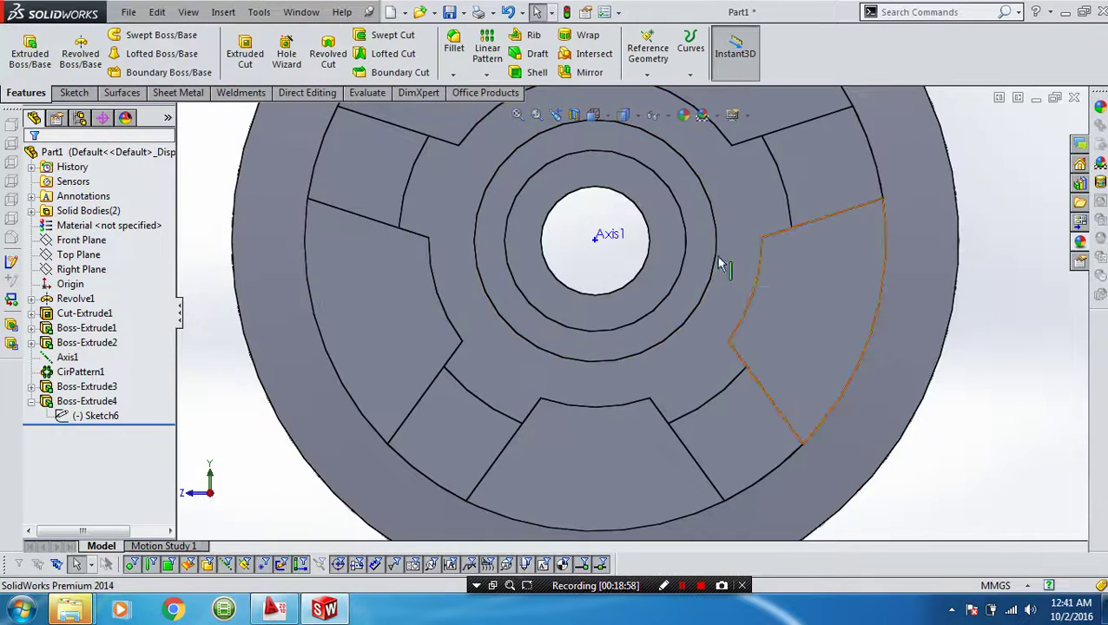
# Start a sketch on the lug face and draw a small circle on the top lug.
pyautogui.moveTo(719, 265)
pyautogui.mouseDown(button='middle')
pyautogui.moveTo(725, 245)
pyautogui.moveTo(565, 301)
pyautogui.mouseUp(button='middle')
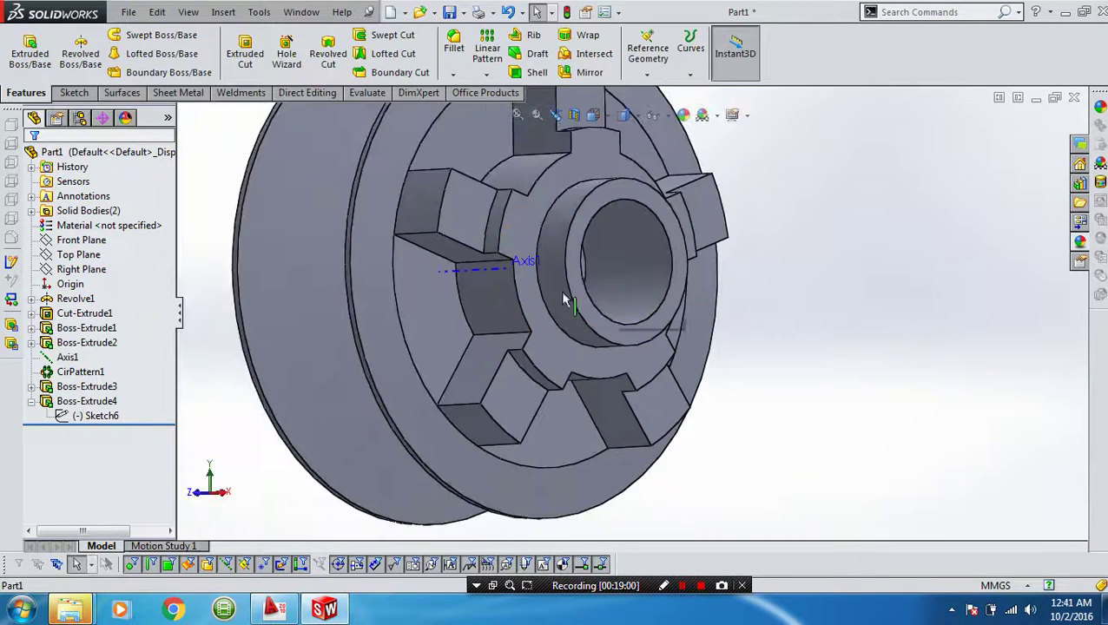
pyautogui.click(512, 388)
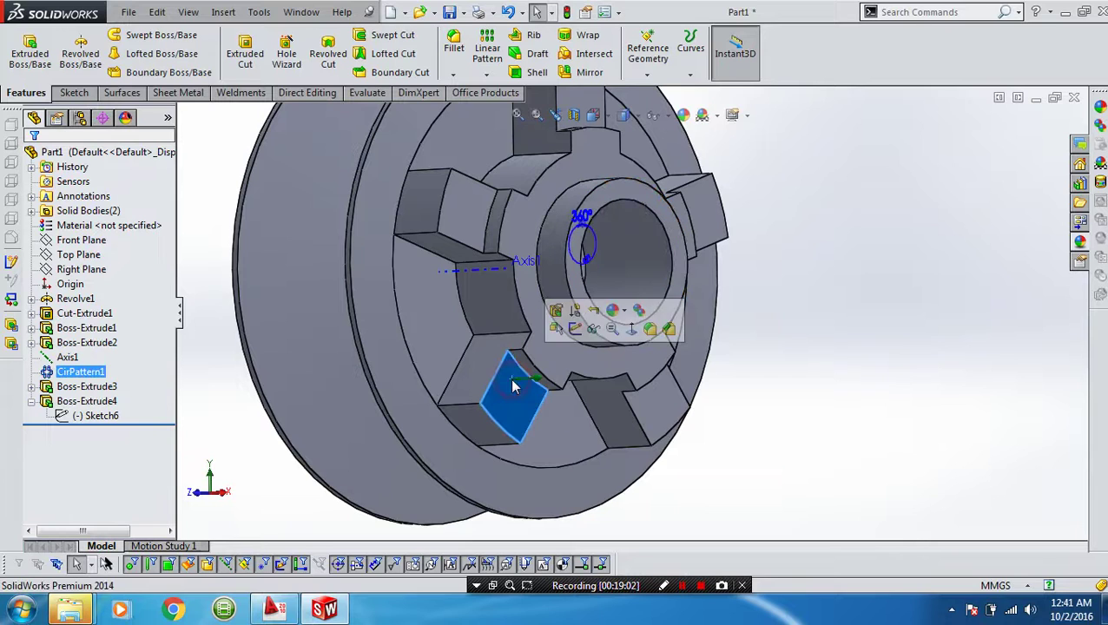
pyautogui.click(576, 328)
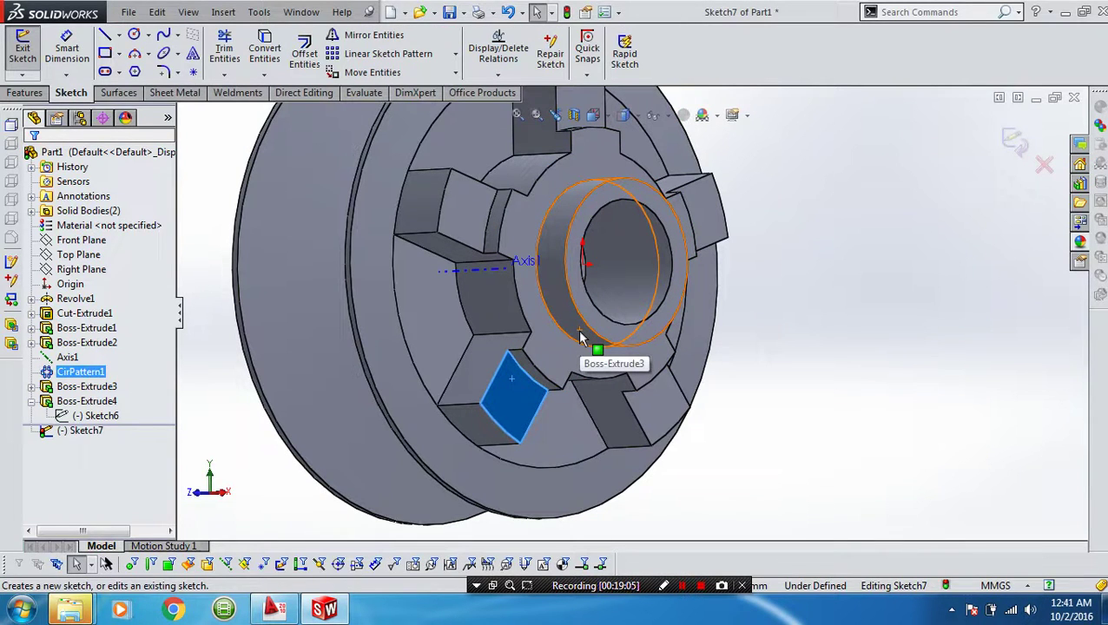
pyautogui.hotkey('ctrl', '8')
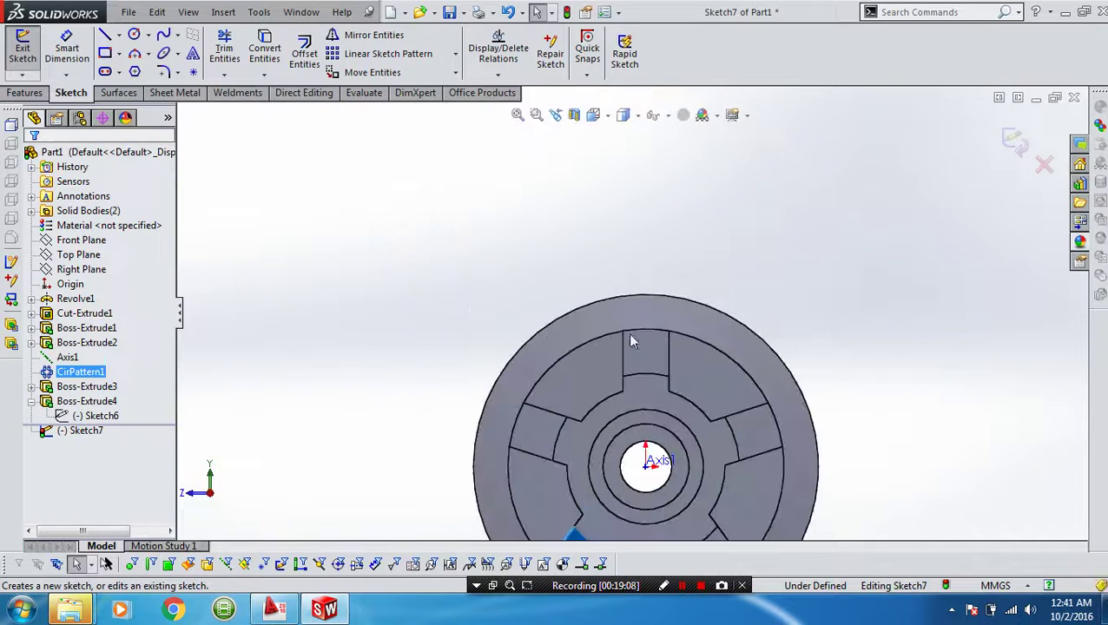
pyautogui.moveTo(432, 309); pyautogui.dragTo(473, 309, button='right')
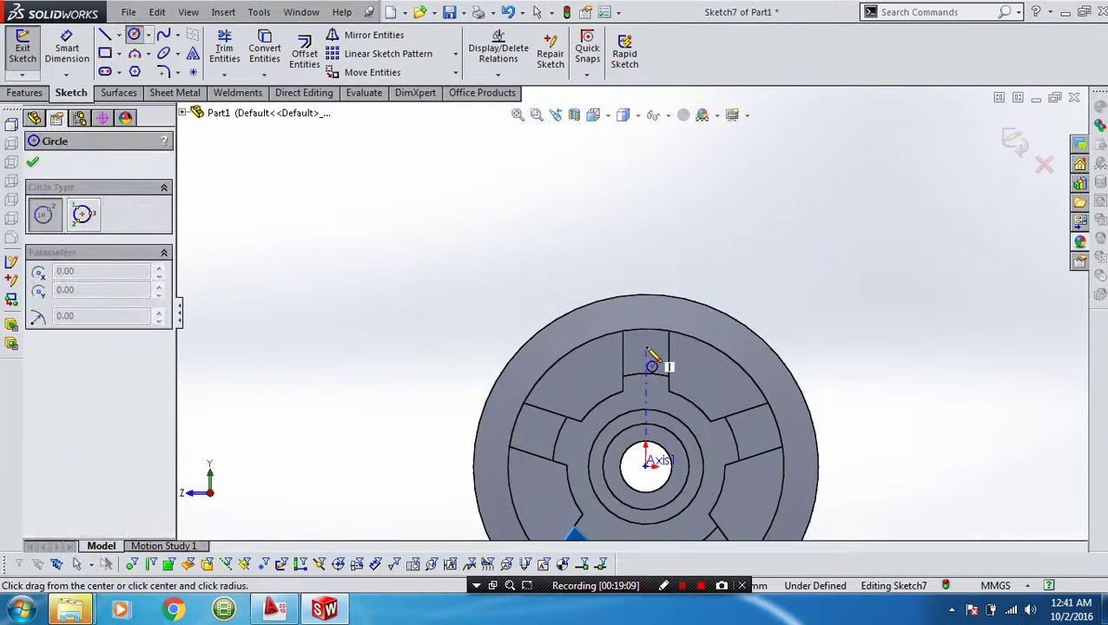
pyautogui.click(647, 352)
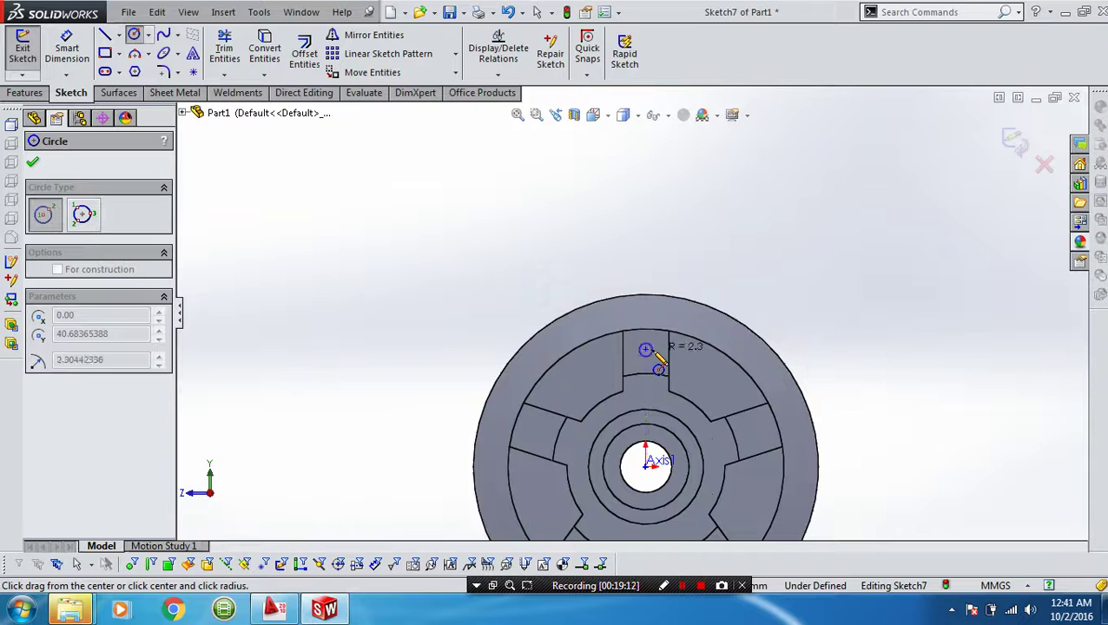
pyautogui.click(659, 369)
# Dimension the small circle's diameter and place it 40 mm from the centre hole.
pyautogui.moveTo(670, 373); pyautogui.dragTo(669, 338, button='right')
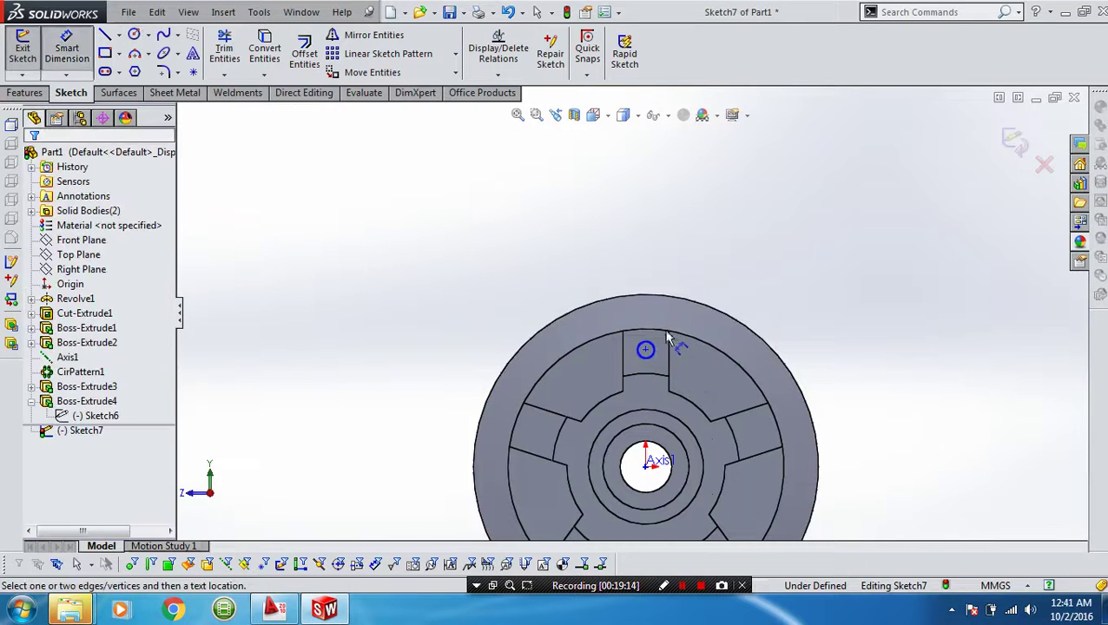
pyautogui.click(657, 350)
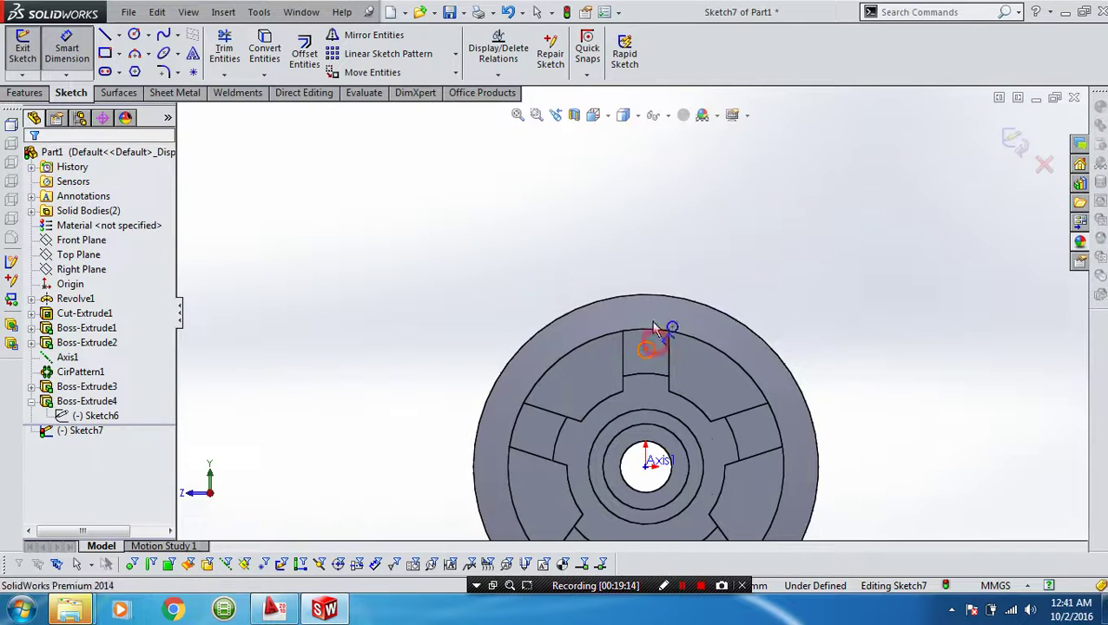
pyautogui.click(653, 271)
pyautogui.write('1')
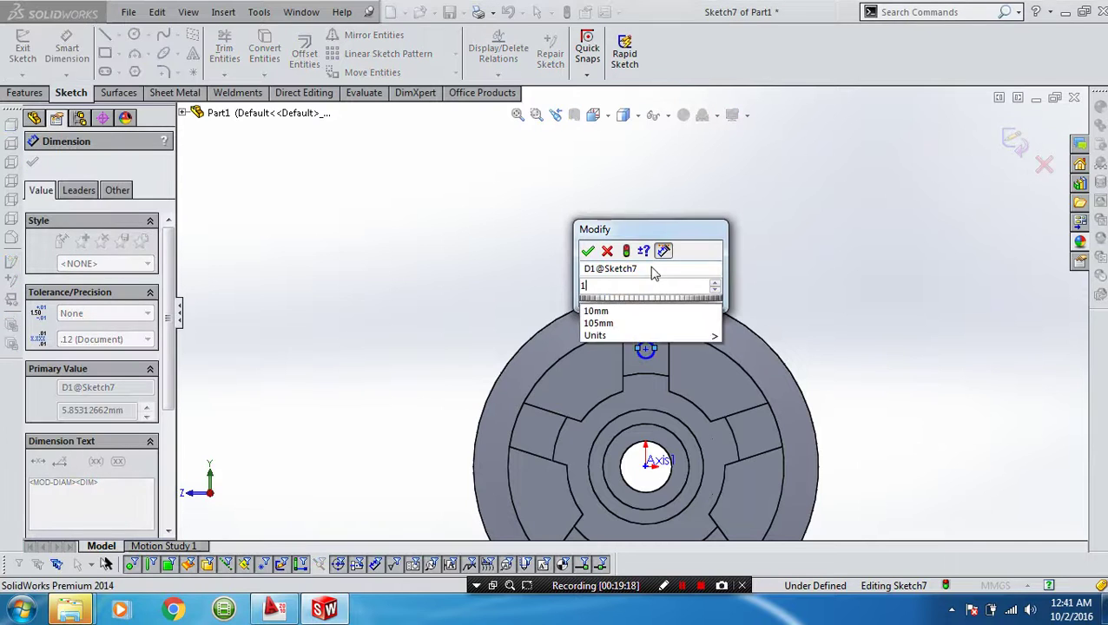
pyautogui.press('BackSpace')
pyautogui.write('1')
pyautogui.press('Escape')
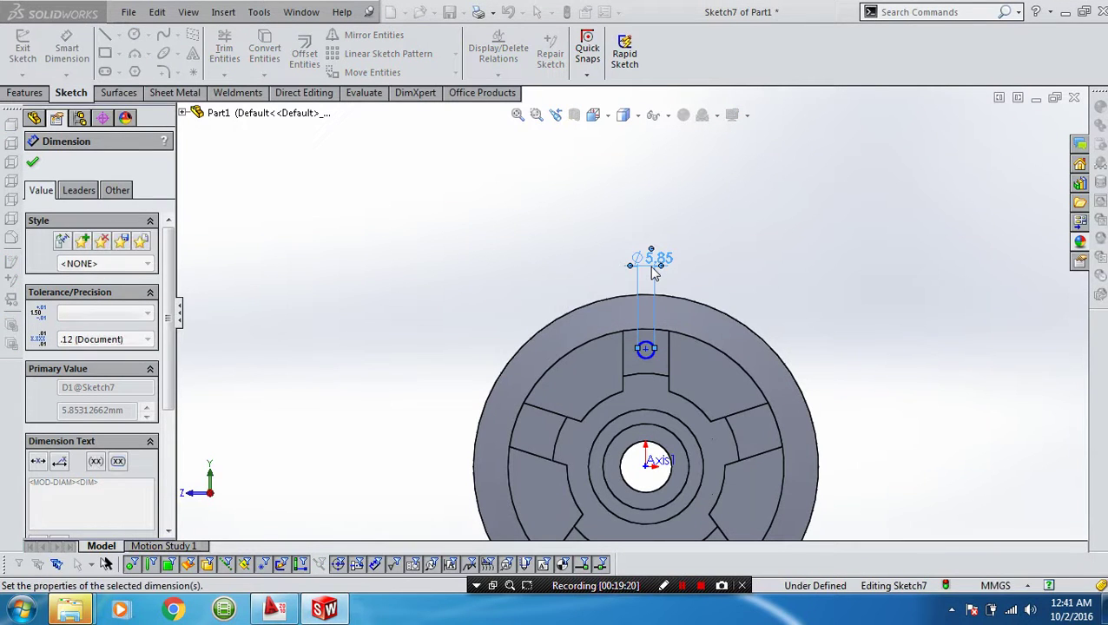
pyautogui.click(660, 382)
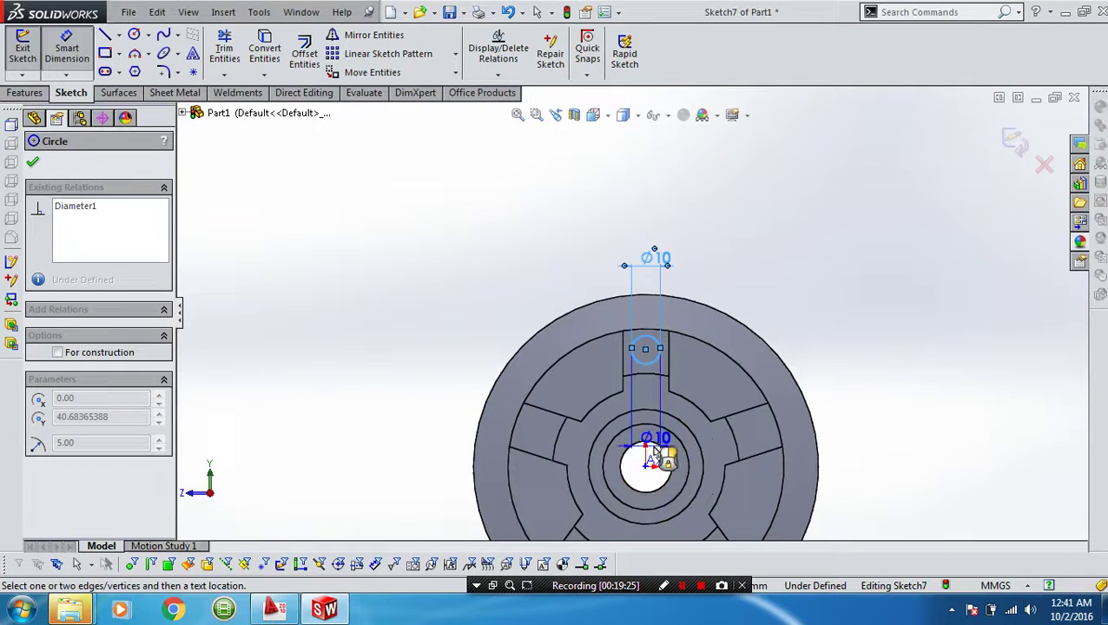
pyautogui.click(650, 441)
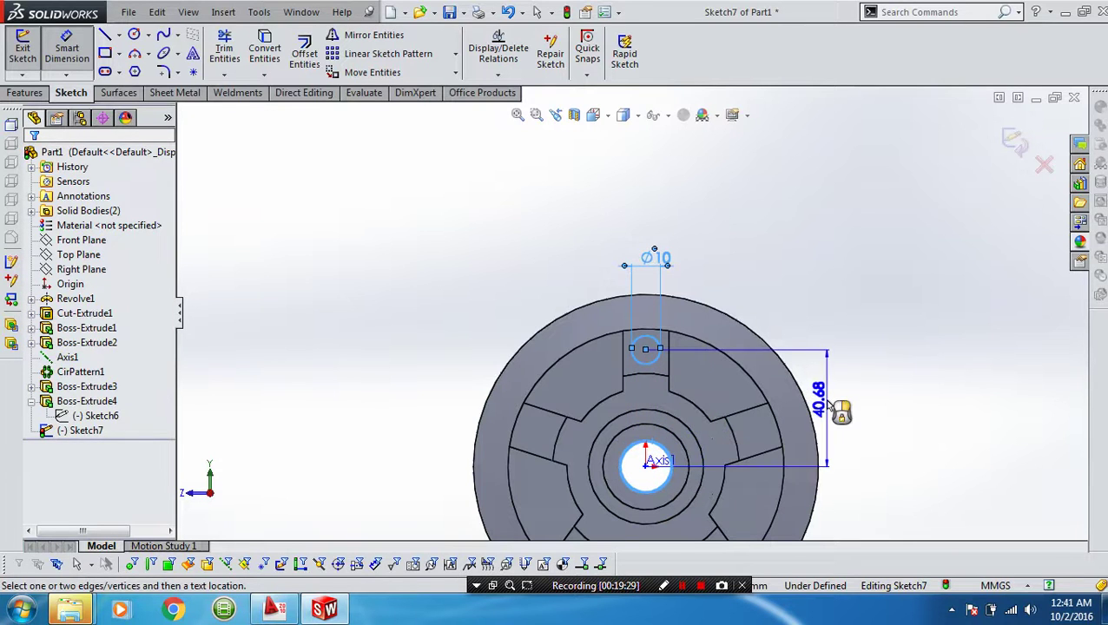
pyautogui.click(829, 402)
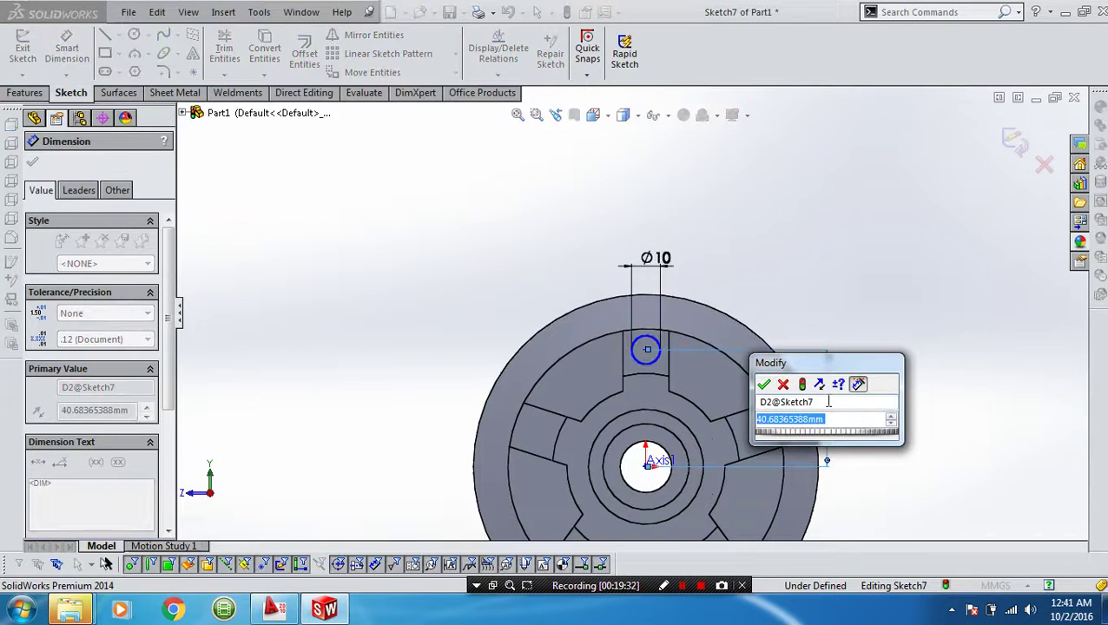
pyautogui.write('40')
pyautogui.press('Return')
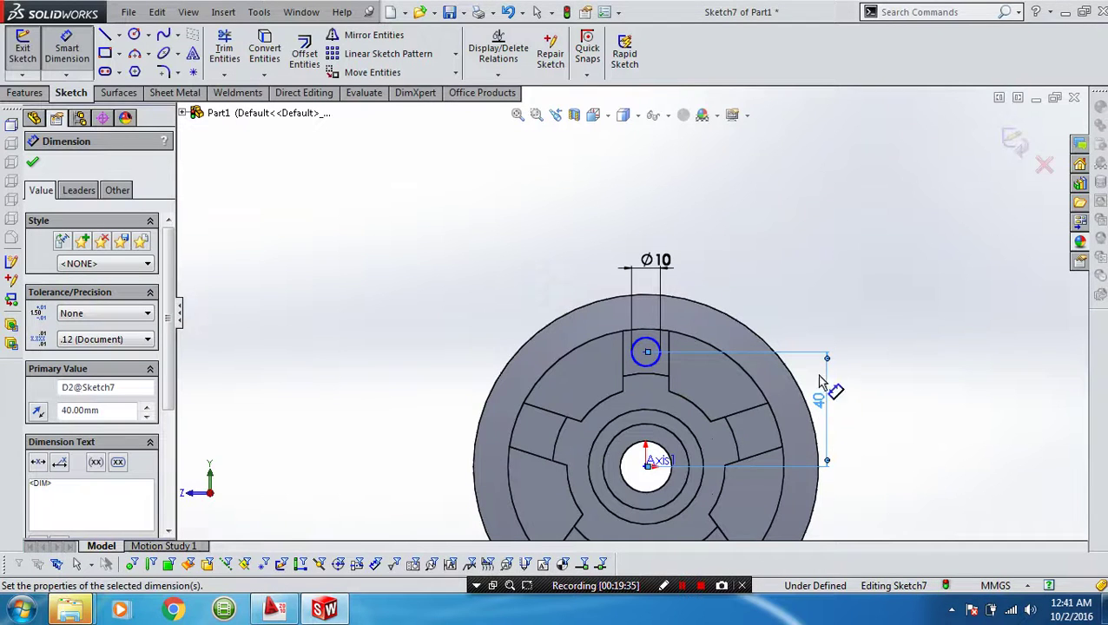
# Change the diameter to 8 mm and align the circle centre vertically with the origin.
pyautogui.click(700, 266)
pyautogui.click(664, 260)
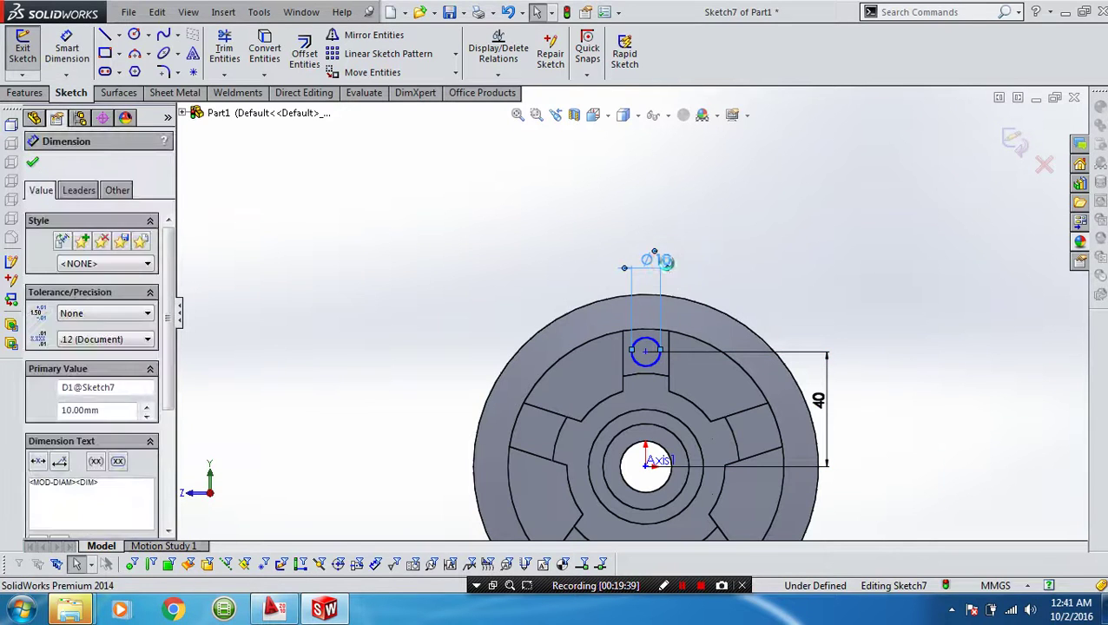
pyautogui.doubleClick(666, 262)
pyautogui.write('8')
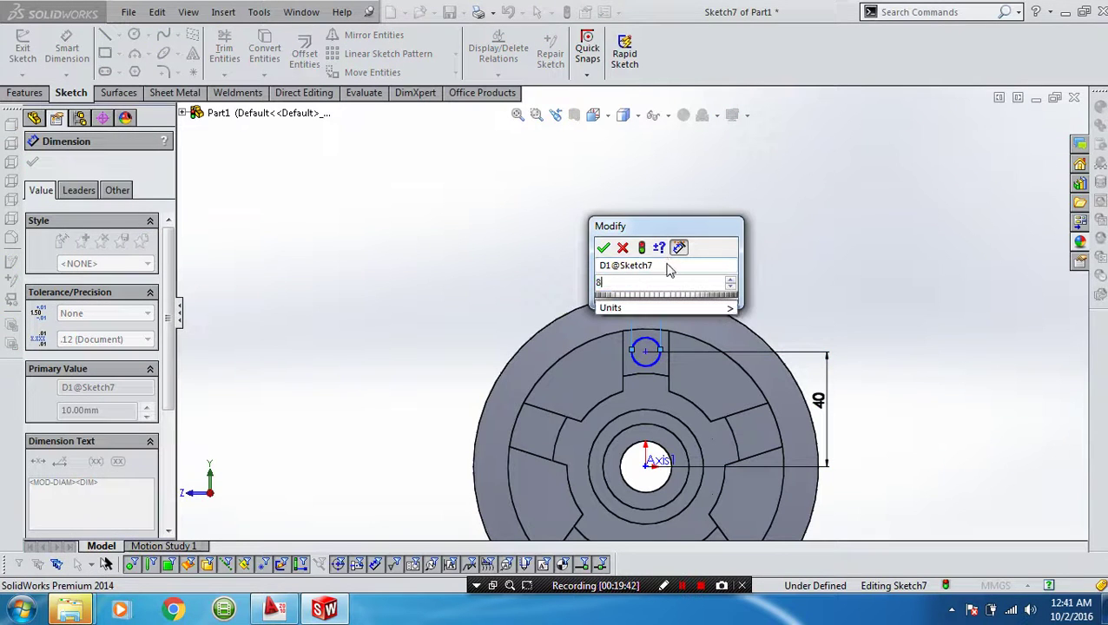
pyautogui.press('Return')
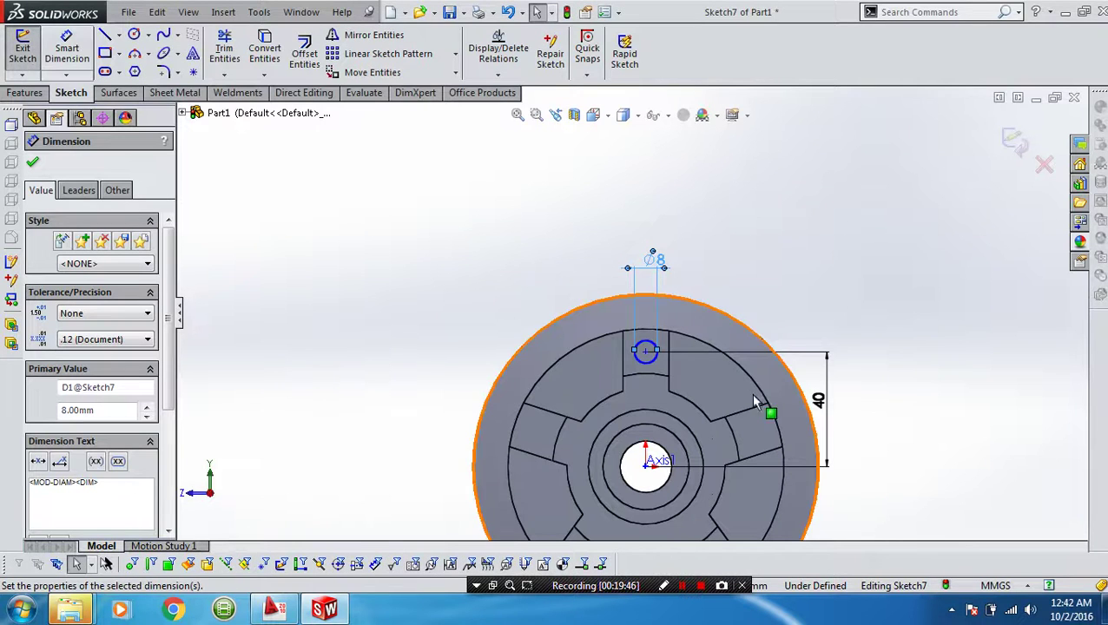
pyautogui.moveTo(646, 350); pyautogui.dragTo(648, 469)
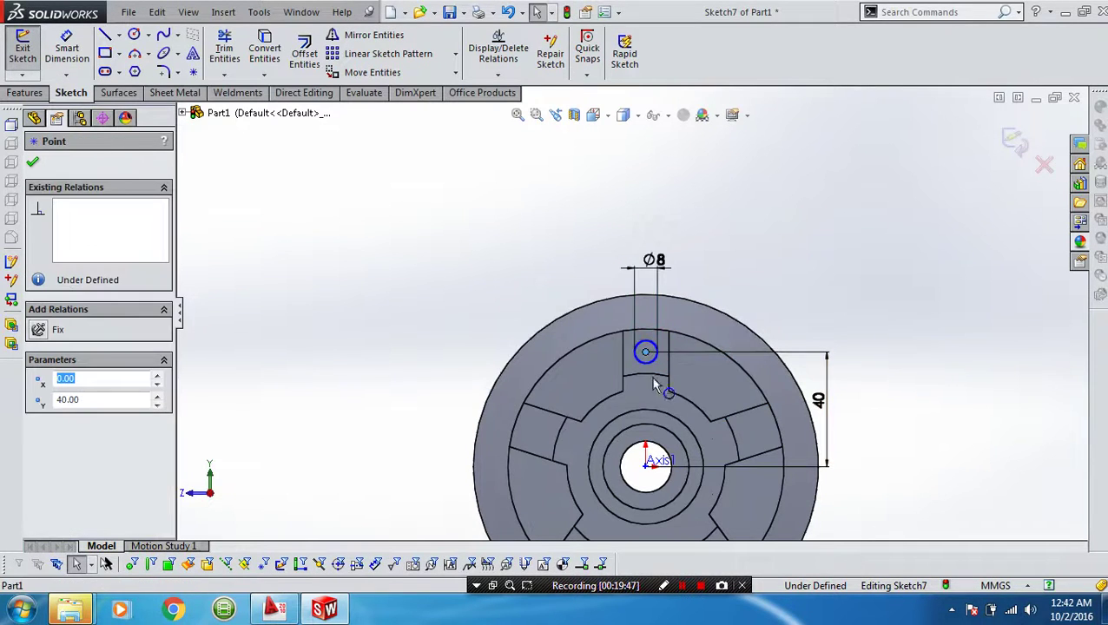
pyautogui.keyDown('ctrl'); pyautogui.click(649, 470); pyautogui.keyUp('ctrl')
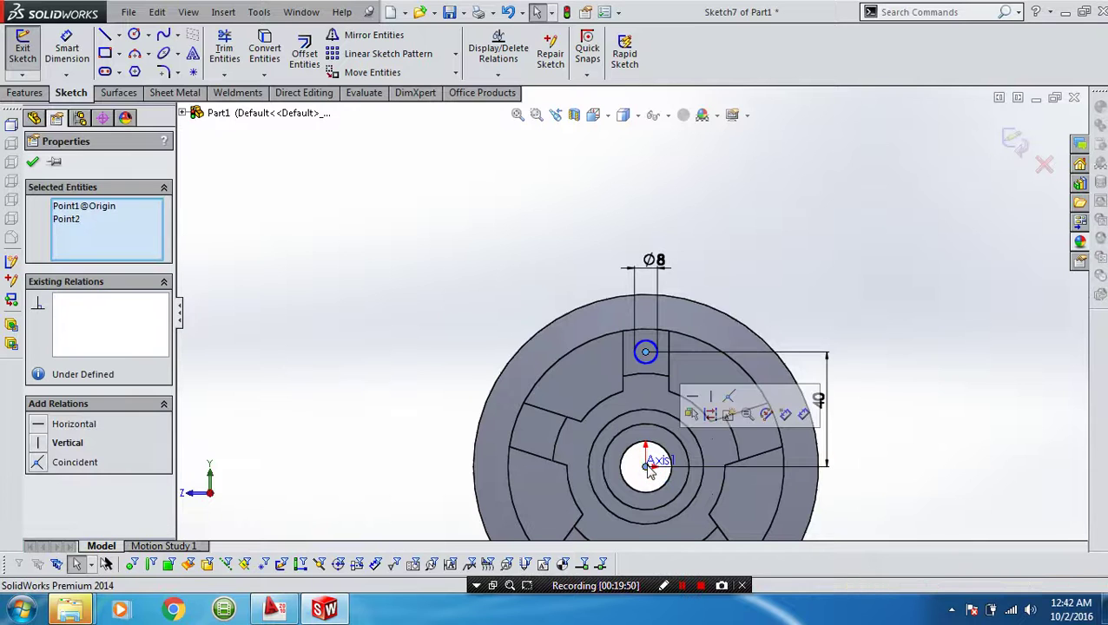
pyautogui.click(711, 401)
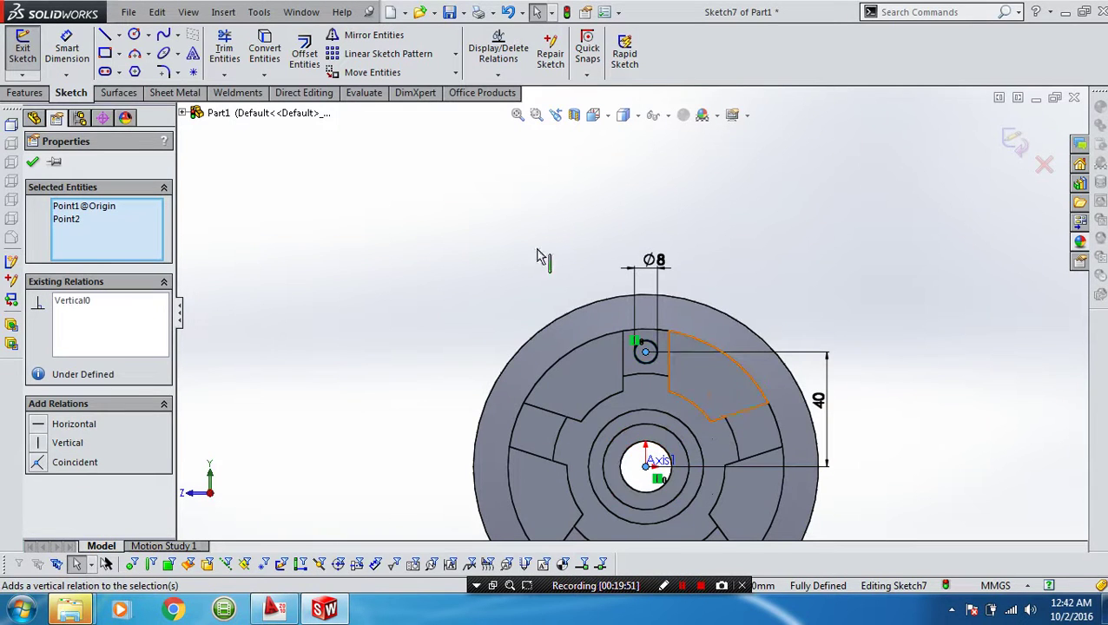
pyautogui.click(30, 54)
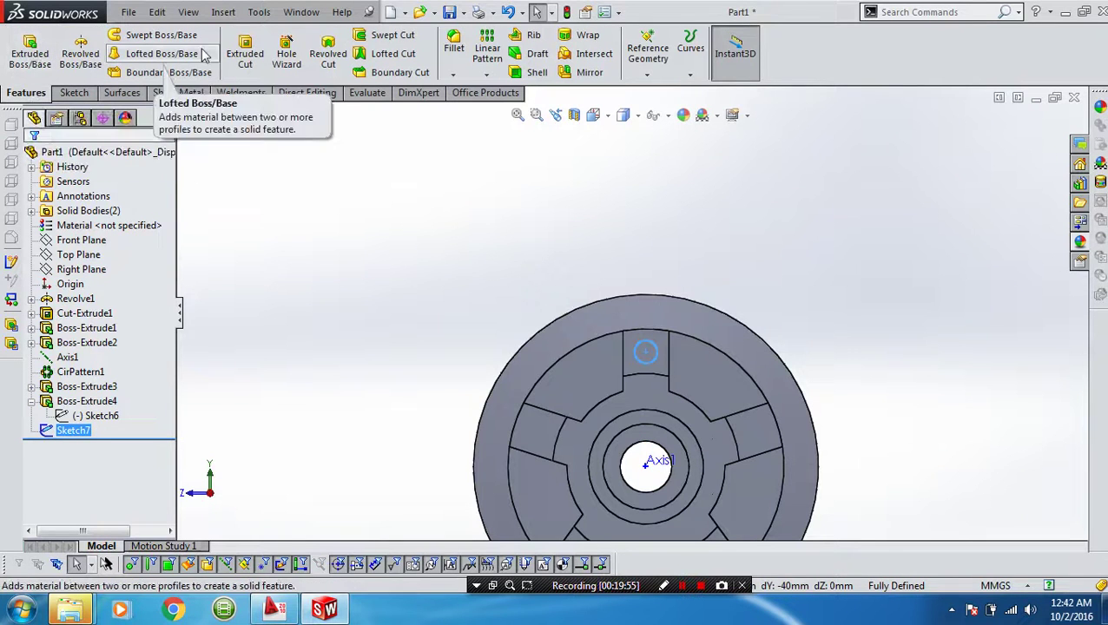
# Cut the Ø8 circle 25 mm blind through the top lug as Cut-Extrude2.
pyautogui.click(244, 54)
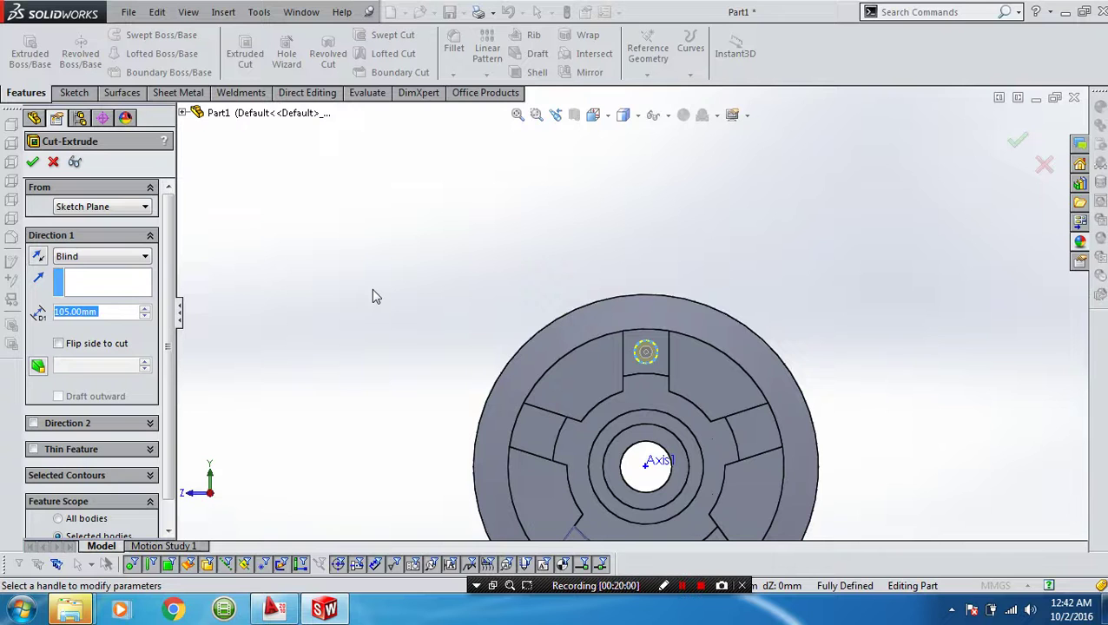
pyautogui.write('25')
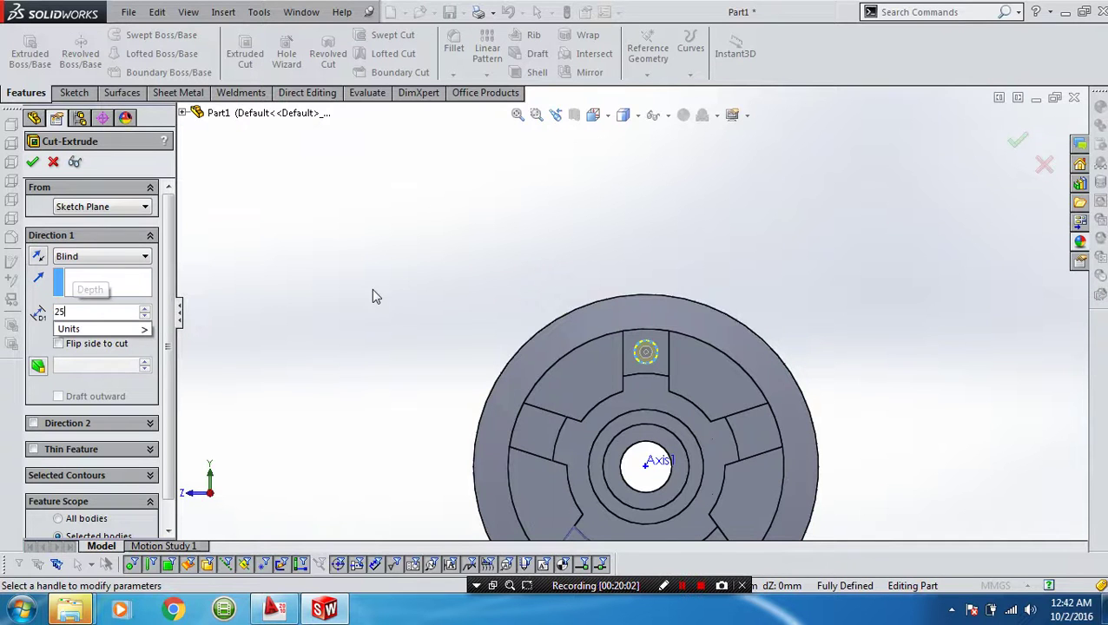
pyautogui.click(386, 301)
pyautogui.moveTo(402, 314)
pyautogui.mouseDown(button='middle')
pyautogui.moveTo(521, 330)
pyautogui.moveTo(272, 263)
pyautogui.mouseUp(button='middle')
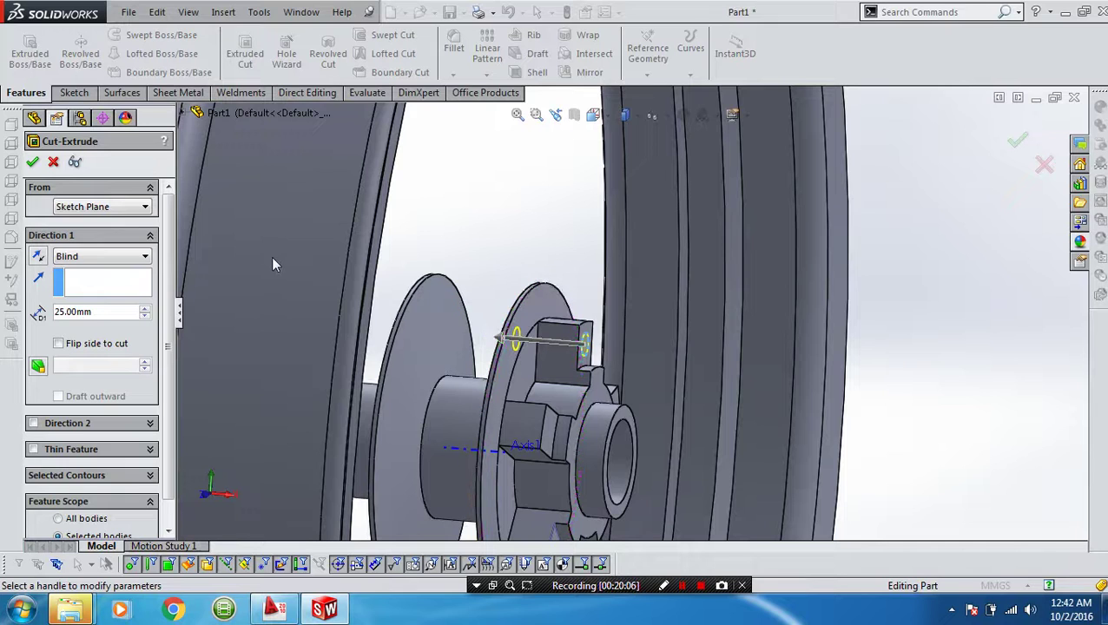
pyautogui.click(33, 163)
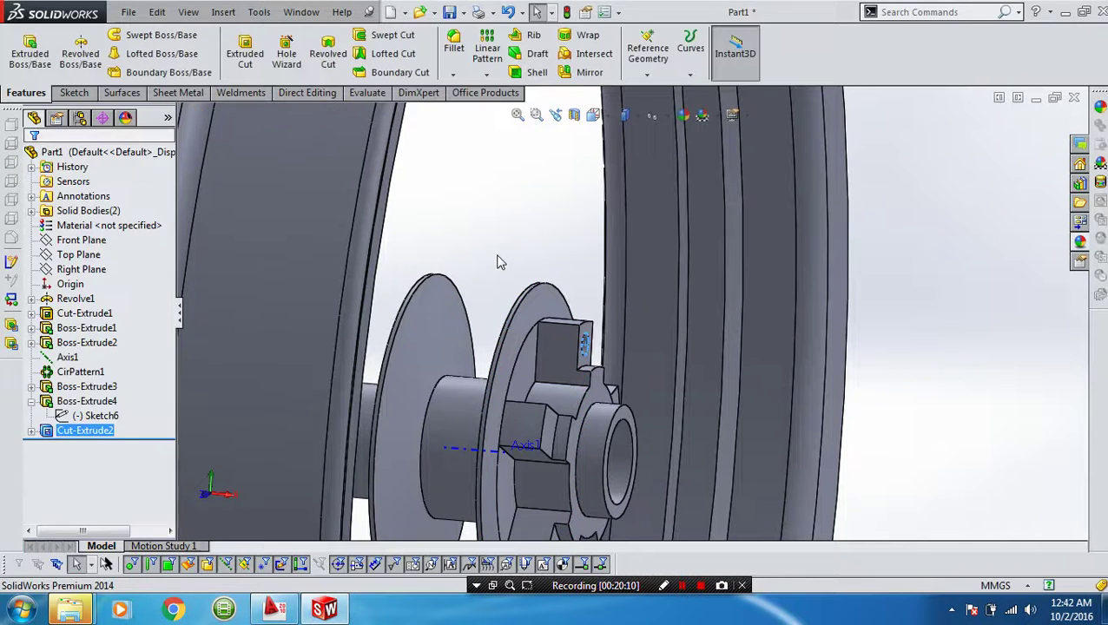
pyautogui.moveTo(497, 260)
pyautogui.mouseDown(button='middle')
pyautogui.moveTo(508, 271)
pyautogui.moveTo(487, 285)
pyautogui.mouseUp(button='middle')
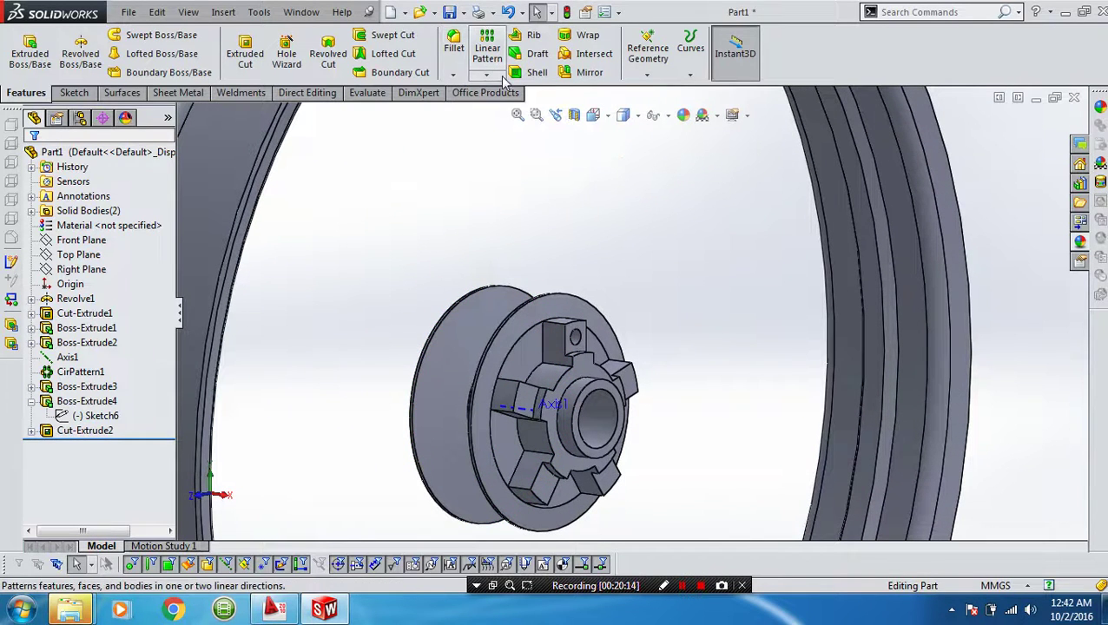
# Circular-pattern Cut-Extrude2 around Axis1 into five holes over 360°.
pyautogui.click(90, 430)
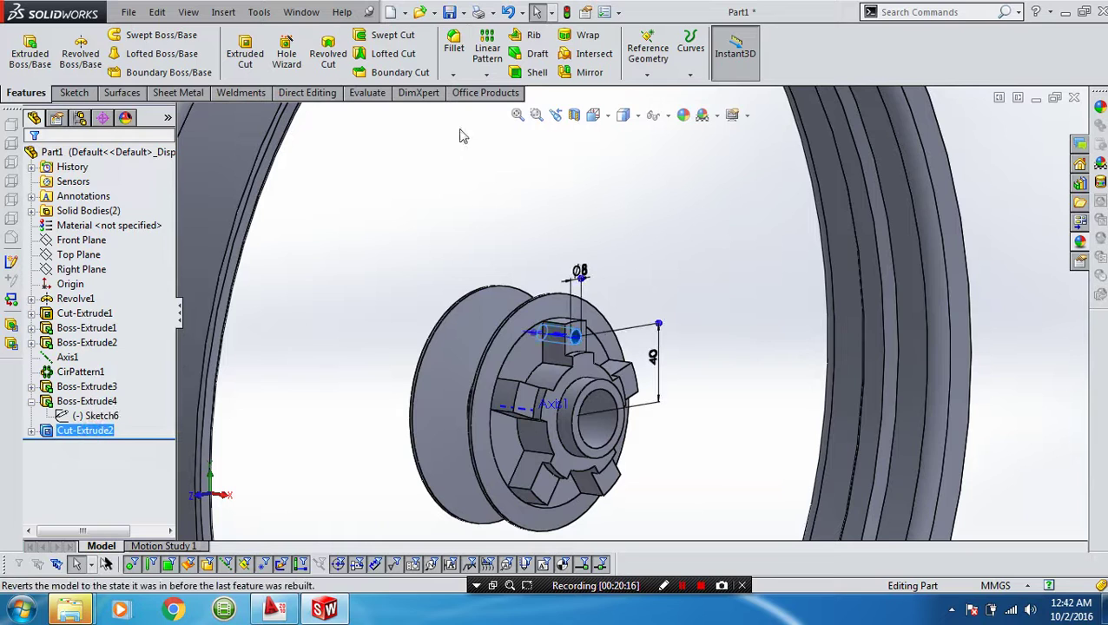
pyautogui.click(487, 75)
pyautogui.click(502, 107)
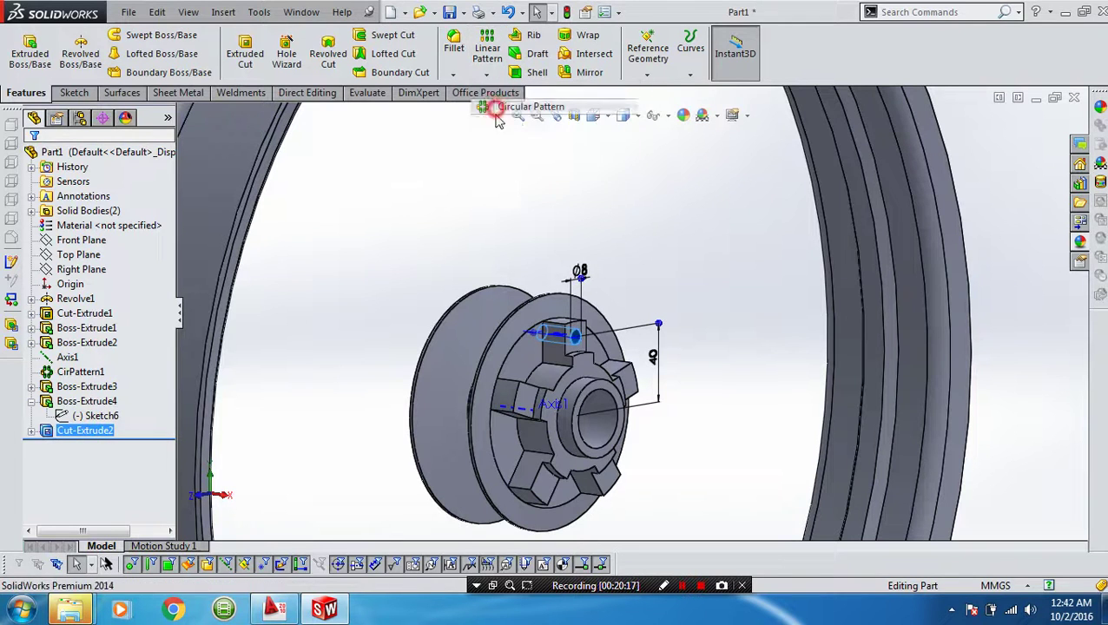
pyautogui.click(526, 417)
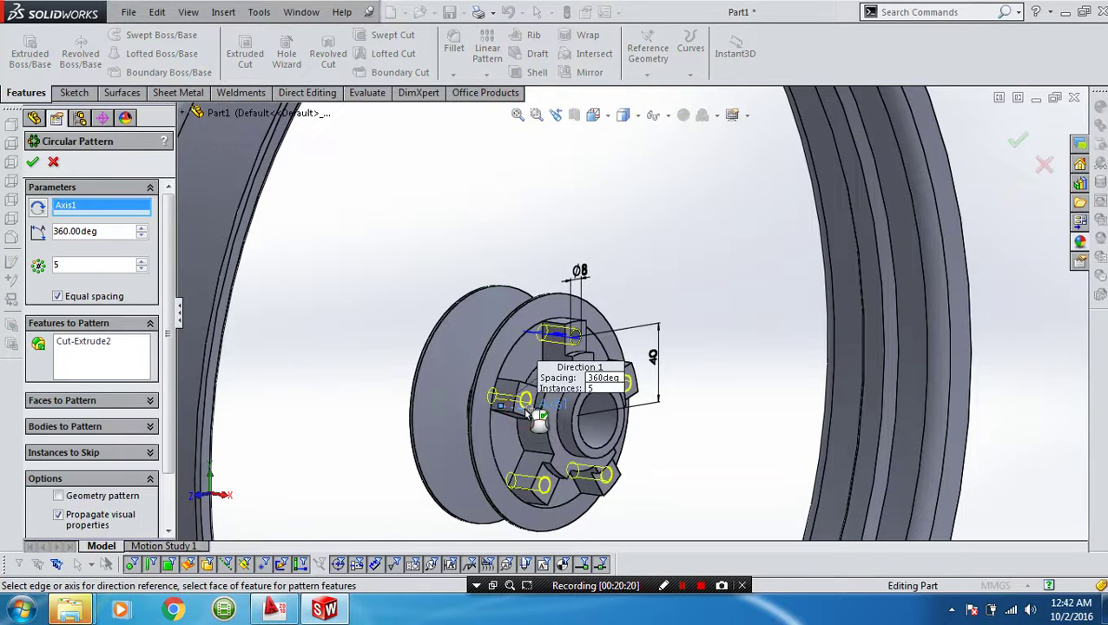
pyautogui.rightClick(526, 413)
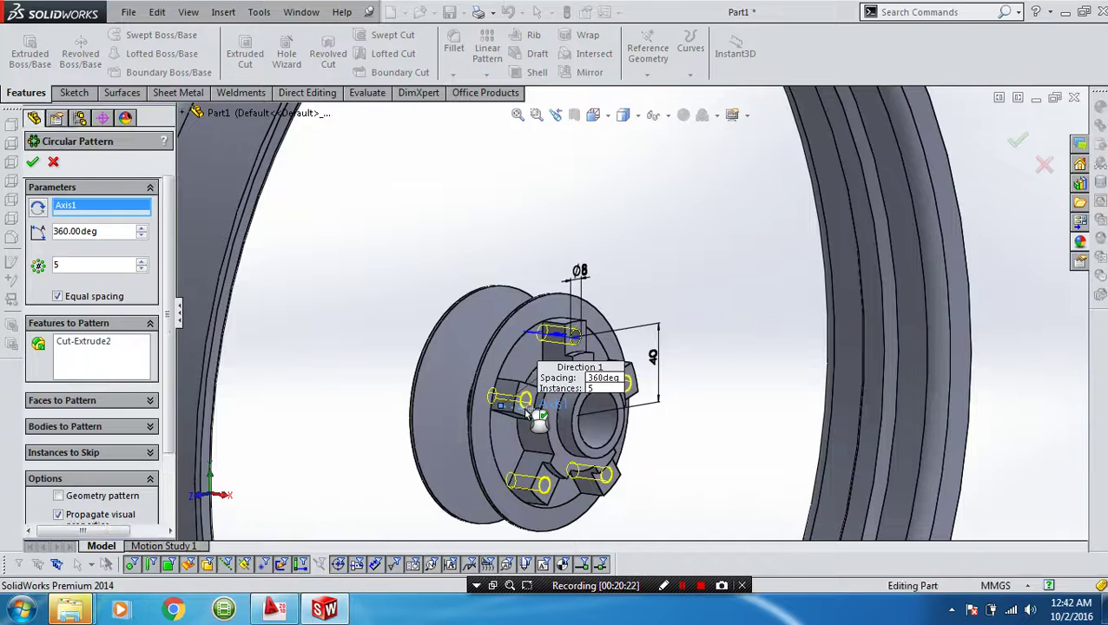
pyautogui.moveTo(525, 415)
pyautogui.mouseDown(button='middle')
pyautogui.moveTo(457, 384)
pyautogui.moveTo(510, 389)
pyautogui.moveTo(499, 374)
pyautogui.mouseUp(button='middle')
# Start a 10 mm fillet on the first lug edges, dropping a stray ring edge.
pyautogui.click(453, 45)
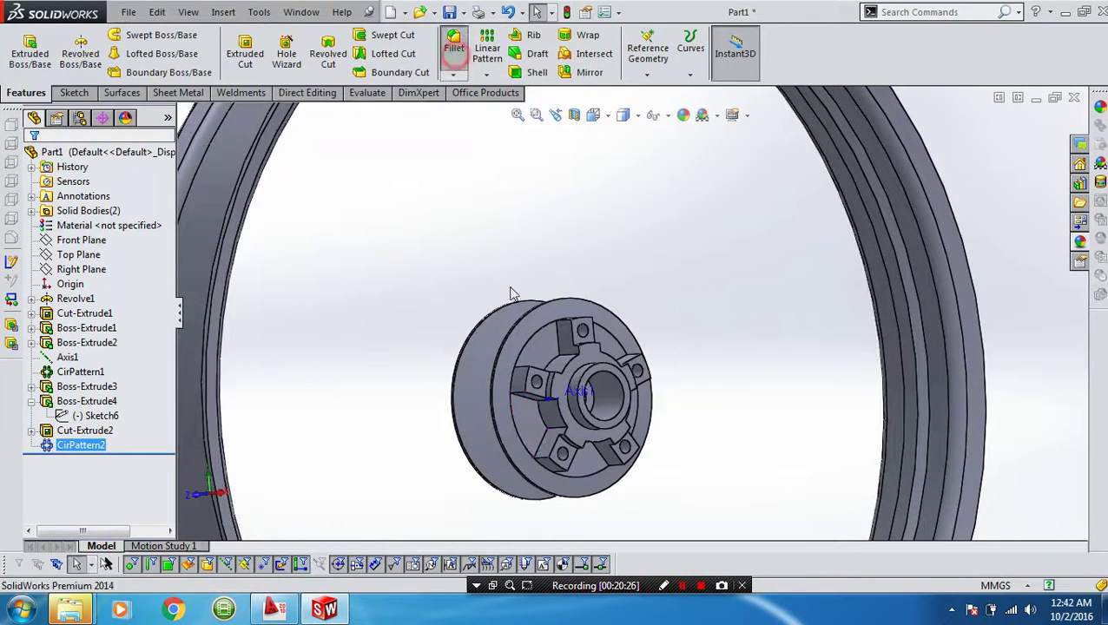
pyautogui.click(560, 433)
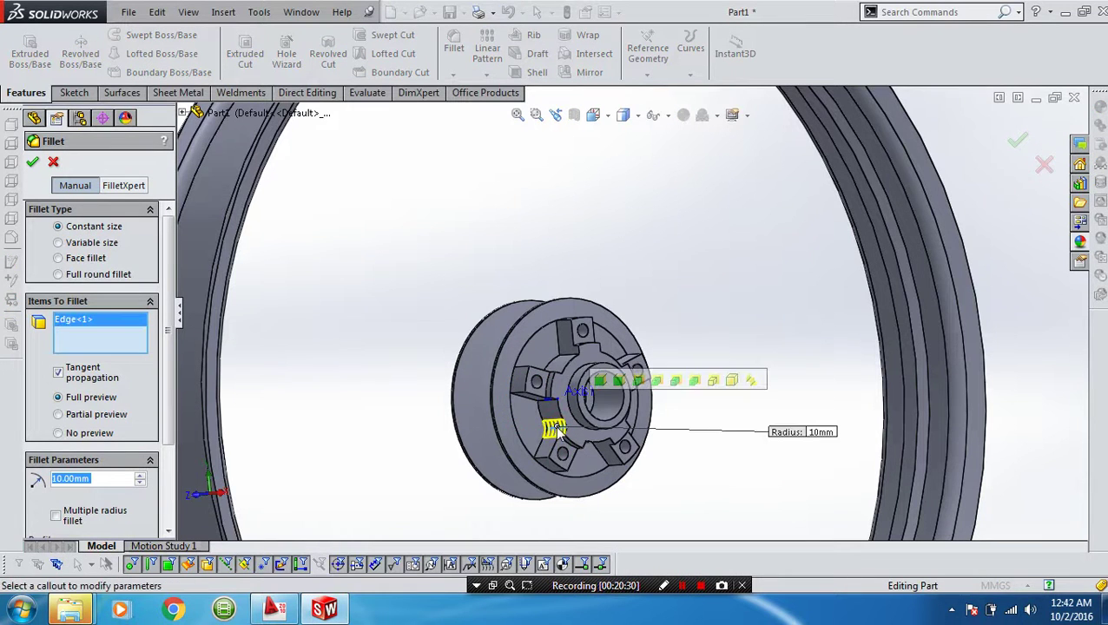
pyautogui.moveTo(554, 417); pyautogui.dragTo(548, 388, button='middle')
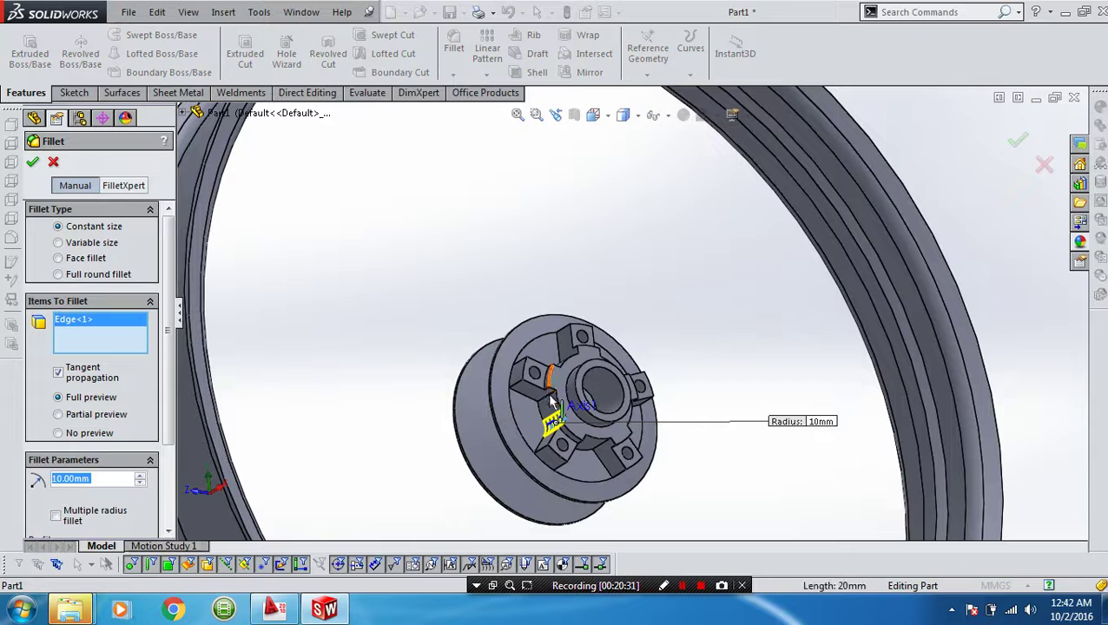
pyautogui.click(550, 397)
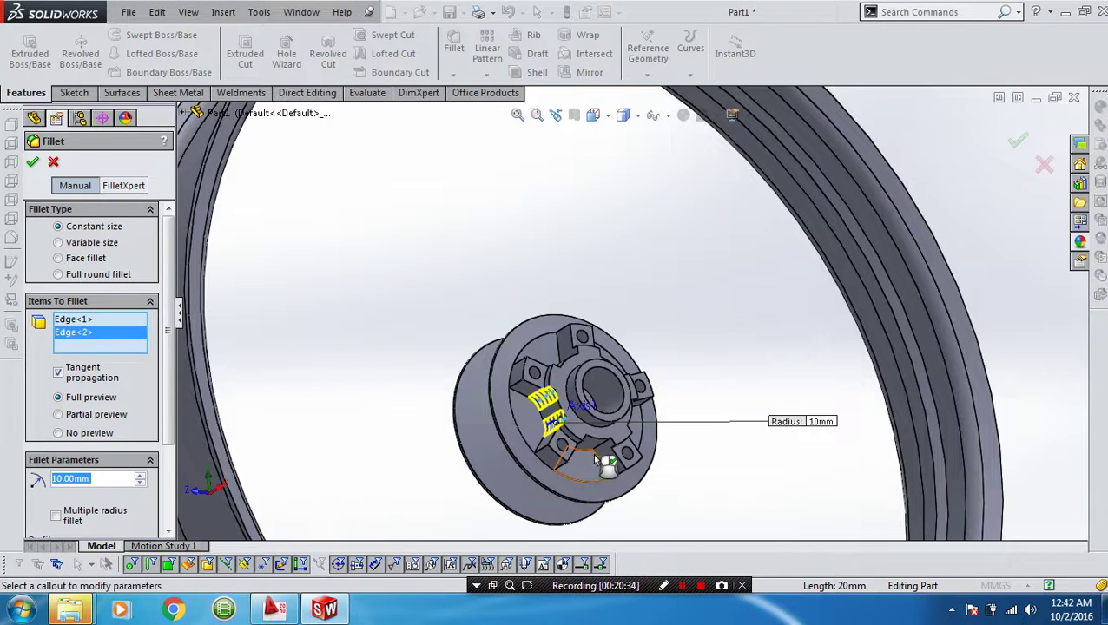
pyautogui.click(595, 444)
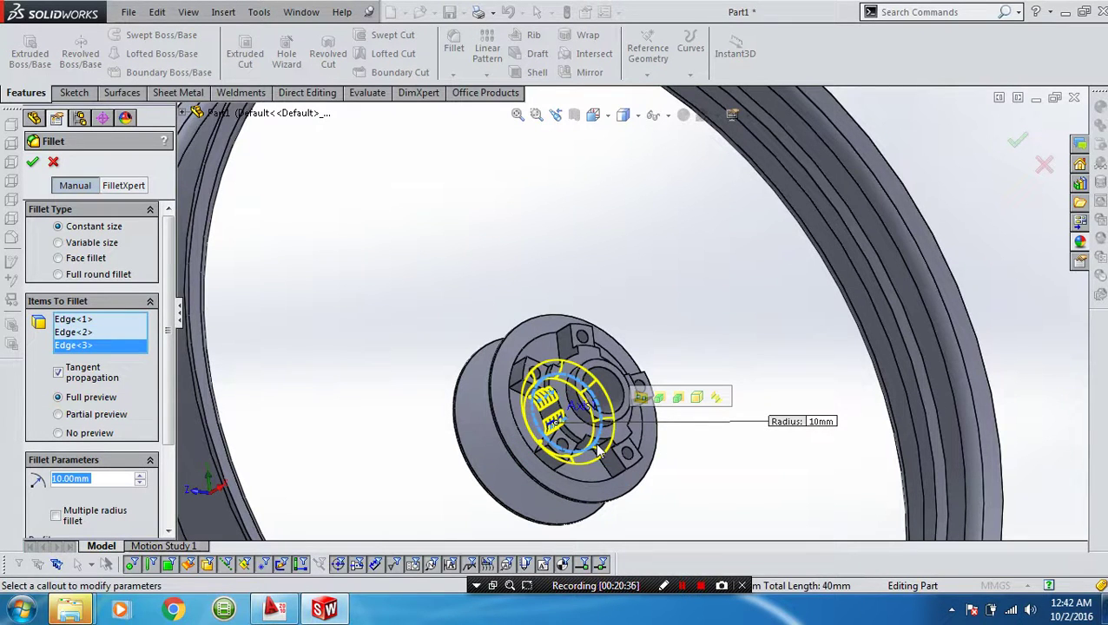
pyautogui.click(601, 453)
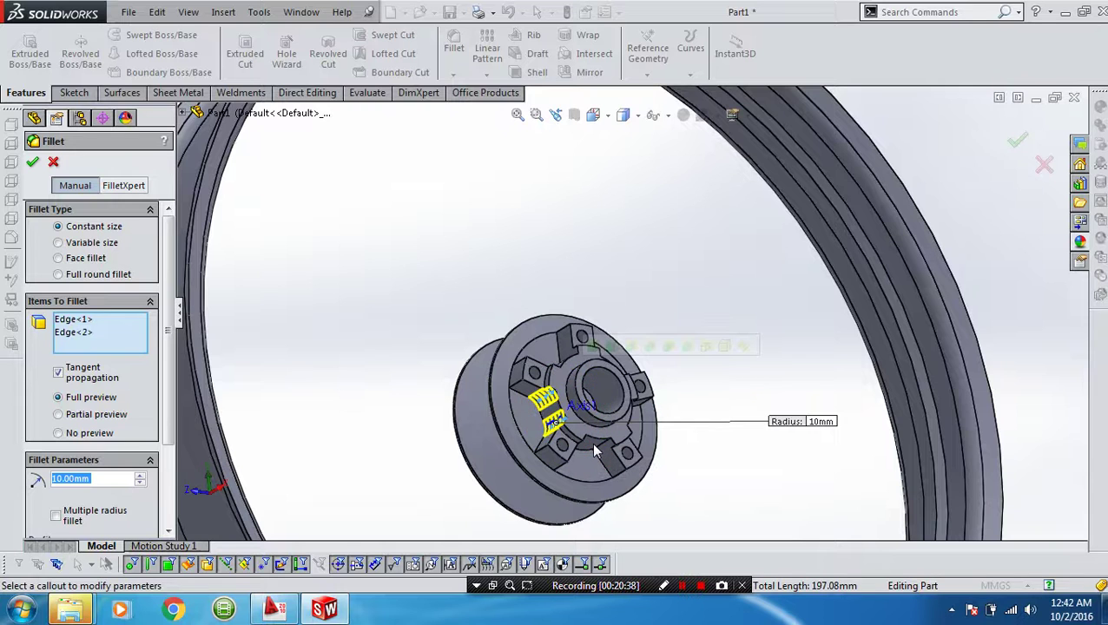
pyautogui.click(601, 447)
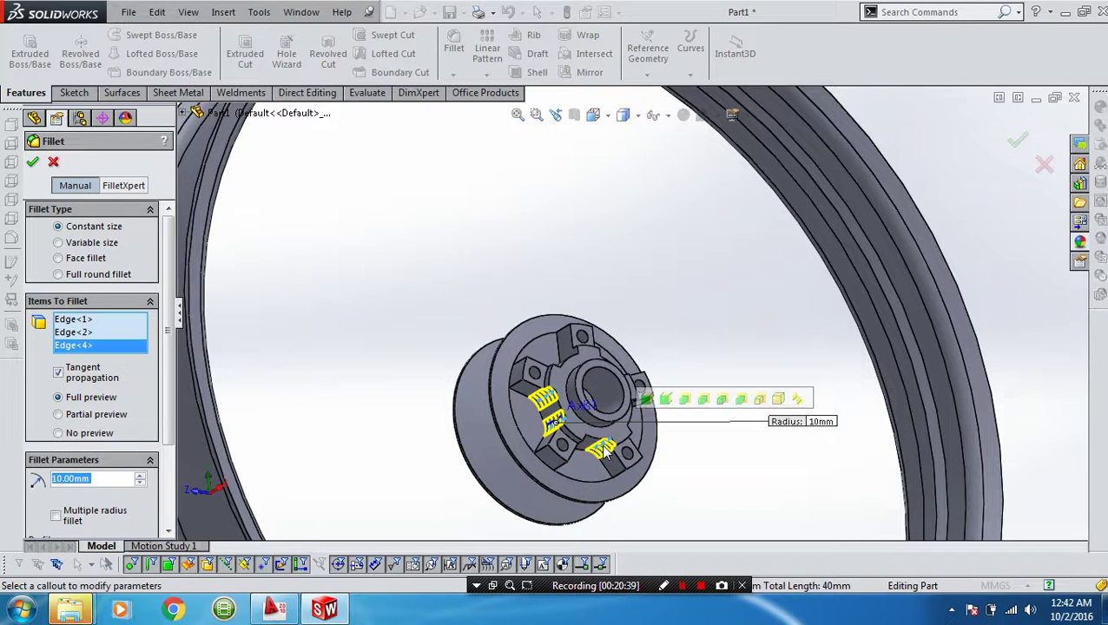
pyautogui.moveTo(602, 447)
pyautogui.mouseDown(button='middle')
pyautogui.moveTo(568, 428)
pyautogui.moveTo(660, 425)
pyautogui.mouseUp(button='middle')
pyautogui.click(613, 444)
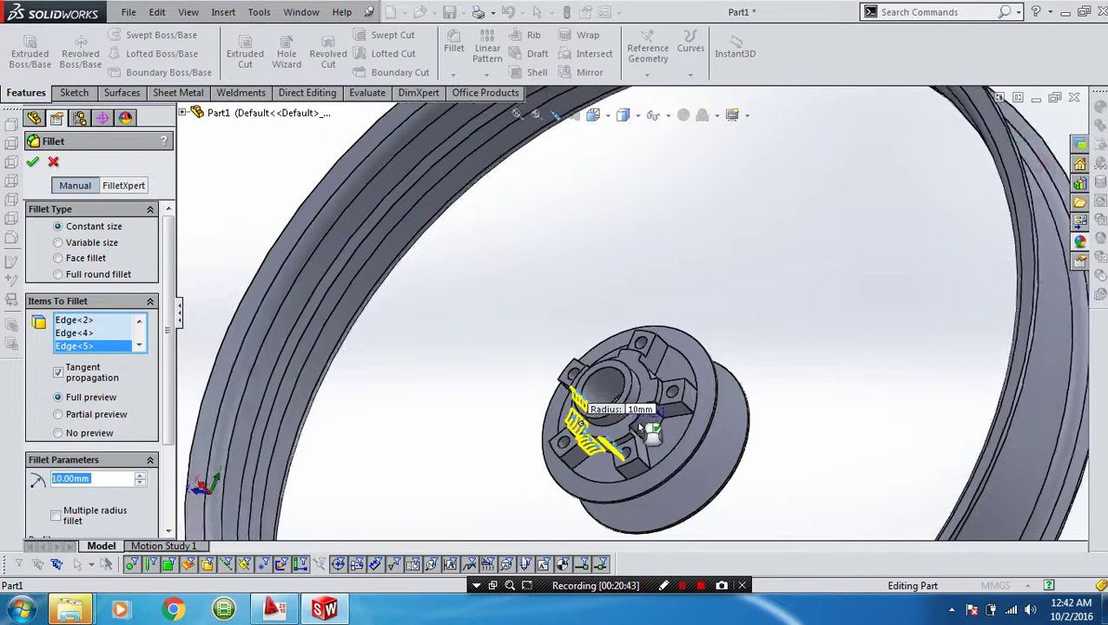
pyautogui.click(653, 428)
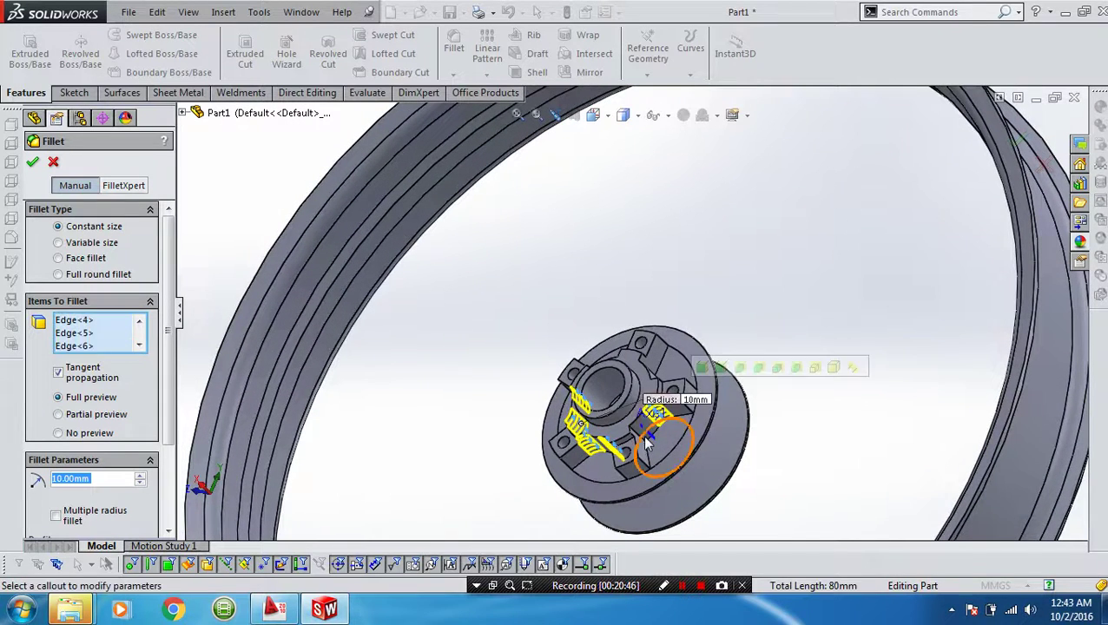
# Add the remaining lug edges on the hub's other side to the fillet.
pyautogui.moveTo(625, 444); pyautogui.dragTo(644, 443, button='middle')
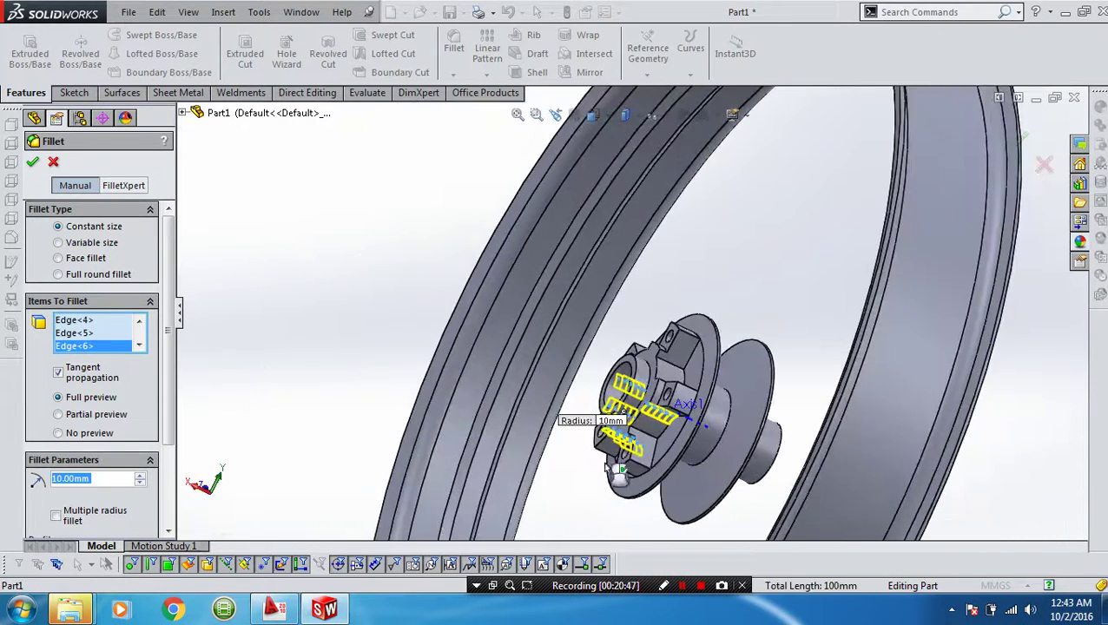
pyautogui.click(647, 439)
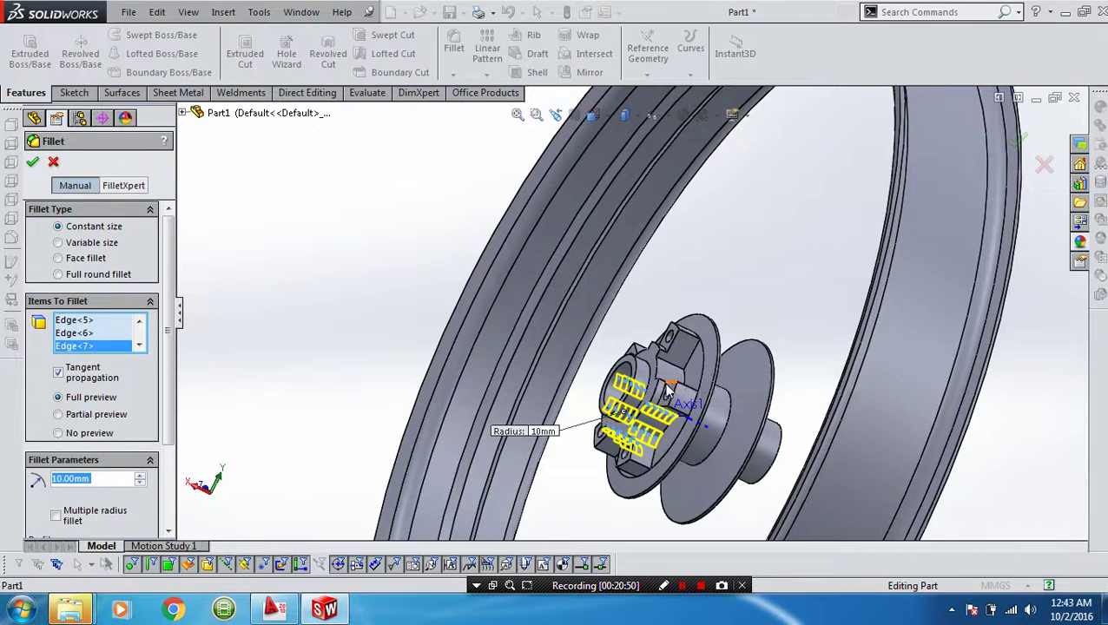
pyautogui.moveTo(646, 439); pyautogui.dragTo(653, 500, button='middle')
pyautogui.scroll(-2, 666, 365)
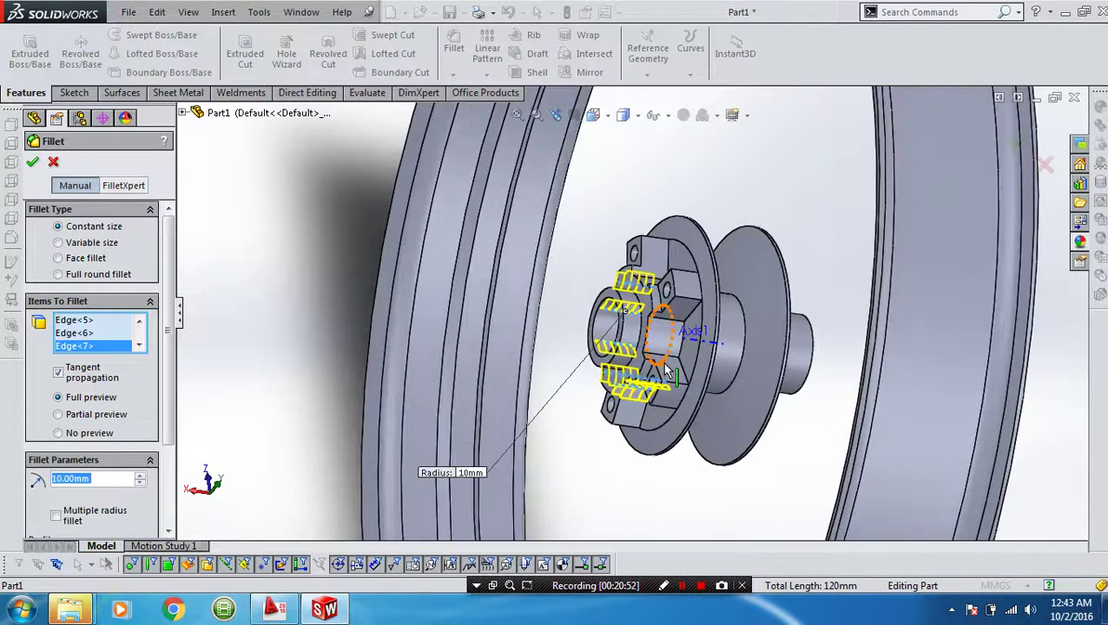
pyautogui.click(666, 363)
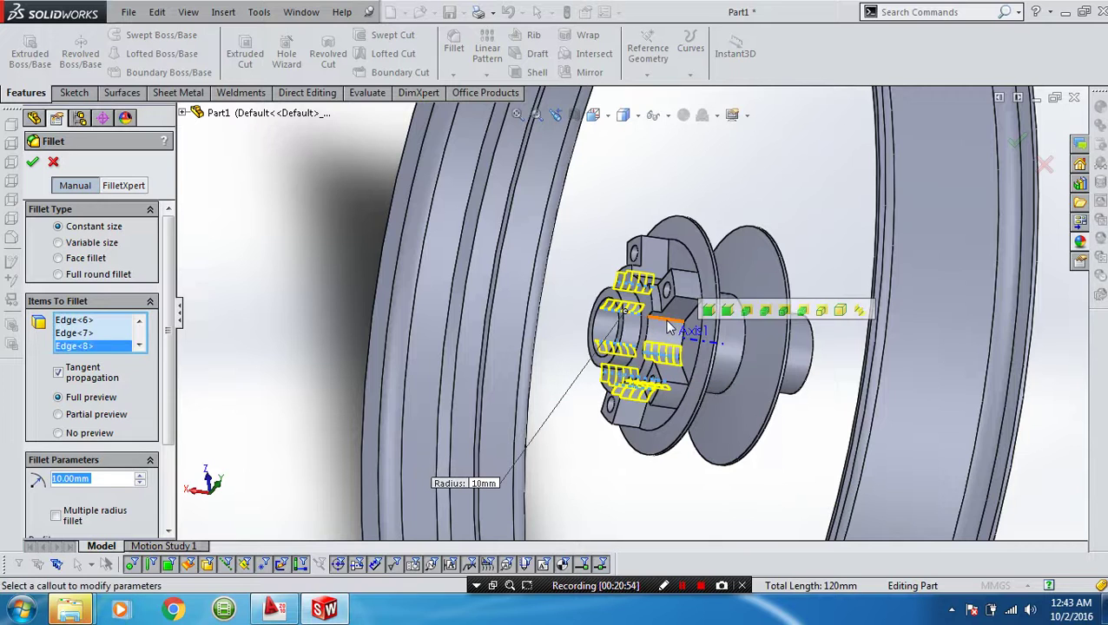
pyautogui.click(666, 328)
pyautogui.moveTo(662, 310); pyautogui.dragTo(645, 271, button='middle')
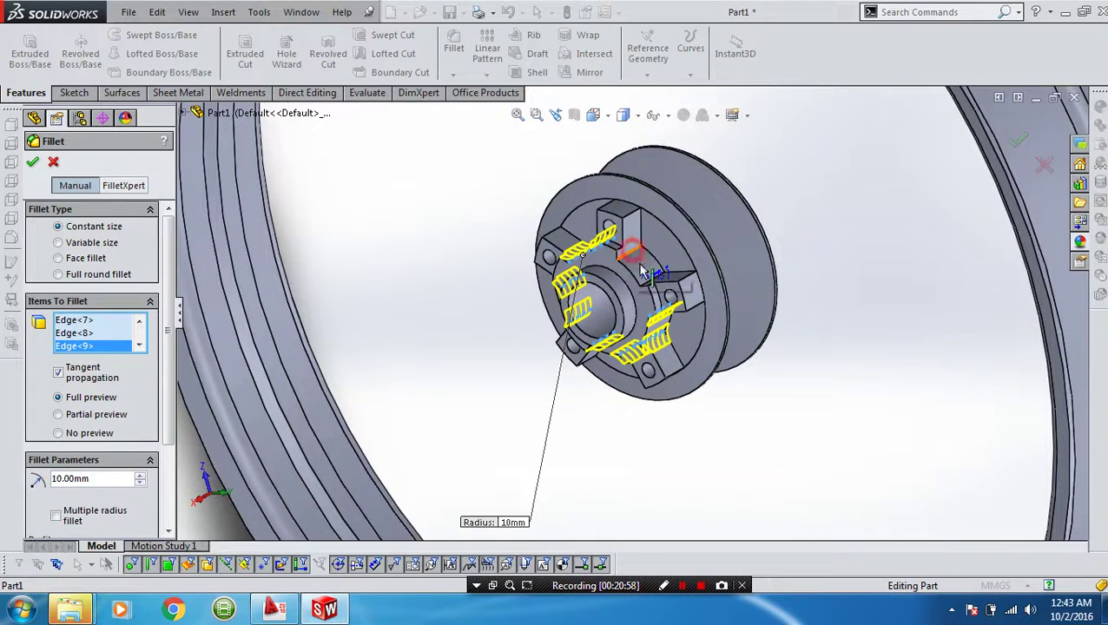
pyautogui.click(634, 257)
pyautogui.click(651, 290)
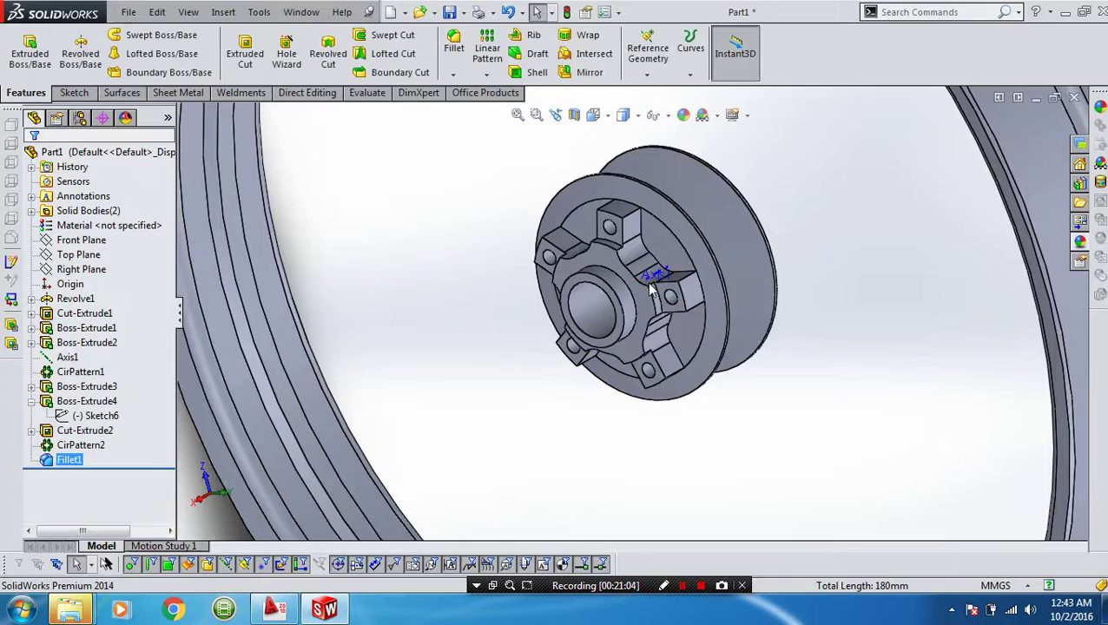
# Apply a distance-distance chamfer of 20 mm and 7 mm to the shaft-boss edge.
pyautogui.moveTo(649, 293)
pyautogui.mouseDown(button='middle')
pyautogui.moveTo(718, 284)
pyautogui.moveTo(730, 321)
pyautogui.moveTo(715, 333)
pyautogui.moveTo(618, 269)
pyautogui.moveTo(564, 267)
pyautogui.moveTo(514, 289)
pyautogui.moveTo(519, 306)
pyautogui.mouseUp(button='middle')
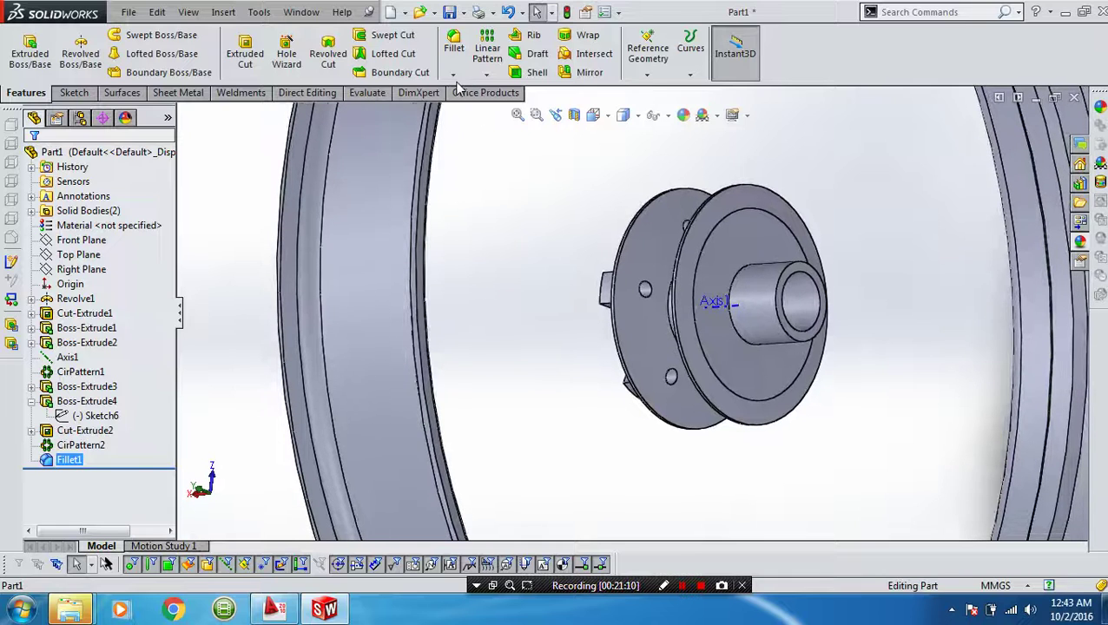
pyautogui.click(452, 74)
pyautogui.click(458, 115)
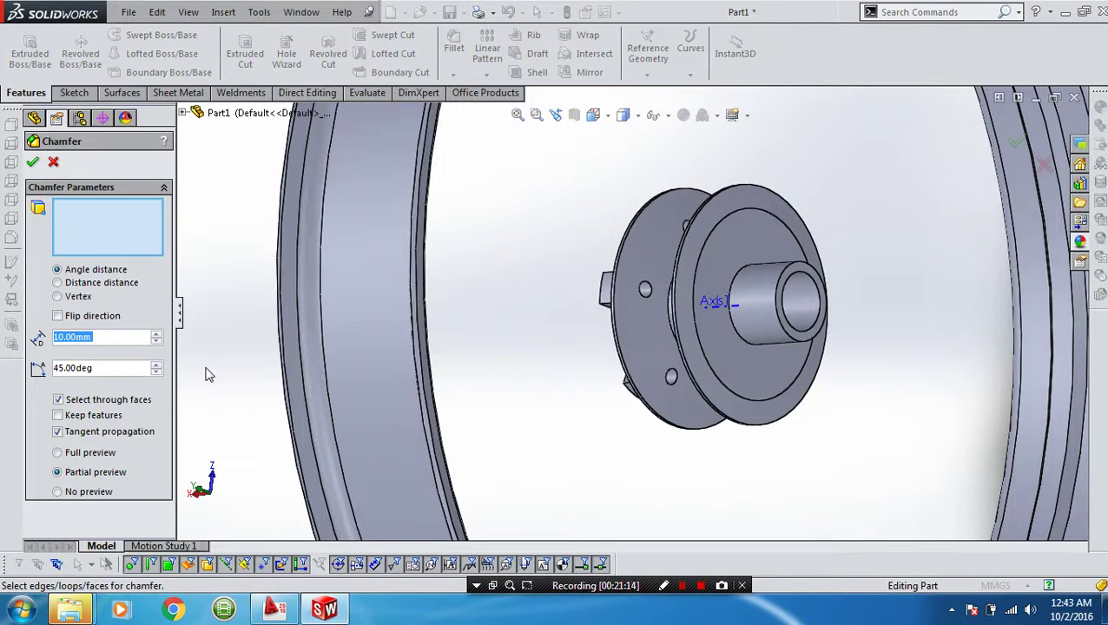
pyautogui.click(92, 284)
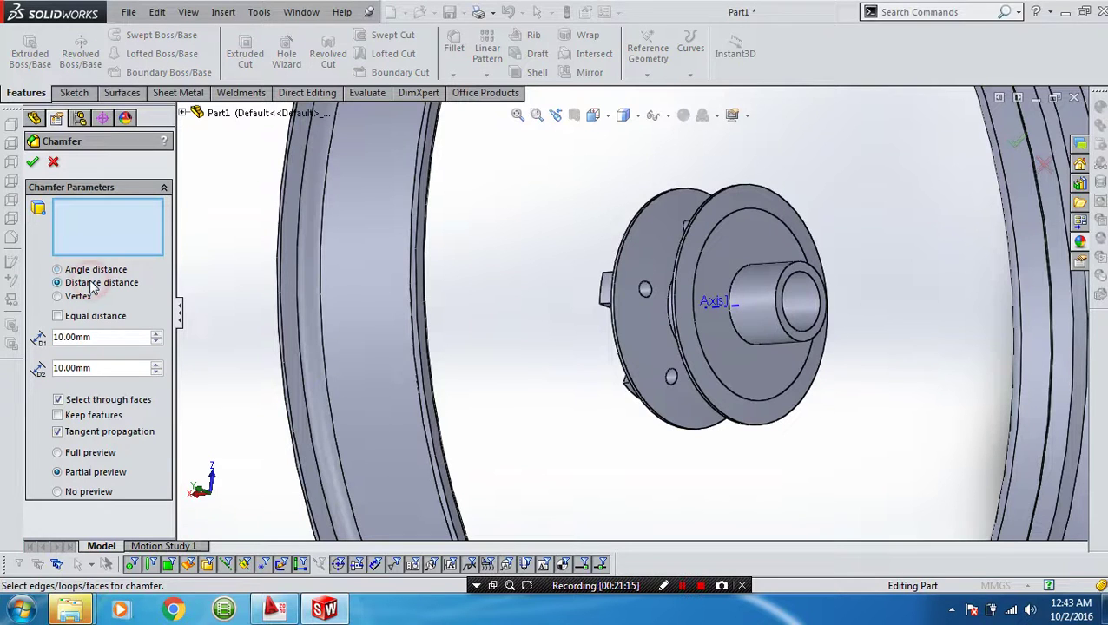
pyautogui.click(732, 299)
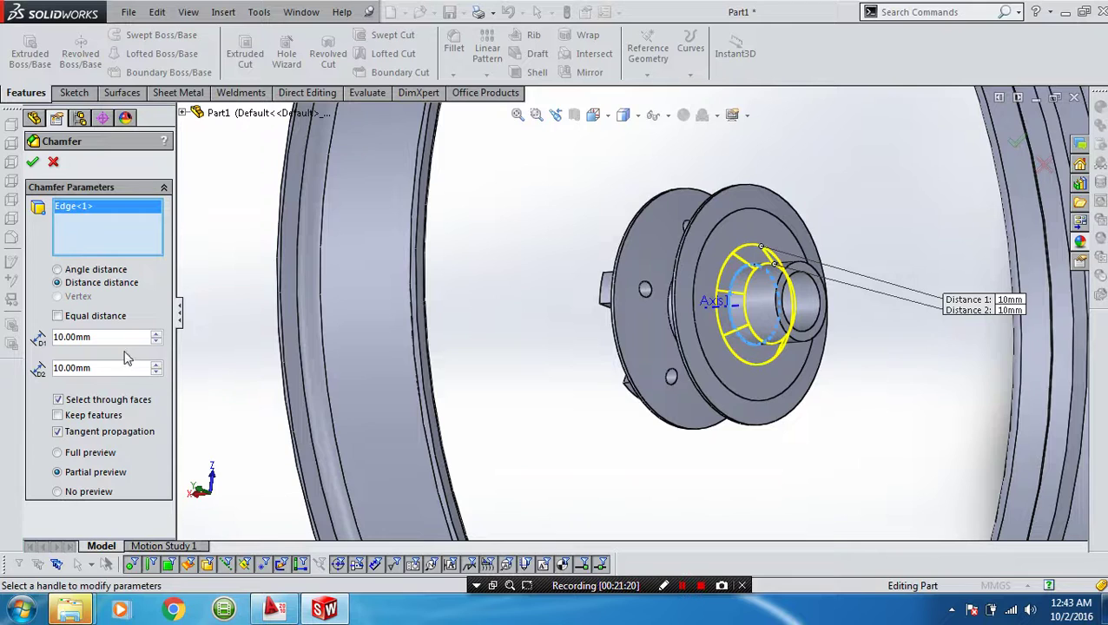
pyautogui.click(156, 335)
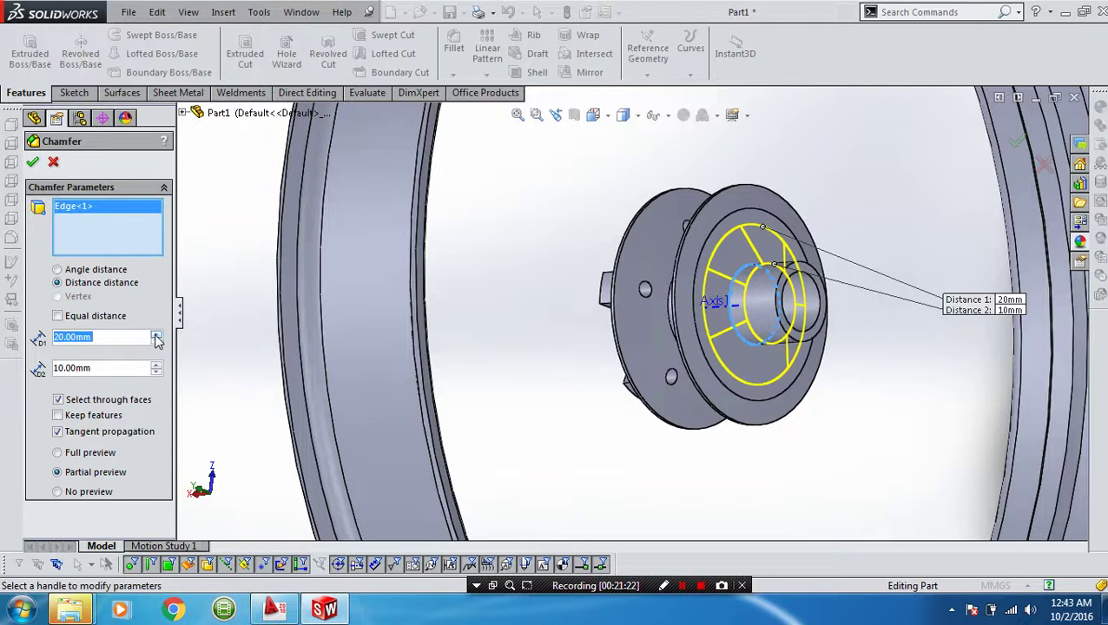
pyautogui.moveTo(121, 370); pyautogui.dragTo(56, 371)
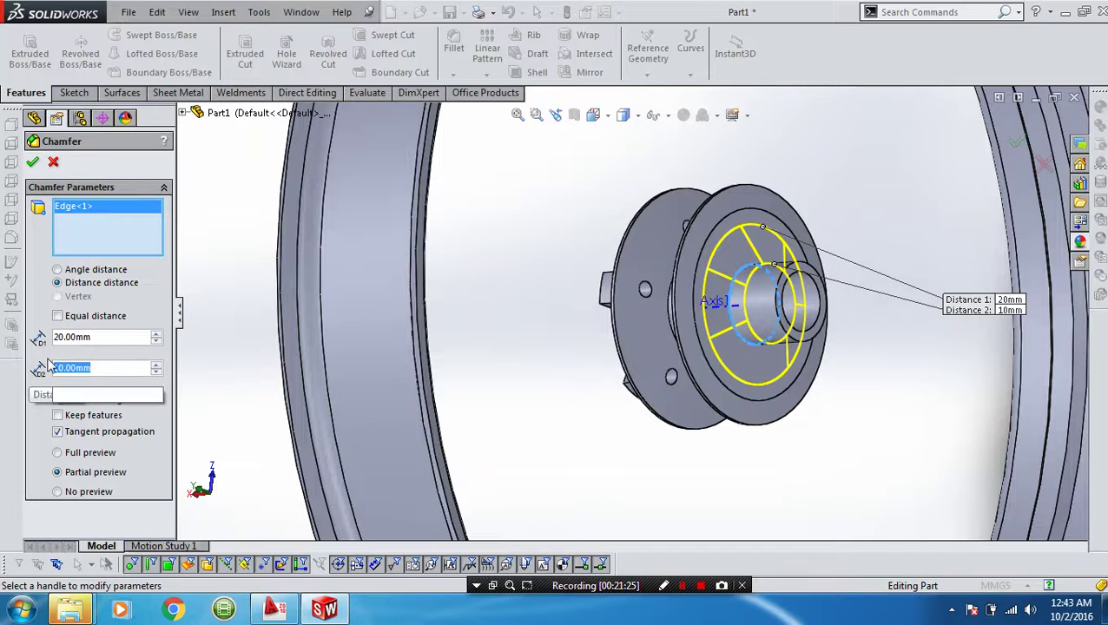
pyautogui.write('7')
pyautogui.click(122, 163)
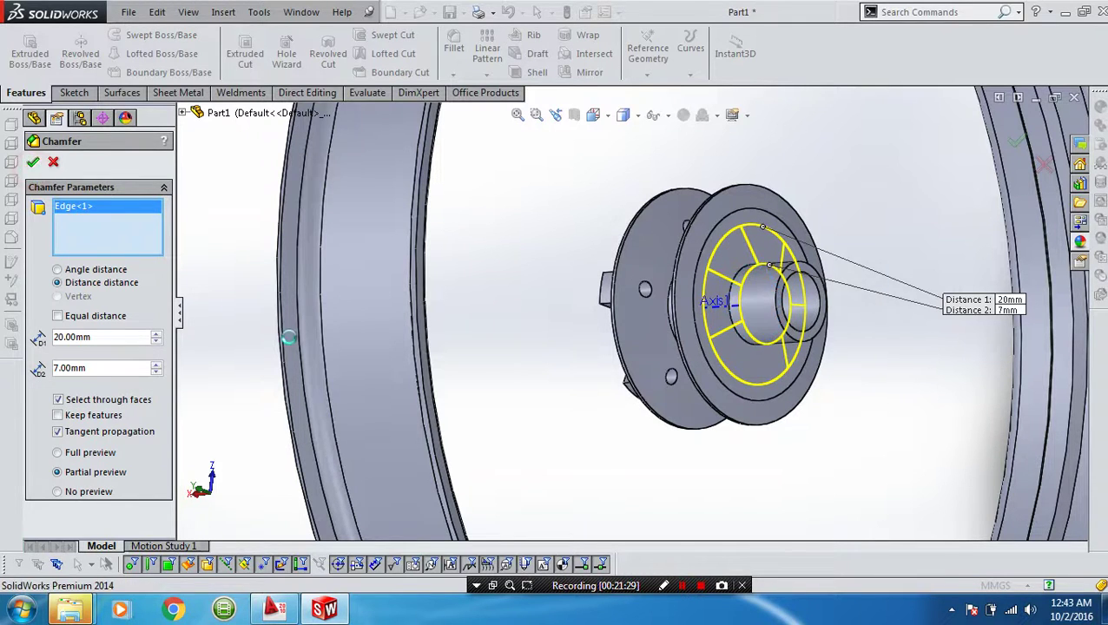
# Confirm the chamfer and orbit the wheel to a nearly face-on view.
pyautogui.rightClick(234, 328)
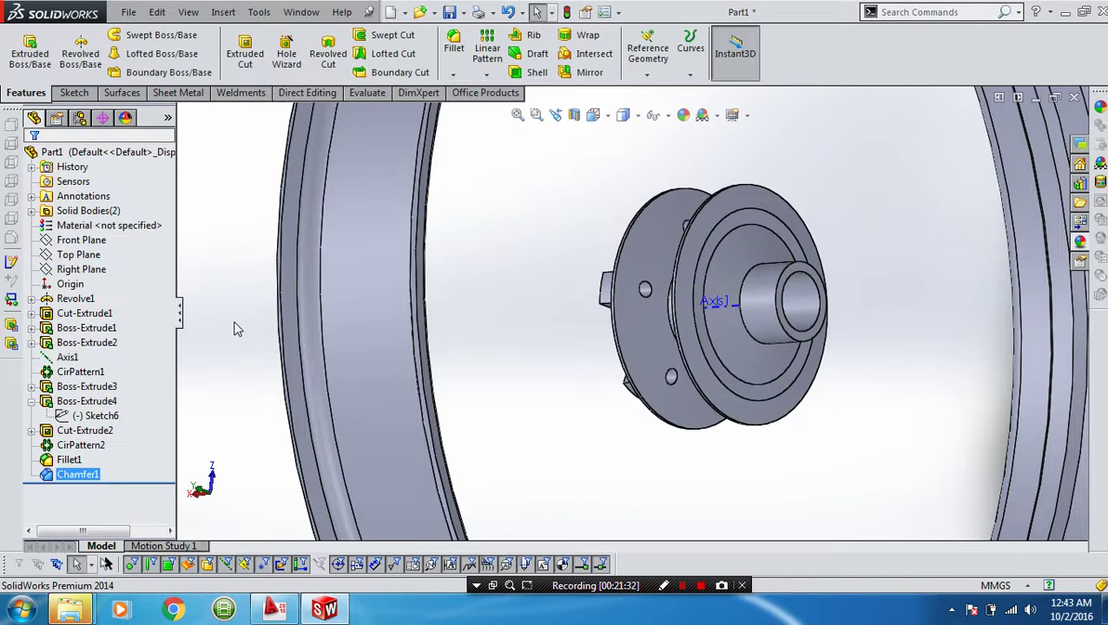
pyautogui.moveTo(598, 383)
pyautogui.mouseDown(button='middle')
pyautogui.moveTo(696, 368)
pyautogui.moveTo(679, 360)
pyautogui.moveTo(803, 373)
pyautogui.mouseUp(button='middle')
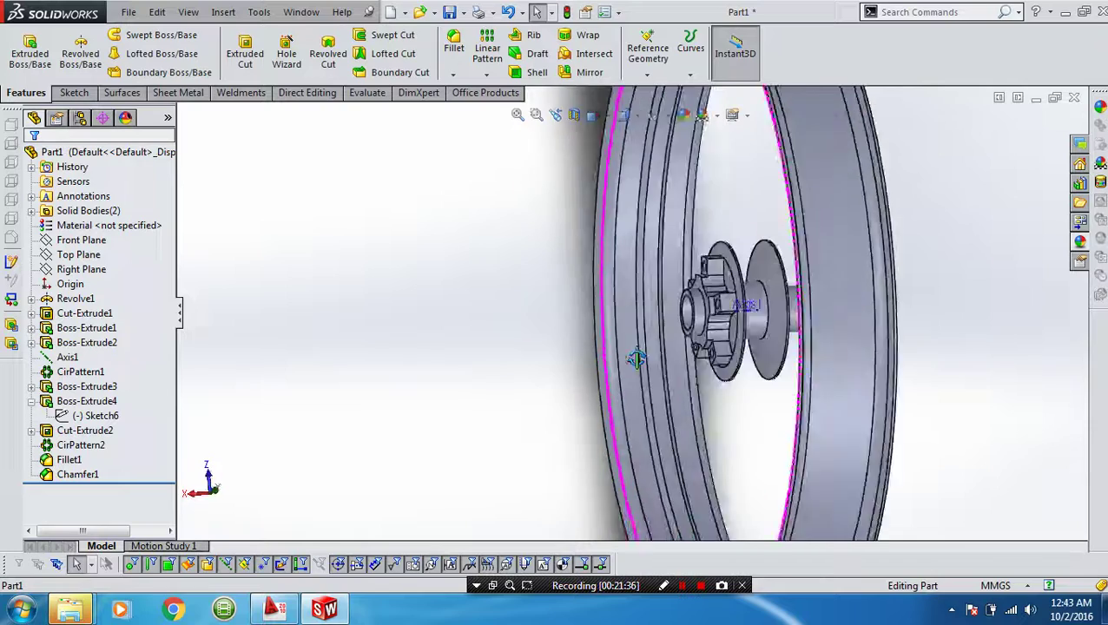
pyautogui.scroll(2, 787, 393)
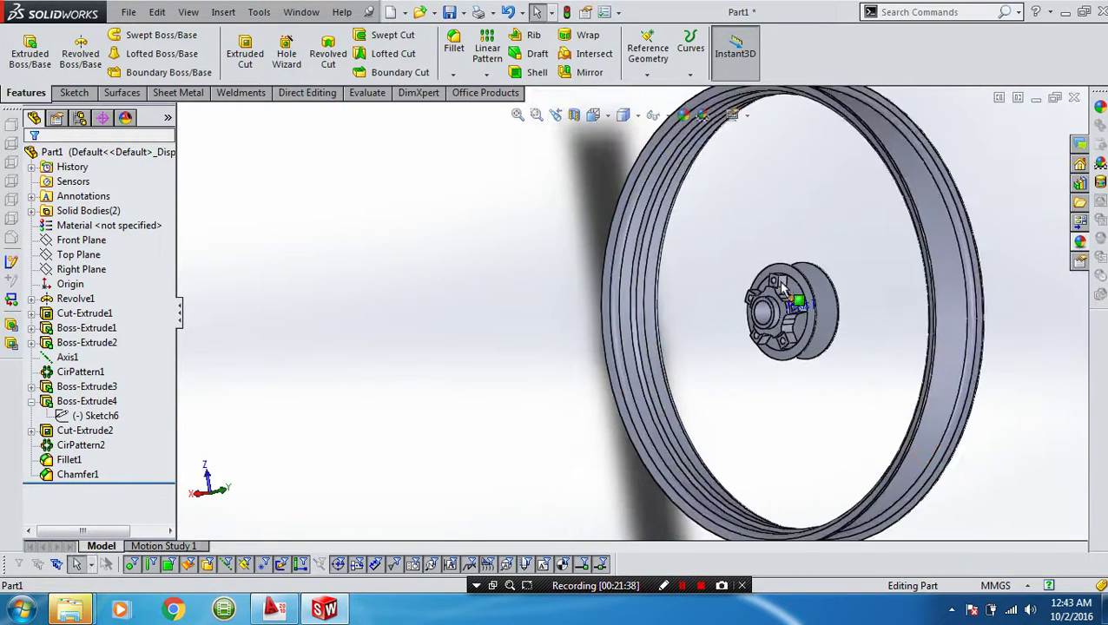
pyautogui.moveTo(793, 282)
pyautogui.mouseDown(button='middle')
pyautogui.moveTo(875, 337)
pyautogui.moveTo(222, 323)
pyautogui.mouseUp(button='middle')
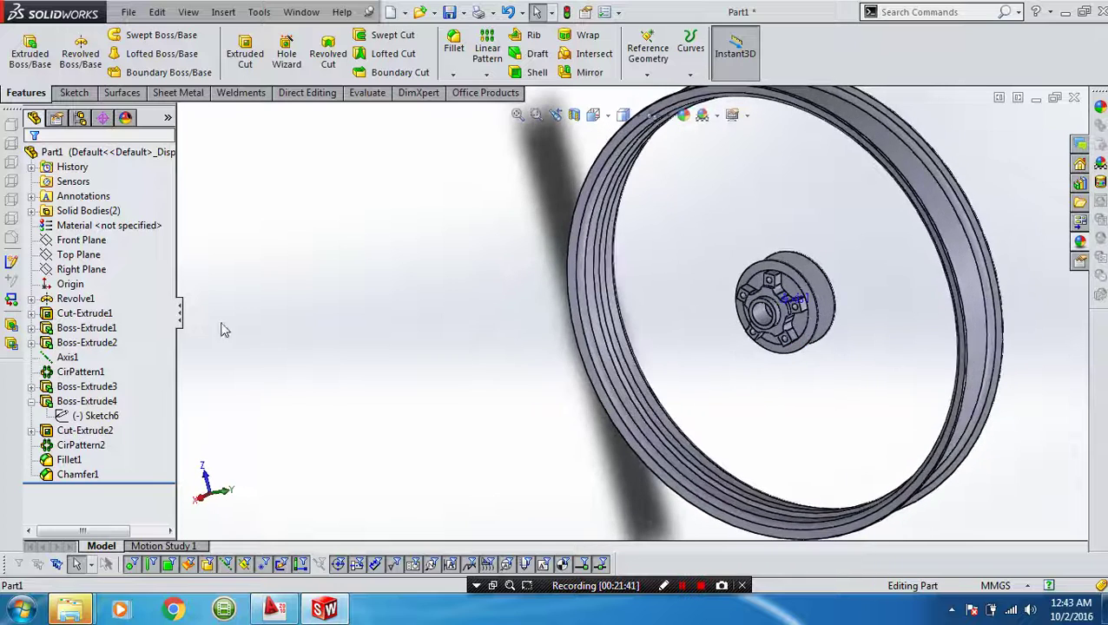
# Select the Front Plane in the feature tree and begin a new sketch on it.
pyautogui.click(81, 300)
pyautogui.click(83, 270)
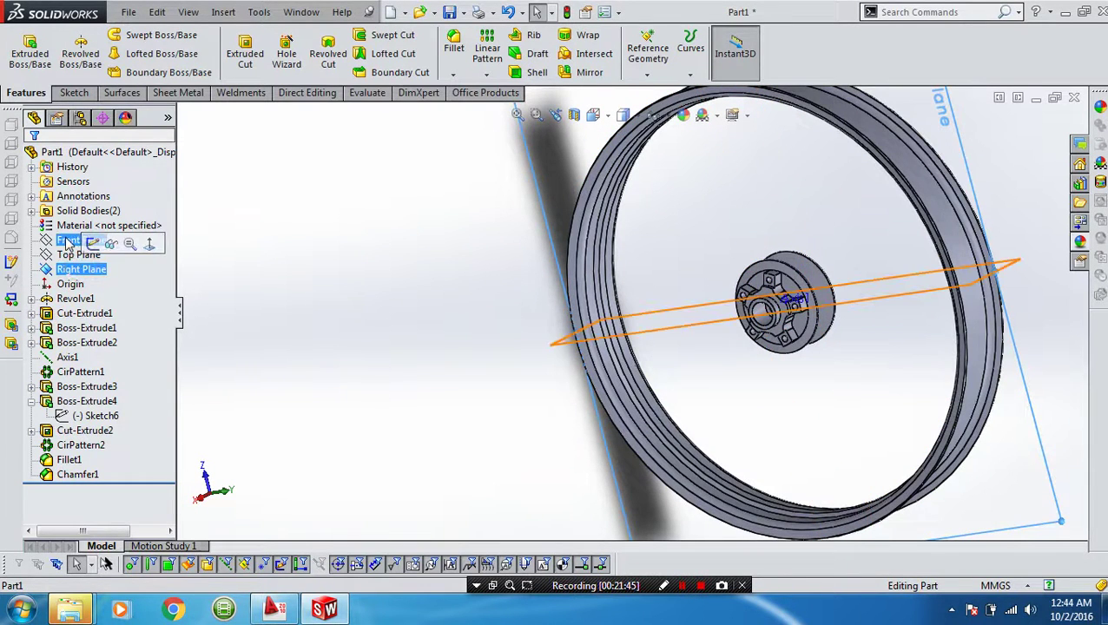
pyautogui.click(69, 242)
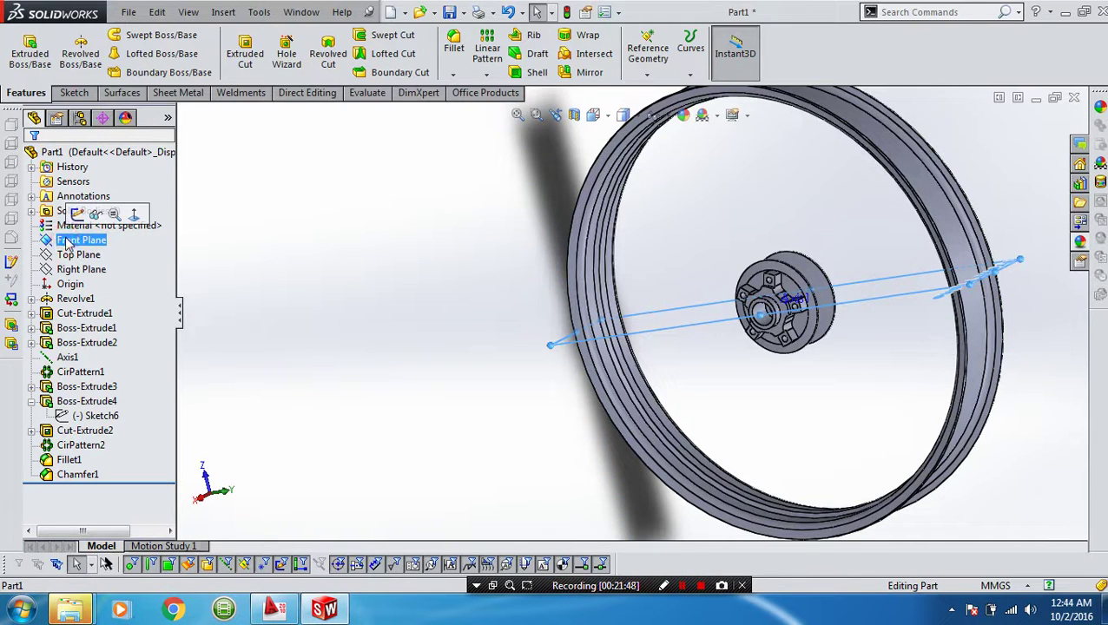
pyautogui.click(77, 214)
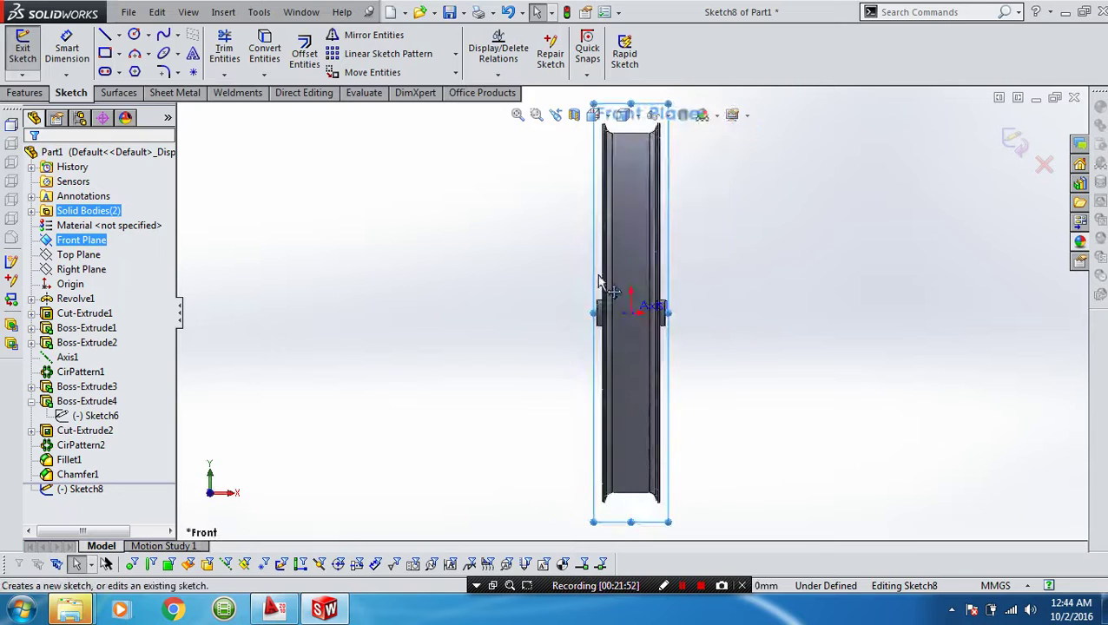
# Convert the rim's left edge, left fillet curve, flat bottom and right edge into sketch entities.
pyautogui.scroll(2, 639, 300)
pyautogui.scroll(-2, 620, 165)
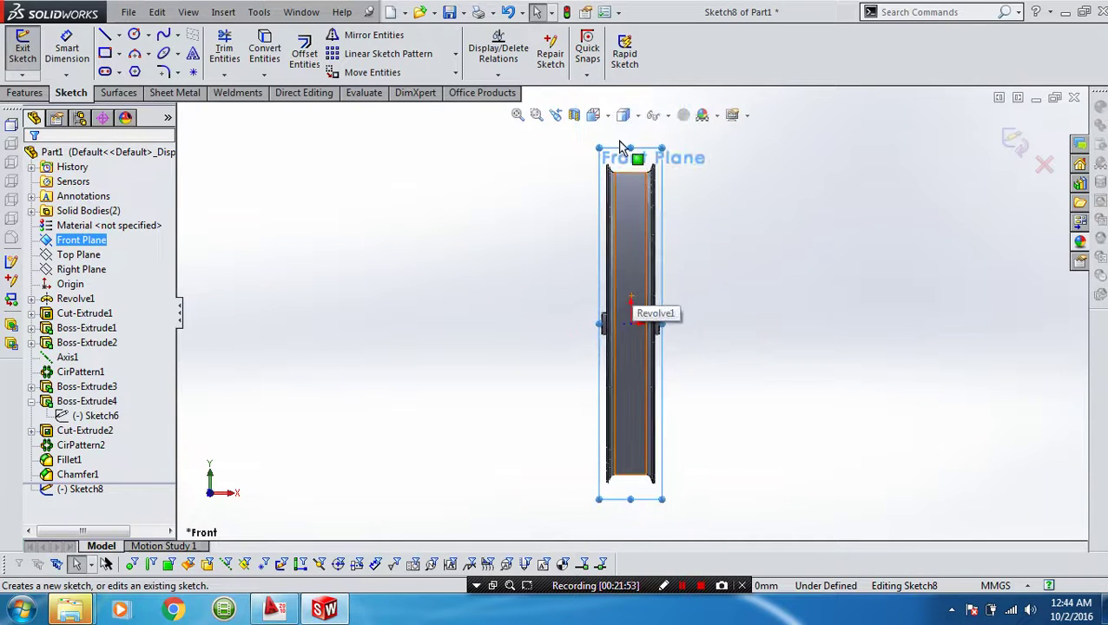
pyautogui.scroll(3, 629, 169)
pyautogui.scroll(-1, 627, 182)
pyautogui.scroll(-1, 627, 193)
pyautogui.scroll(-1, 627, 204)
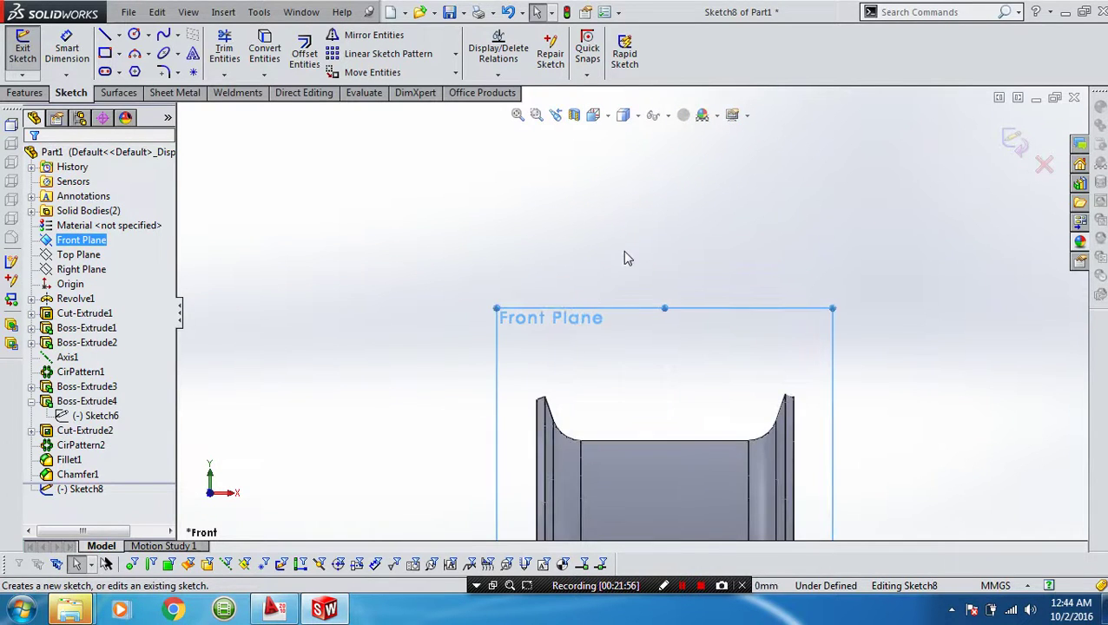
pyautogui.scroll(-1, 547, 399)
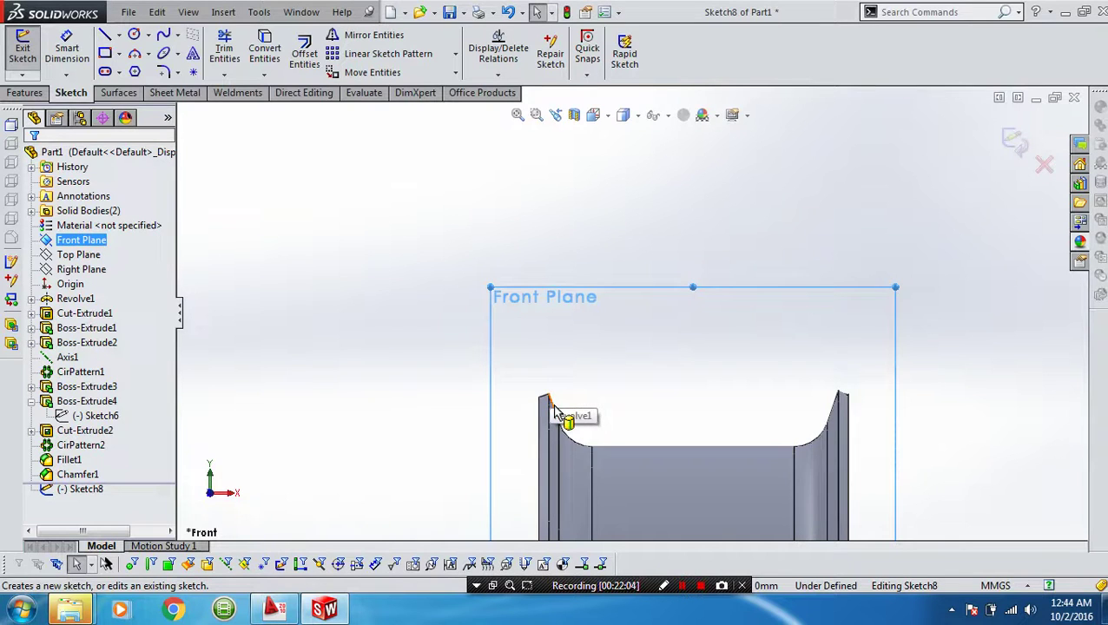
pyautogui.click(553, 405)
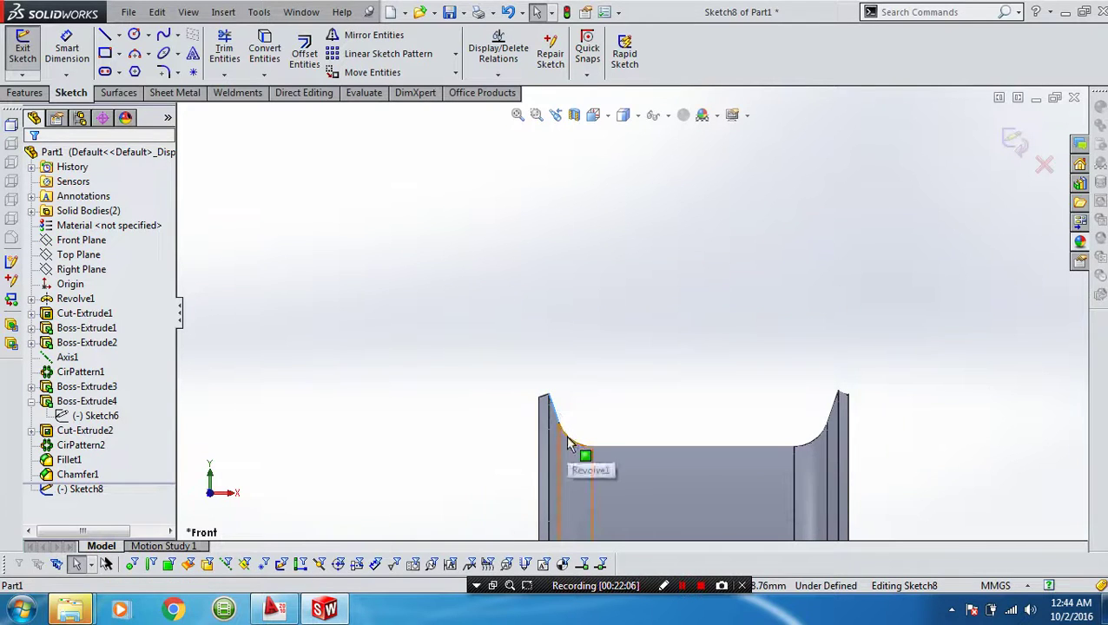
pyautogui.click(569, 436)
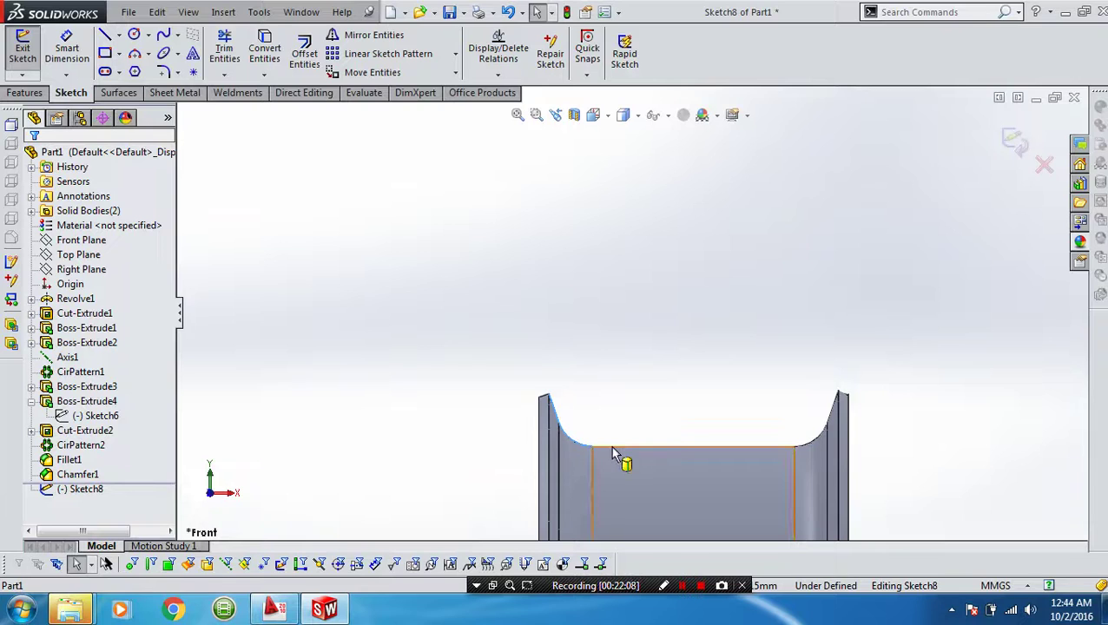
pyautogui.click(612, 446)
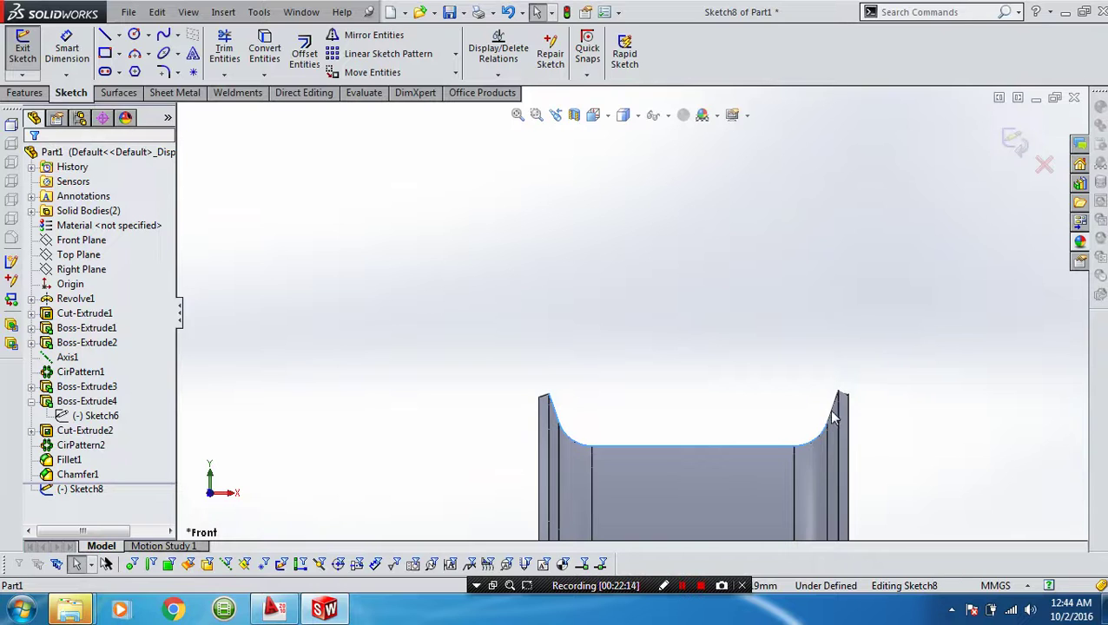
pyautogui.scroll(-2, 831, 413)
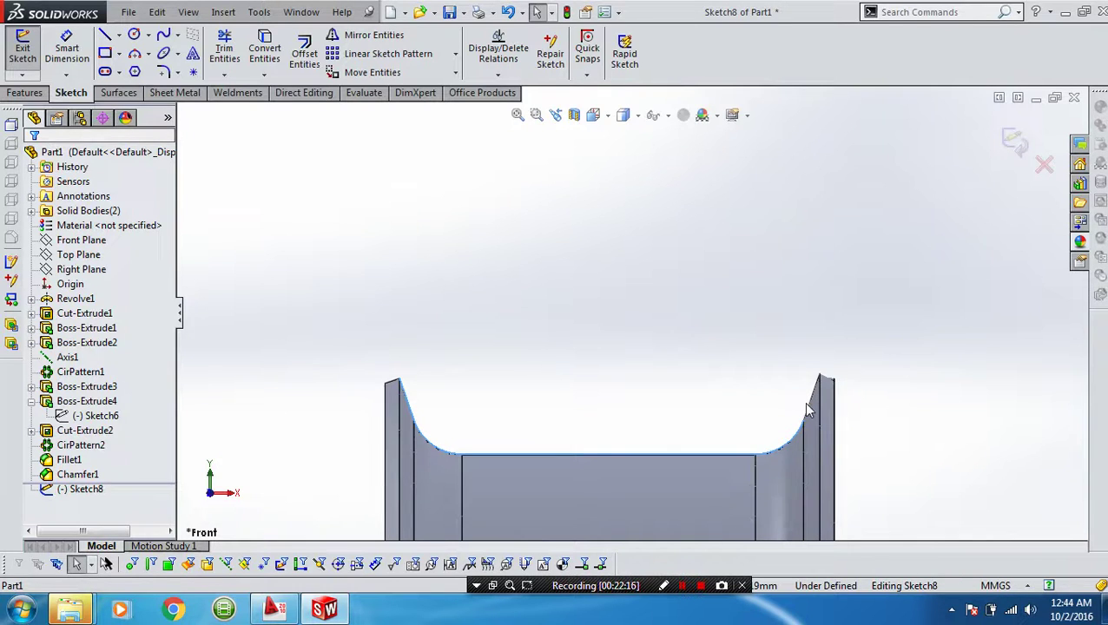
pyautogui.click(809, 411)
pyautogui.click(265, 47)
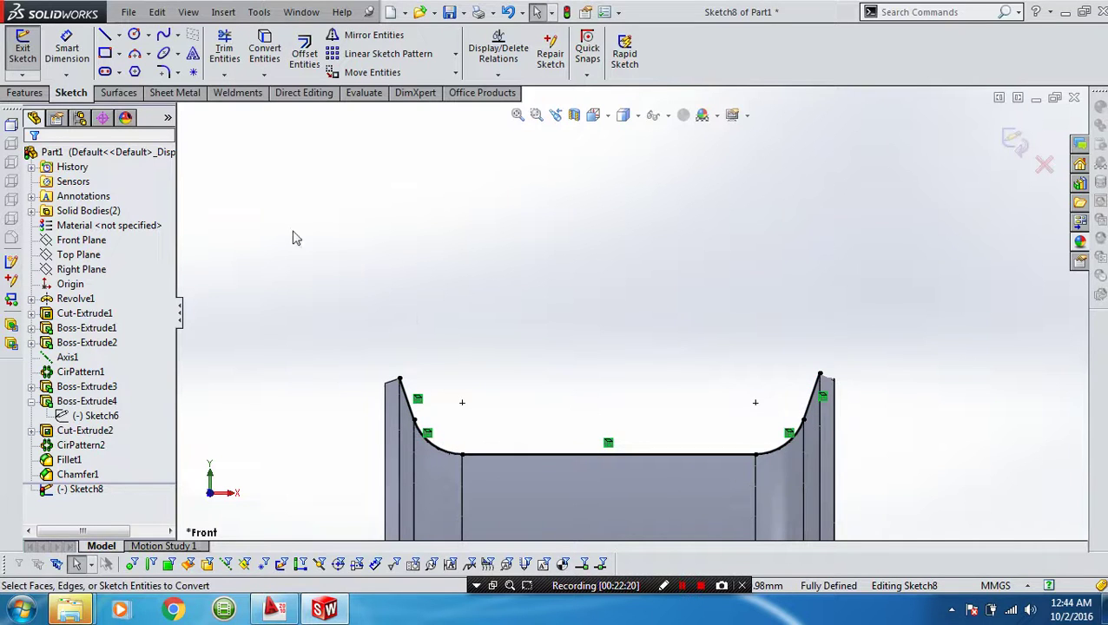
# Draw a 3-point arc from the rim's left tip to its right tip, bulging upward.
pyautogui.click(136, 54)
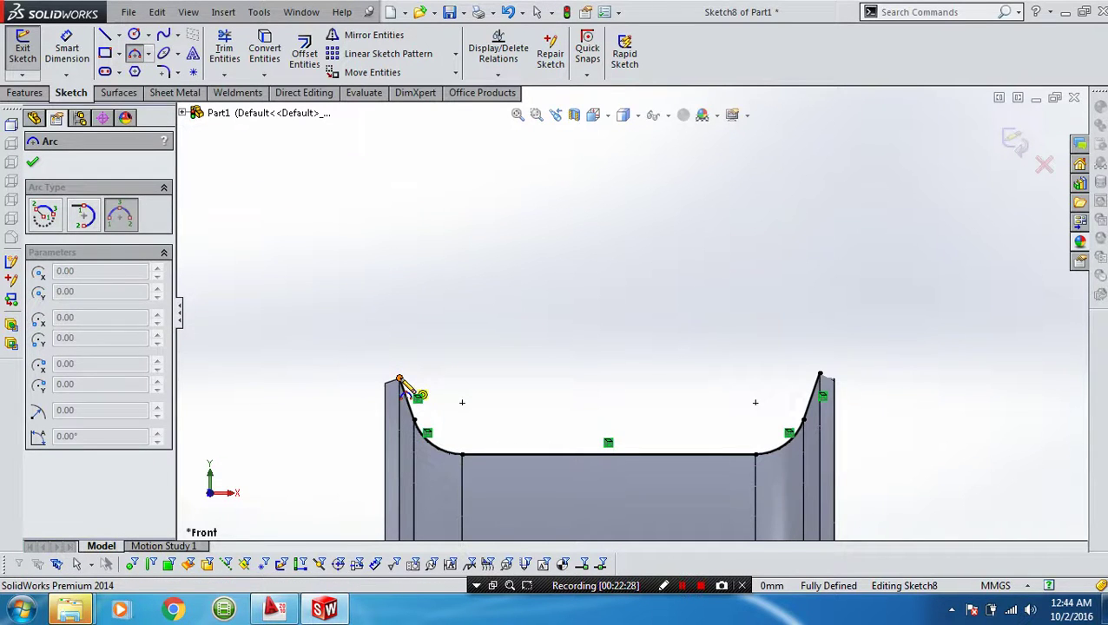
pyautogui.click(399, 379)
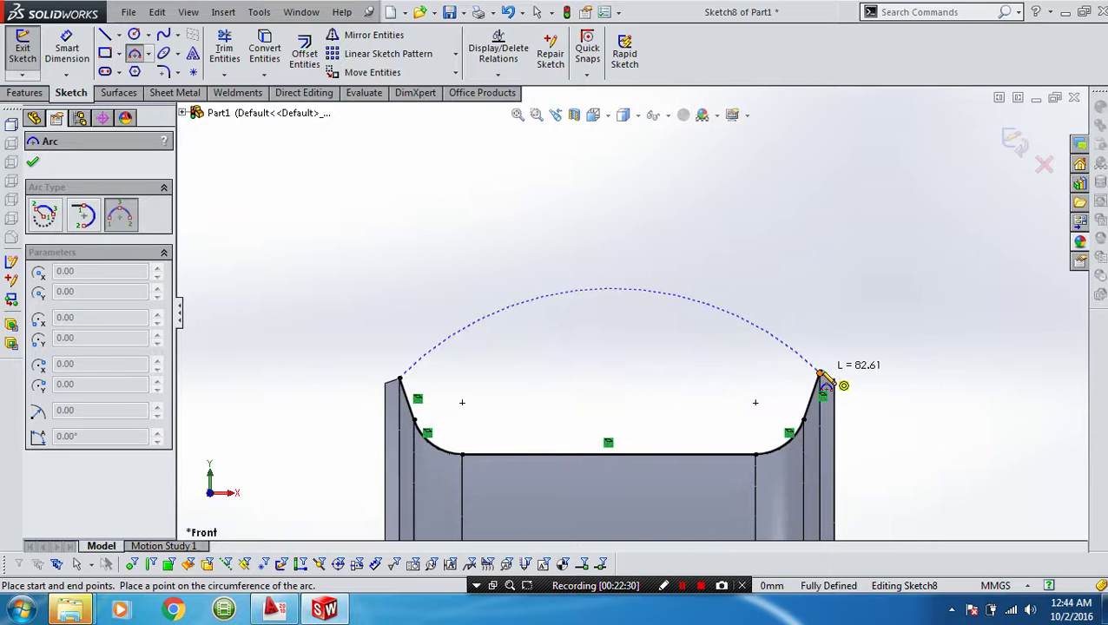
pyautogui.click(820, 371)
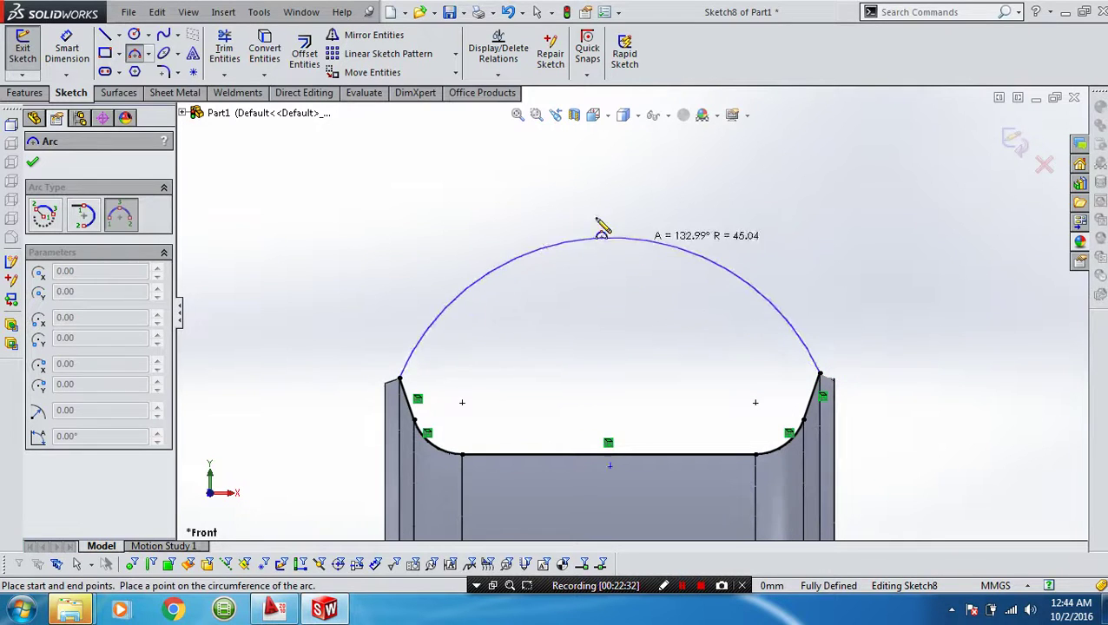
pyautogui.scroll(1, 590, 159)
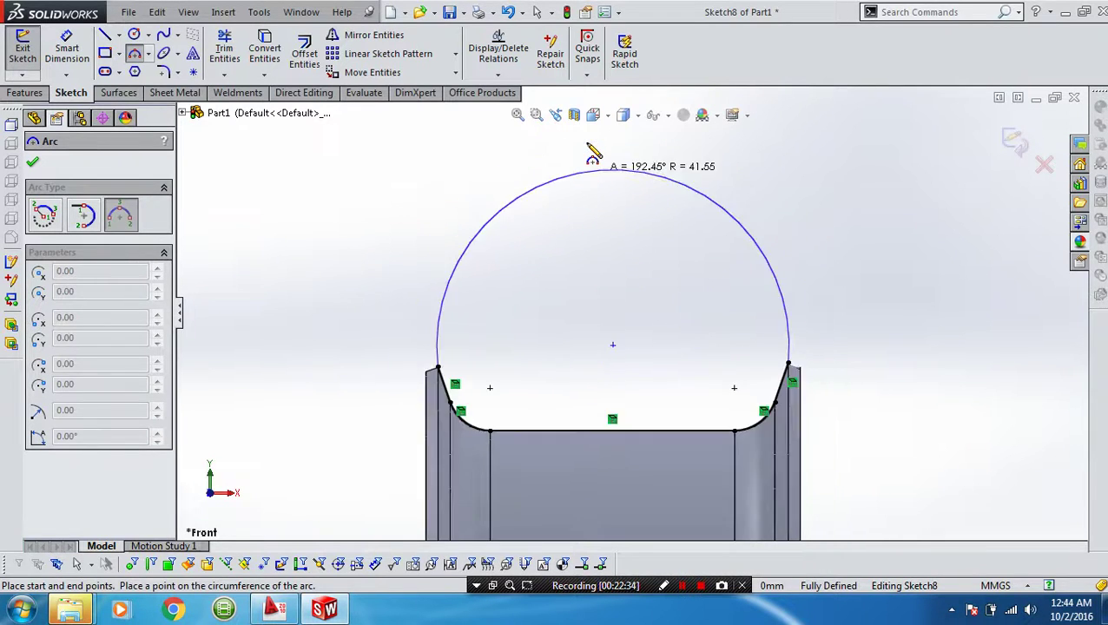
pyautogui.click(592, 156)
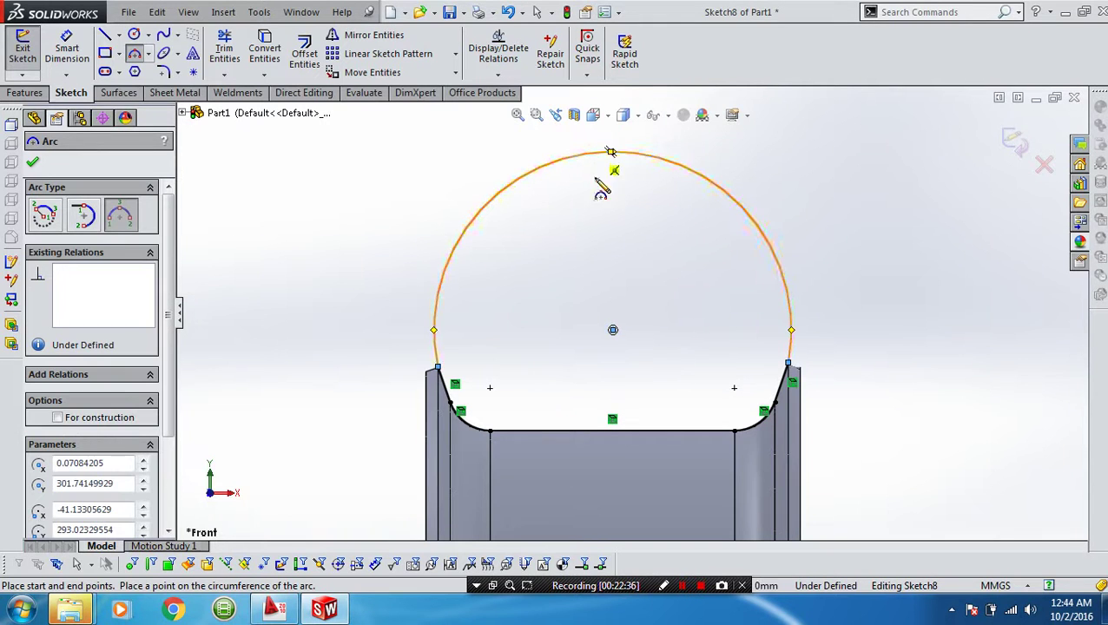
pyautogui.press('Escape')
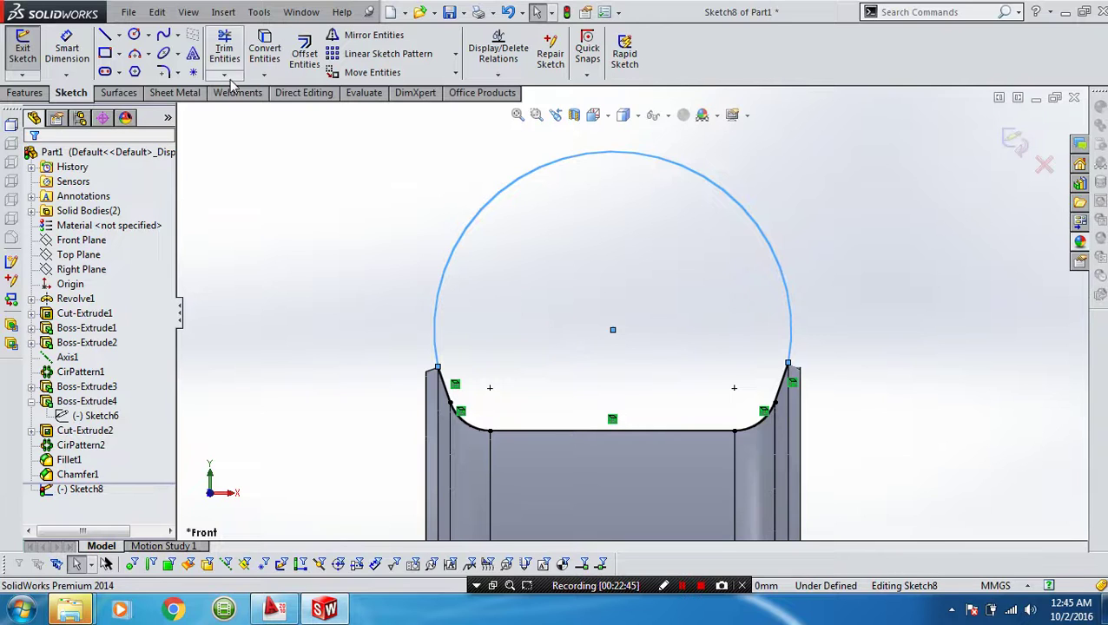
# Place a point at the arc's top and dimension it 294 mm above the origin.
pyautogui.click(193, 72)
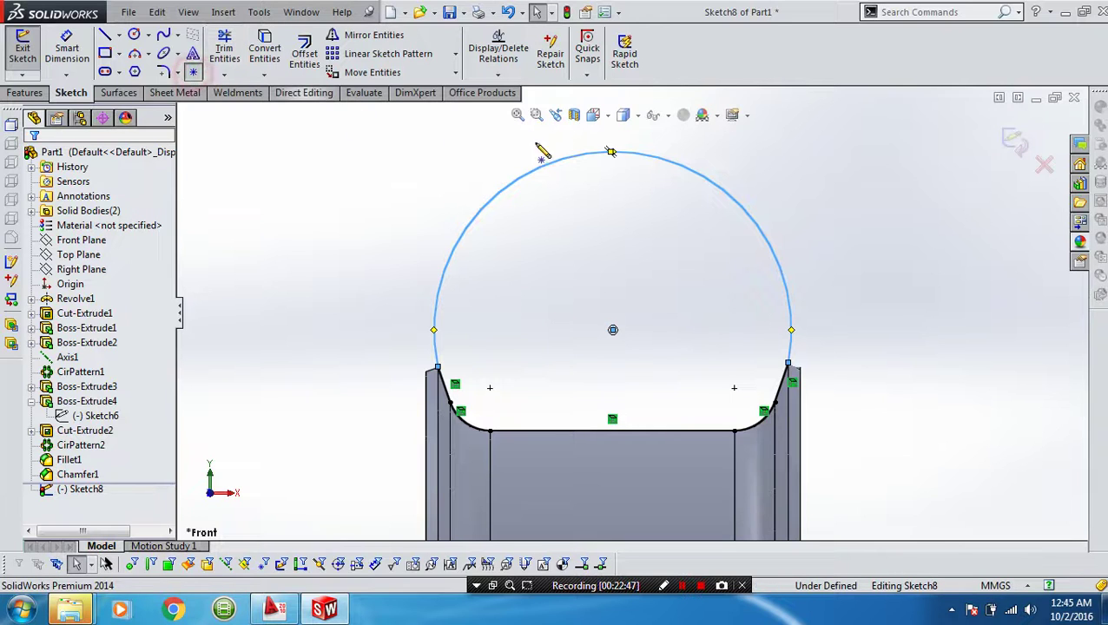
pyautogui.click(610, 152)
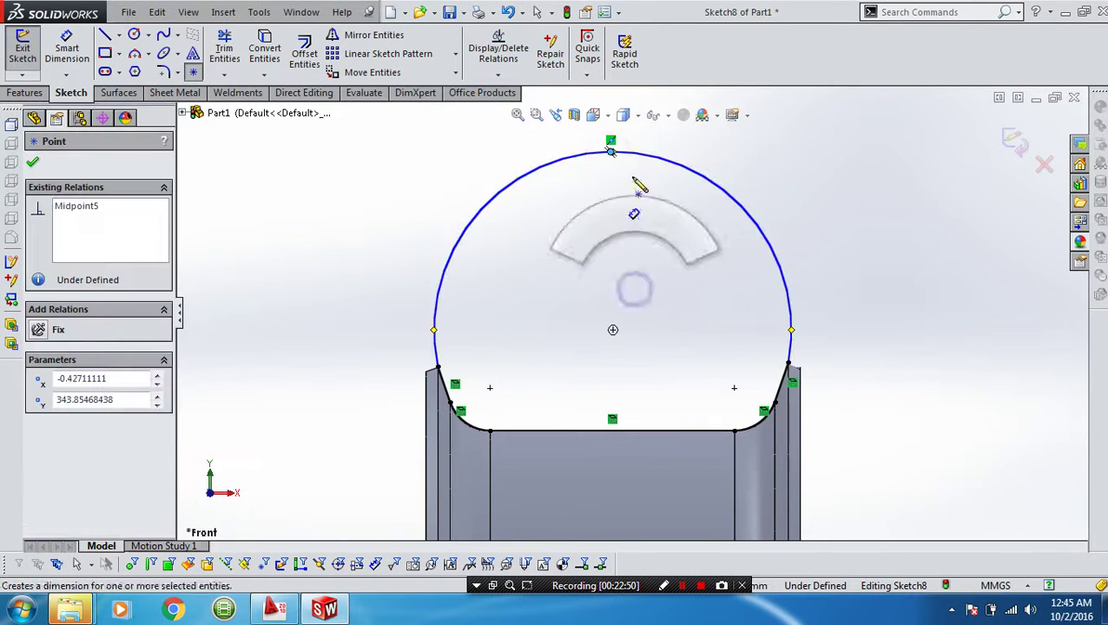
pyautogui.moveTo(638, 185); pyautogui.dragTo(614, 174, button='right')
pyautogui.click(610, 153)
pyautogui.scroll(3, 641, 278)
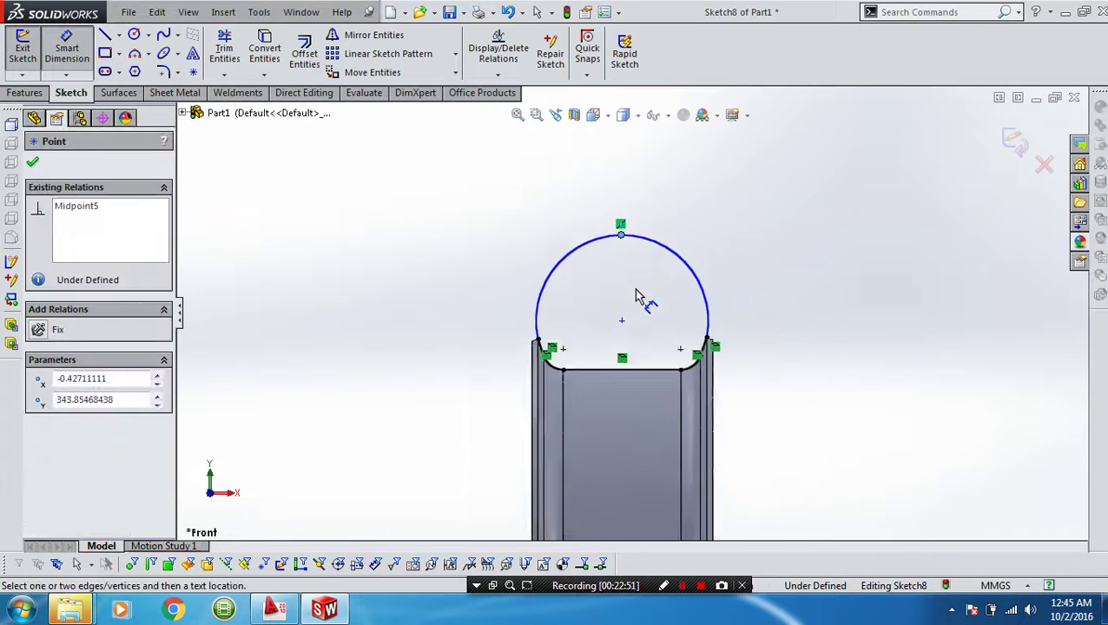
pyautogui.scroll(3, 646, 312)
pyautogui.scroll(3, 644, 343)
pyautogui.scroll(-2, 644, 456)
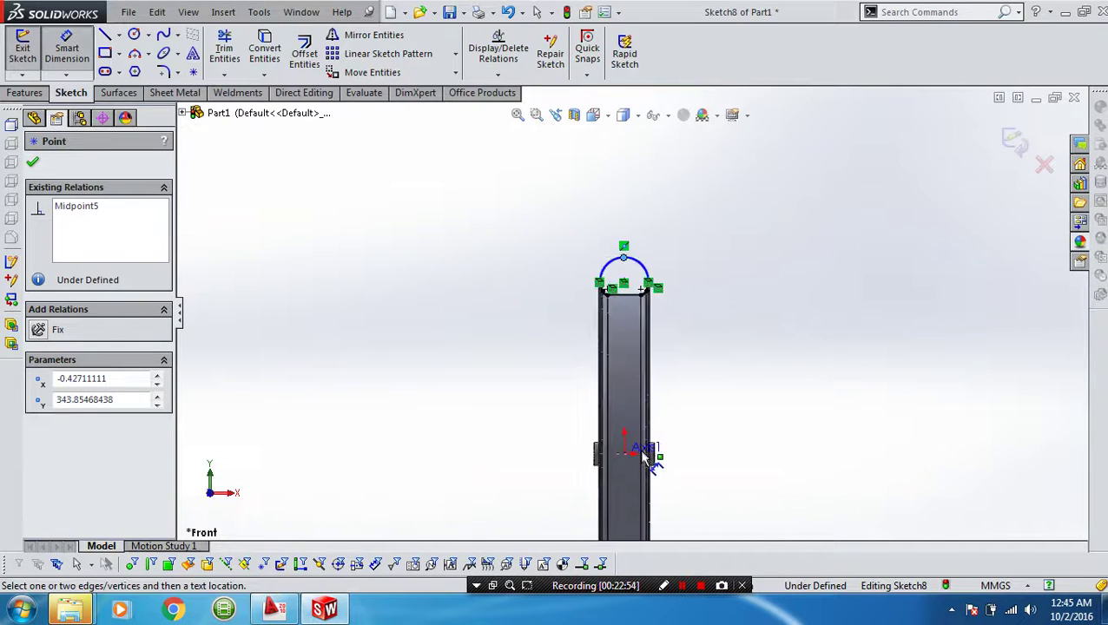
pyautogui.click(624, 454)
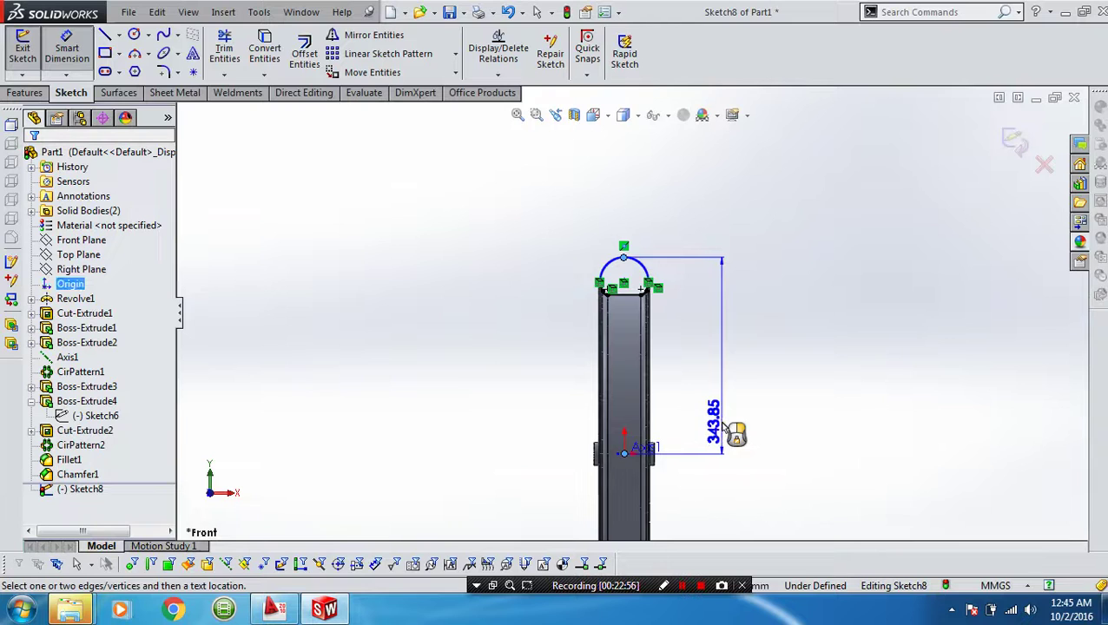
pyautogui.click(726, 425)
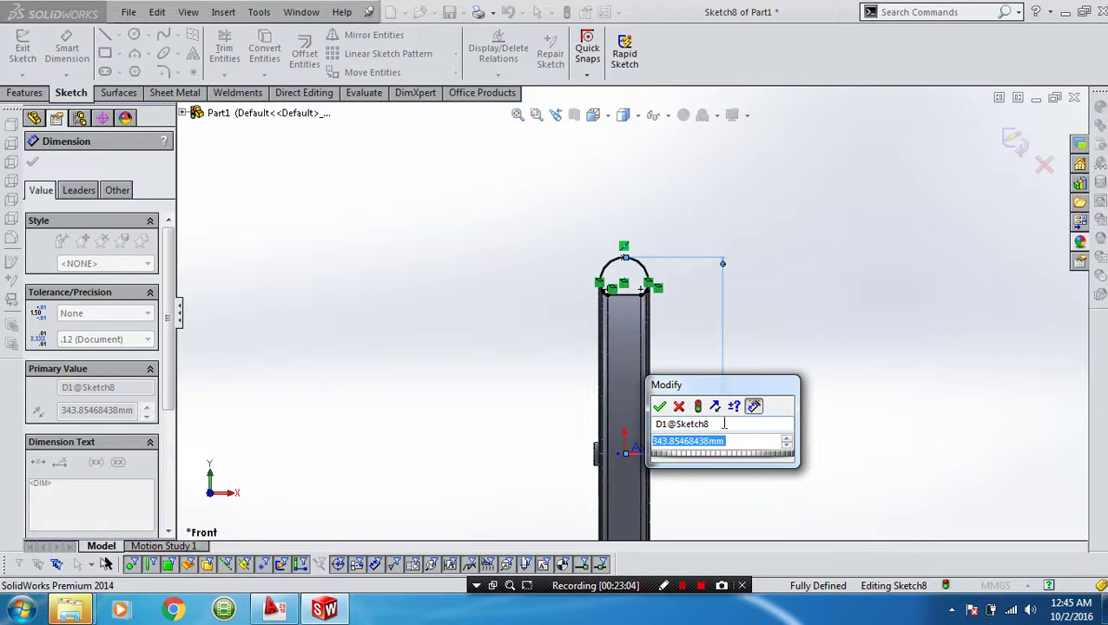
pyautogui.write('294')
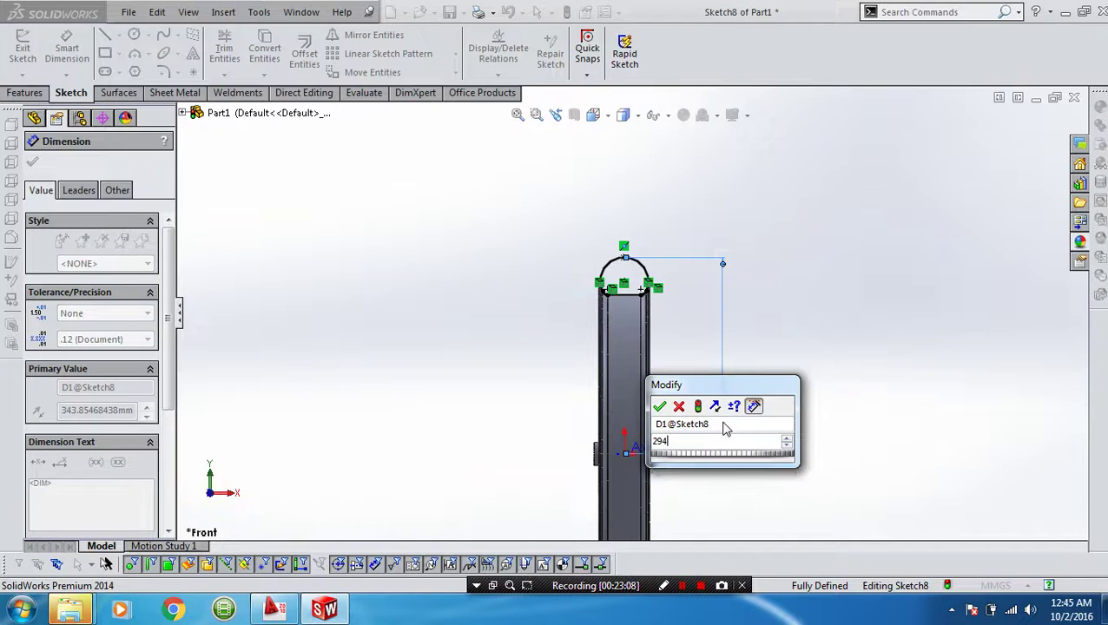
pyautogui.press('Return')
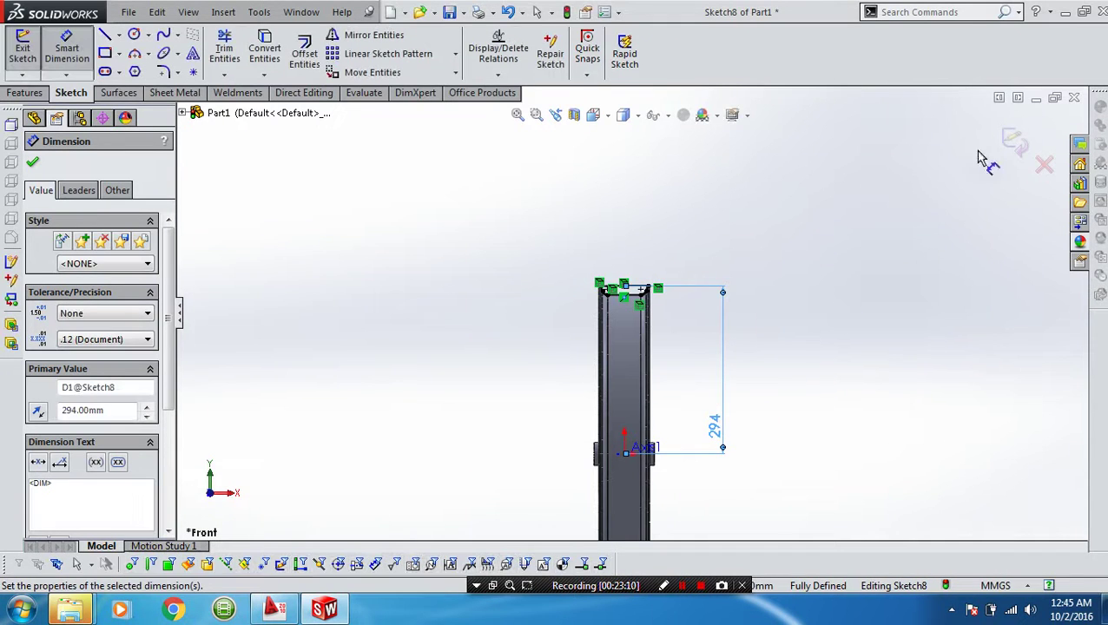
# Close the dimension panel, add a dimension in Revolve1's sketch, and rebuild.
pyautogui.click(1013, 144)
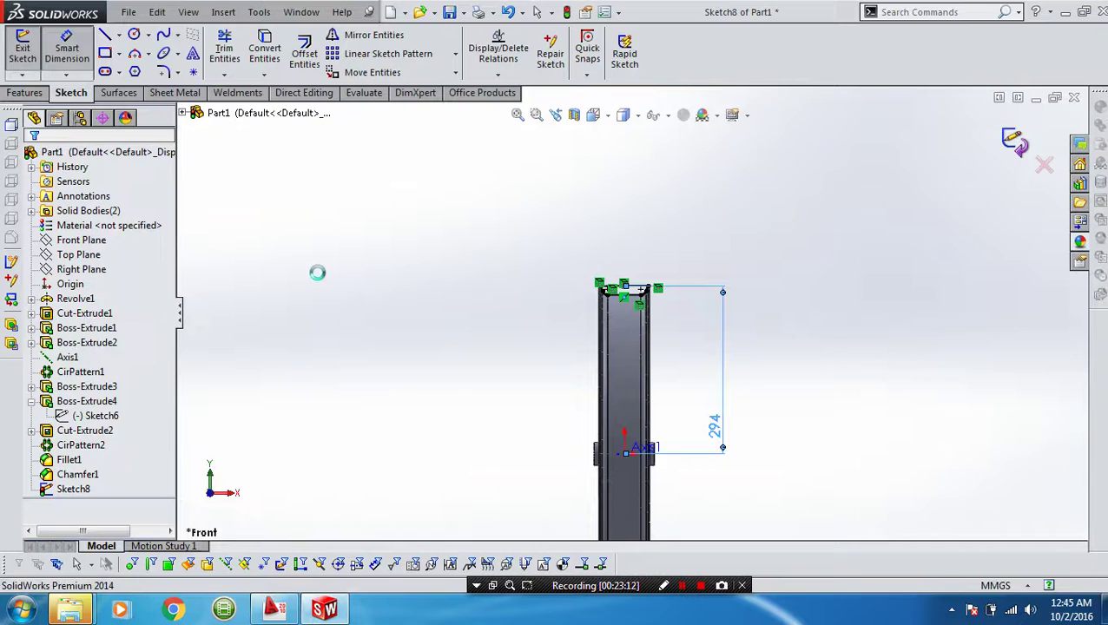
pyautogui.click(74, 299)
pyautogui.click(111, 253)
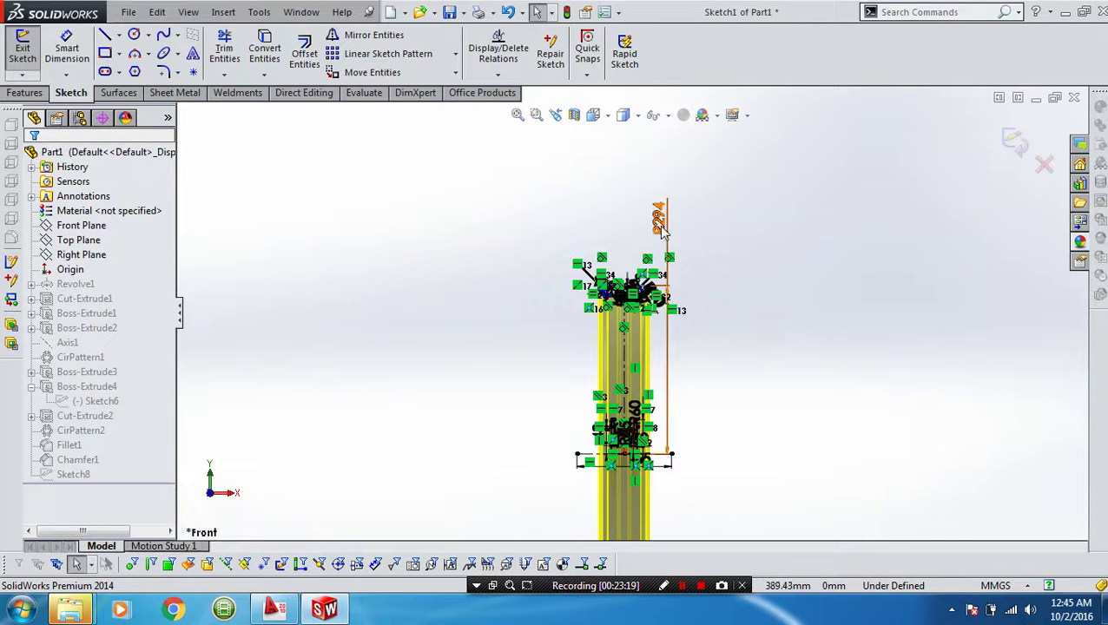
pyautogui.click(662, 228)
pyautogui.hotkey('ctrl', 'b')
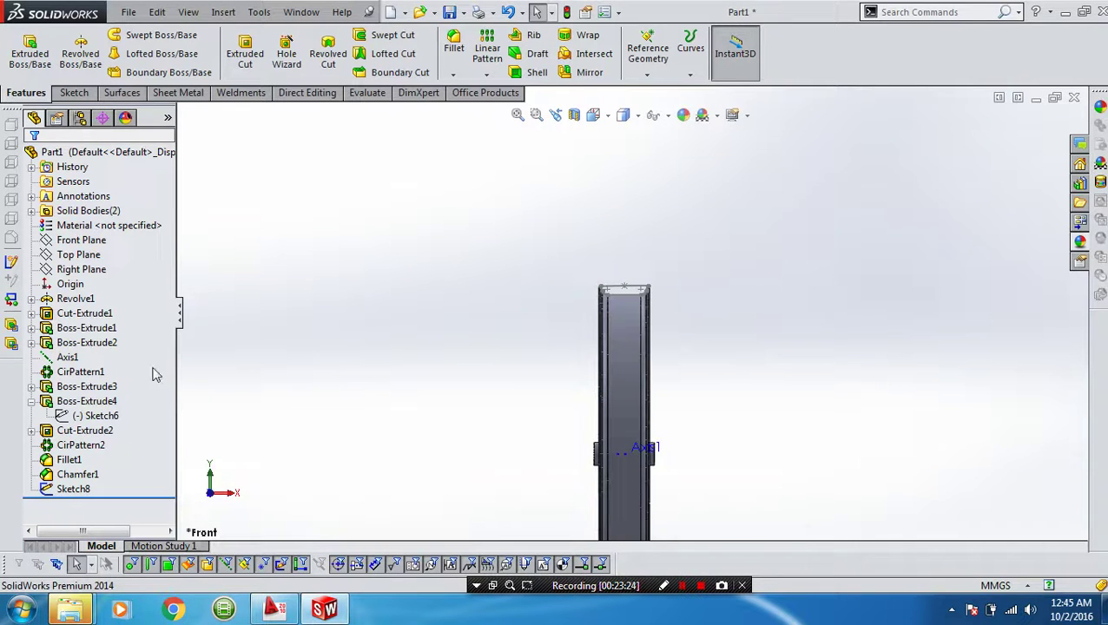
# Reopen Revolve1's sketch, add the R294 radius dimension from the axis, and exit.
pyautogui.click(70, 299)
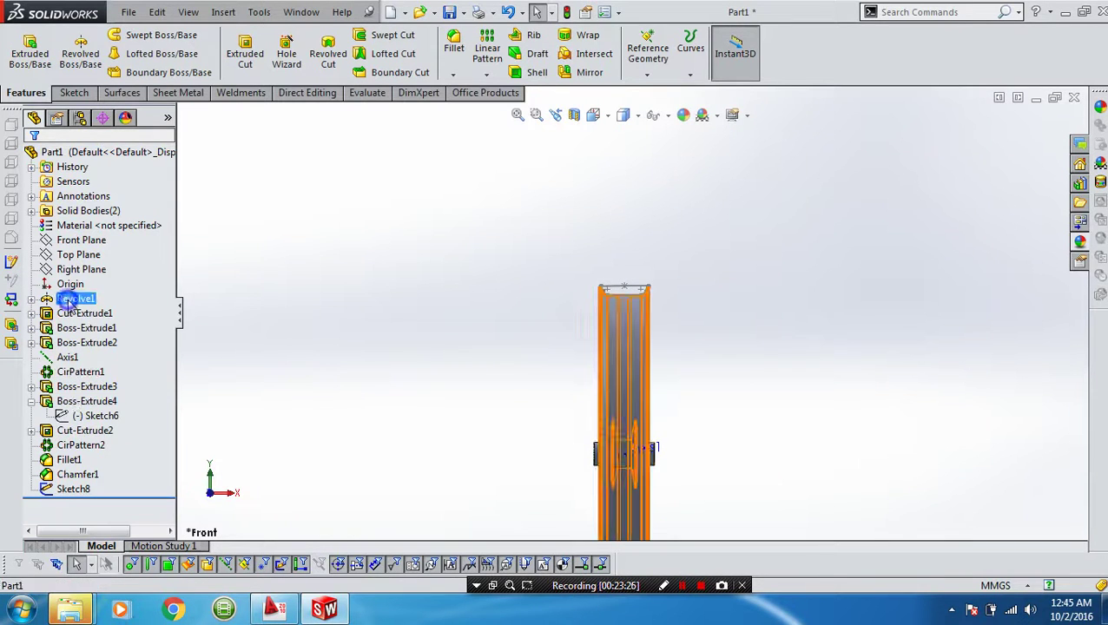
pyautogui.rightClick(70, 300)
pyautogui.click(99, 257)
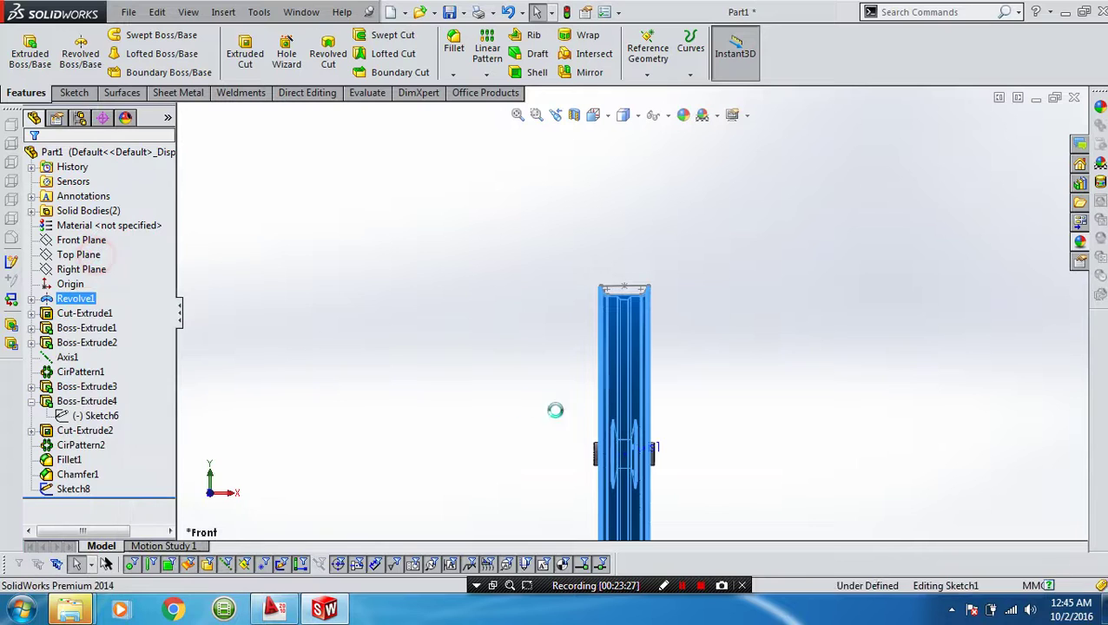
pyautogui.scroll(-1, 653, 356)
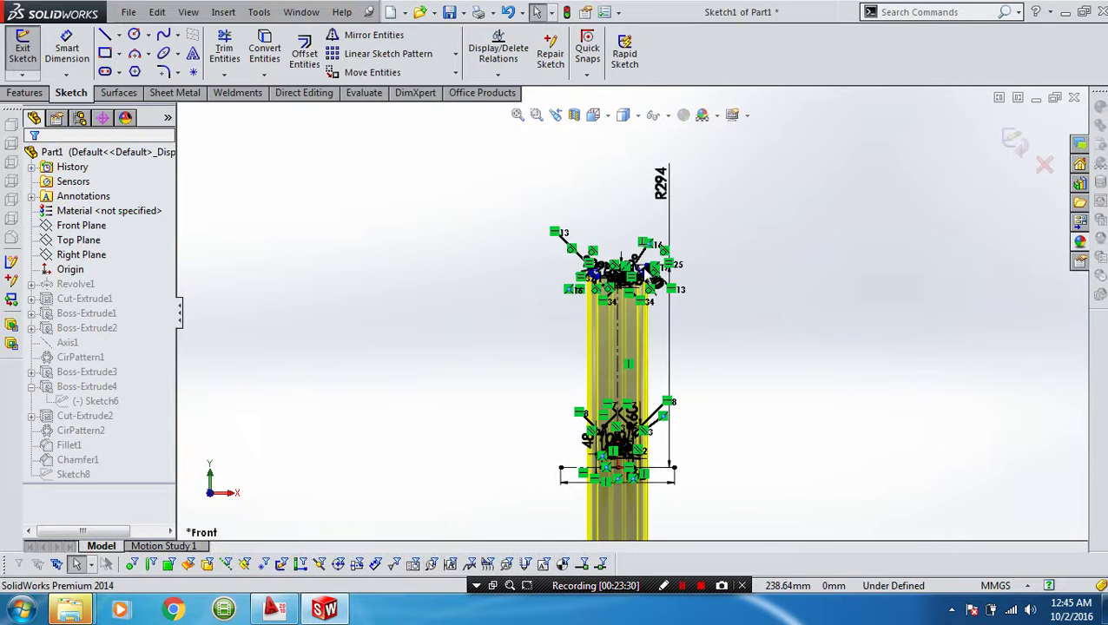
pyautogui.scroll(-2, 650, 330)
pyautogui.scroll(-2, 645, 304)
pyautogui.scroll(-2, 640, 277)
pyautogui.scroll(-2, 642, 260)
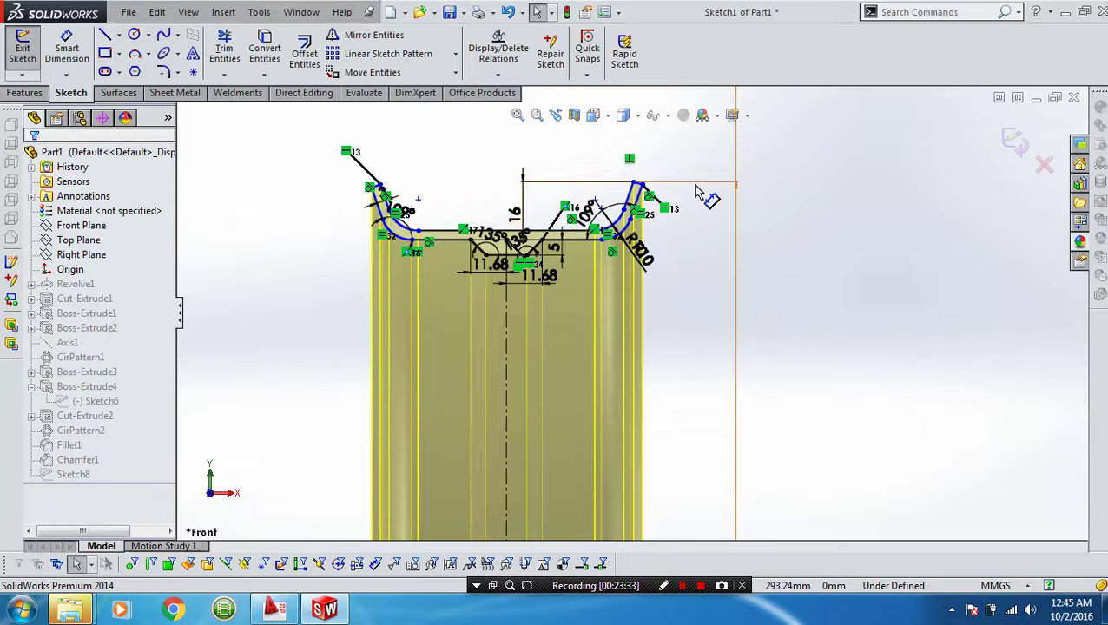
pyautogui.click(699, 185)
pyautogui.scroll(1, 713, 349)
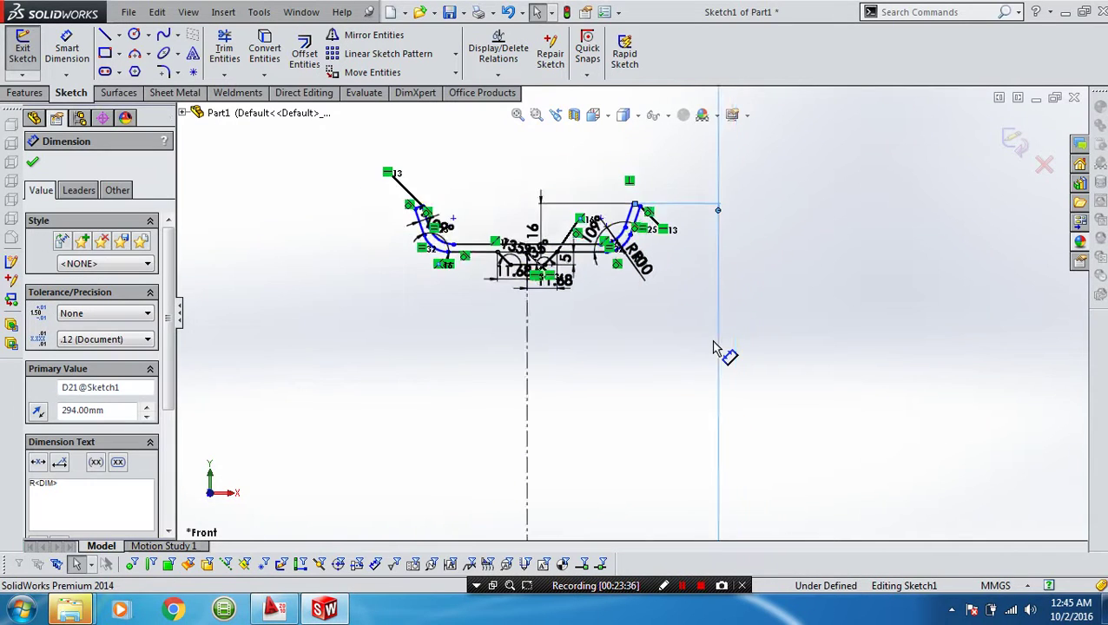
pyautogui.scroll(1, 705, 363)
pyautogui.scroll(1, 705, 364)
pyautogui.scroll(2, 692, 373)
pyautogui.scroll(1, 691, 374)
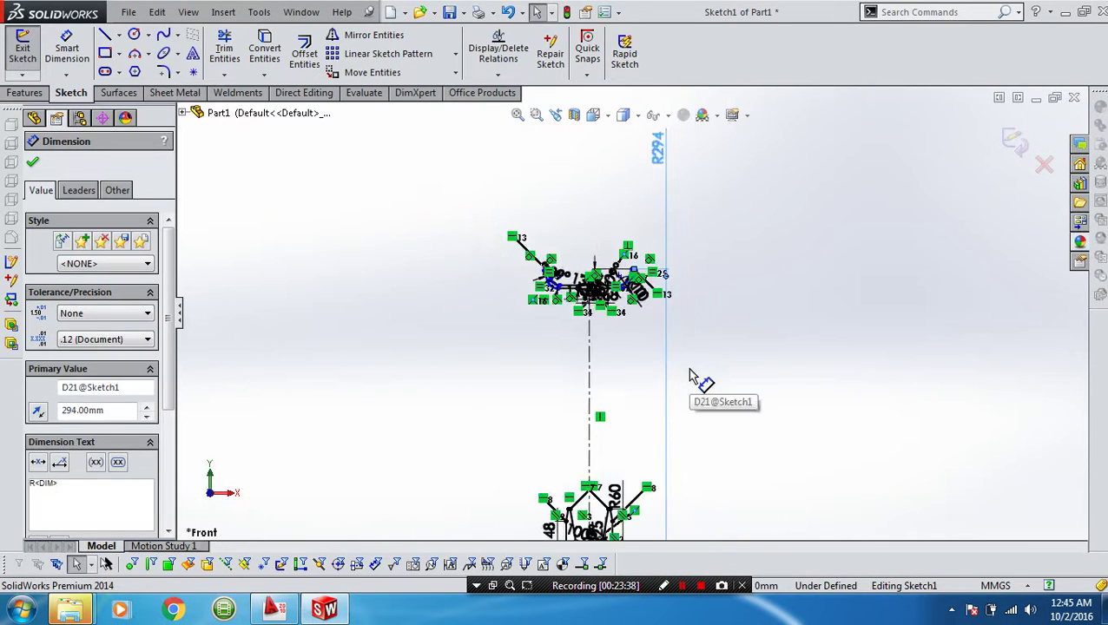
pyautogui.scroll(2, 692, 361)
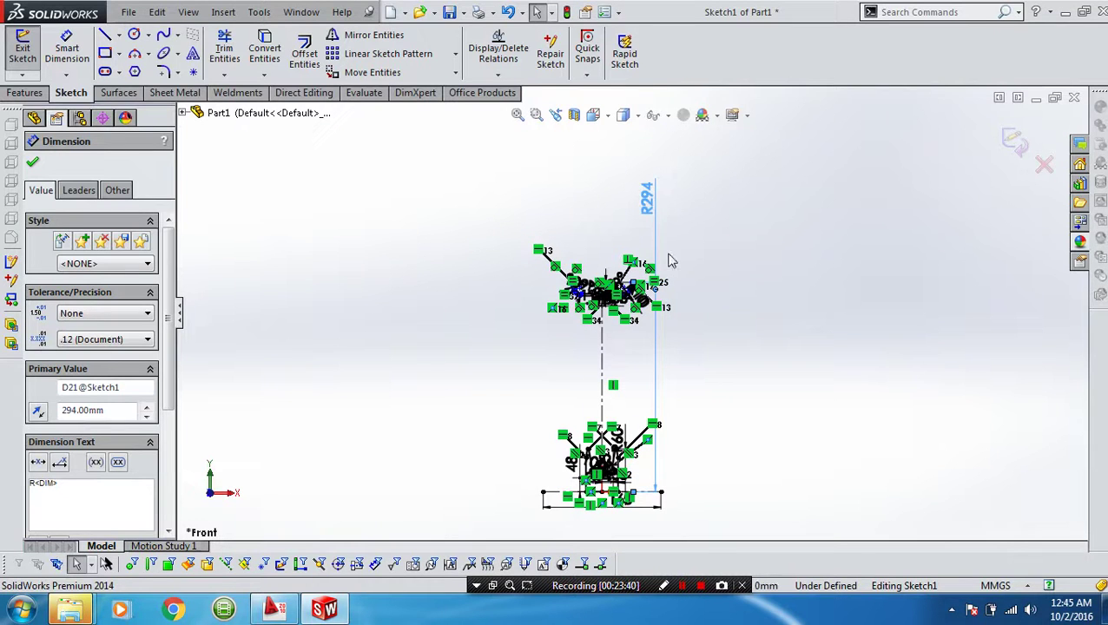
pyautogui.press('Escape')
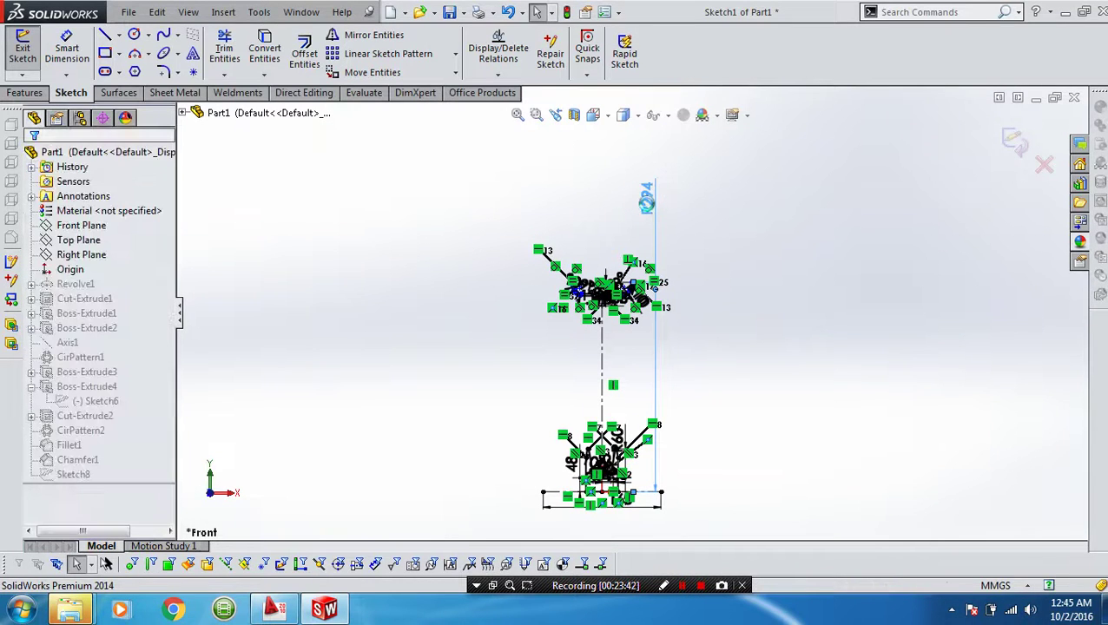
pyautogui.hotkey('ctrl', 'b')
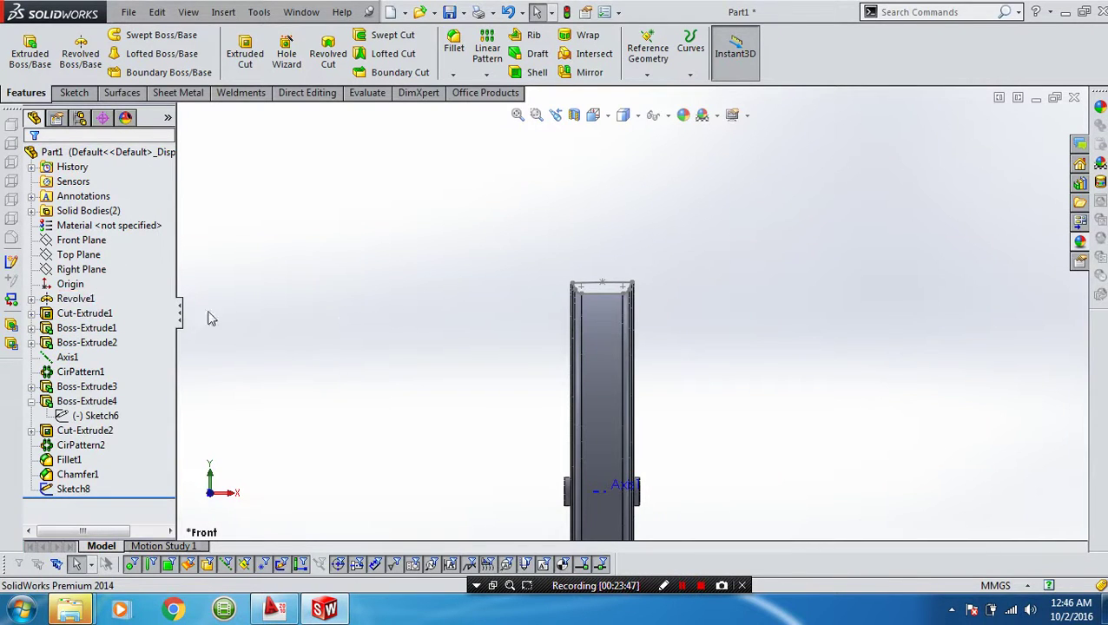
# Edit Revolve1's sketch and change the R294 radius dimension to 236 mm.
pyautogui.rightClick(61, 299)
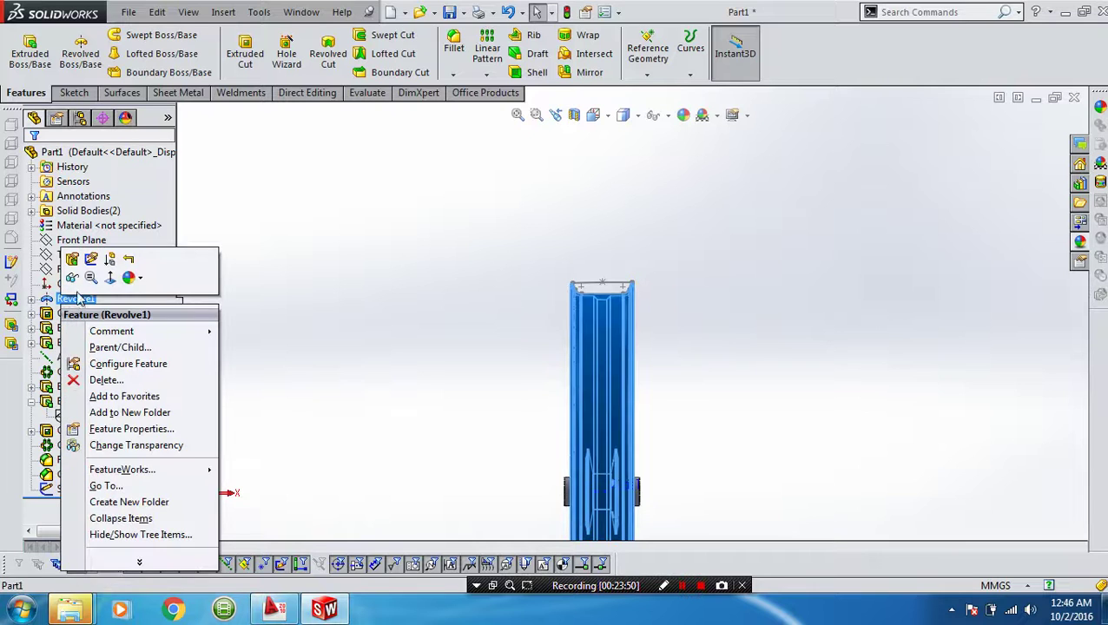
pyautogui.click(90, 259)
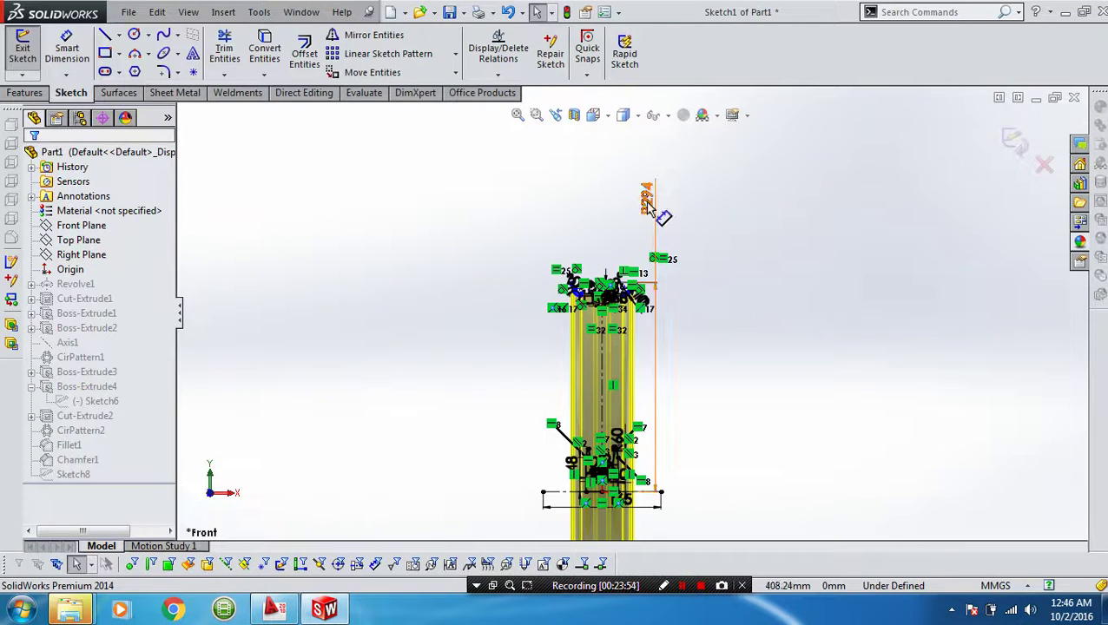
pyautogui.moveTo(646, 201); pyautogui.dragTo(662, 375)
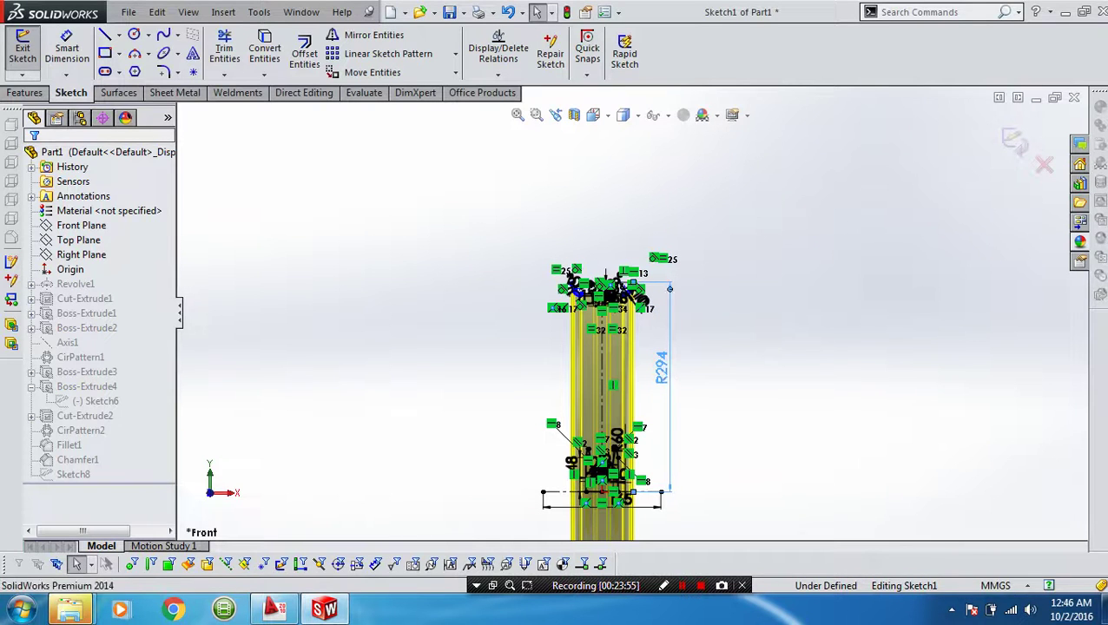
pyautogui.doubleClick(661, 374)
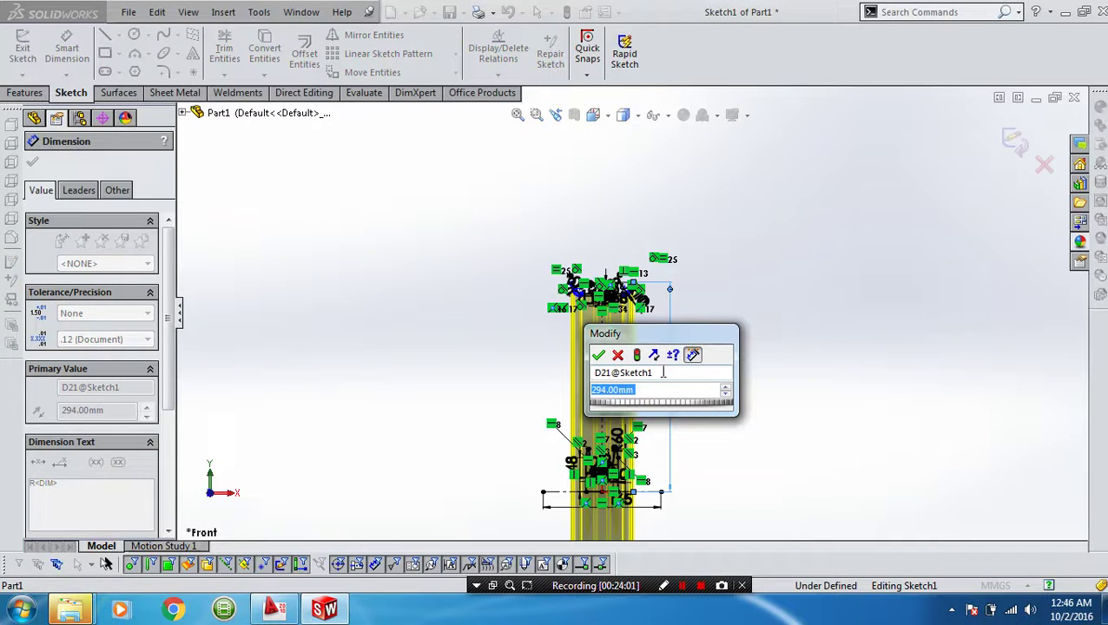
pyautogui.write('236')
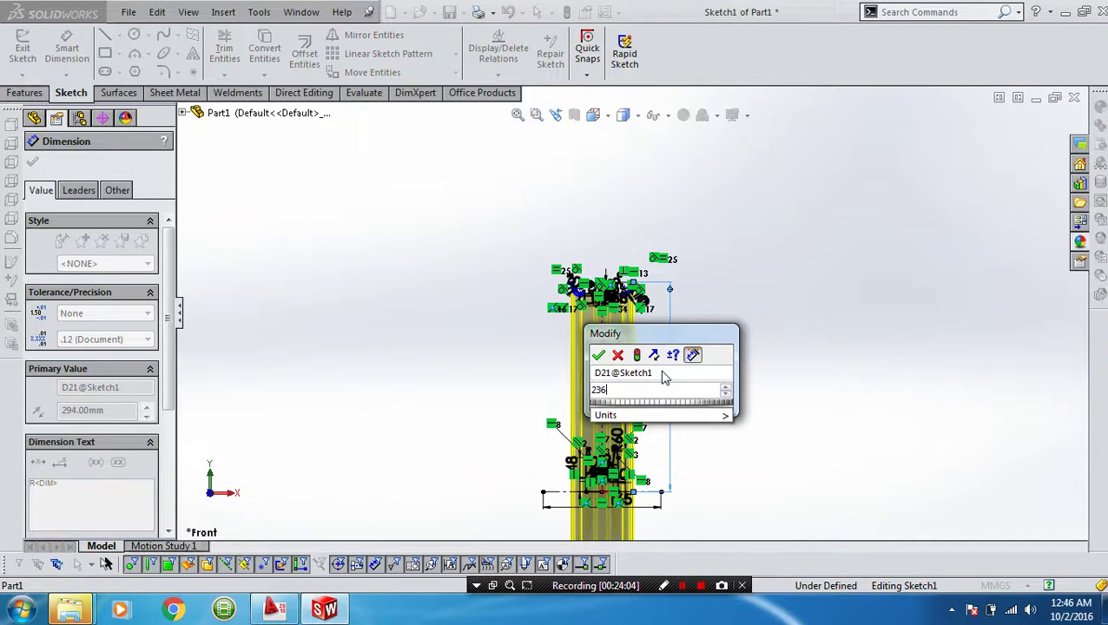
pyautogui.press('Return')
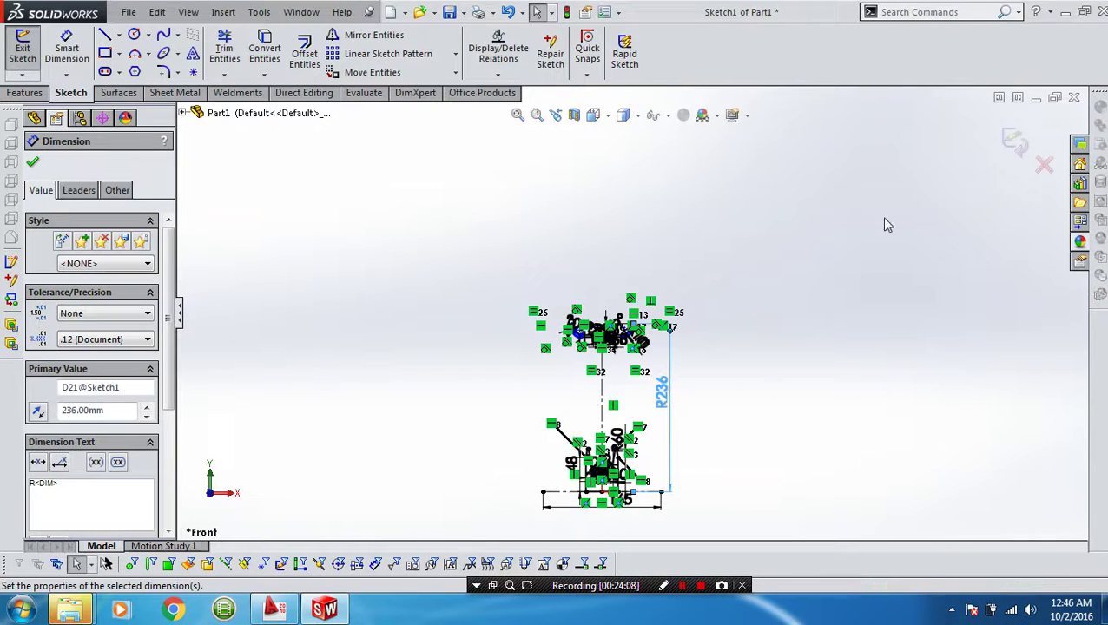
pyautogui.click(1013, 143)
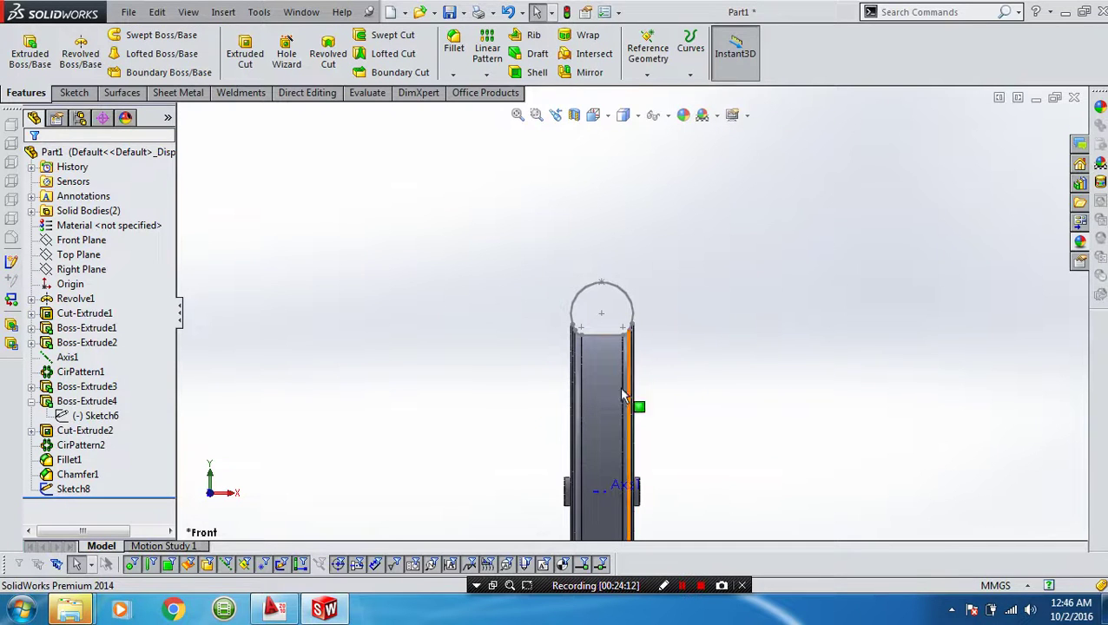
# In Sketch8, draw a horizontal centerline from the origin in back view, then exit.
pyautogui.scroll(-1, 594, 343)
pyautogui.scroll(-2, 594, 342)
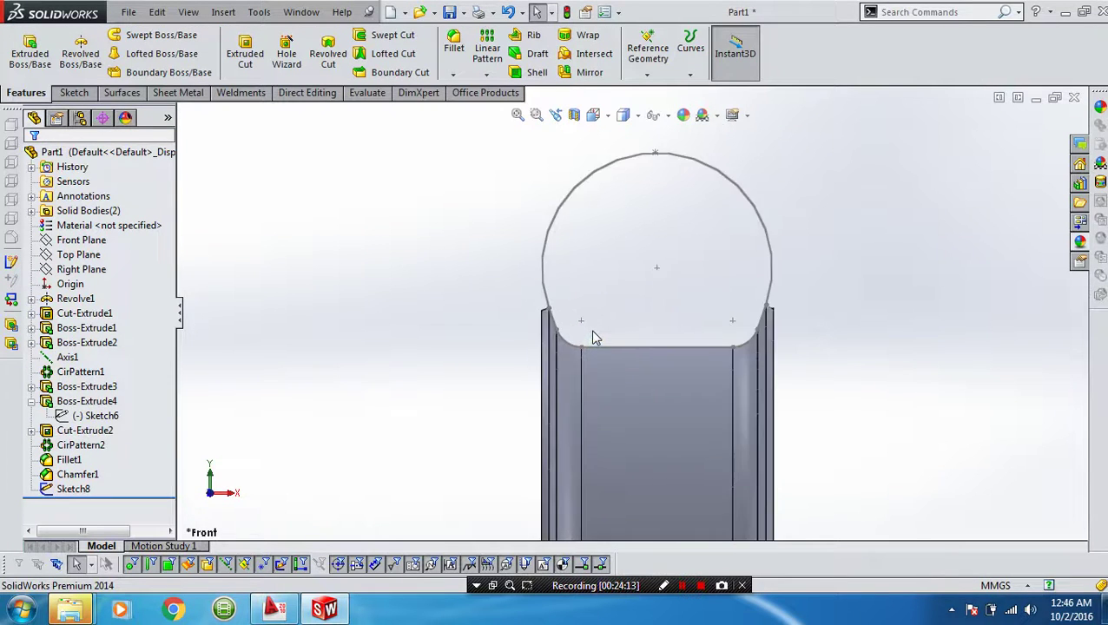
pyautogui.scroll(-2, 595, 339)
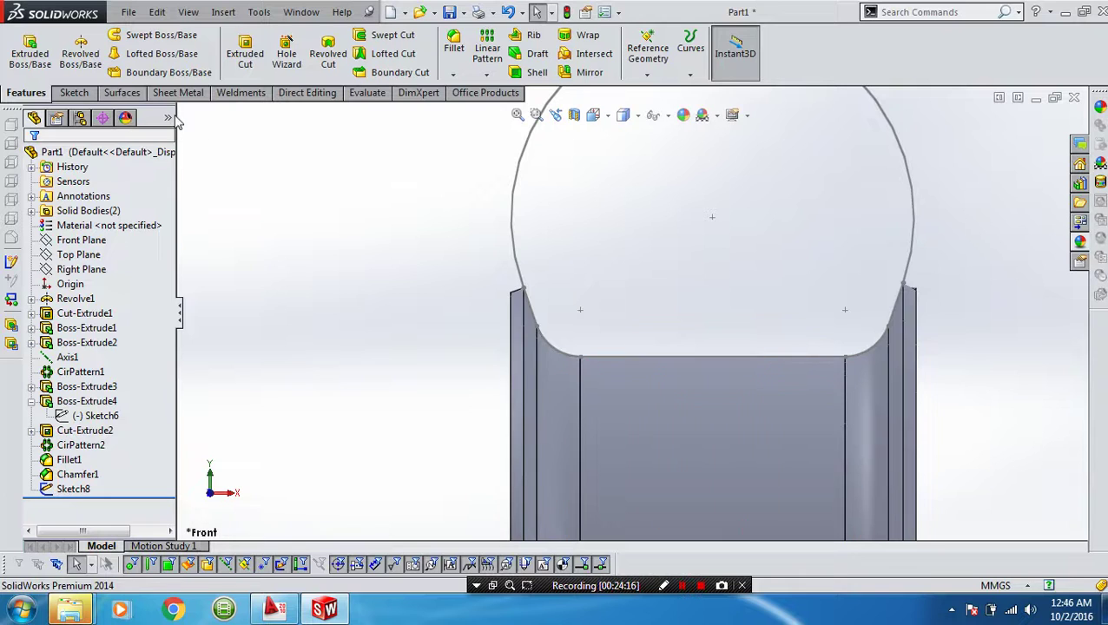
pyautogui.click(72, 491)
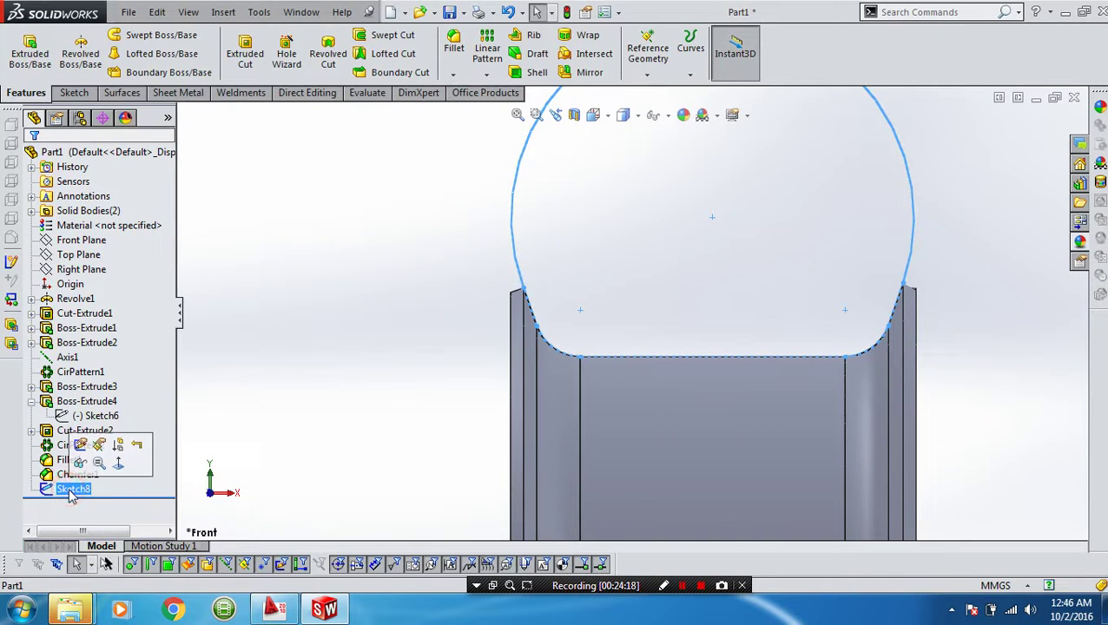
pyautogui.click(80, 444)
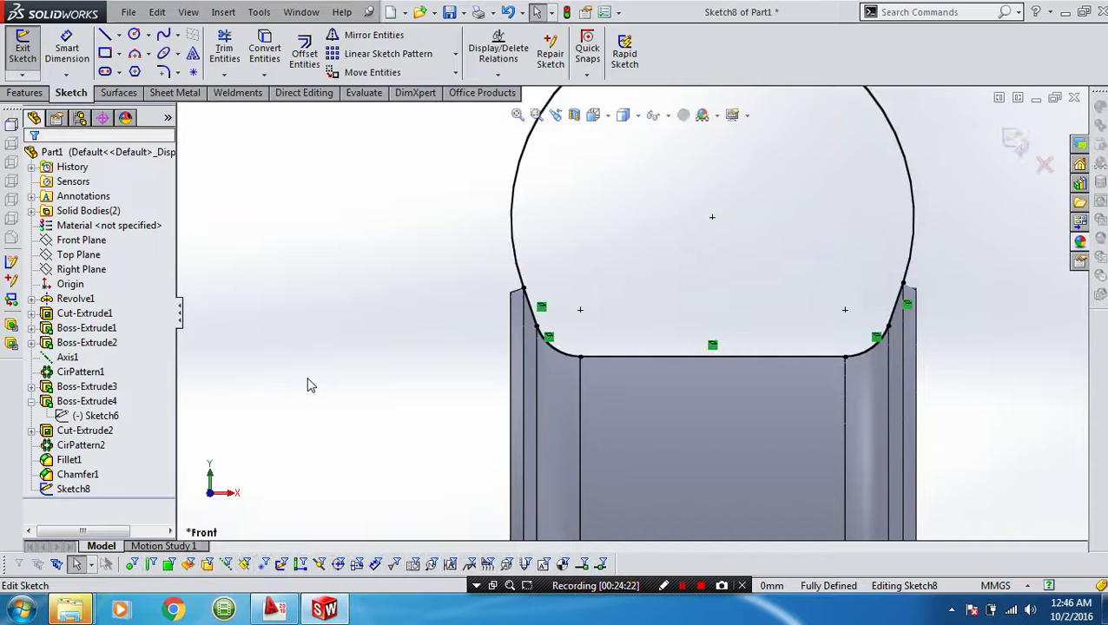
pyautogui.hotkey('ctrl', '8')
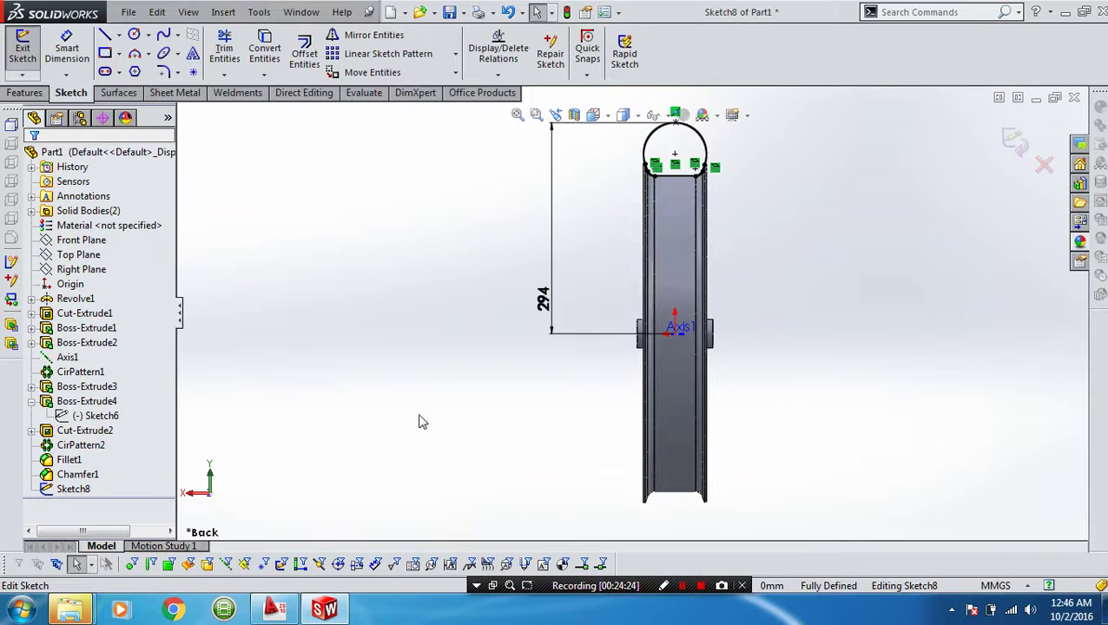
pyautogui.rightClick(421, 376)
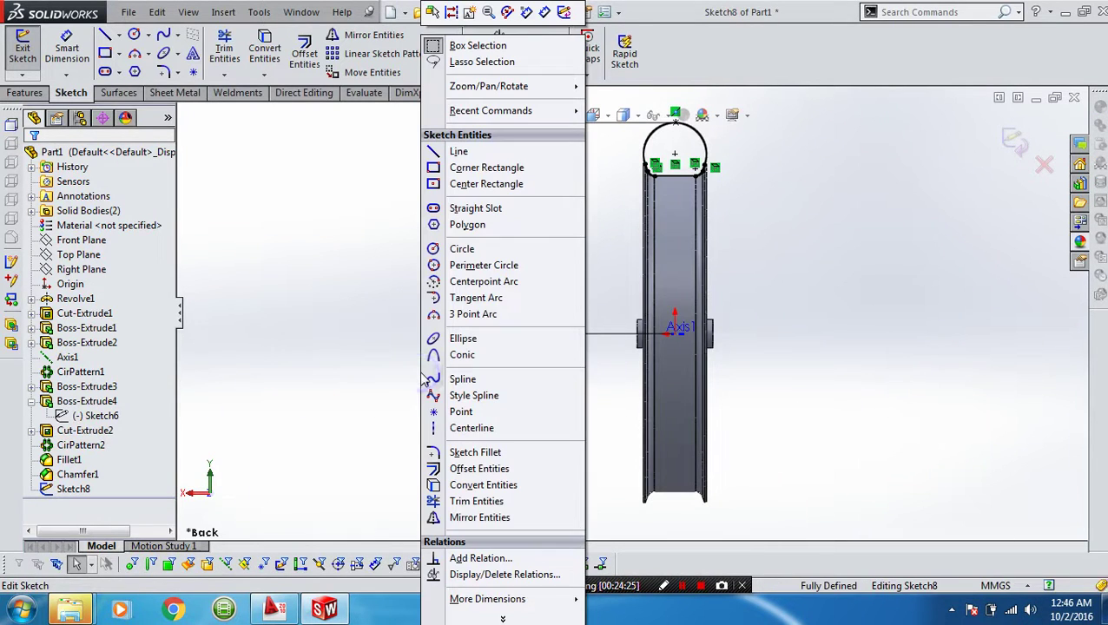
pyautogui.click(452, 427)
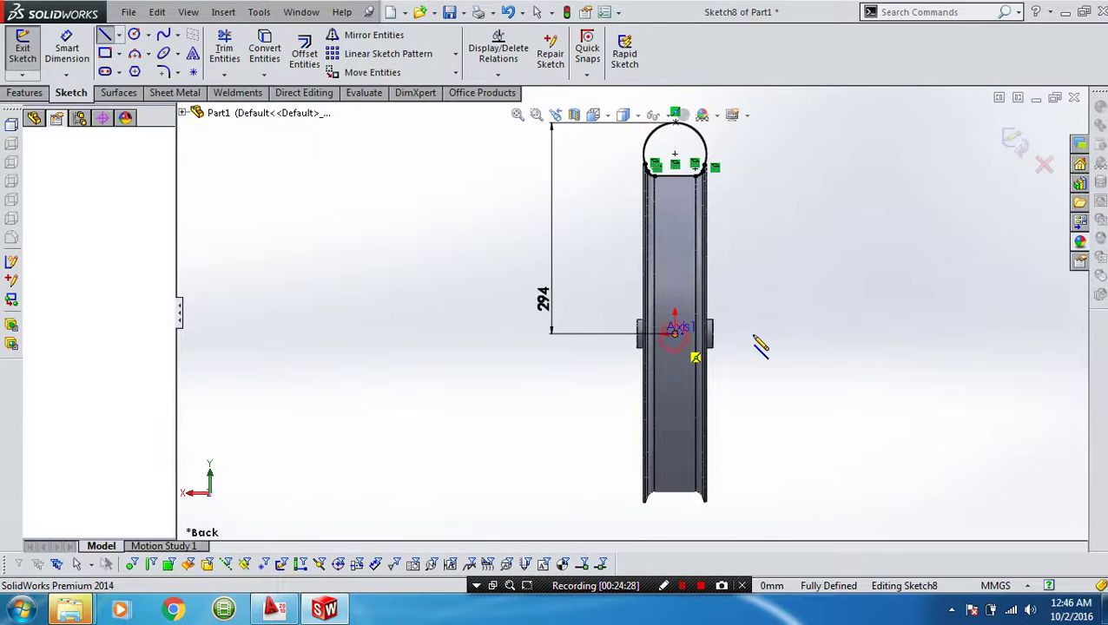
pyautogui.click(752, 335)
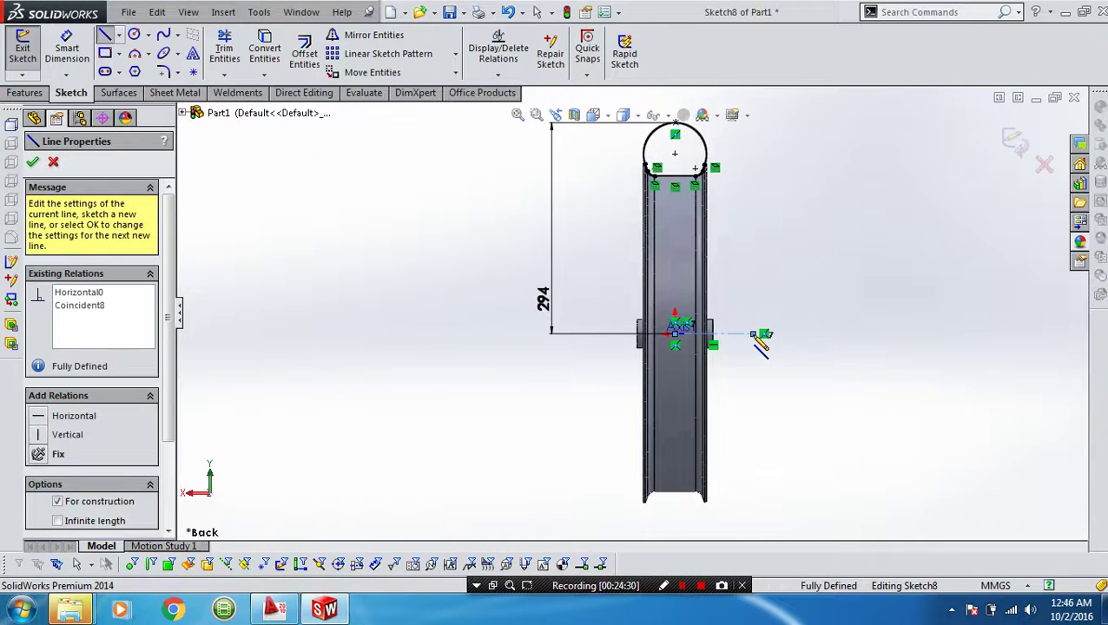
pyautogui.press('Escape')
pyautogui.press('Escape')
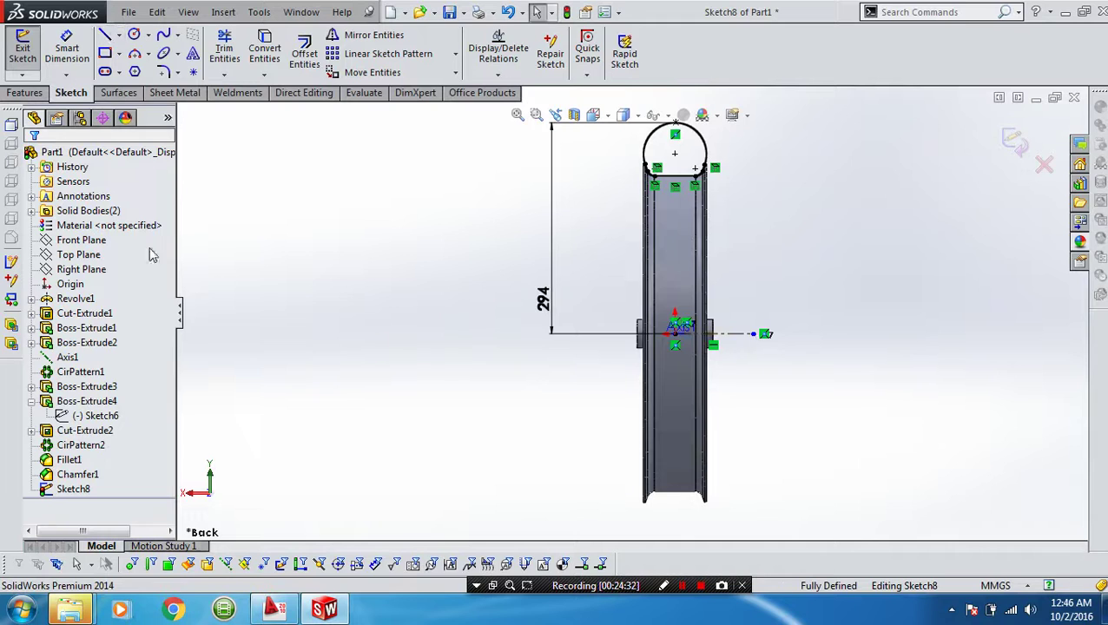
pyautogui.click(23, 48)
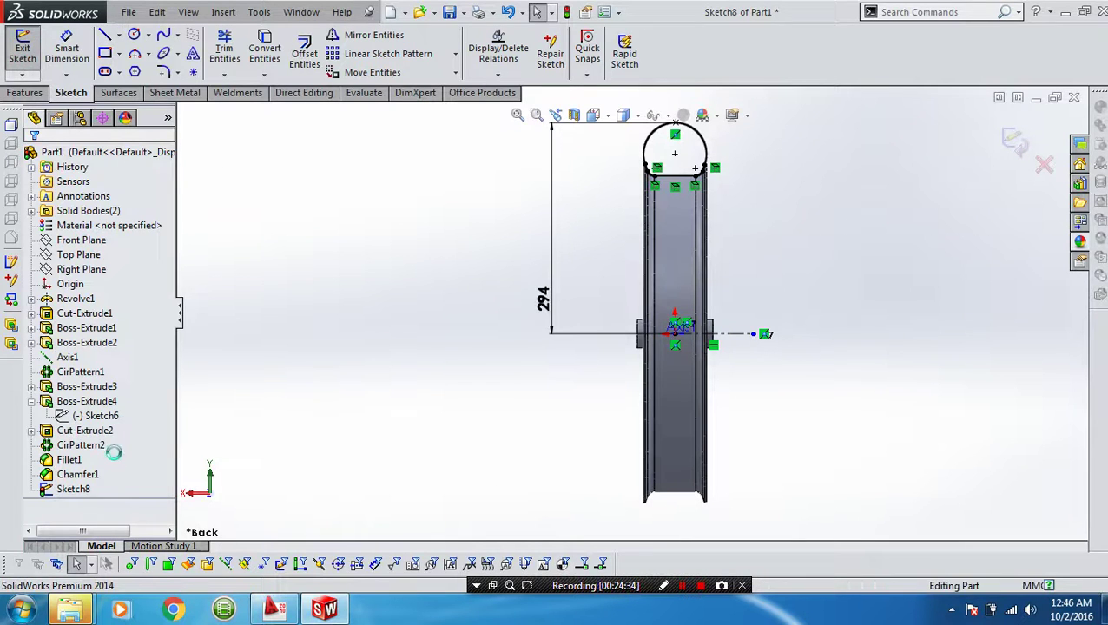
pyautogui.click(77, 489)
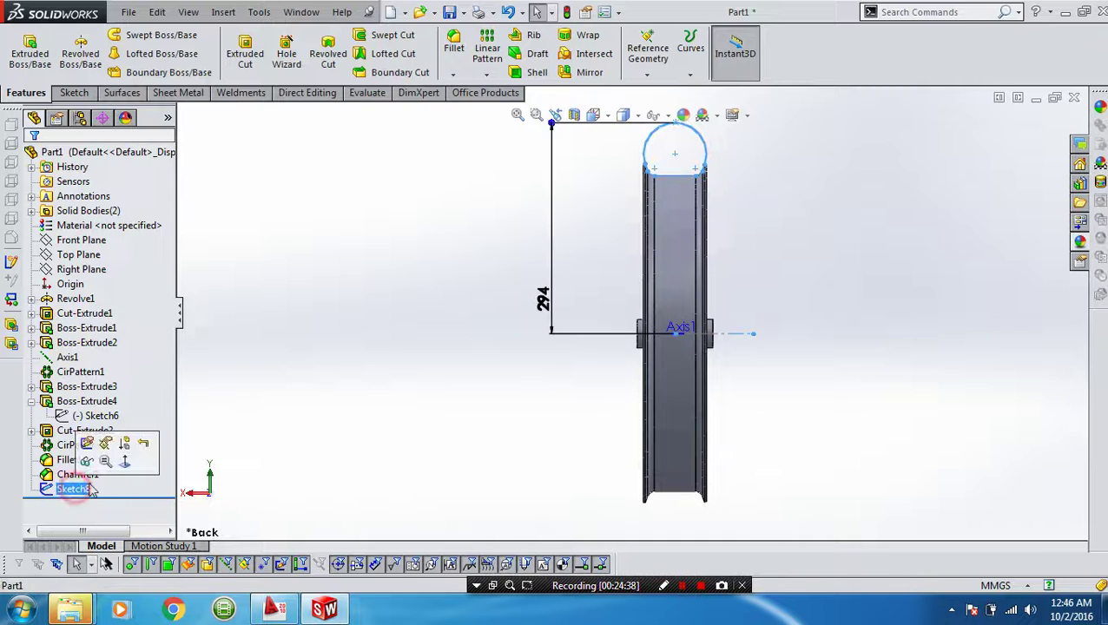
# Revolve Sketch8 360° around the centerline, then orbit to inspect the new tire.
pyautogui.click(80, 52)
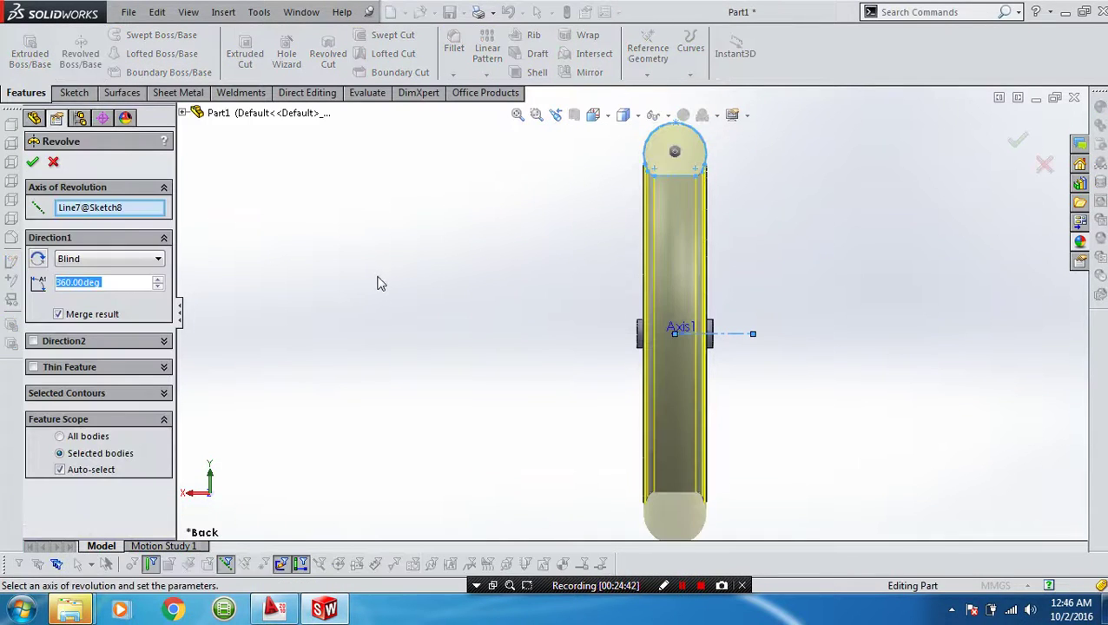
pyautogui.click(32, 161)
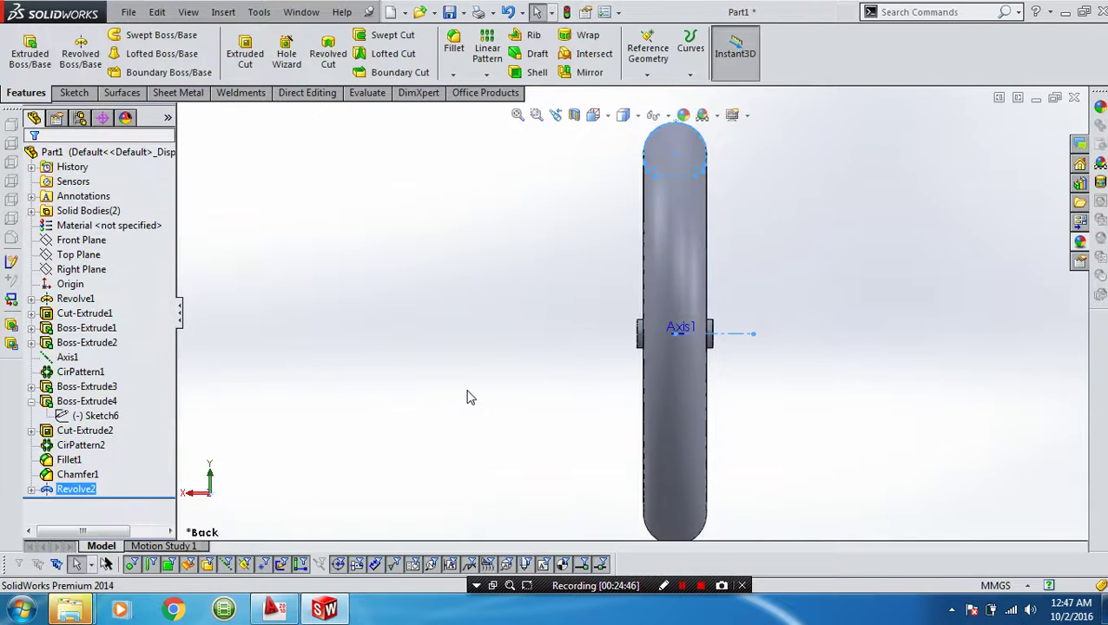
pyautogui.moveTo(467, 397); pyautogui.dragTo(594, 400, button='middle')
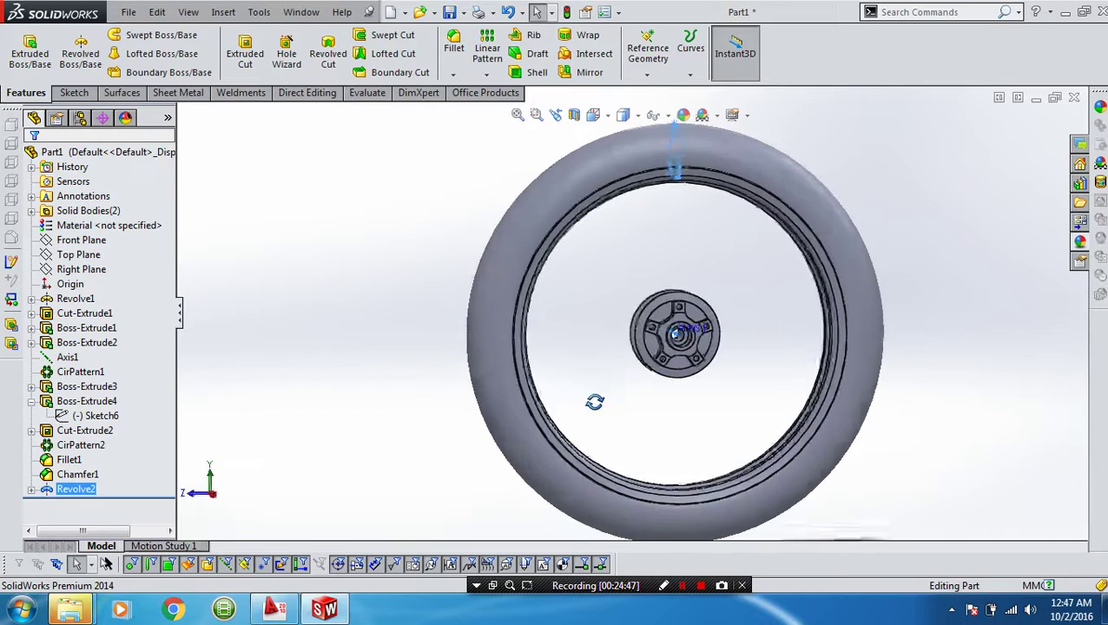
pyautogui.moveTo(578, 383)
pyautogui.mouseDown(button='middle')
pyautogui.moveTo(665, 404)
pyautogui.moveTo(544, 376)
pyautogui.moveTo(417, 388)
pyautogui.moveTo(532, 389)
pyautogui.mouseUp(button='middle')
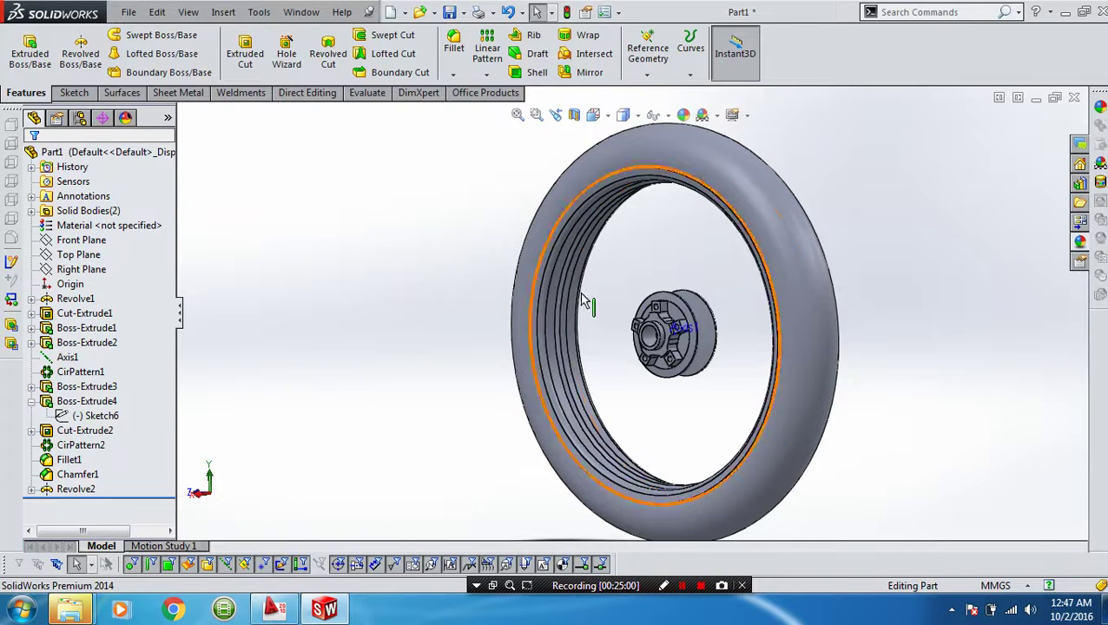
pyautogui.scroll(-2, 617, 310)
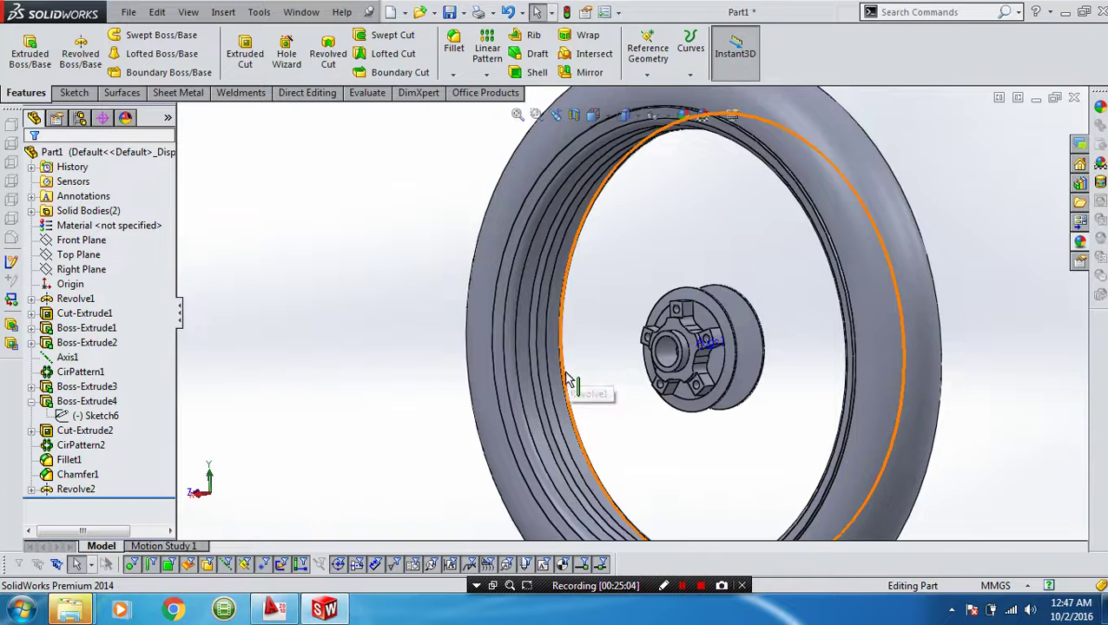
pyautogui.moveTo(607, 325); pyautogui.dragTo(612, 323, button='middle')
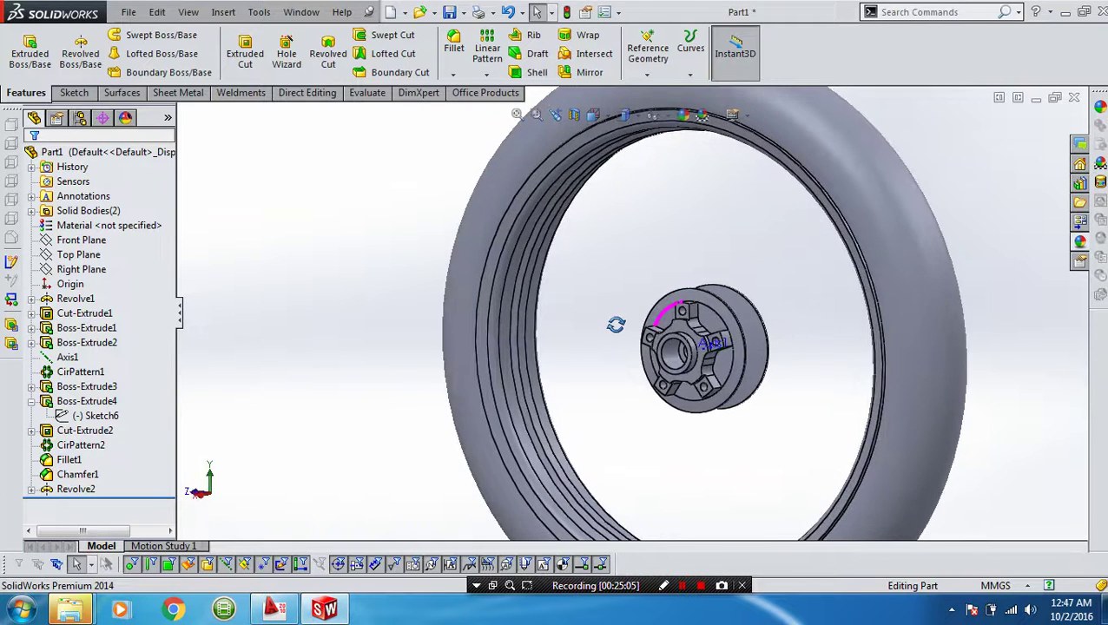
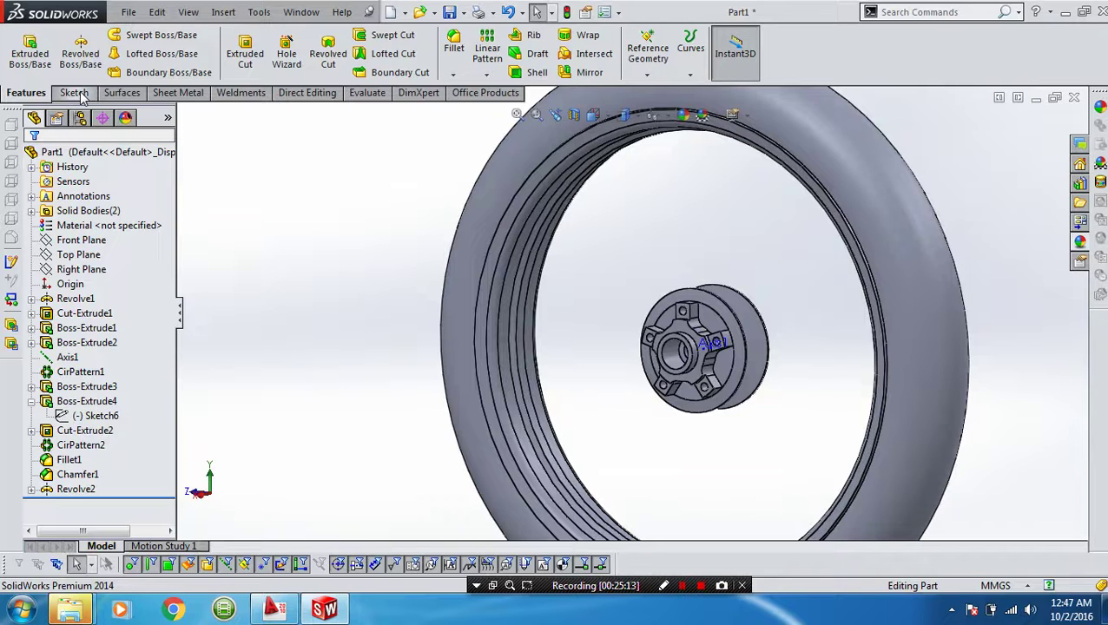
# Turn the wheel to a face-on view and show the sketch types, including 3D Sketch.
pyautogui.moveTo(565, 392)
pyautogui.mouseDown(button='middle')
pyautogui.moveTo(645, 356)
pyautogui.moveTo(643, 368)
pyautogui.moveTo(603, 372)
pyautogui.mouseUp(button='middle')
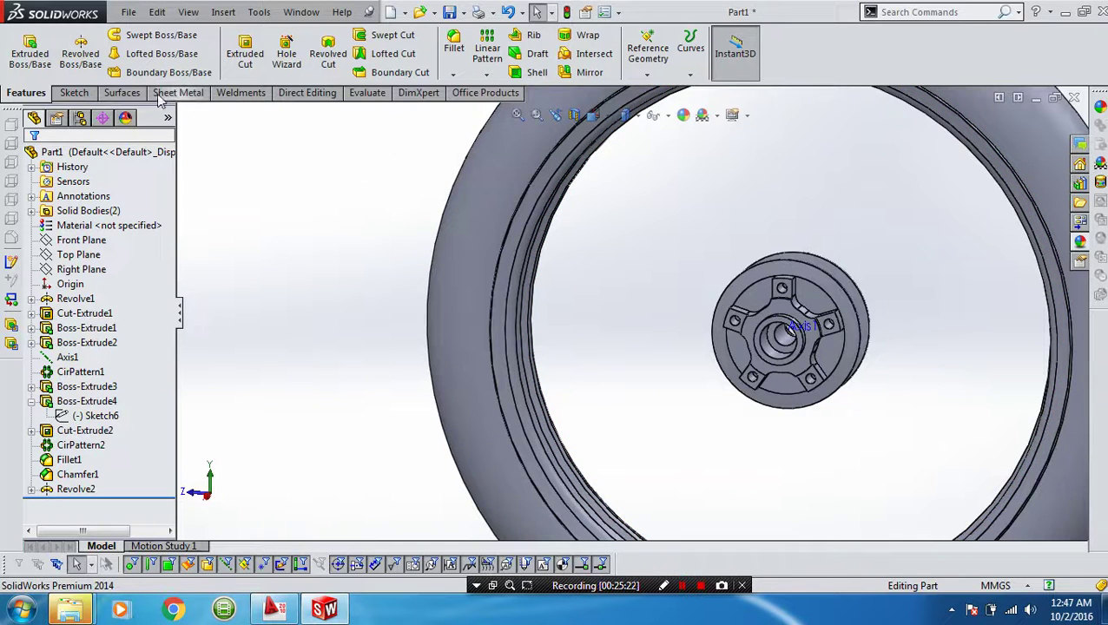
pyautogui.click(74, 93)
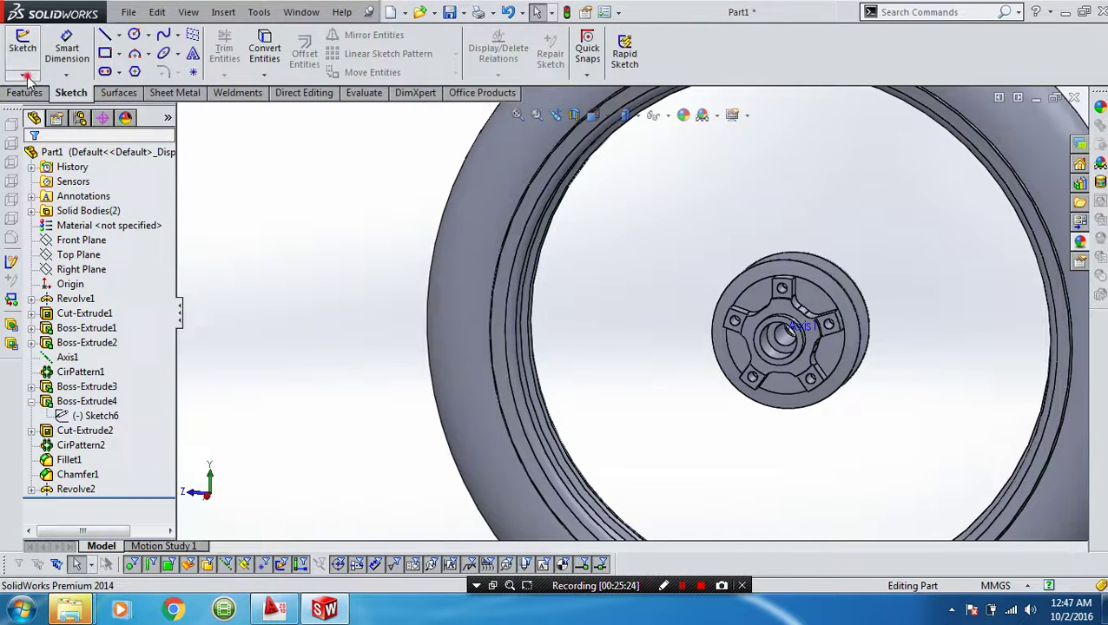
pyautogui.click(27, 76)
# Start a 3D sketch and begin a line at the hub's outer edge.
pyautogui.click(38, 108)
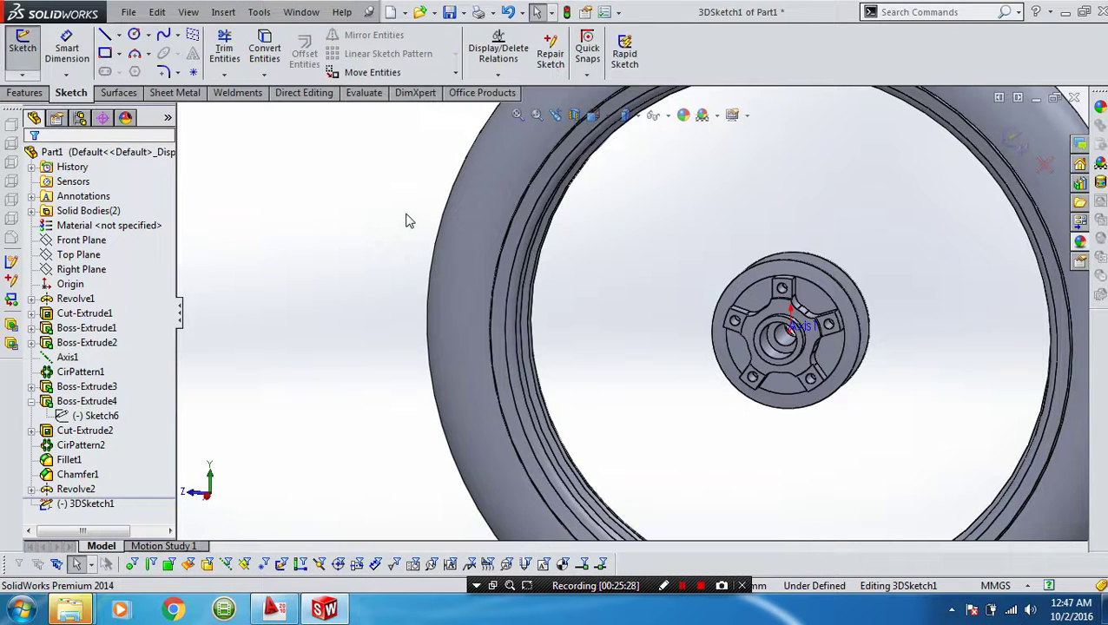
pyautogui.press('l')
pyautogui.moveTo(586, 376)
pyautogui.mouseDown(button='middle')
pyautogui.moveTo(279, 415)
pyautogui.moveTo(536, 395)
pyautogui.mouseUp(button='middle')
pyautogui.scroll(-2, 573, 396)
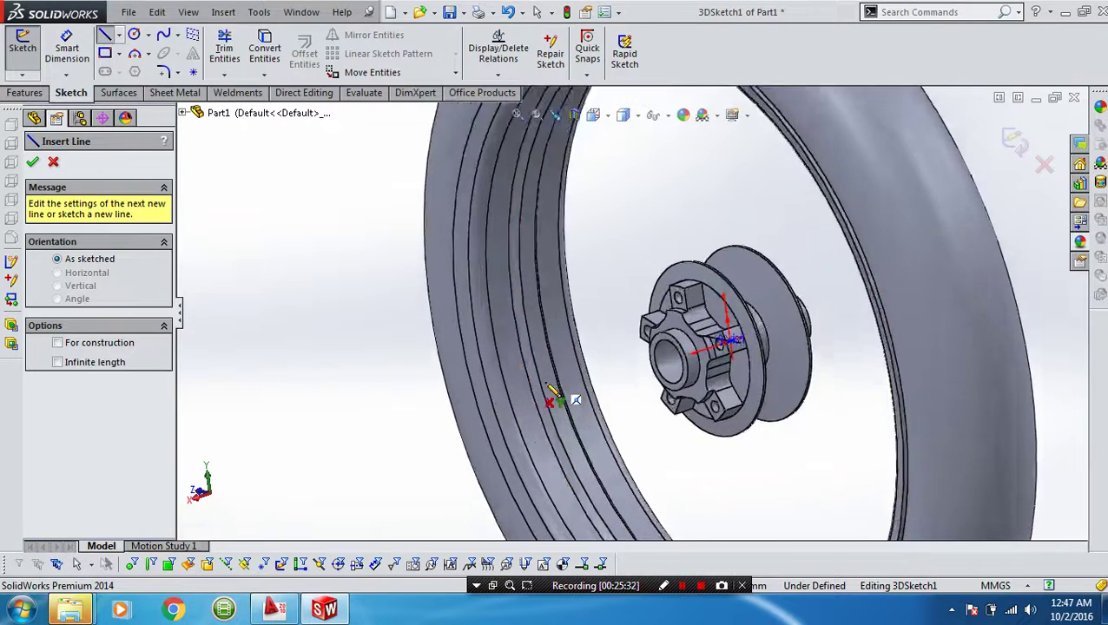
pyautogui.scroll(-2, 573, 396)
pyautogui.scroll(-1, 572, 387)
pyautogui.scroll(-1, 582, 390)
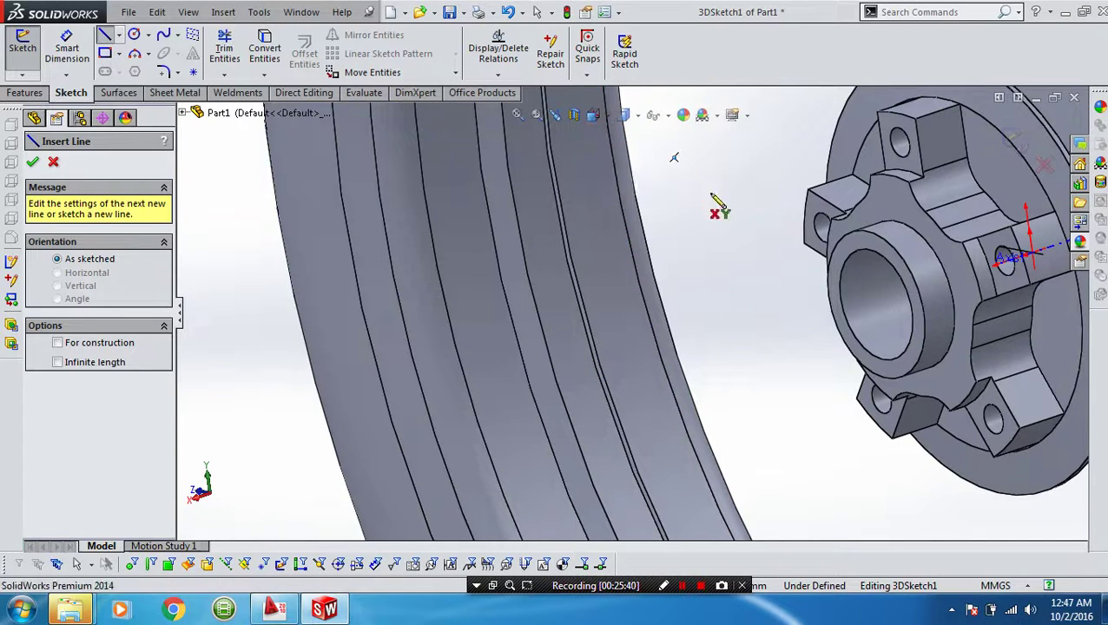
pyautogui.press('Right')
pyautogui.press('Right')
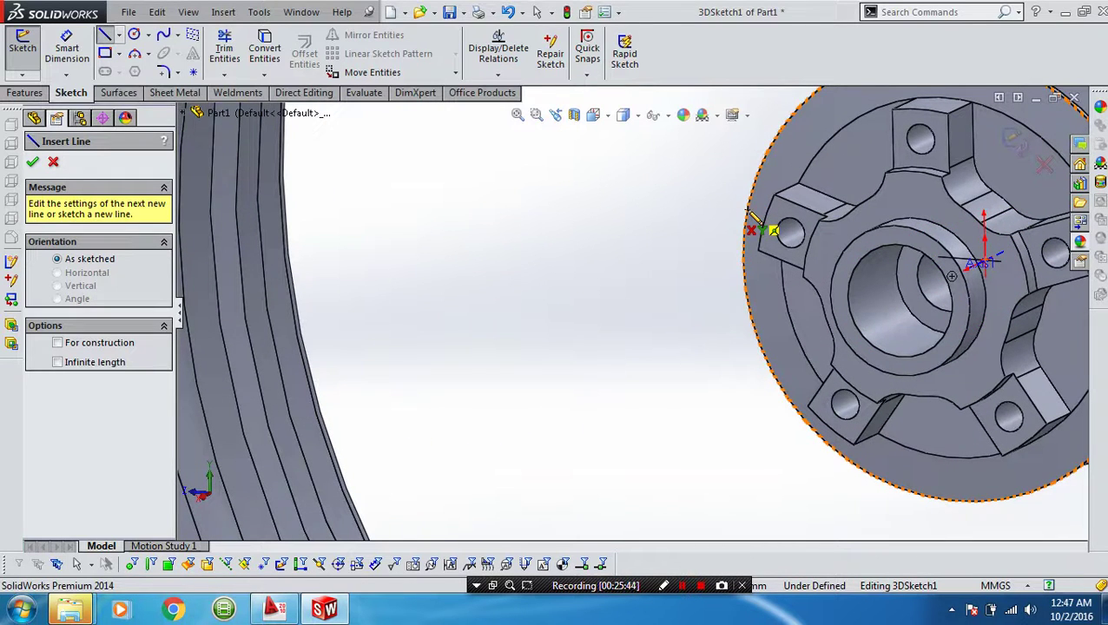
pyautogui.click(752, 217)
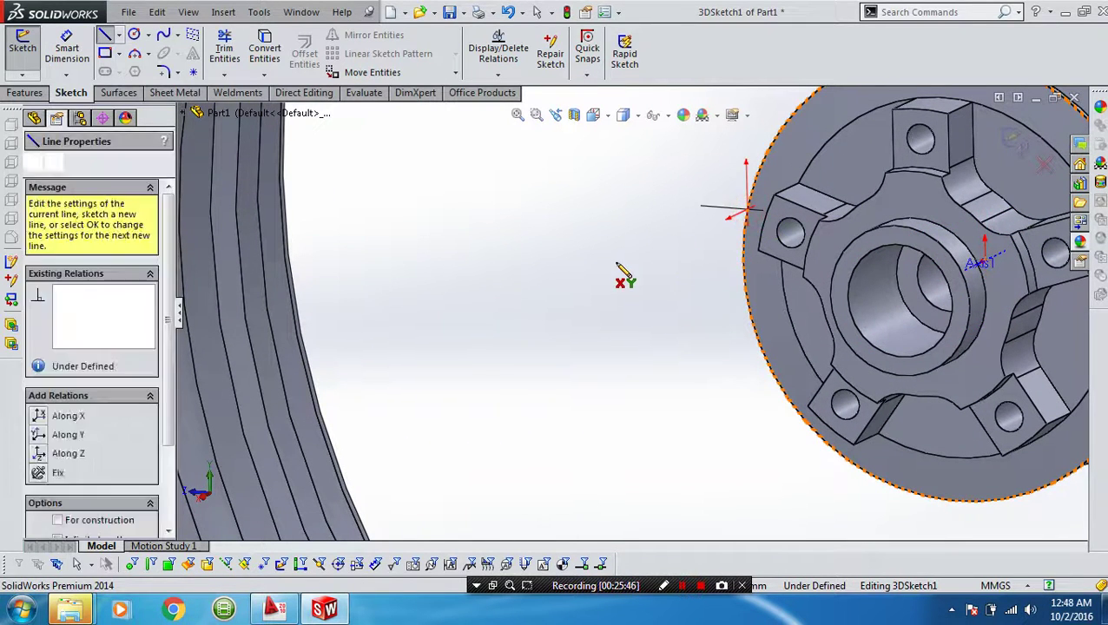
# End the line on the rim's inner edge and exit the 3D sketch.
pyautogui.press('Left')
pyautogui.press('Left')
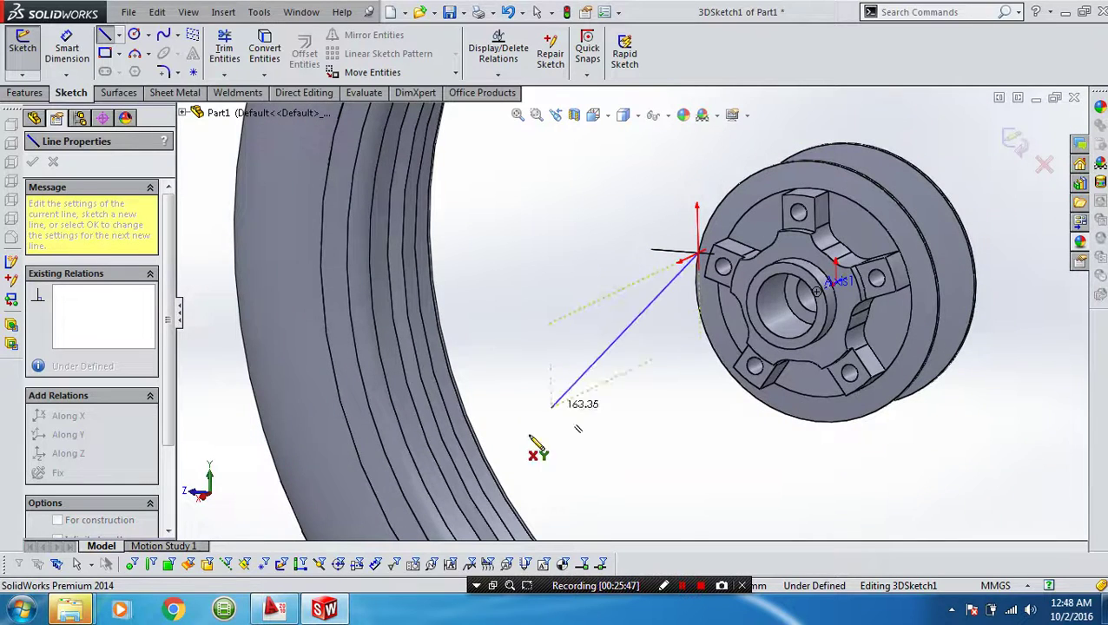
pyautogui.press('Left')
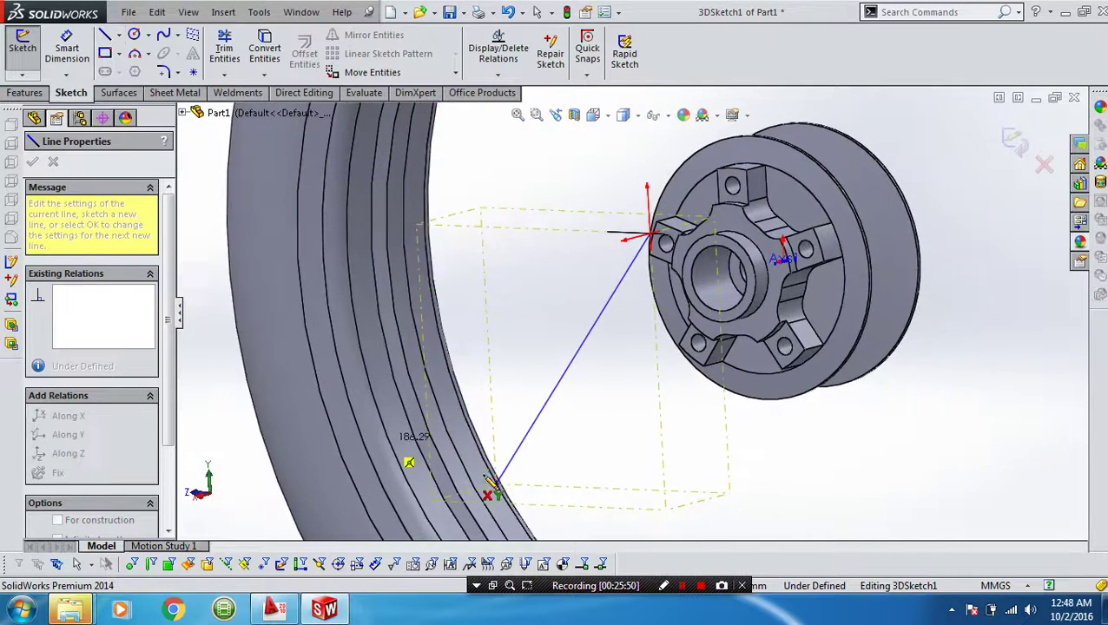
pyautogui.press('Left')
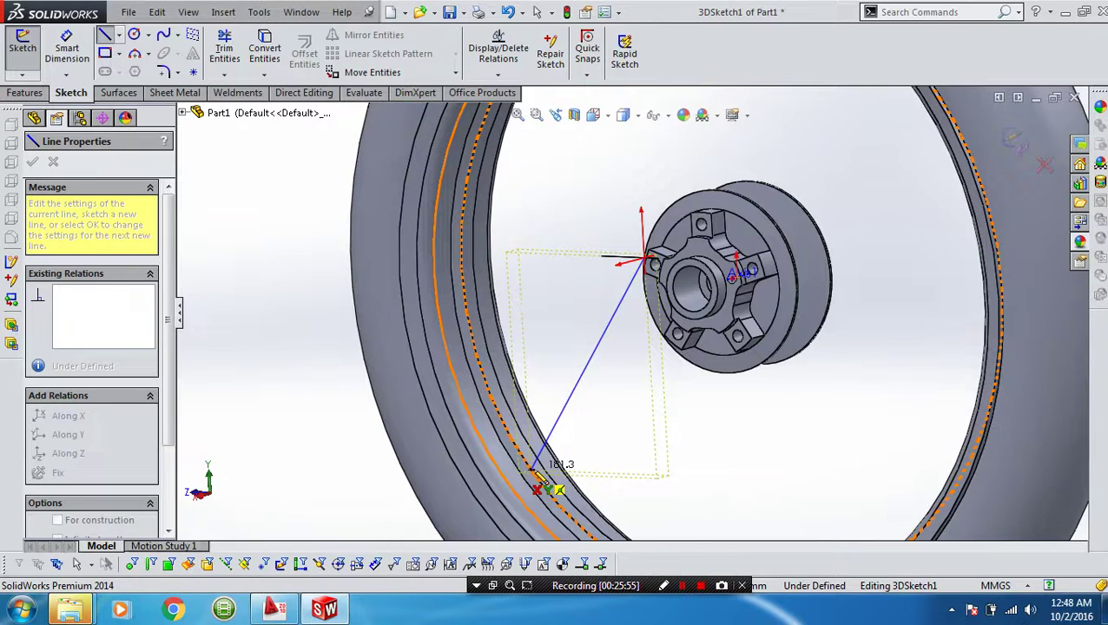
pyautogui.doubleClick(532, 470)
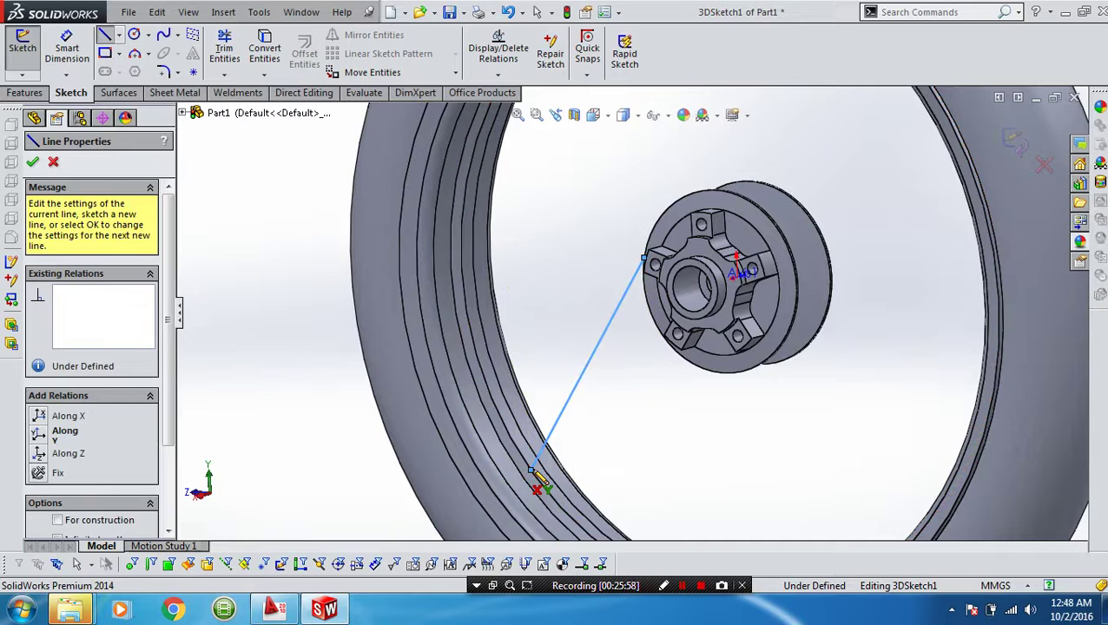
pyautogui.press('Escape')
pyautogui.press('Escape')
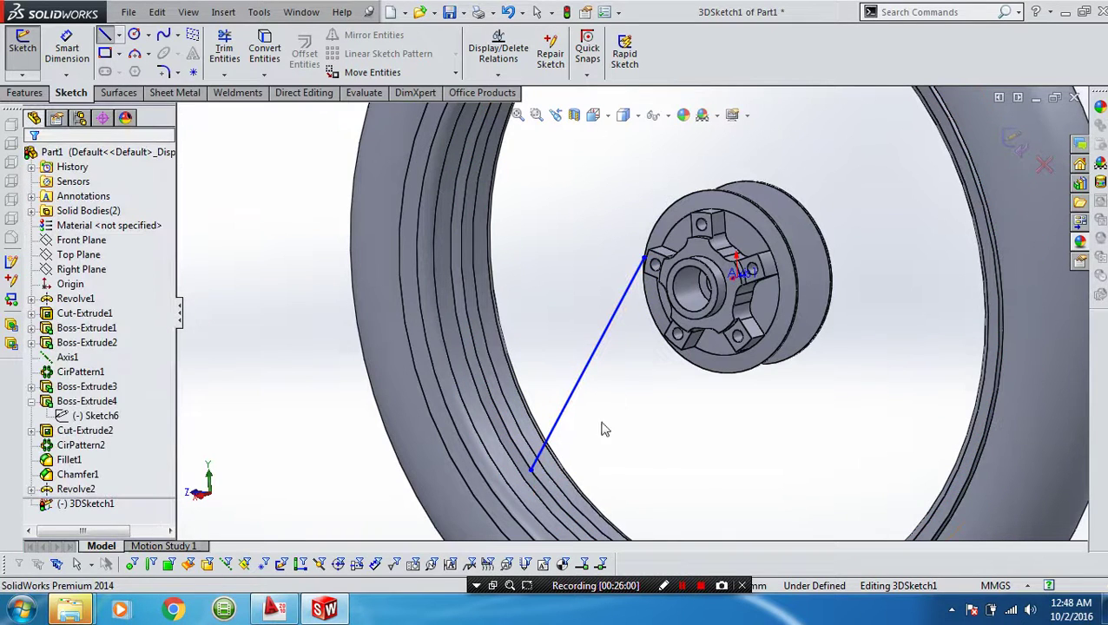
pyautogui.press('Left')
pyautogui.moveTo(630, 399); pyautogui.dragTo(705, 386, button='middle')
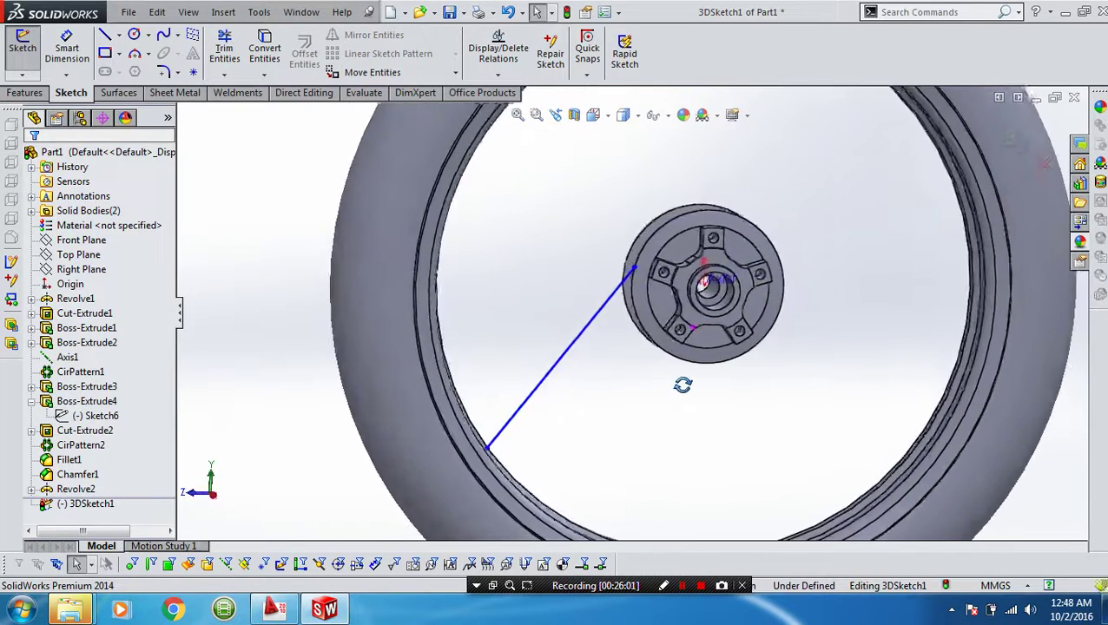
pyautogui.click(1012, 143)
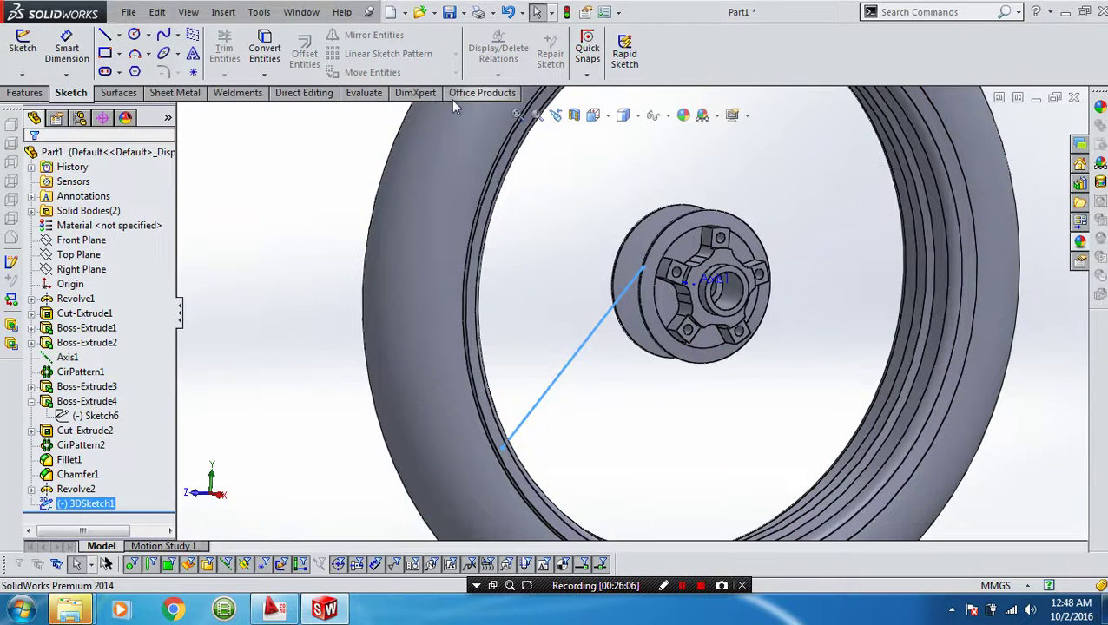
# Create Plane1 through the line's hub endpoint, perpendicular to Line1 of 3DSketch1.
pyautogui.click(41, 94)
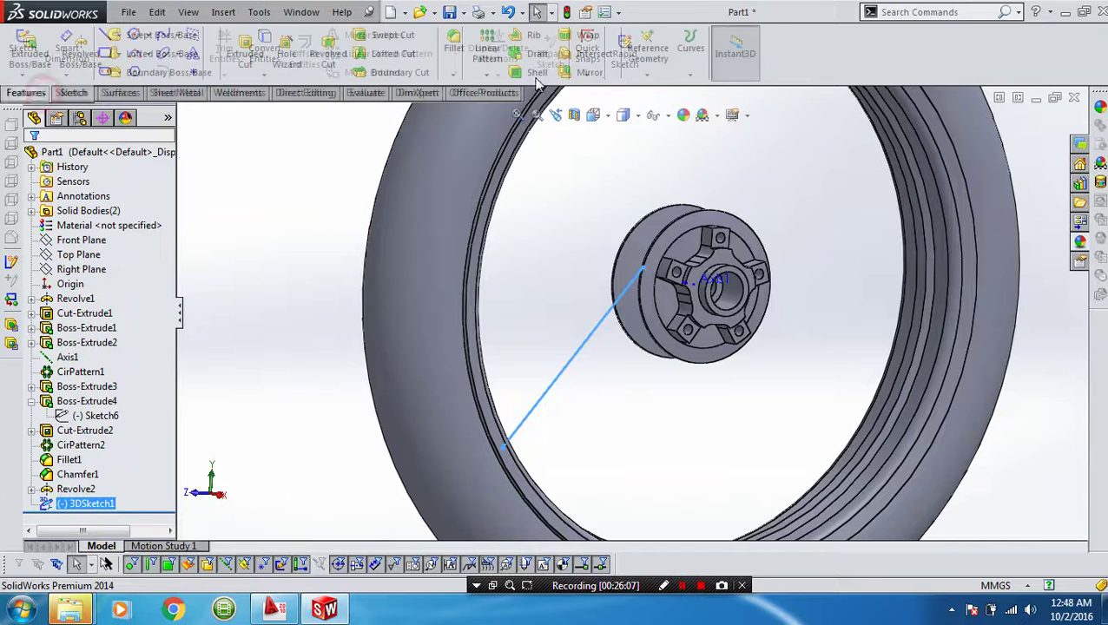
pyautogui.click(649, 61)
pyautogui.click(658, 90)
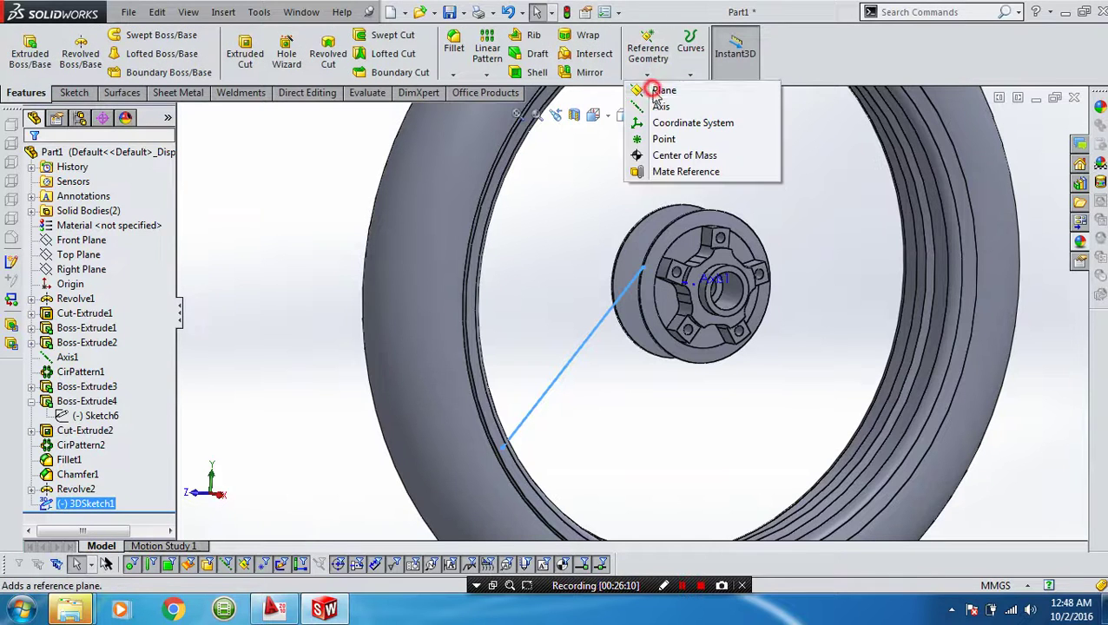
pyautogui.click(648, 269)
pyautogui.click(640, 268)
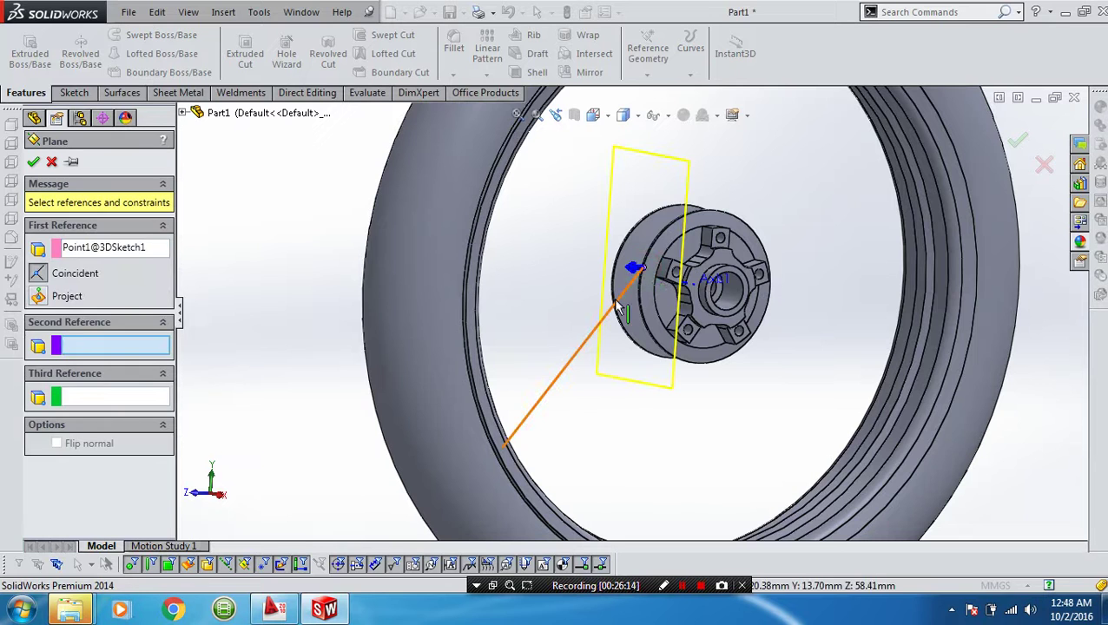
pyautogui.click(614, 302)
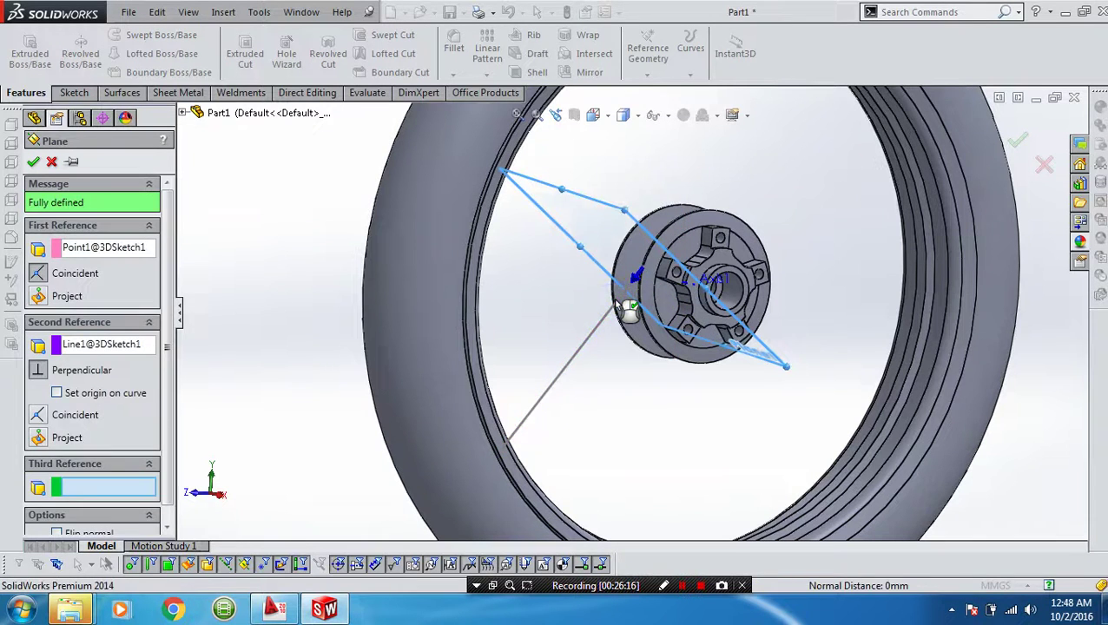
pyautogui.press('Return')
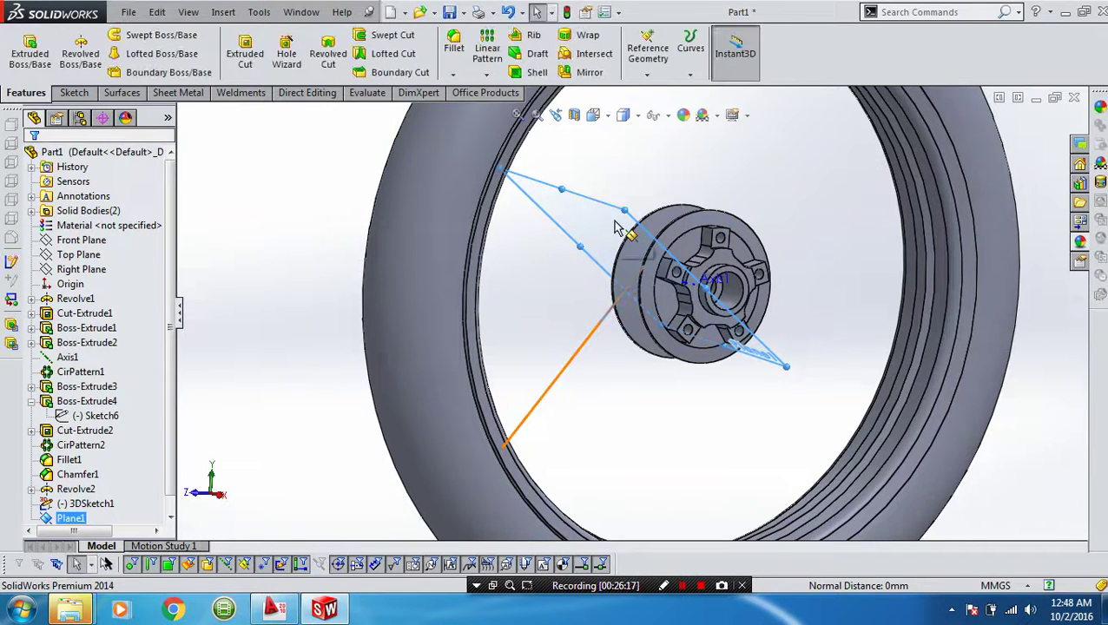
# Start a sketch on Plane1 and draw a small circle at the line's hub end.
pyautogui.click(614, 227)
pyautogui.click(678, 166)
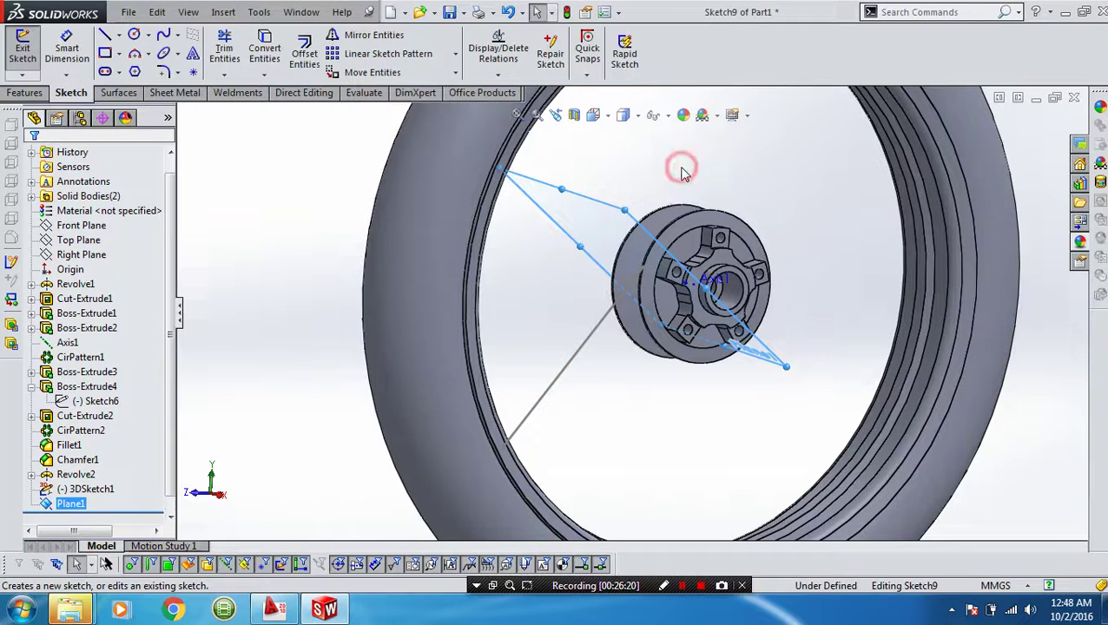
pyautogui.scroll(-2, 627, 287)
pyautogui.scroll(-3, 631, 297)
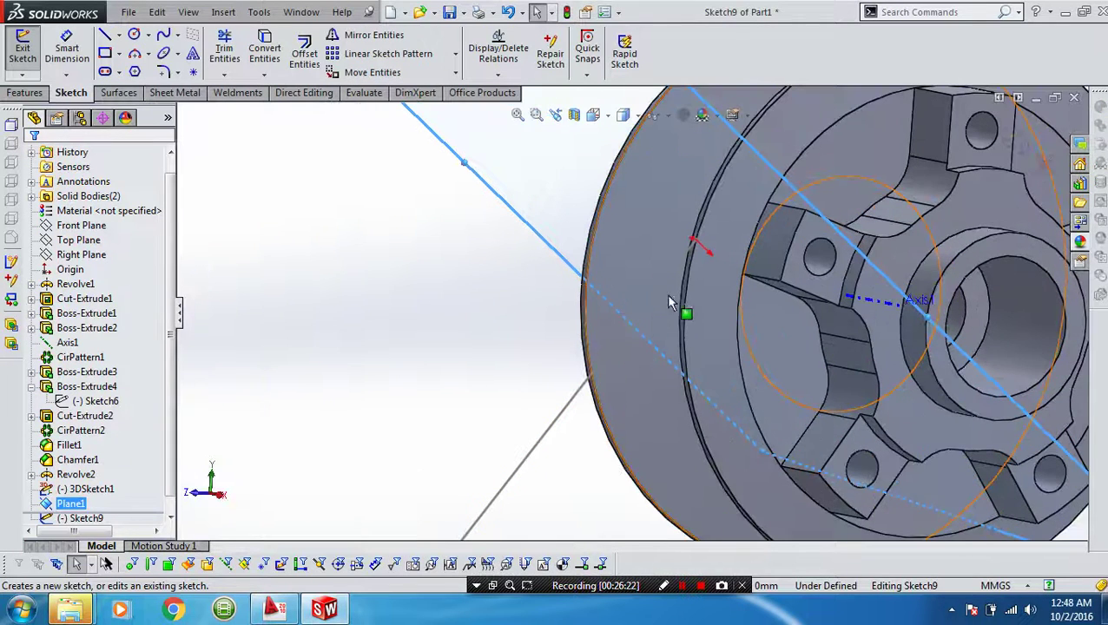
pyautogui.scroll(-2, 677, 260)
pyautogui.scroll(-2, 692, 246)
pyautogui.moveTo(573, 298); pyautogui.dragTo(631, 297, button='right')
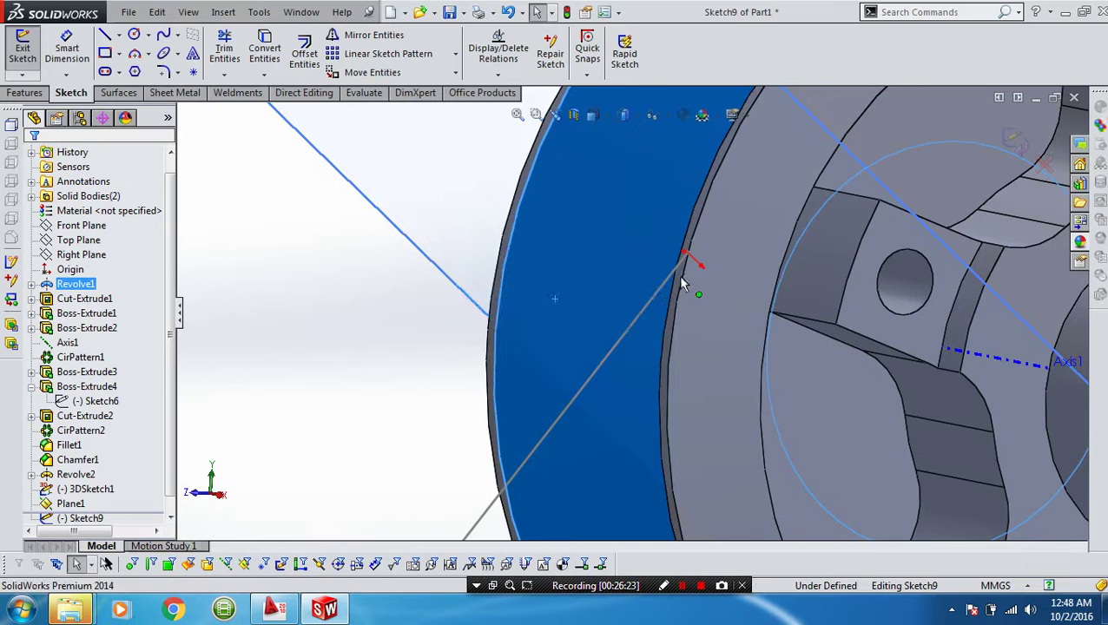
pyautogui.moveTo(687, 254); pyautogui.dragTo(708, 272)
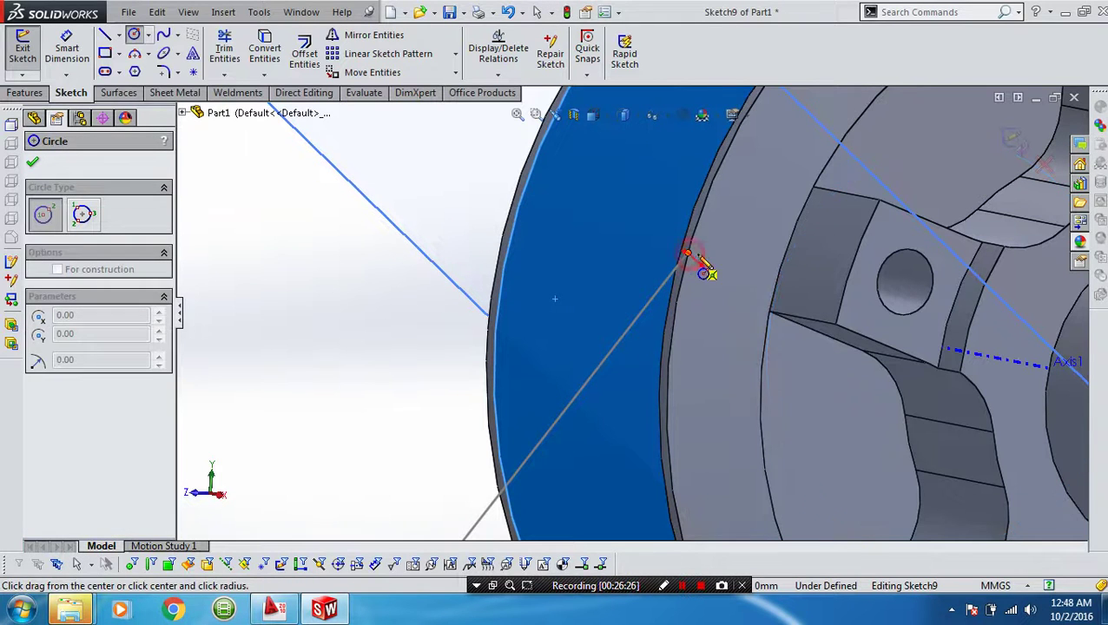
# Dimension the circle to a 5 mm diameter and exit the sketch.
pyautogui.moveTo(710, 326); pyautogui.dragTo(695, 254, button='right')
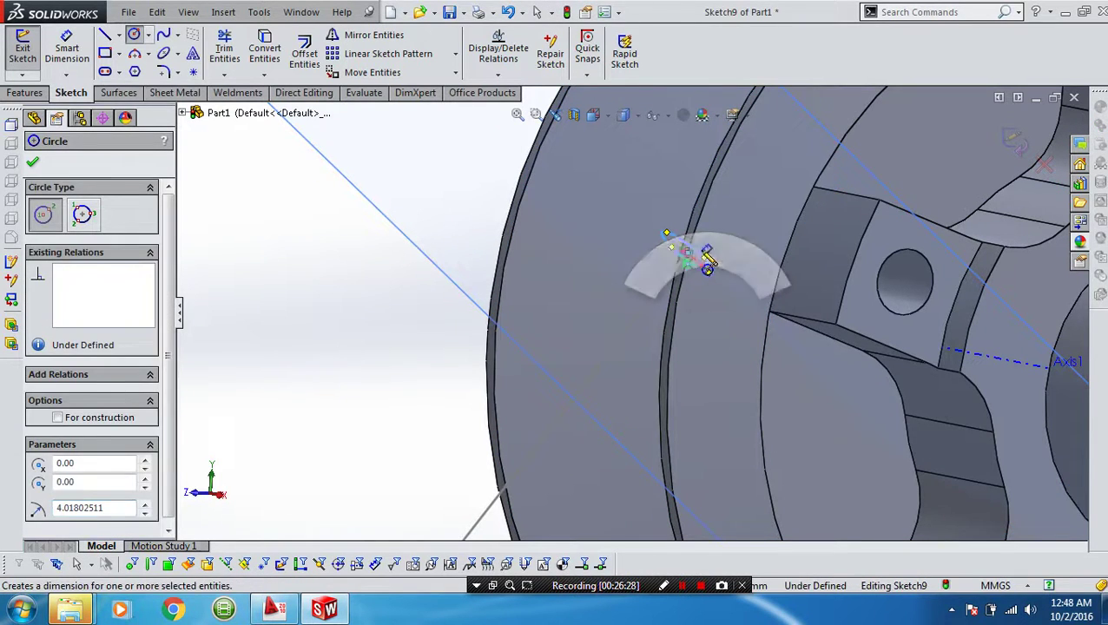
pyautogui.click(695, 254)
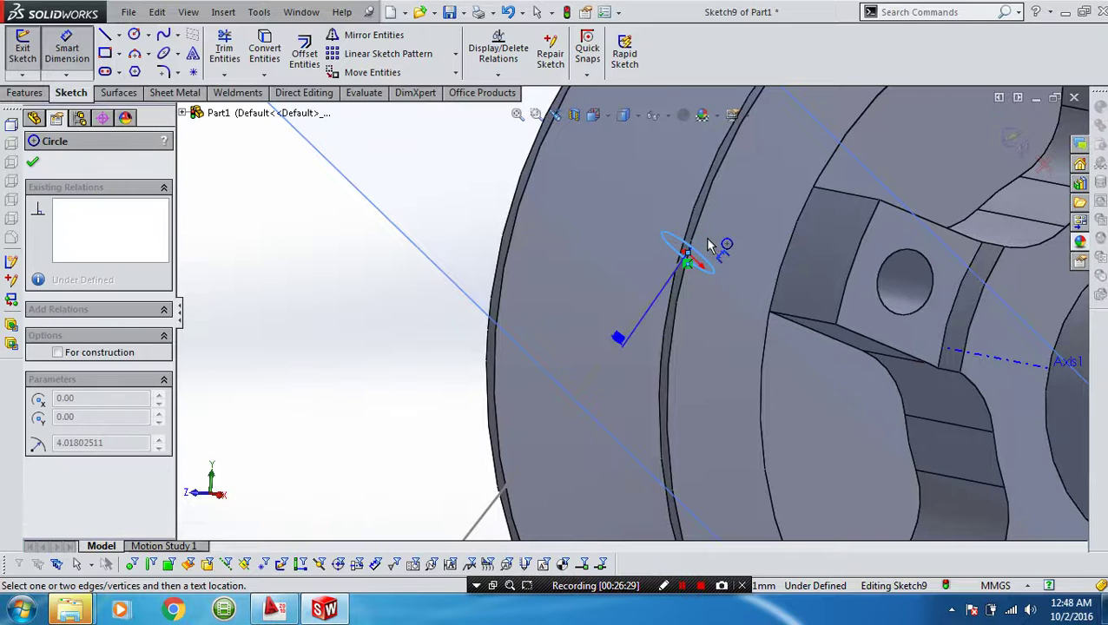
pyautogui.click(714, 249)
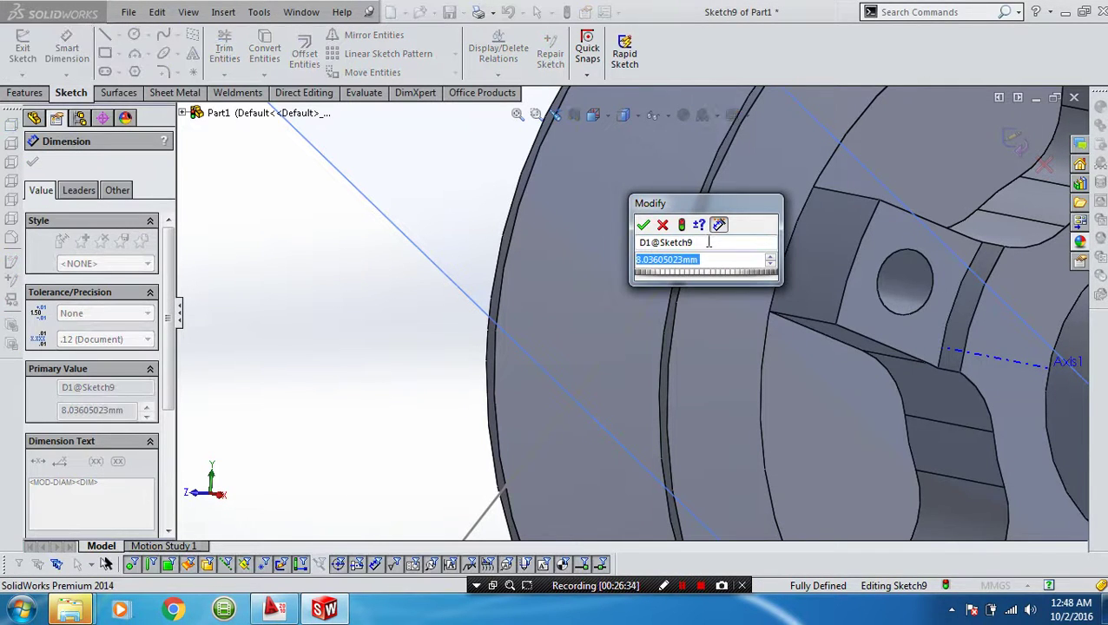
pyautogui.write('5')
pyautogui.press('Return')
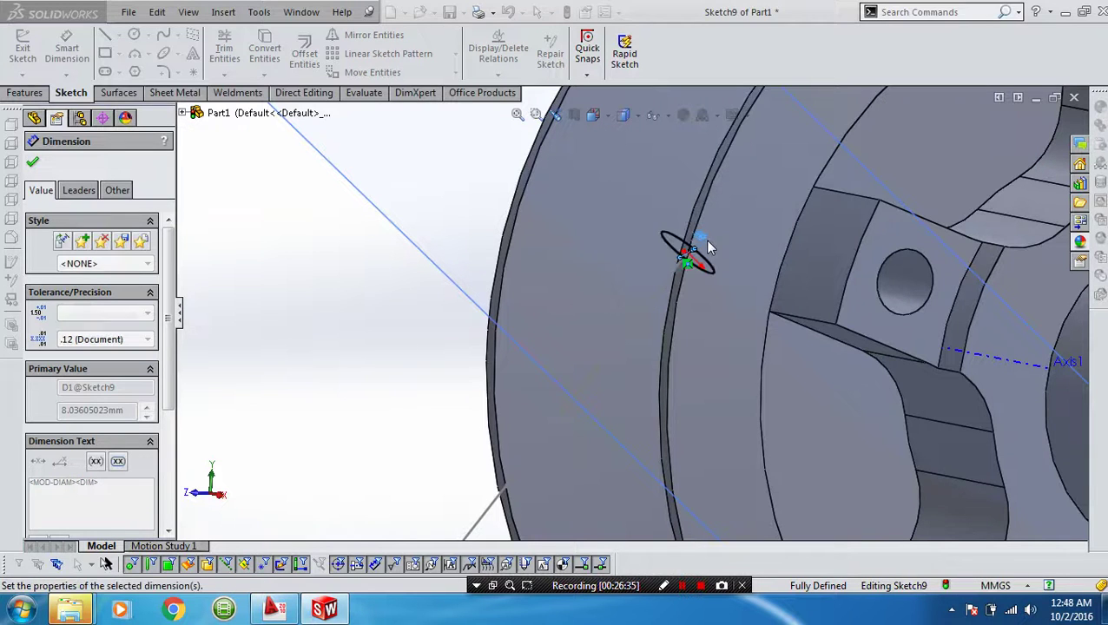
pyautogui.click(1013, 141)
pyautogui.press('Escape')
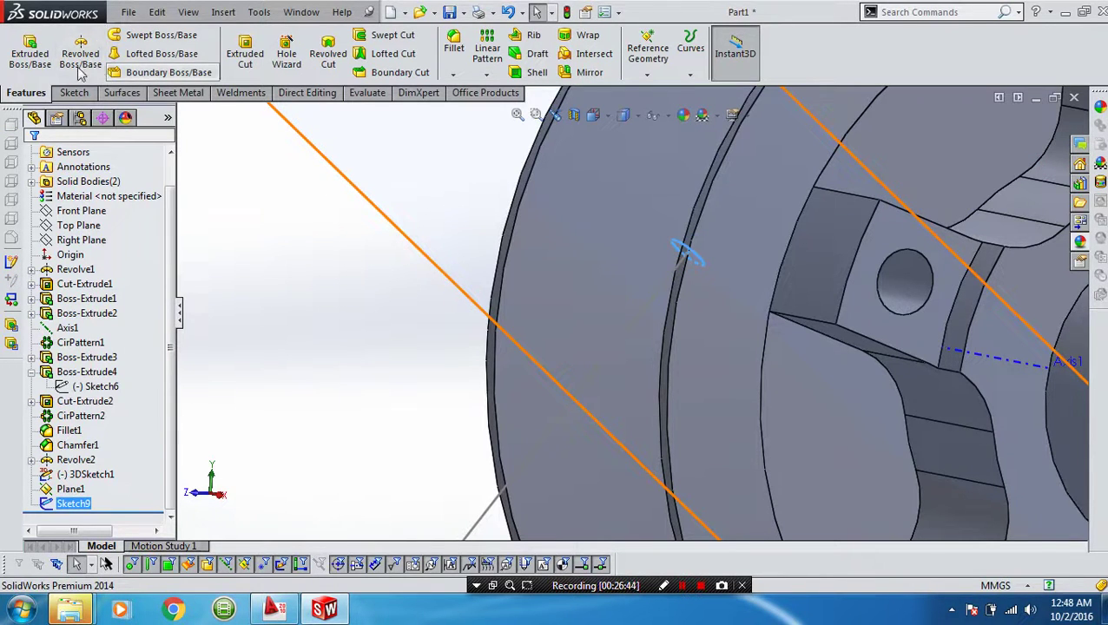
# Extrude the circle and try an Up To Surface end at a rim face, then clear it.
pyautogui.click(24, 54)
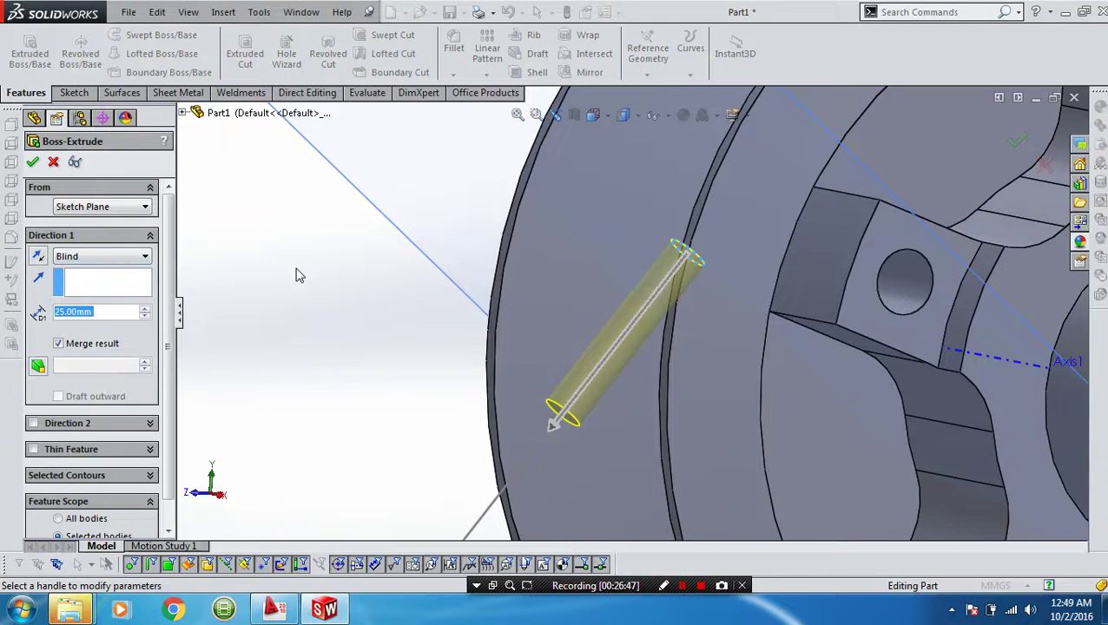
pyautogui.click(121, 257)
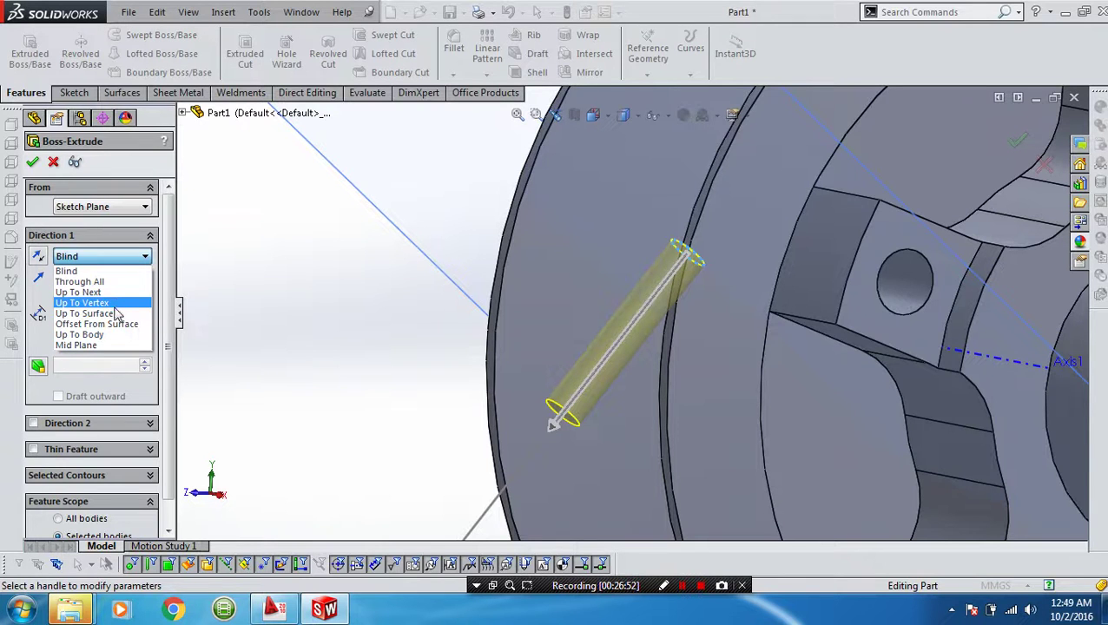
pyautogui.click(116, 314)
pyautogui.press('z')
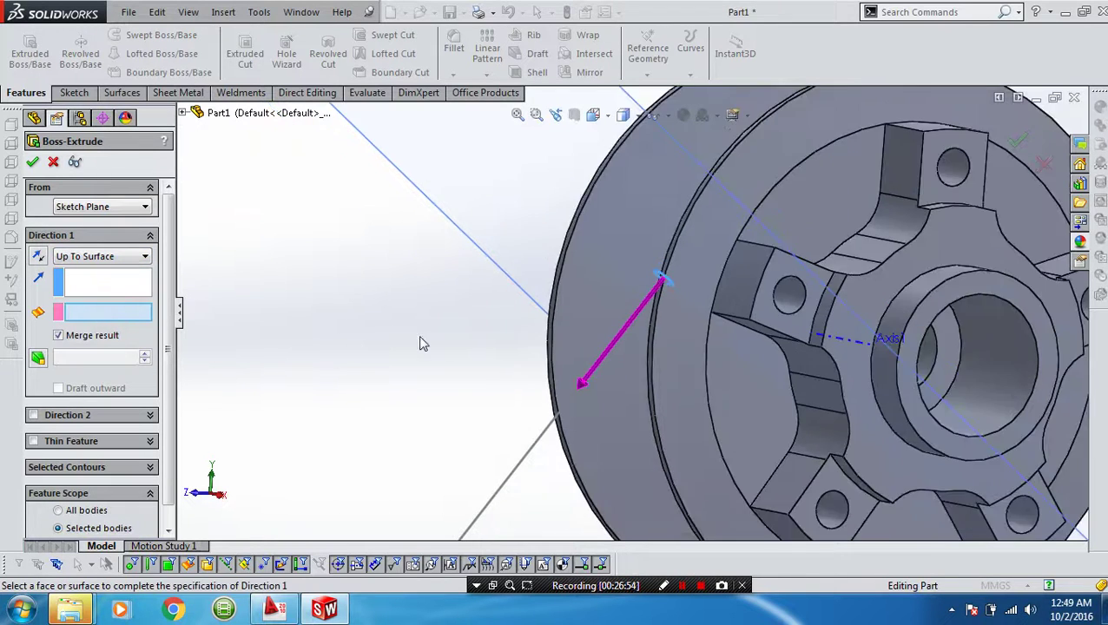
pyautogui.scroll(3, 423, 344)
pyautogui.moveTo(487, 361); pyautogui.dragTo(552, 447, button='middle')
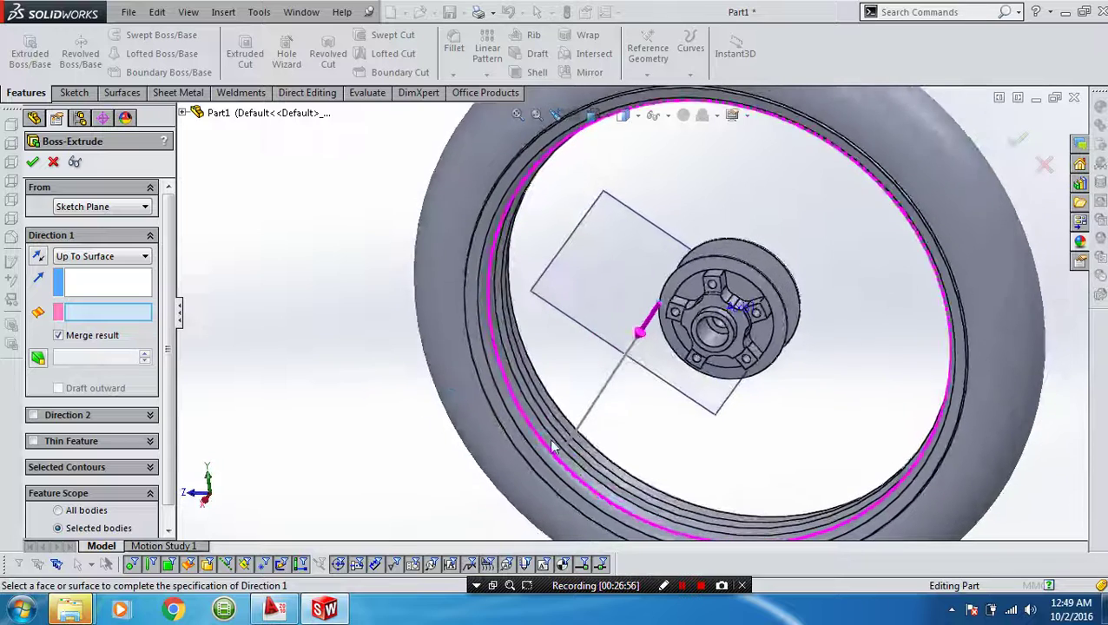
pyautogui.scroll(-3, 552, 447)
pyautogui.scroll(-3, 599, 430)
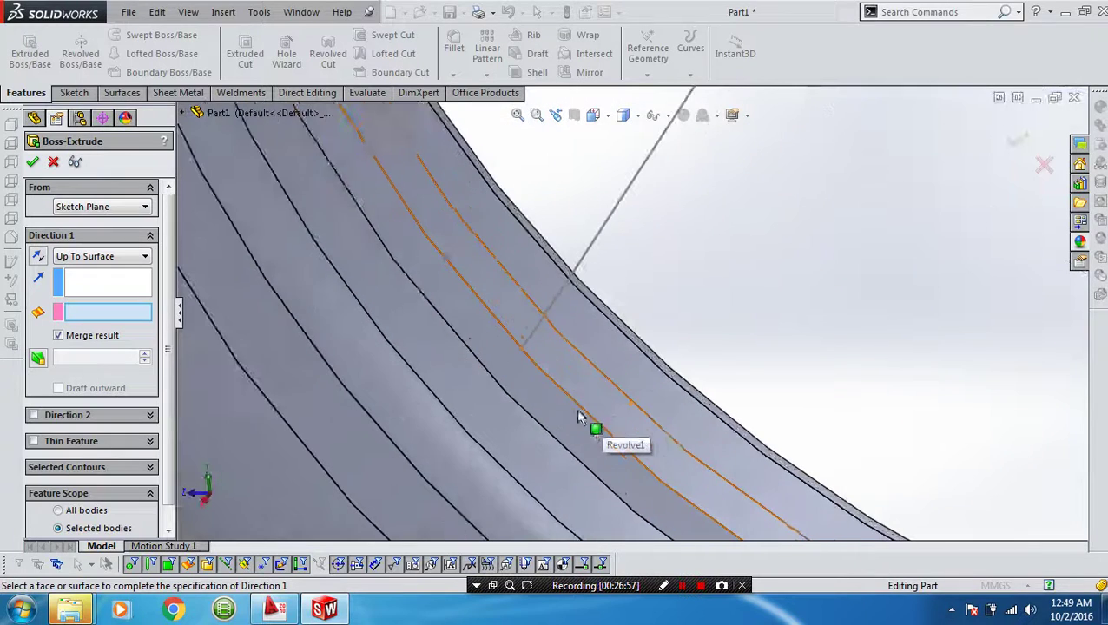
pyautogui.click(534, 379)
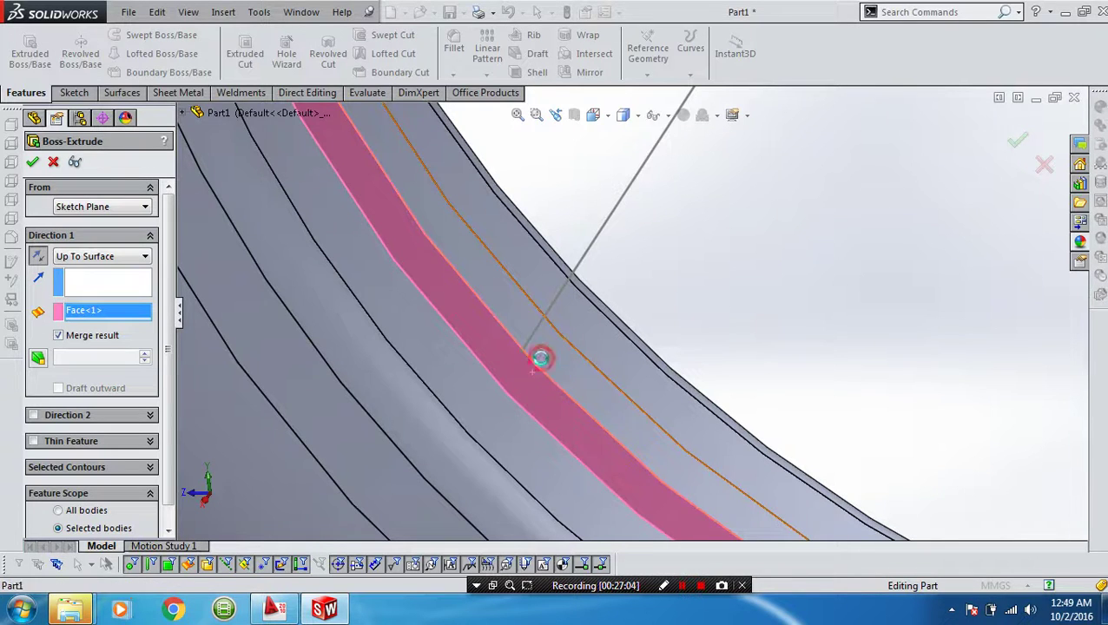
pyautogui.click(542, 363)
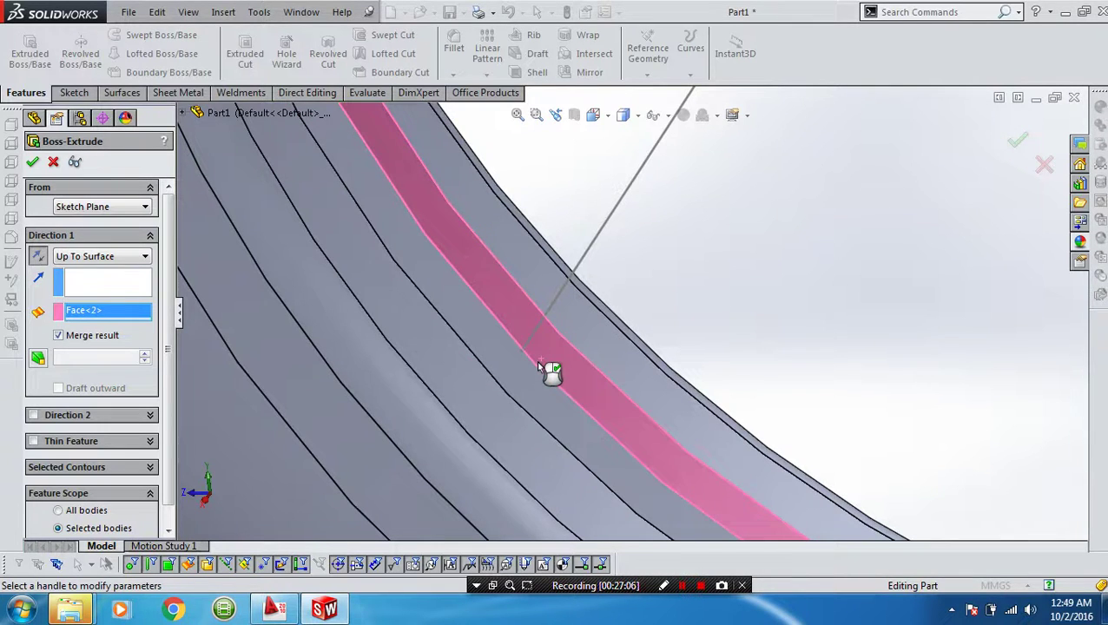
pyautogui.click(537, 363)
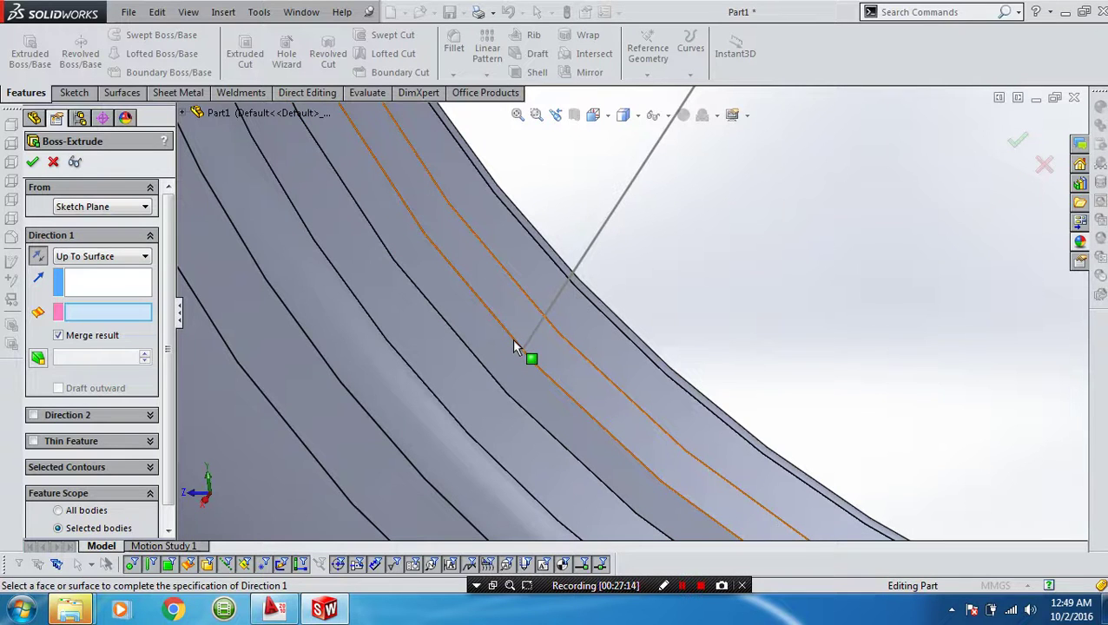
# Switch the extrusion end condition to Blind and raise the depth to 165 mm.
pyautogui.click(86, 256)
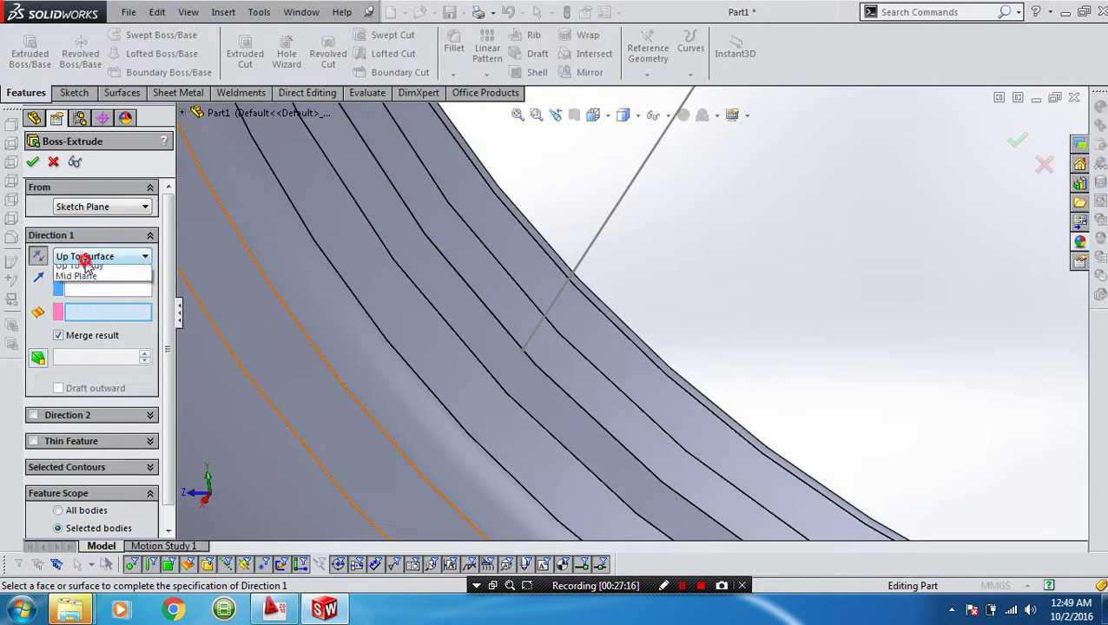
pyautogui.click(84, 272)
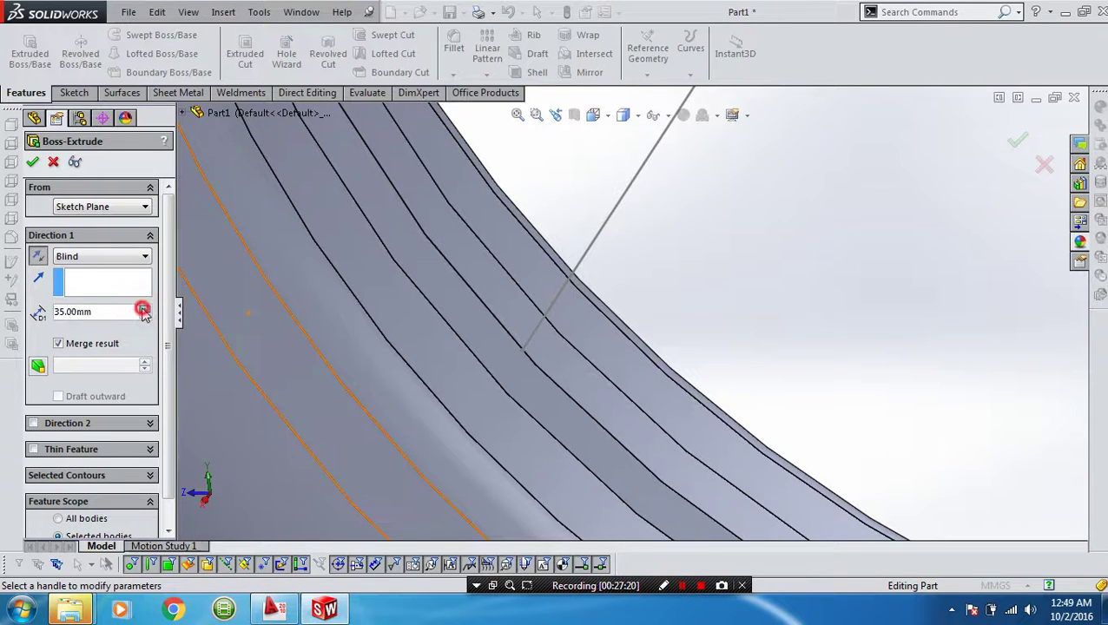
pyautogui.doubleClick(143, 310)
pyautogui.doubleClick(142, 310)
pyautogui.click(143, 310)
pyautogui.click(144, 310)
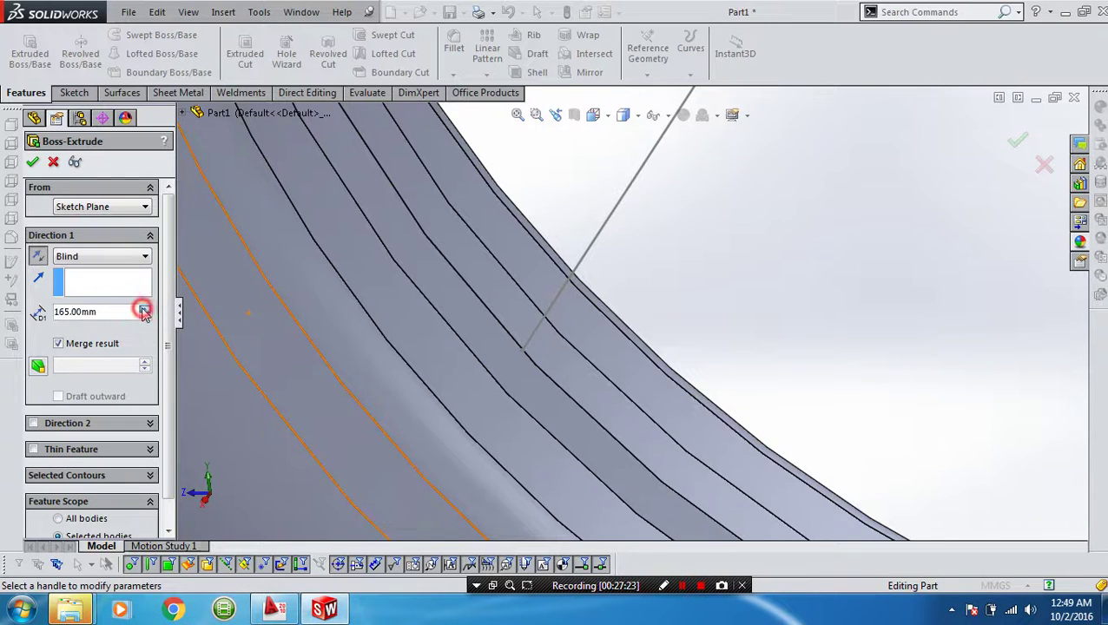
pyautogui.click(518, 116)
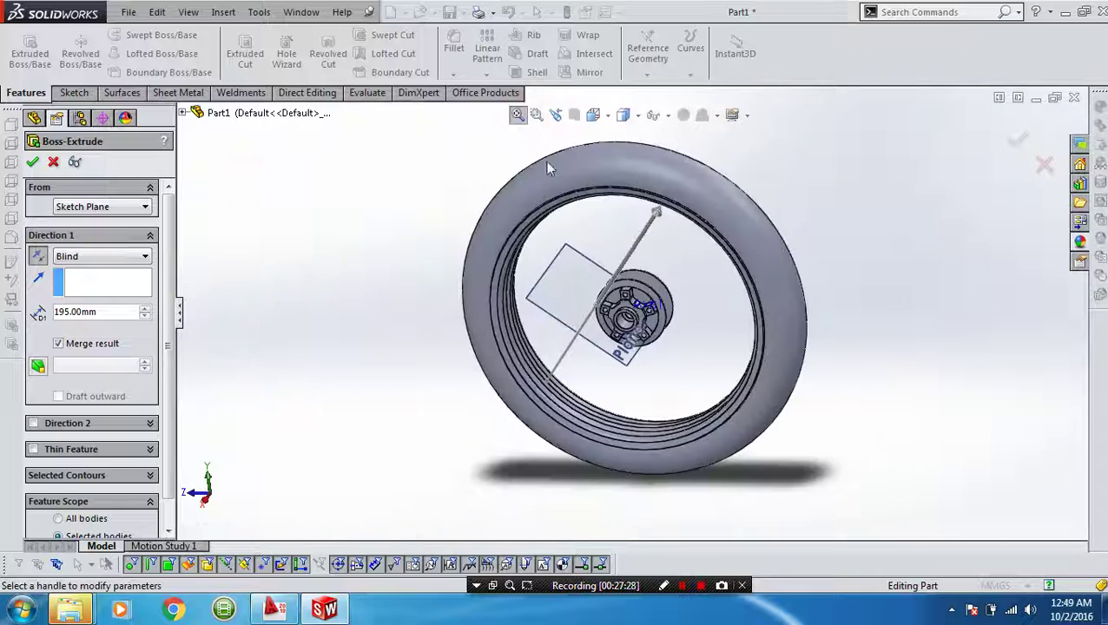
pyautogui.scroll(-2, 610, 320)
pyautogui.moveTo(610, 319); pyautogui.dragTo(690, 227, button='middle')
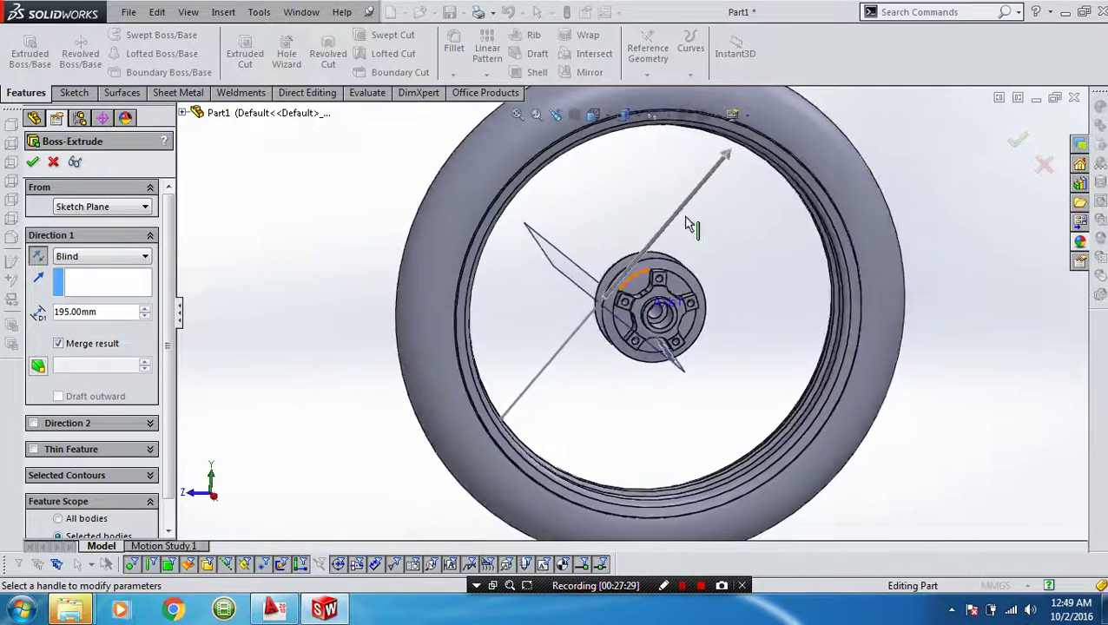
pyautogui.scroll(-5, 713, 182)
pyautogui.scroll(-3, 729, 188)
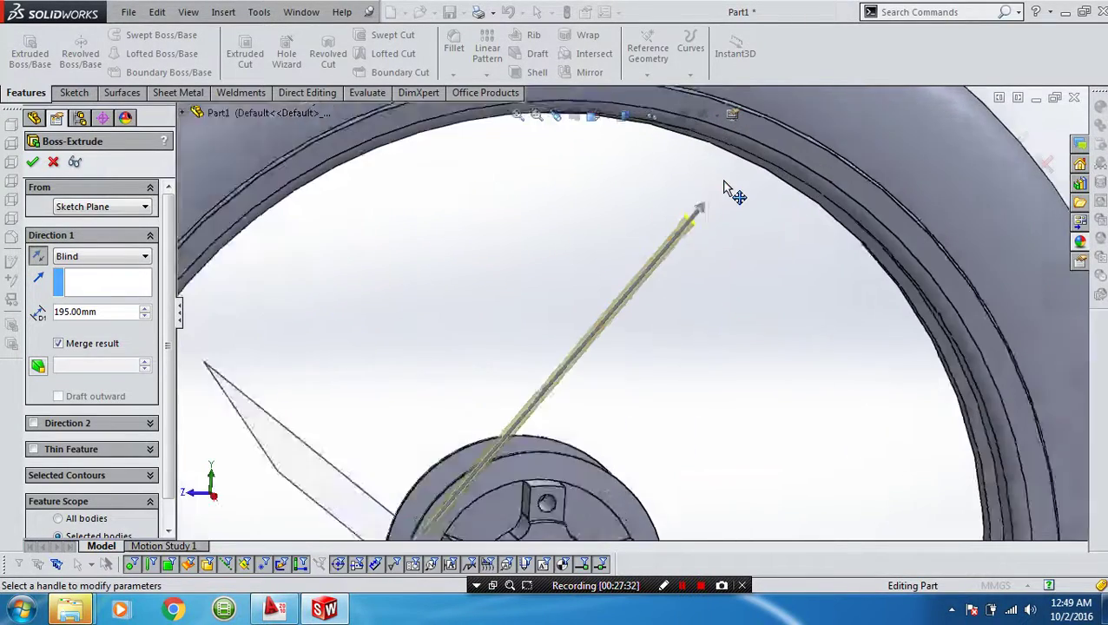
pyautogui.scroll(-2, 729, 188)
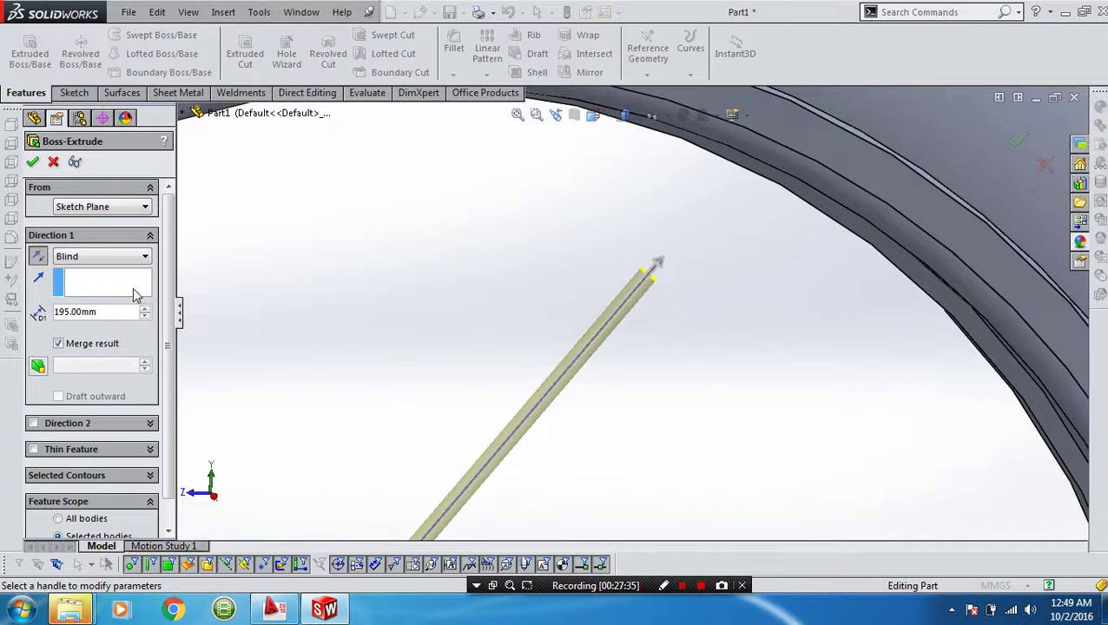
# Reverse the extrusion toward the rim, set the depth to 185 mm, and confirm.
pyautogui.click(39, 260)
pyautogui.scroll(3, 481, 366)
pyautogui.scroll(3, 521, 382)
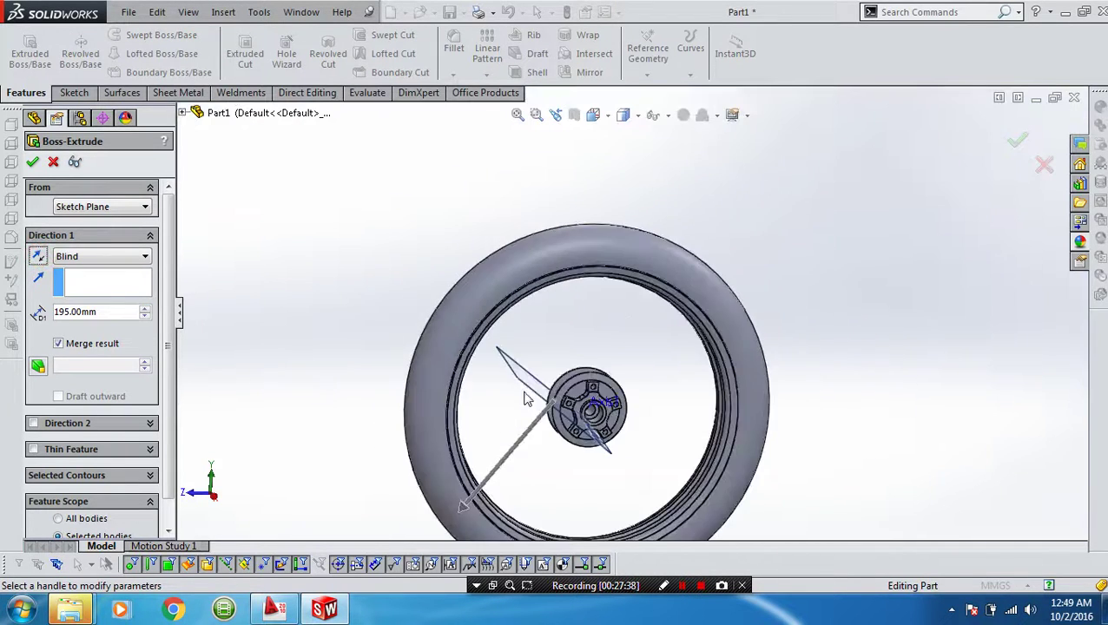
pyautogui.scroll(-2, 512, 466)
pyautogui.scroll(-3, 495, 469)
pyautogui.scroll(3, 511, 448)
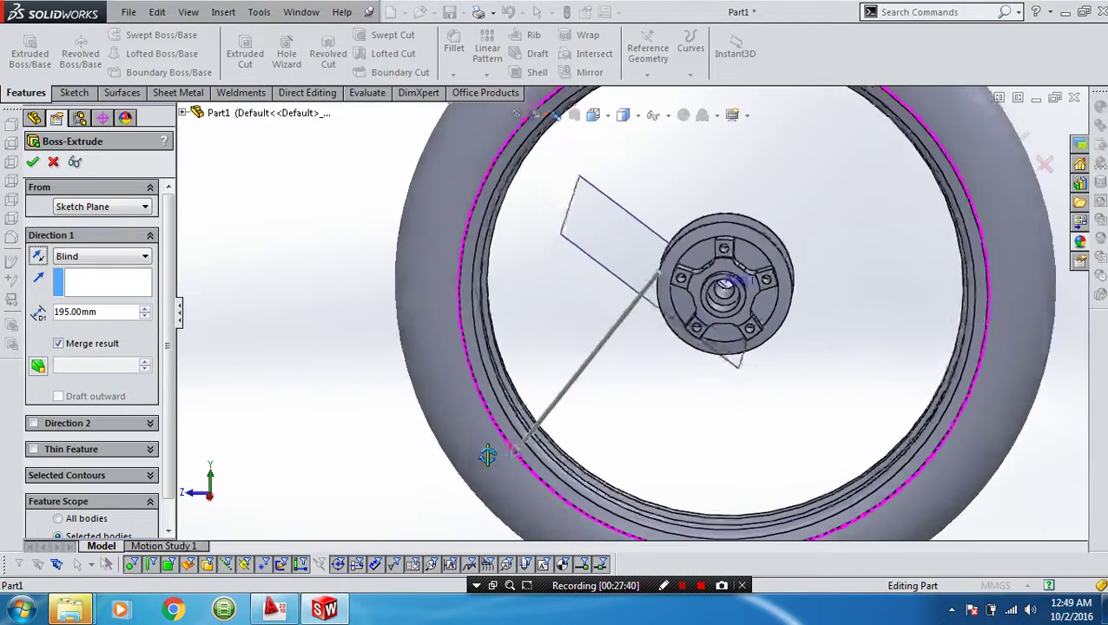
pyautogui.scroll(-3, 529, 449)
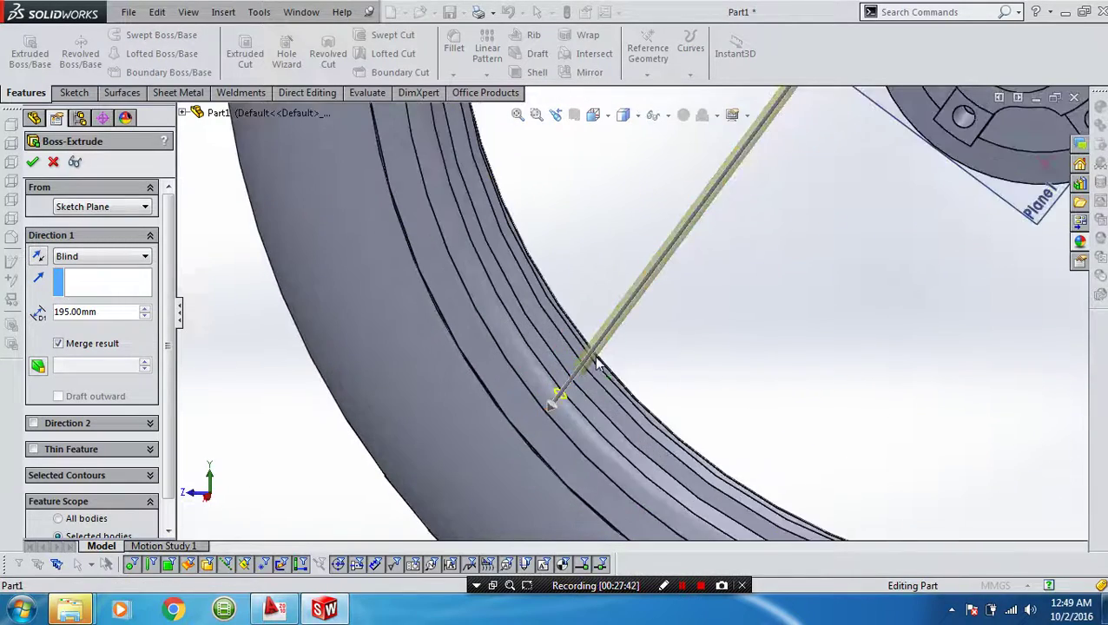
pyautogui.scroll(-2, 596, 358)
pyautogui.scroll(-1, 590, 368)
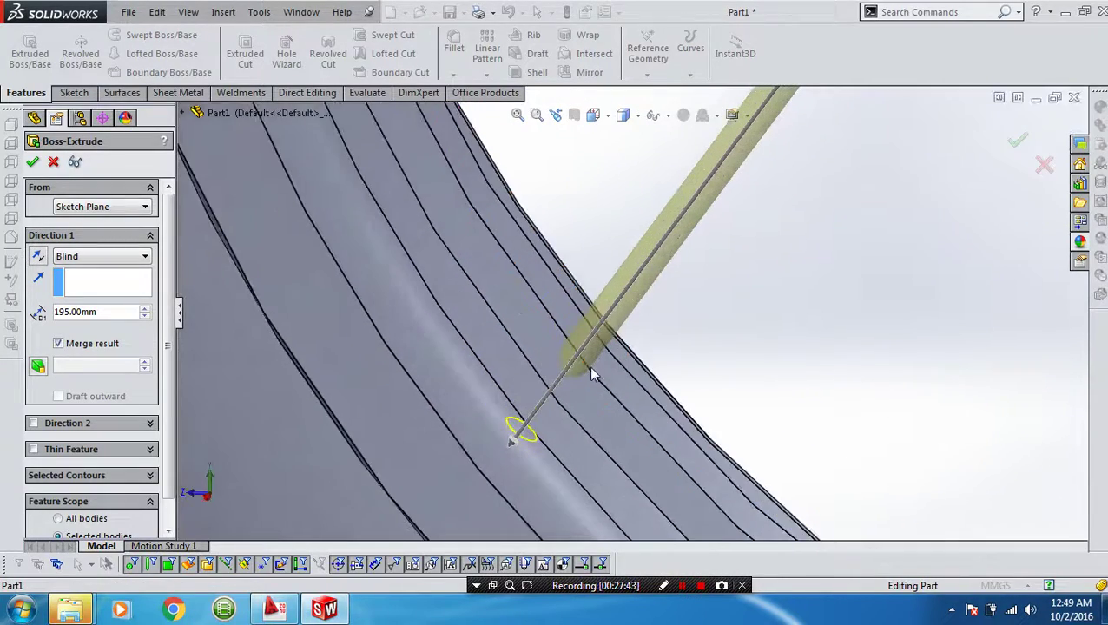
pyautogui.click(144, 317)
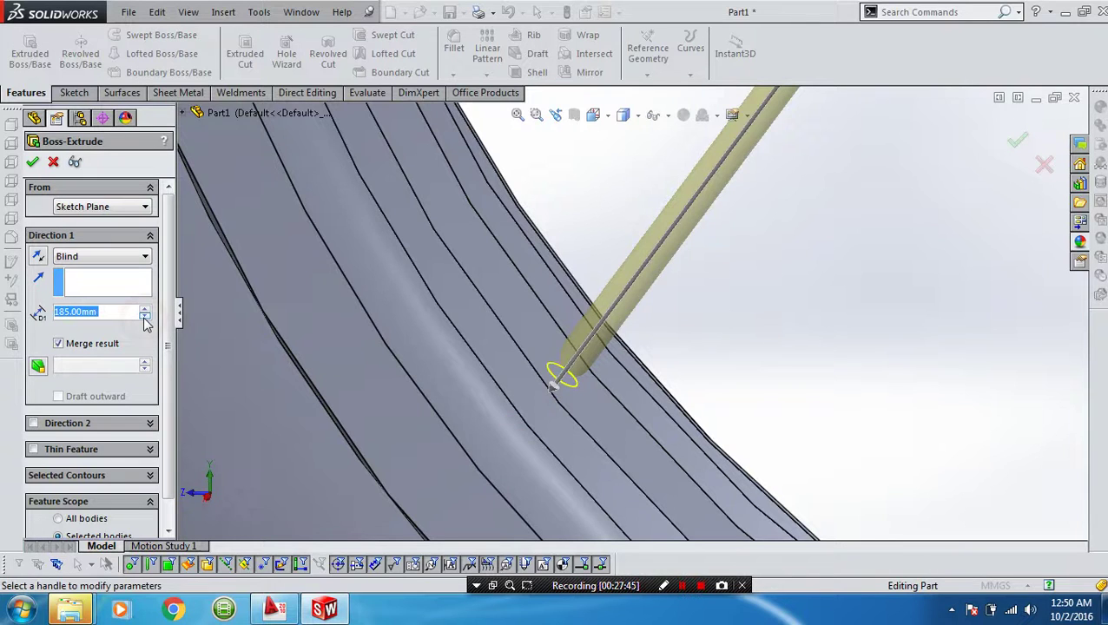
pyautogui.click(32, 164)
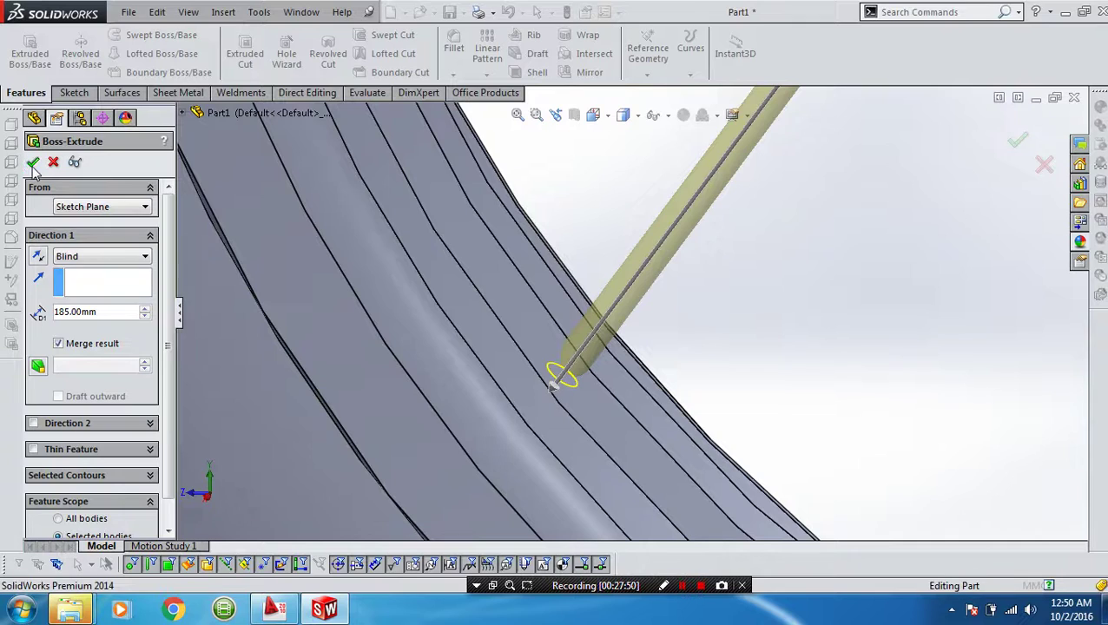
pyautogui.scroll(2, 687, 382)
pyautogui.scroll(3, 695, 391)
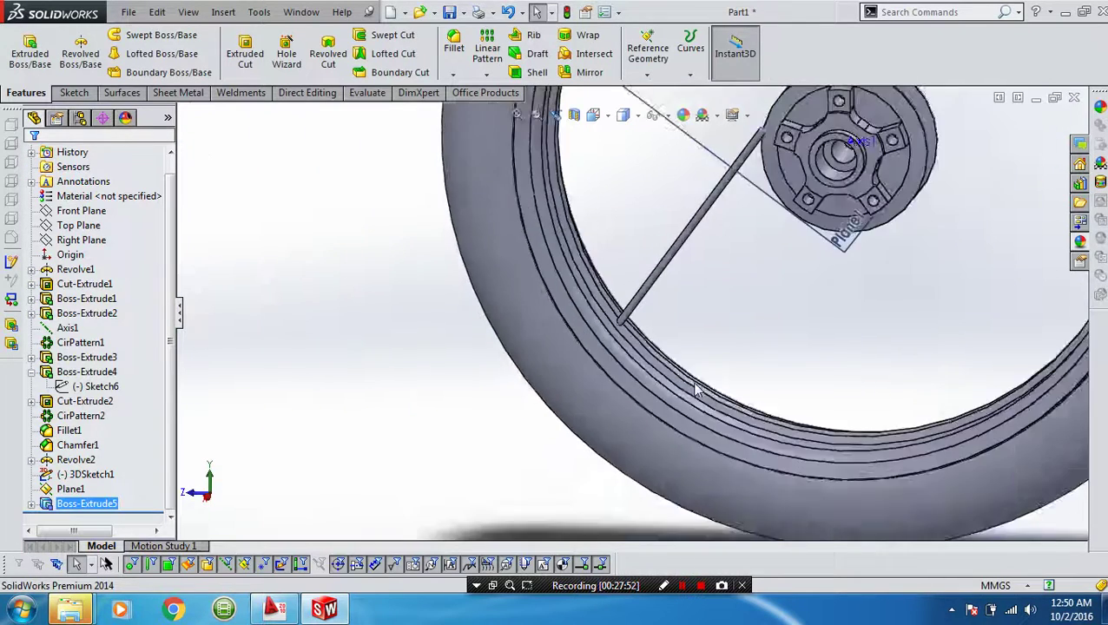
pyautogui.scroll(3, 694, 391)
pyautogui.moveTo(712, 284)
pyautogui.mouseDown(button='middle')
pyautogui.moveTo(756, 247)
pyautogui.moveTo(669, 248)
pyautogui.mouseUp(button='middle')
pyautogui.scroll(-5, 612, 252)
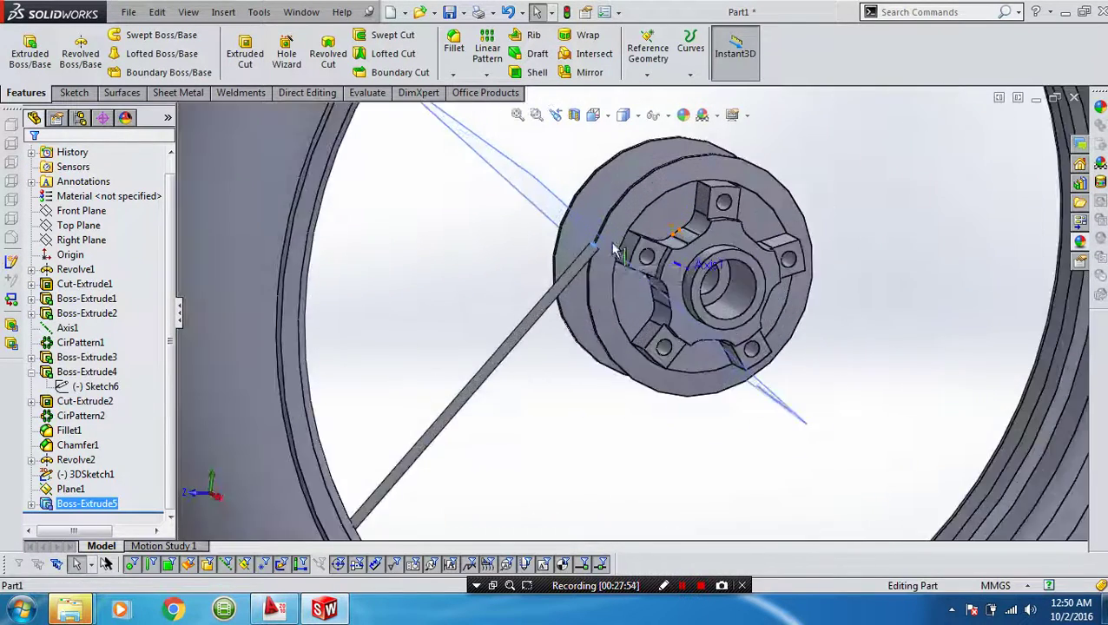
pyautogui.moveTo(502, 251)
pyautogui.mouseDown(button='middle')
pyautogui.moveTo(522, 279)
pyautogui.moveTo(493, 259)
pyautogui.moveTo(489, 230)
pyautogui.moveTo(521, 247)
pyautogui.mouseUp(button='middle')
pyautogui.scroll(-3, 588, 257)
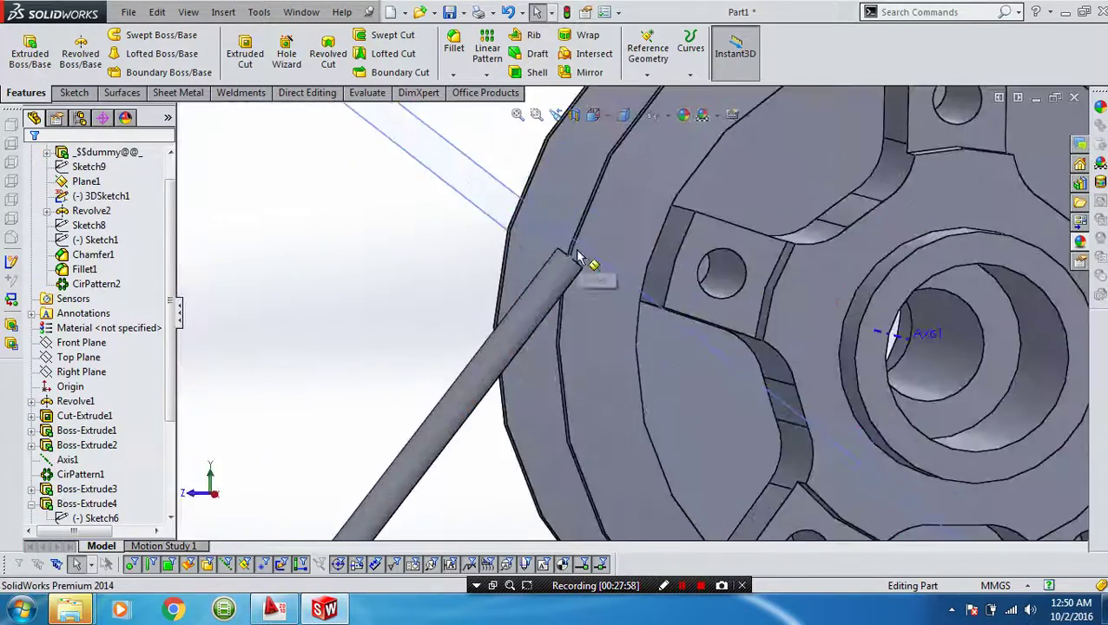
pyautogui.scroll(-2, 594, 278)
pyautogui.scroll(2, 595, 277)
pyautogui.moveTo(595, 278); pyautogui.dragTo(589, 325, button='middle')
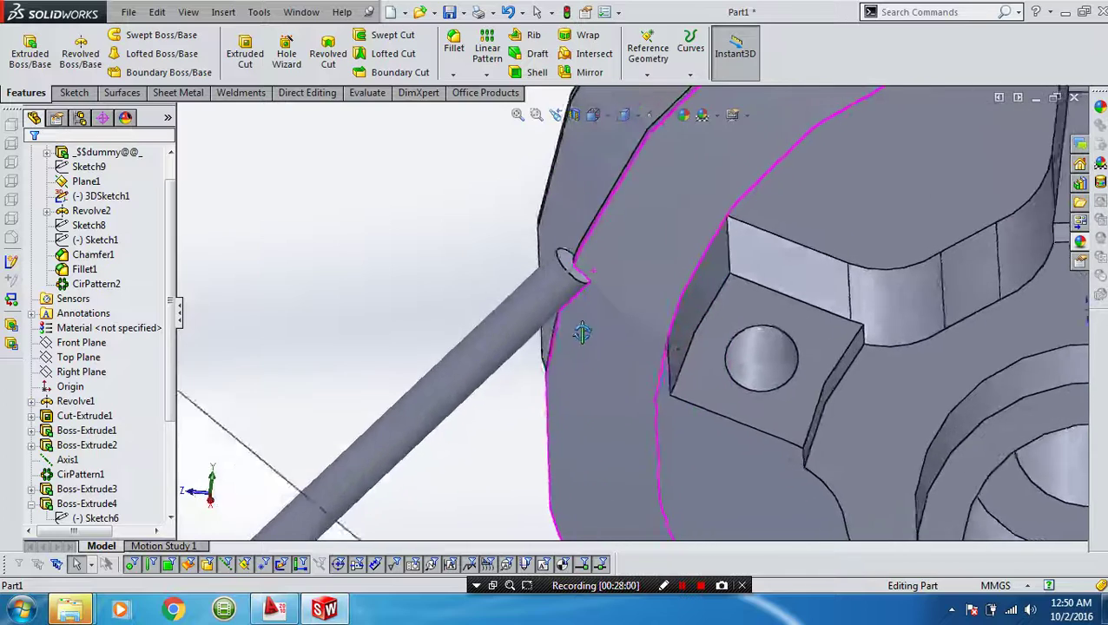
pyautogui.scroll(-3, 588, 325)
pyautogui.scroll(3, 588, 321)
pyautogui.scroll(3, 591, 343)
pyautogui.scroll(1, 594, 368)
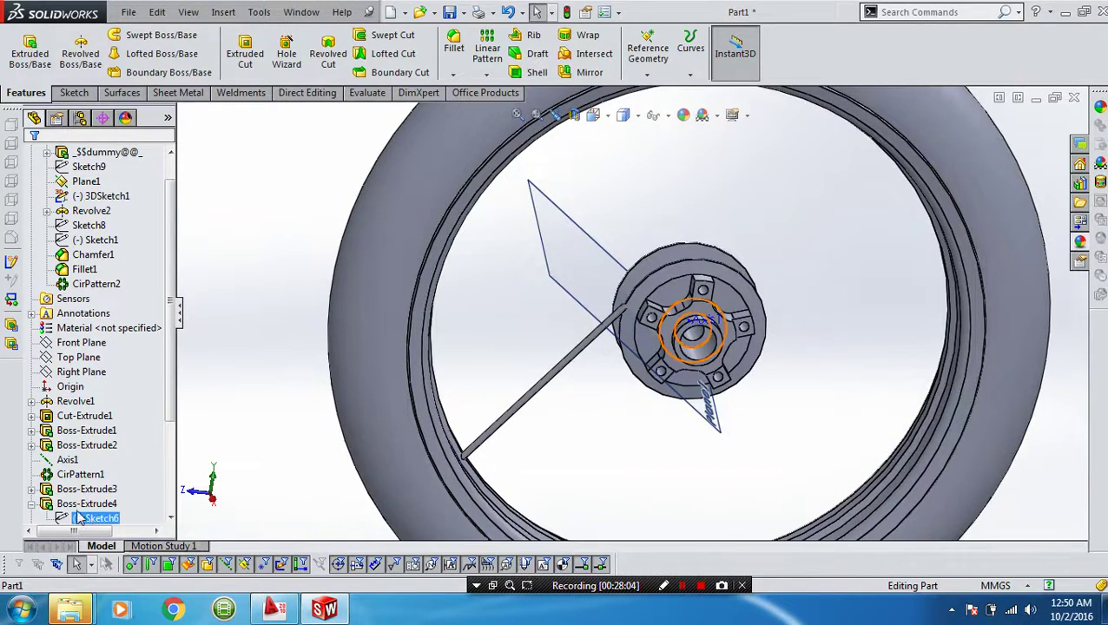
pyautogui.click(82, 503)
pyautogui.rightClick(76, 506)
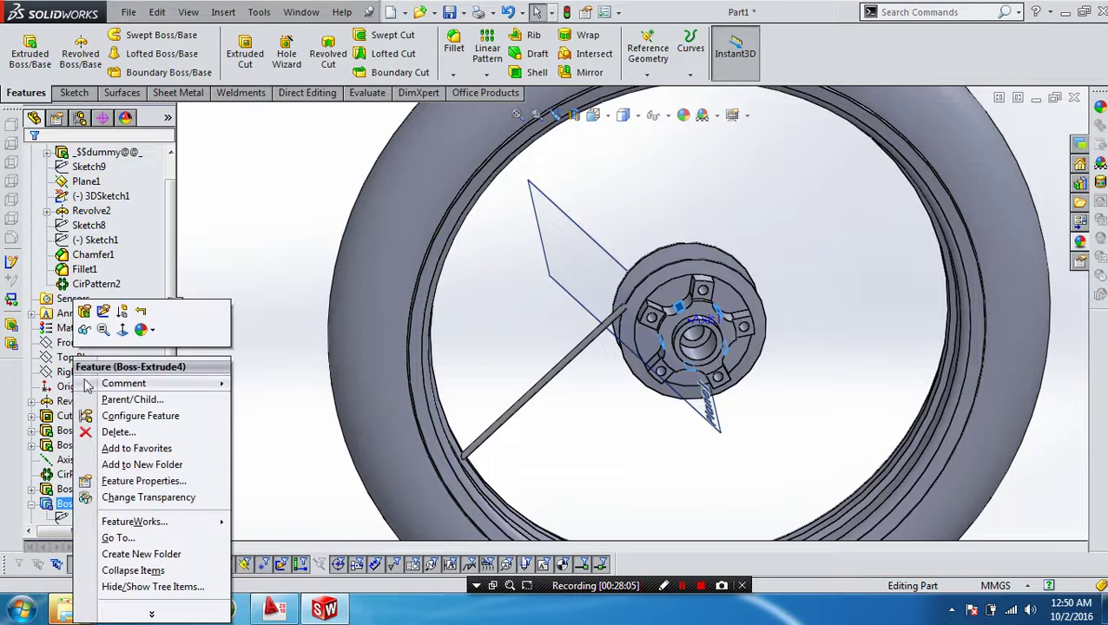
pyautogui.click(104, 310)
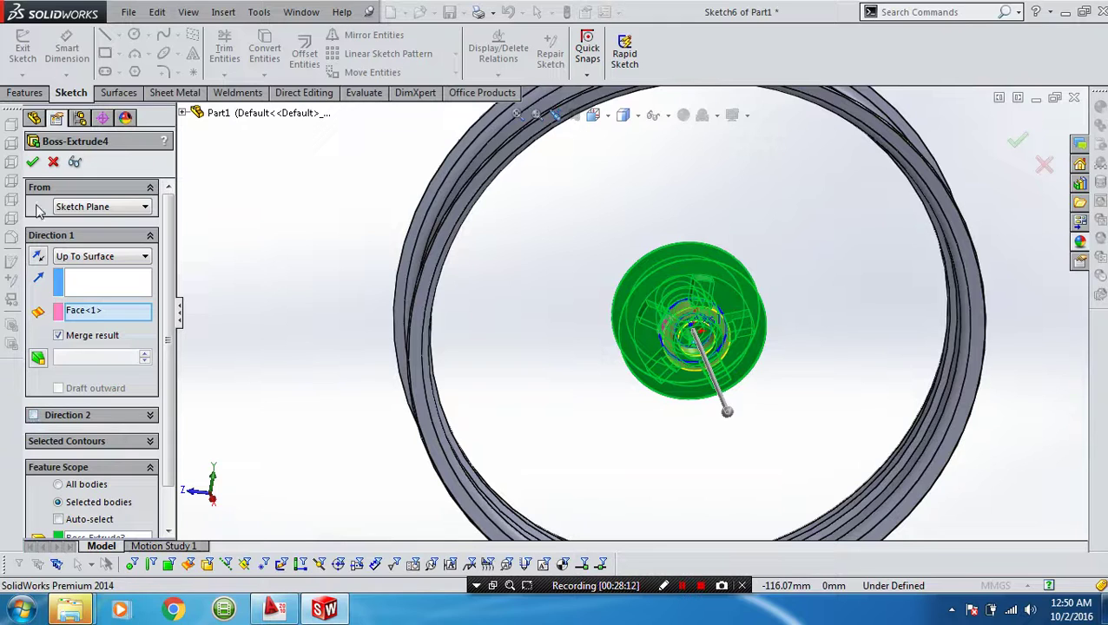
pyautogui.click(53, 164)
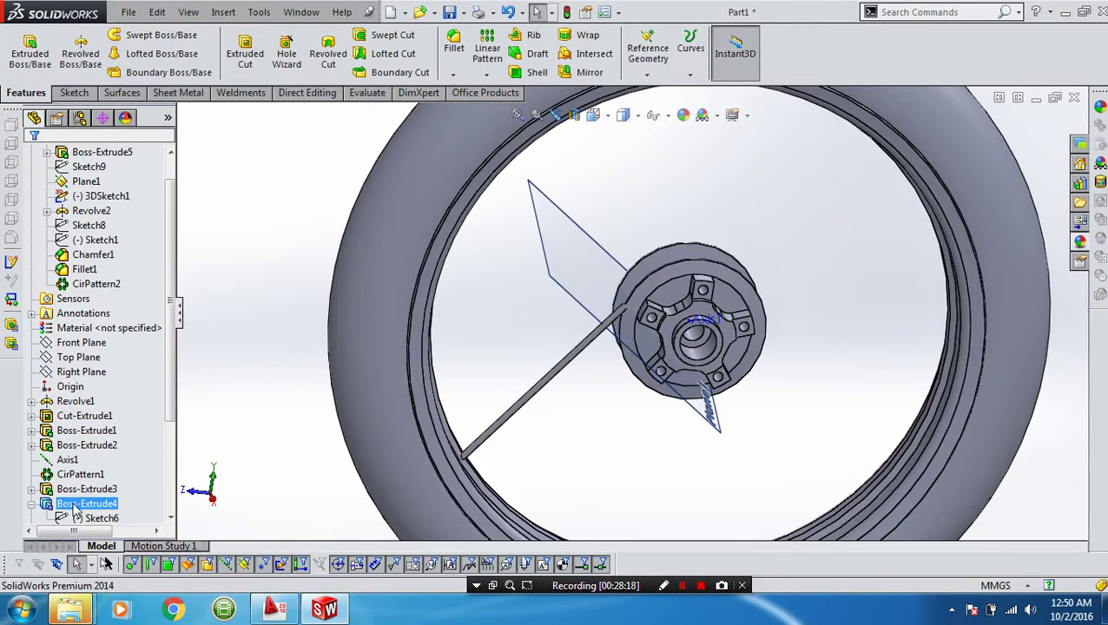
pyautogui.click(73, 504)
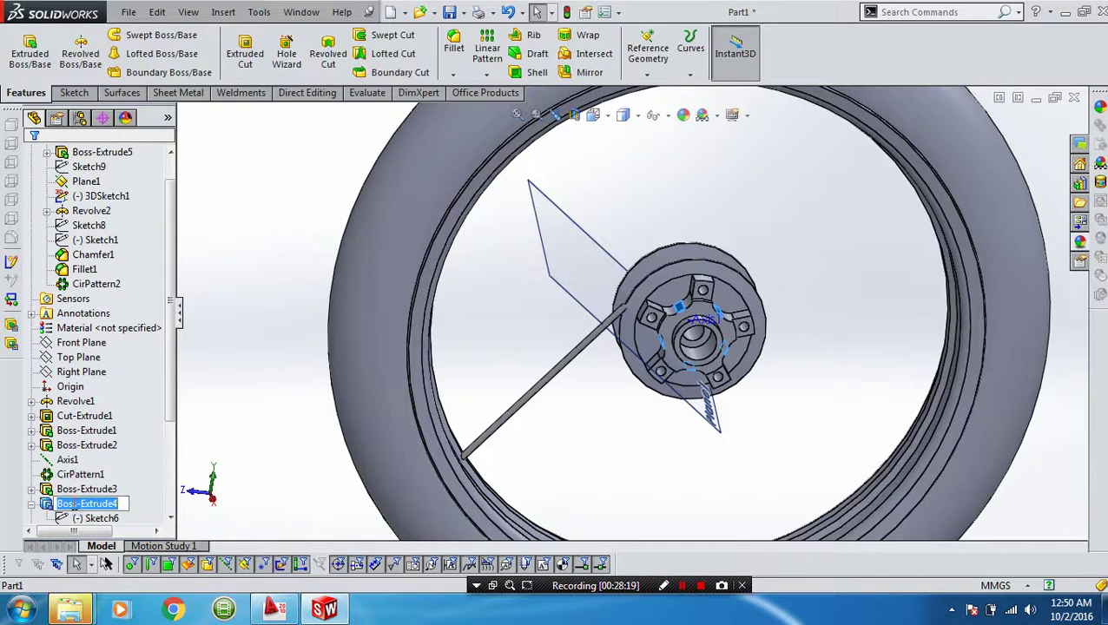
pyautogui.click(73, 489)
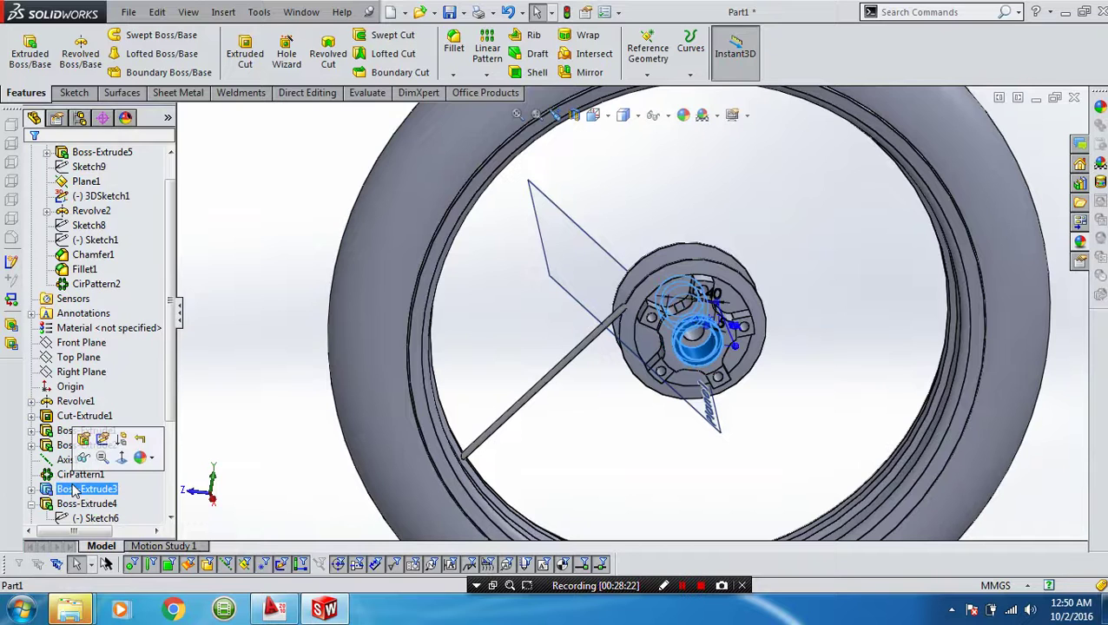
pyautogui.scroll(-3, 74, 492)
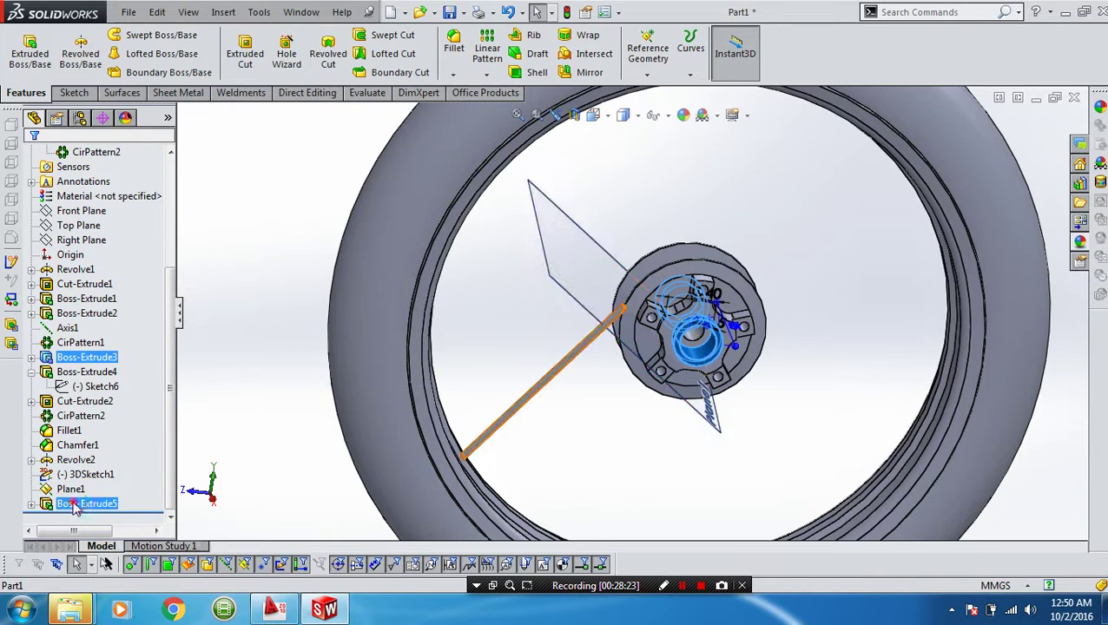
pyautogui.click(75, 504)
pyautogui.click(71, 489)
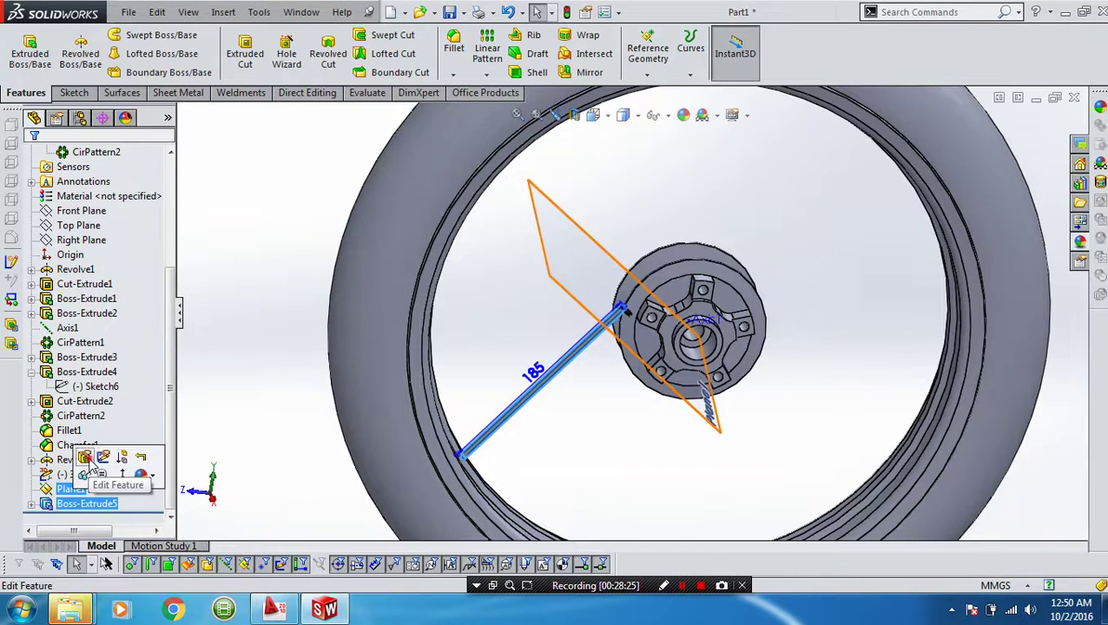
# Add a 10 mm Blind second direction to the spoke extrusion and accept it.
pyautogui.click(103, 457)
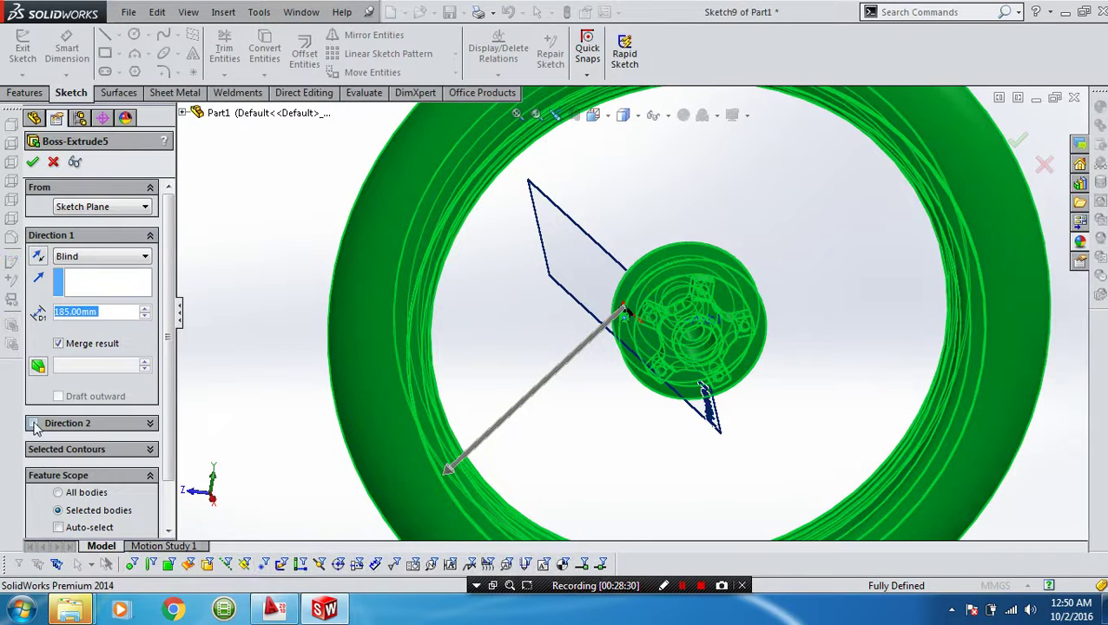
pyautogui.click(33, 424)
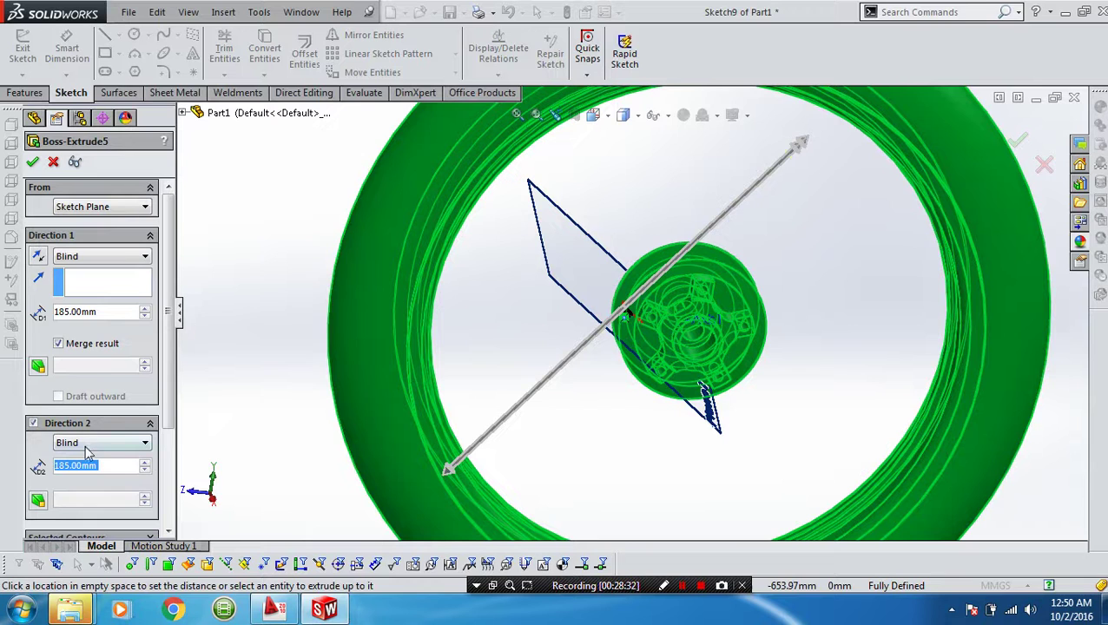
pyautogui.write('10')
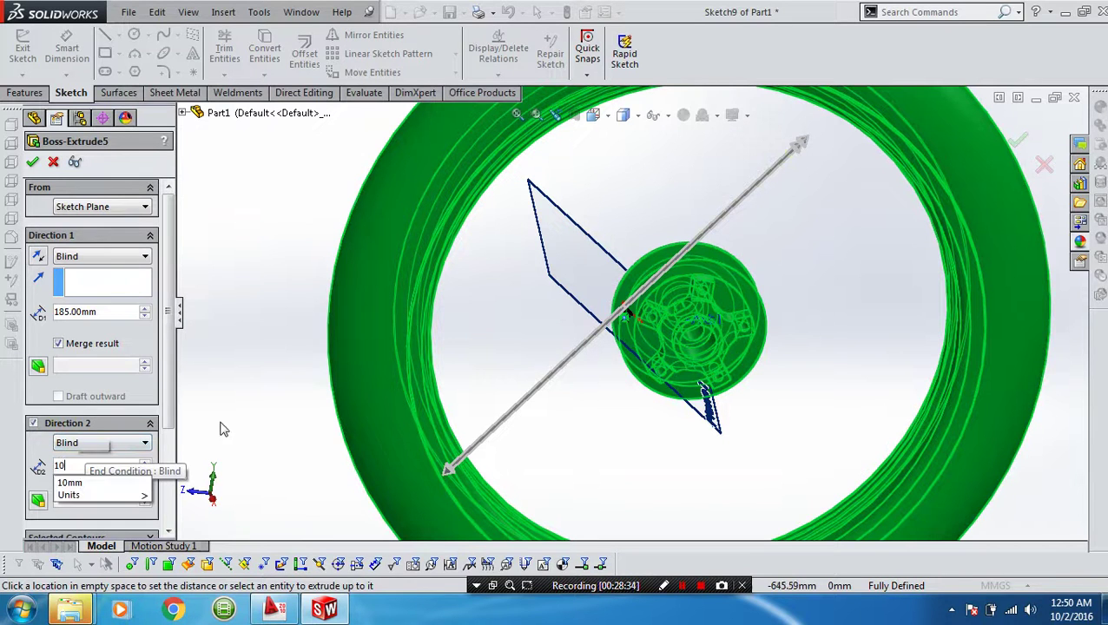
pyautogui.press('Return')
pyautogui.scroll(-3, 638, 292)
pyautogui.scroll(-3, 645, 288)
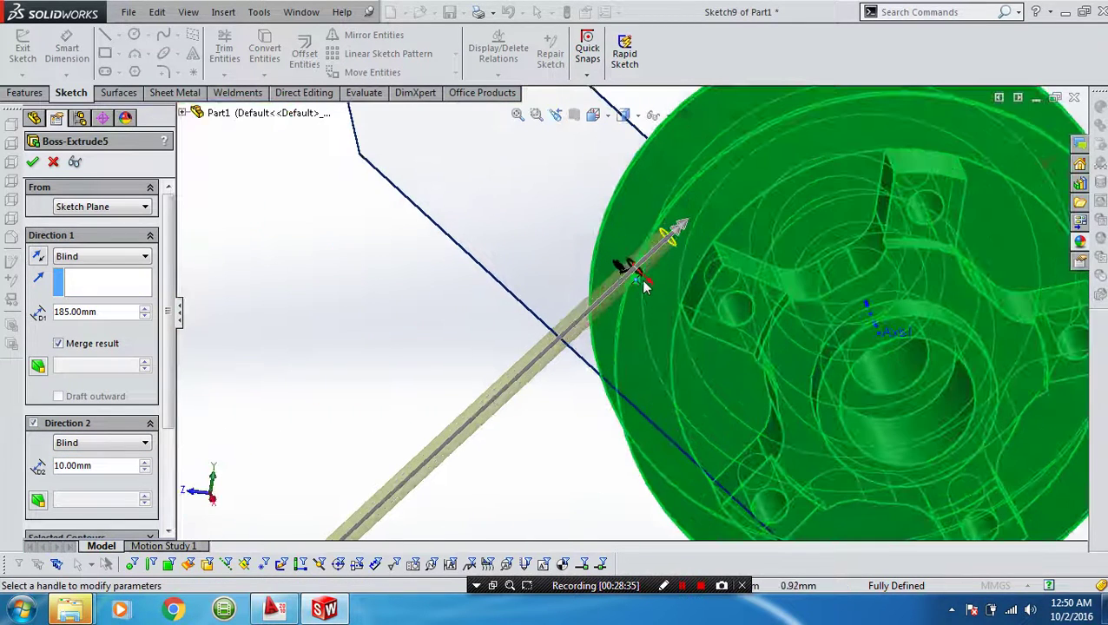
pyautogui.click(34, 164)
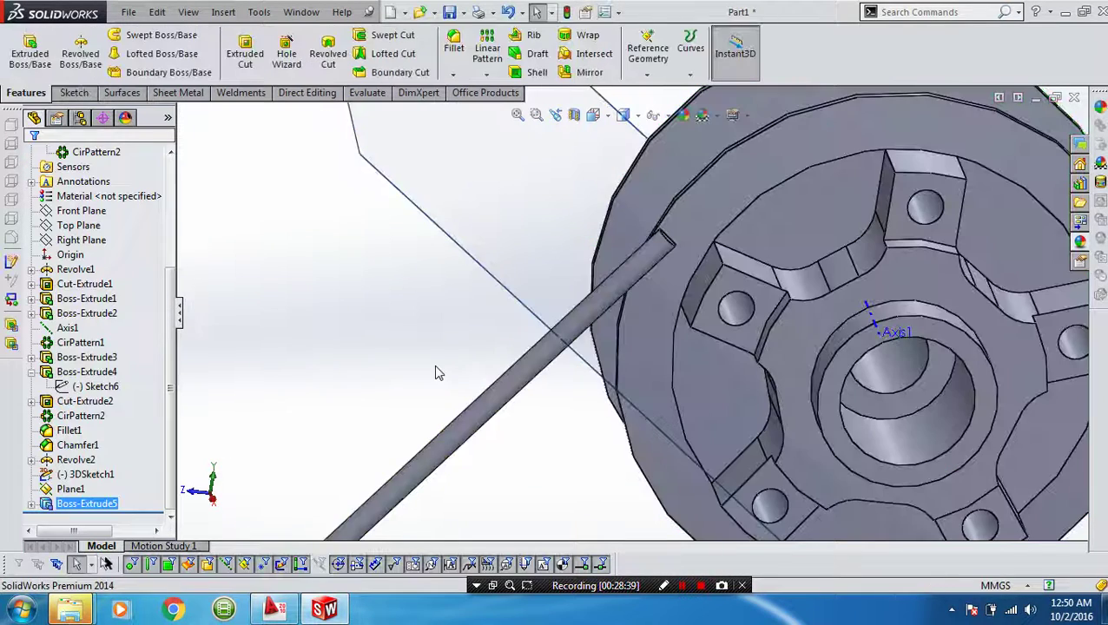
pyautogui.scroll(3, 420, 360)
pyautogui.scroll(2, 478, 415)
pyautogui.moveTo(525, 447); pyautogui.dragTo(526, 360, button='middle')
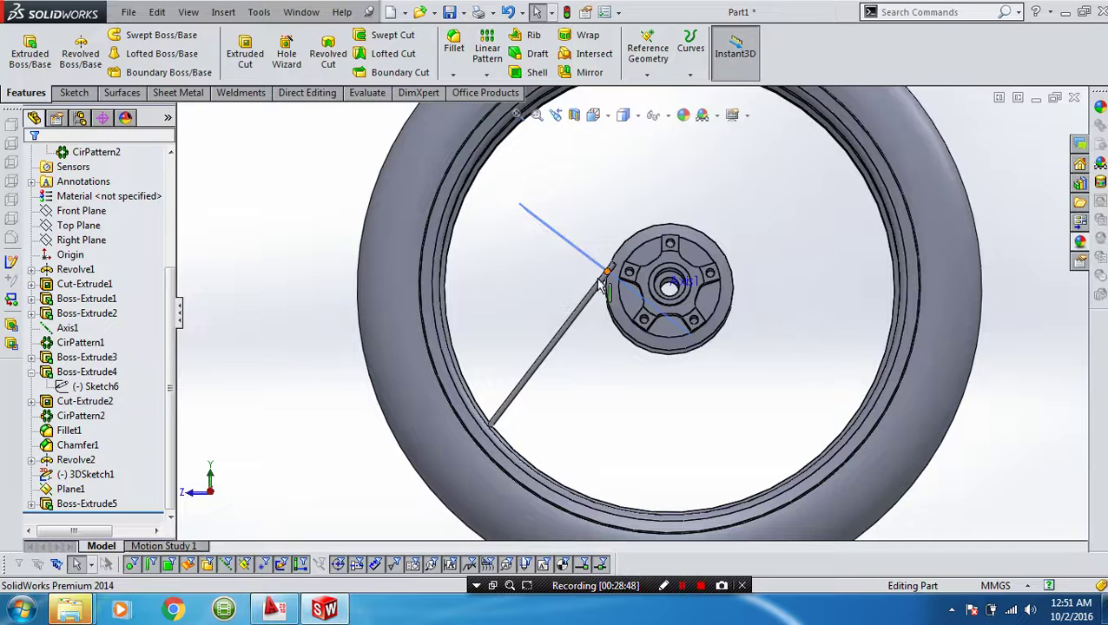
pyautogui.moveTo(556, 295); pyautogui.dragTo(566, 309, button='middle')
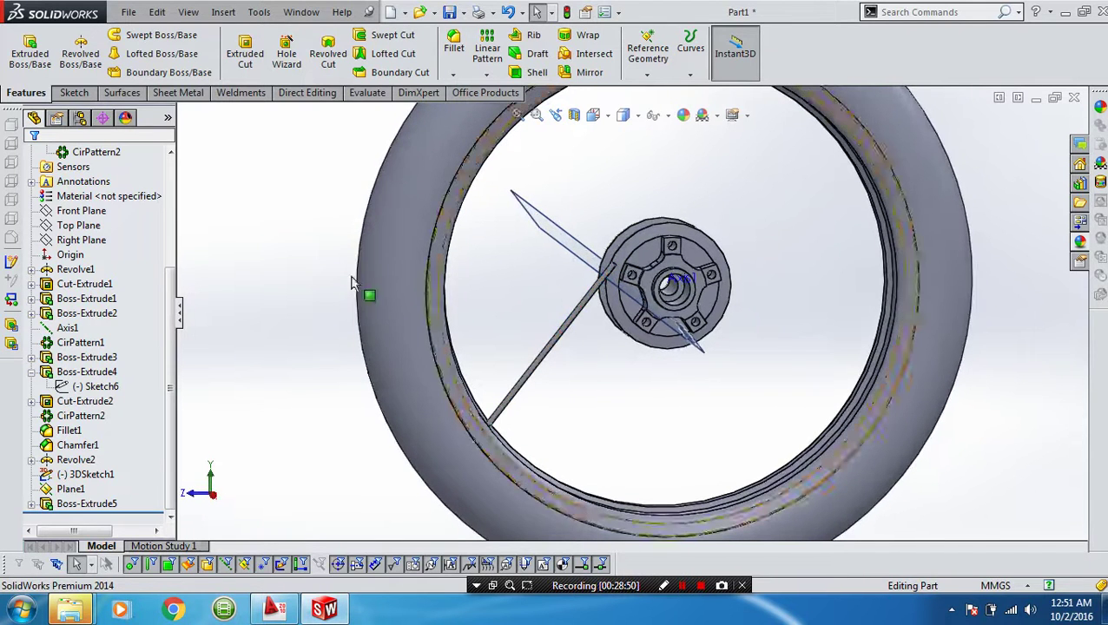
# Start a new 3D sketch and begin a line on the hub.
pyautogui.click(67, 94)
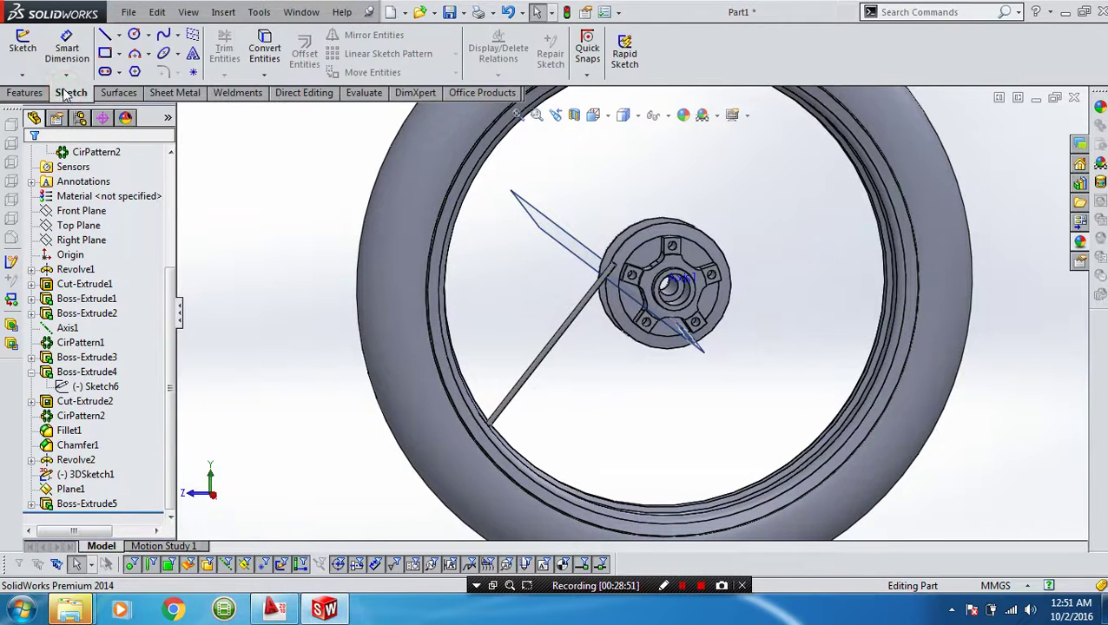
pyautogui.click(21, 74)
pyautogui.click(54, 106)
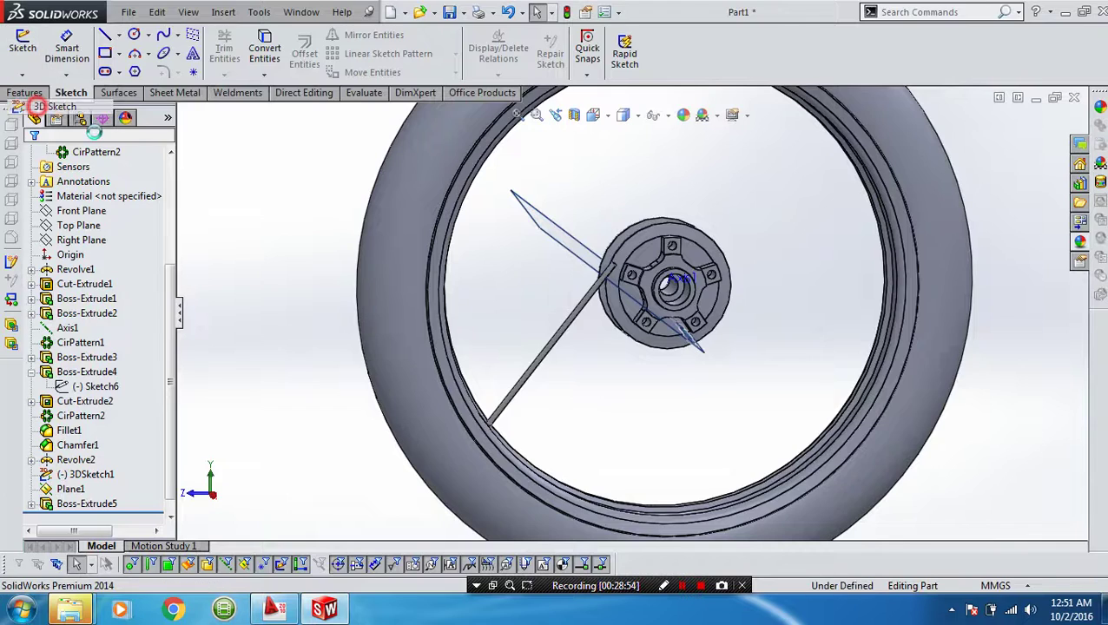
pyautogui.moveTo(562, 285); pyautogui.dragTo(823, 378, button='middle')
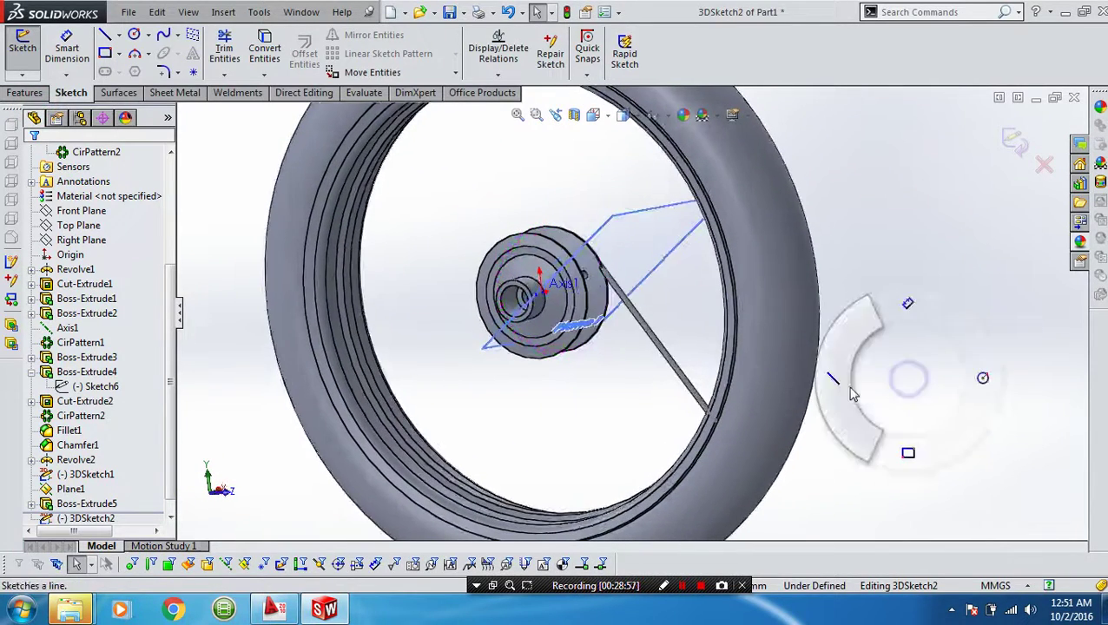
pyautogui.moveTo(911, 386); pyautogui.dragTo(848, 388, button='right')
pyautogui.scroll(-2, 599, 295)
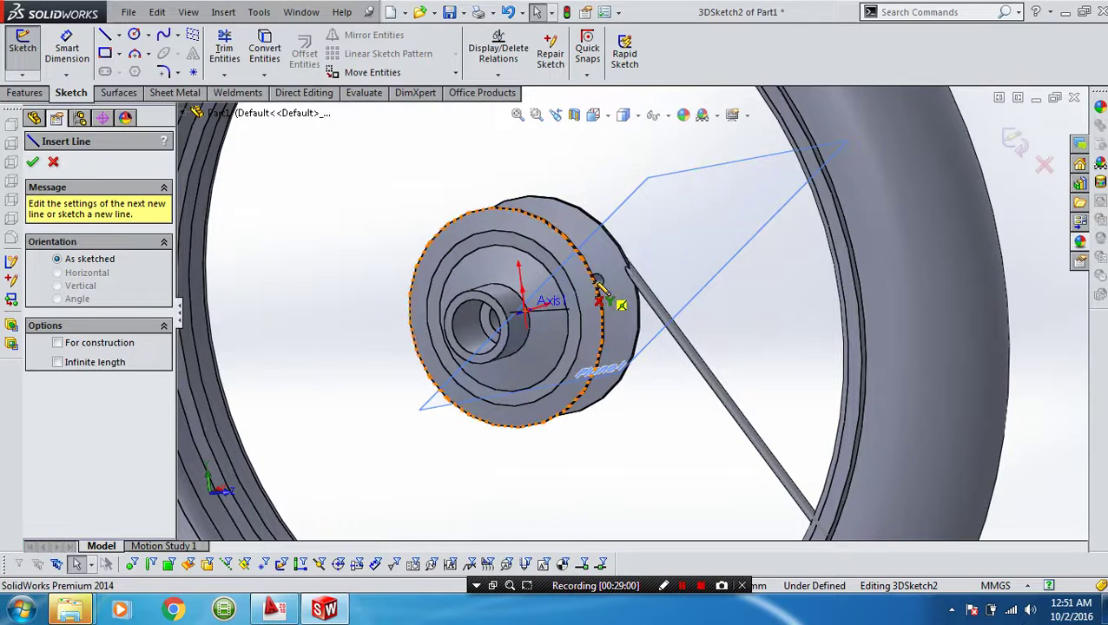
pyautogui.click(596, 279)
# End the line on the rim's inner edge and exit the 3D sketch.
pyautogui.scroll(2, 608, 286)
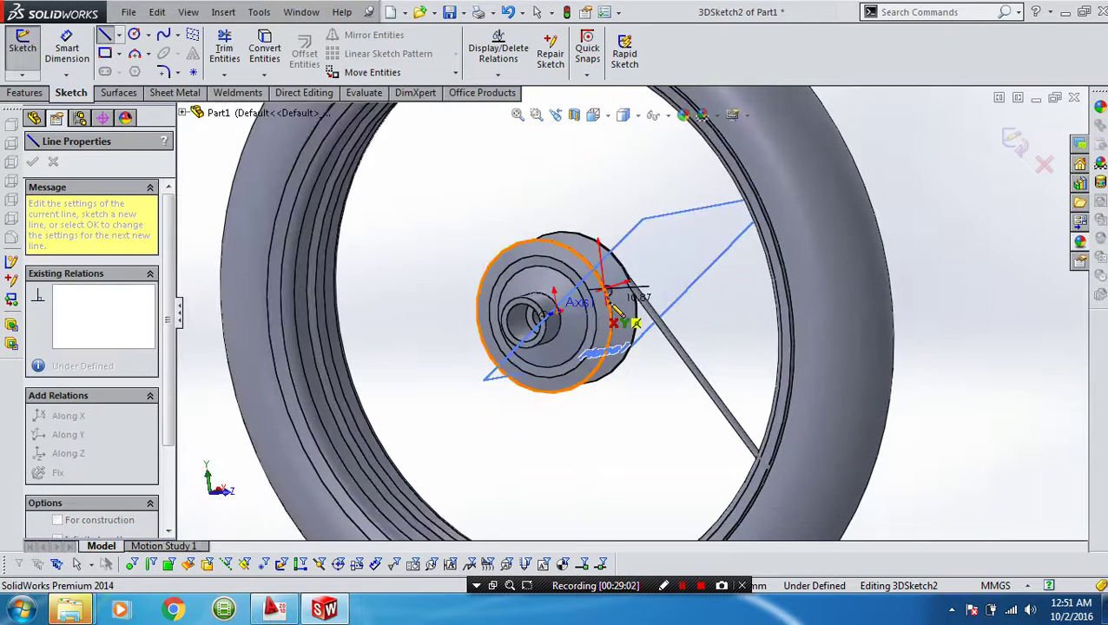
pyautogui.scroll(2, 608, 278)
pyautogui.moveTo(594, 215); pyautogui.dragTo(673, 182, button='middle')
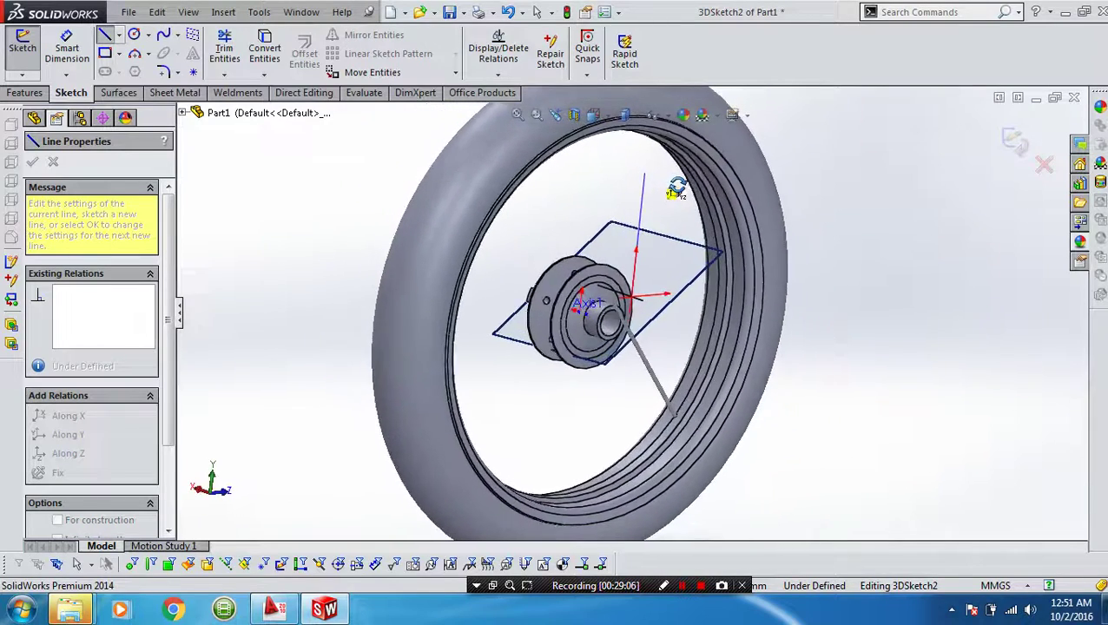
pyautogui.scroll(-2, 668, 177)
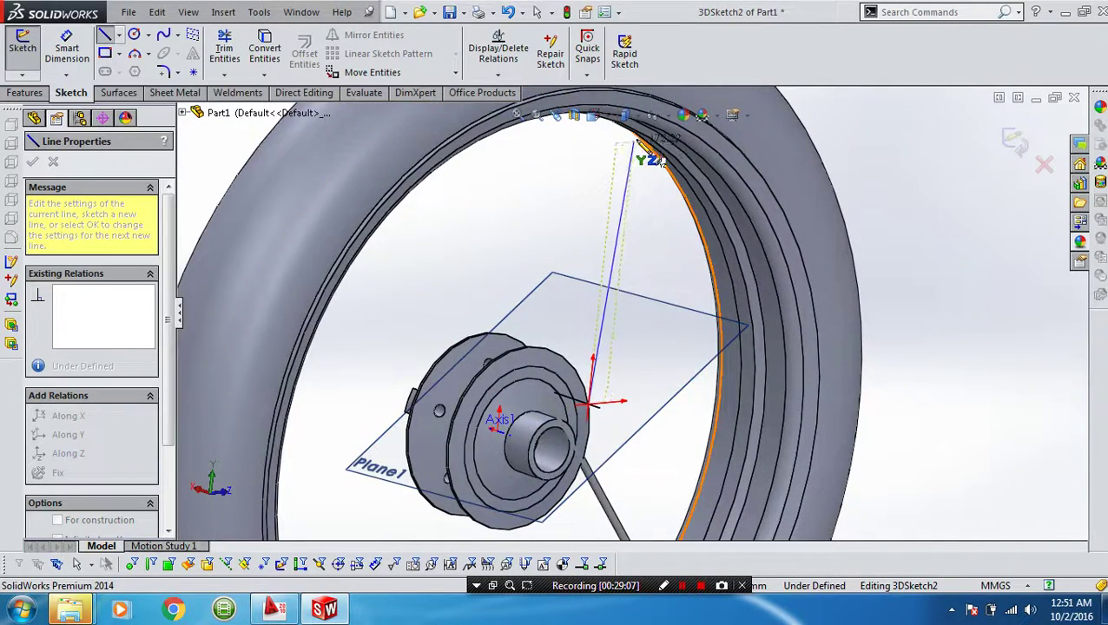
pyautogui.moveTo(634, 204); pyautogui.dragTo(614, 189, button='middle')
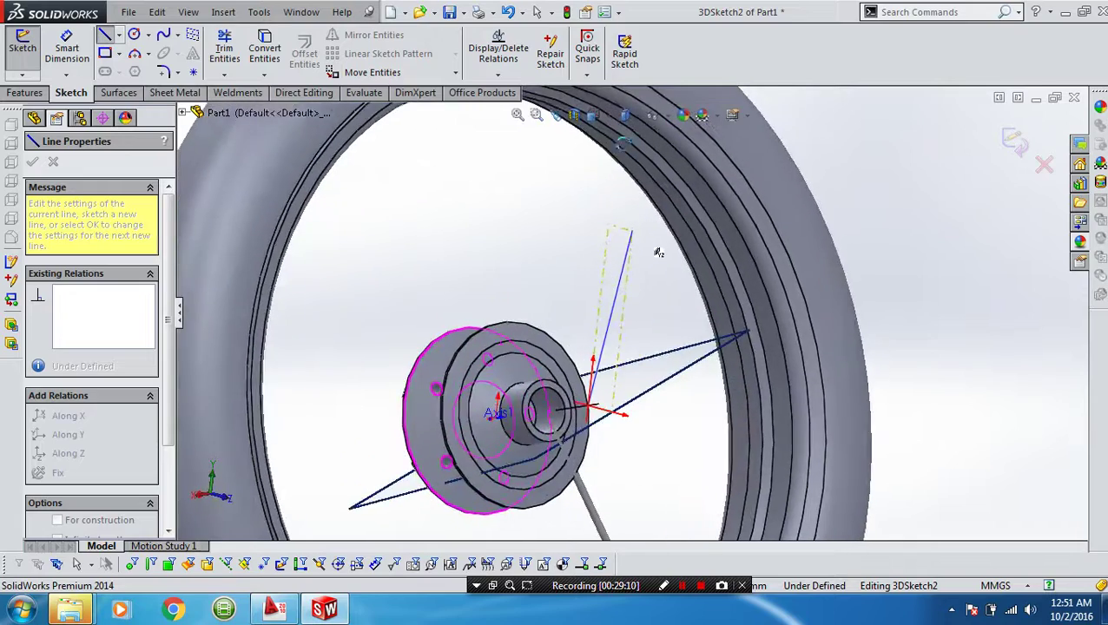
pyautogui.scroll(3, 616, 192)
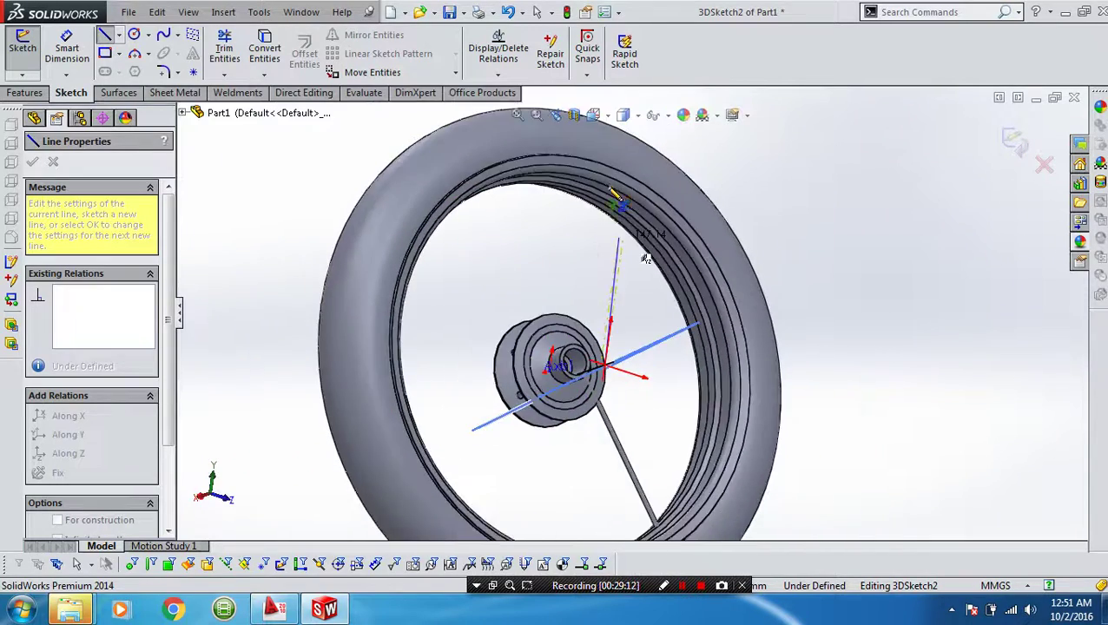
pyautogui.scroll(-2, 638, 229)
pyautogui.scroll(-2, 653, 267)
pyautogui.scroll(-1, 653, 268)
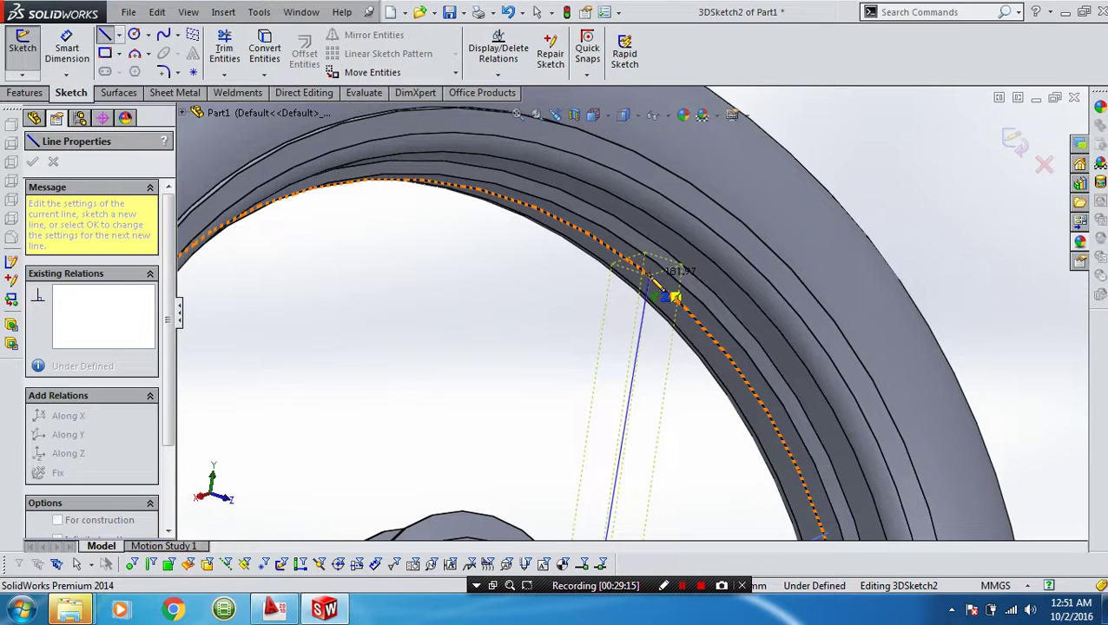
pyautogui.click(649, 276)
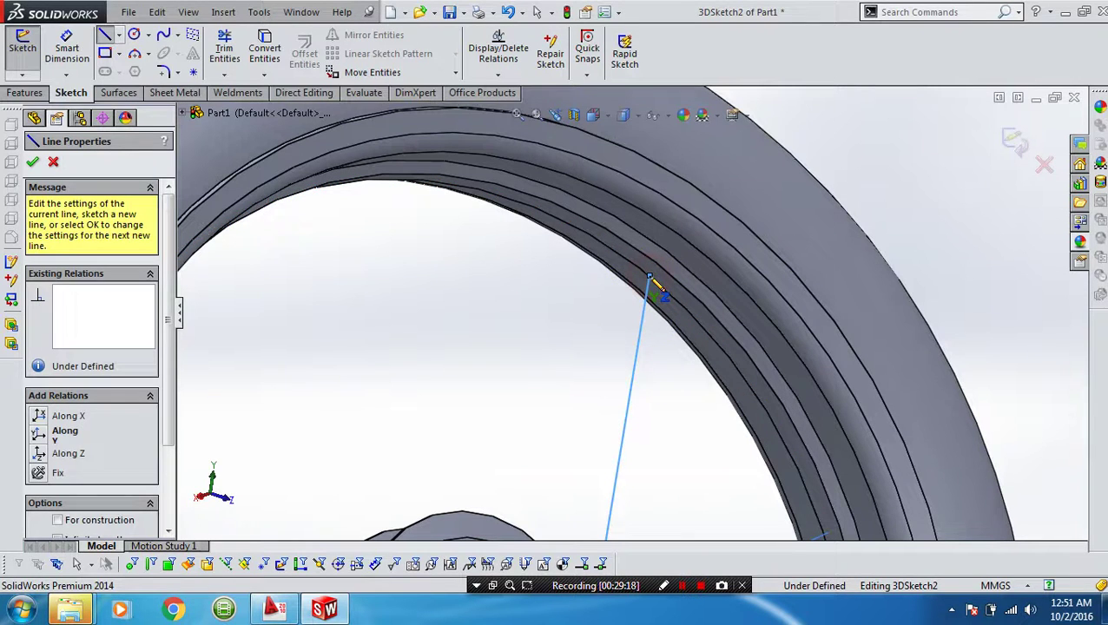
pyautogui.press('Escape')
pyautogui.scroll(2, 656, 283)
pyautogui.scroll(2, 664, 339)
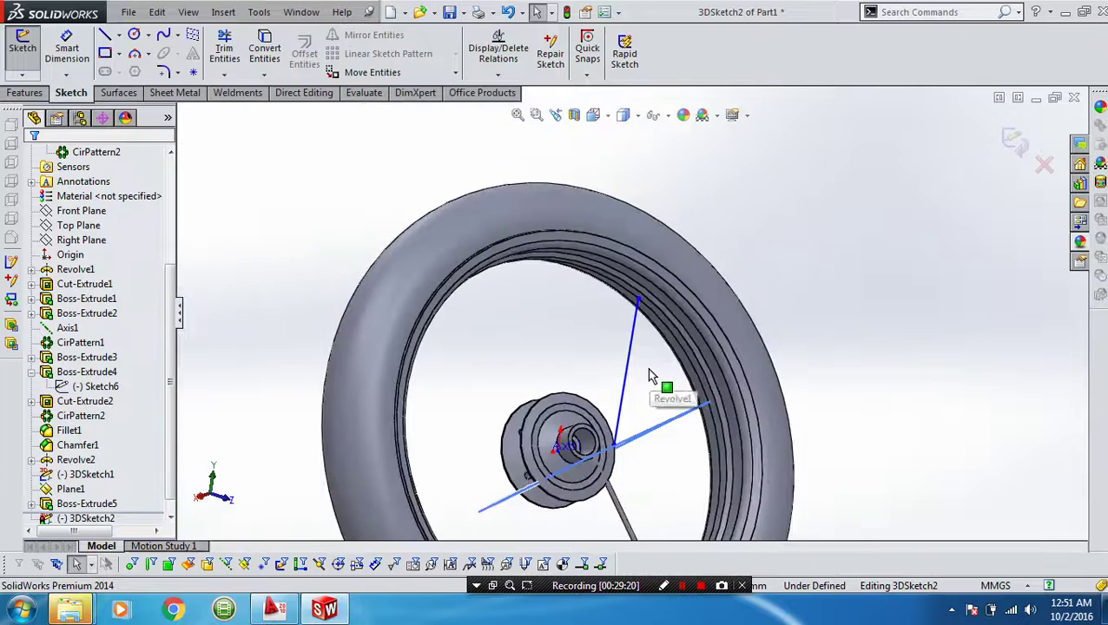
pyautogui.moveTo(649, 375); pyautogui.dragTo(577, 421, button='middle')
pyautogui.scroll(-3, 578, 421)
pyautogui.scroll(-2, 579, 432)
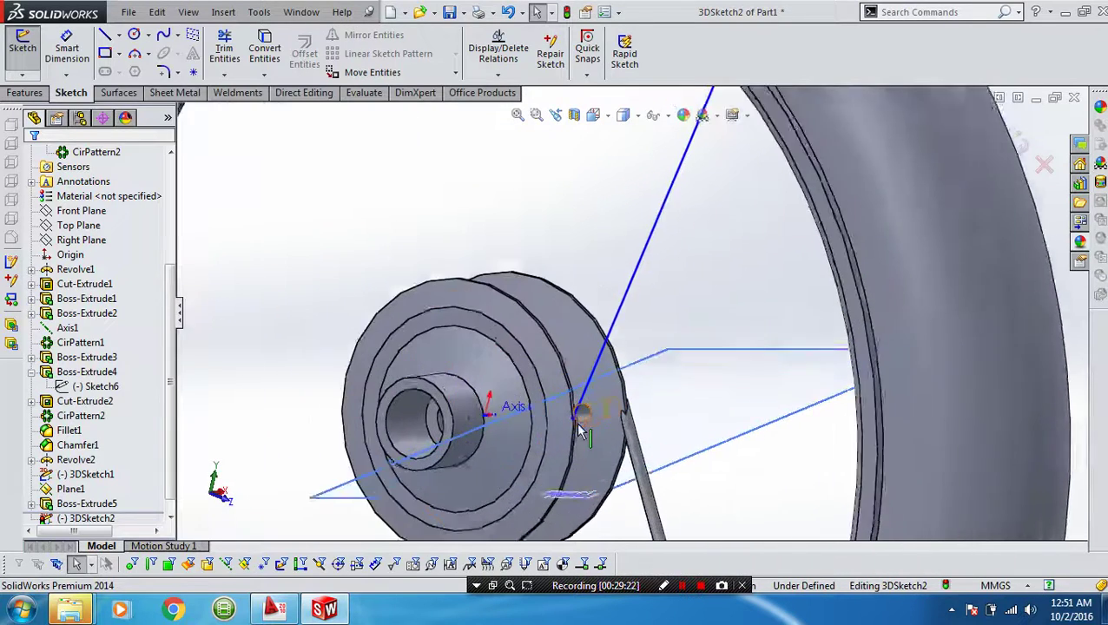
pyautogui.scroll(-2, 580, 431)
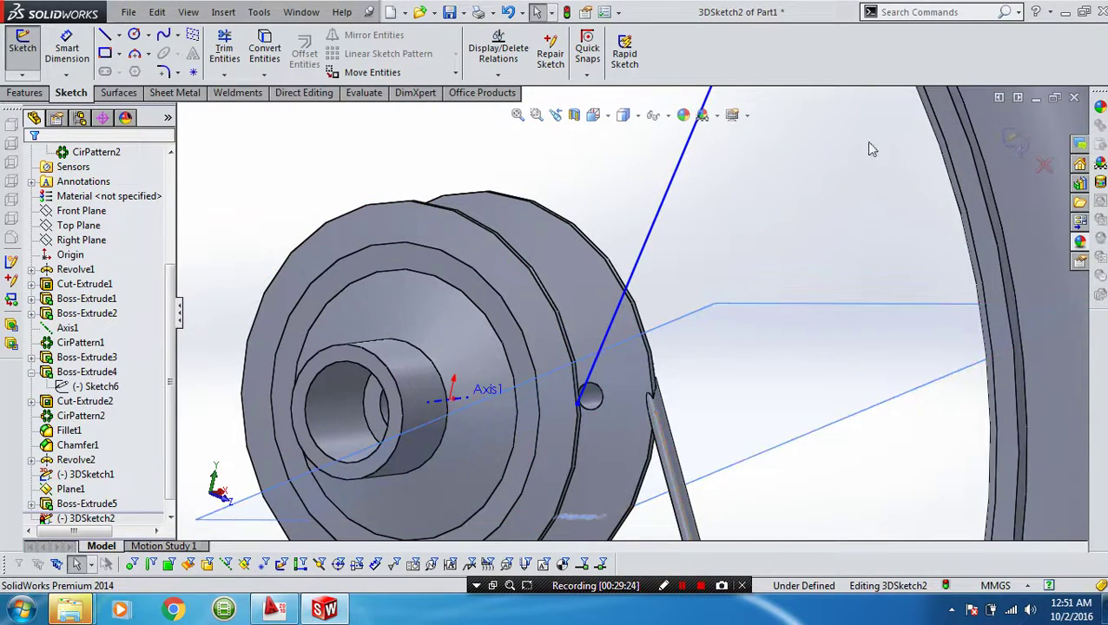
pyautogui.click(1010, 141)
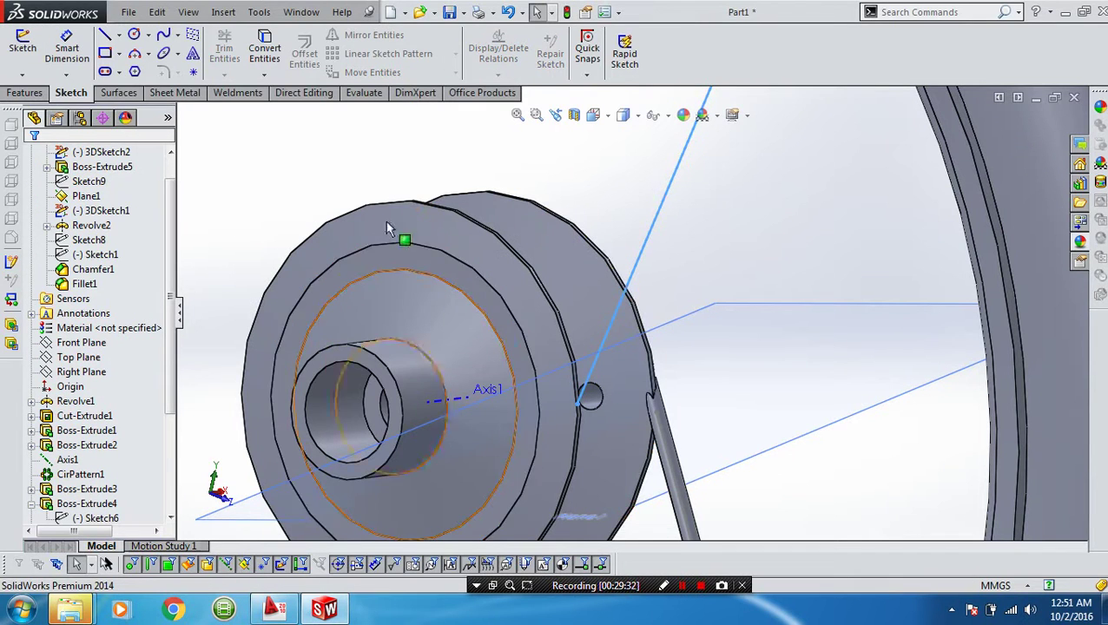
# Create Plane2 through the new line's hub endpoint, perpendicular to that line.
pyautogui.click(26, 93)
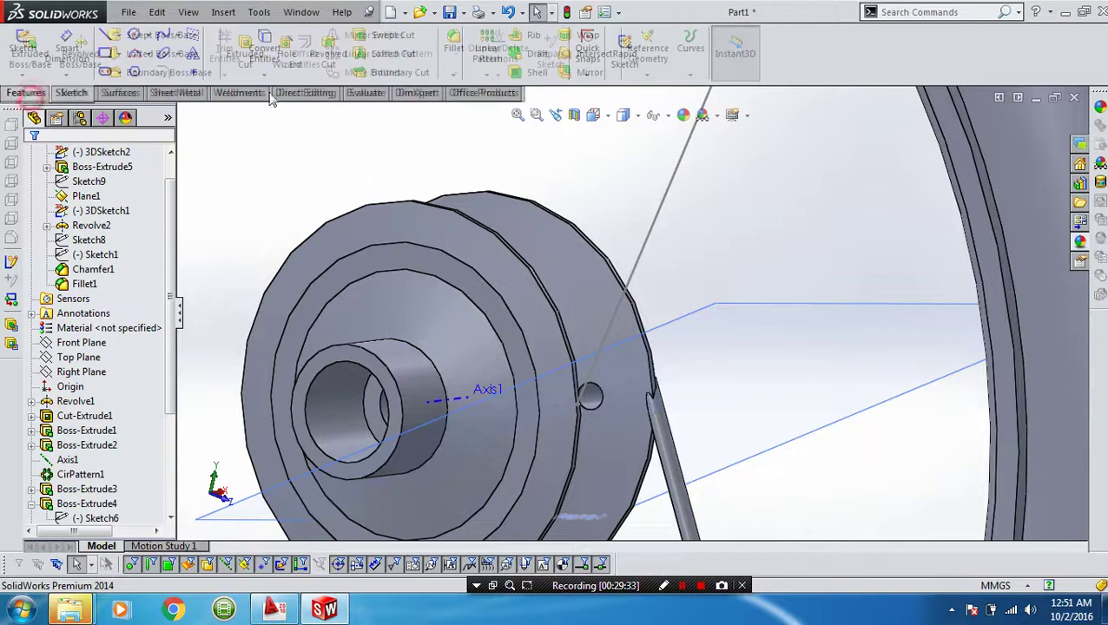
pyautogui.click(648, 52)
pyautogui.click(663, 91)
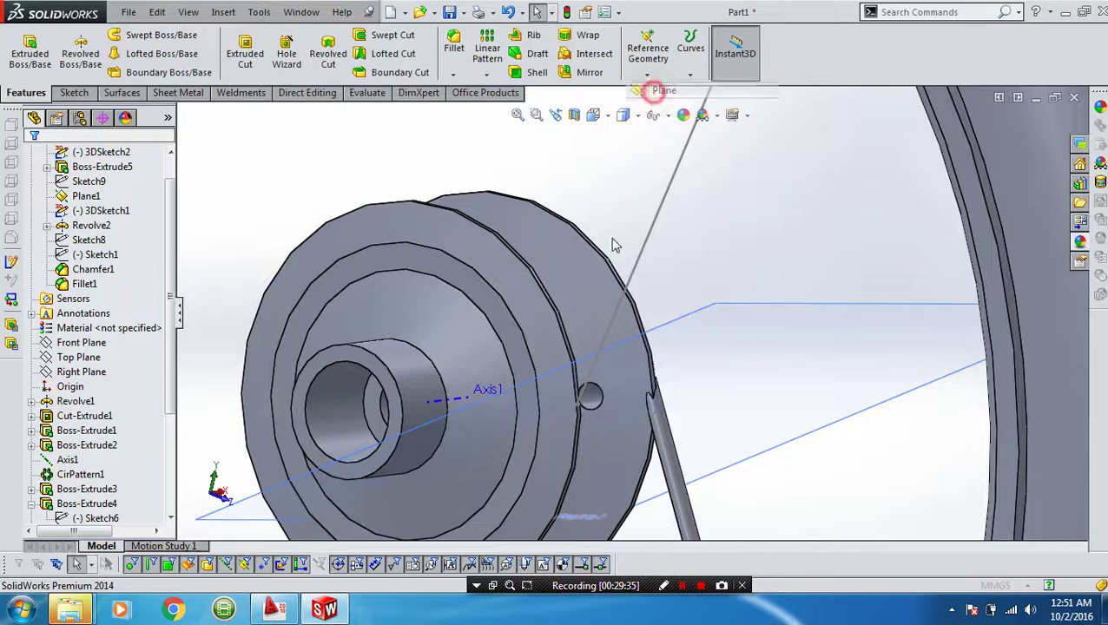
pyautogui.click(579, 408)
pyautogui.click(605, 345)
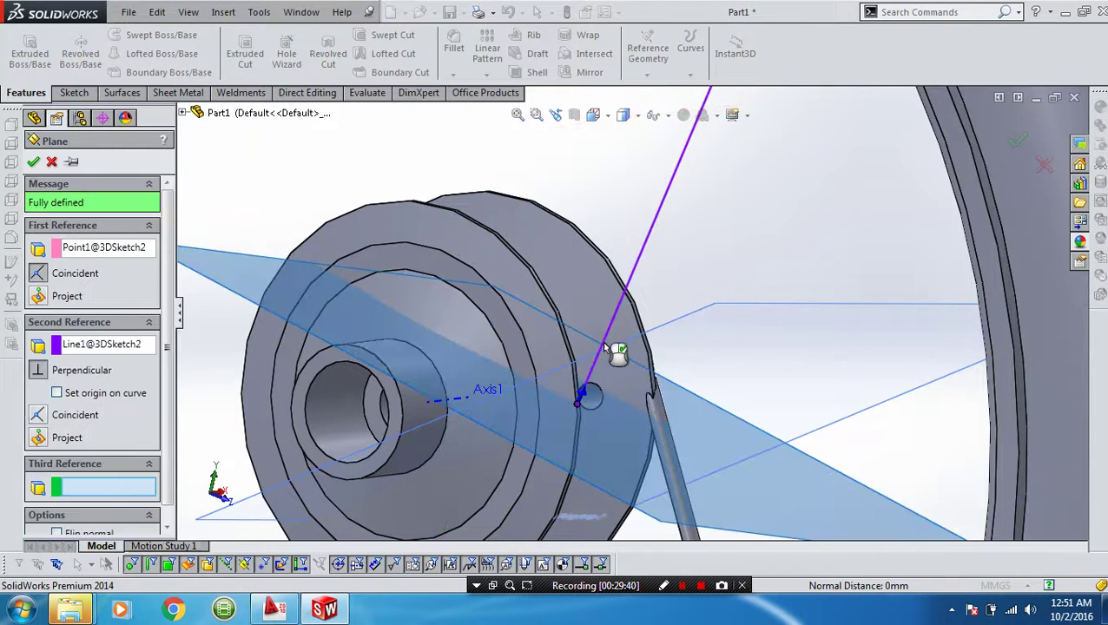
pyautogui.press('Return')
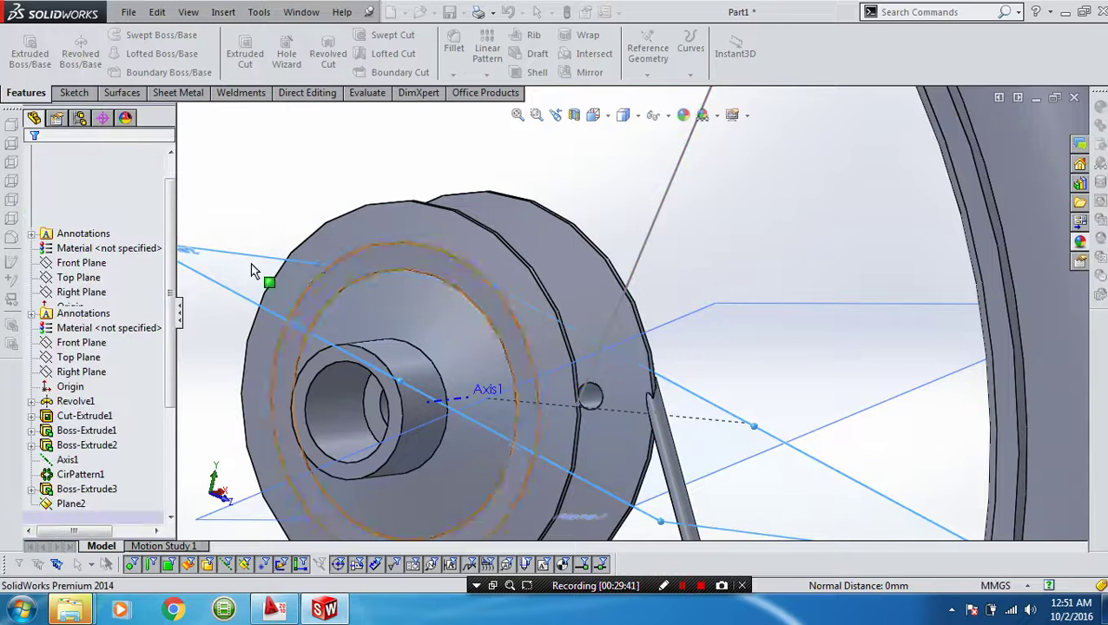
pyautogui.rightClick(233, 264)
# Sketch a 5 mm diameter circle on Plane2 at the line's hub end and finish it.
pyautogui.click(259, 235)
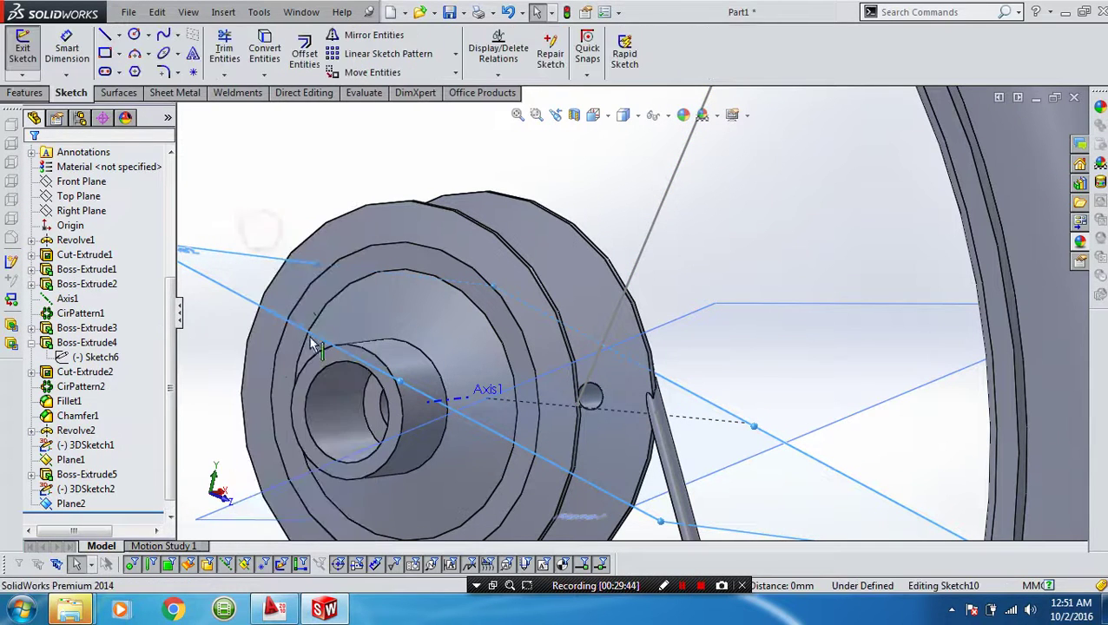
pyautogui.press('c')
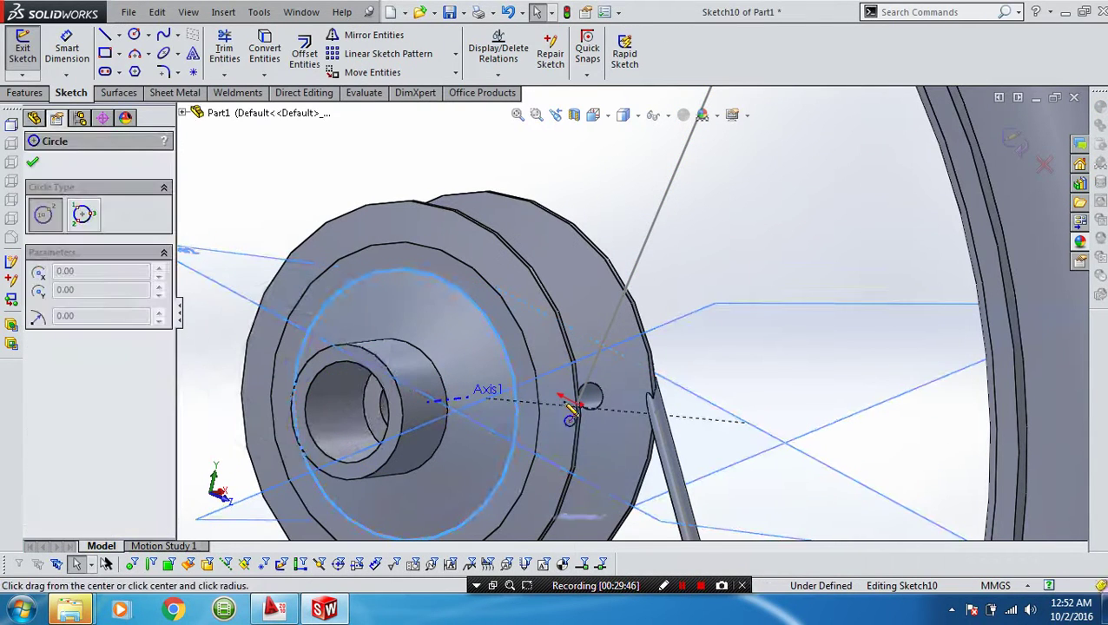
pyautogui.click(577, 403)
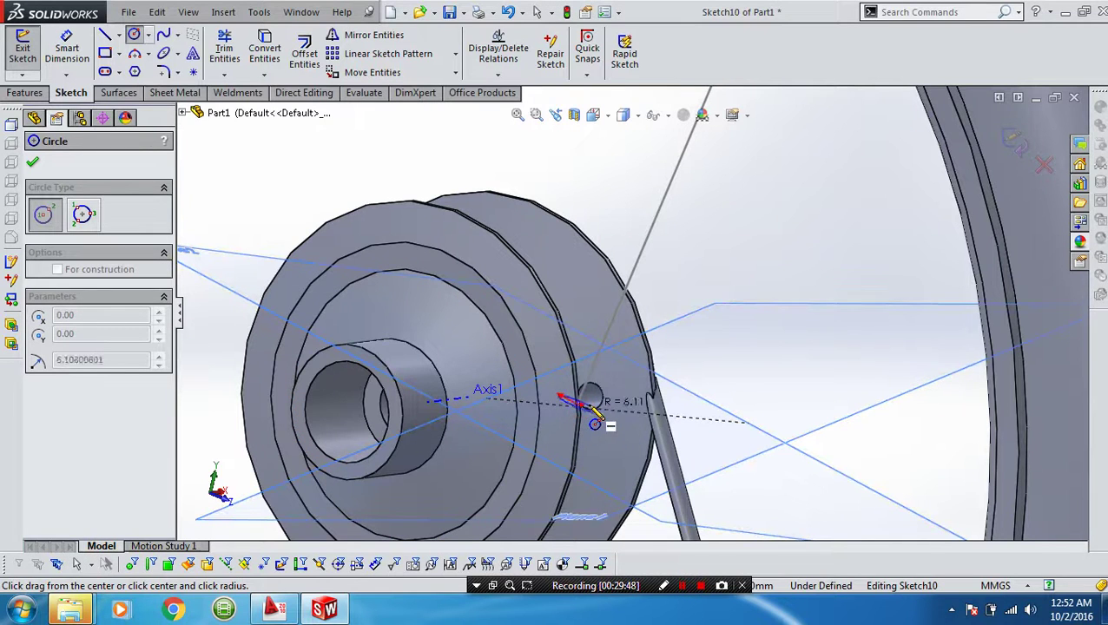
pyautogui.click(594, 423)
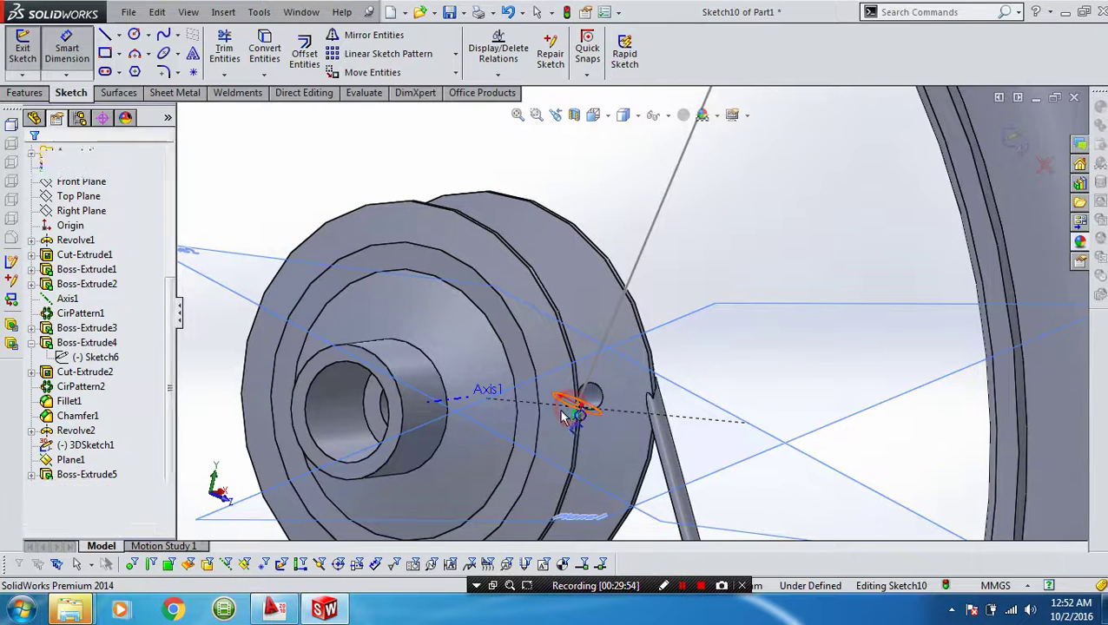
pyautogui.click(573, 414)
pyautogui.click(555, 413)
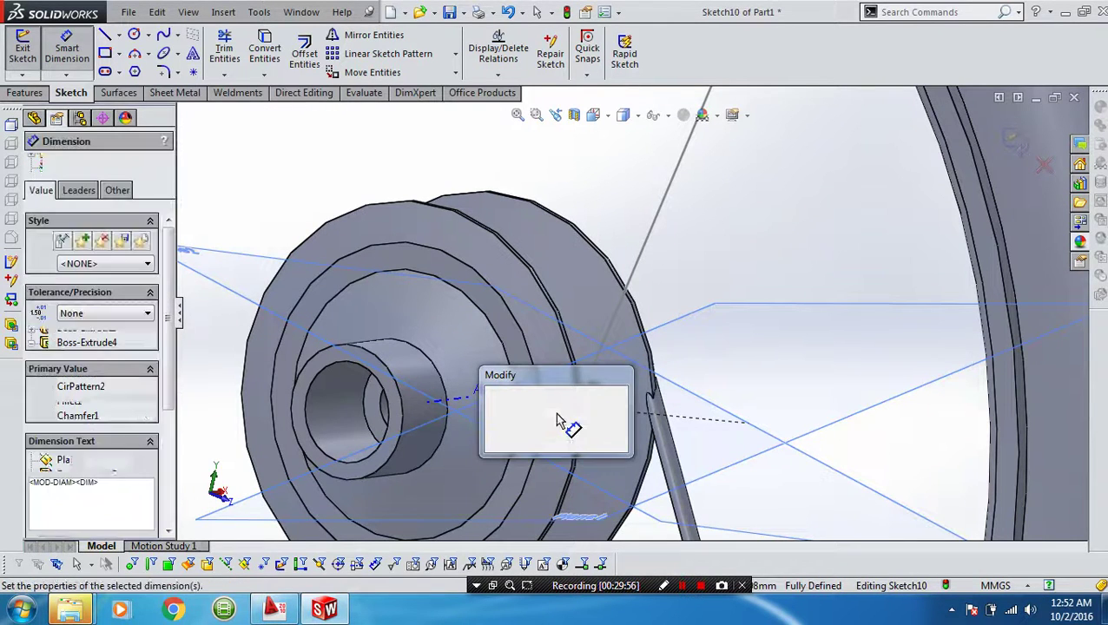
pyautogui.write('5')
pyautogui.press('Return')
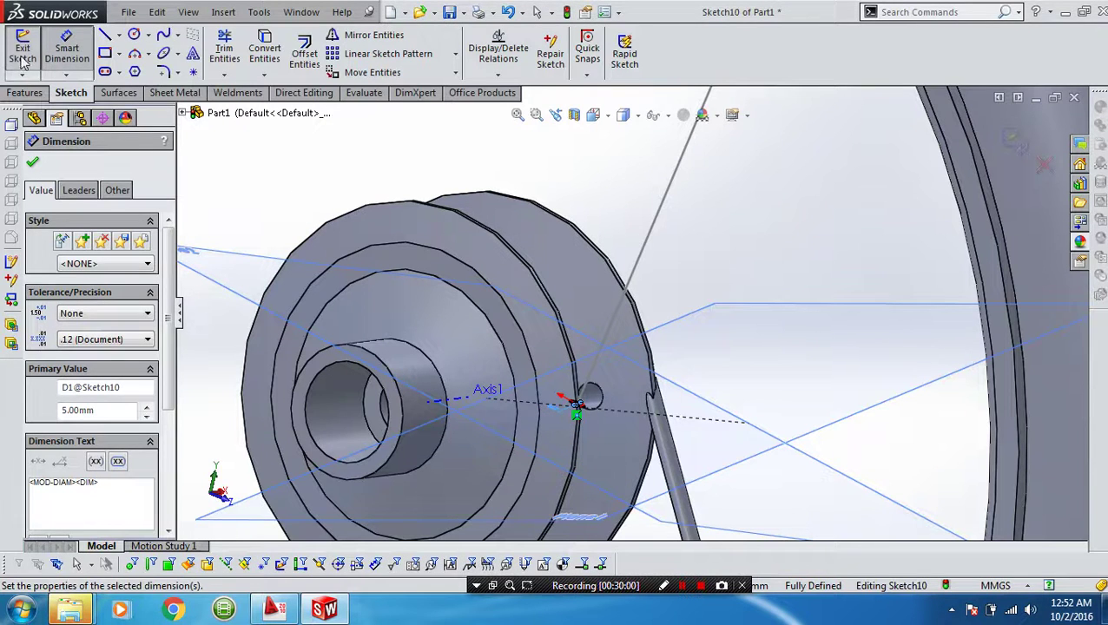
pyautogui.click(23, 50)
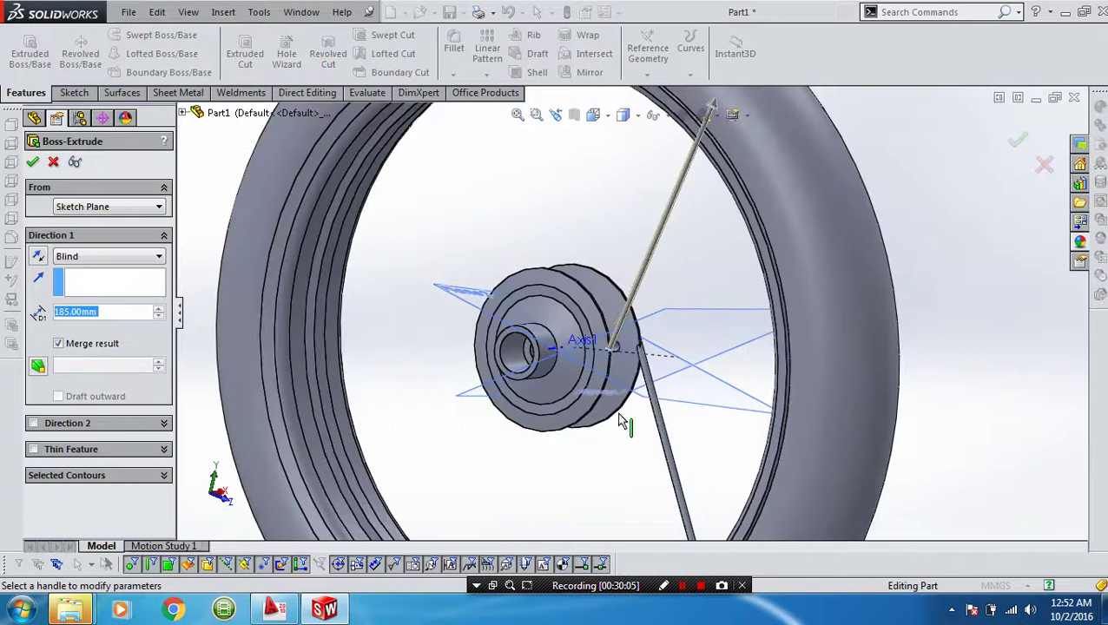
# Add a 5 mm second direction to the 185 mm Blind spoke extrusion and finish it.
pyautogui.click(33, 423)
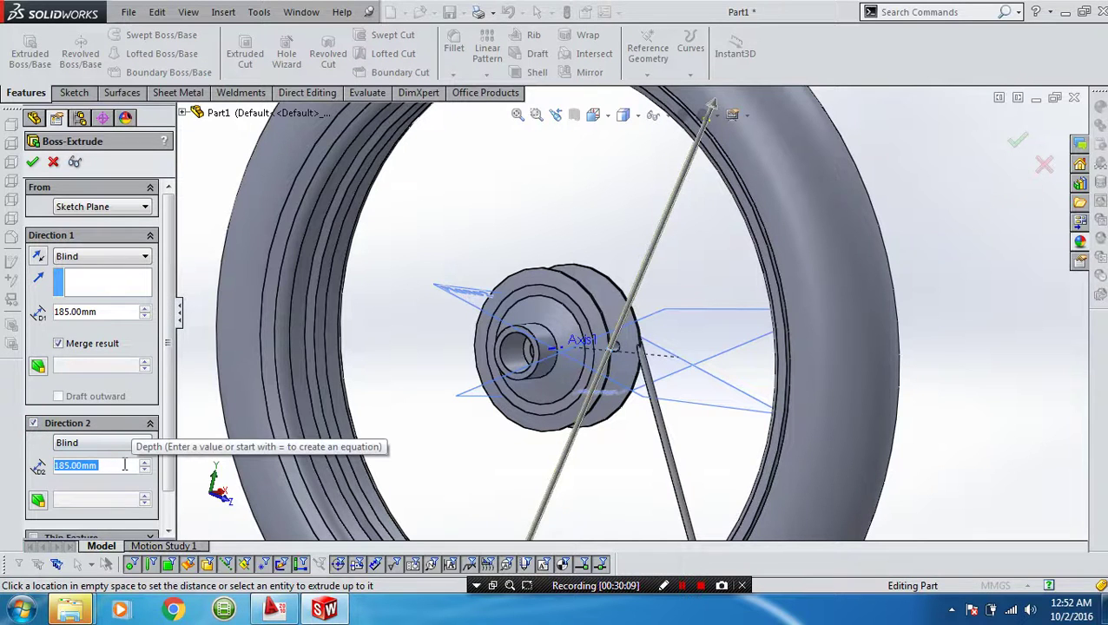
pyautogui.write('5')
pyautogui.press('Return')
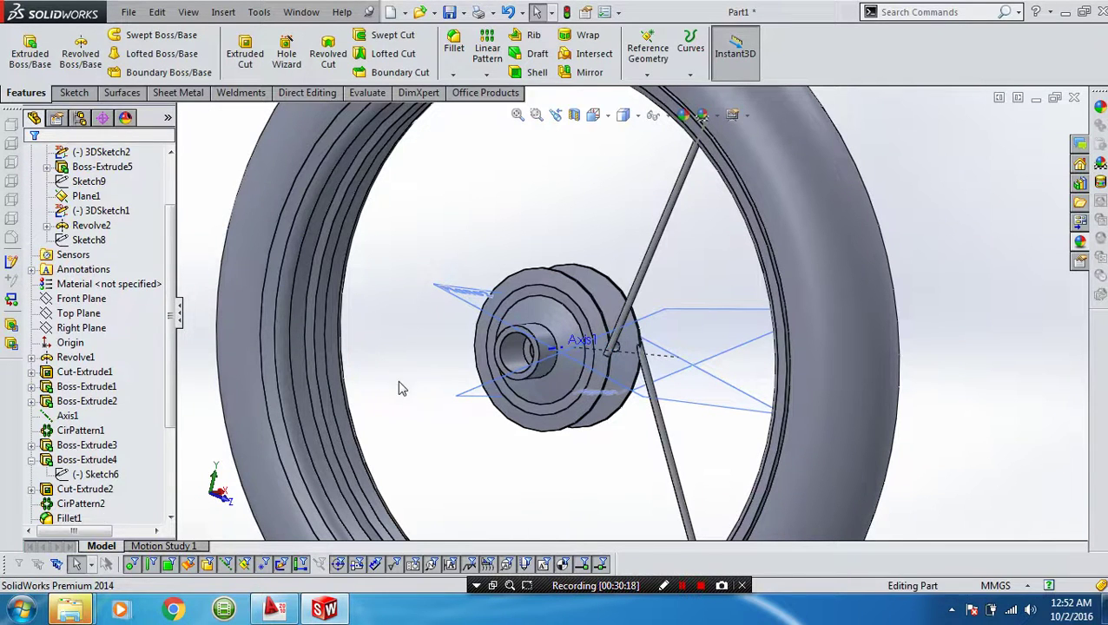
pyautogui.moveTo(398, 382)
pyautogui.mouseDown(button='middle')
pyautogui.moveTo(425, 390)
pyautogui.moveTo(461, 434)
pyautogui.mouseUp(button='middle')
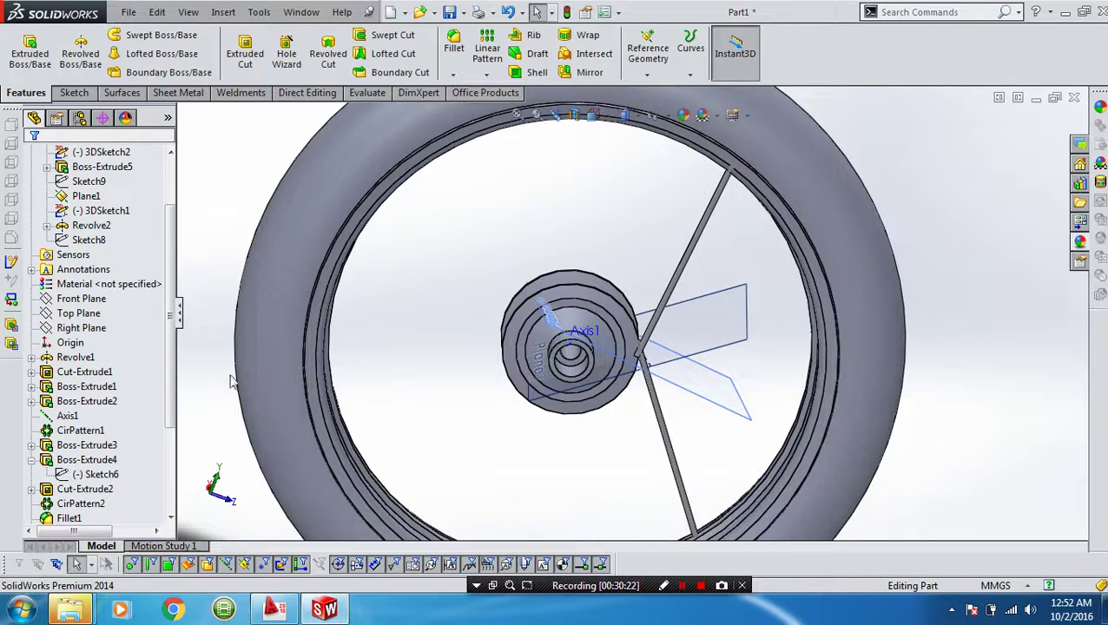
# Select spokes Boss-Extrude5 and Boss-Extrude6 for a circular pattern around Axis1.
pyautogui.scroll(-3, 84, 493)
pyautogui.click(85, 504)
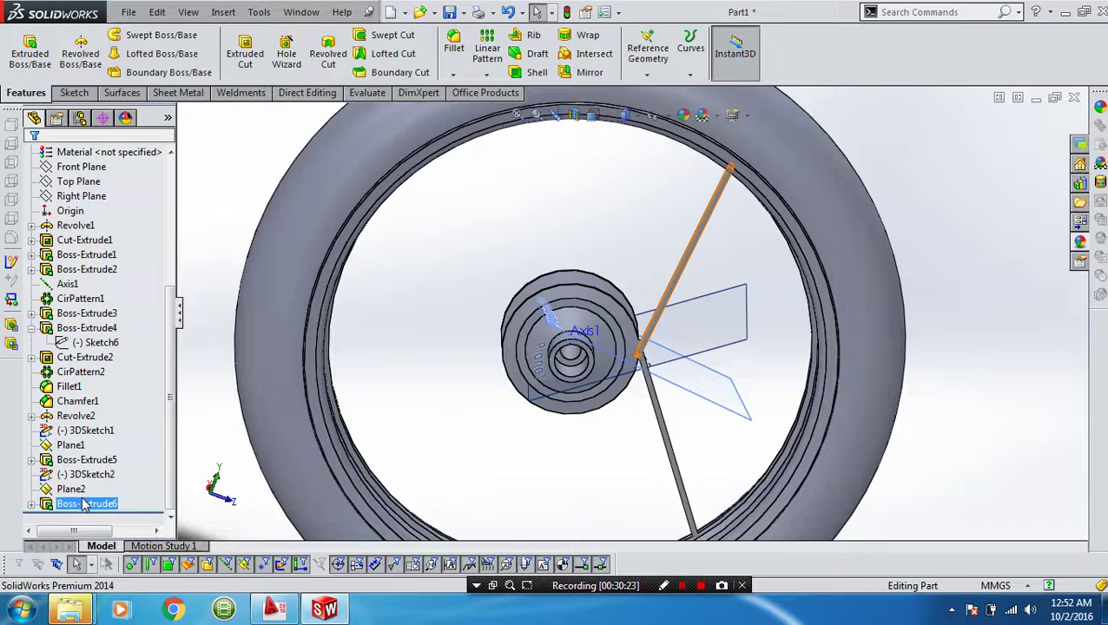
pyautogui.keyDown('ctrl'); pyautogui.click(86, 461); pyautogui.keyUp('ctrl')
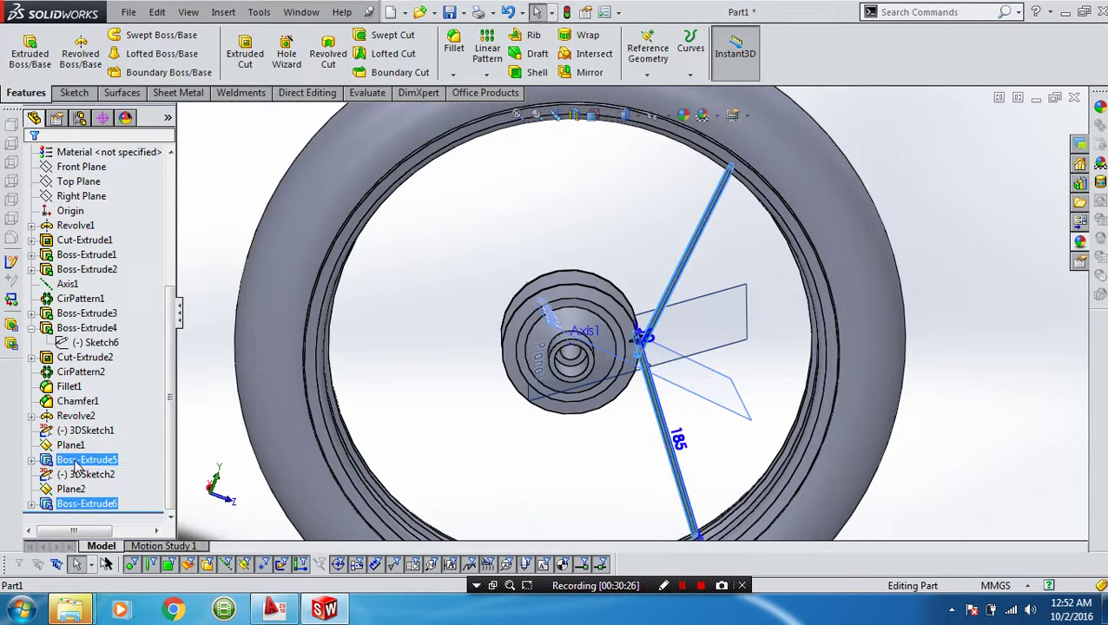
pyautogui.click(486, 74)
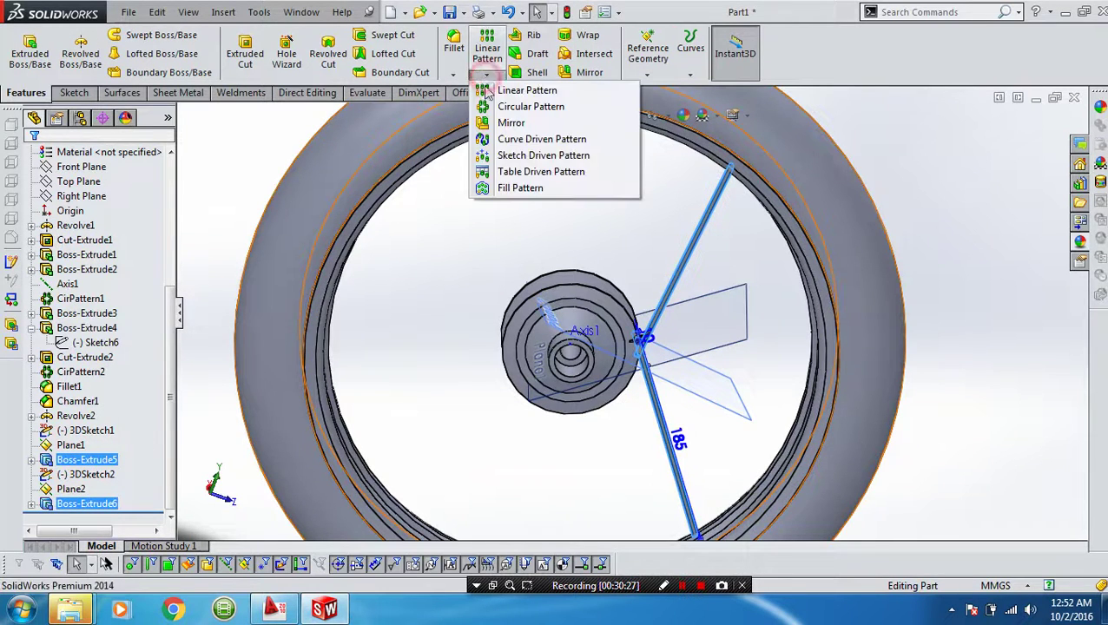
pyautogui.click(510, 109)
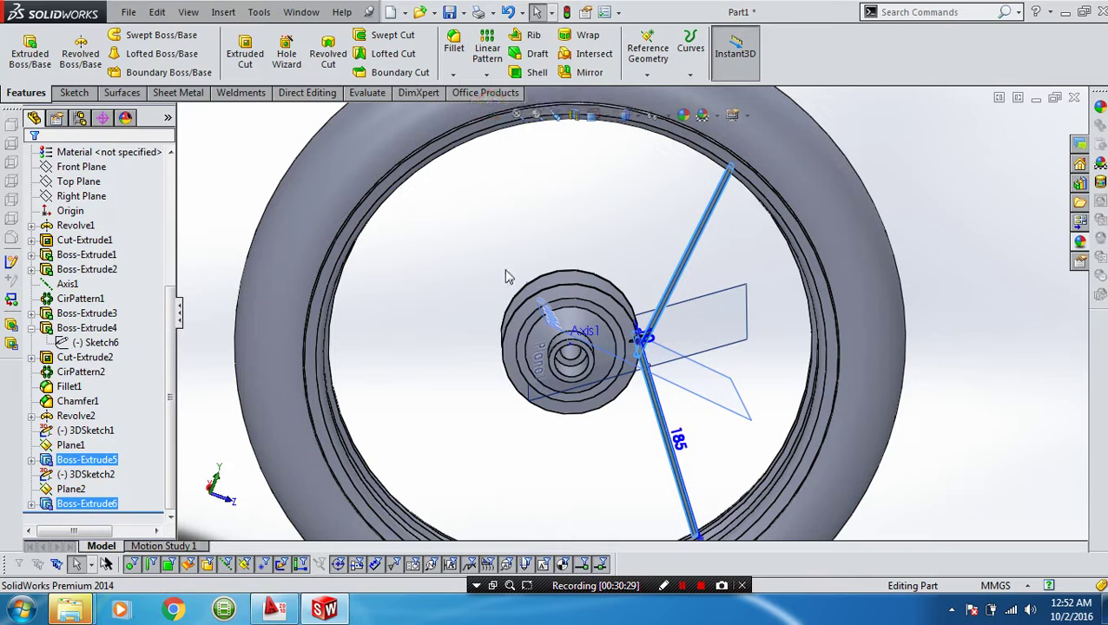
pyautogui.click(570, 348)
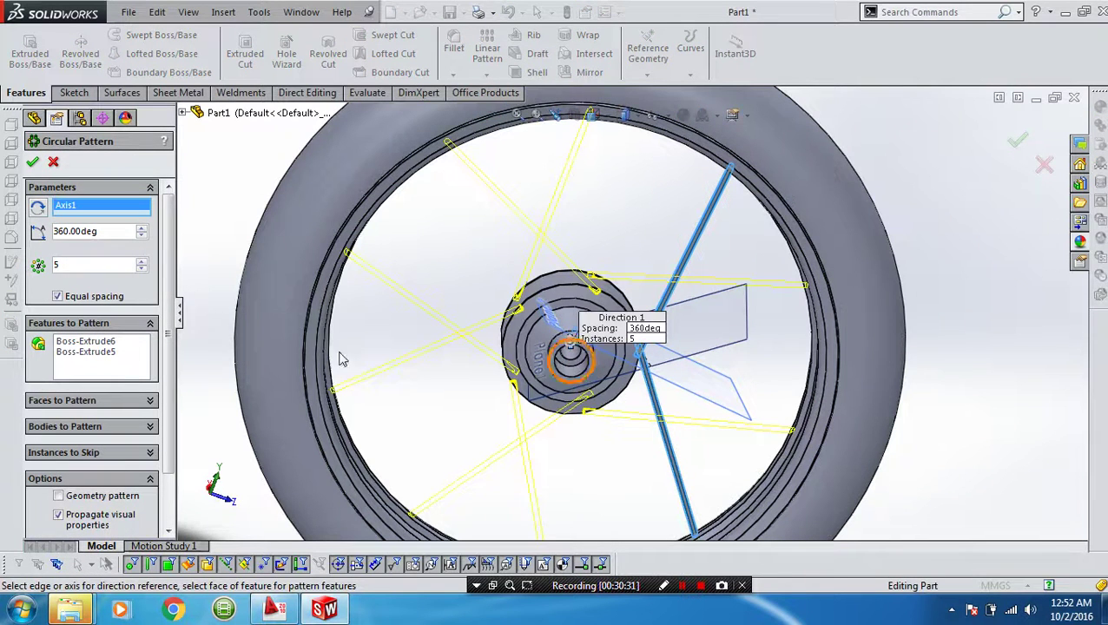
# Set the circular pattern to 14 instances and confirm it.
pyautogui.click(142, 262)
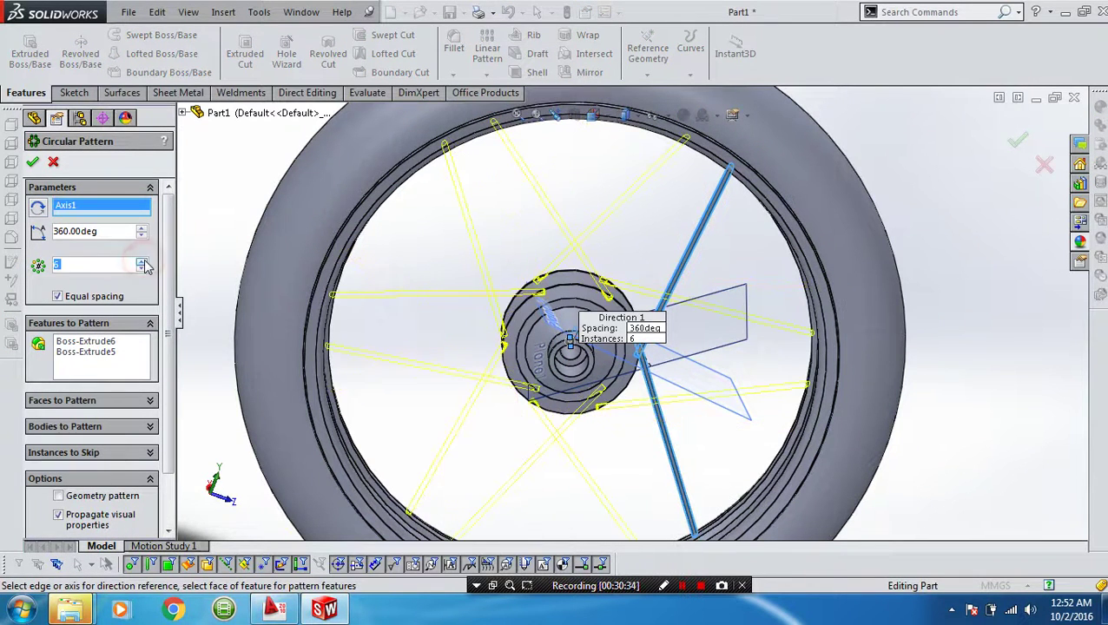
pyautogui.click(142, 261)
pyautogui.click(142, 261)
pyautogui.click(143, 262)
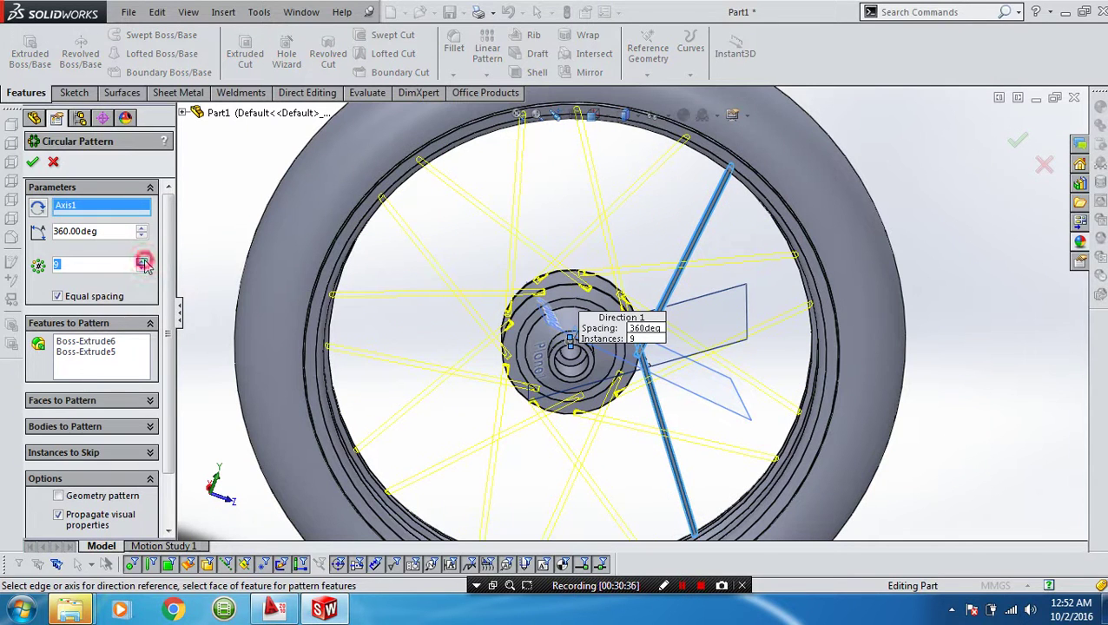
pyautogui.click(143, 261)
pyautogui.click(142, 262)
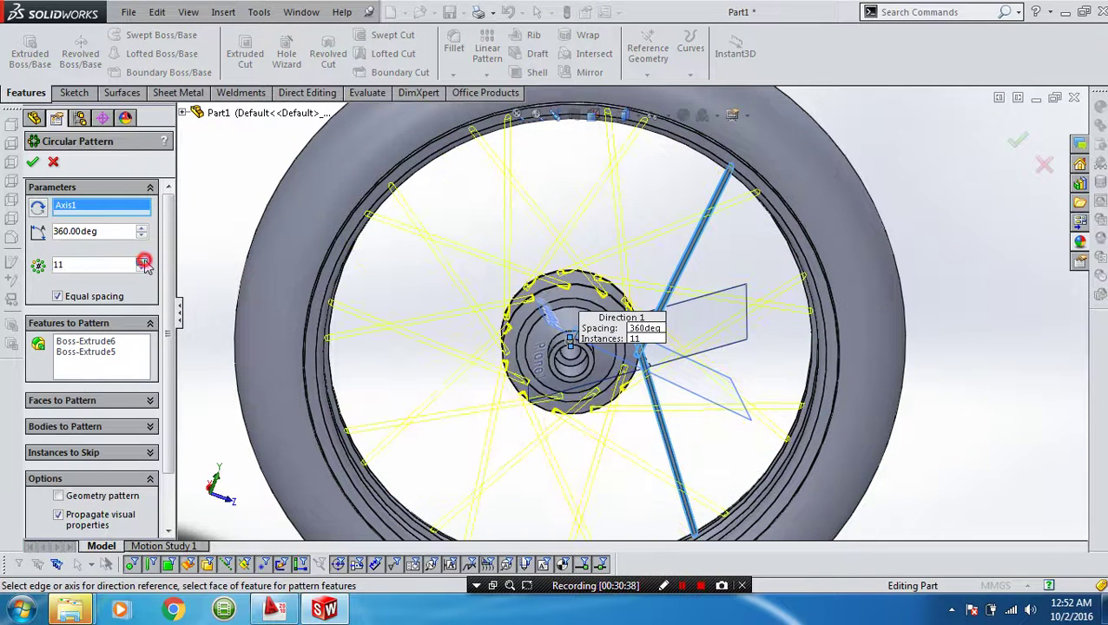
pyautogui.click(142, 261)
pyautogui.click(142, 261)
pyautogui.click(143, 261)
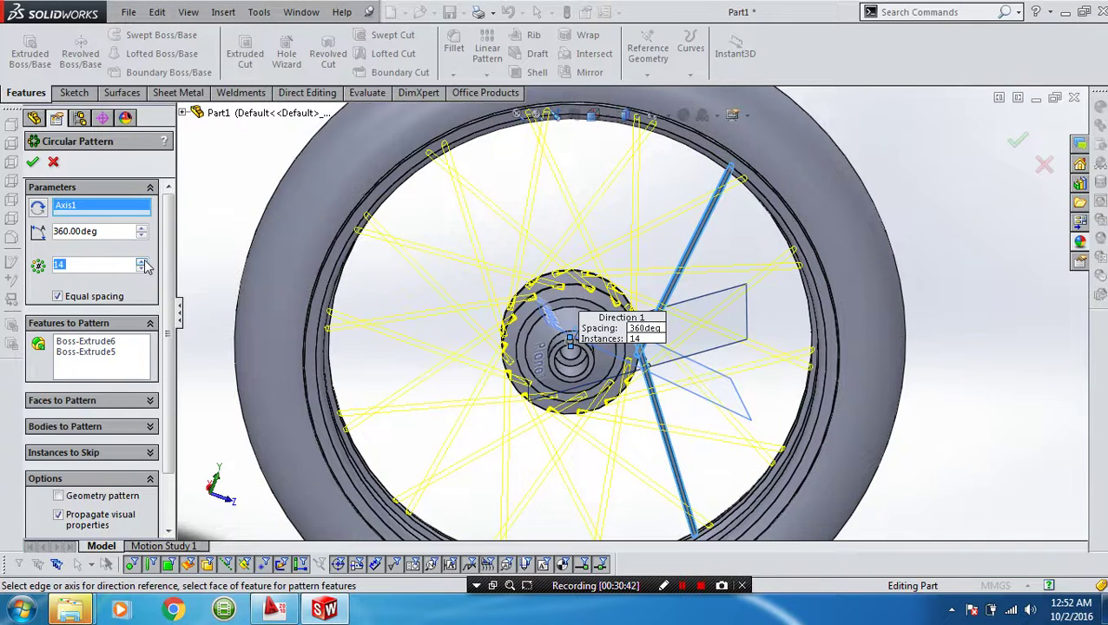
pyautogui.click(142, 261)
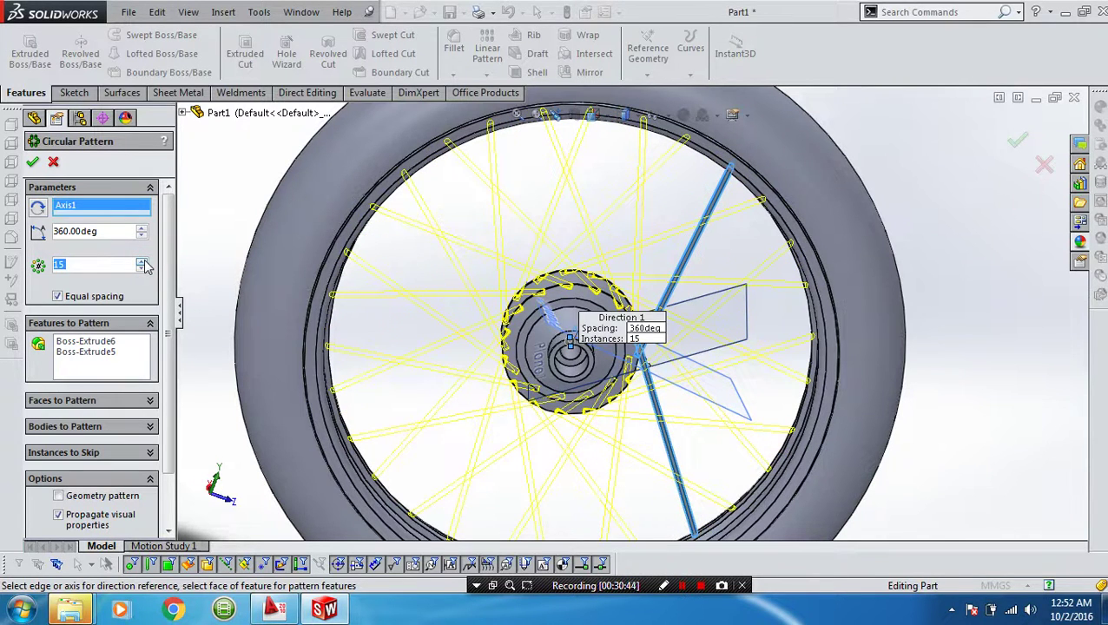
pyautogui.click(143, 268)
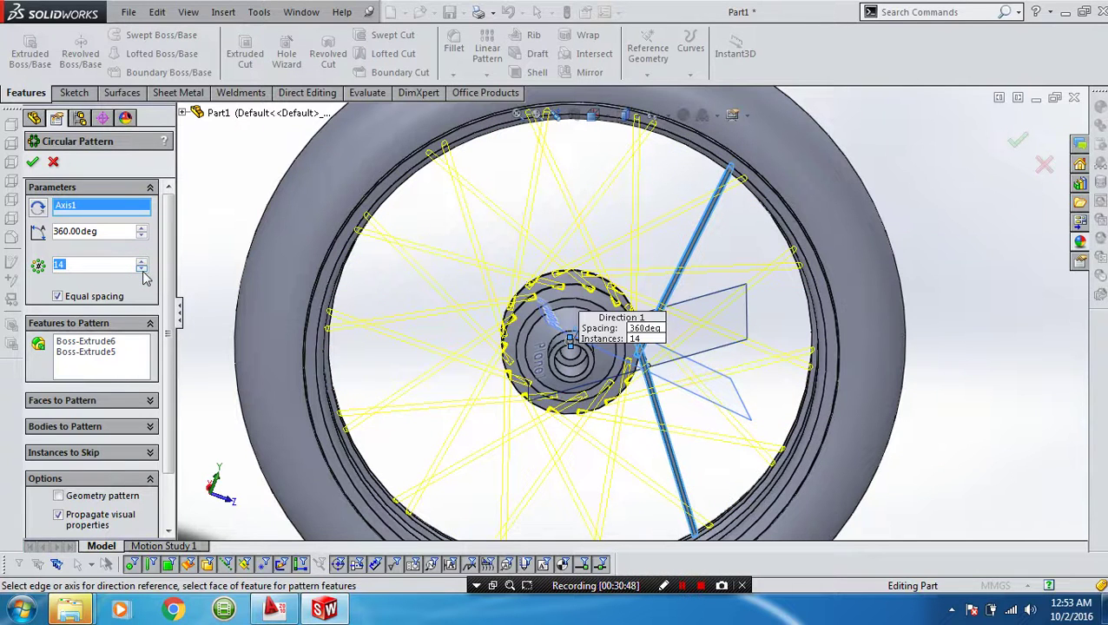
pyautogui.click(33, 165)
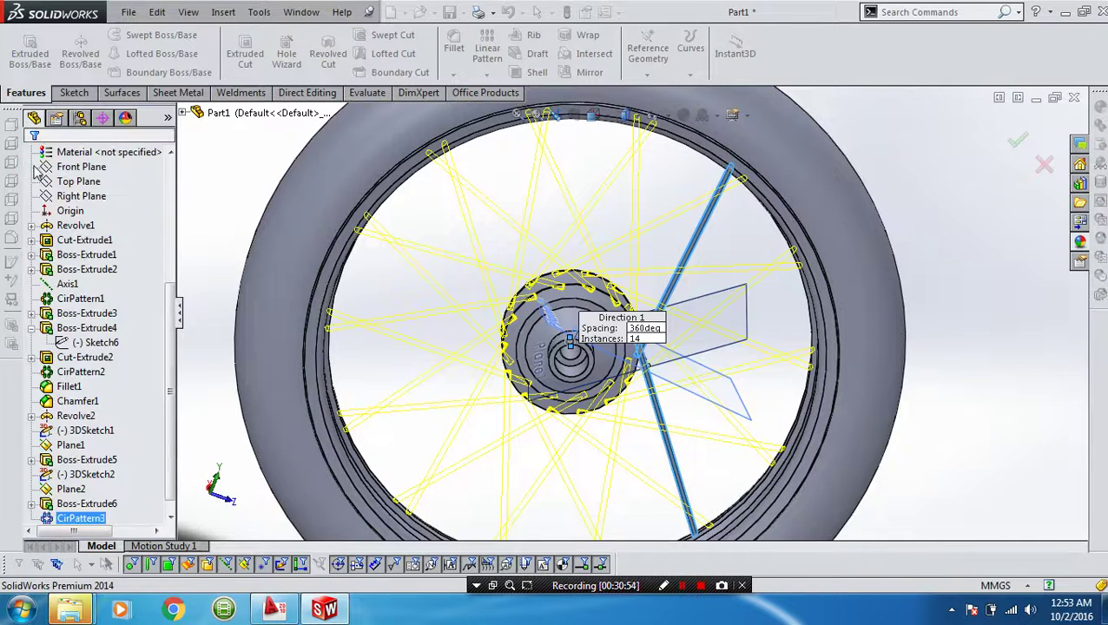
# Orbit and zoom the wheel, then hide the spoke reference plane Plane2.
pyautogui.moveTo(236, 279)
pyautogui.mouseDown(button='middle')
pyautogui.moveTo(501, 222)
pyautogui.moveTo(525, 318)
pyautogui.moveTo(568, 369)
pyautogui.mouseUp(button='middle')
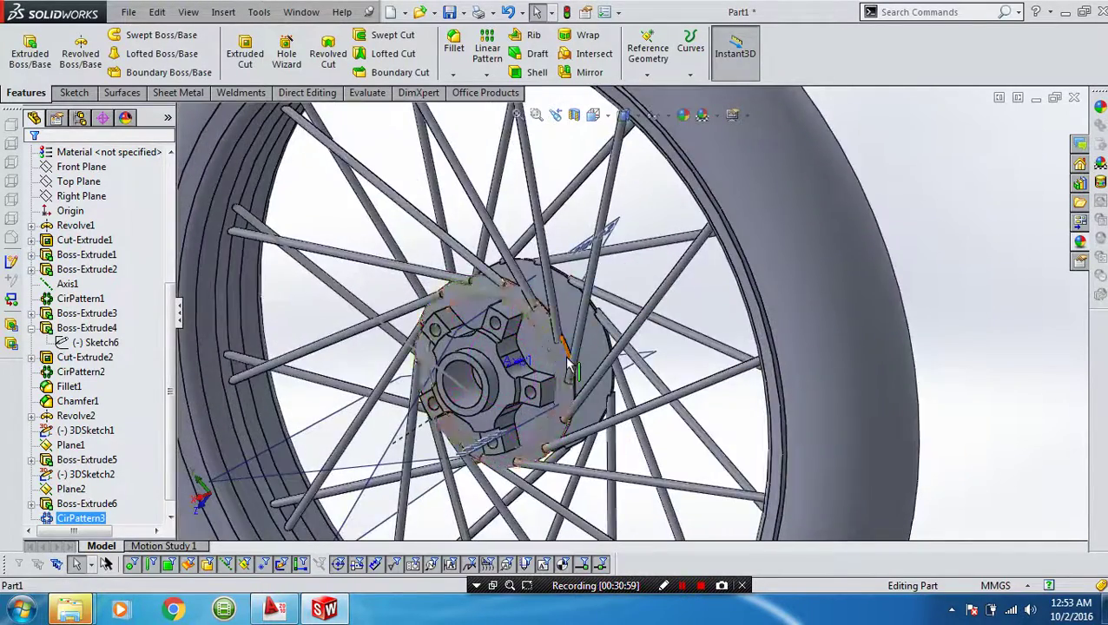
pyautogui.scroll(5, 568, 368)
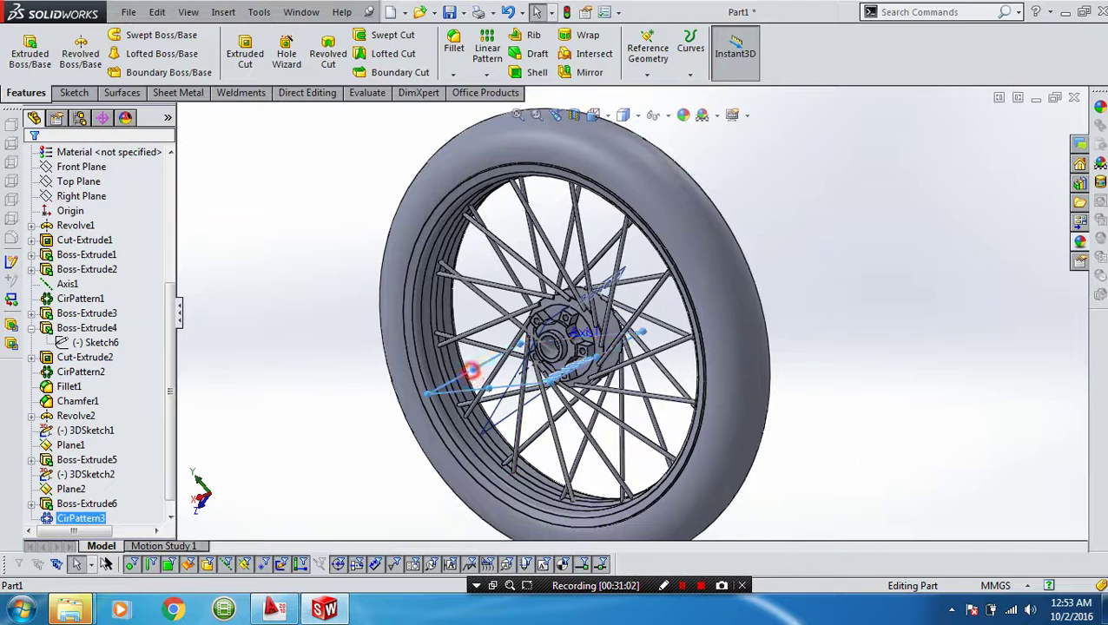
pyautogui.click(470, 371)
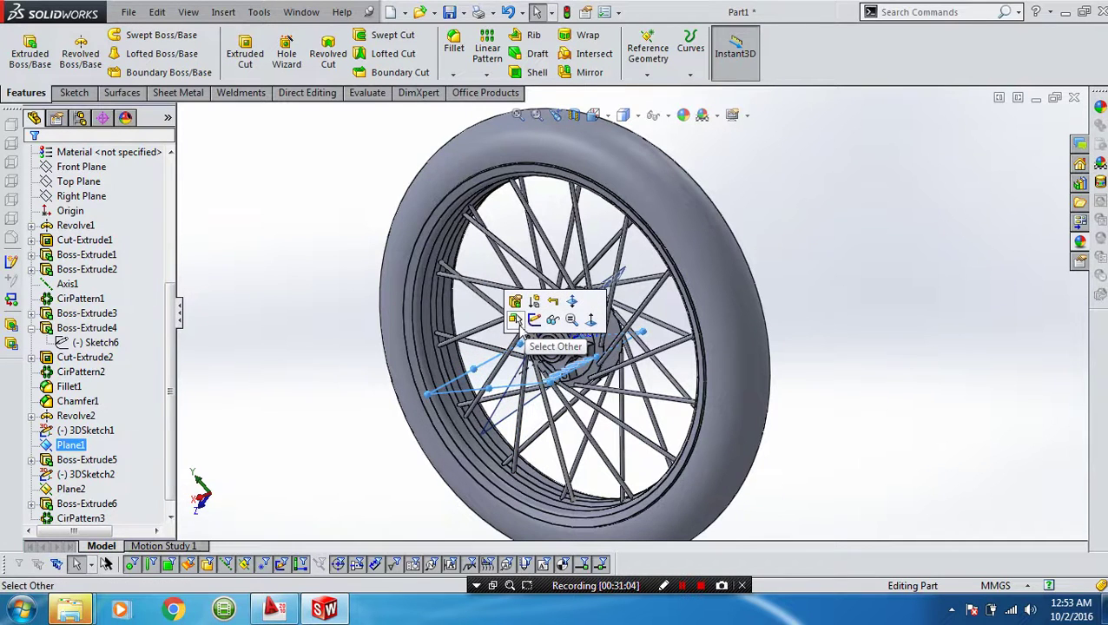
pyautogui.click(512, 404)
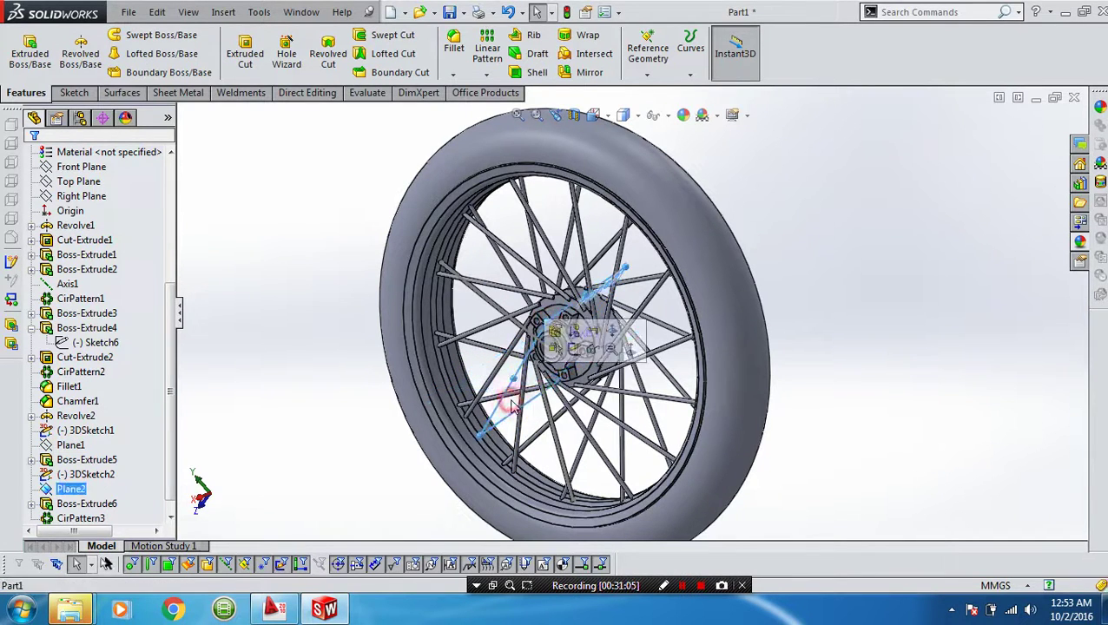
pyautogui.click(592, 349)
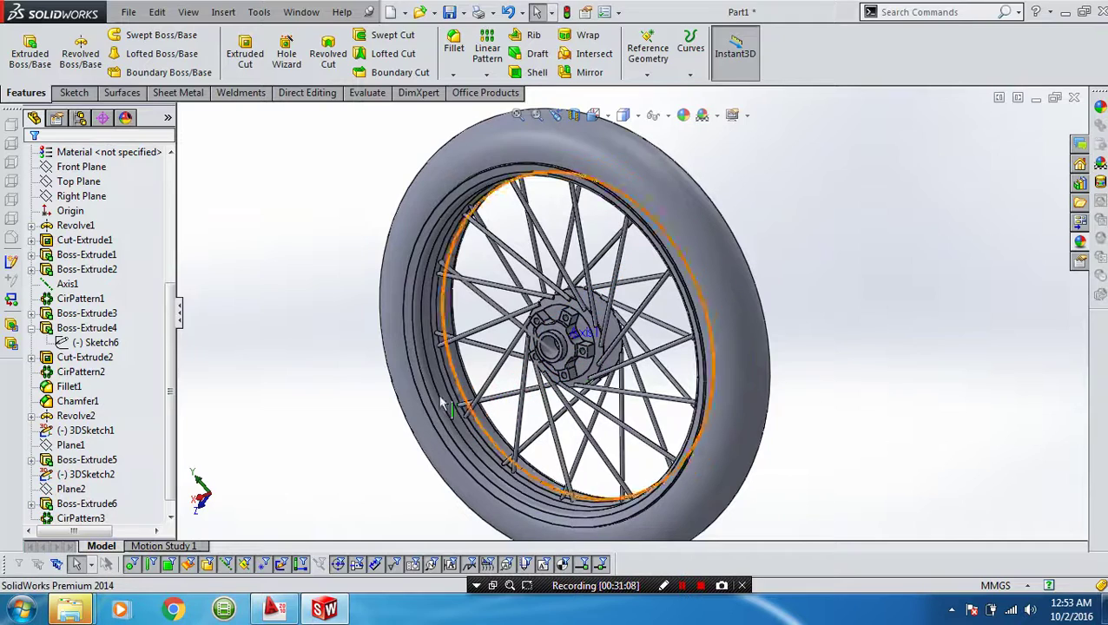
# Turn the wheel to the front view, tilt it slightly, and select the tyre.
pyautogui.hotkey('ctrl', '1')
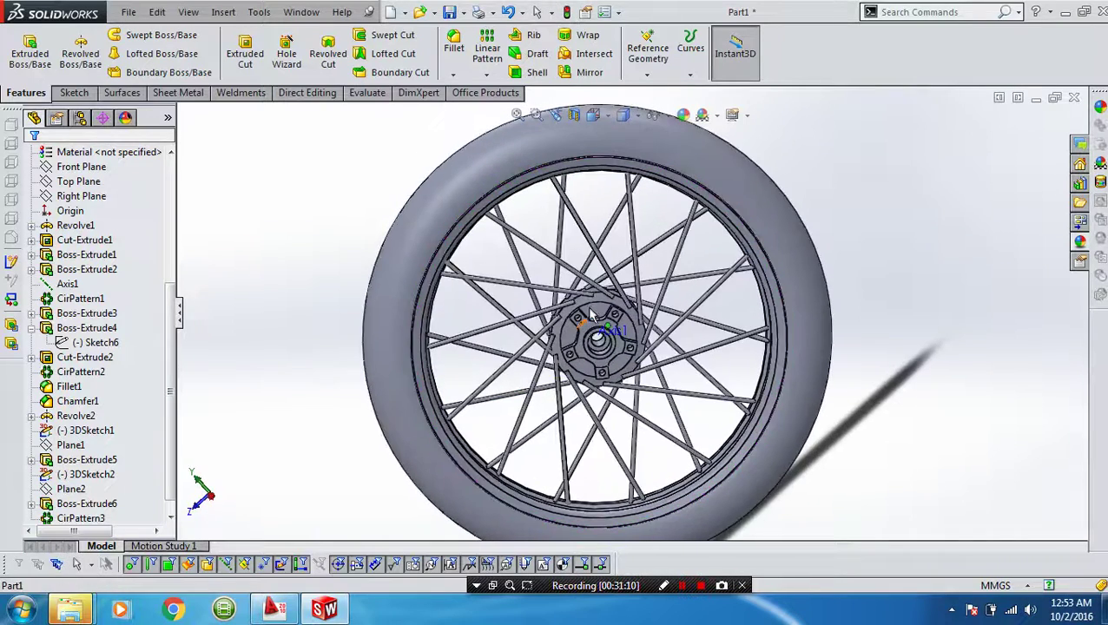
pyautogui.moveTo(590, 314); pyautogui.dragTo(627, 304, button='middle')
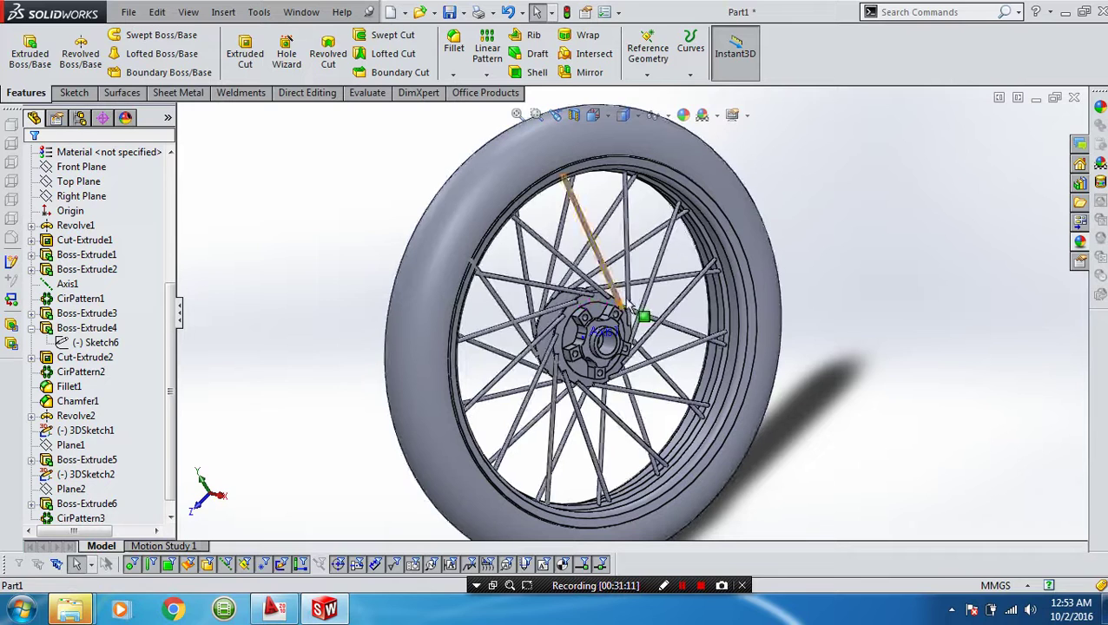
pyautogui.click(477, 191)
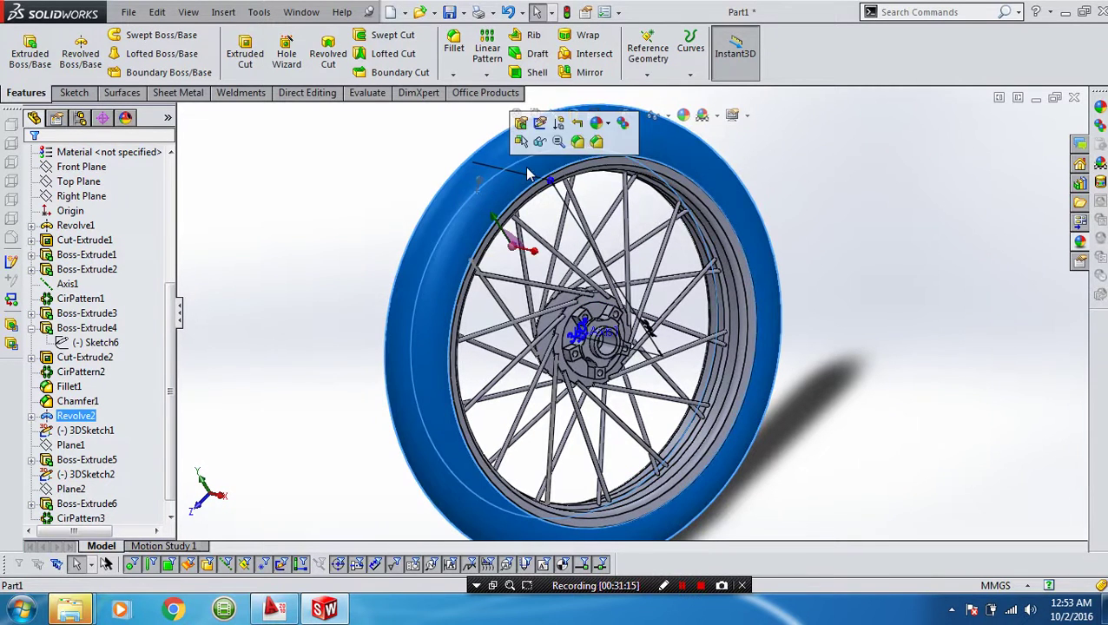
# Apply the Rubber > Matte appearance to the whole tyre feature Revolve2.
pyautogui.click(597, 127)
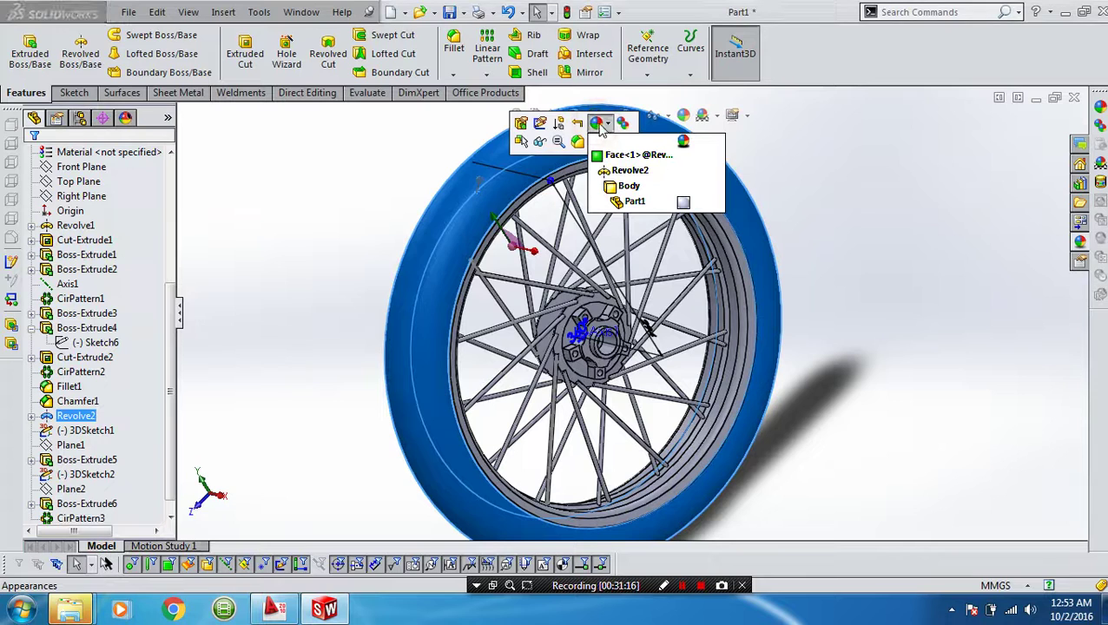
pyautogui.click(626, 173)
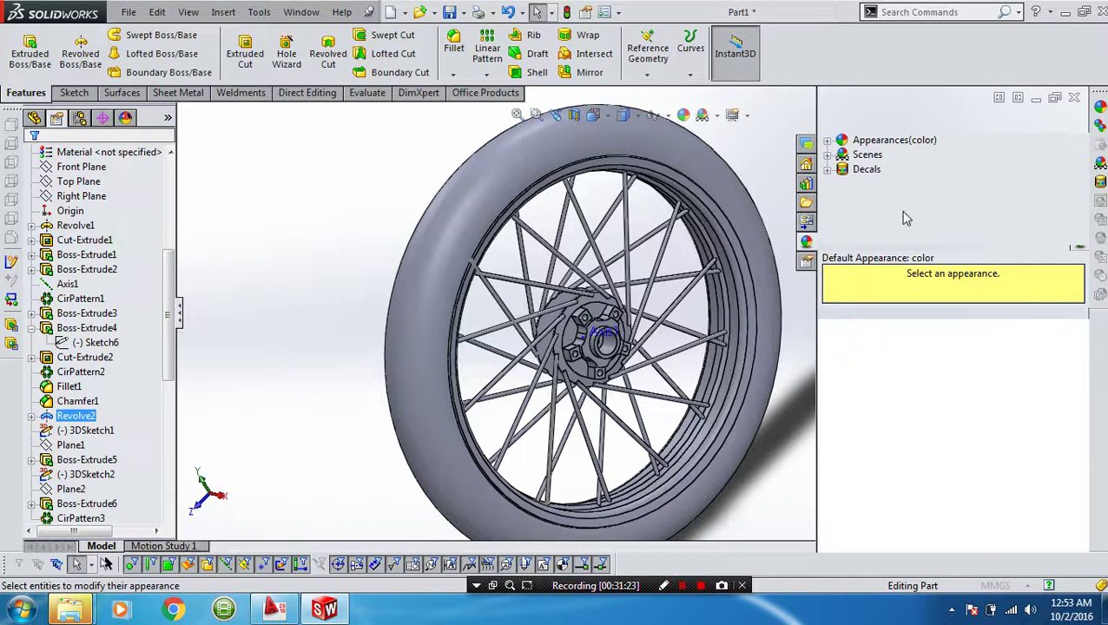
pyautogui.click(829, 141)
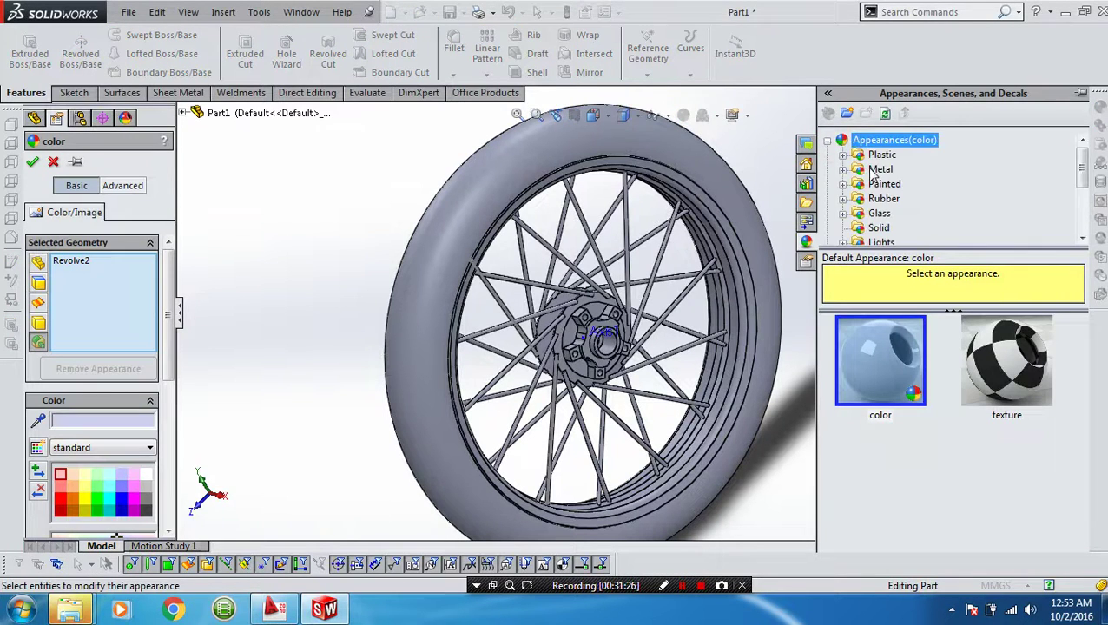
pyautogui.scroll(-2, 894, 213)
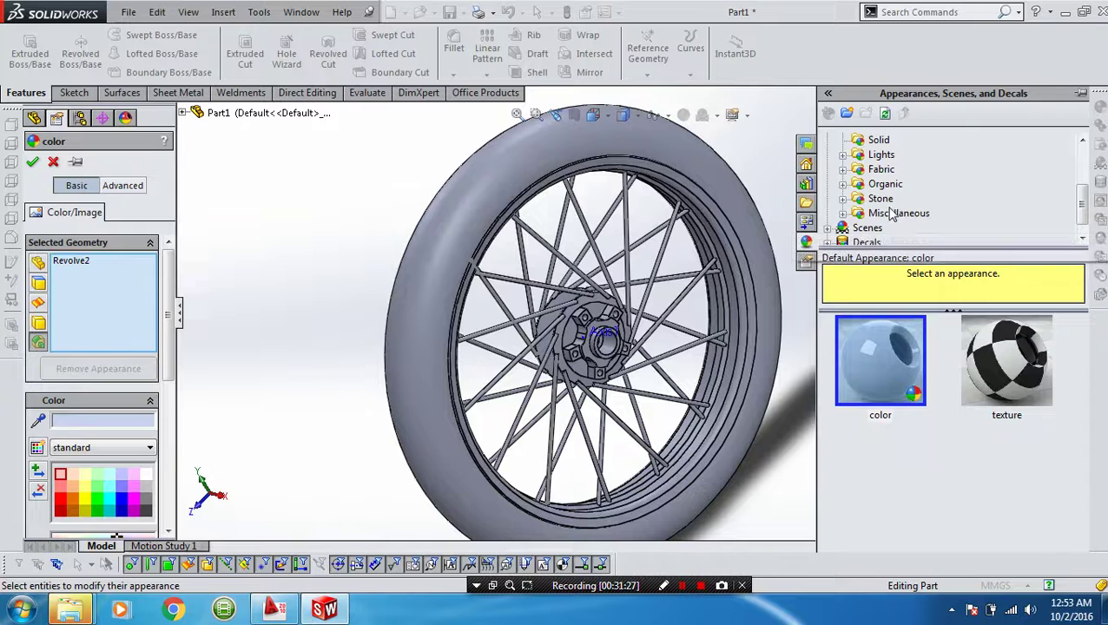
pyautogui.click(842, 184)
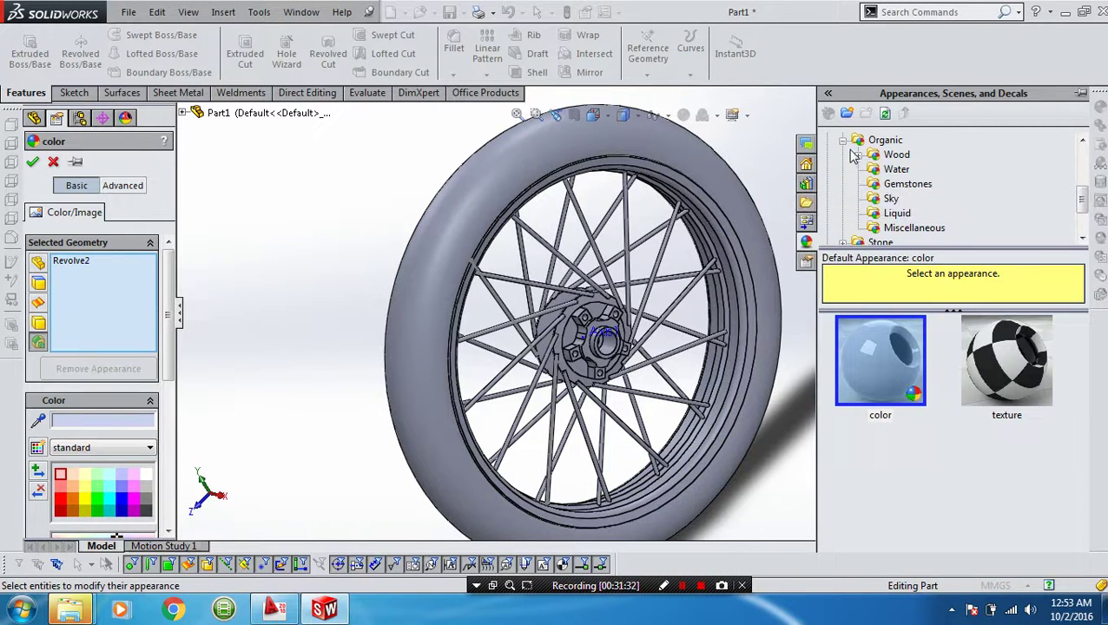
pyautogui.click(842, 141)
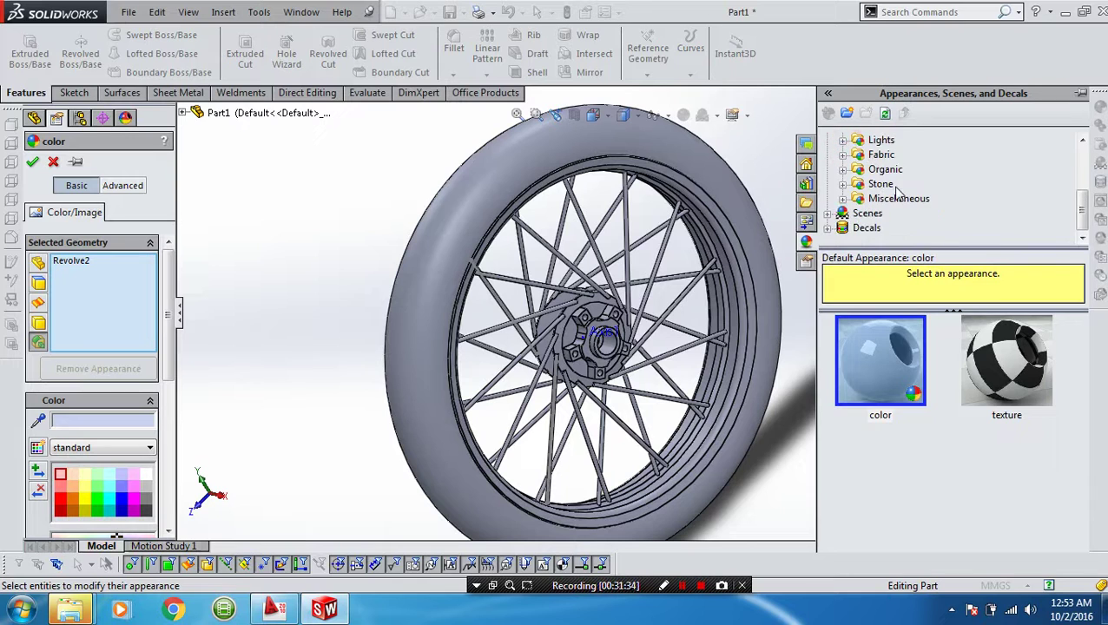
pyautogui.scroll(1, 899, 195)
pyautogui.click(842, 139)
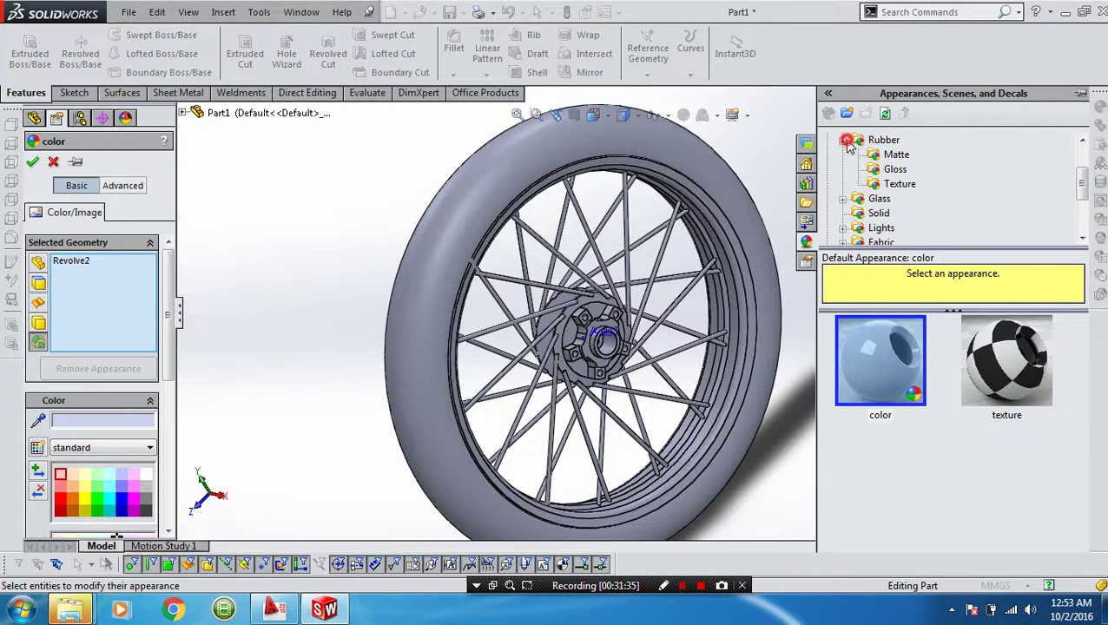
pyautogui.click(880, 154)
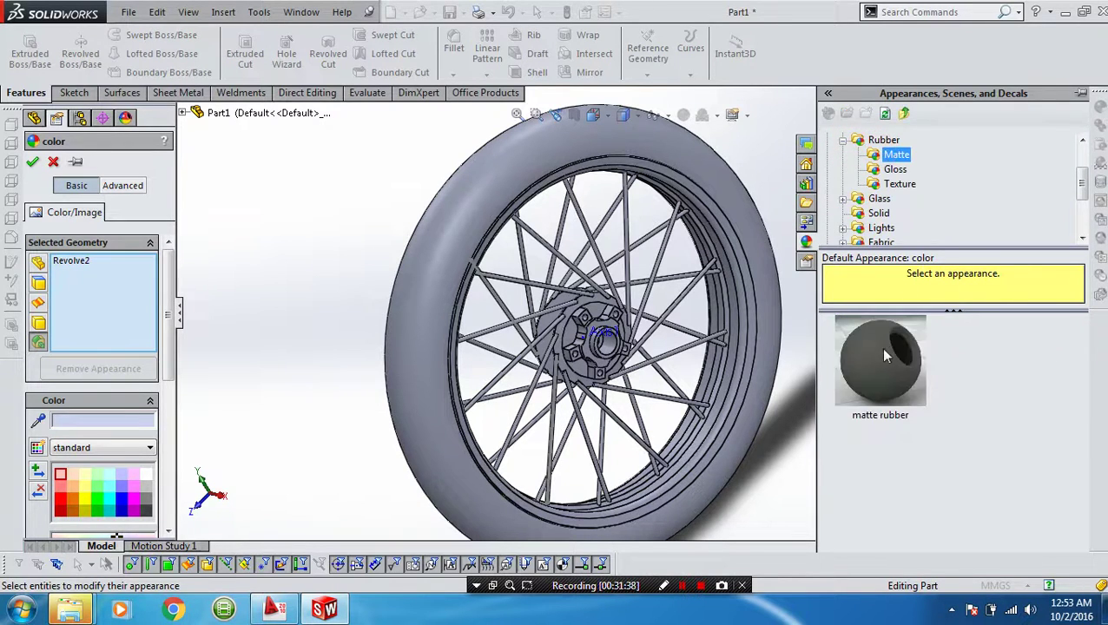
pyautogui.click(885, 354)
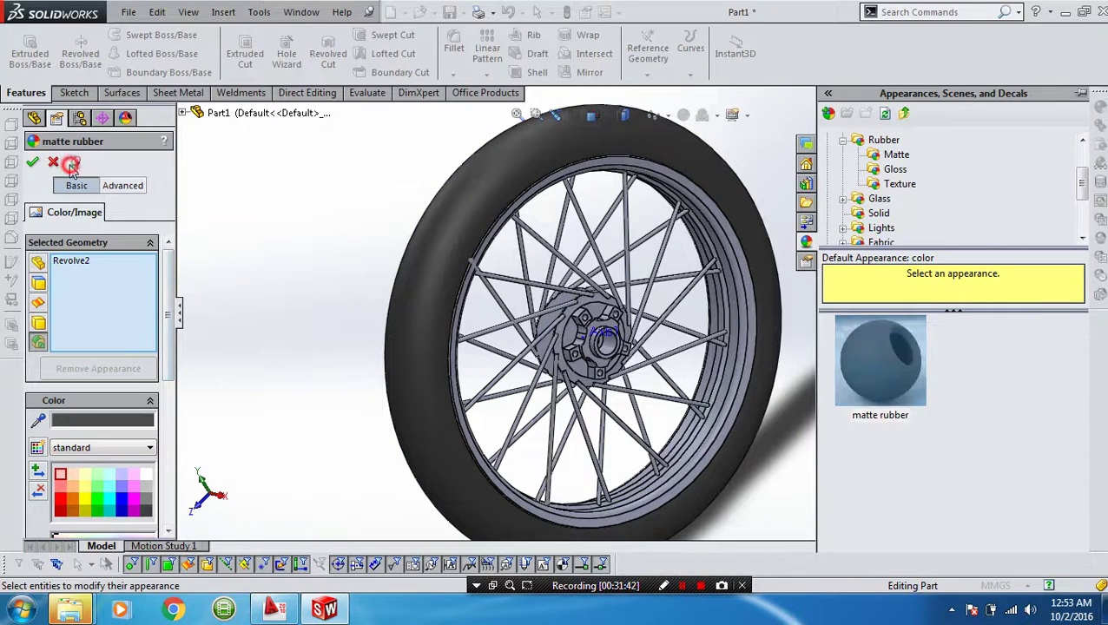
pyautogui.click(34, 162)
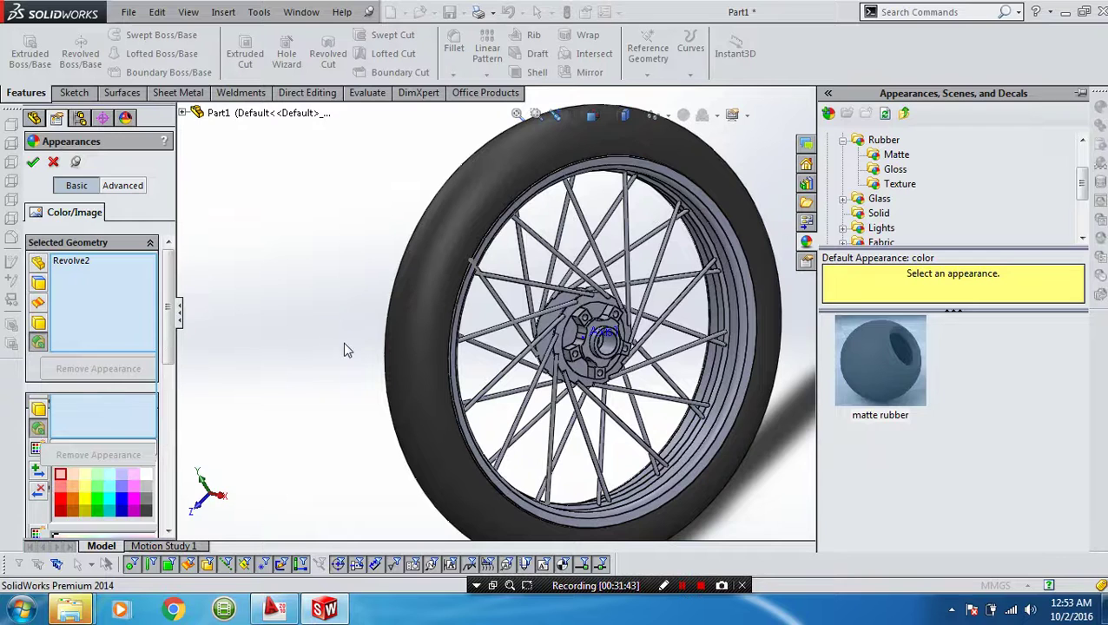
# Colour the rim and hub feature Revolve1 white, after briefly trying red.
pyautogui.click(702, 444)
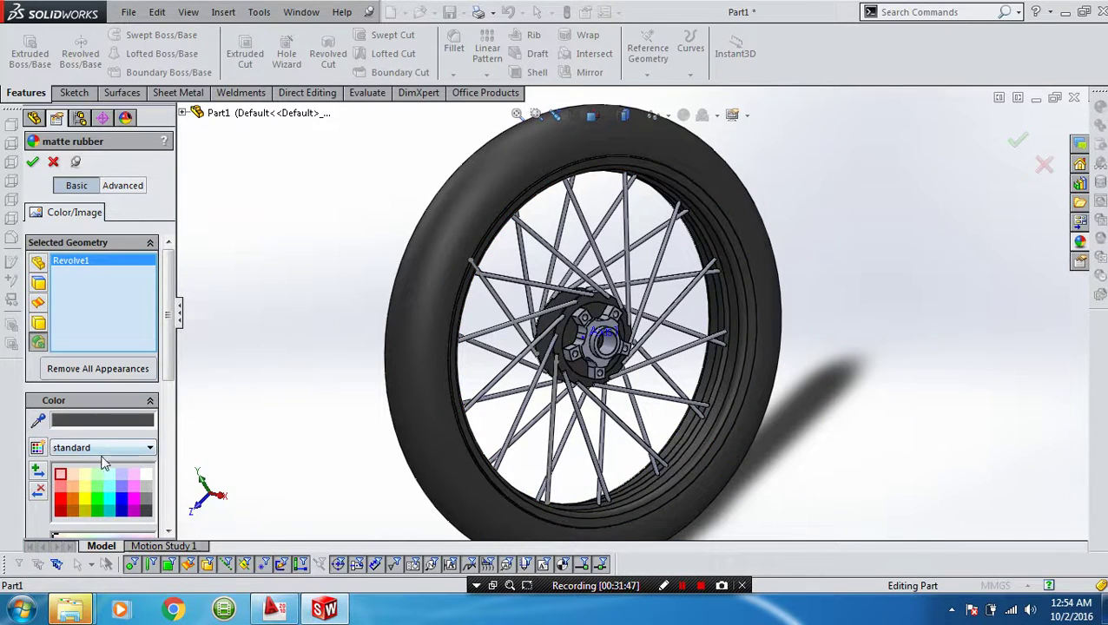
pyautogui.click(146, 475)
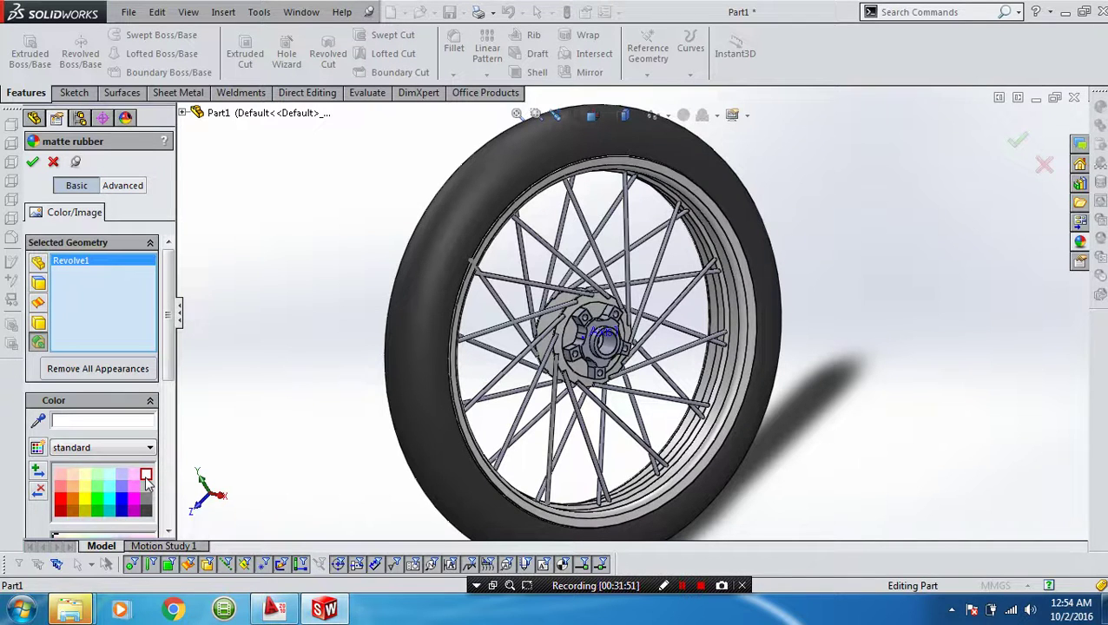
pyautogui.click(32, 161)
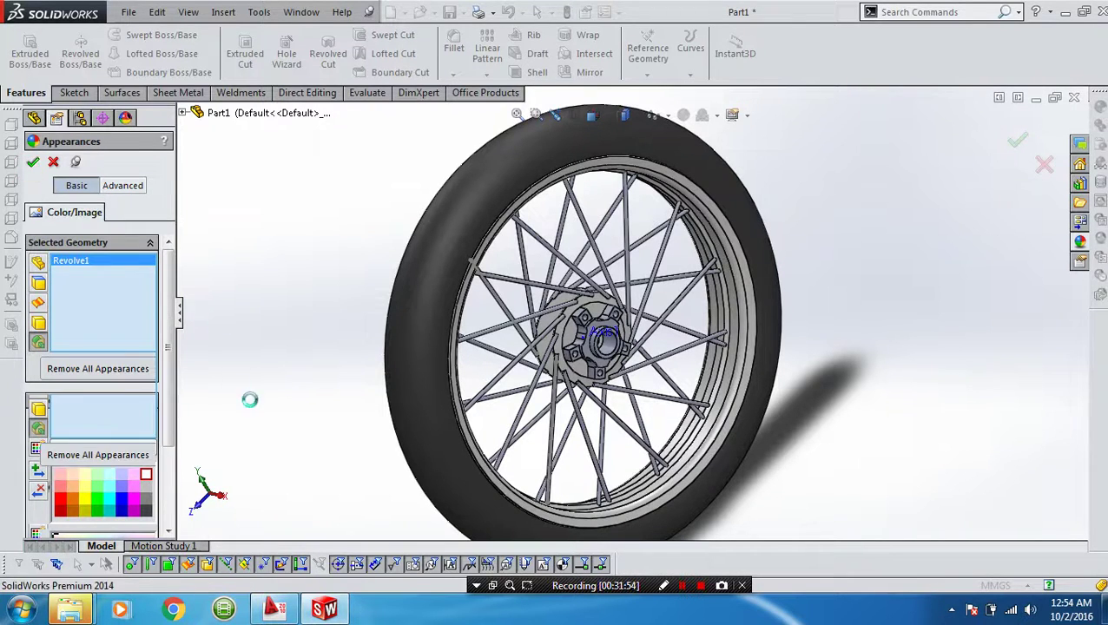
pyautogui.click(569, 365)
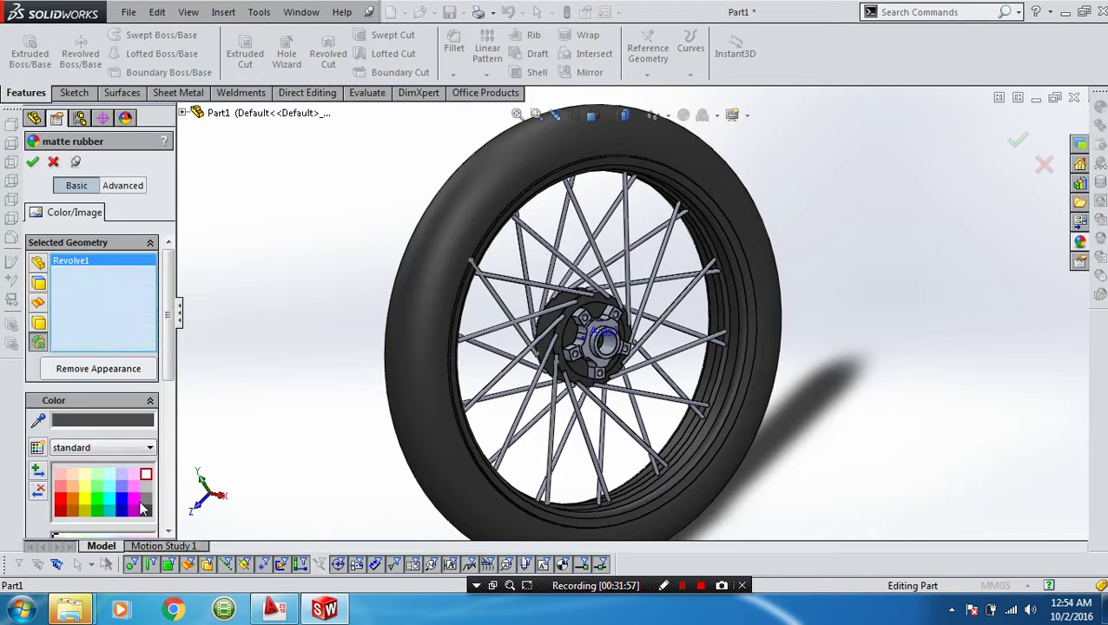
pyautogui.click(61, 508)
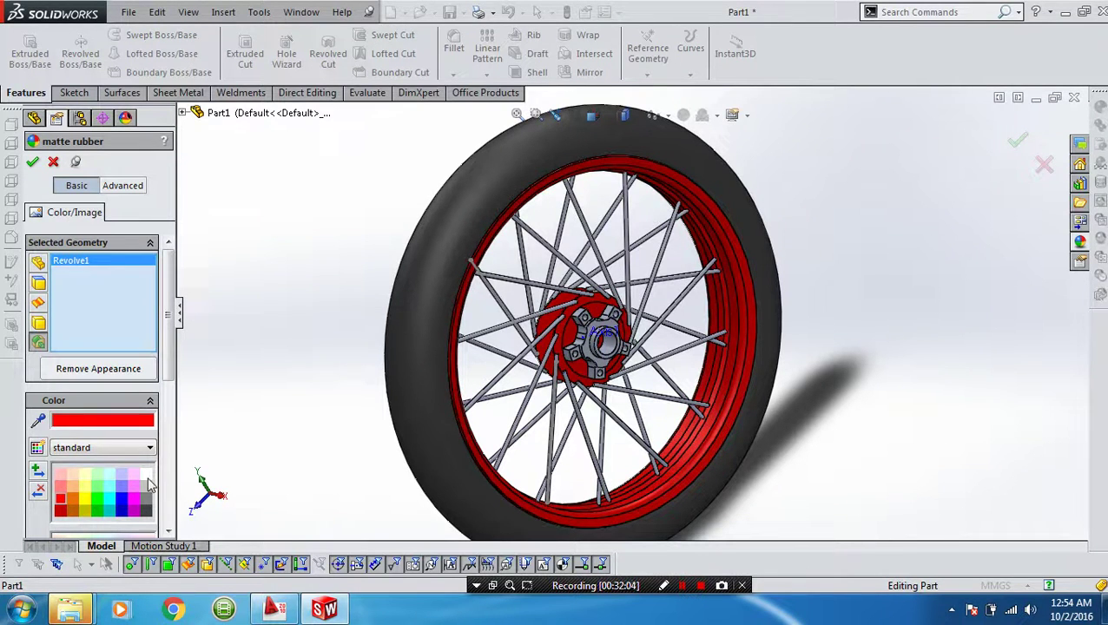
pyautogui.click(146, 476)
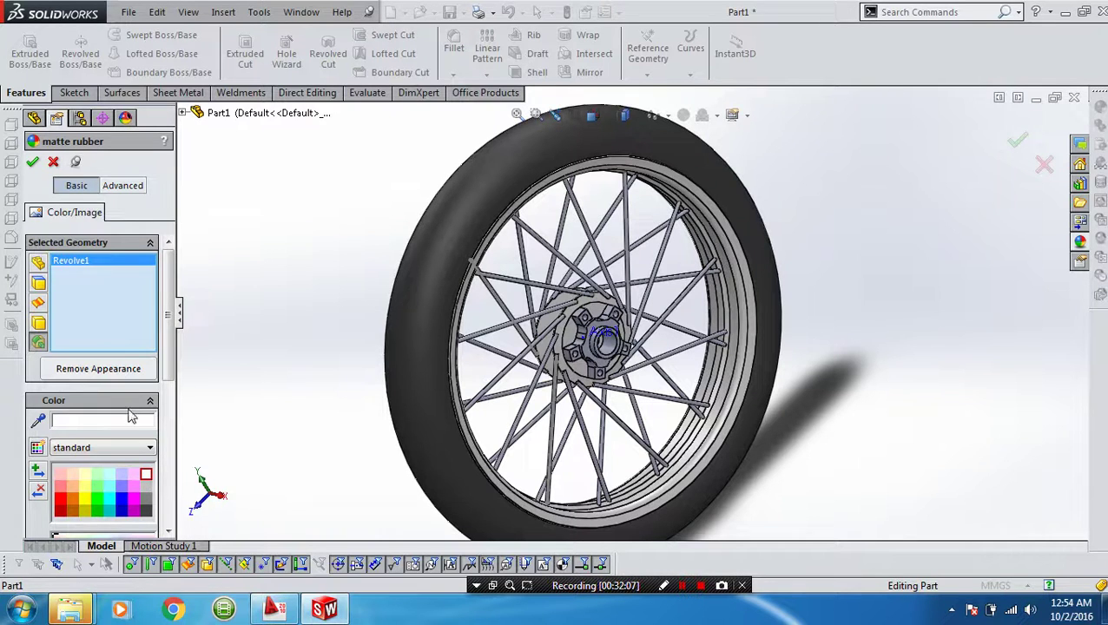
pyautogui.click(33, 164)
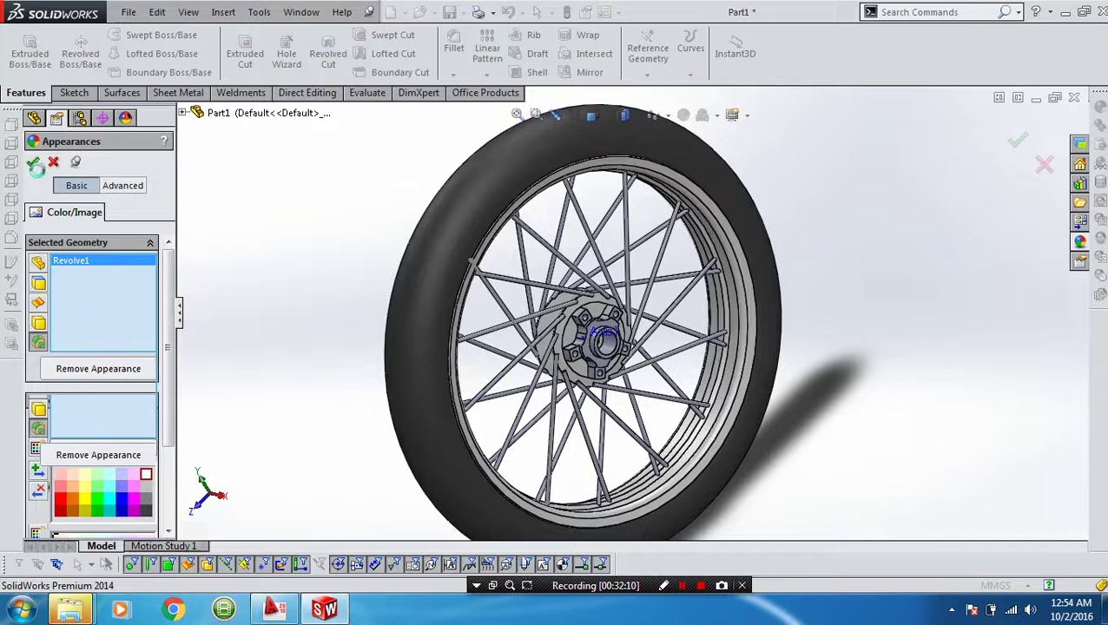
# Colour the spokes CirPattern3, Boss-Extrude6 and Boss-Extrude5 yellow.
pyautogui.click(502, 383)
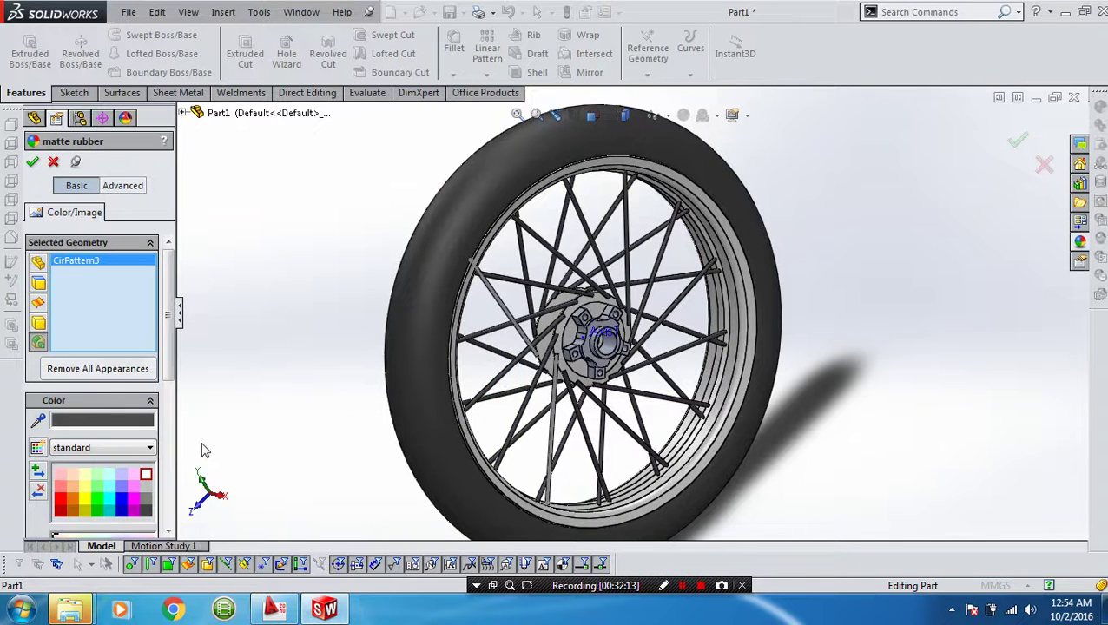
pyautogui.click(491, 294)
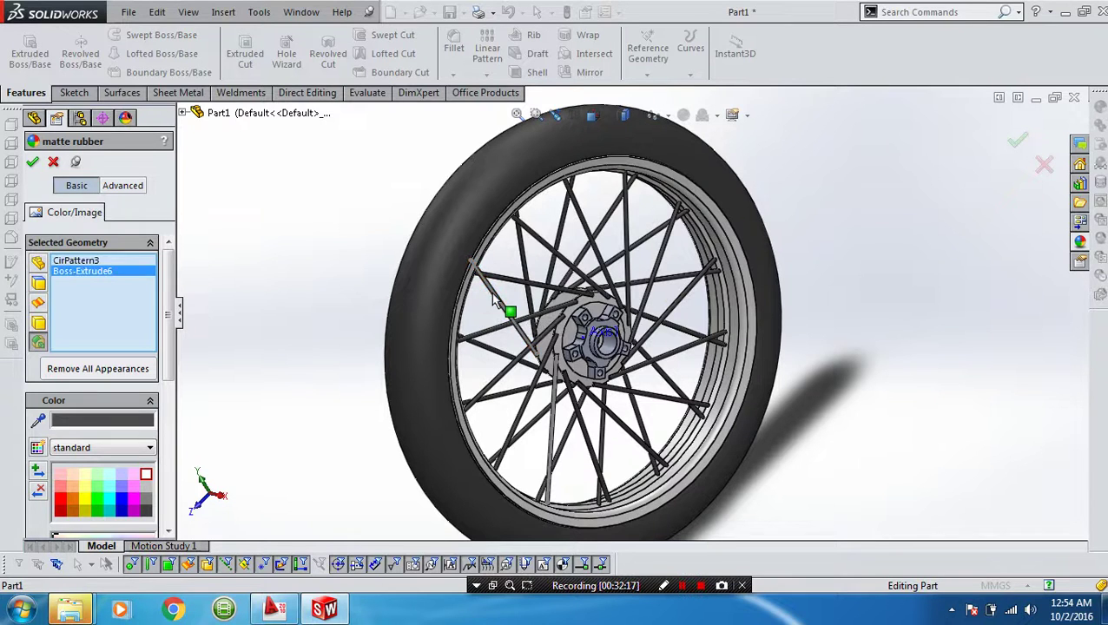
pyautogui.click(84, 500)
pyautogui.scroll(-2, 549, 338)
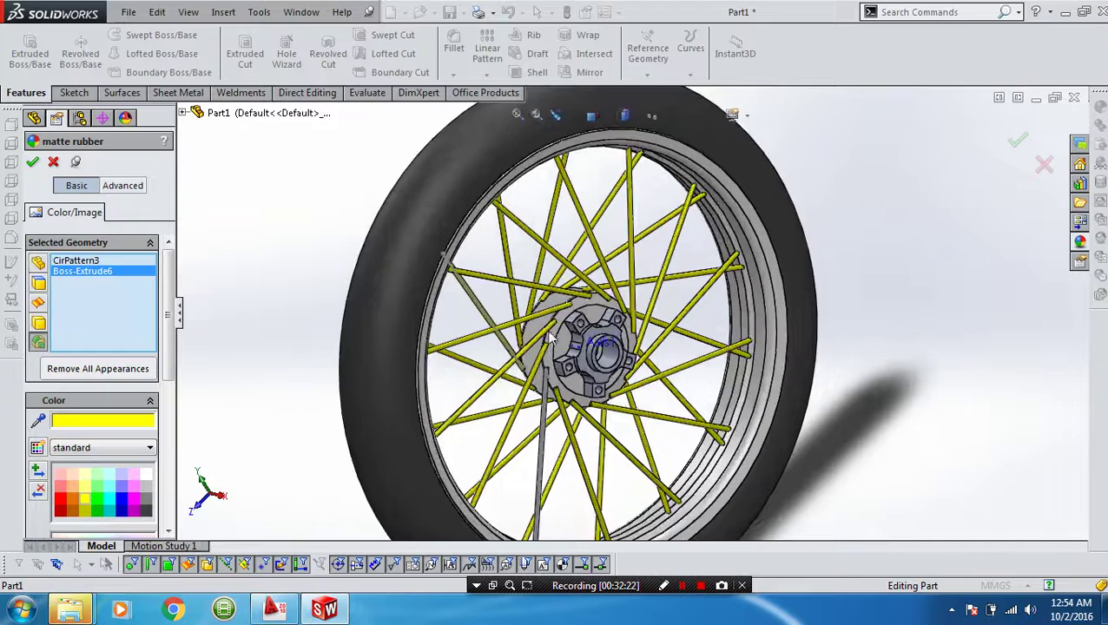
pyautogui.scroll(-3, 549, 338)
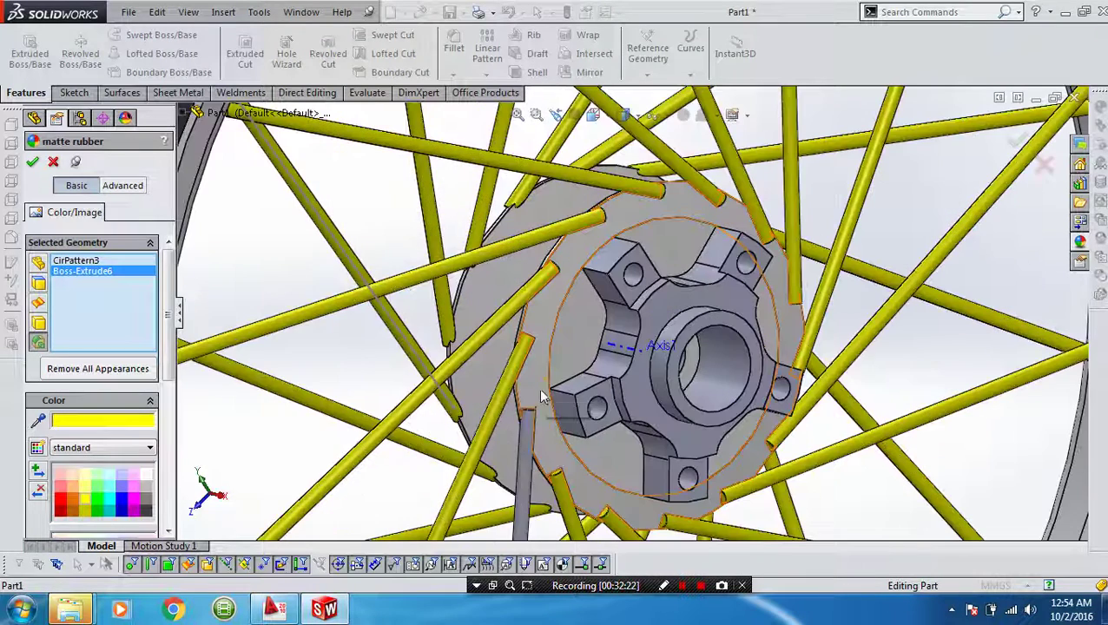
pyautogui.click(529, 451)
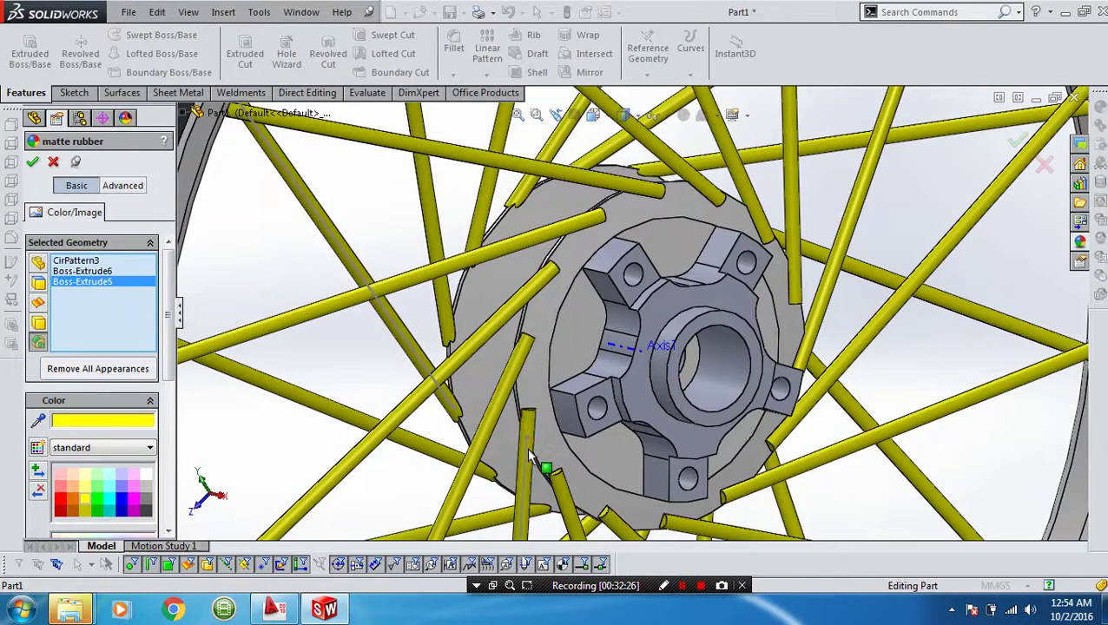
pyautogui.scroll(4, 530, 455)
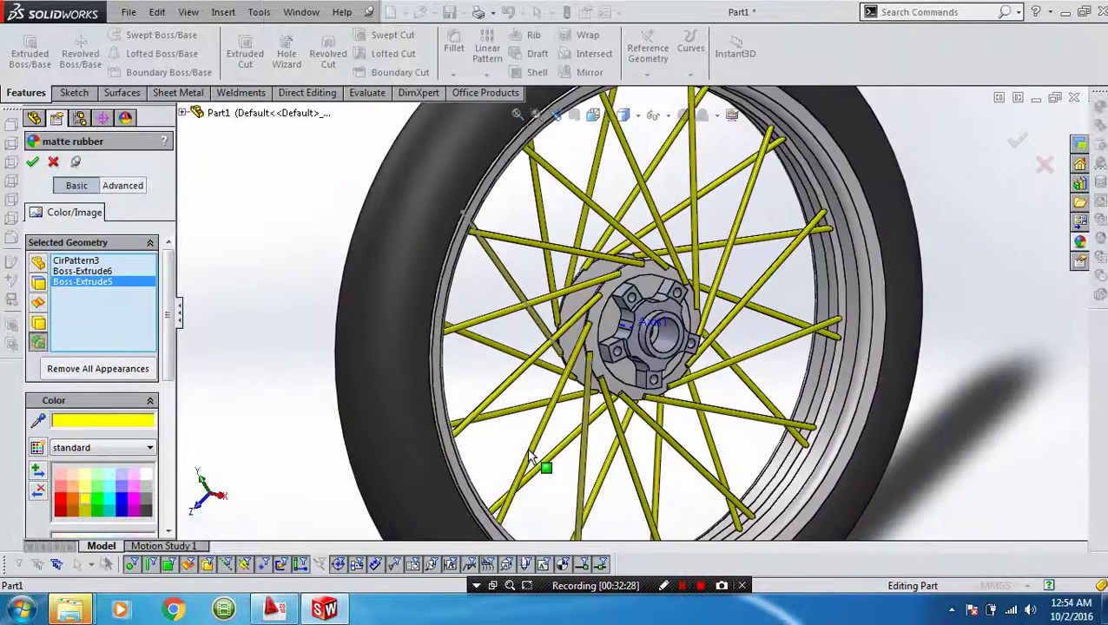
pyautogui.scroll(-2, 532, 321)
pyautogui.scroll(-2, 534, 330)
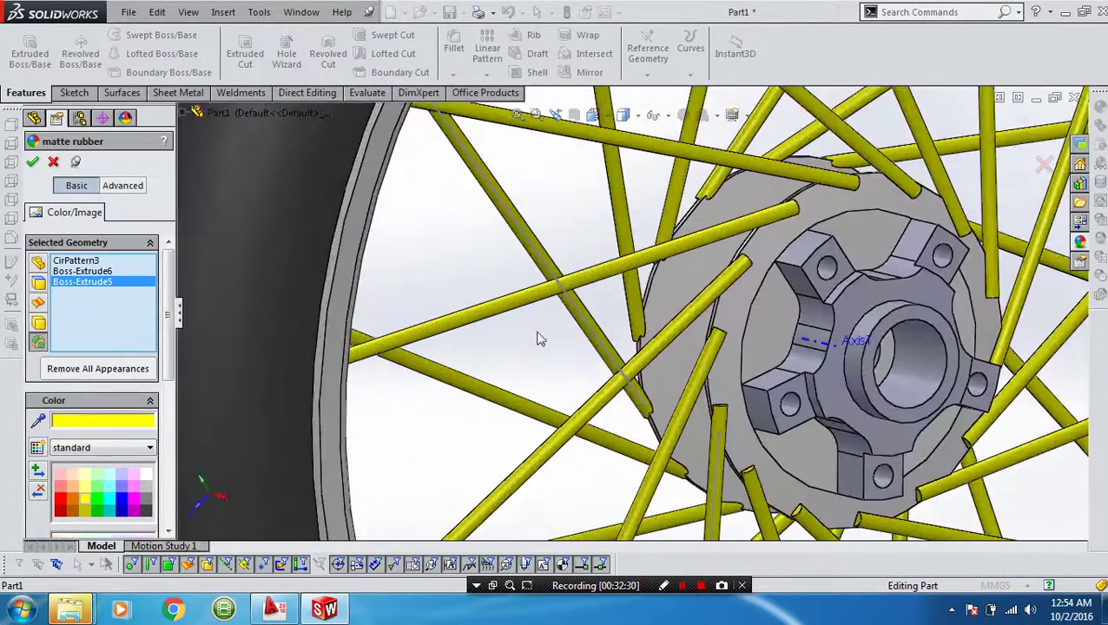
pyautogui.click(33, 163)
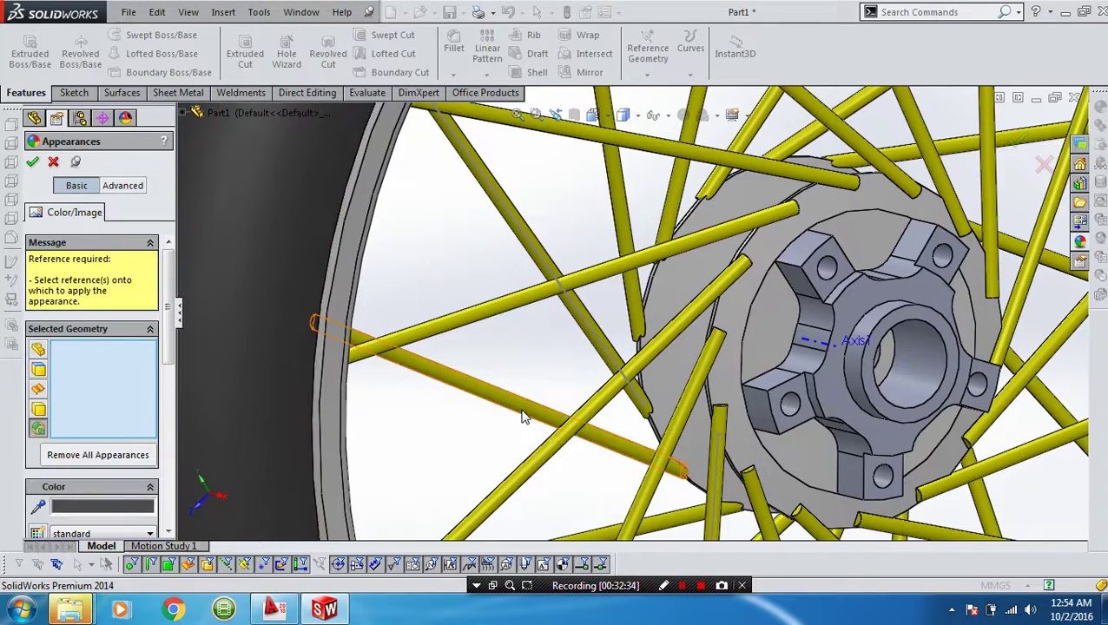
# Close the Appearances PropertyManager.
pyautogui.scroll(2, 523, 417)
pyautogui.scroll(2, 522, 417)
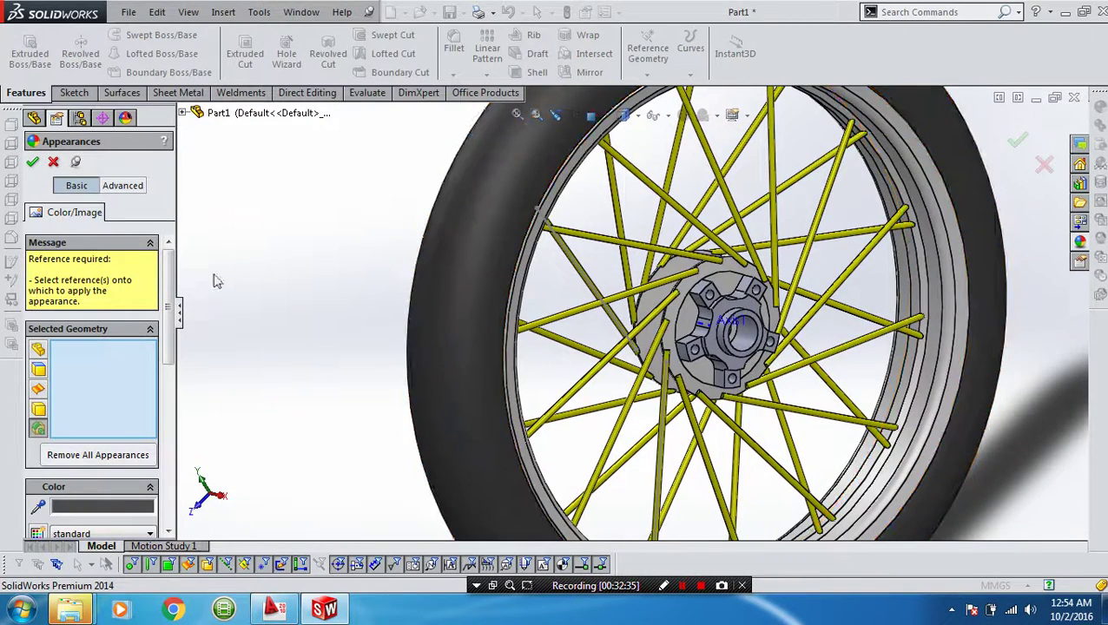
pyautogui.click(53, 162)
# Orbit the view and zoom to fit the whole wheel in the window.
pyautogui.scroll(3, 417, 363)
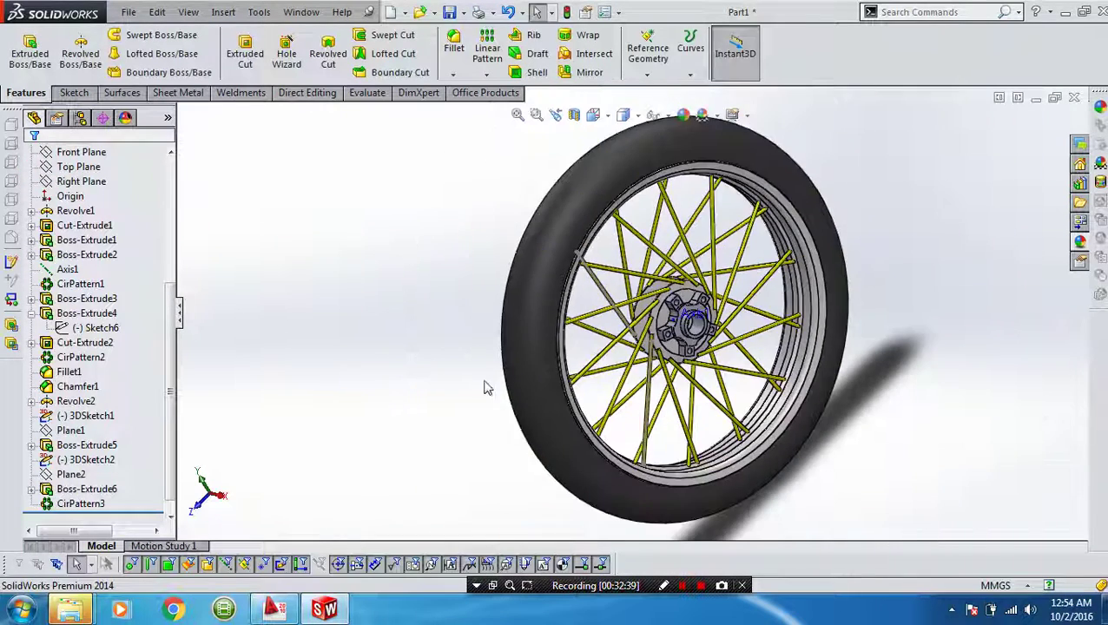
pyautogui.moveTo(487, 386)
pyautogui.mouseDown(button='middle')
pyautogui.moveTo(576, 322)
pyautogui.moveTo(500, 131)
pyautogui.mouseUp(button='middle')
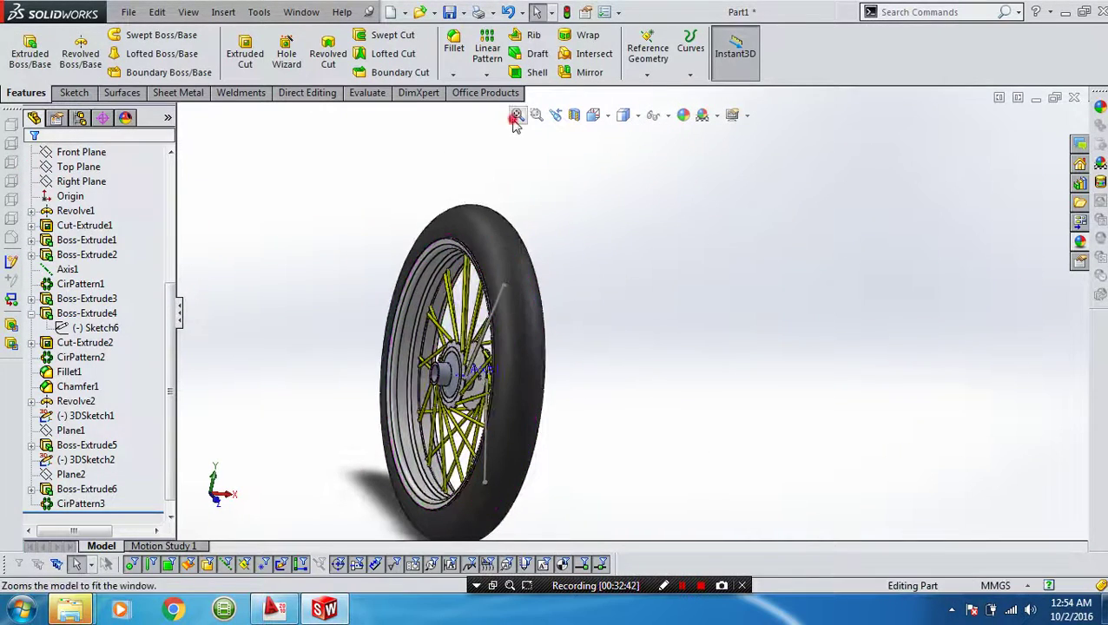
pyautogui.click(517, 115)
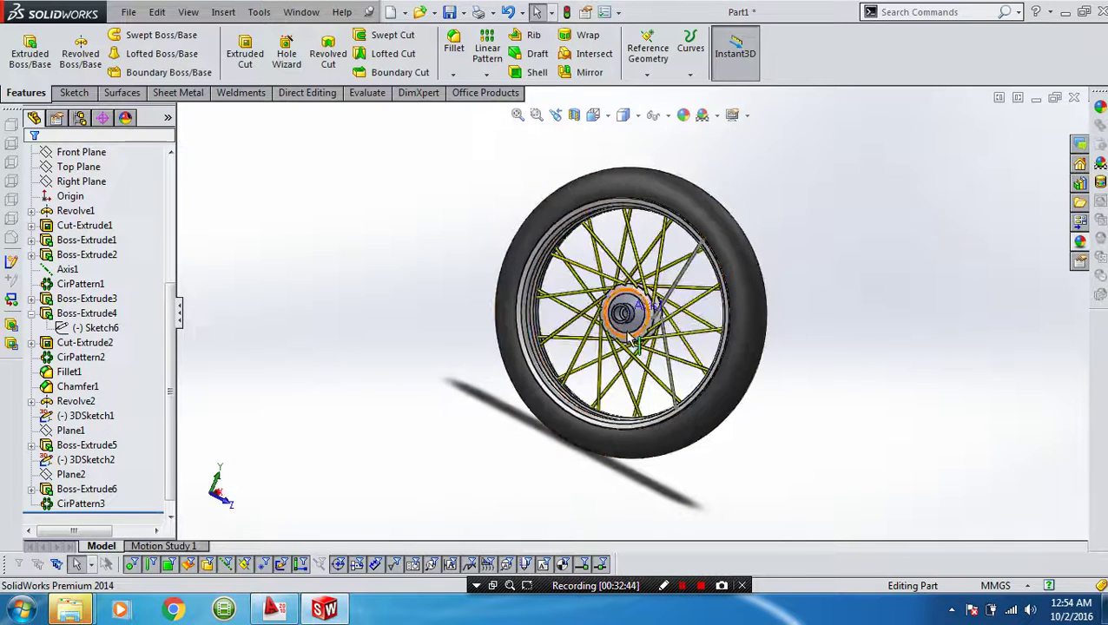
# Turn off View Origins, orbit the wheel to face the front, and begin saving.
pyautogui.click(655, 115)
pyautogui.click(654, 156)
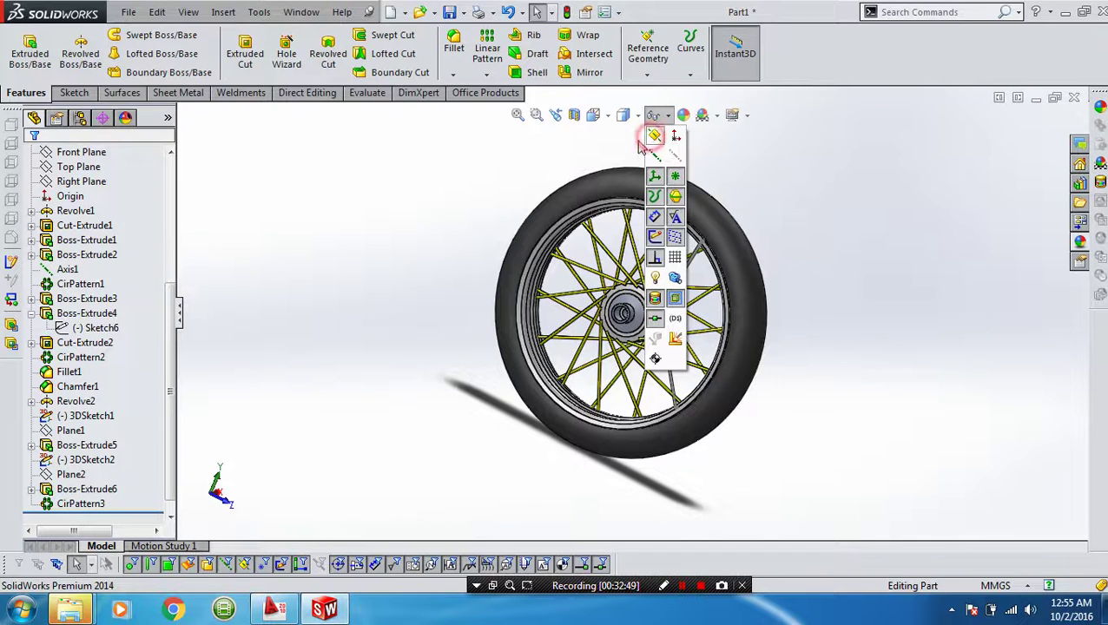
pyautogui.click(522, 158)
pyautogui.moveTo(534, 231)
pyautogui.mouseDown(button='middle')
pyautogui.moveTo(767, 310)
pyautogui.moveTo(787, 333)
pyautogui.mouseUp(button='middle')
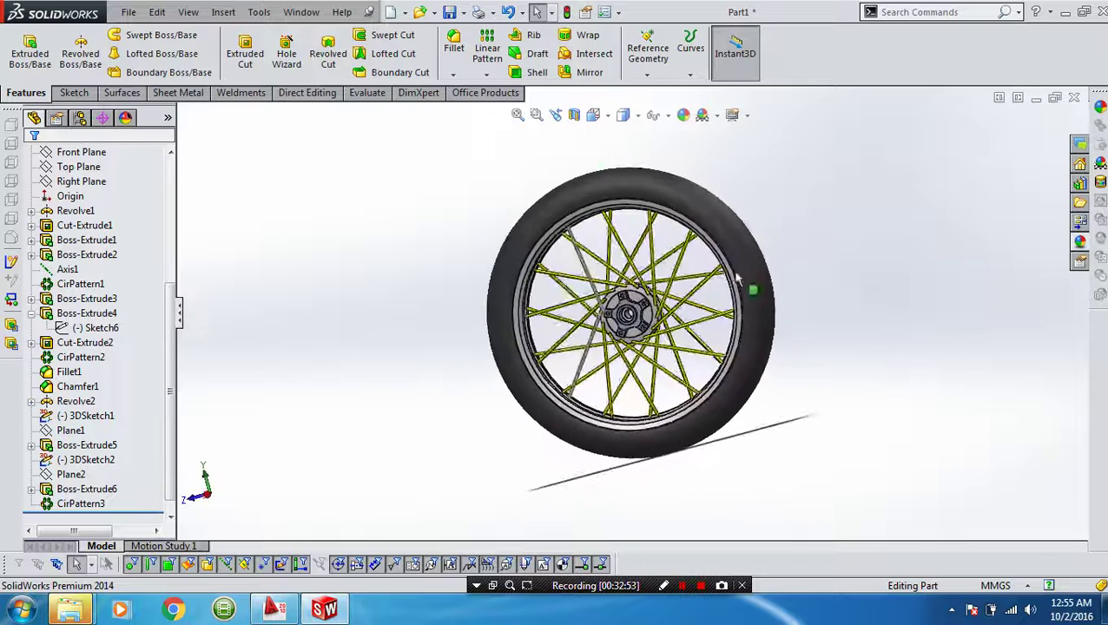
pyautogui.click(448, 14)
pyautogui.write('ban depan')
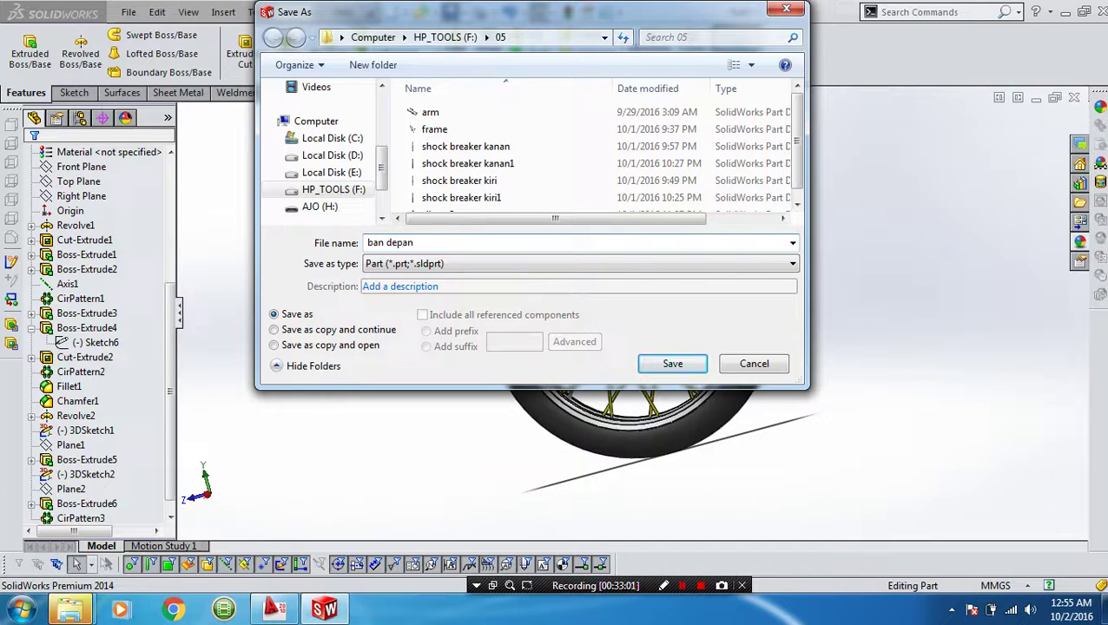
# Save the wheel as the part file 'ban depan' (*.sldprt).
pyautogui.press('Return')
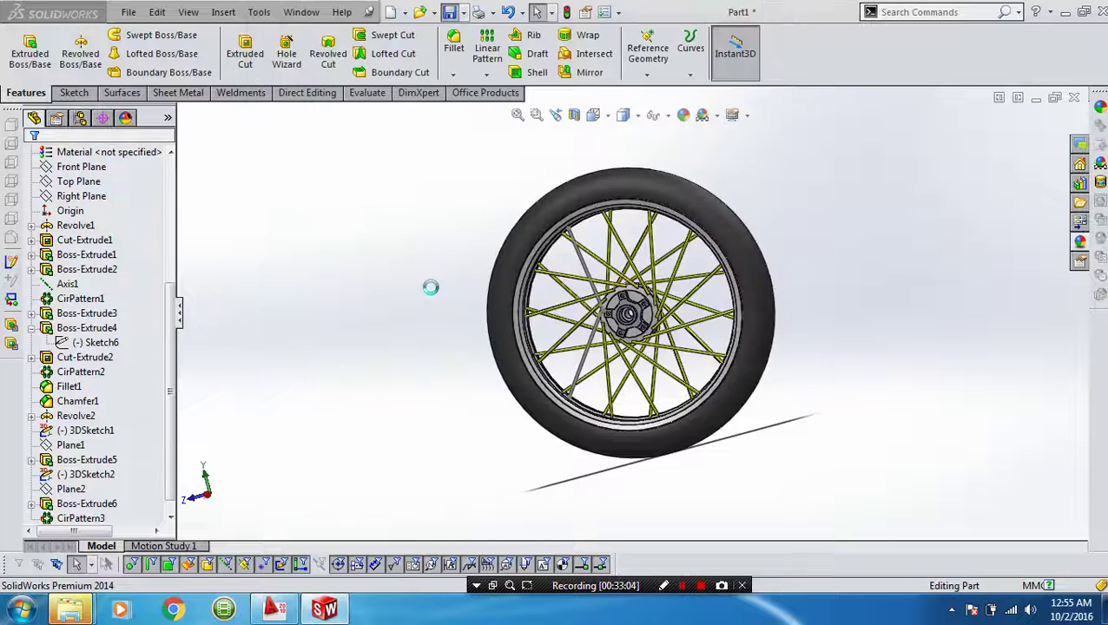